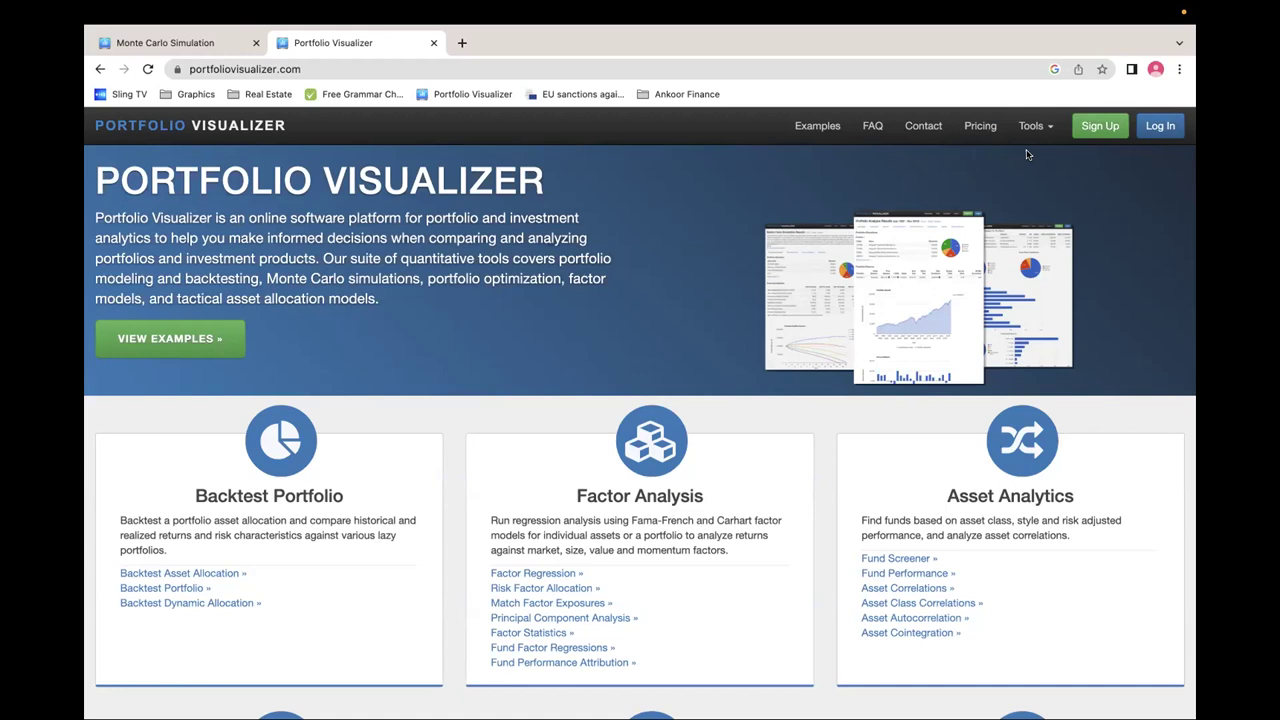
# Open the Monte Carlo Simulation tool from the site's portfolio analysis tools
pyautogui.click(1027, 133)
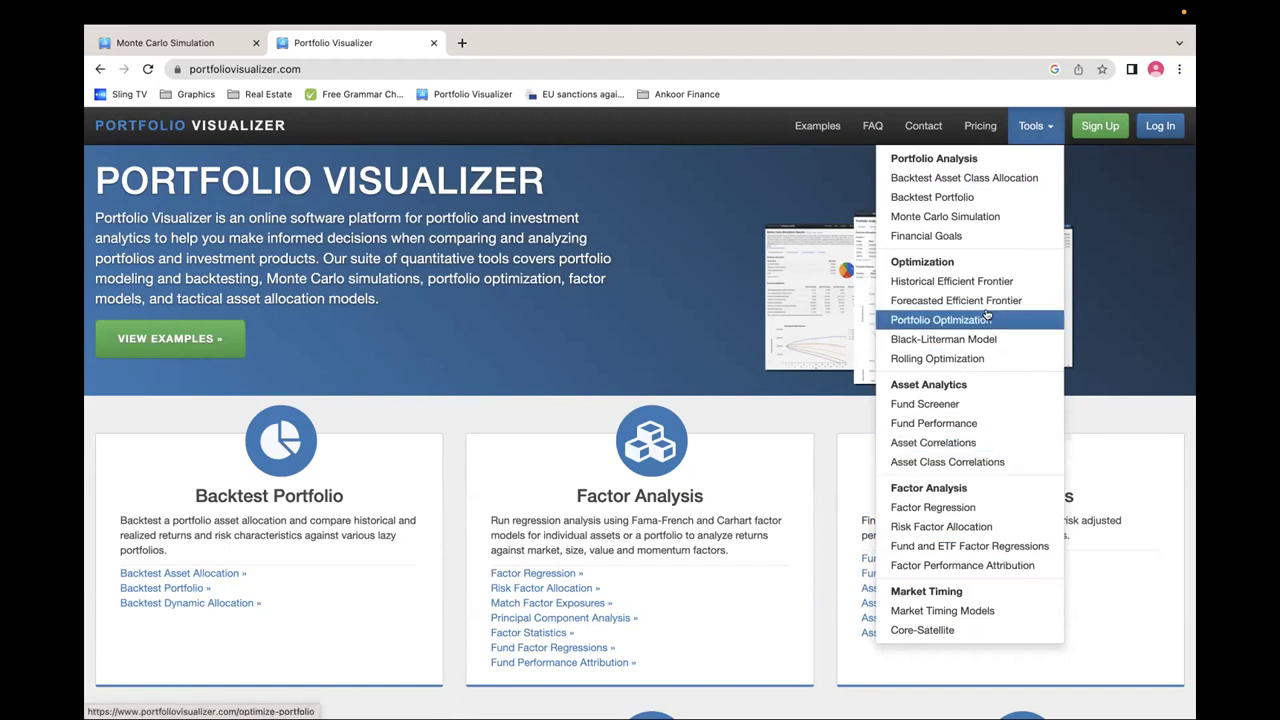
pyautogui.click(937, 218)
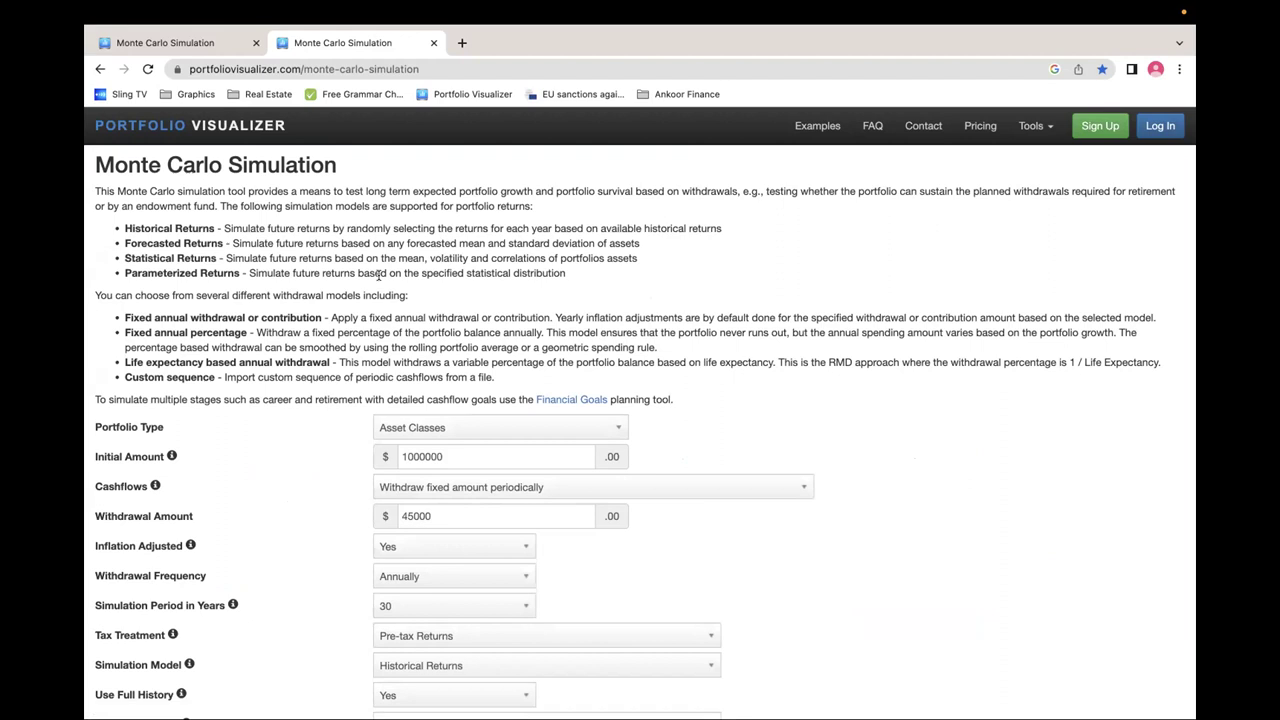
pyautogui.scroll(-1, 381, 277)
pyautogui.scroll(1, 381, 277)
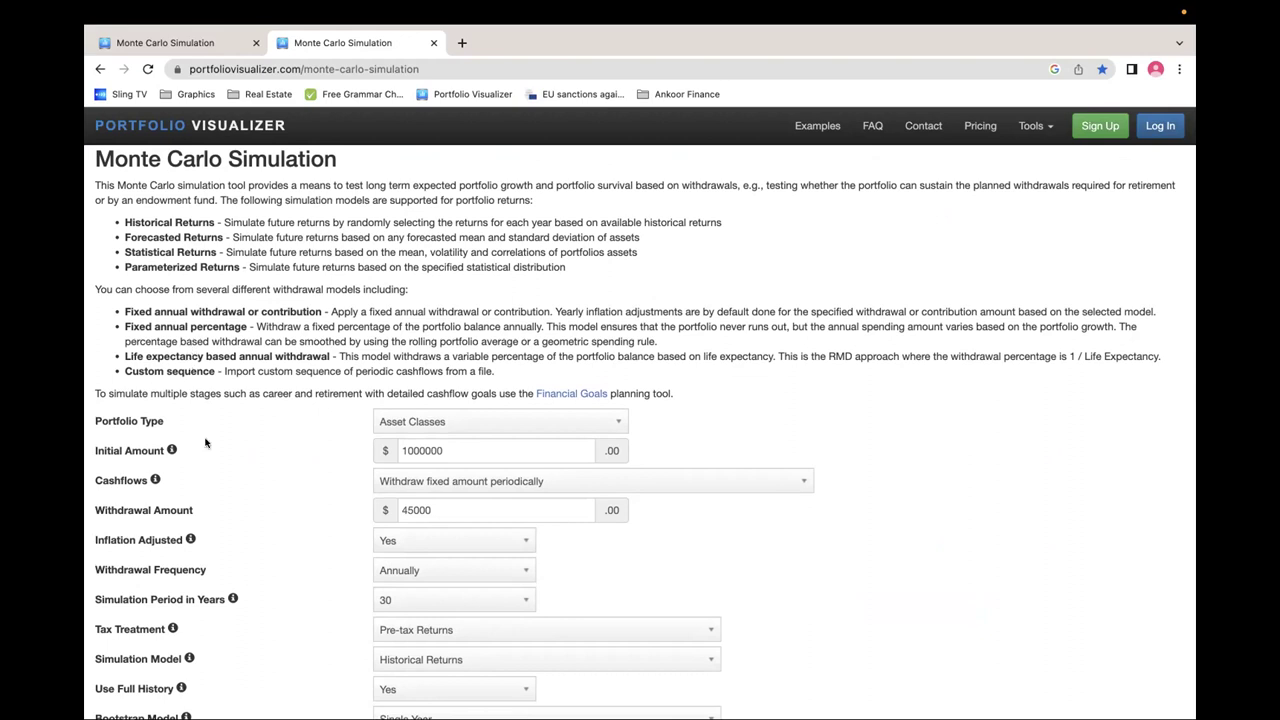
# Set the simulation's initial amount to $400000
pyautogui.scroll(-2, 272, 521)
pyautogui.scroll(-2, 270, 521)
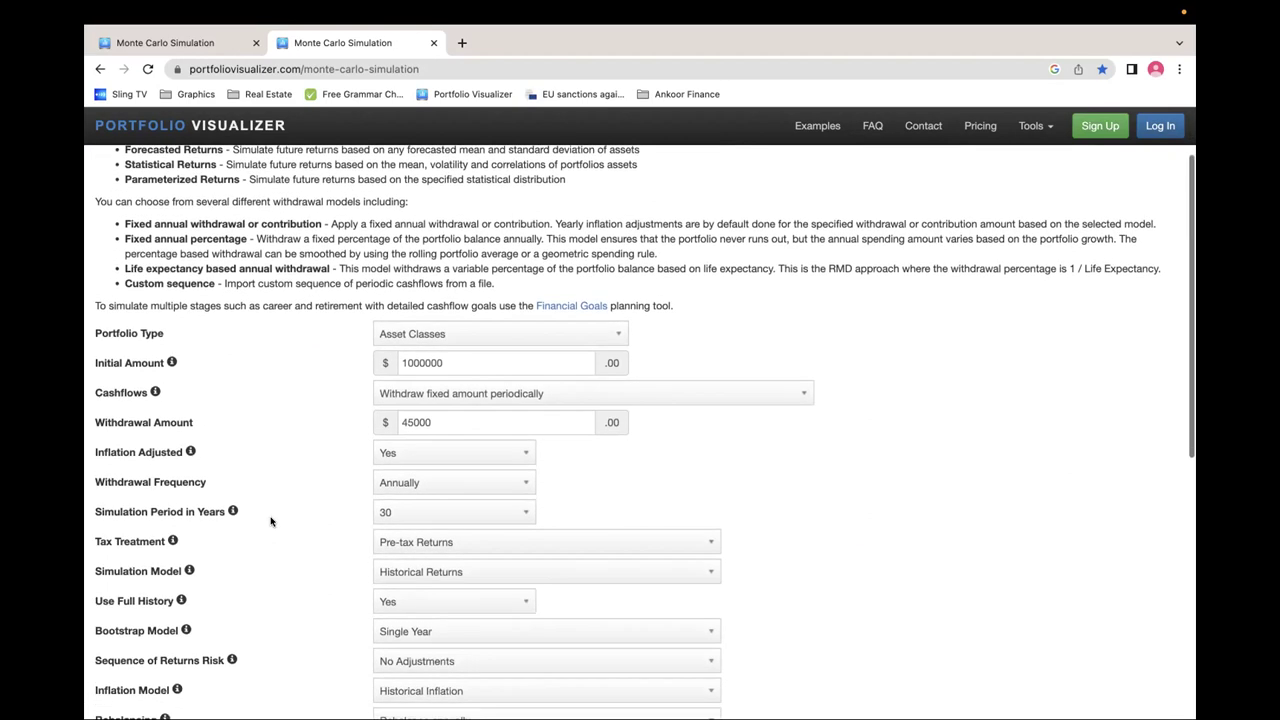
pyautogui.scroll(5, 270, 521)
pyautogui.scroll(-4, 270, 521)
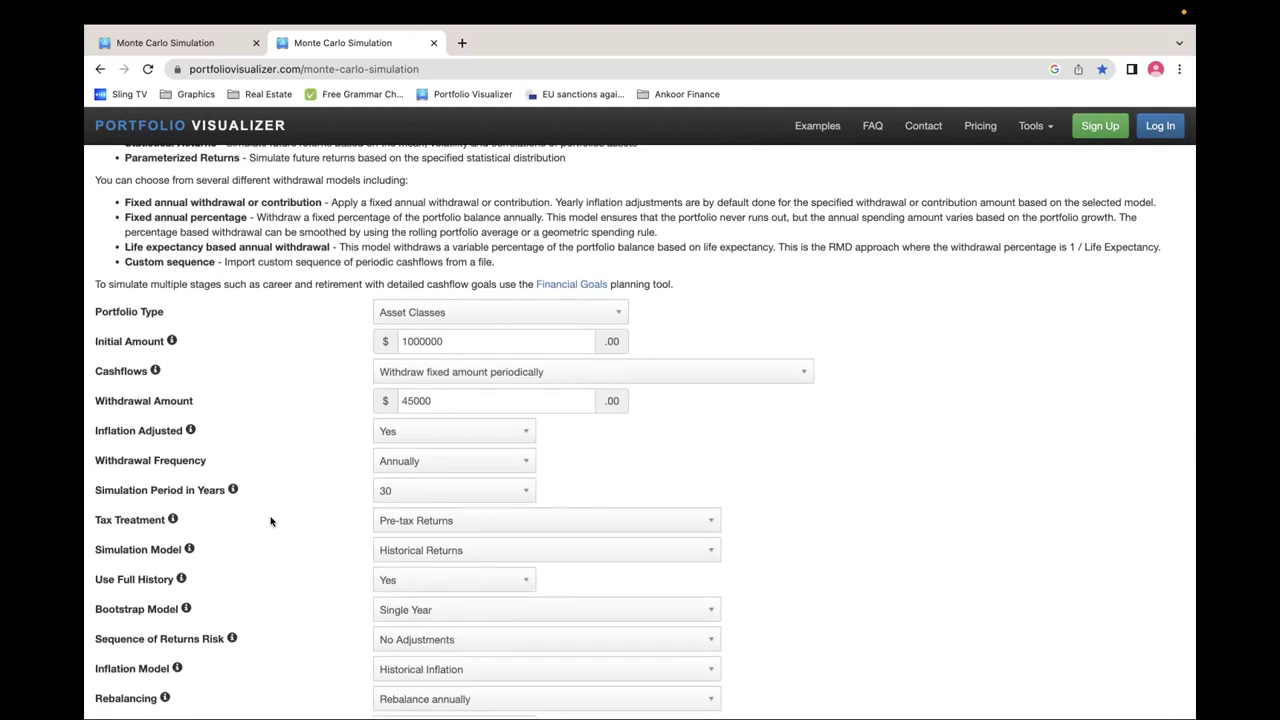
pyautogui.moveTo(171, 340)
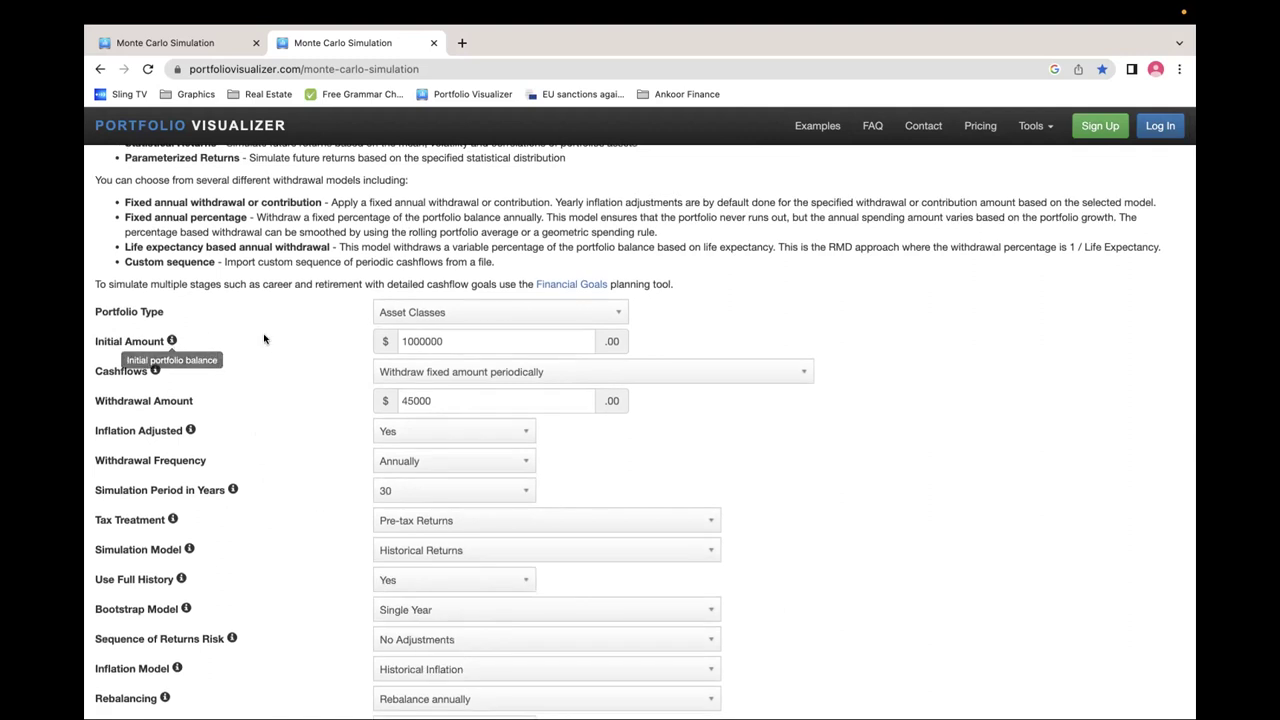
pyautogui.moveTo(464, 341); pyautogui.dragTo(401, 340)
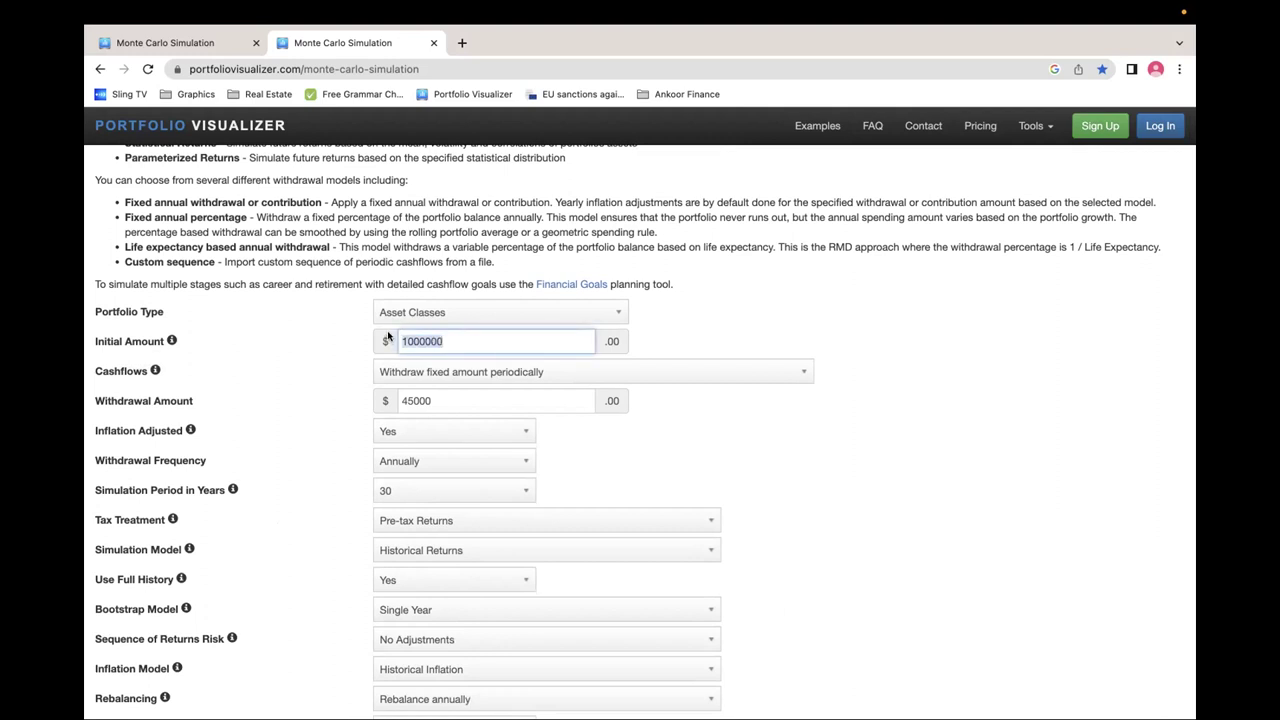
pyautogui.write('400000')
pyautogui.click(474, 400)
pyautogui.moveTo(419, 341); pyautogui.dragTo(393, 341)
pyautogui.press('Tab')
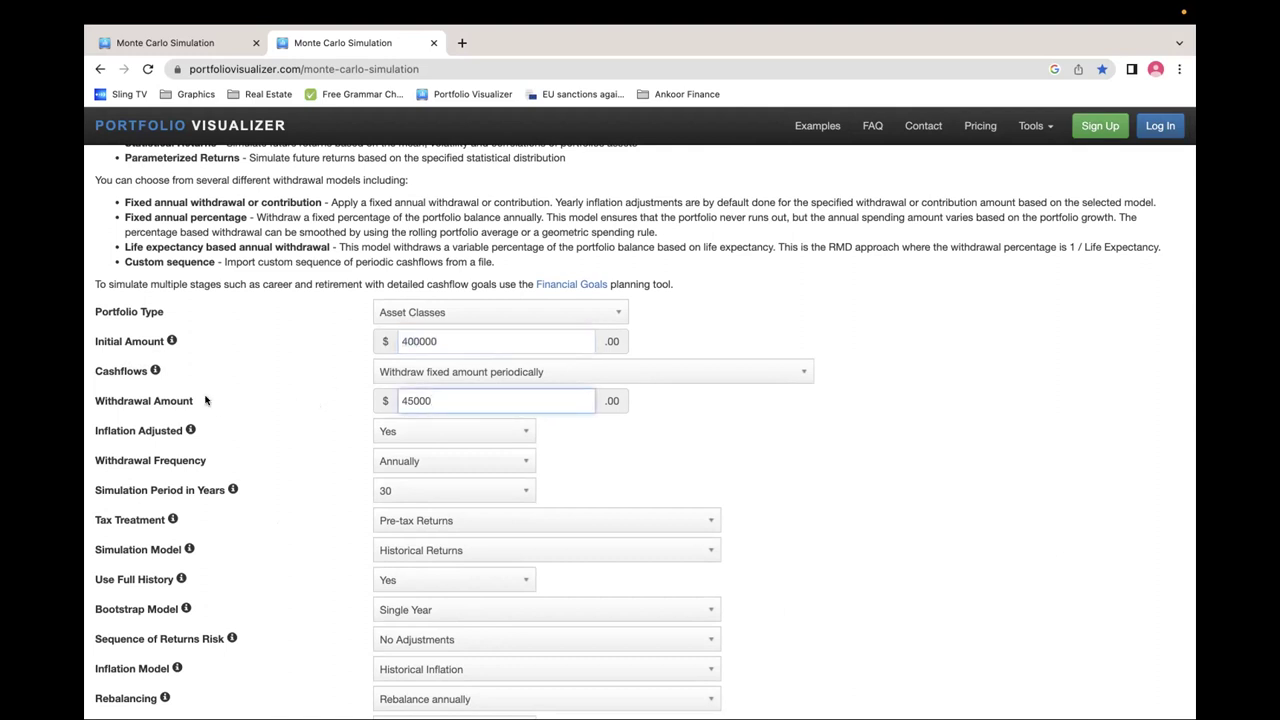
# Set the cashflows to No contributions or withdrawals and the simulation period to 15 years
pyautogui.click(413, 368)
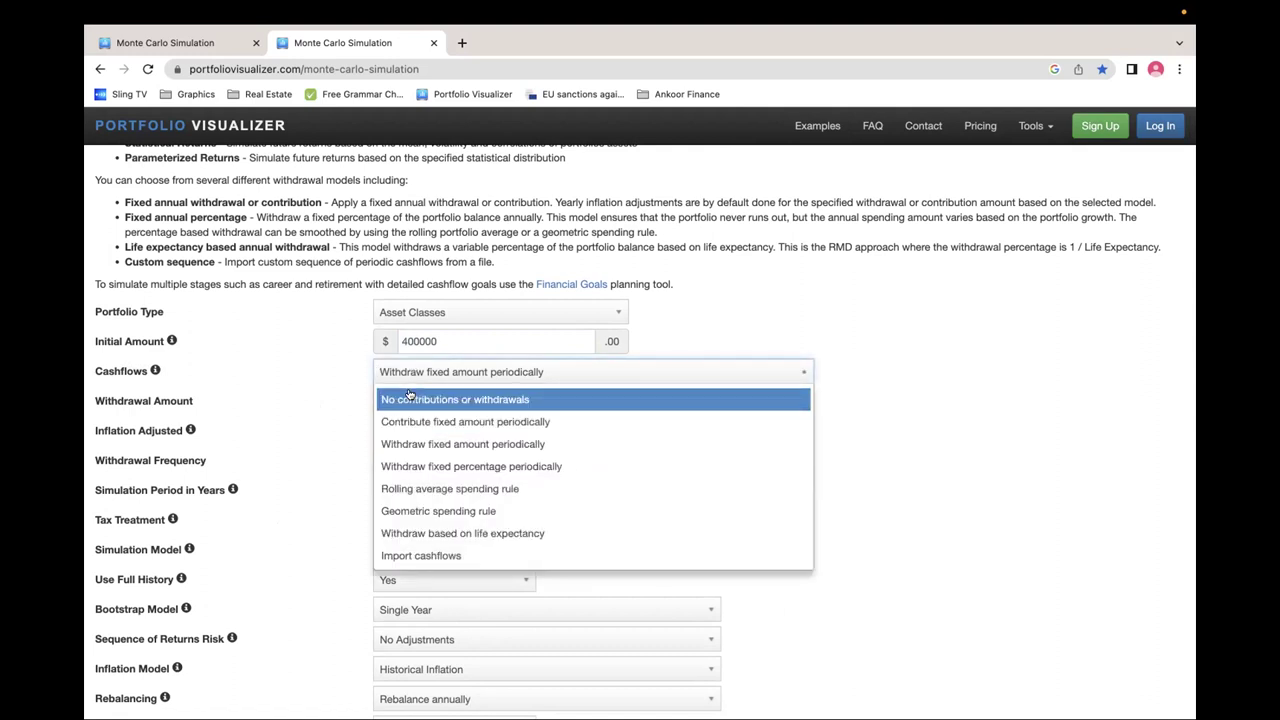
pyautogui.click(409, 398)
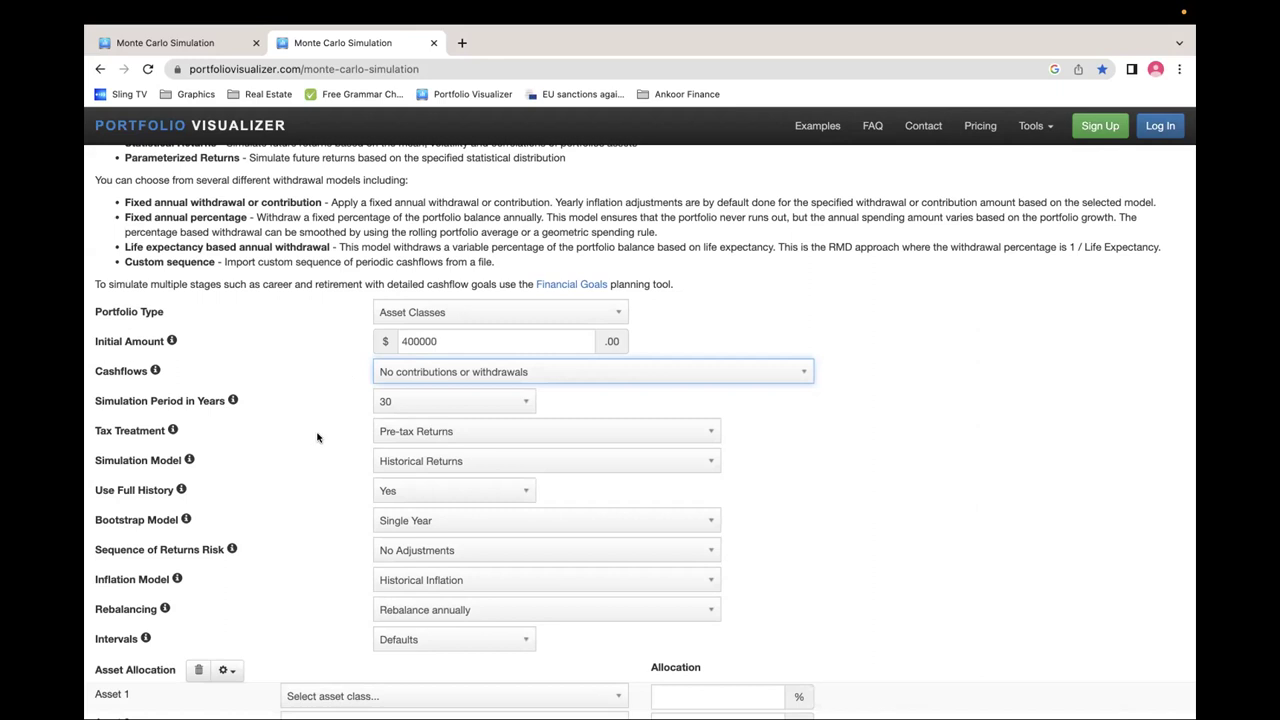
pyautogui.click(430, 402)
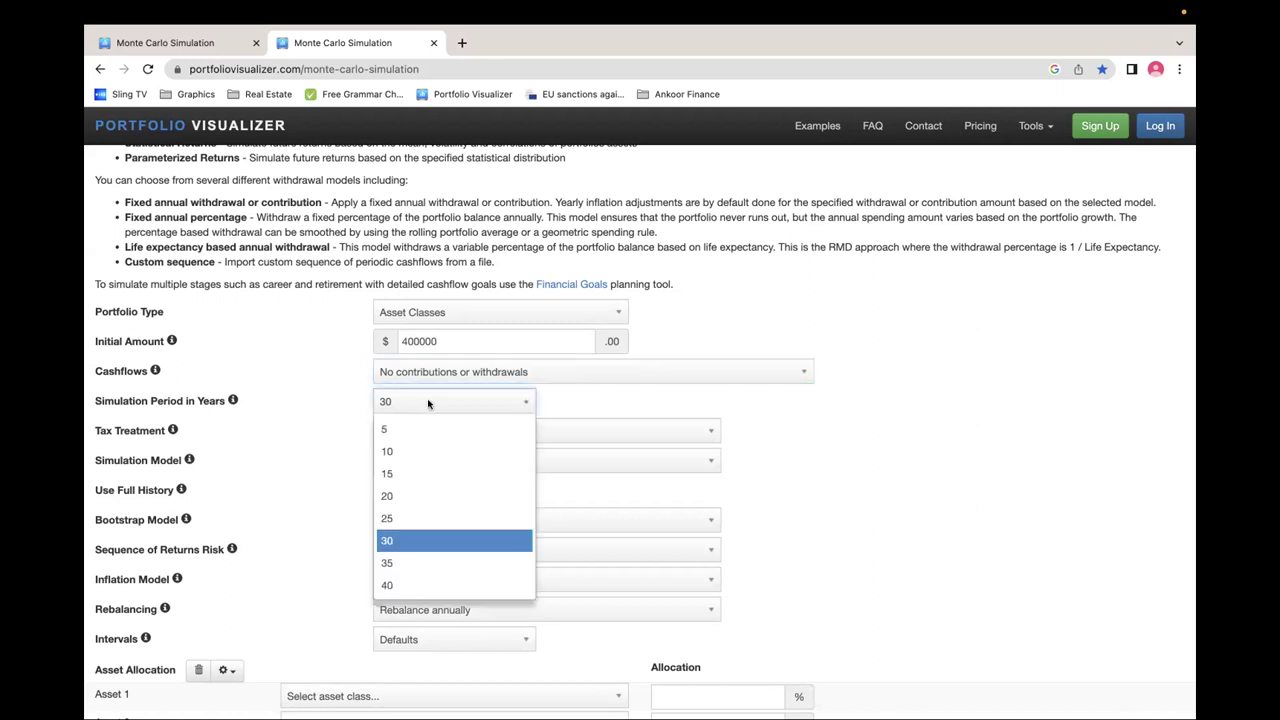
pyautogui.click(403, 476)
pyautogui.press('Tab')
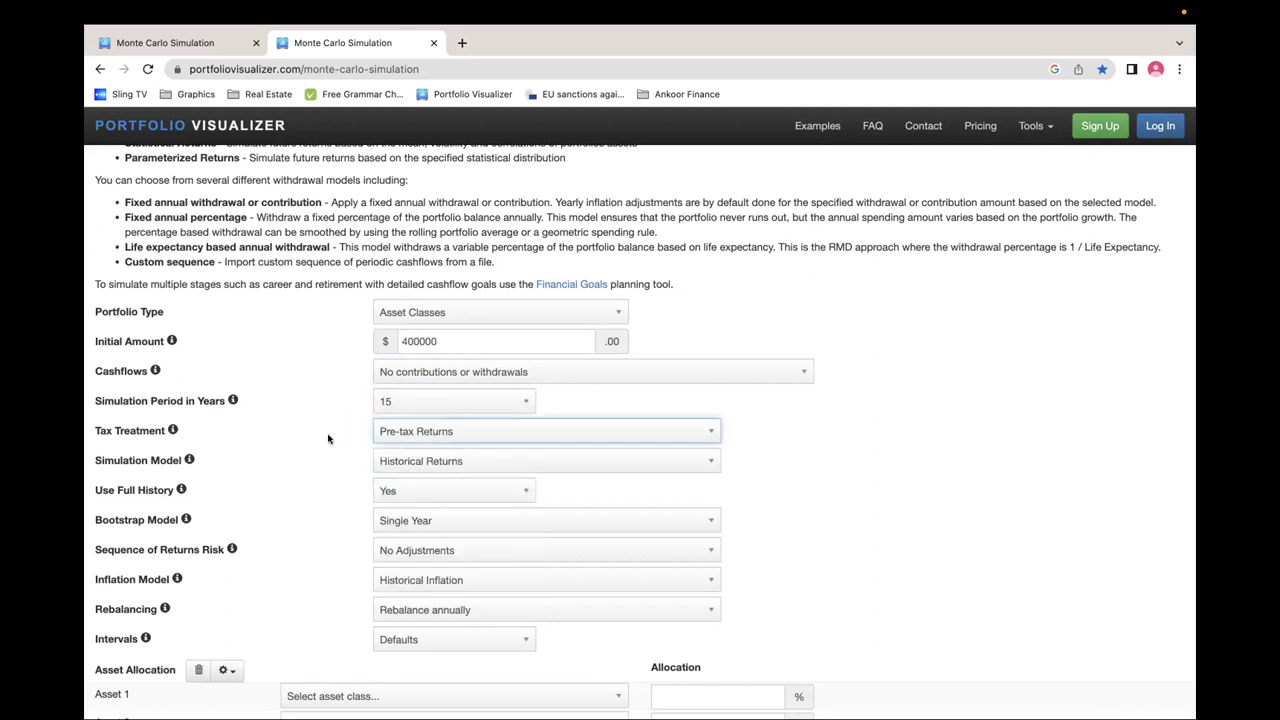
# Choose Historical Returns as the simulation model
pyautogui.press('Tab')
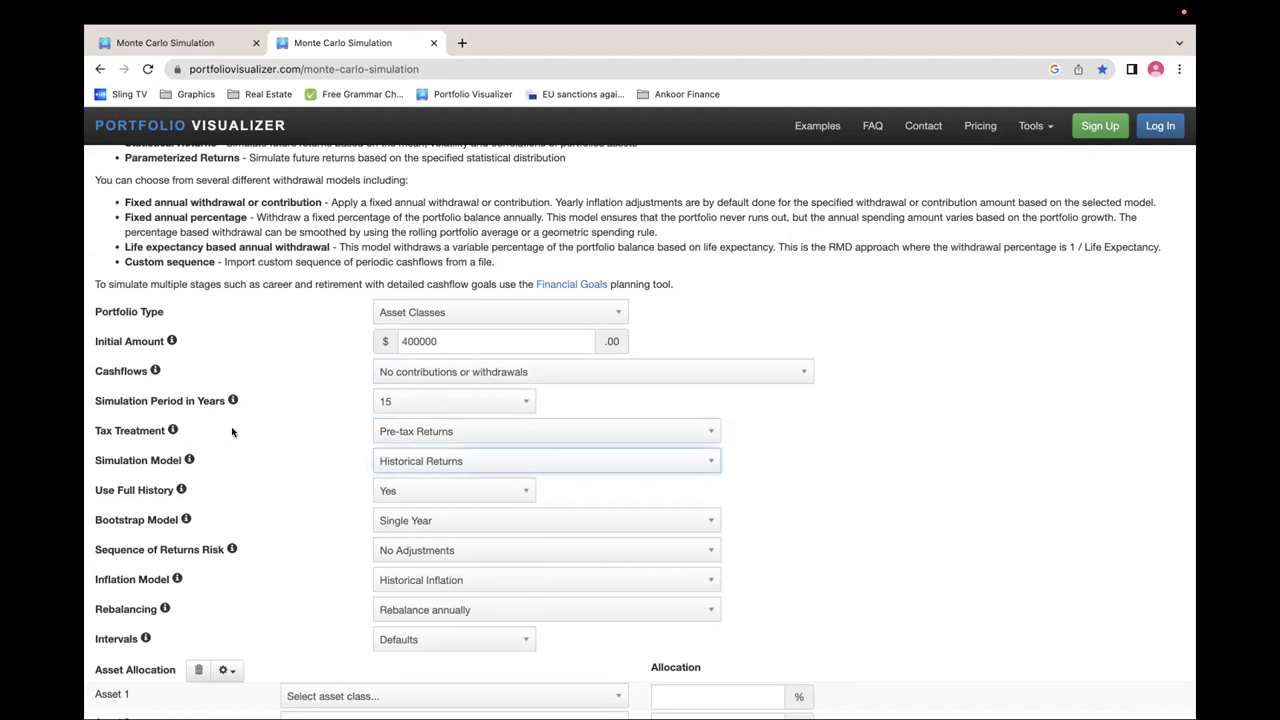
pyautogui.scroll(-2, 341, 440)
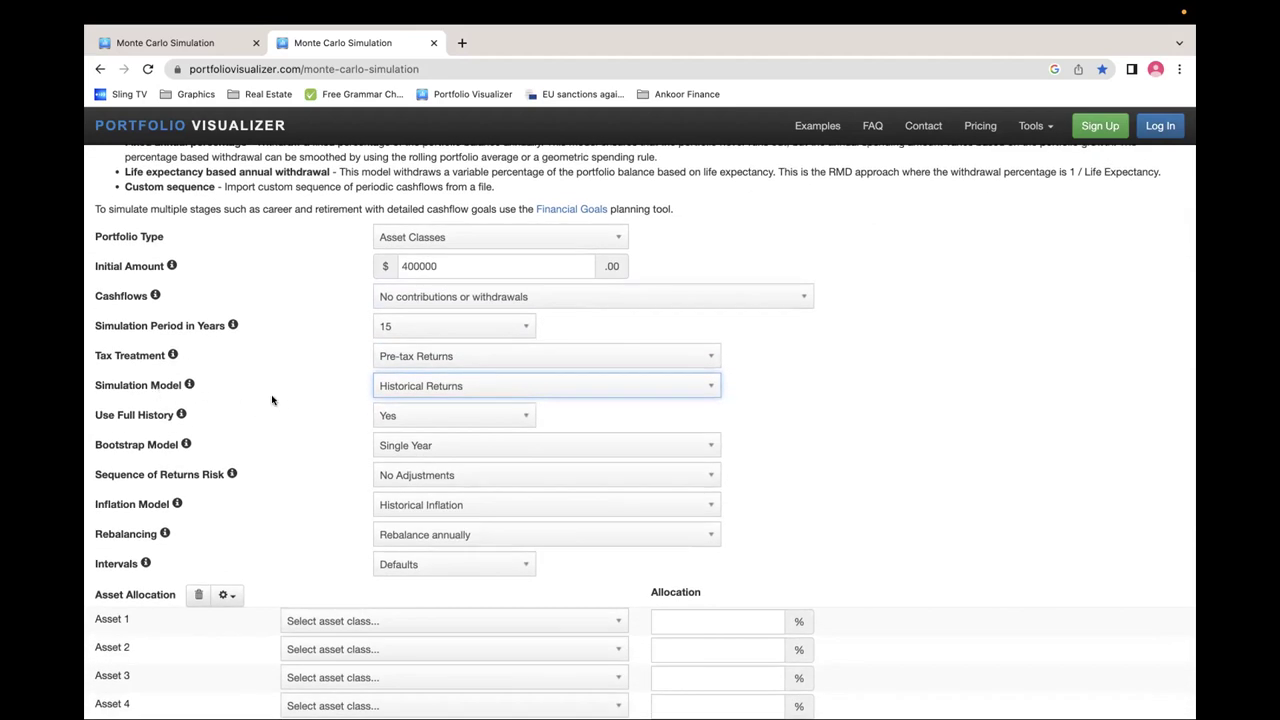
pyautogui.click(384, 386)
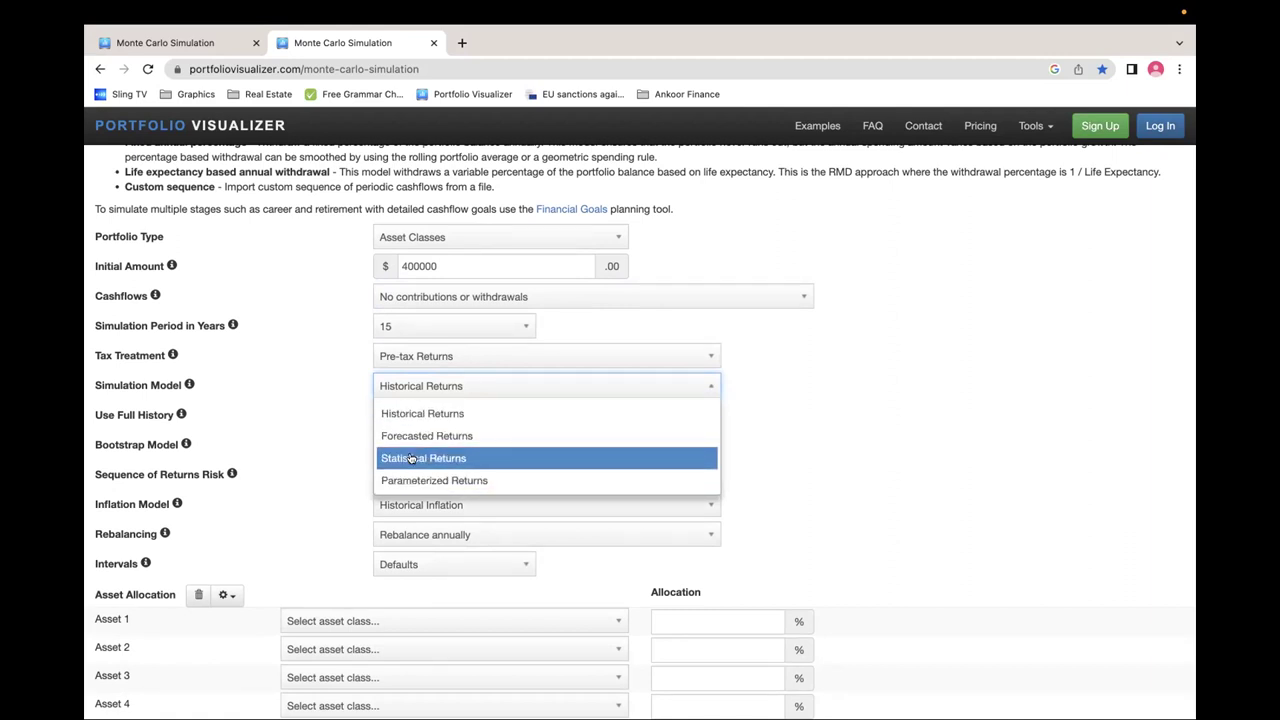
pyautogui.click(432, 416)
pyautogui.press('Tab')
# Choose No Adjustments for the sequence of returns risk and review the inflation model options
pyautogui.scroll(-1, 313, 410)
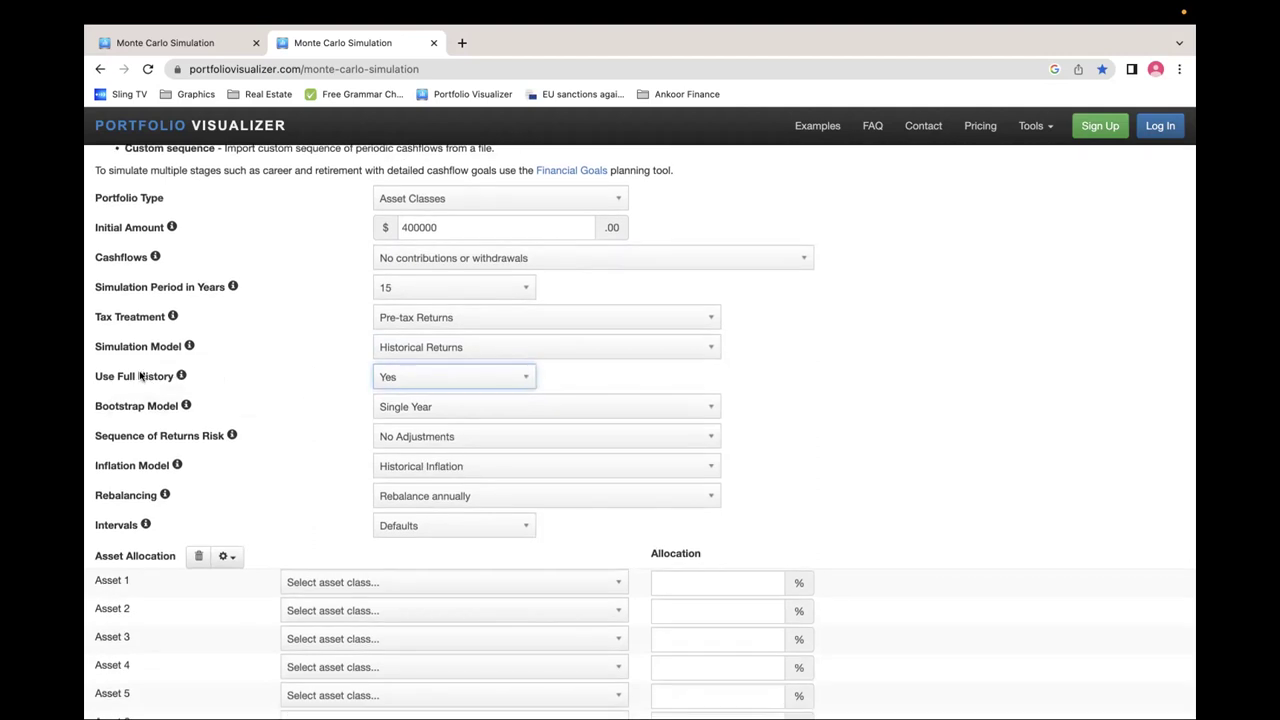
pyautogui.scroll(-1, 336, 388)
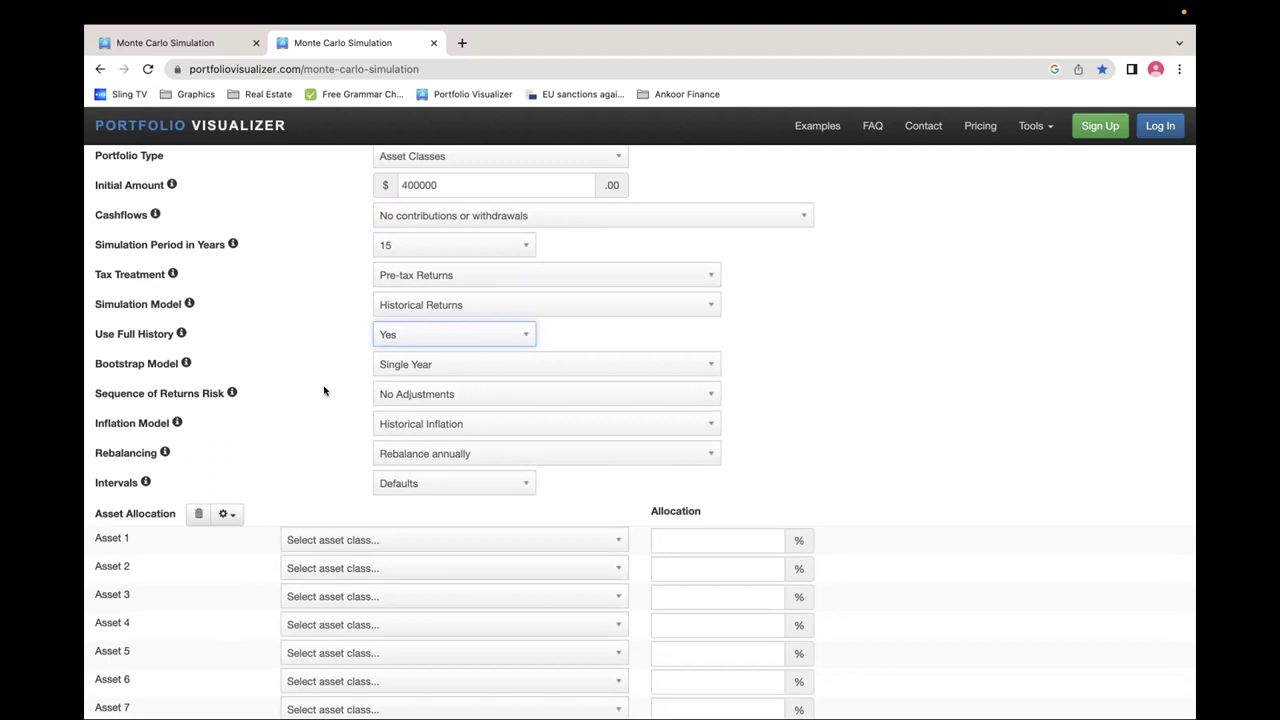
pyautogui.click(401, 393)
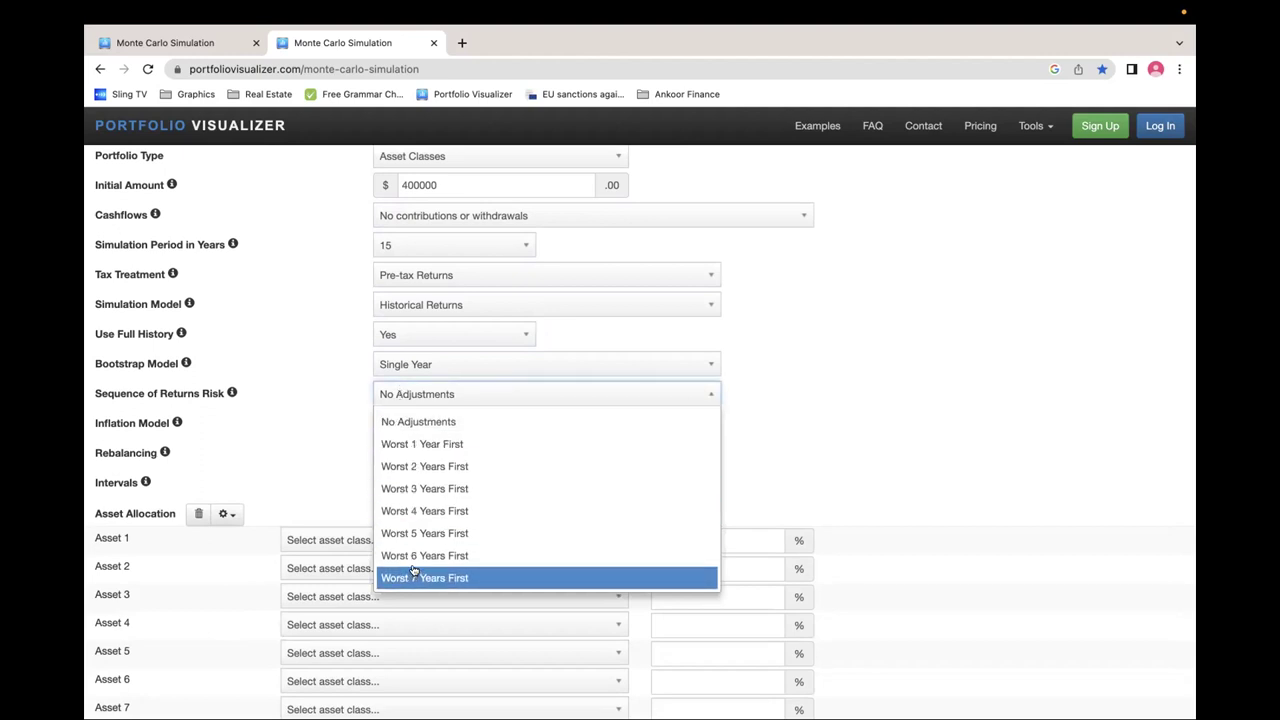
pyautogui.click(491, 425)
pyautogui.press('Tab')
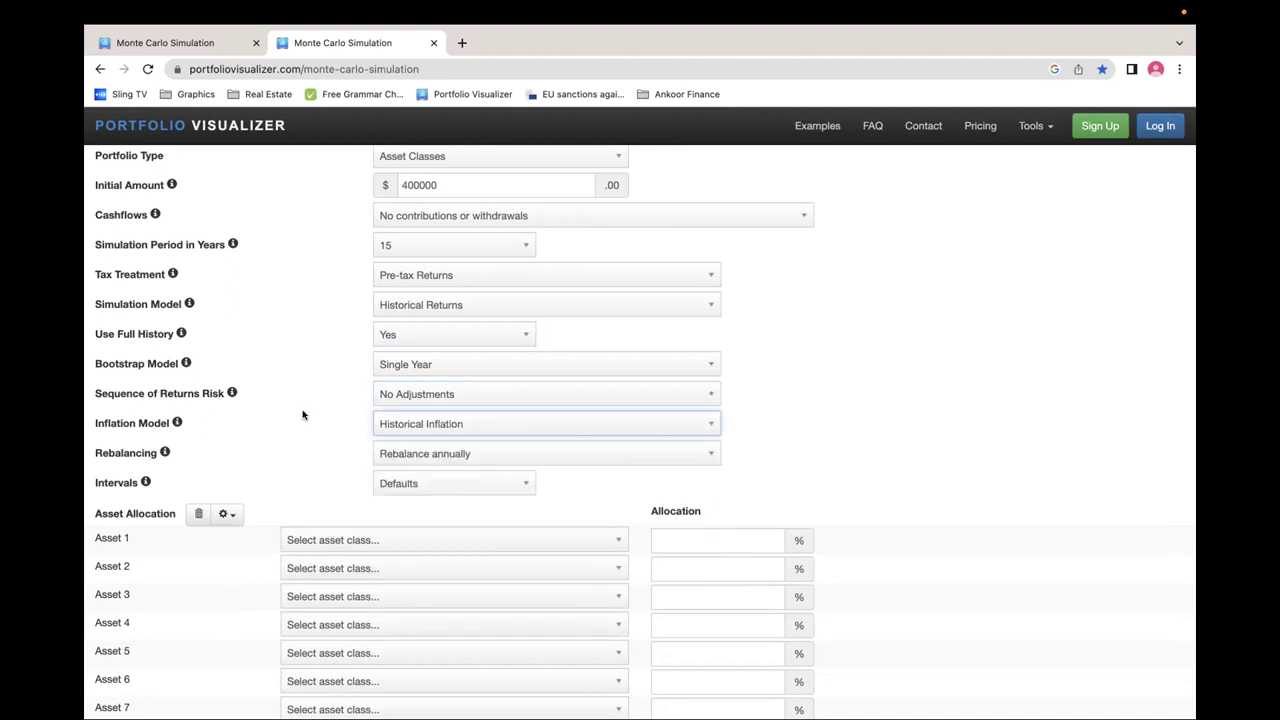
pyautogui.click(434, 425)
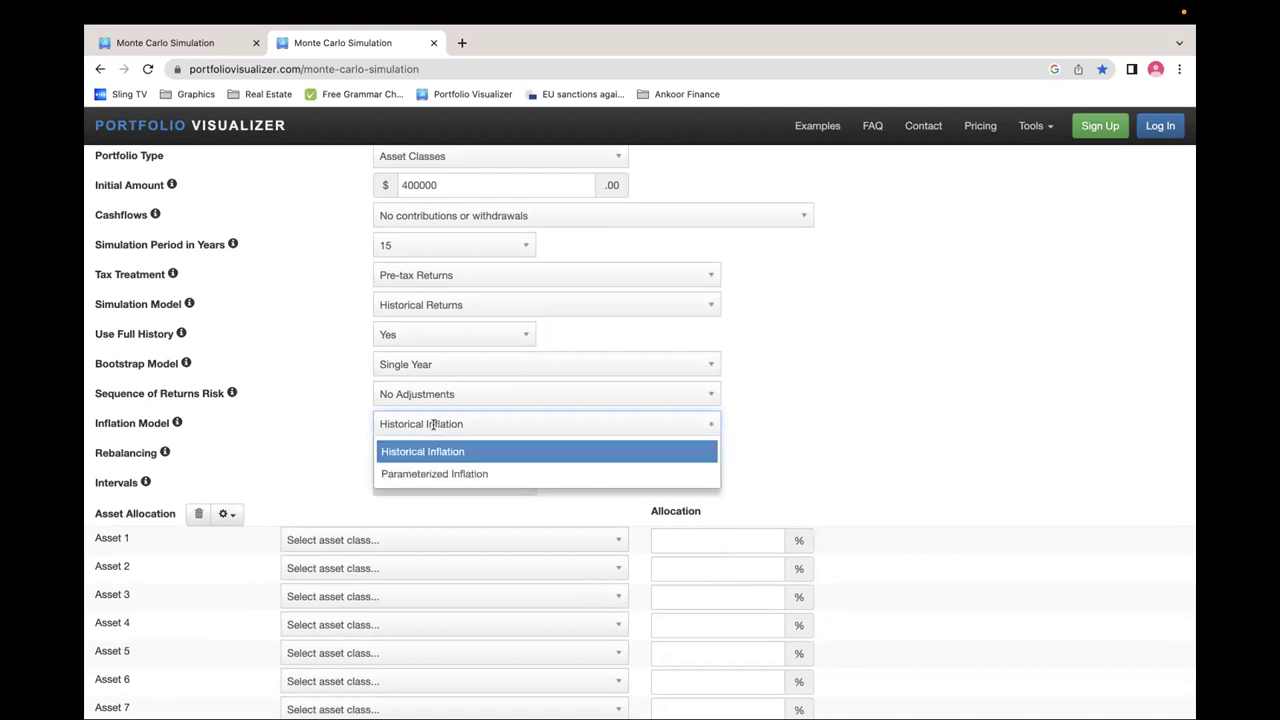
pyautogui.click(300, 427)
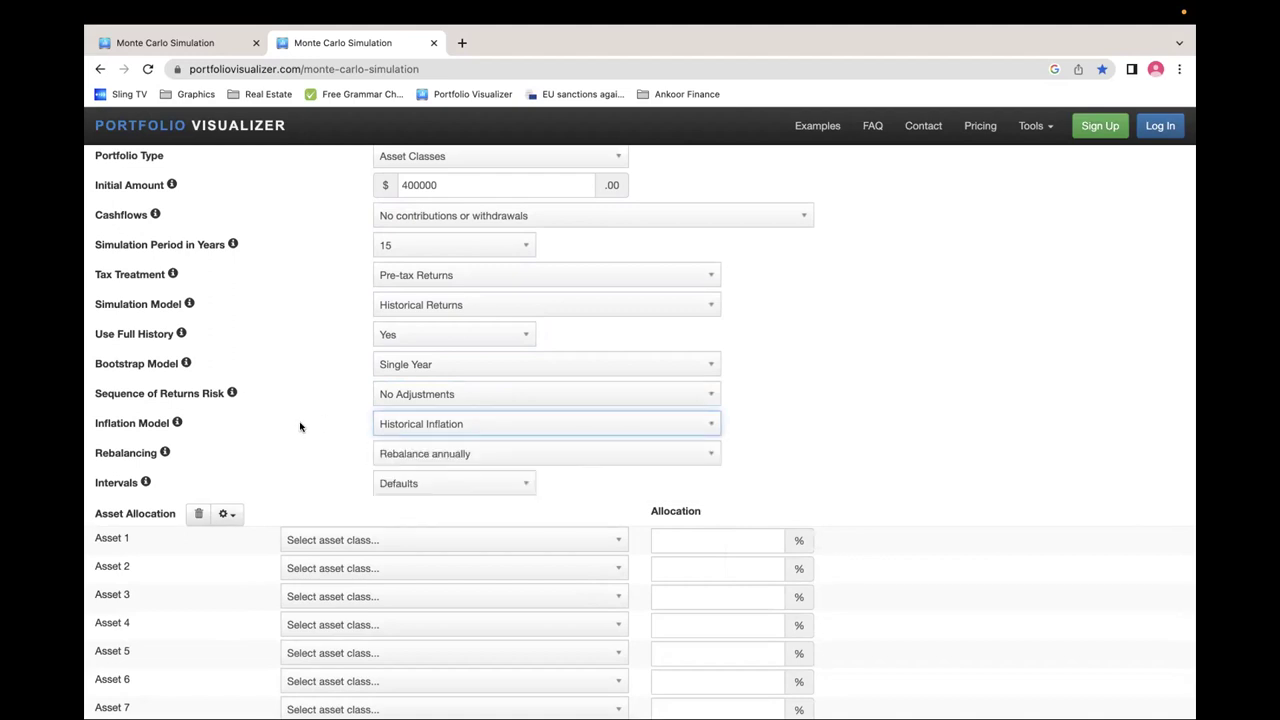
# Examine the asset allocation section and the asset classes offered for Asset 1
pyautogui.scroll(-1, 300, 427)
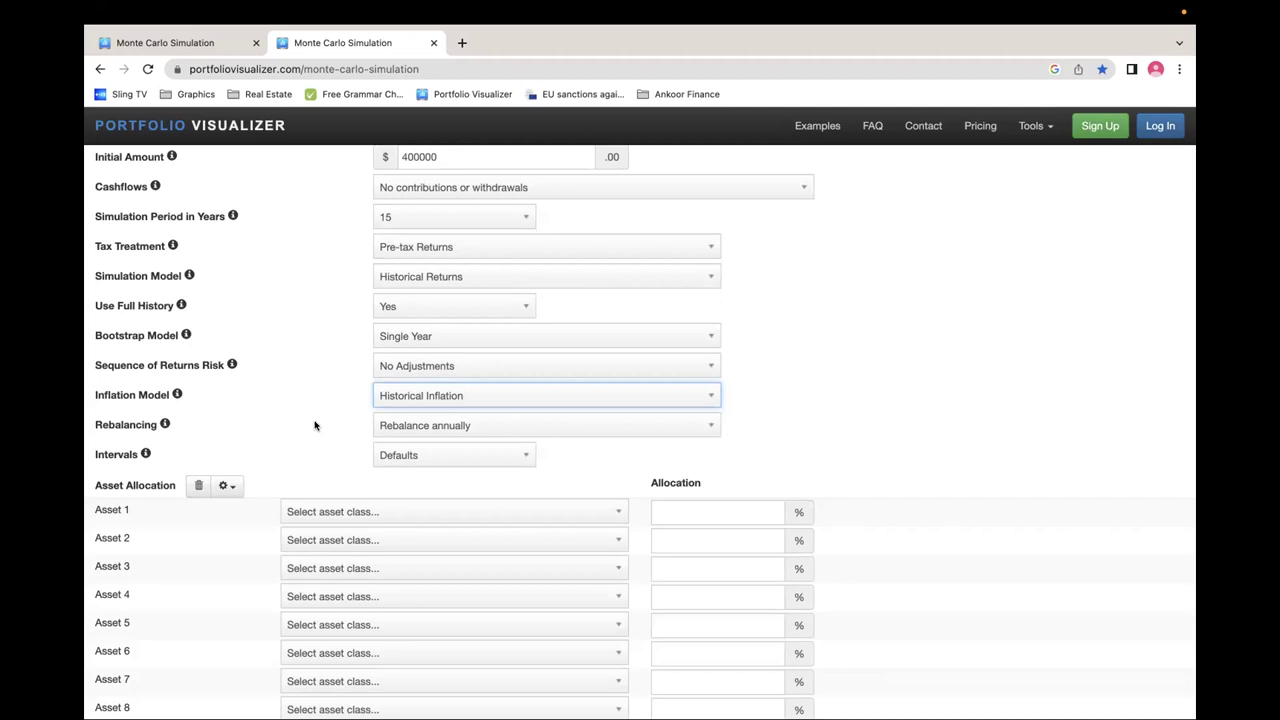
pyautogui.scroll(-4, 314, 424)
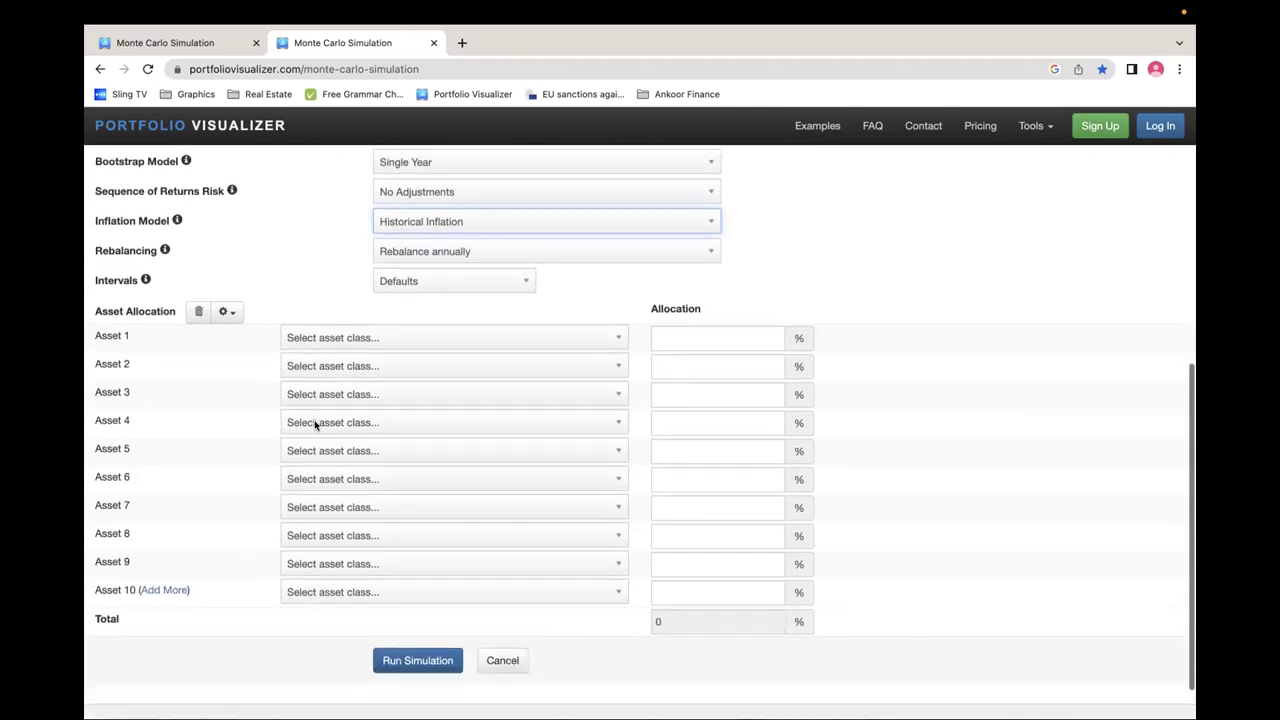
pyautogui.scroll(1, 313, 418)
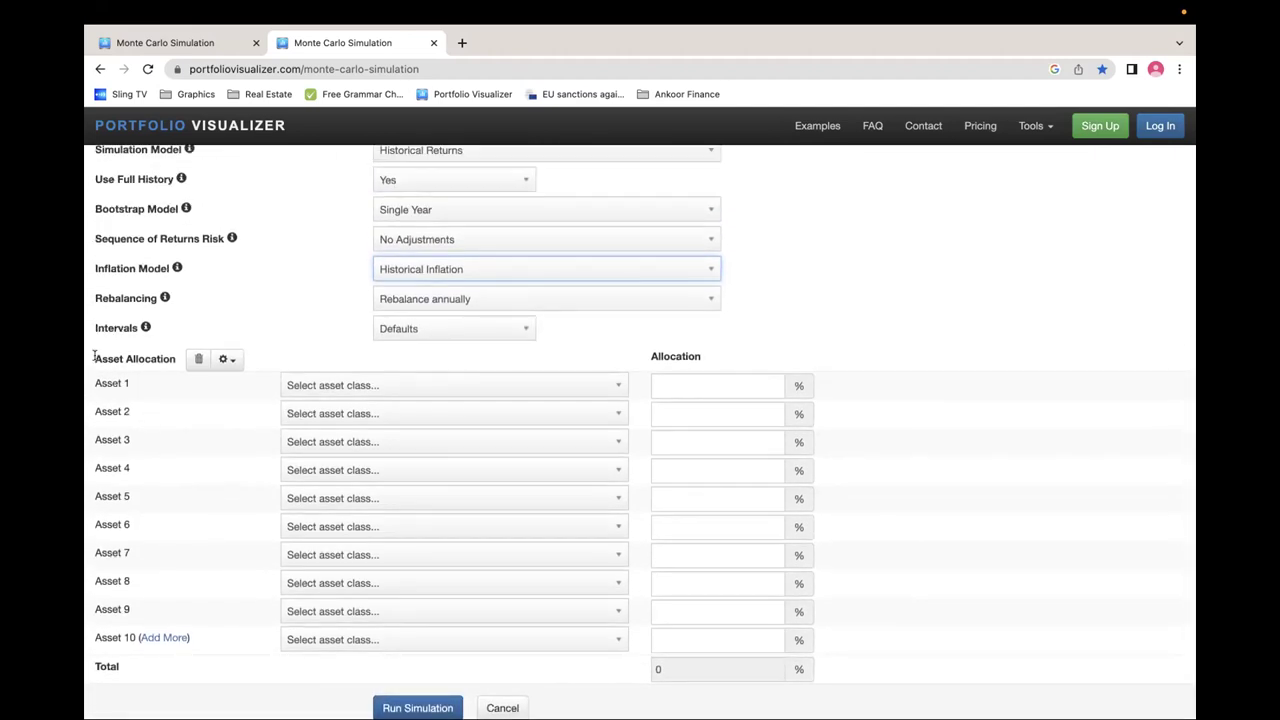
pyautogui.moveTo(93, 358); pyautogui.dragTo(173, 358)
pyautogui.scroll(-2, 201, 467)
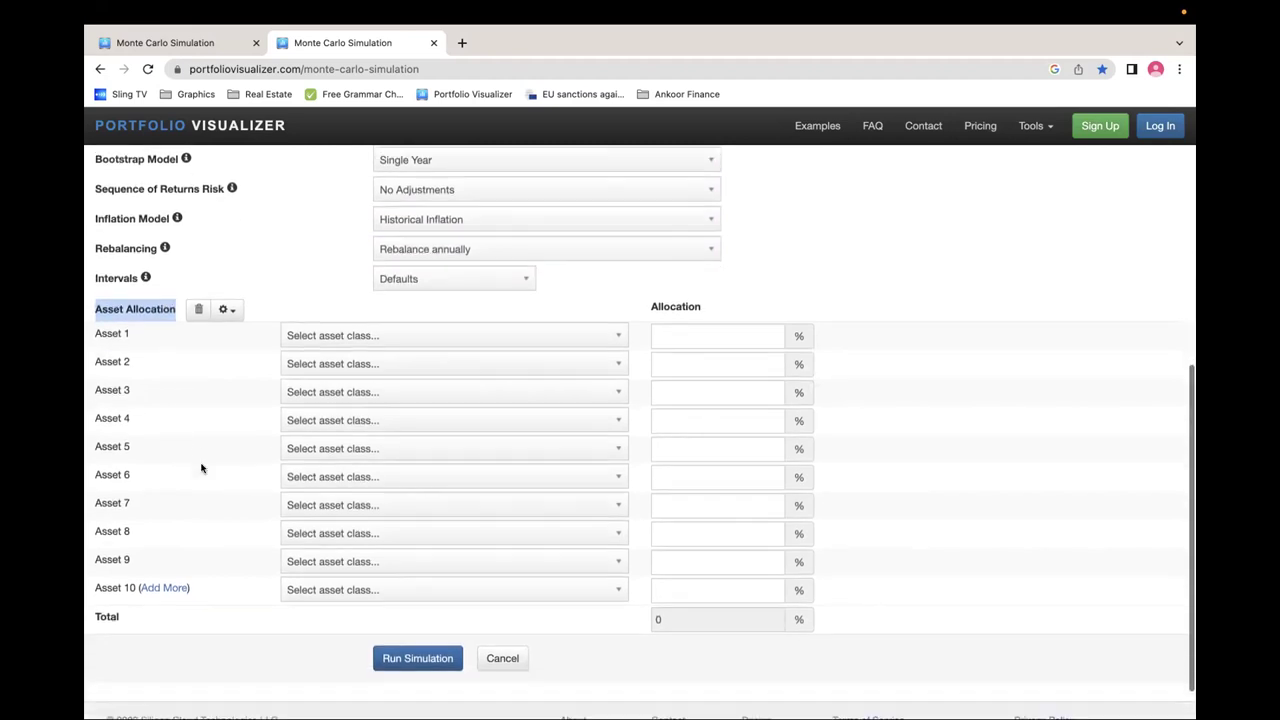
pyautogui.scroll(1, 186, 465)
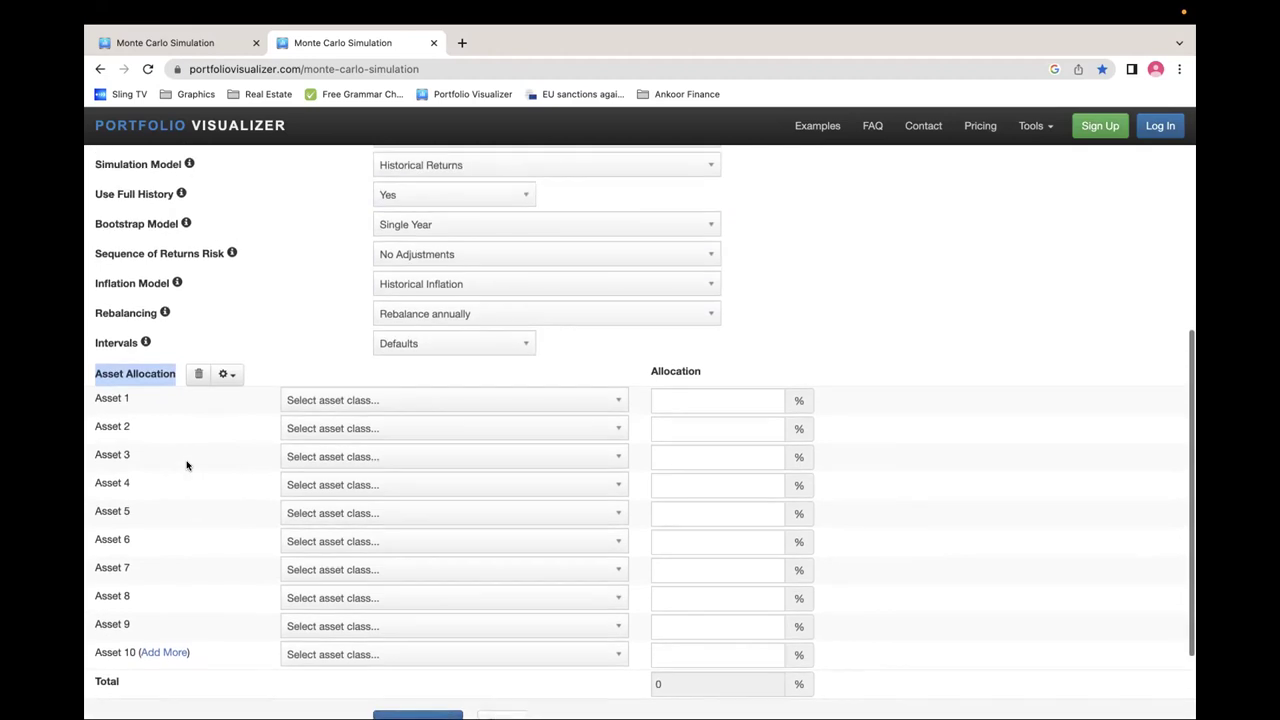
pyautogui.scroll(-1, 186, 465)
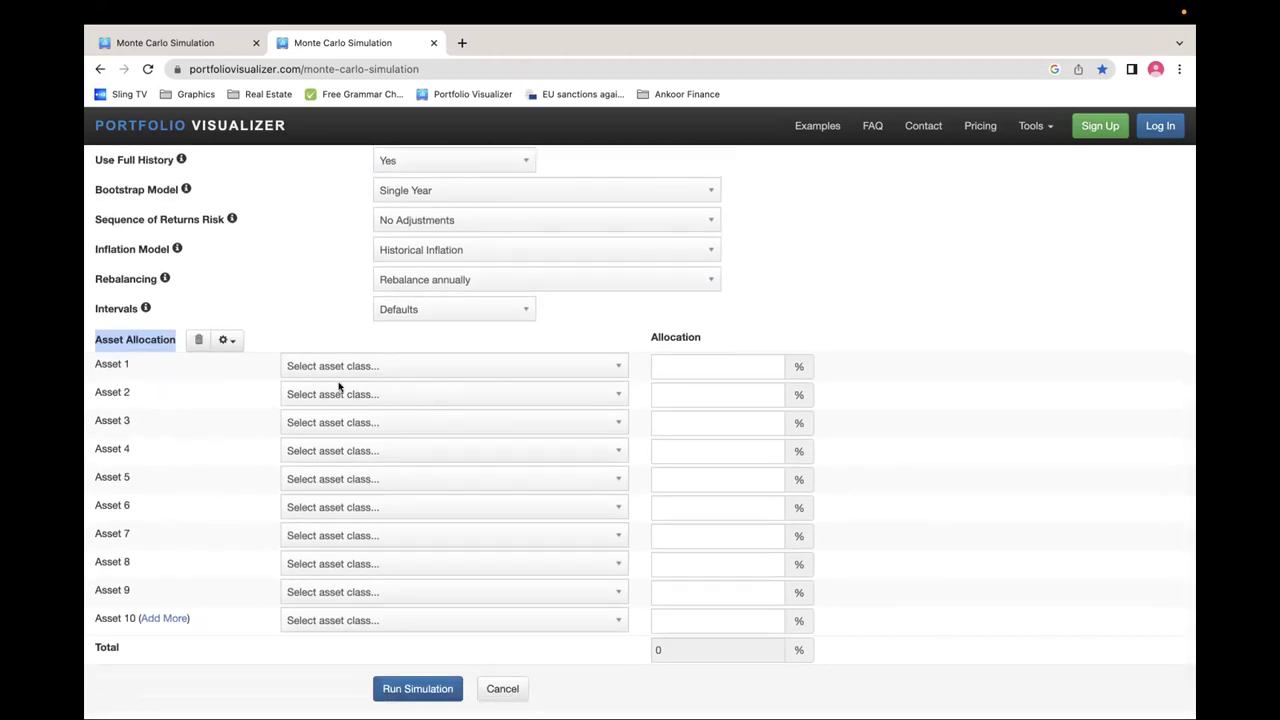
pyautogui.click(378, 368)
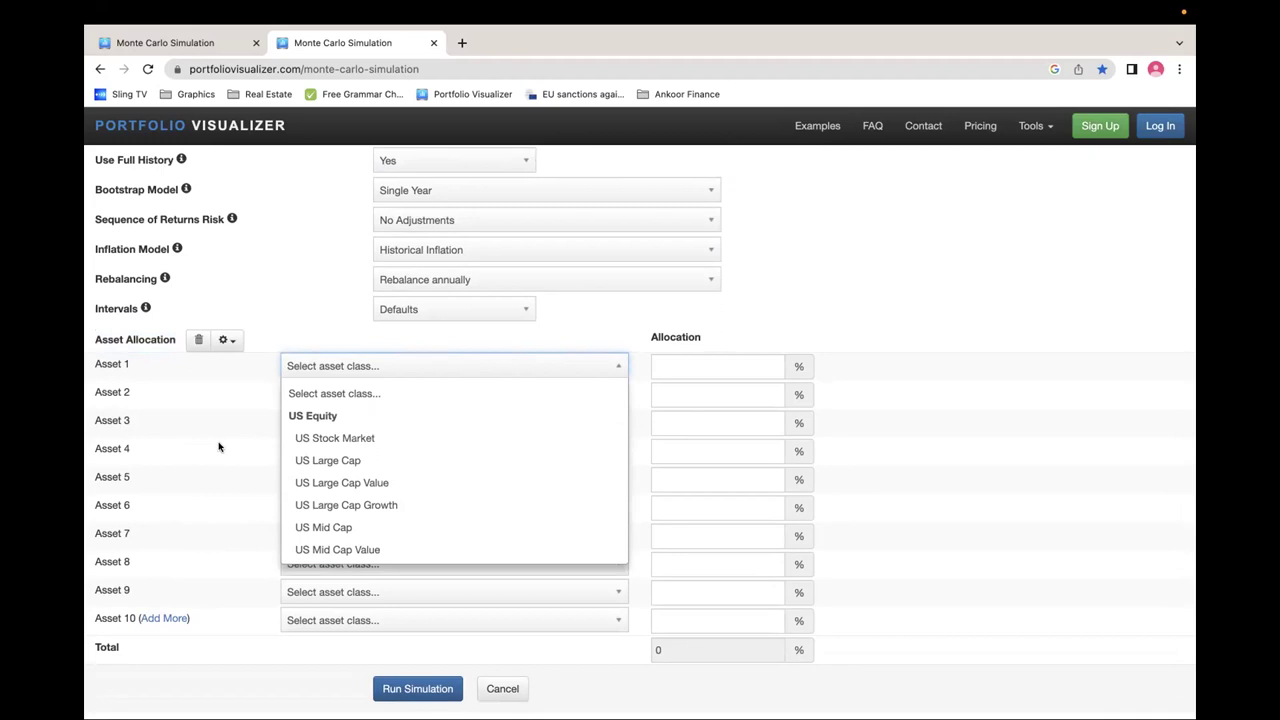
pyautogui.click(219, 406)
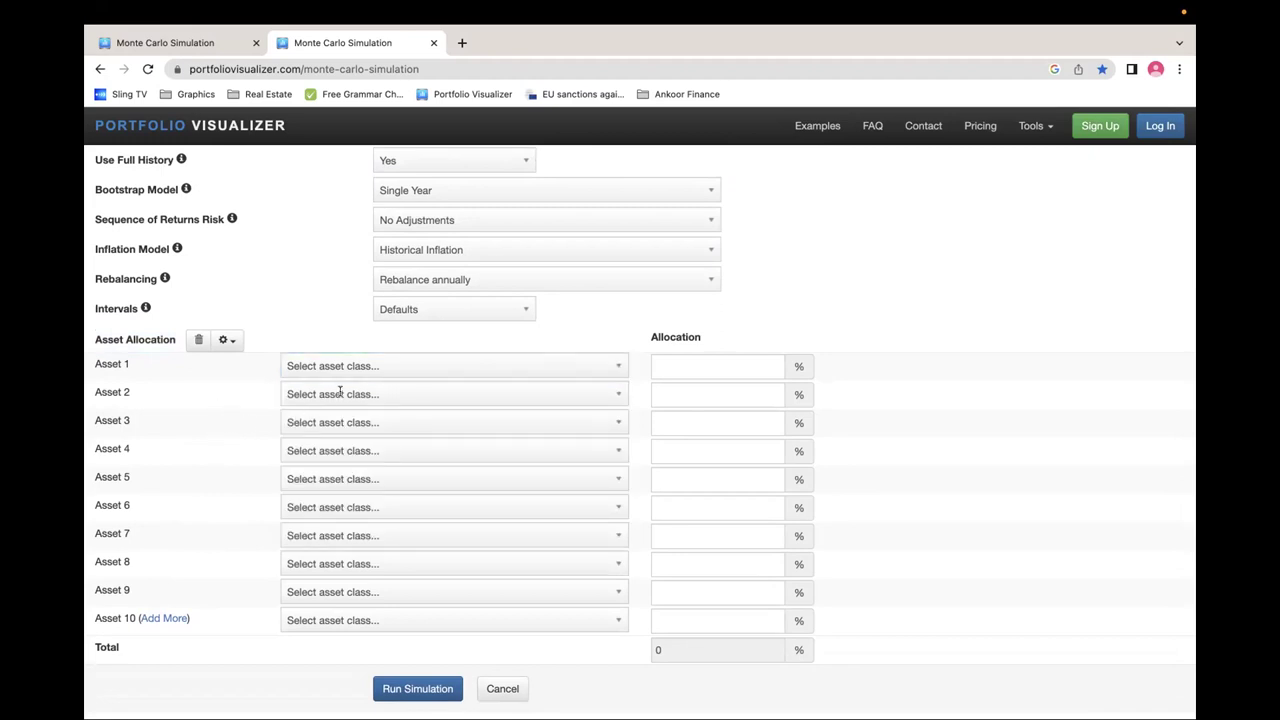
# Set Asset 1 to US Large Cap Value with a 25% allocation
pyautogui.click(371, 364)
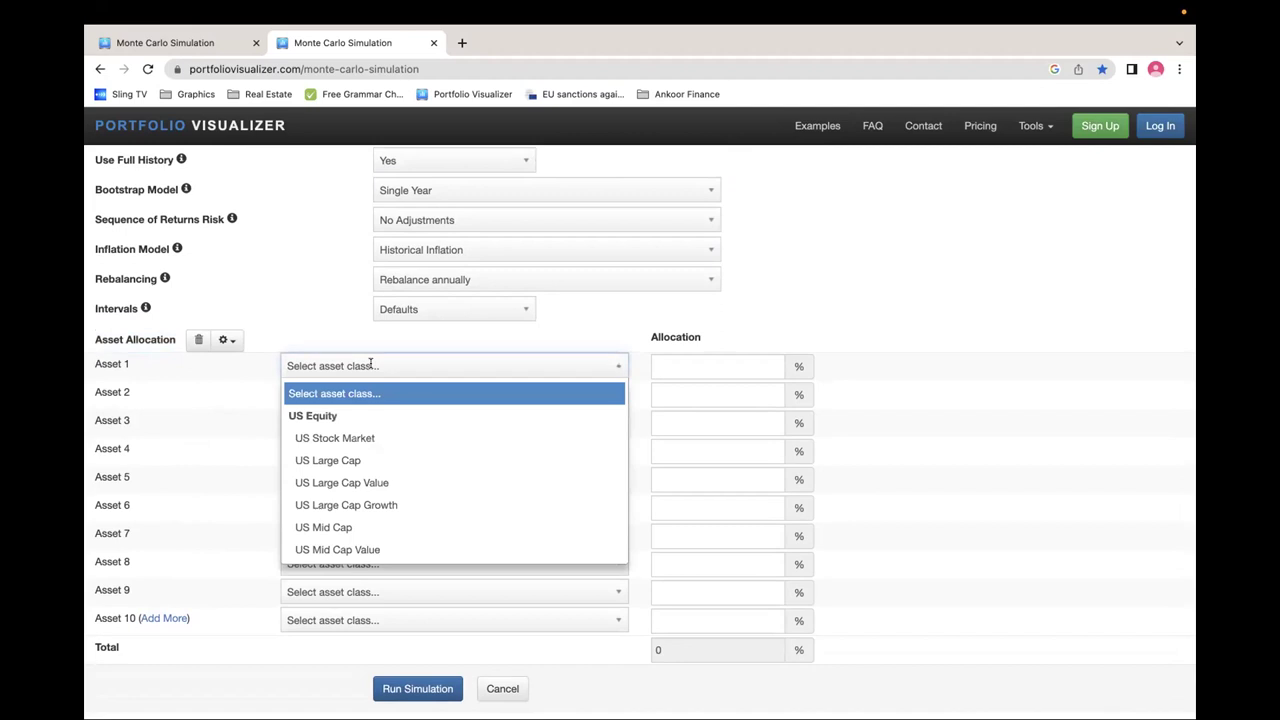
pyautogui.click(368, 484)
pyautogui.click(685, 368)
pyautogui.write('25')
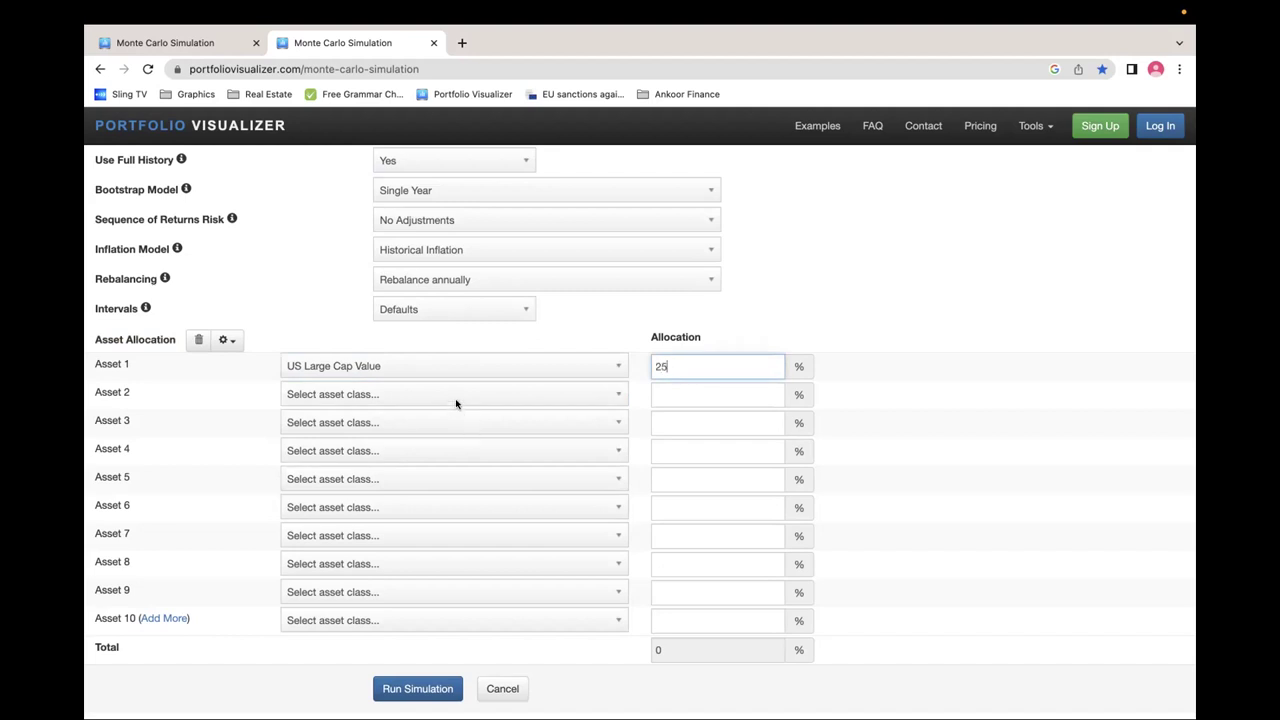
# Set Asset 2 to US Large Cap Growth with a 20% allocation
pyautogui.click(456, 400)
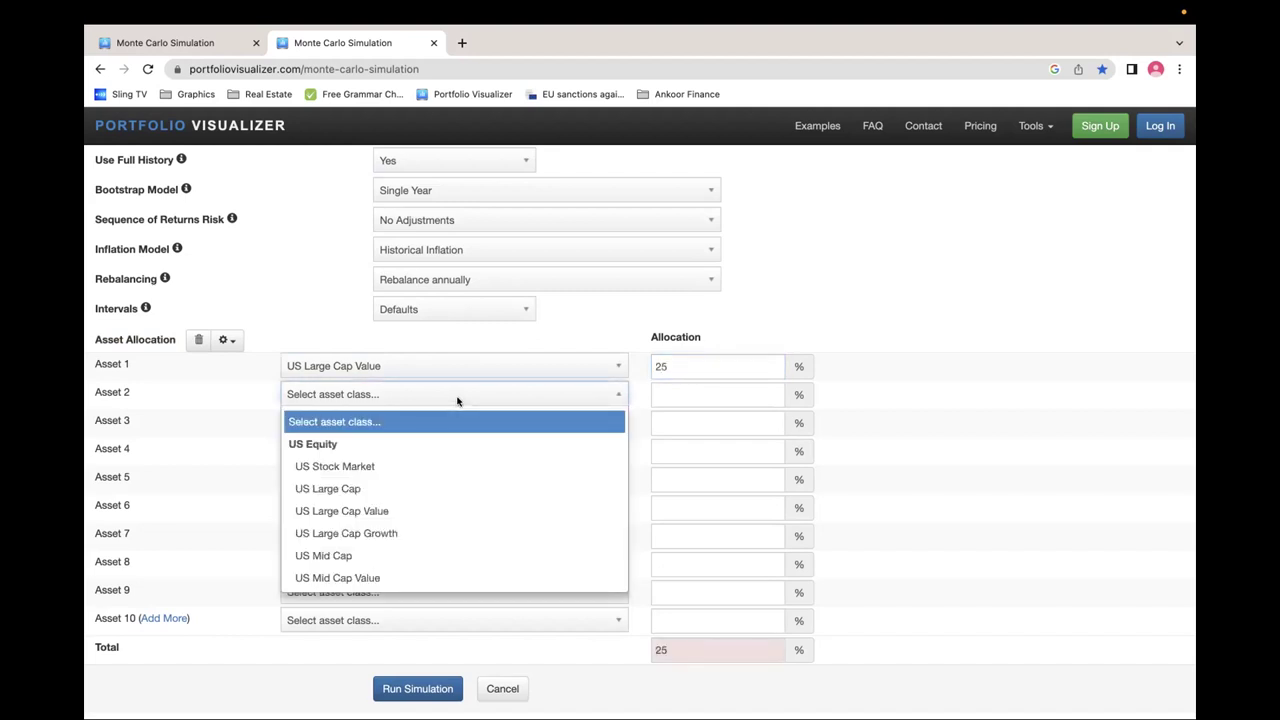
pyautogui.click(390, 533)
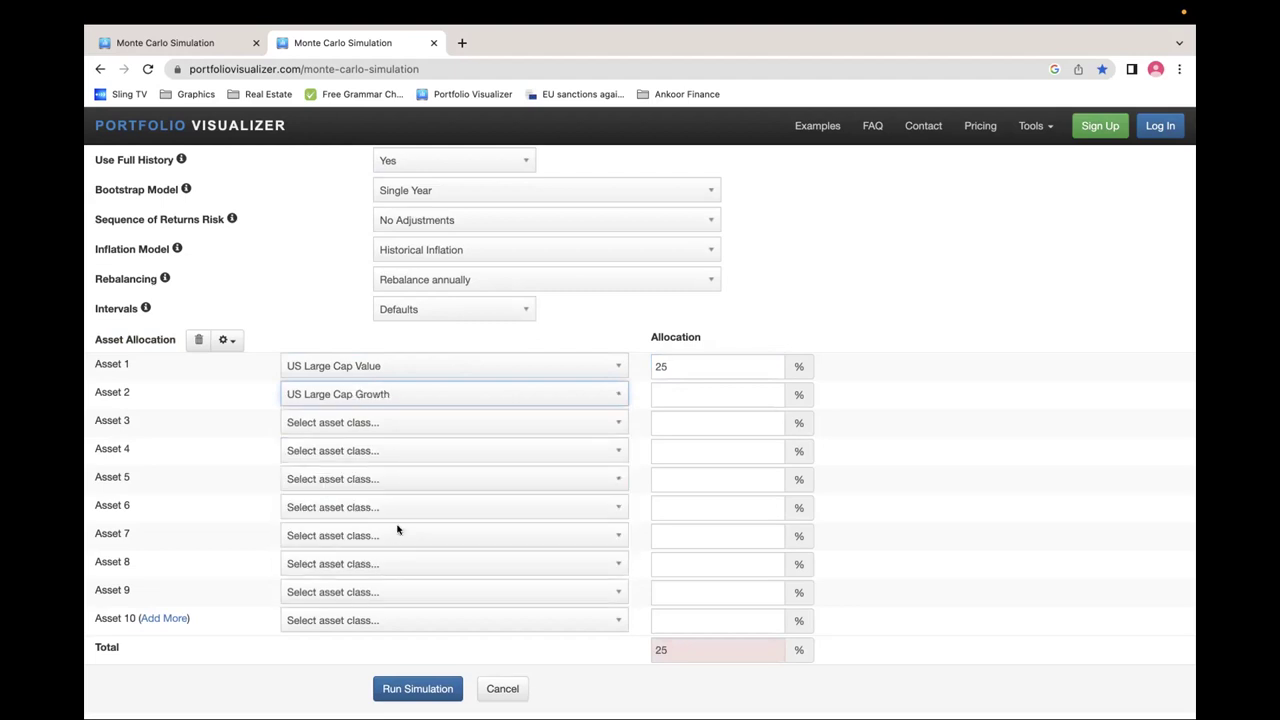
pyautogui.click(696, 388)
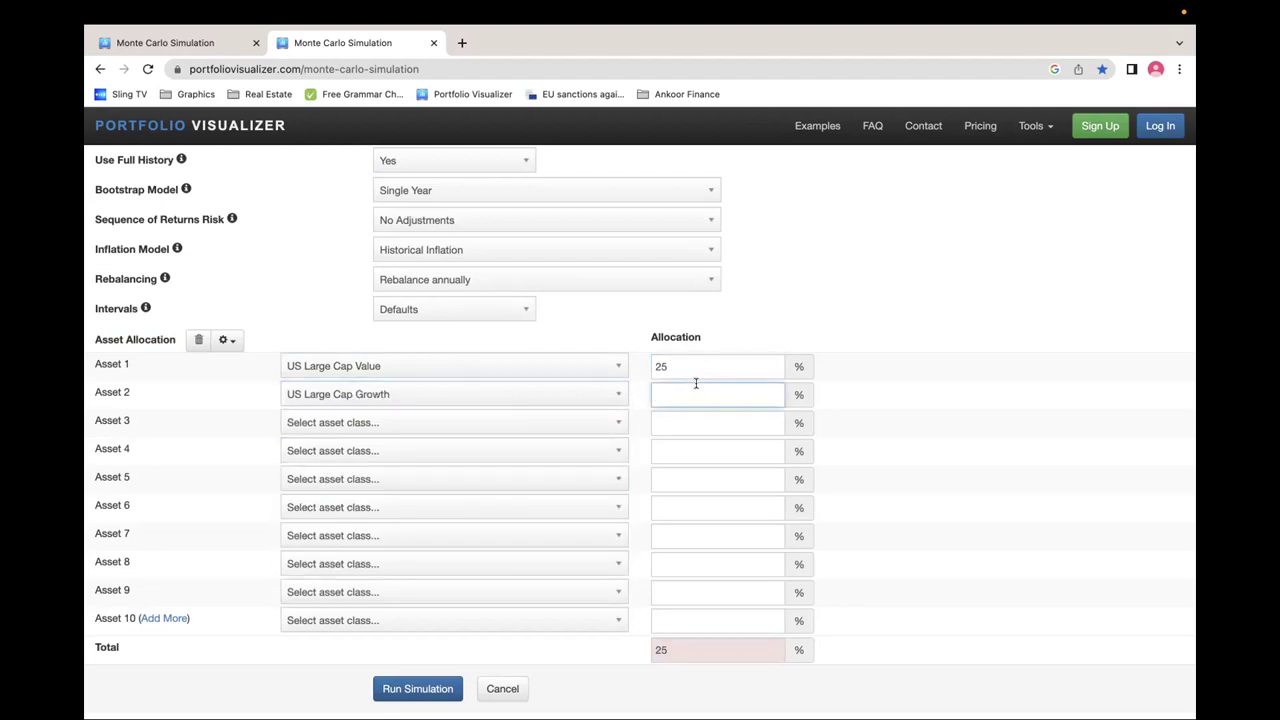
pyautogui.write('20')
# Set Asset 3 to US Mid Cap with a 25% allocation
pyautogui.click(582, 424)
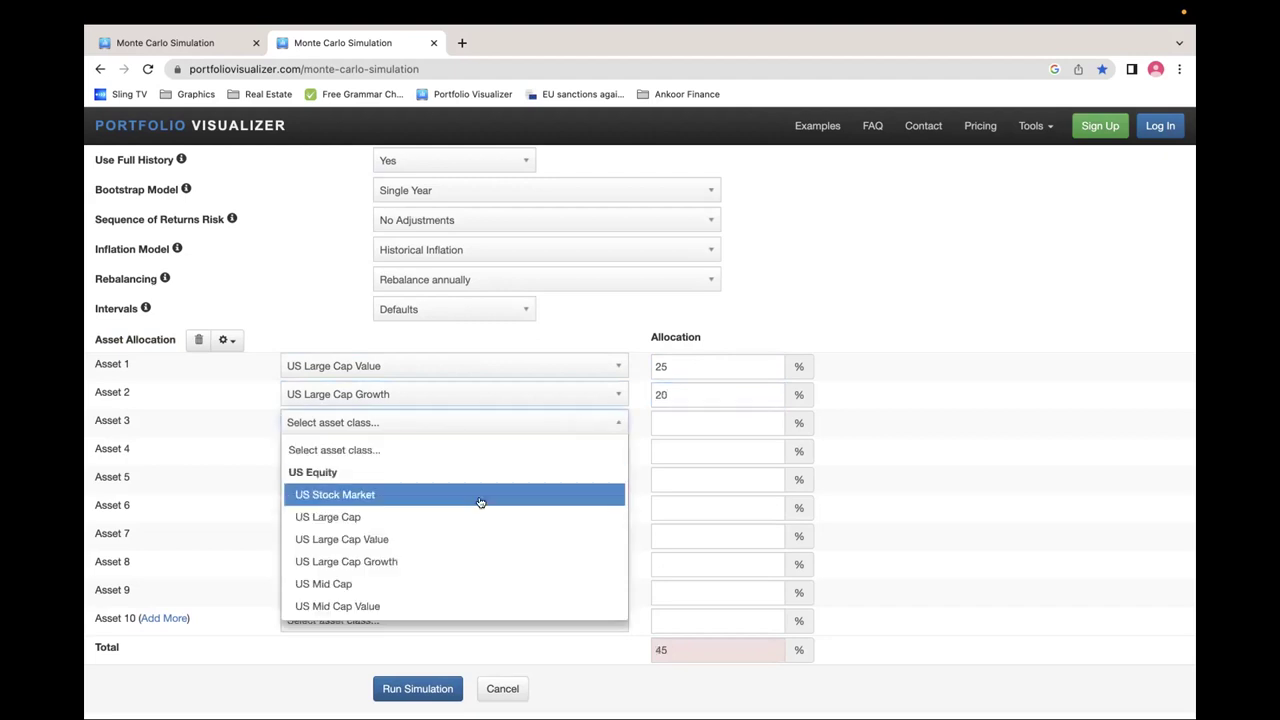
pyautogui.click(396, 582)
pyautogui.click(686, 423)
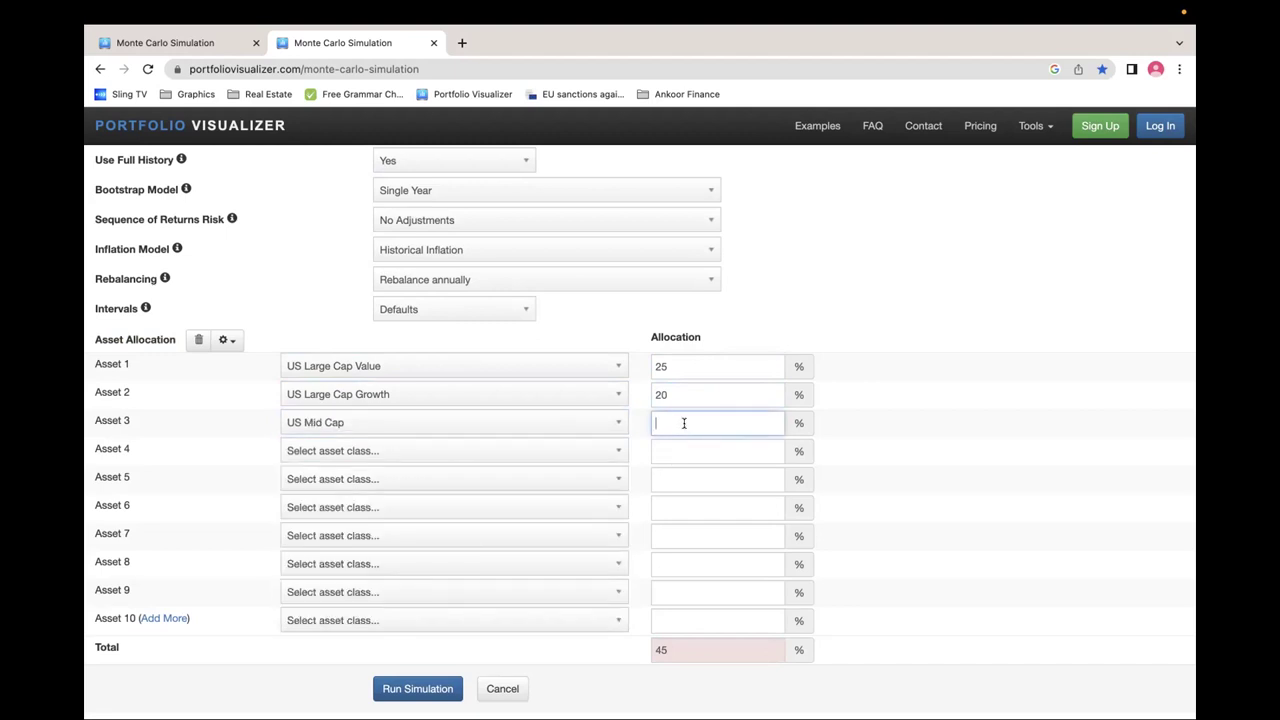
pyautogui.write('25')
pyautogui.click(690, 447)
# Set Asset 4 to US Small Cap with a 30% allocation
pyautogui.click(481, 451)
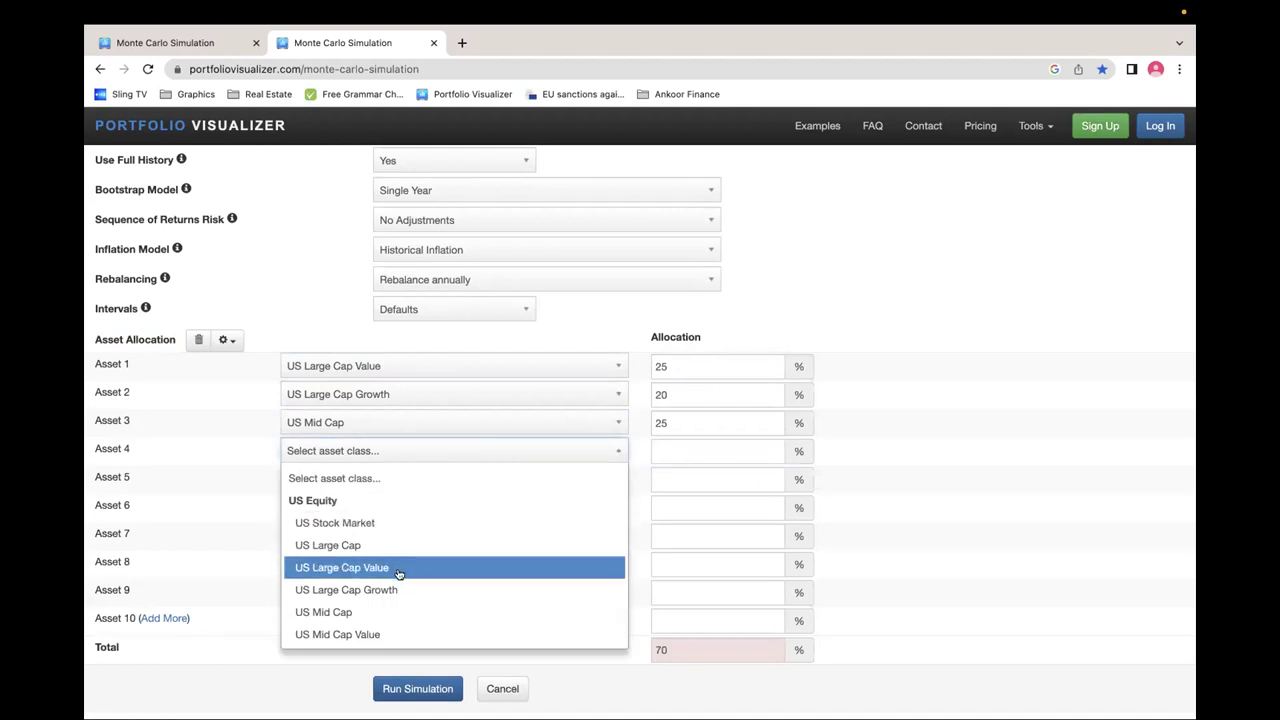
pyautogui.scroll(-3, 398, 570)
pyautogui.scroll(2, 398, 560)
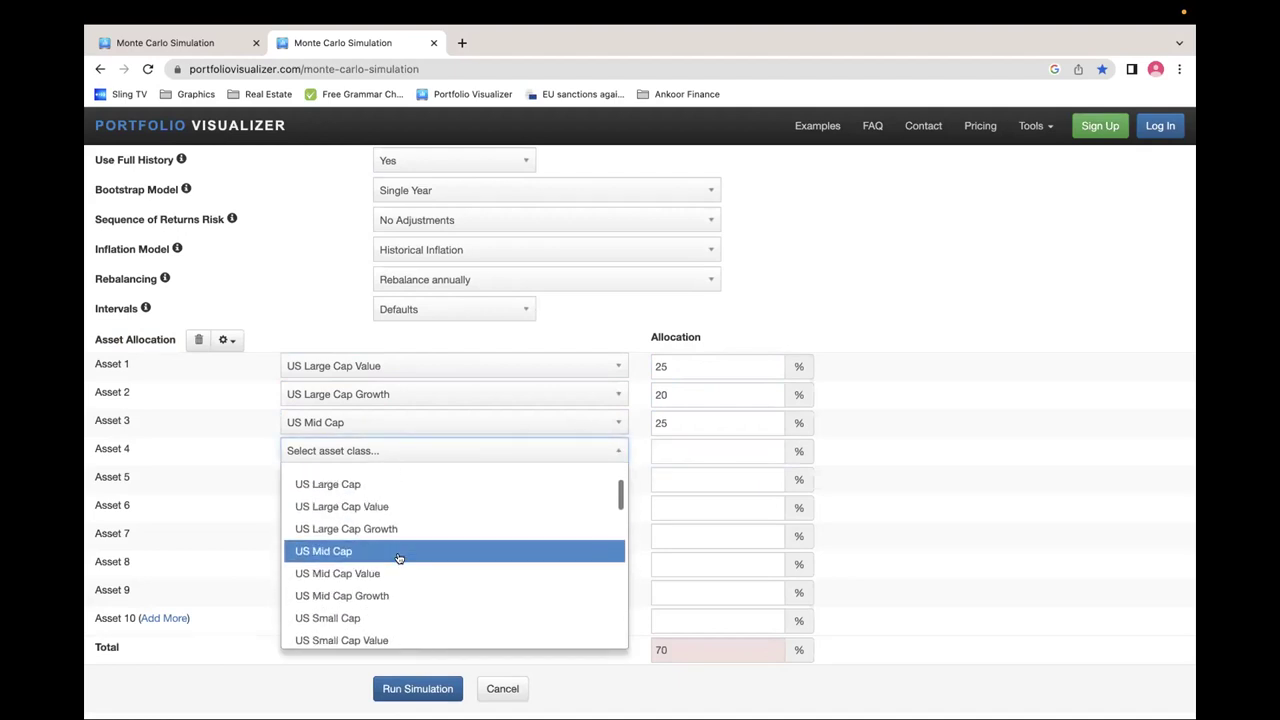
pyautogui.scroll(-3, 398, 557)
pyautogui.scroll(2, 398, 557)
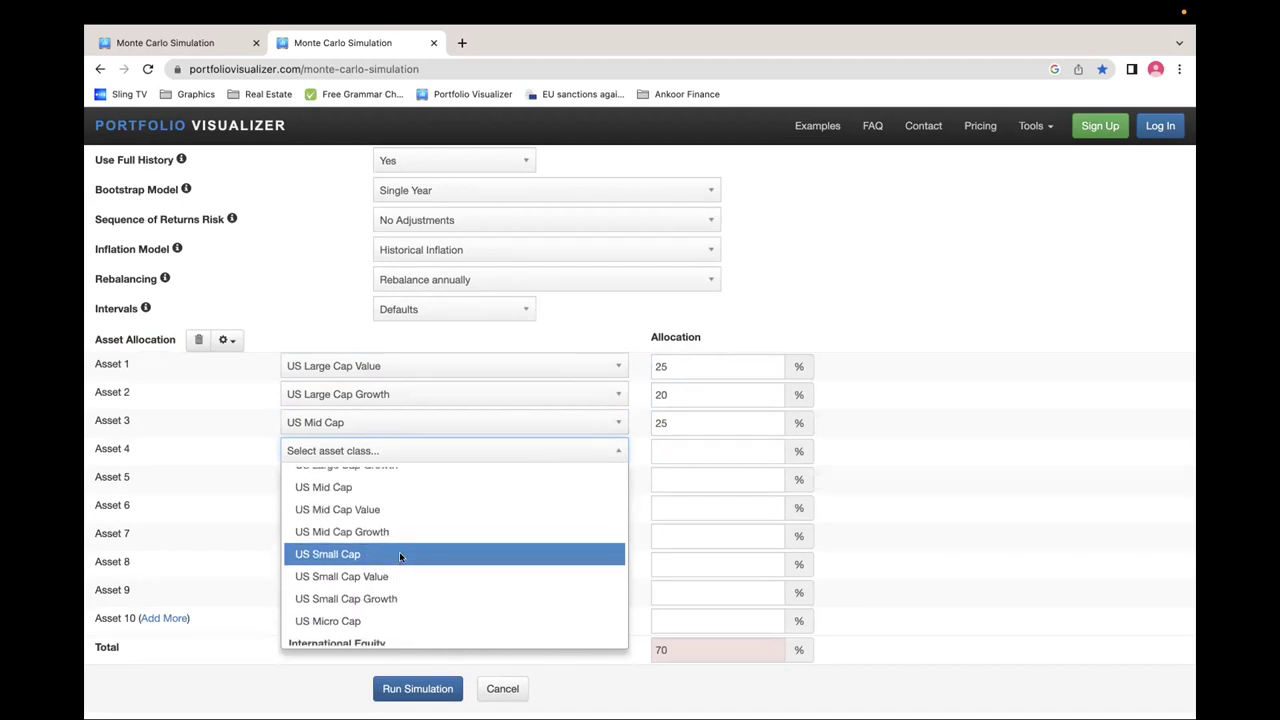
pyautogui.click(399, 554)
pyautogui.click(679, 455)
pyautogui.write('30')
pyautogui.click(1059, 464)
# Review the simulation settings and asset allocation, and run the Monte Carlo simulation
pyautogui.scroll(5, 1059, 464)
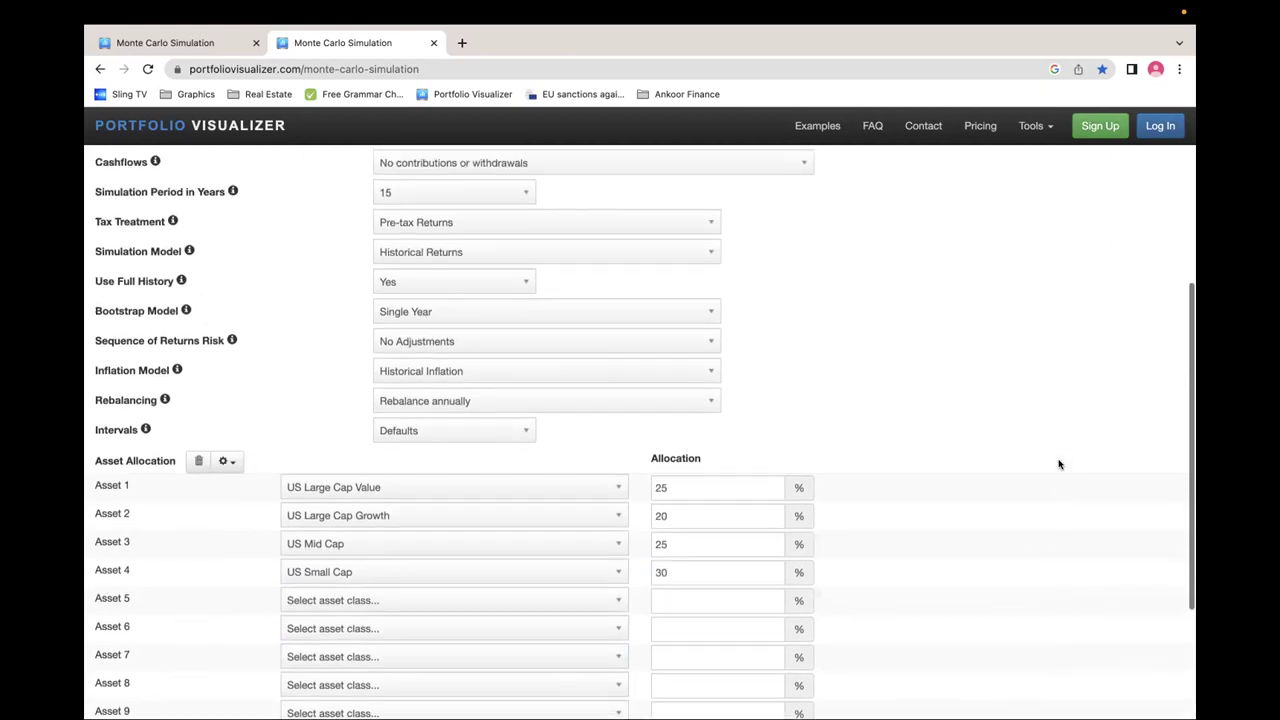
pyautogui.scroll(-6, 1059, 464)
pyautogui.scroll(-1, 1059, 464)
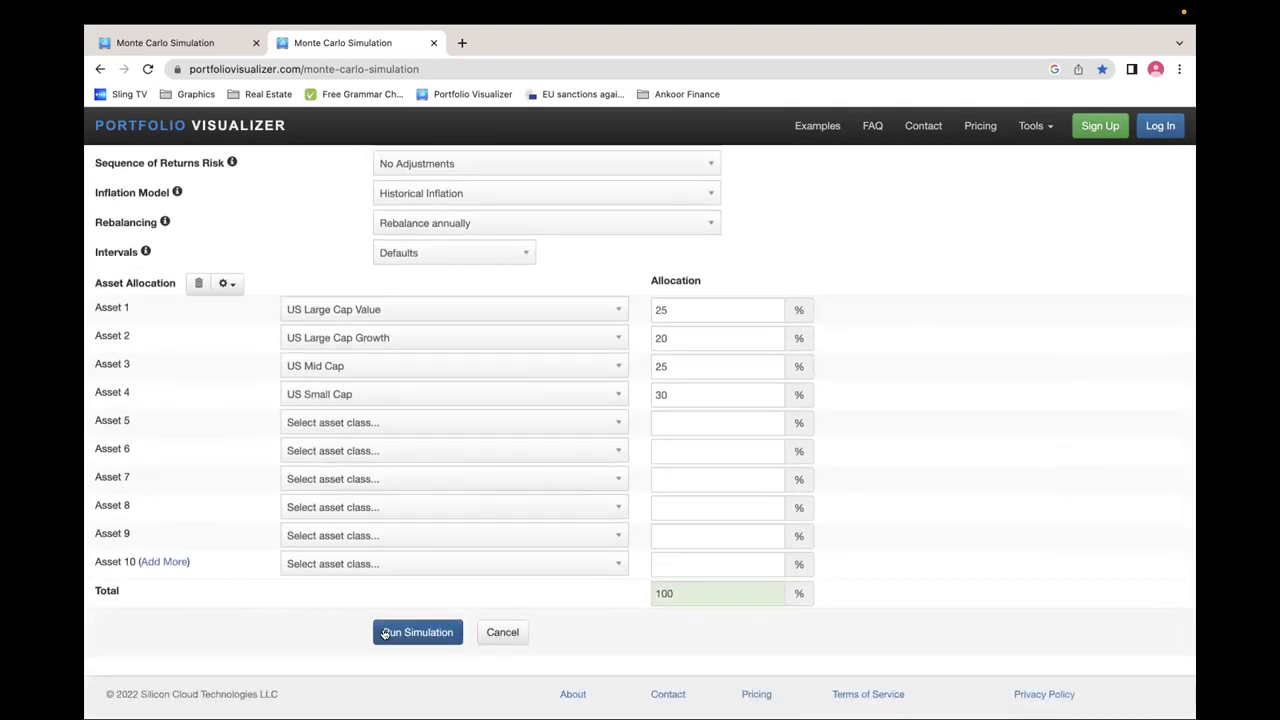
pyautogui.scroll(5, 425, 512)
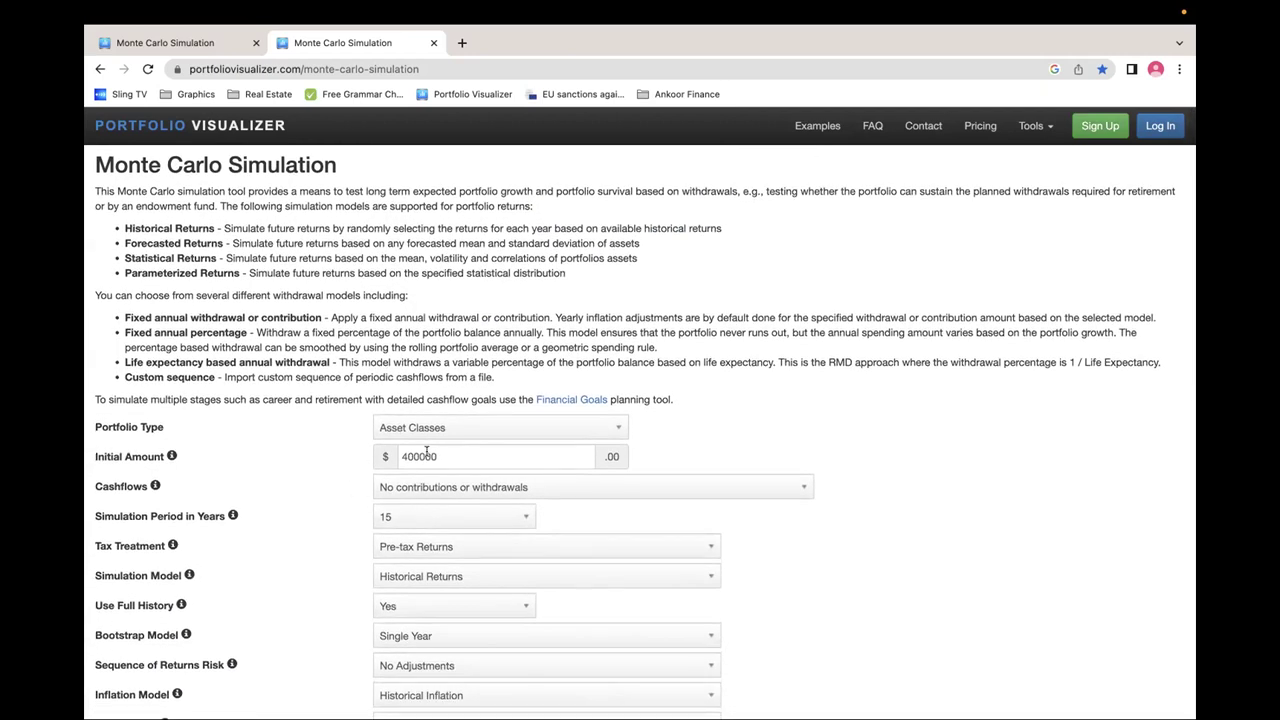
pyautogui.scroll(-3, 355, 539)
pyautogui.scroll(-1, 355, 539)
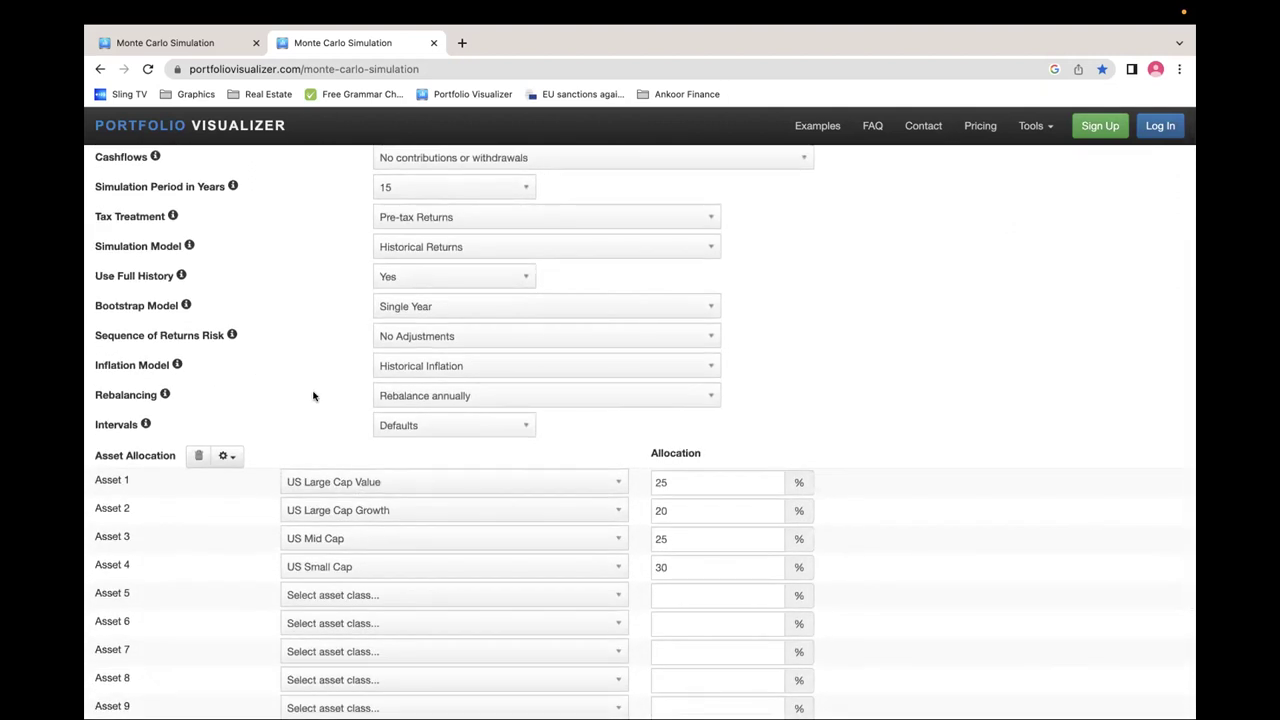
pyautogui.scroll(-2, 313, 396)
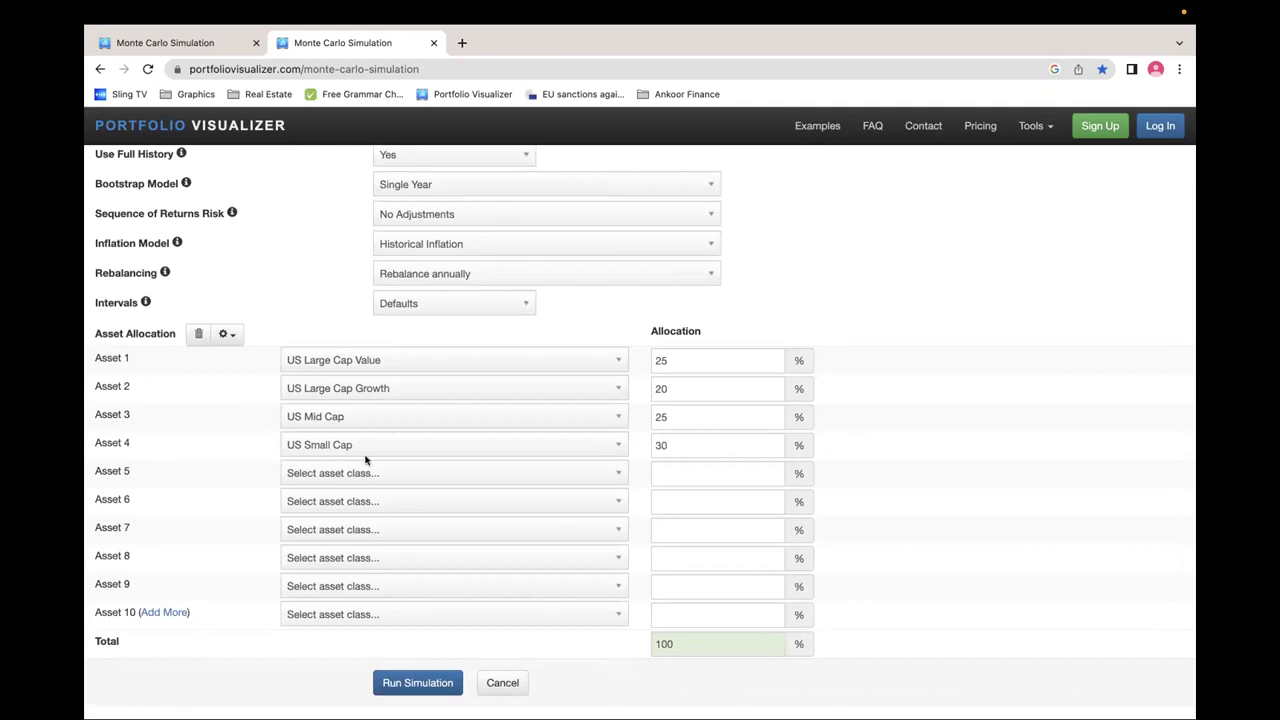
pyautogui.click(403, 687)
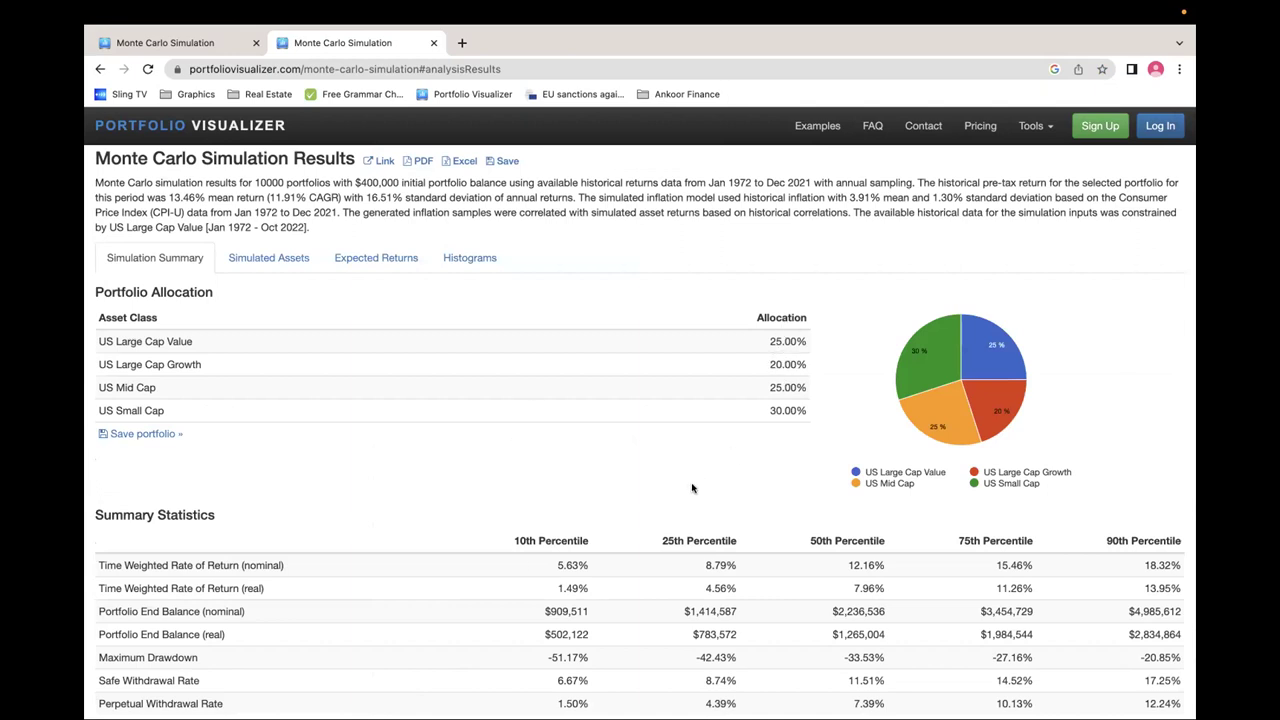
# Examine the percentile columns of the Summary Statistics and the 50th percentile nominal time weighted rate of return
pyautogui.scroll(-2, 692, 488)
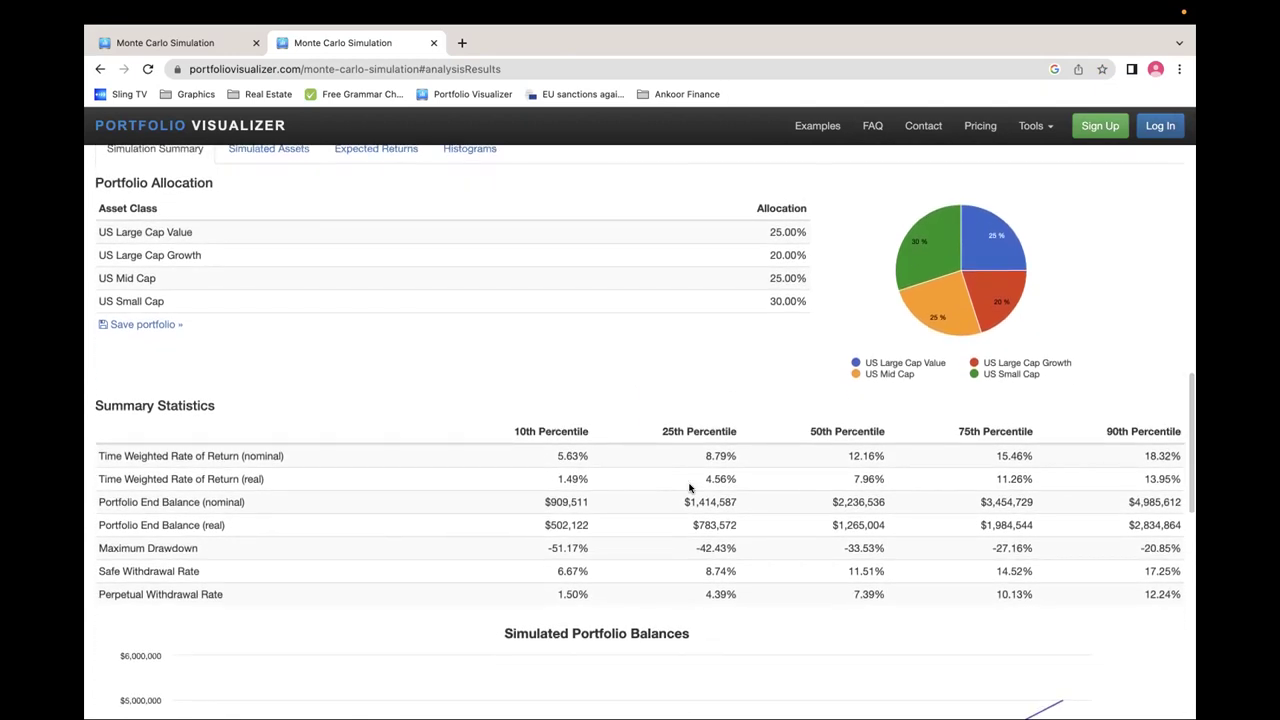
pyautogui.doubleClick(566, 428)
pyautogui.doubleClick(712, 428)
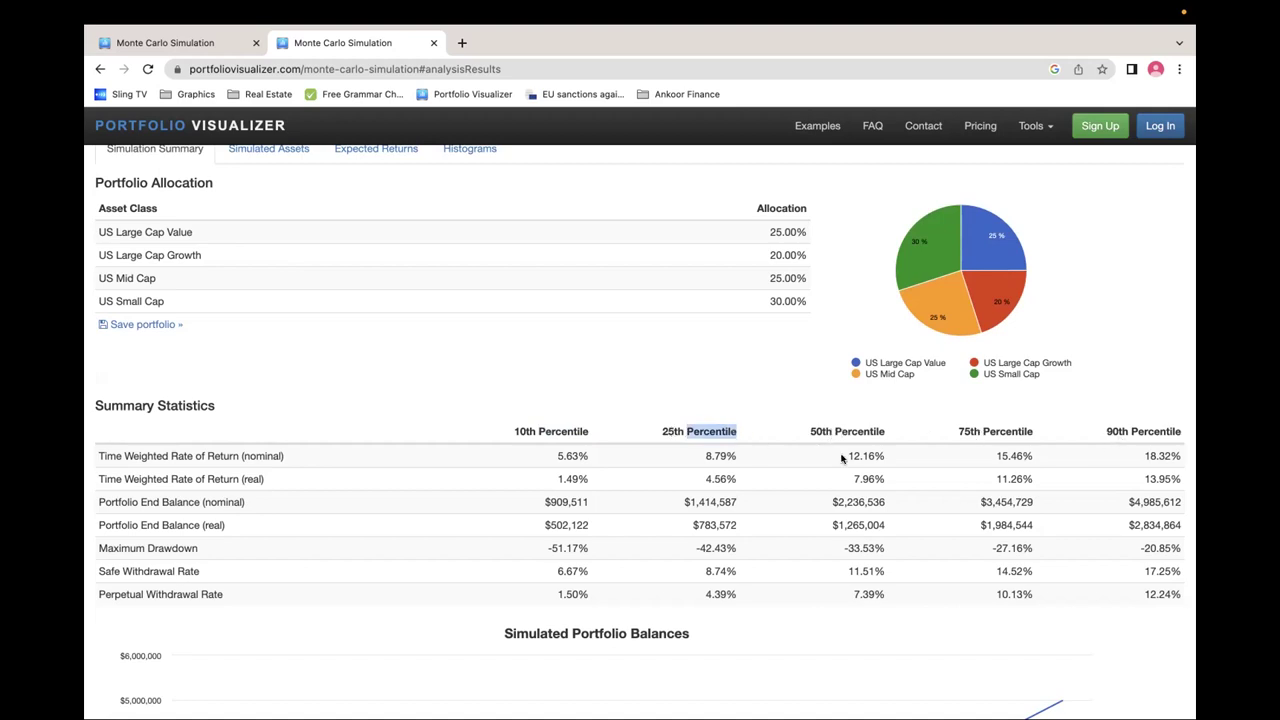
pyautogui.click(787, 469)
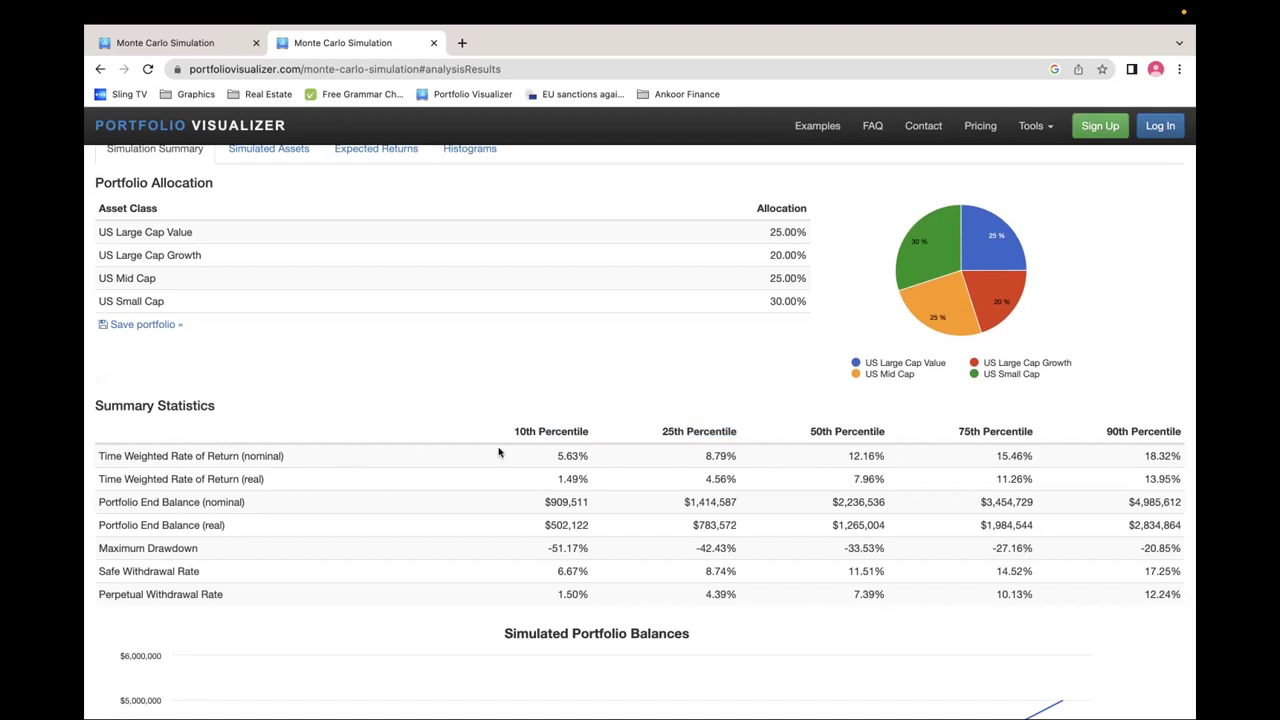
pyautogui.doubleClick(673, 429)
pyautogui.click(680, 456)
pyautogui.moveTo(847, 455); pyautogui.dragTo(889, 458)
# Compare the nominal and real portfolio end balances at the 50th percentile in the Summary Statistics
pyautogui.scroll(3, 889, 458)
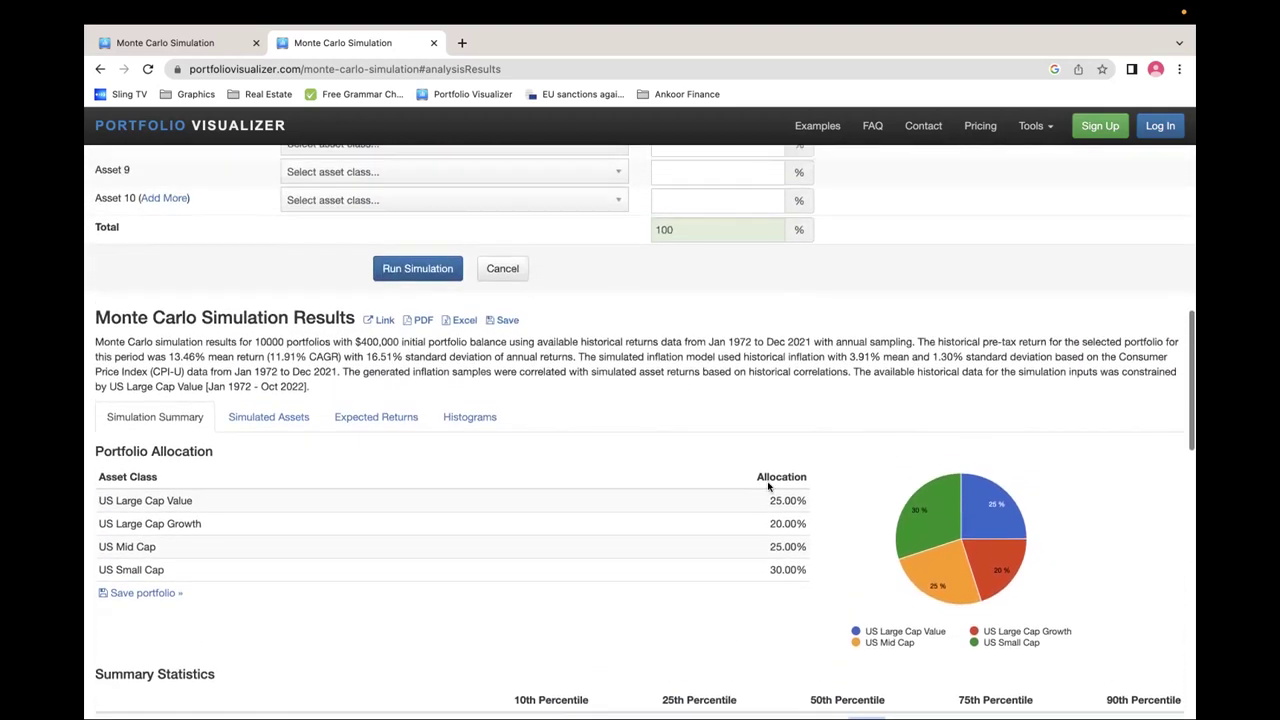
pyautogui.scroll(-2, 779, 570)
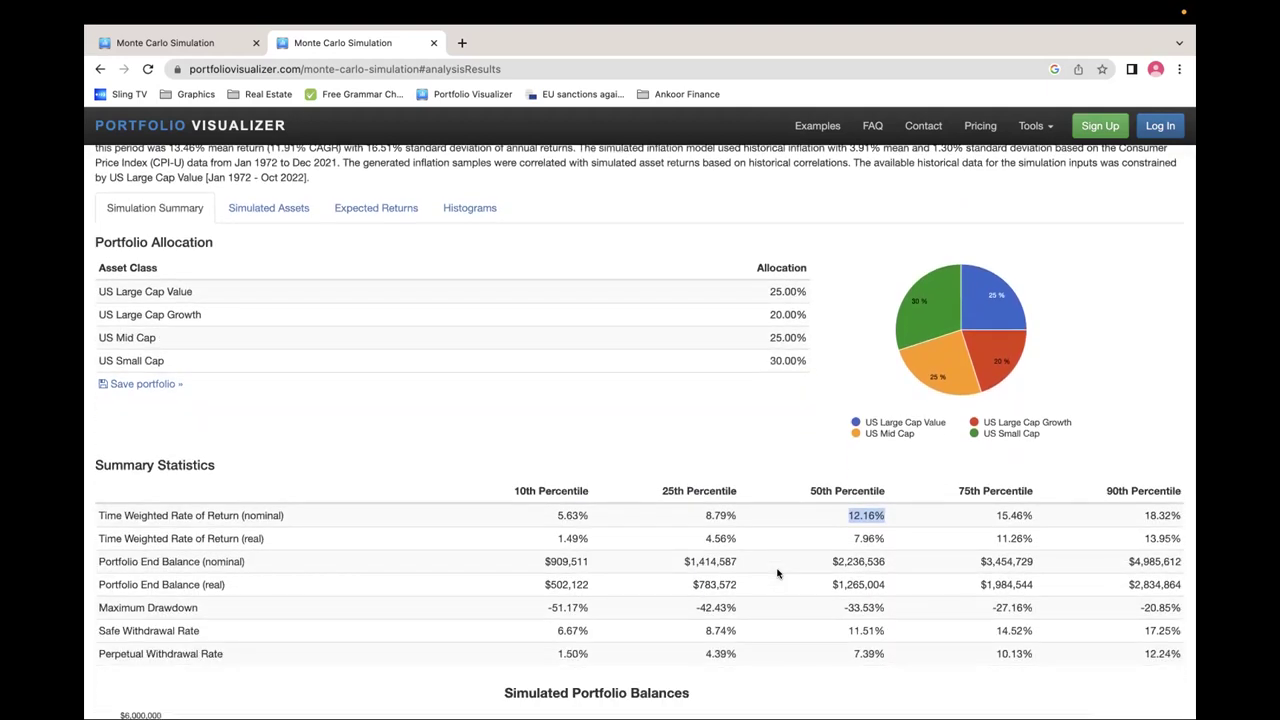
pyautogui.scroll(-1, 777, 573)
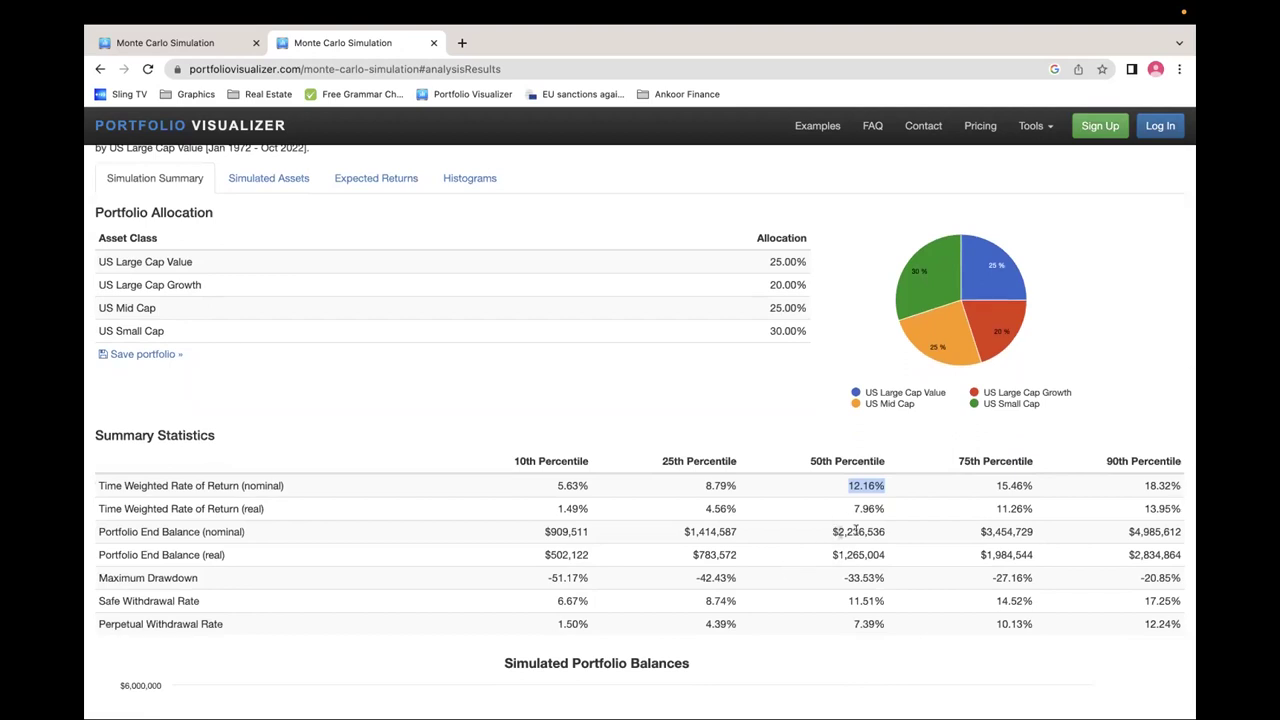
pyautogui.moveTo(838, 531); pyautogui.dragTo(885, 535)
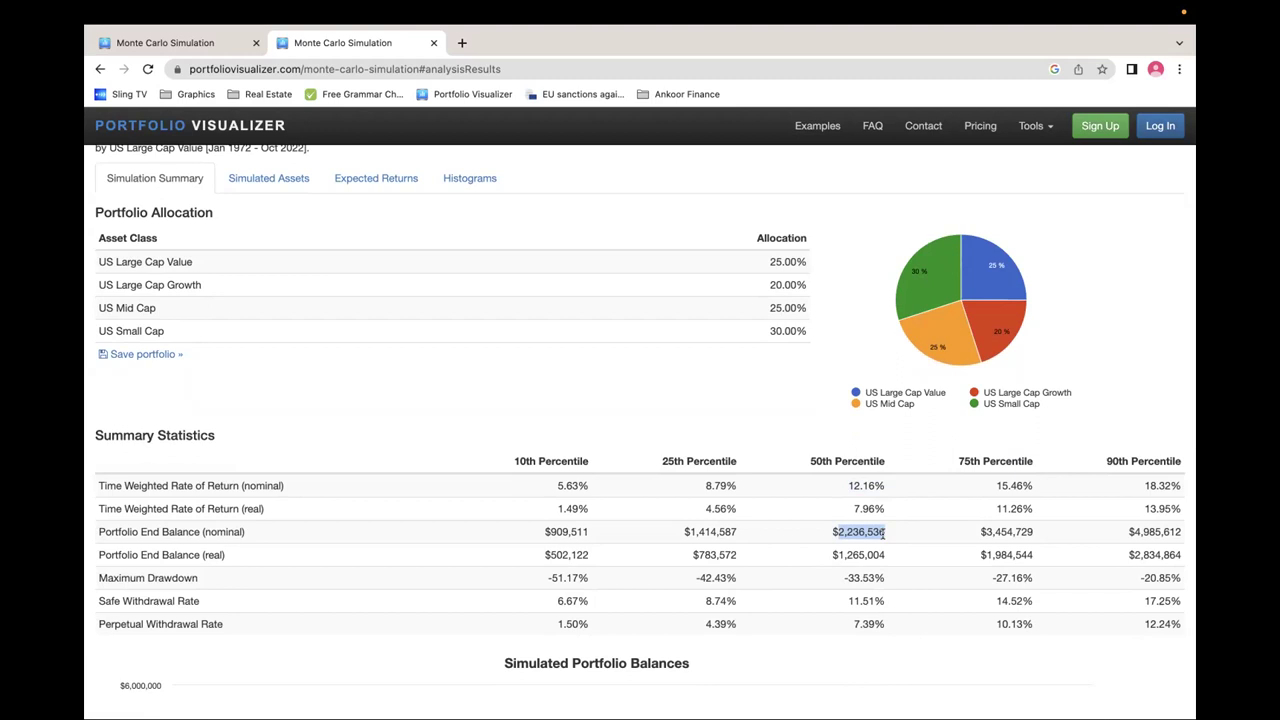
pyautogui.scroll(-1, 882, 535)
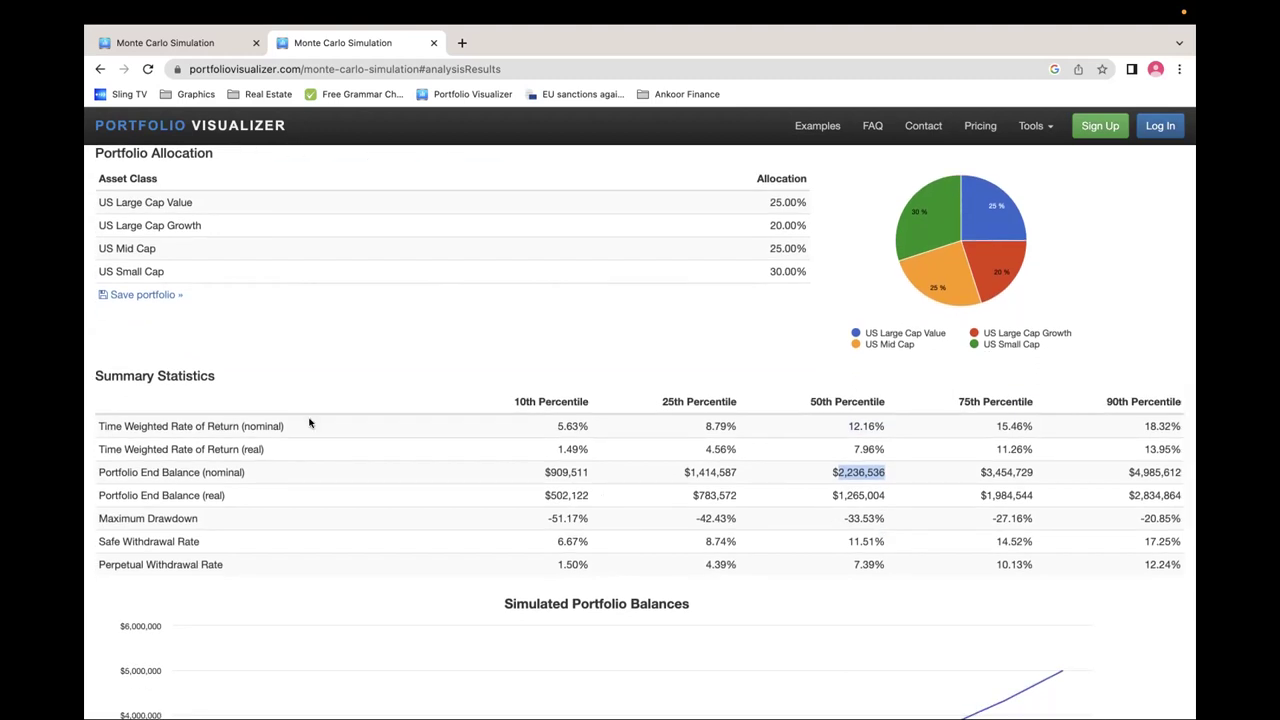
pyautogui.moveTo(204, 473); pyautogui.dragTo(269, 476)
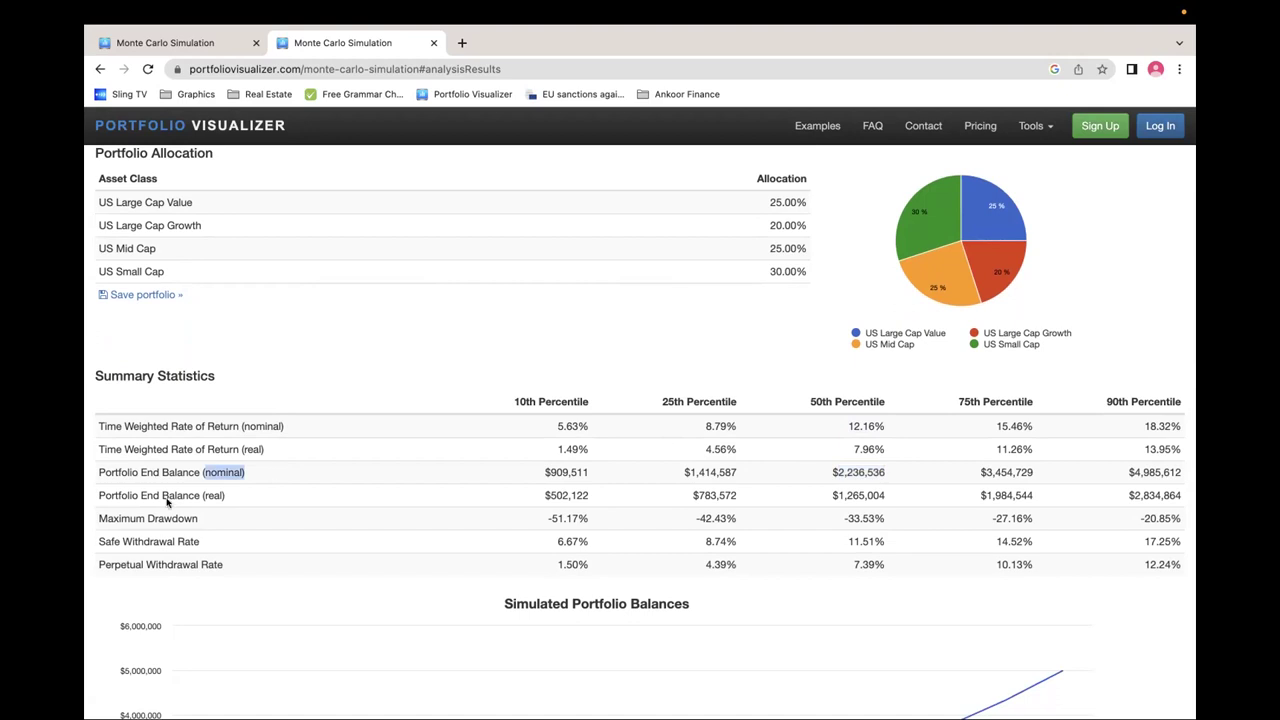
pyautogui.moveTo(177, 494); pyautogui.dragTo(226, 498)
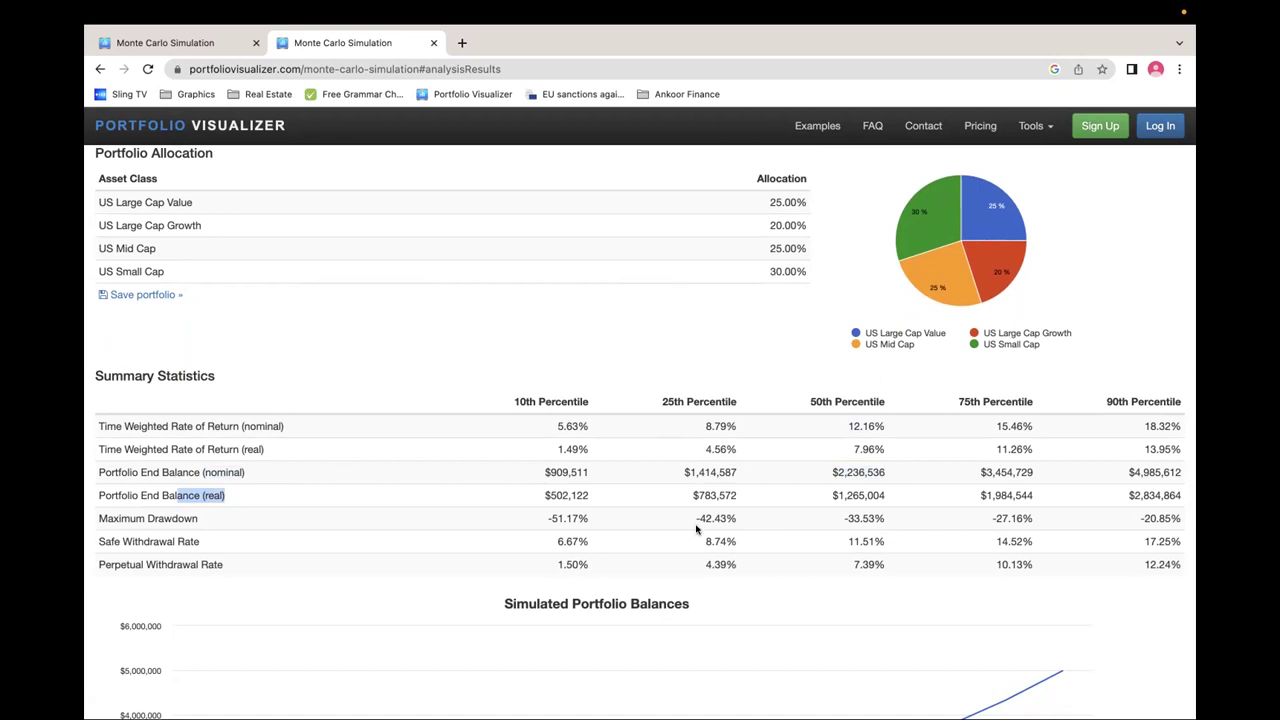
pyautogui.moveTo(831, 495); pyautogui.dragTo(885, 496)
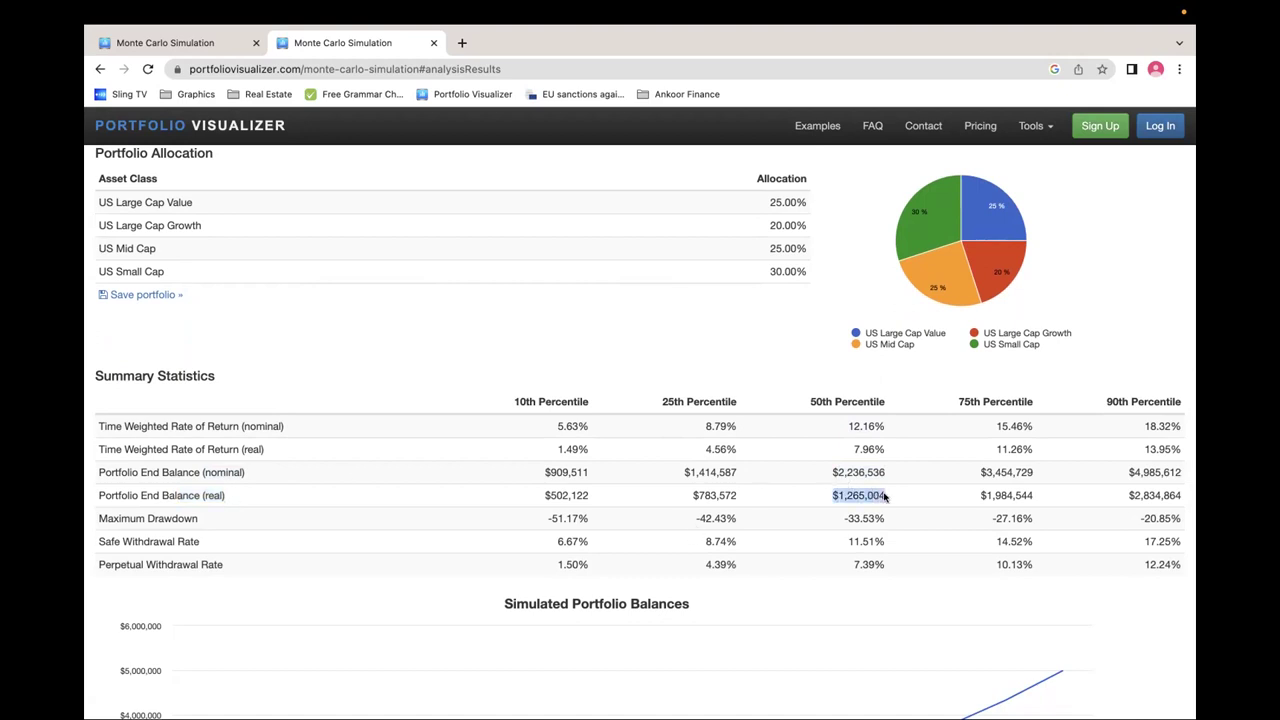
pyautogui.scroll(1, 885, 496)
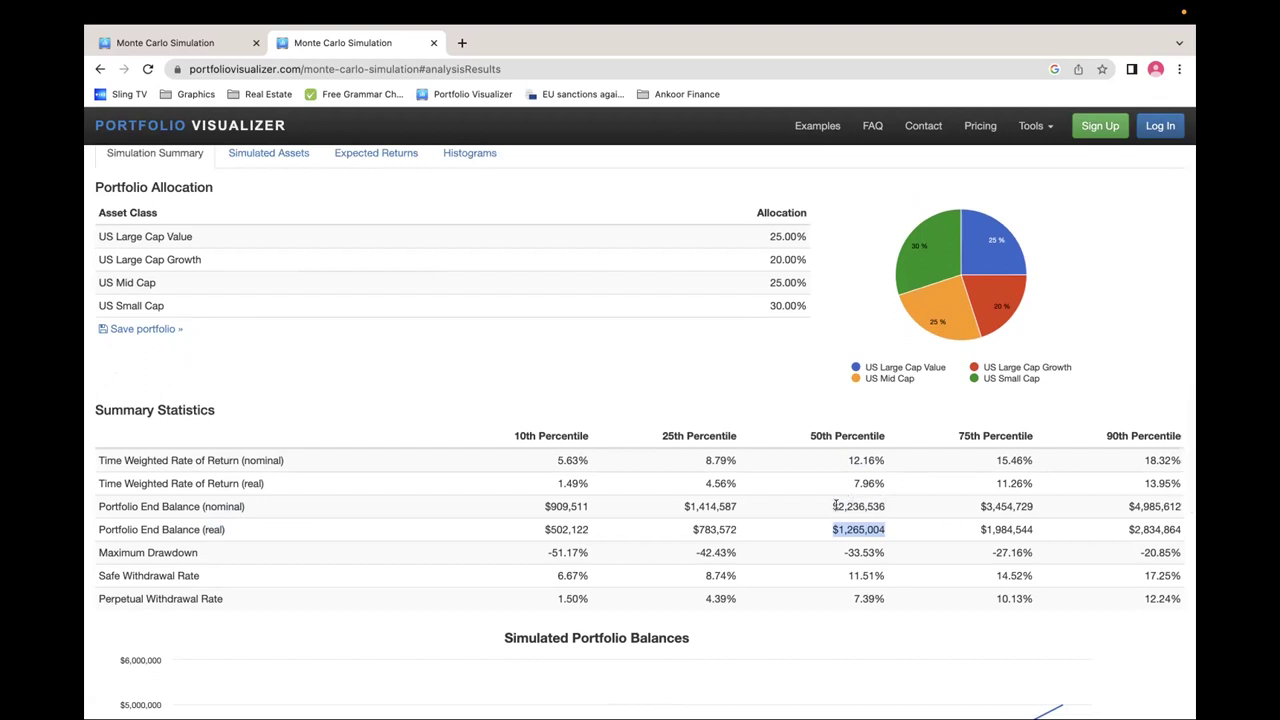
# Check the maximum drawdown and the perpetual withdrawal rate at the 50th percentile
pyautogui.scroll(-1, 836, 506)
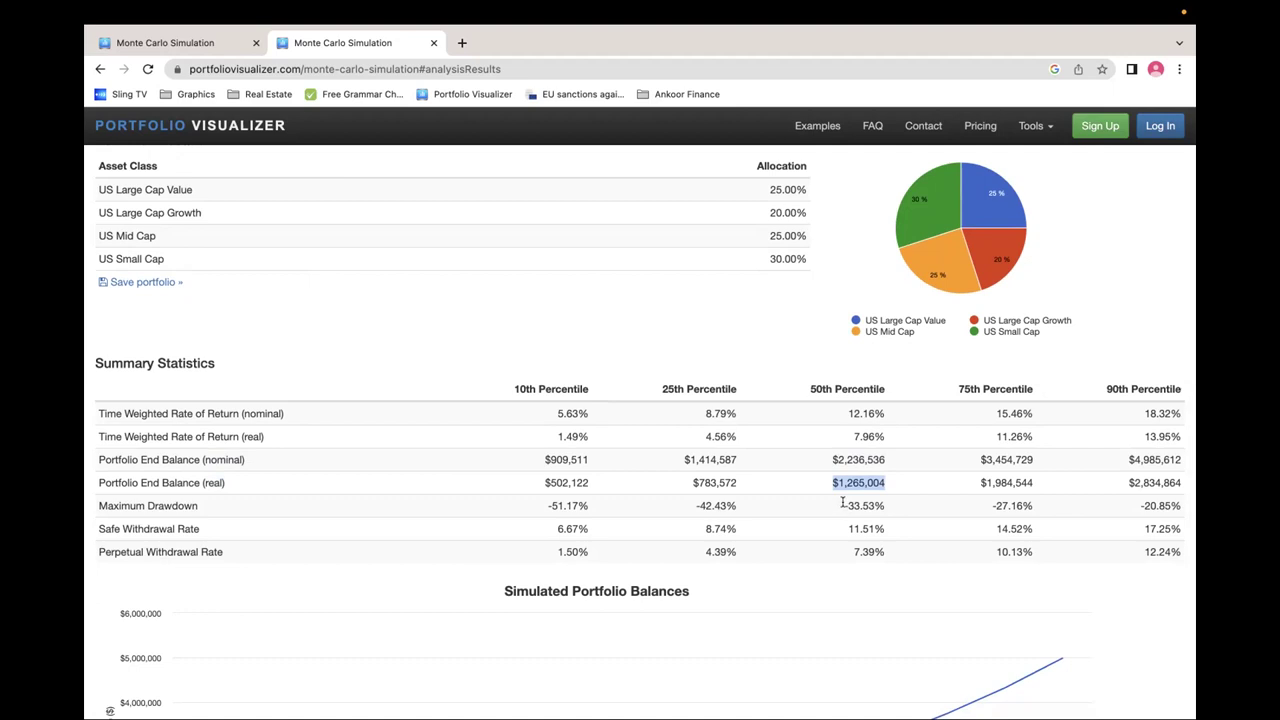
pyautogui.click(842, 503)
pyautogui.moveTo(842, 503); pyautogui.dragTo(888, 511)
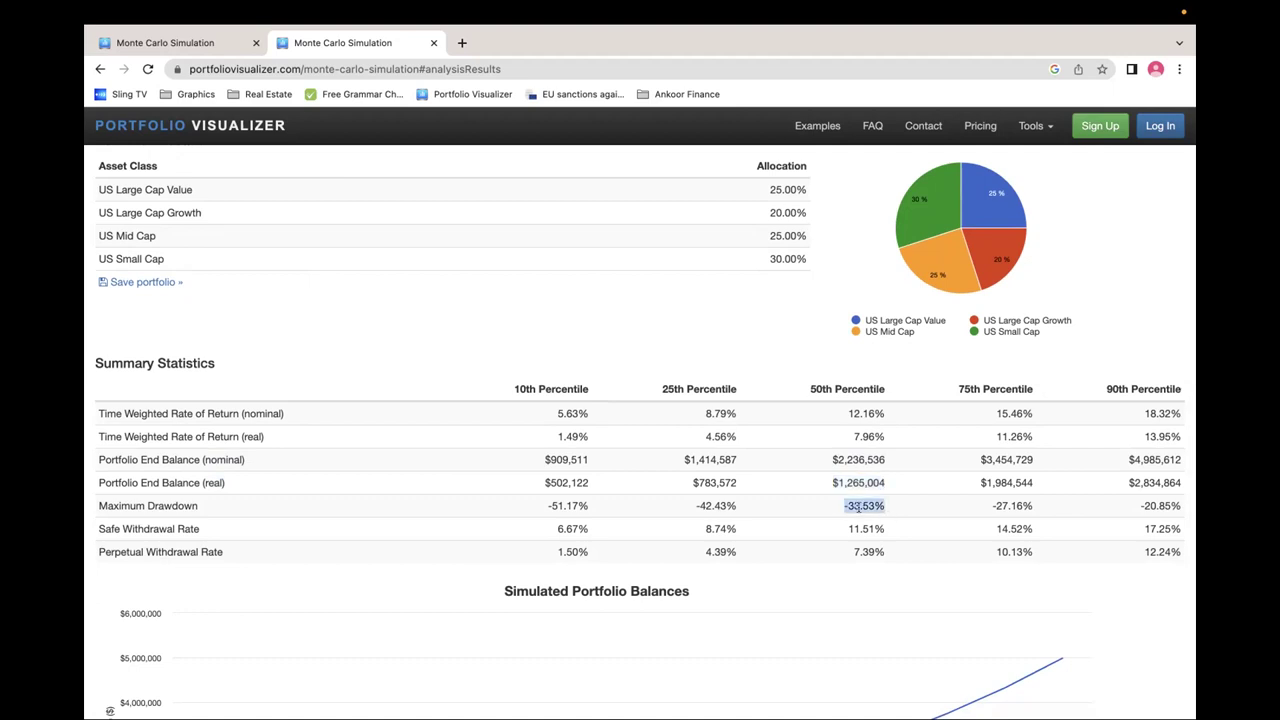
pyautogui.scroll(-1, 858, 507)
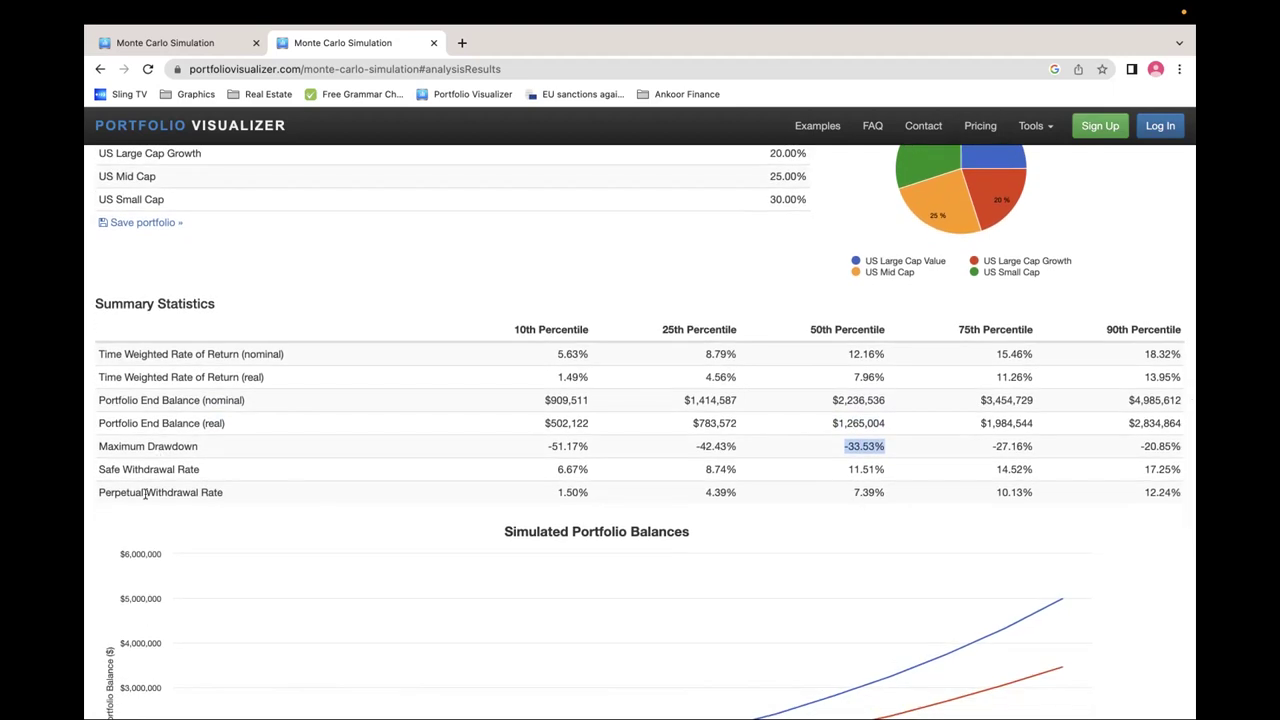
pyautogui.click(849, 490)
pyautogui.moveTo(851, 491); pyautogui.dragTo(885, 494)
# Examine the Simulated Portfolio Balances chart by year and compare it with the 50th percentile nominal end balance
pyautogui.scroll(-5, 884, 494)
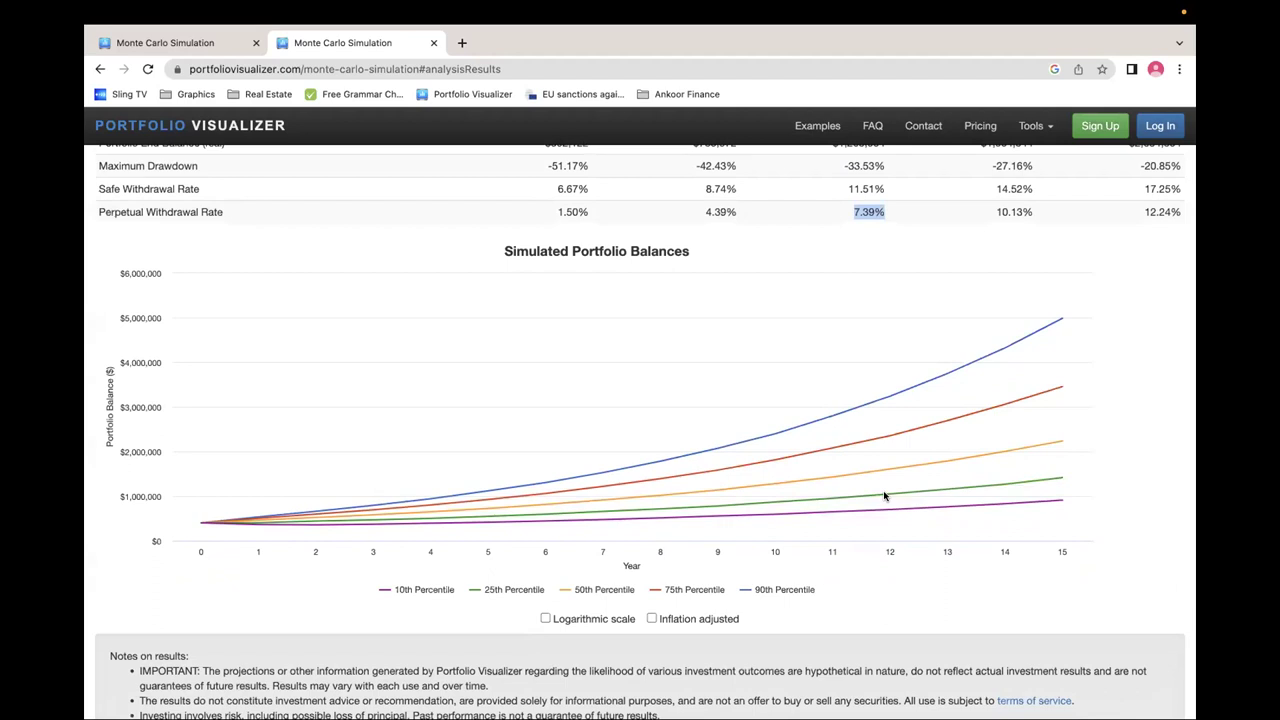
pyautogui.scroll(2, 884, 494)
pyautogui.moveTo(874, 522)
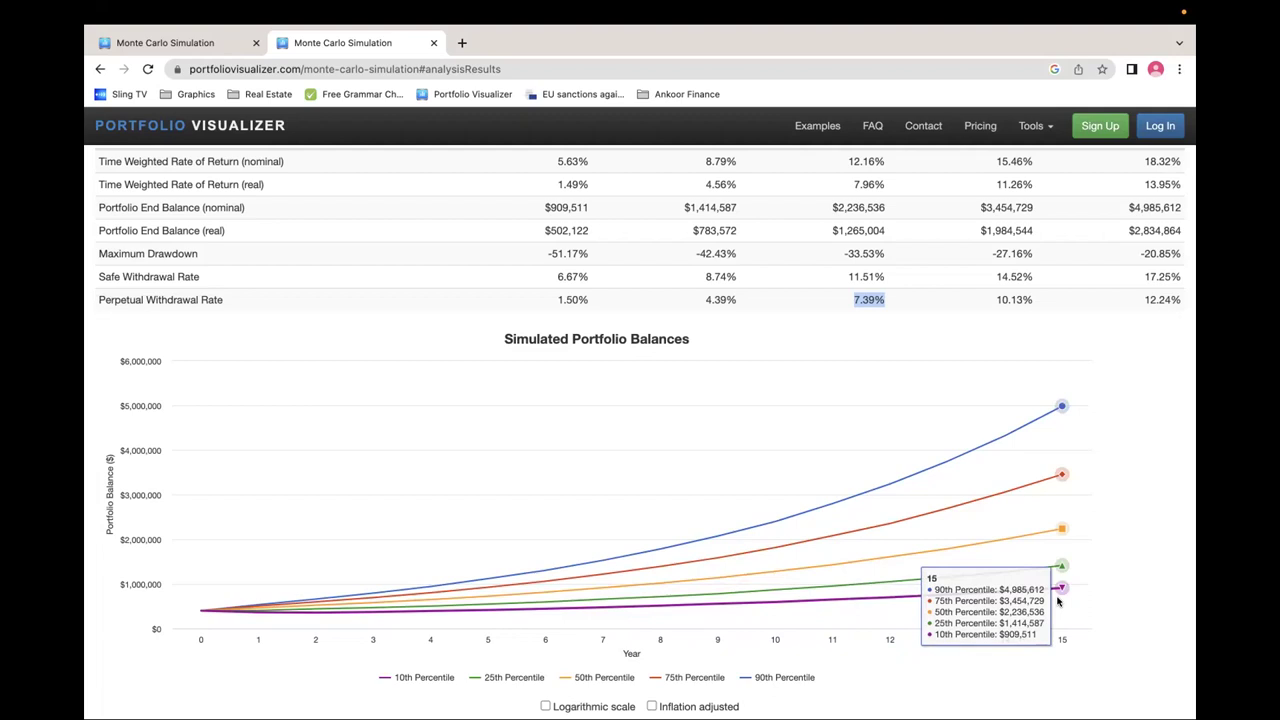
pyautogui.scroll(3, 1092, 476)
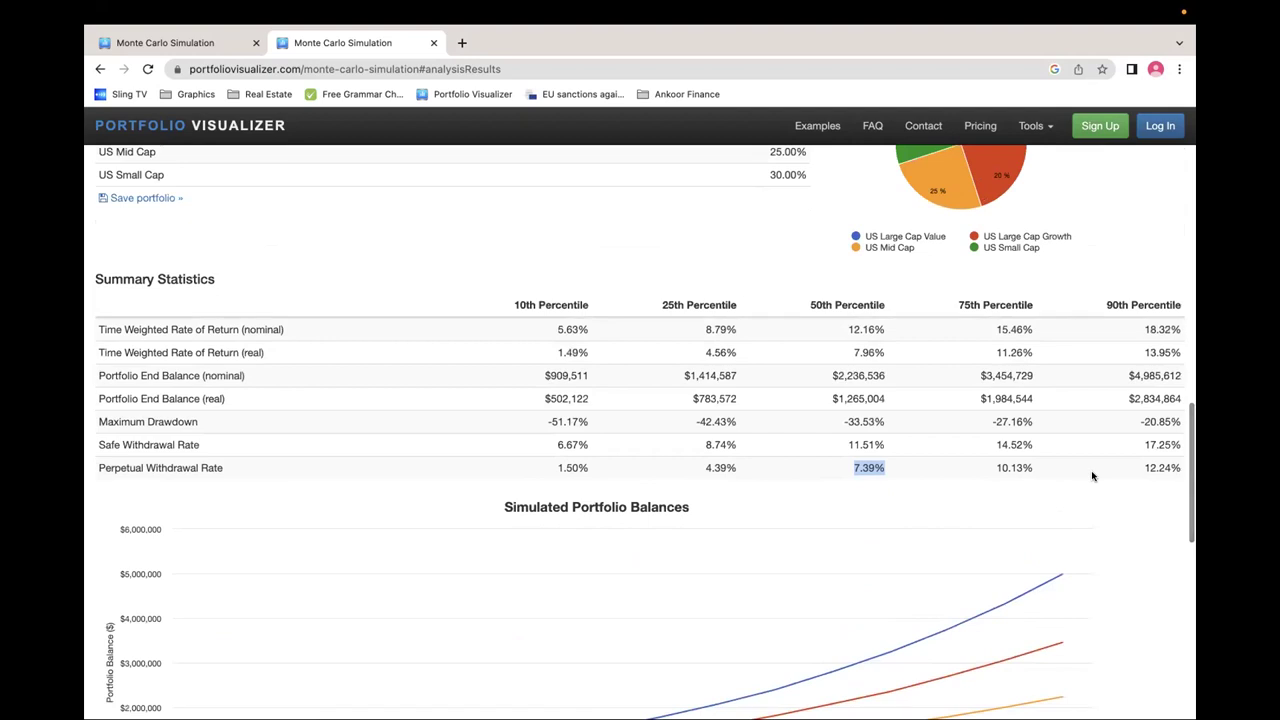
pyautogui.moveTo(829, 376); pyautogui.dragTo(890, 378)
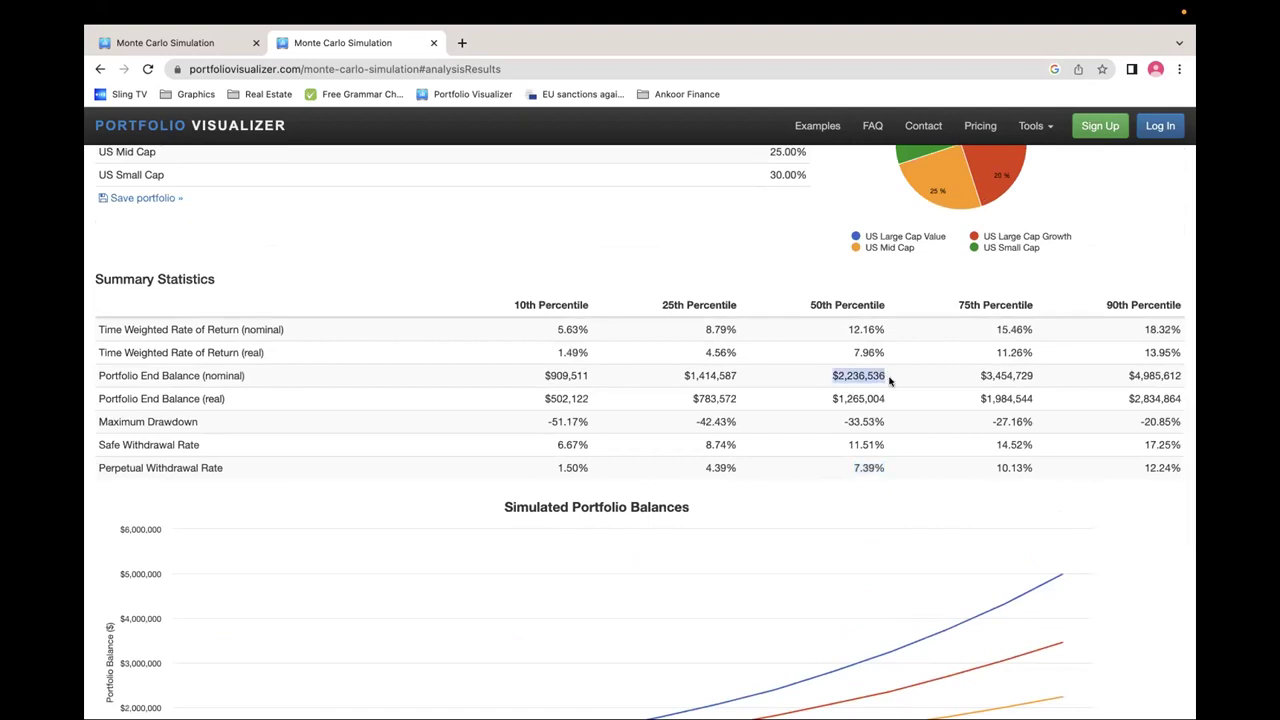
pyautogui.scroll(-4, 903, 454)
pyautogui.moveTo(400, 545)
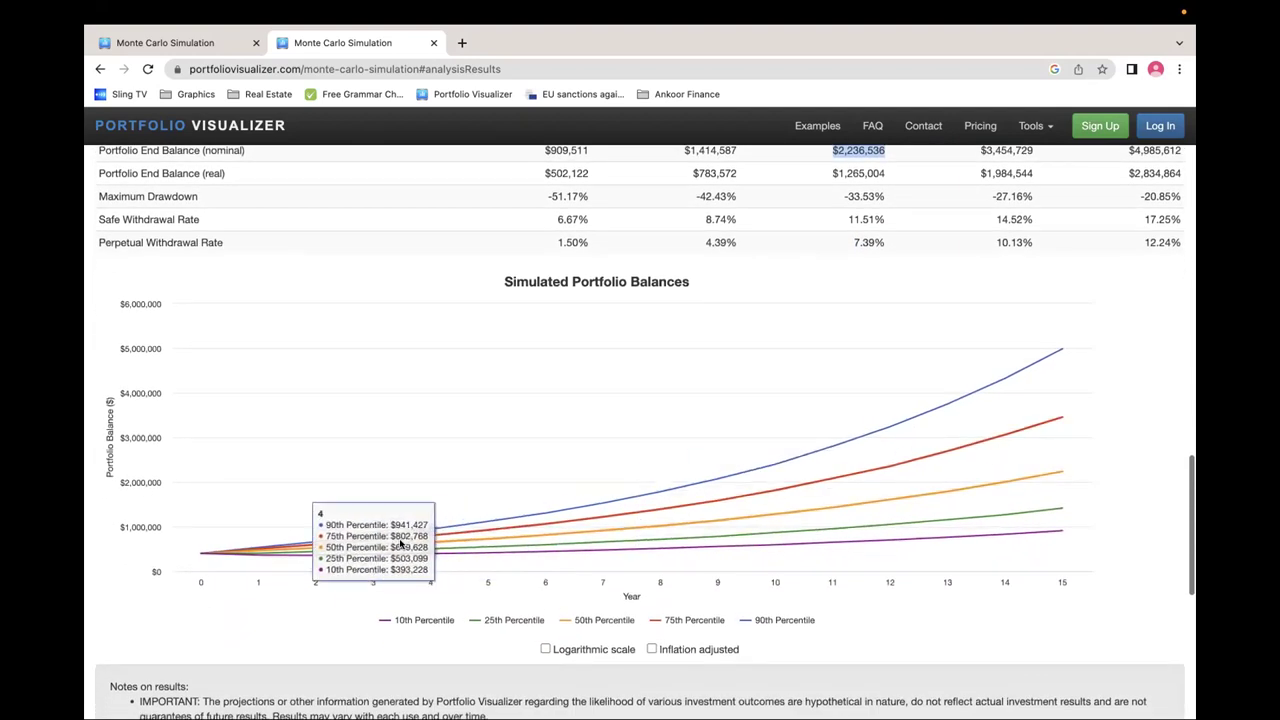
pyautogui.scroll(-1, 624, 525)
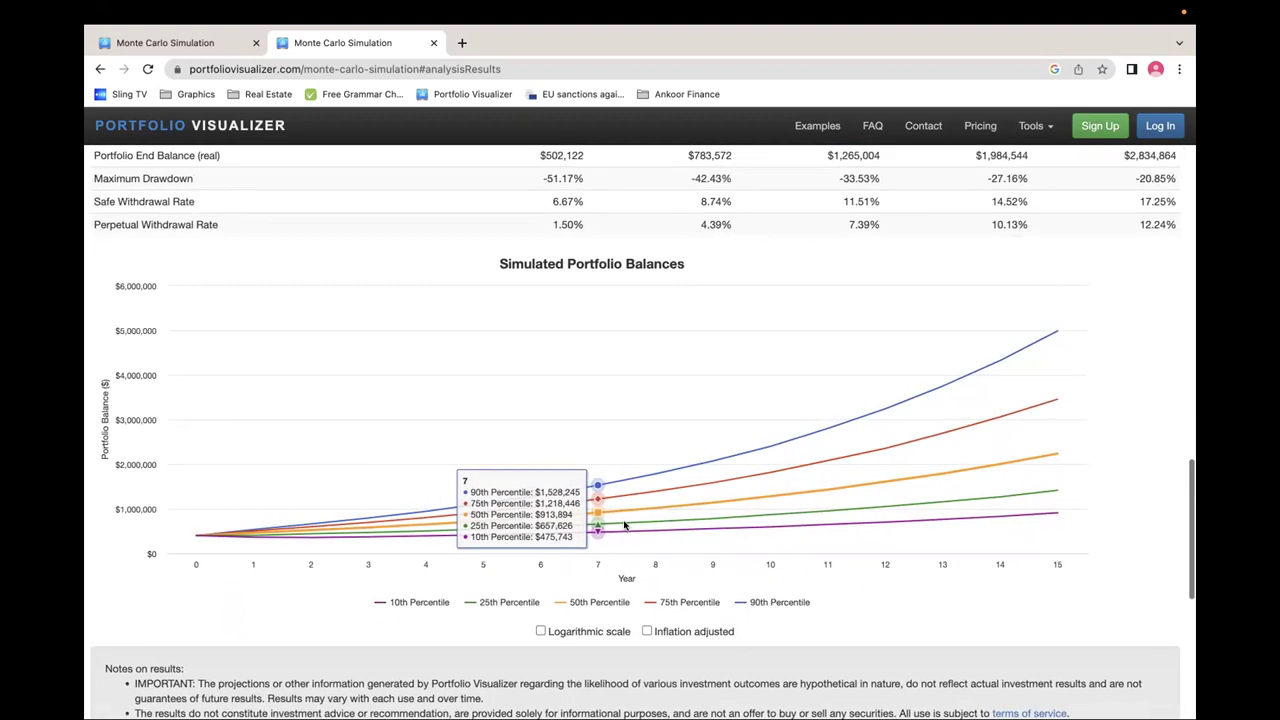
# Show the Simulated Assets results with the correlations and returns of the asset classes
pyautogui.scroll(10, 624, 525)
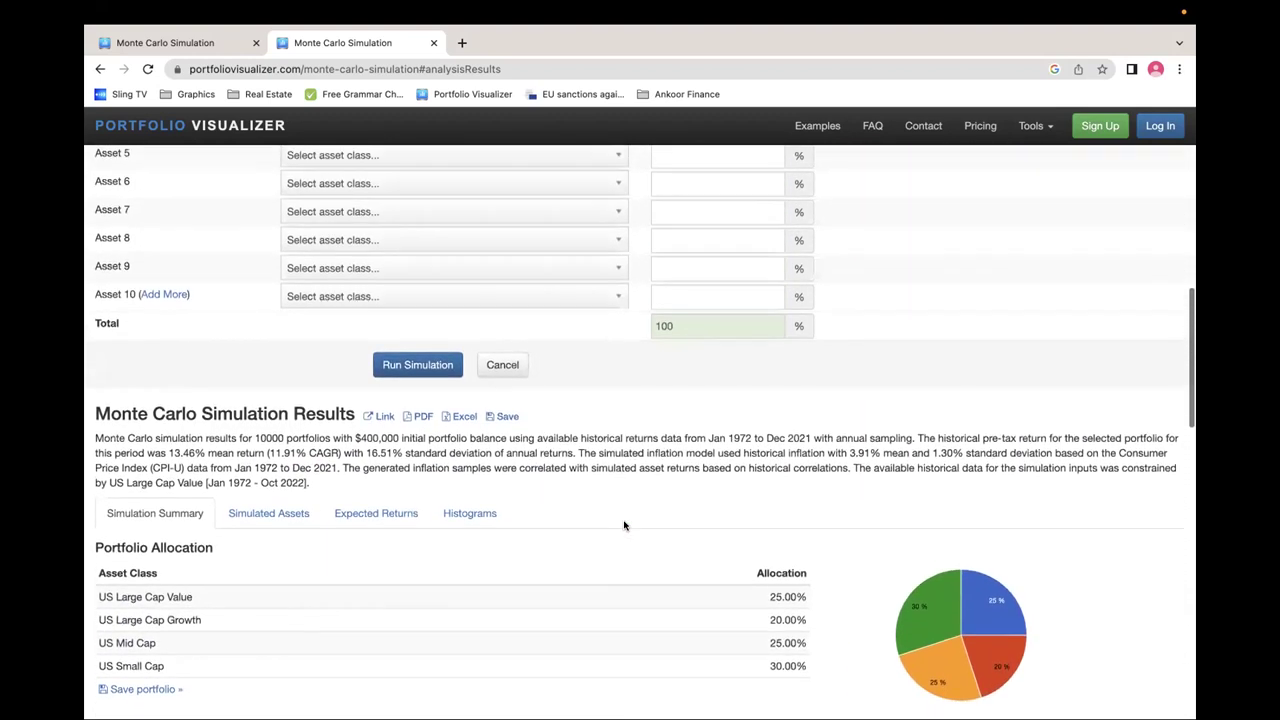
pyautogui.scroll(2, 624, 525)
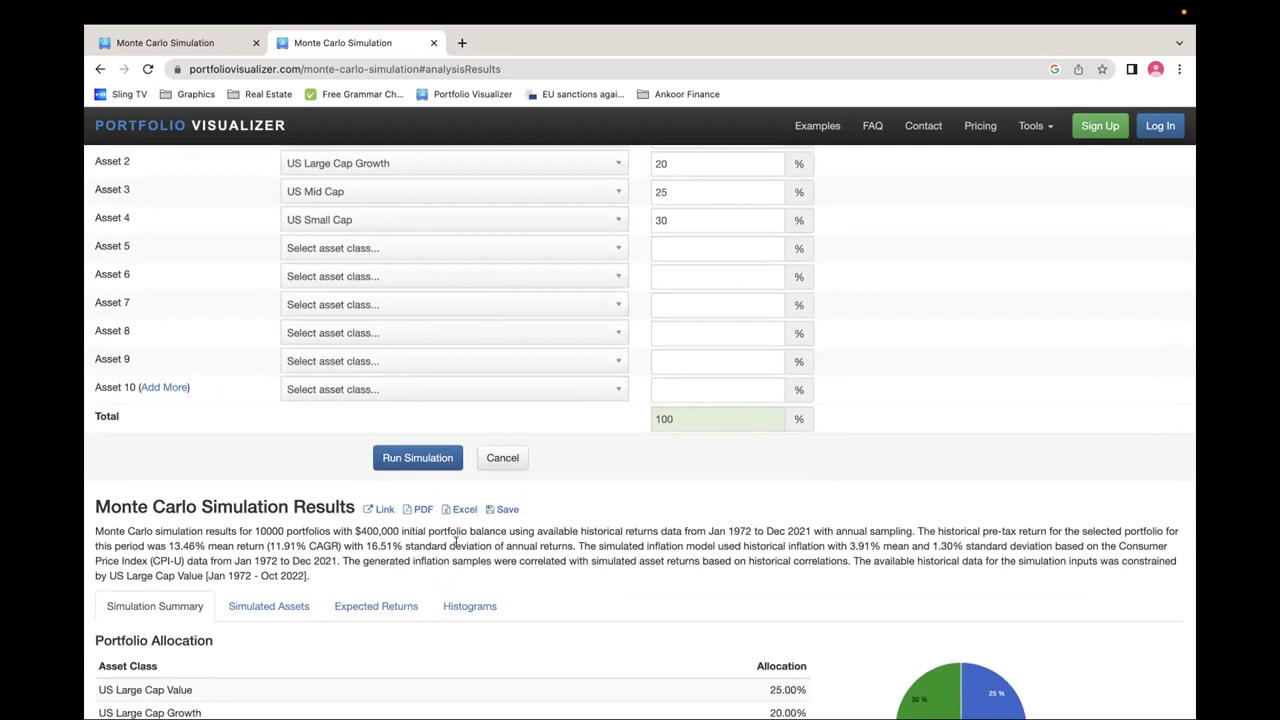
pyautogui.click(277, 612)
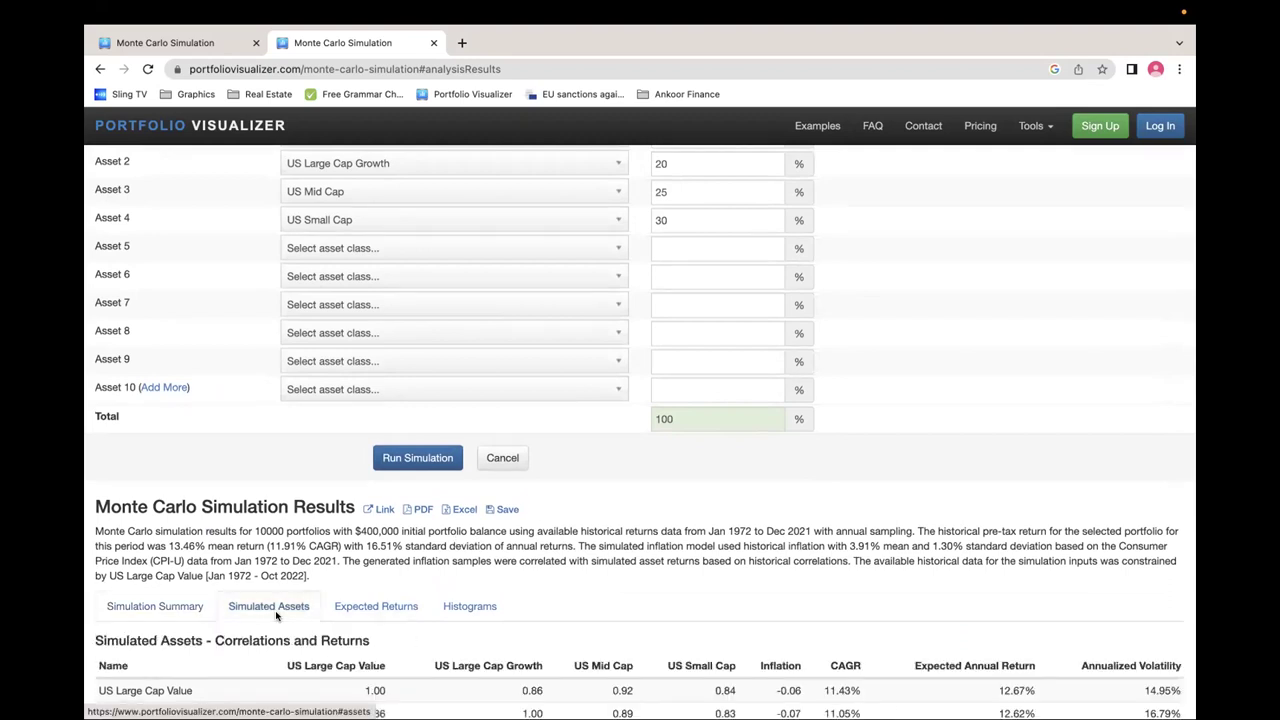
# Compare the annualized volatility of US Small Cap with that of US Large Cap Value in the Simulated Assets table
pyautogui.scroll(-4, 578, 570)
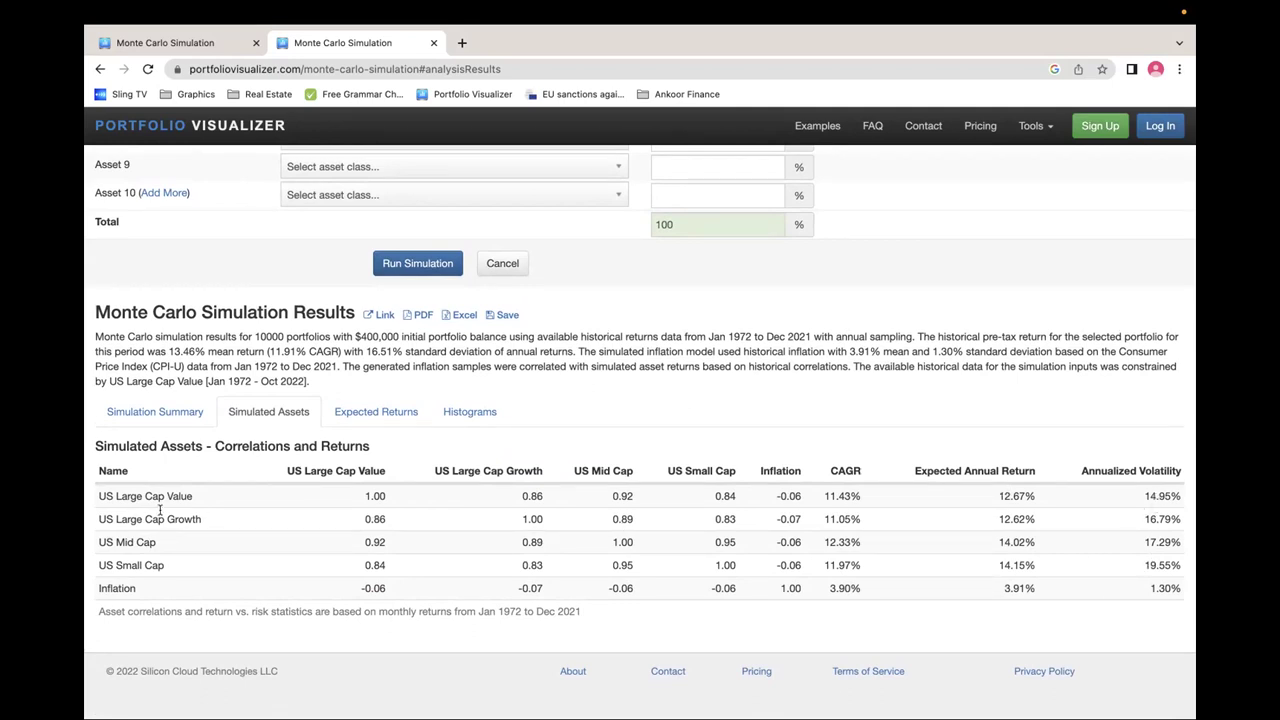
pyautogui.doubleClick(129, 563)
pyautogui.tripleClick(129, 563)
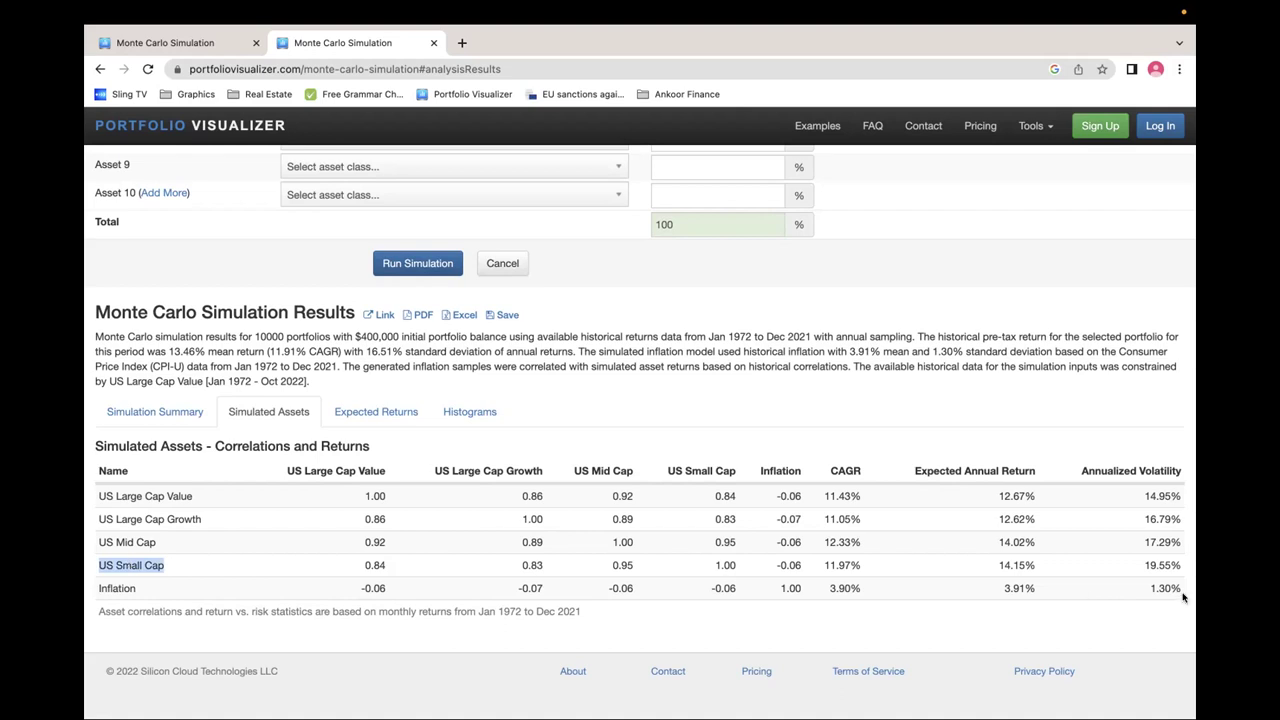
pyautogui.click(1168, 565)
pyautogui.moveTo(1168, 565); pyautogui.dragTo(1169, 566)
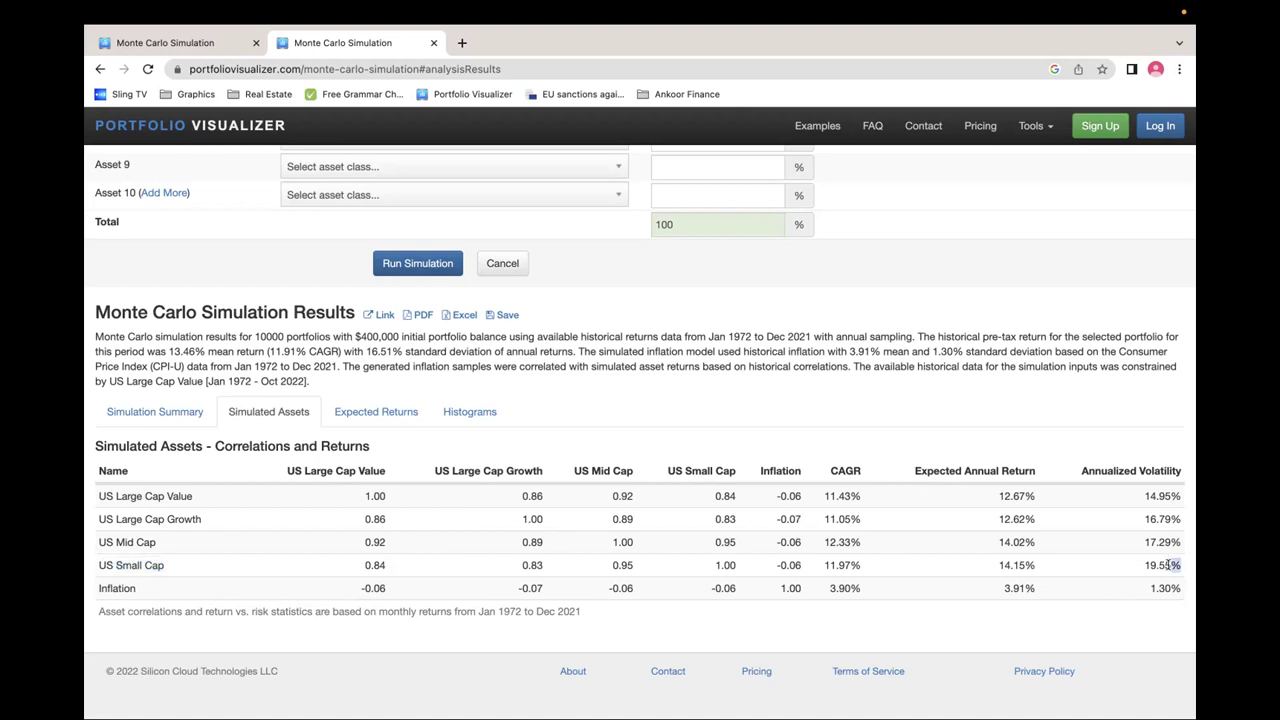
pyautogui.doubleClick(1148, 495)
# Show the Expected Returns results with the expected annual return and annual return probability tables
pyautogui.click(383, 416)
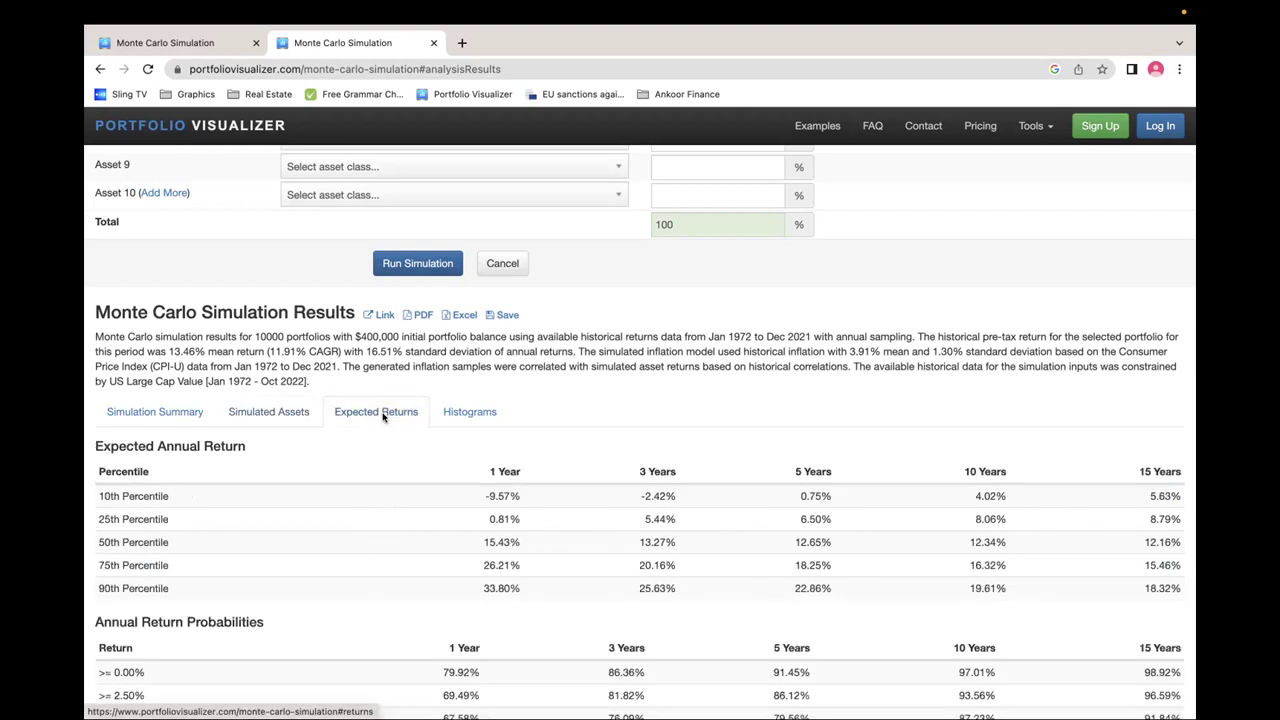
pyautogui.scroll(-3, 364, 530)
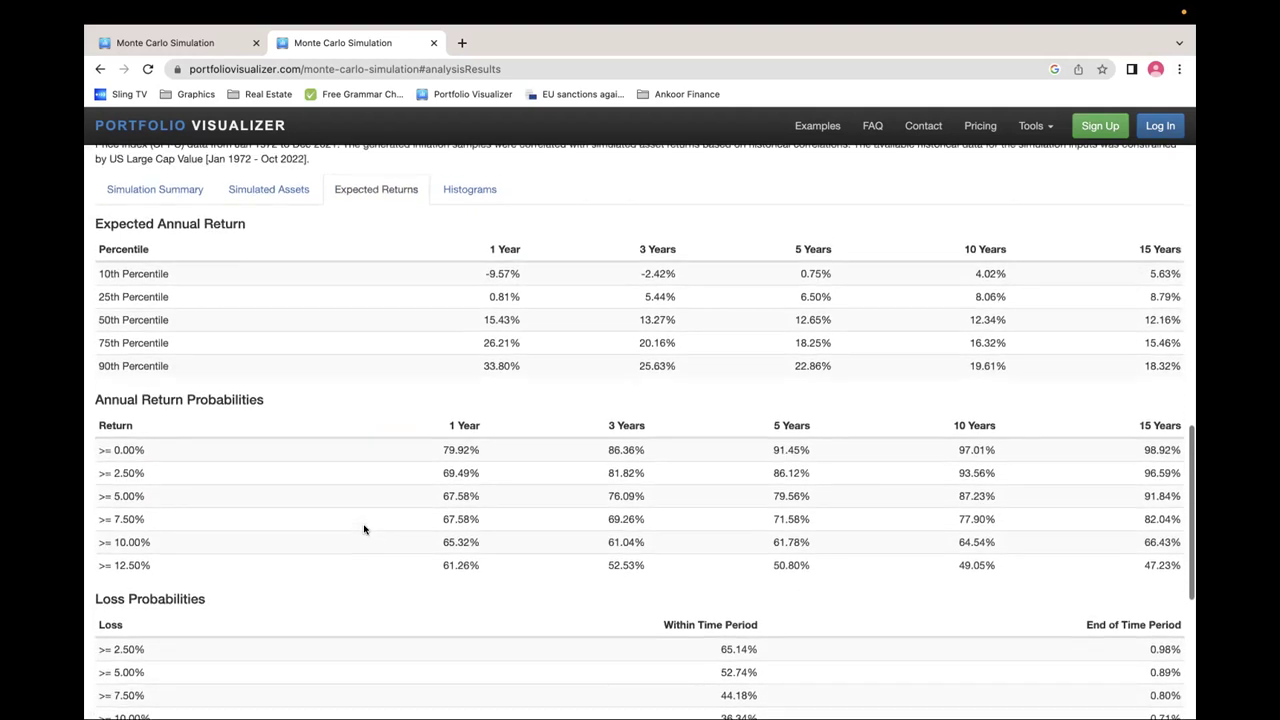
pyautogui.scroll(1, 364, 530)
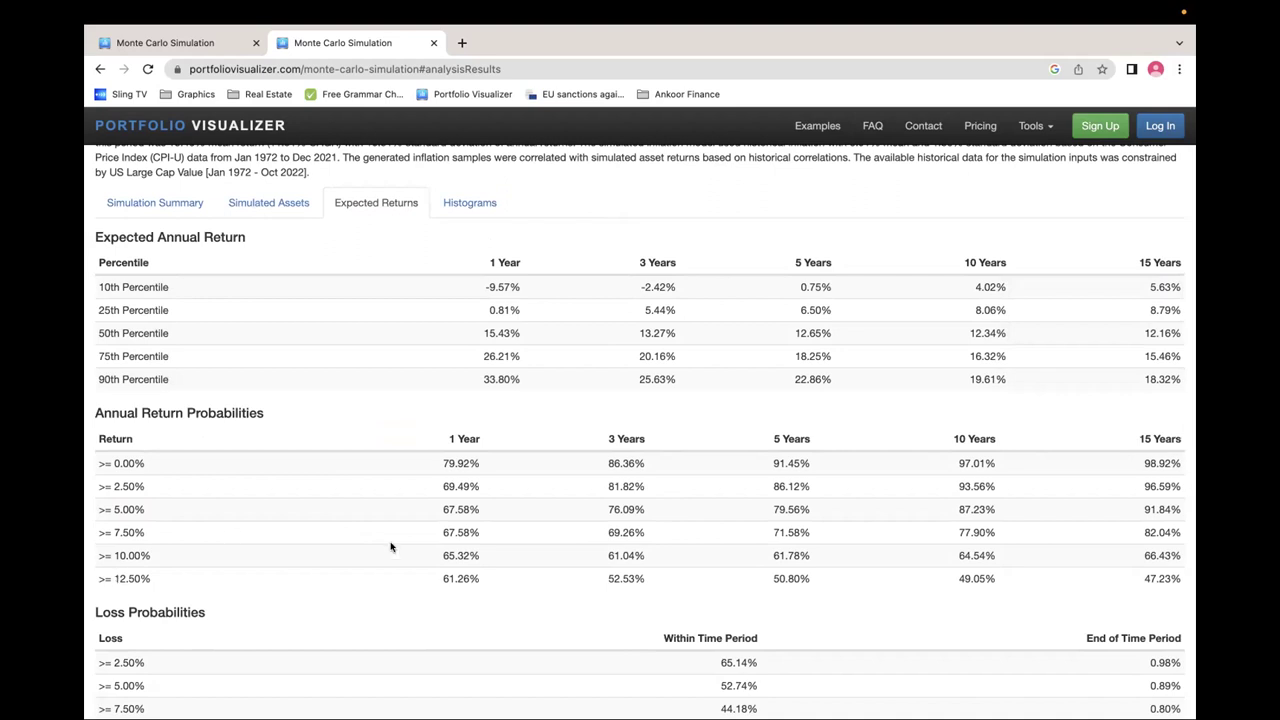
# Examine the Annual Return Probabilities across the time horizons for returns of at least 5.00% and at least 7.50%
pyautogui.doubleClick(443, 461)
pyautogui.click(1181, 511)
pyautogui.moveTo(1181, 511); pyautogui.dragTo(364, 483)
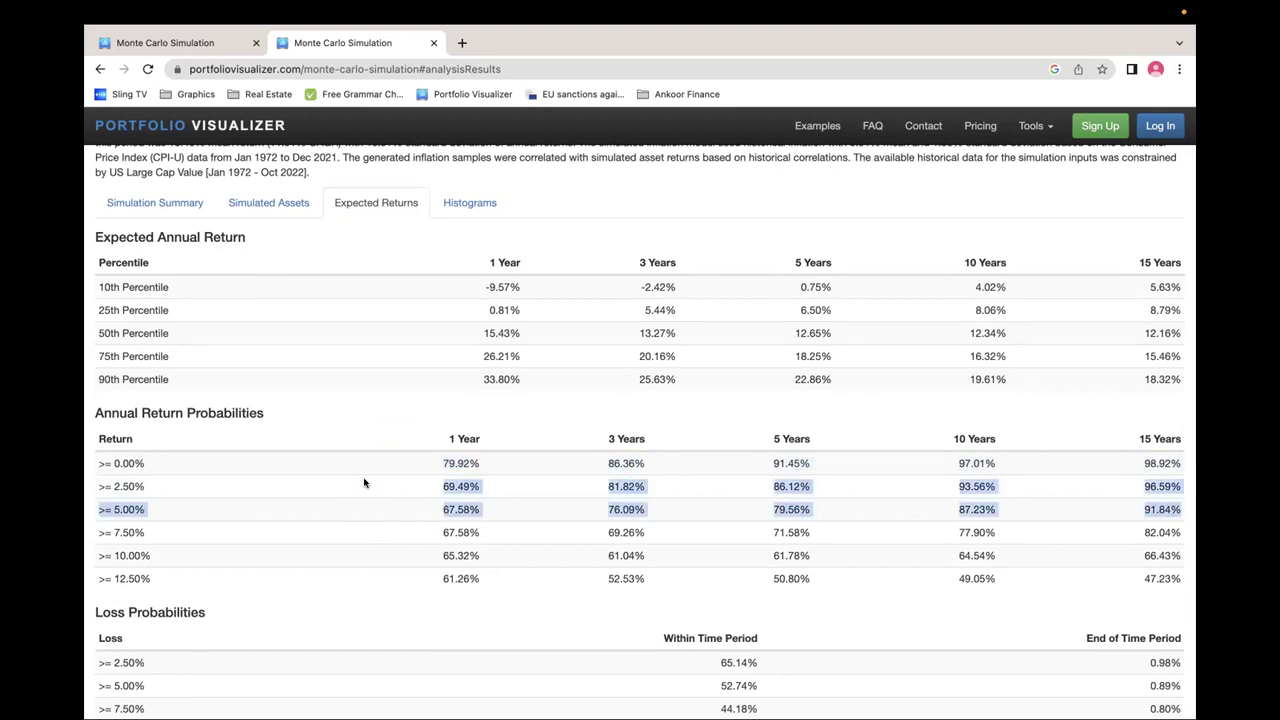
pyautogui.click(135, 509)
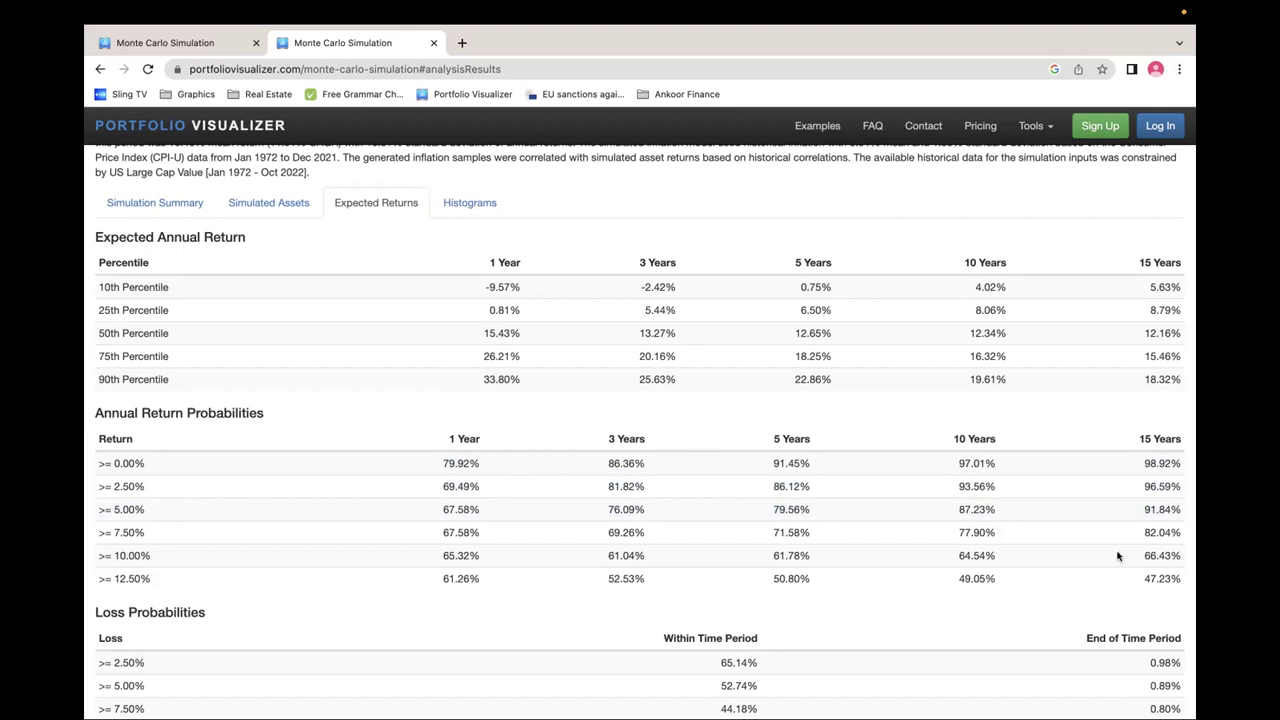
pyautogui.doubleClick(1157, 532)
pyautogui.moveTo(147, 532); pyautogui.dragTo(96, 535)
# Review the Loss Probabilities table within and at the end of the time period, then return to the results overview
pyautogui.scroll(-4, 219, 508)
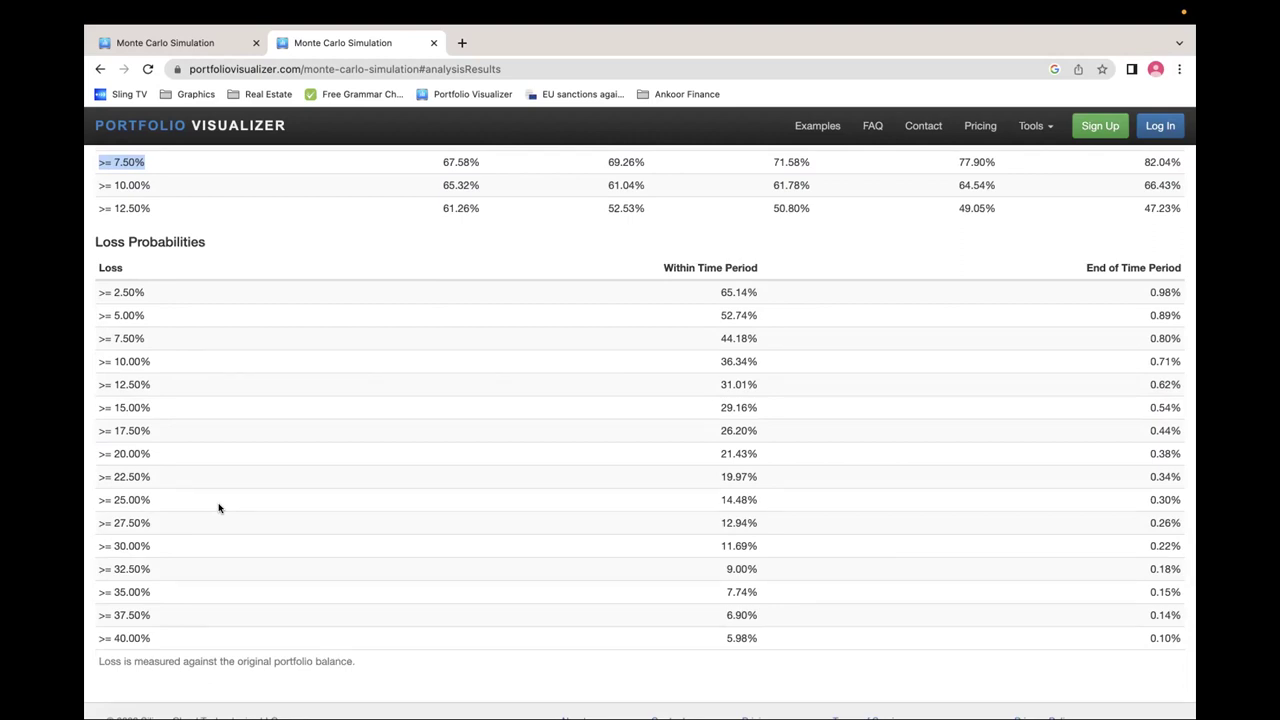
pyautogui.scroll(1, 219, 508)
pyautogui.scroll(-1, 219, 508)
pyautogui.scroll(15, 219, 508)
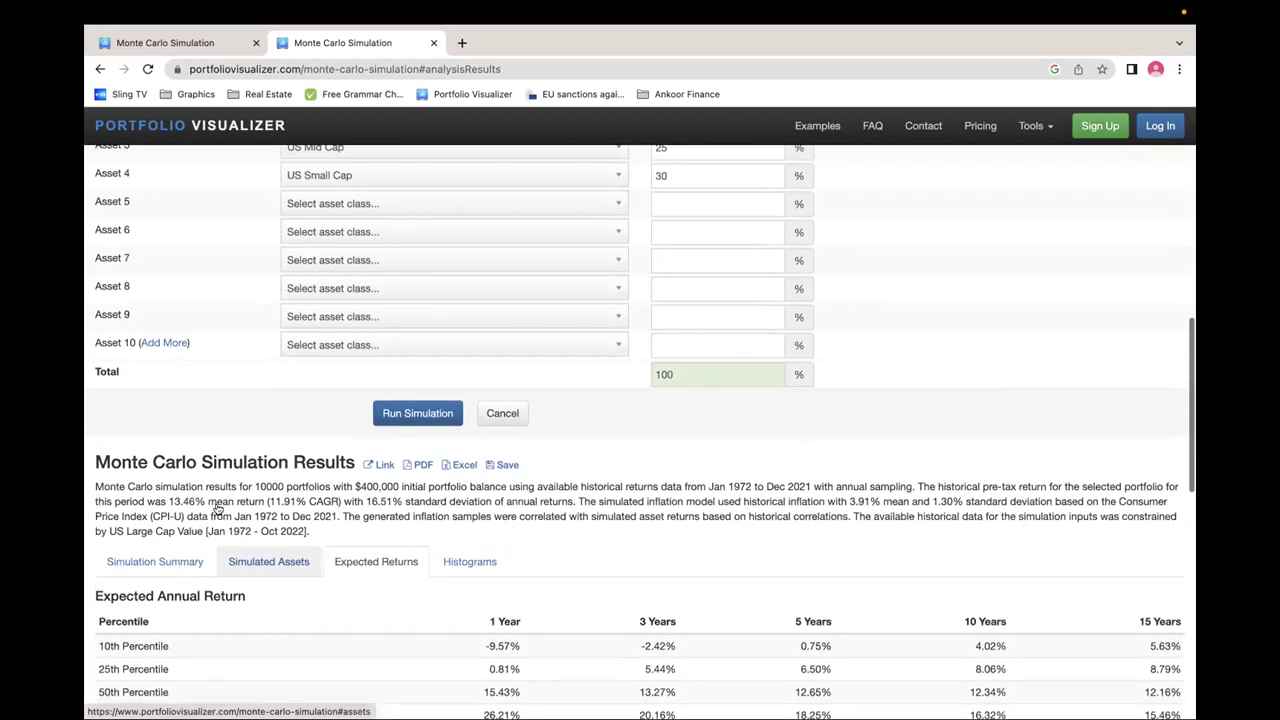
pyautogui.scroll(15, 219, 508)
pyautogui.scroll(-15, 219, 508)
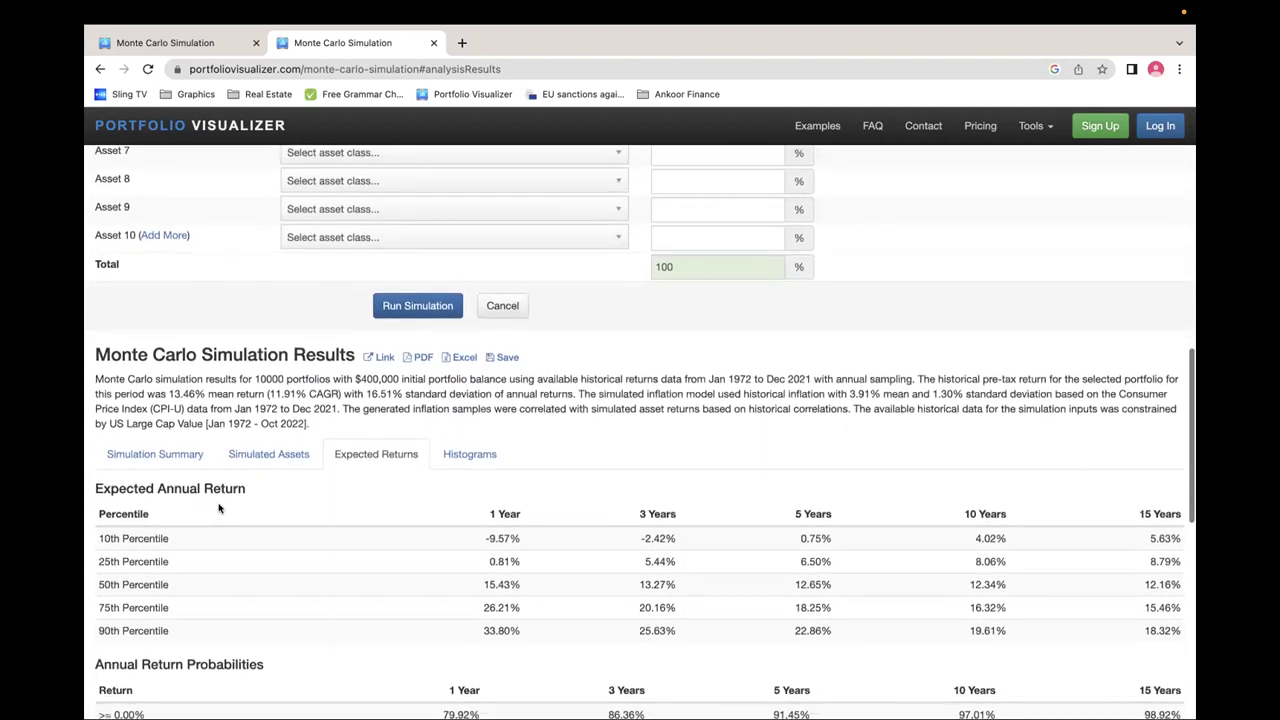
# Show the Histograms results with the Portfolio End Balance histogram
pyautogui.click(478, 462)
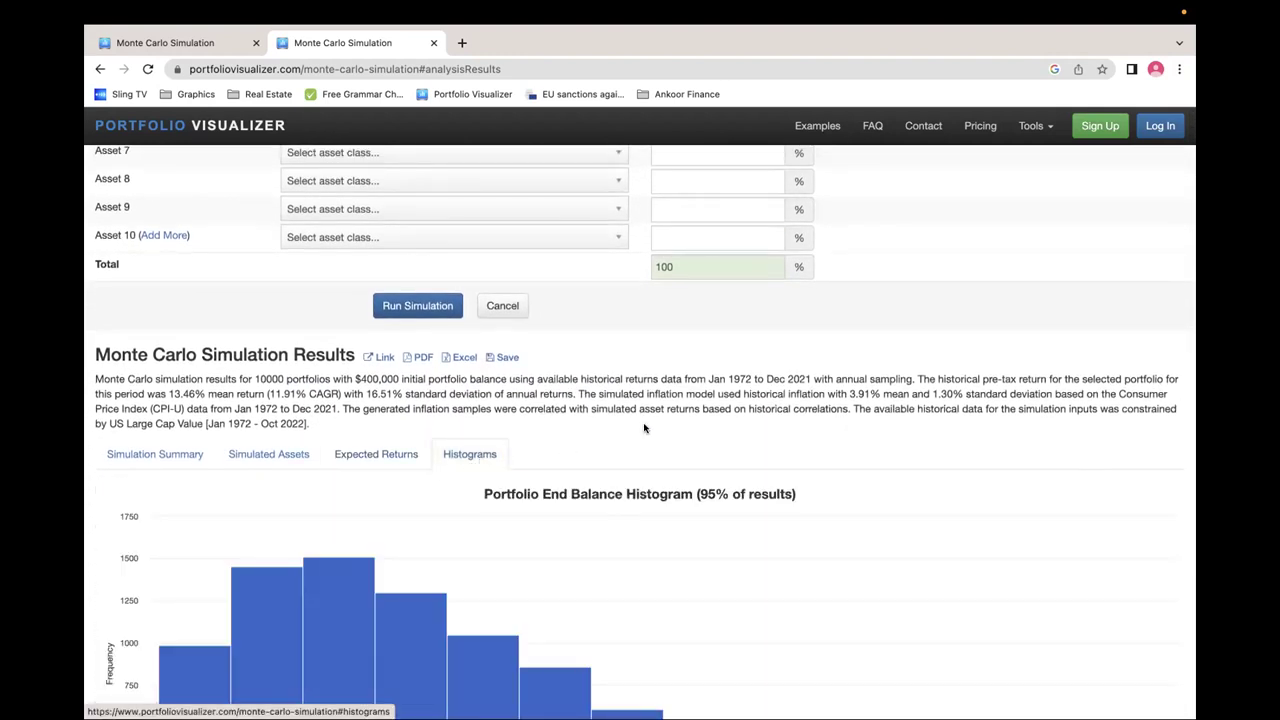
pyautogui.scroll(-5, 644, 428)
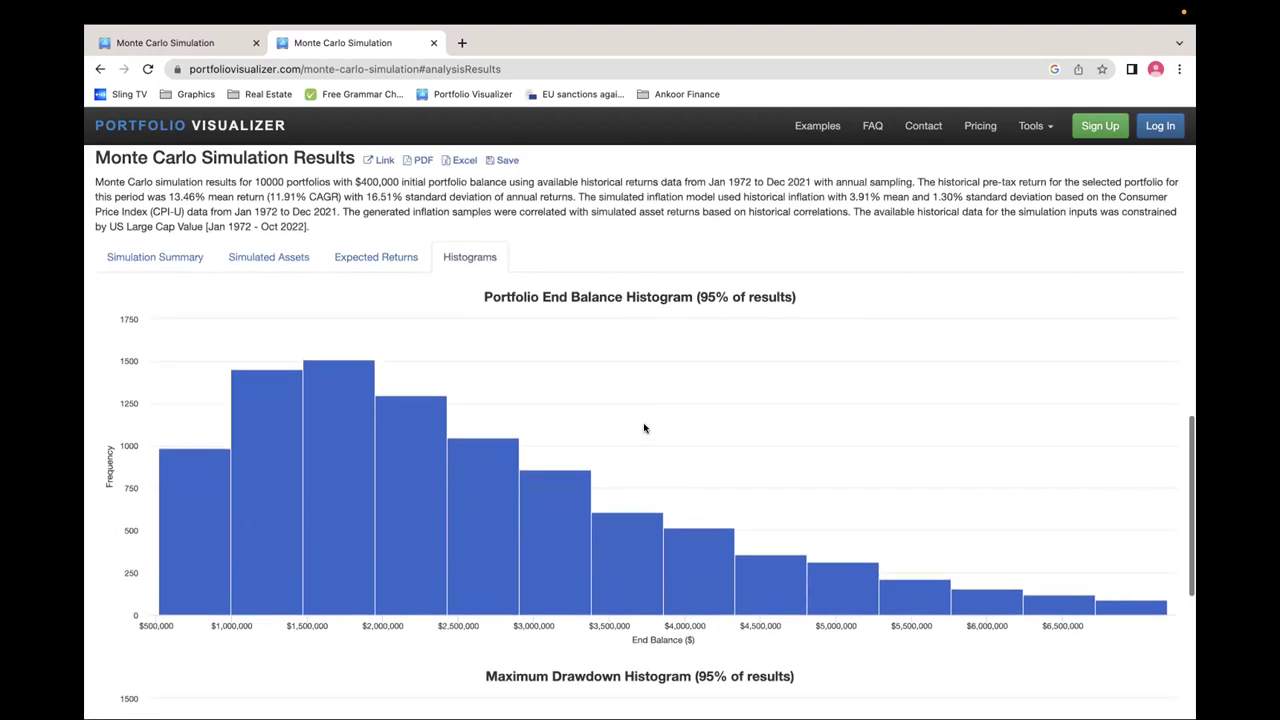
pyautogui.scroll(1, 644, 428)
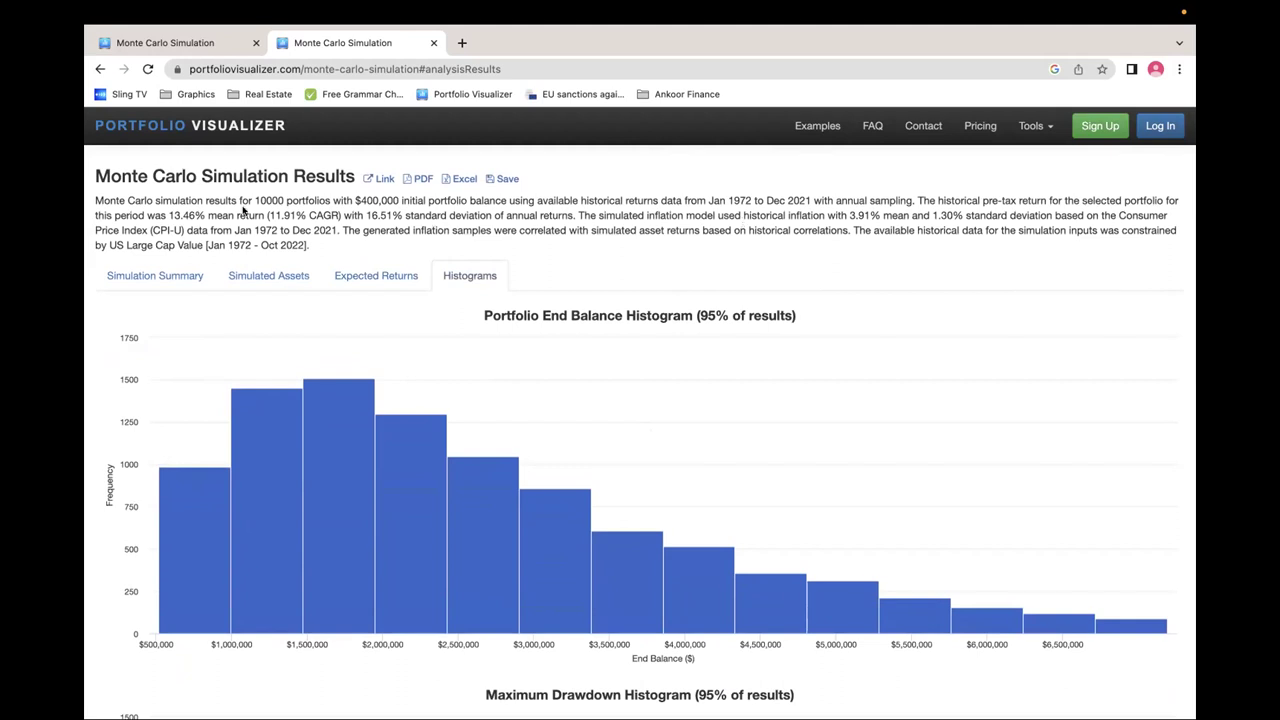
# Read the number of simulated portfolios and the initial balance in the results description and relate them to the Portfolio End Balance histogram
pyautogui.moveTo(94, 199); pyautogui.dragTo(136, 199)
pyautogui.click(94, 199)
pyautogui.keyDown('shift'); pyautogui.click(333, 199); pyautogui.keyUp('shift')
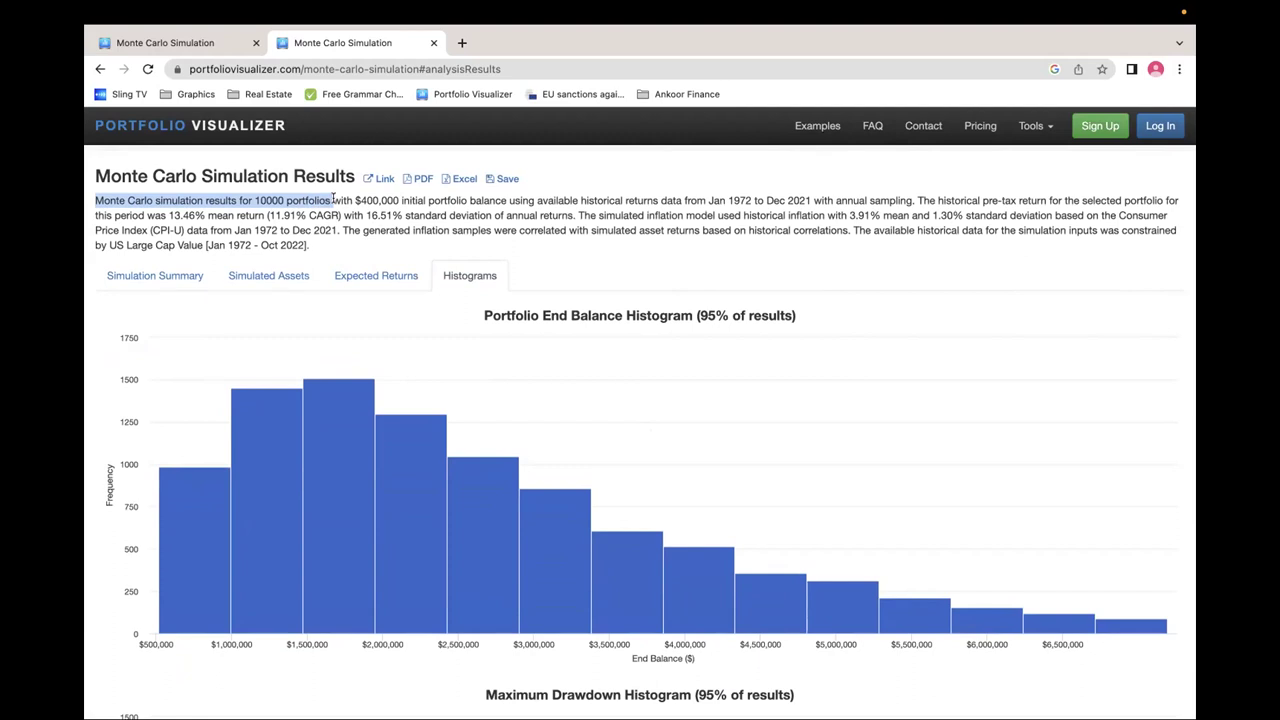
pyautogui.moveTo(333, 199); pyautogui.dragTo(399, 200)
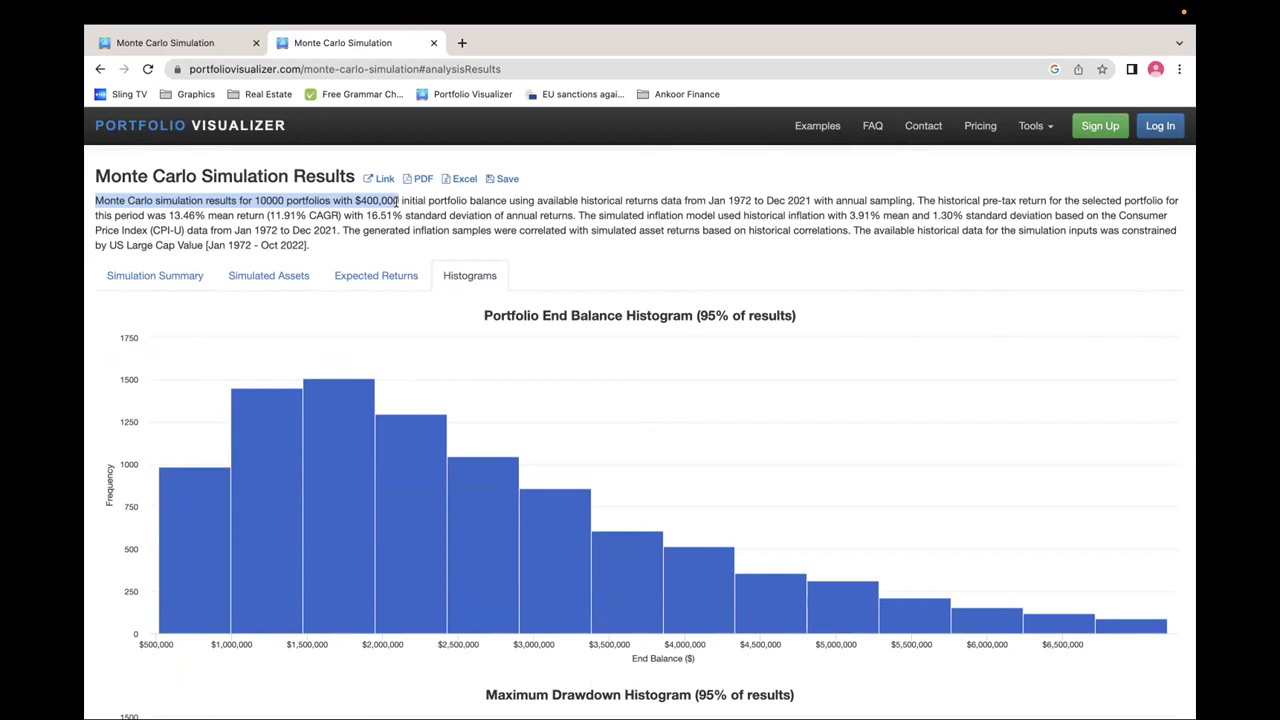
pyautogui.click(257, 201)
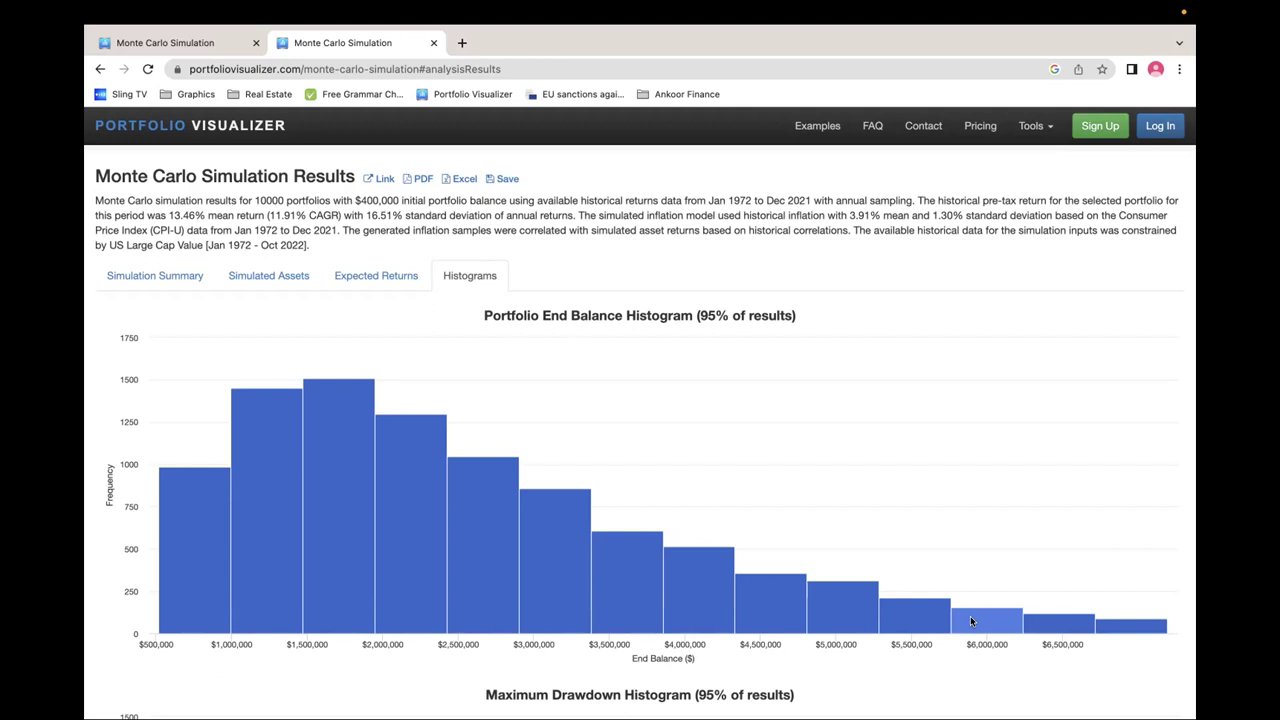
pyautogui.scroll(-5, 970, 621)
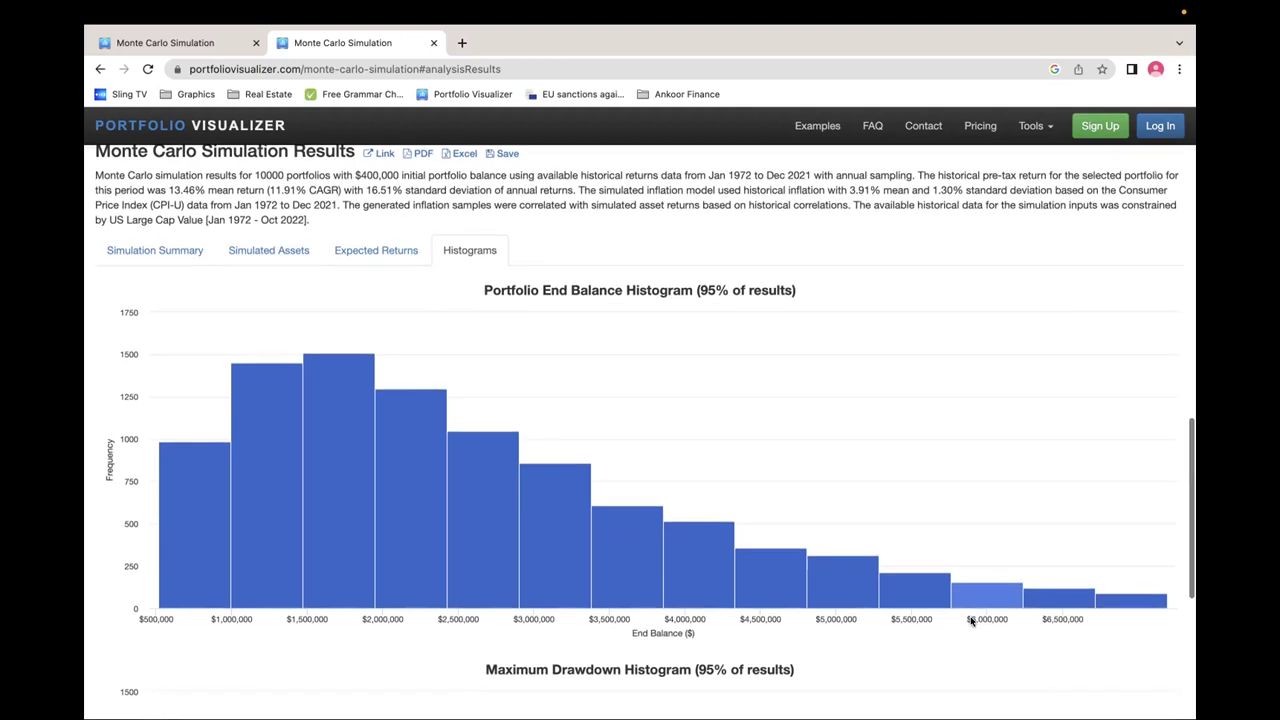
pyautogui.scroll(4, 970, 621)
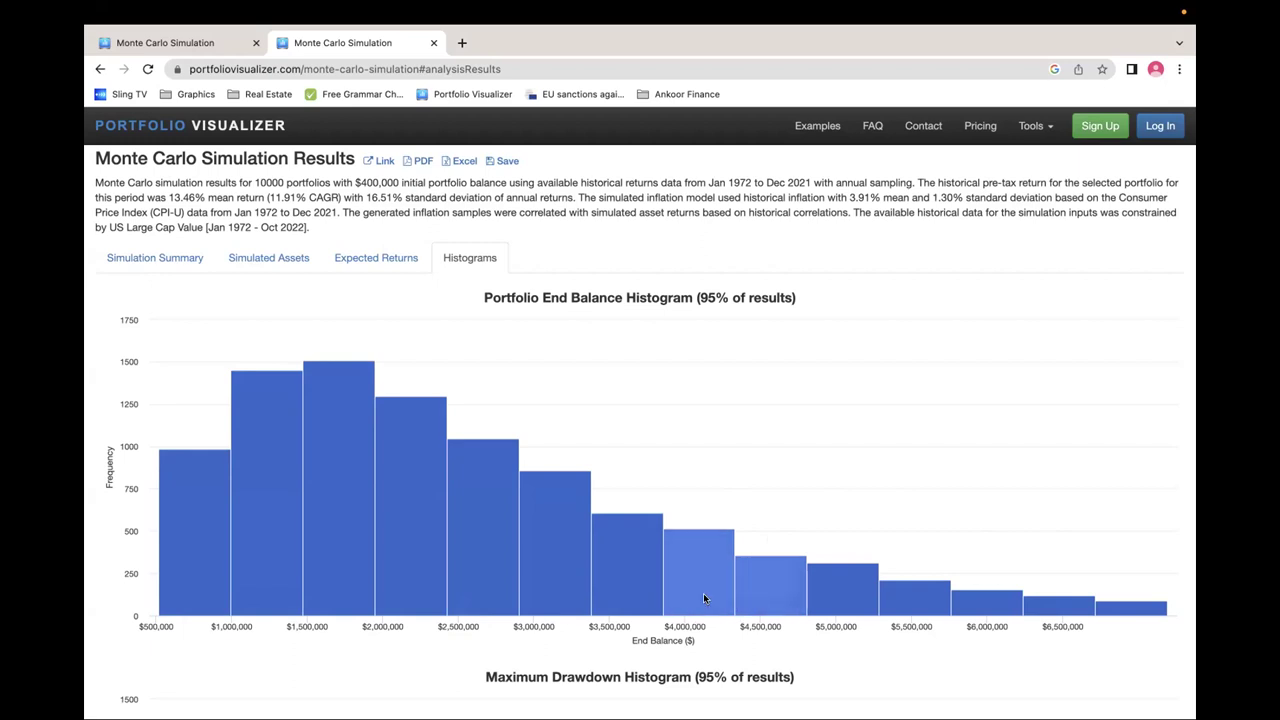
# Check the nominal portfolio end balance at the 75th percentile in the Simulation Summary
pyautogui.click(176, 258)
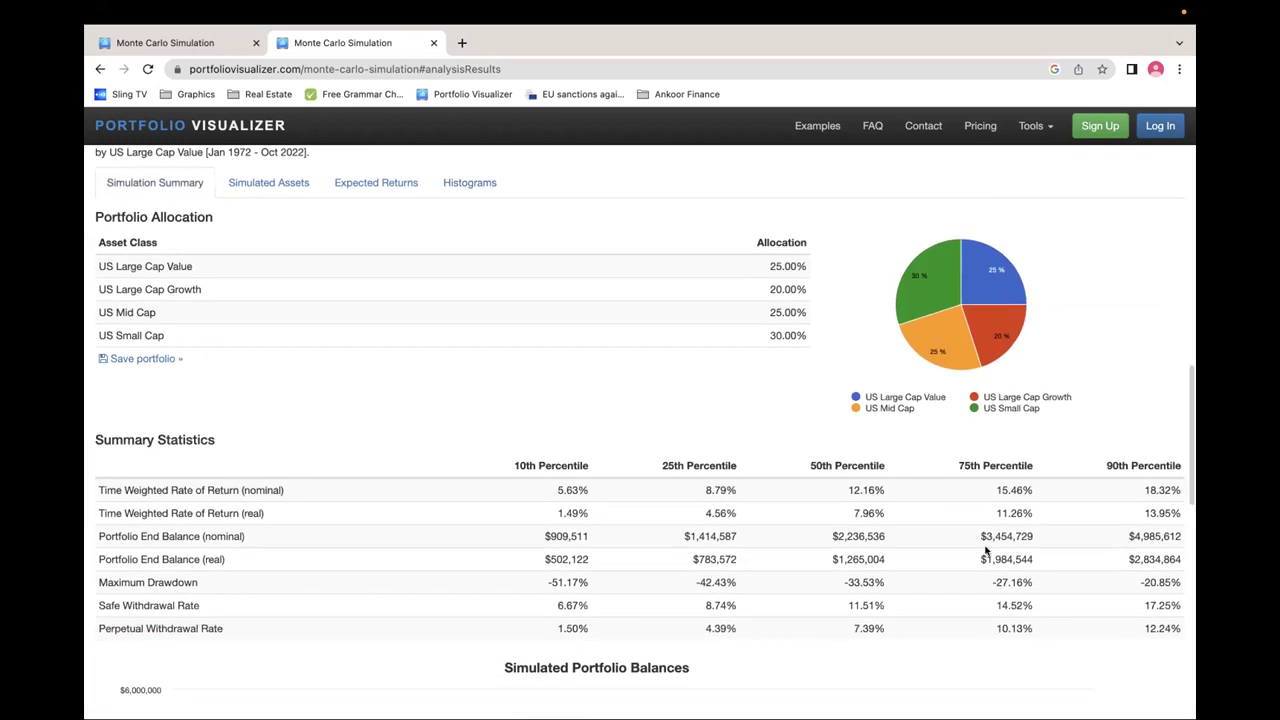
pyautogui.tripleClick(1002, 535)
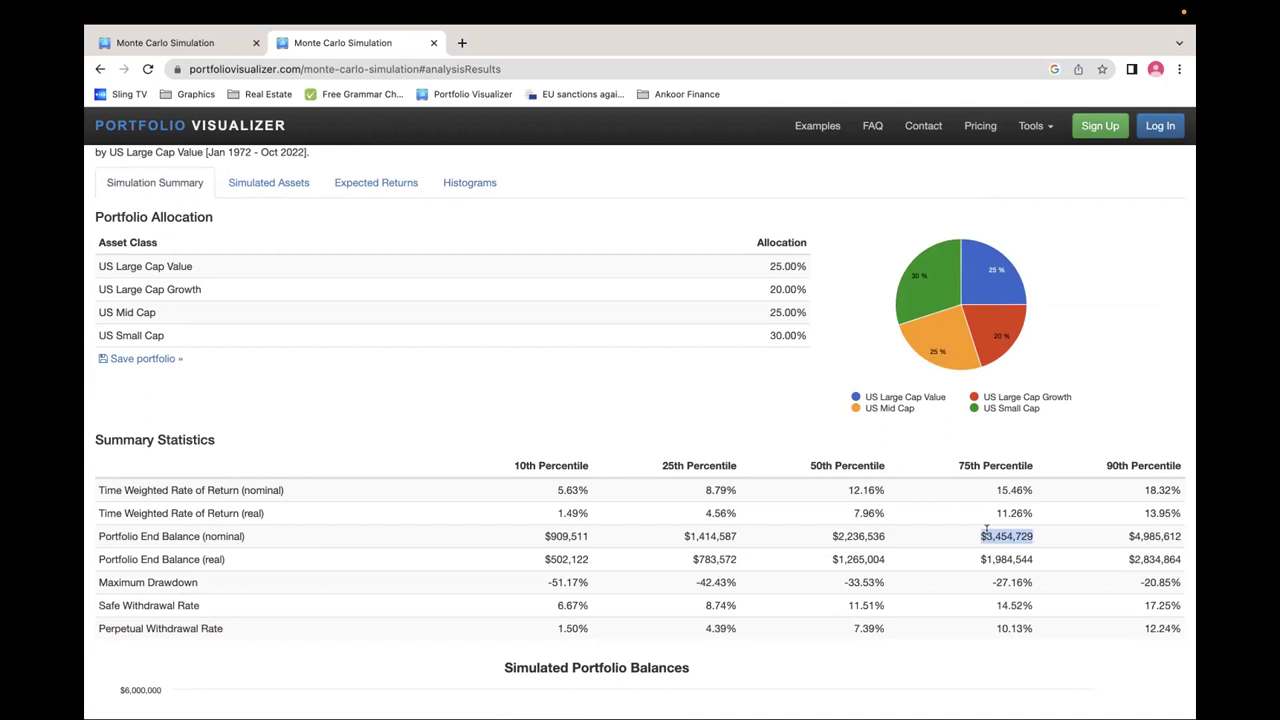
pyautogui.scroll(1, 490, 422)
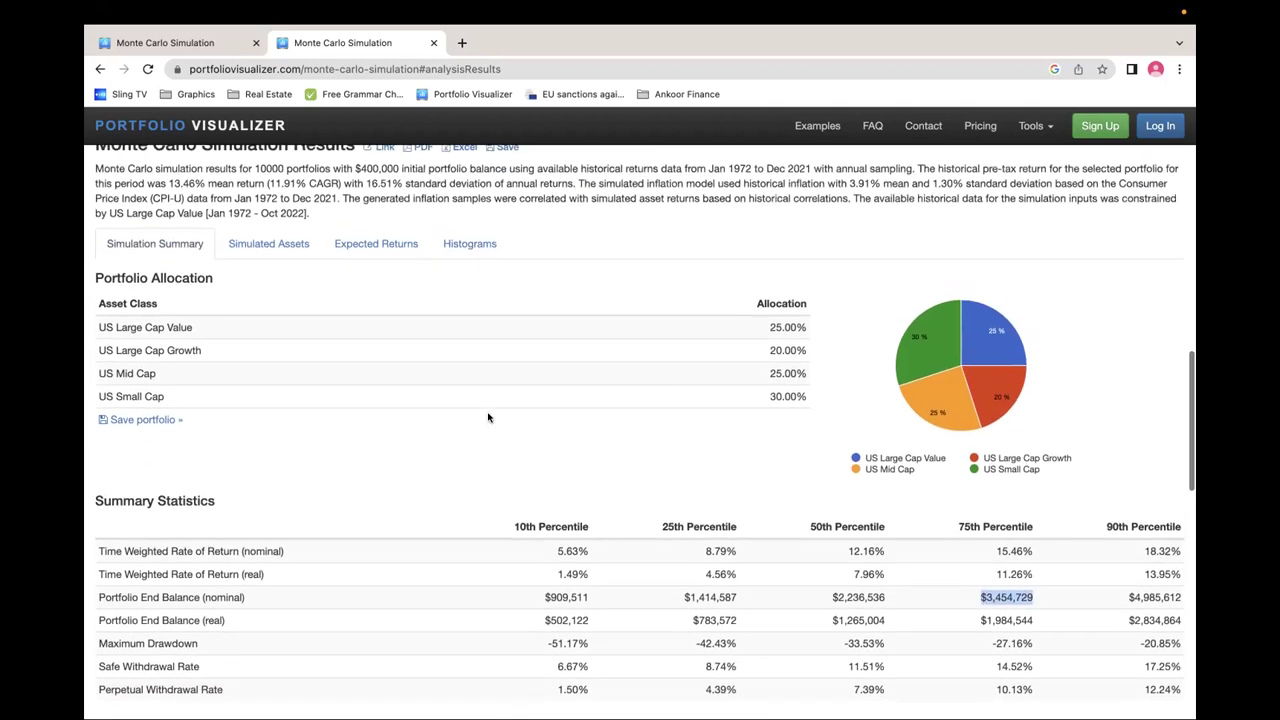
# Go back to the Histograms results and examine the Portfolio End Balance and Maximum Drawdown distributions
pyautogui.click(467, 245)
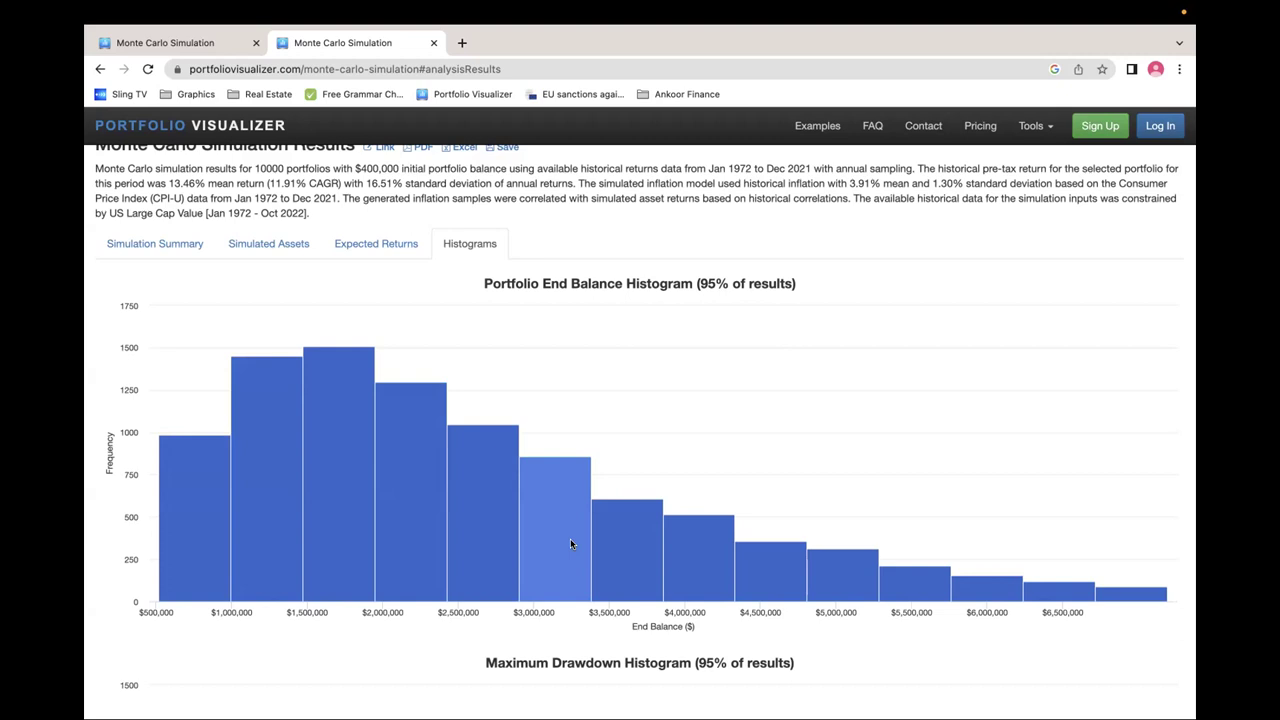
pyautogui.scroll(-1, 571, 543)
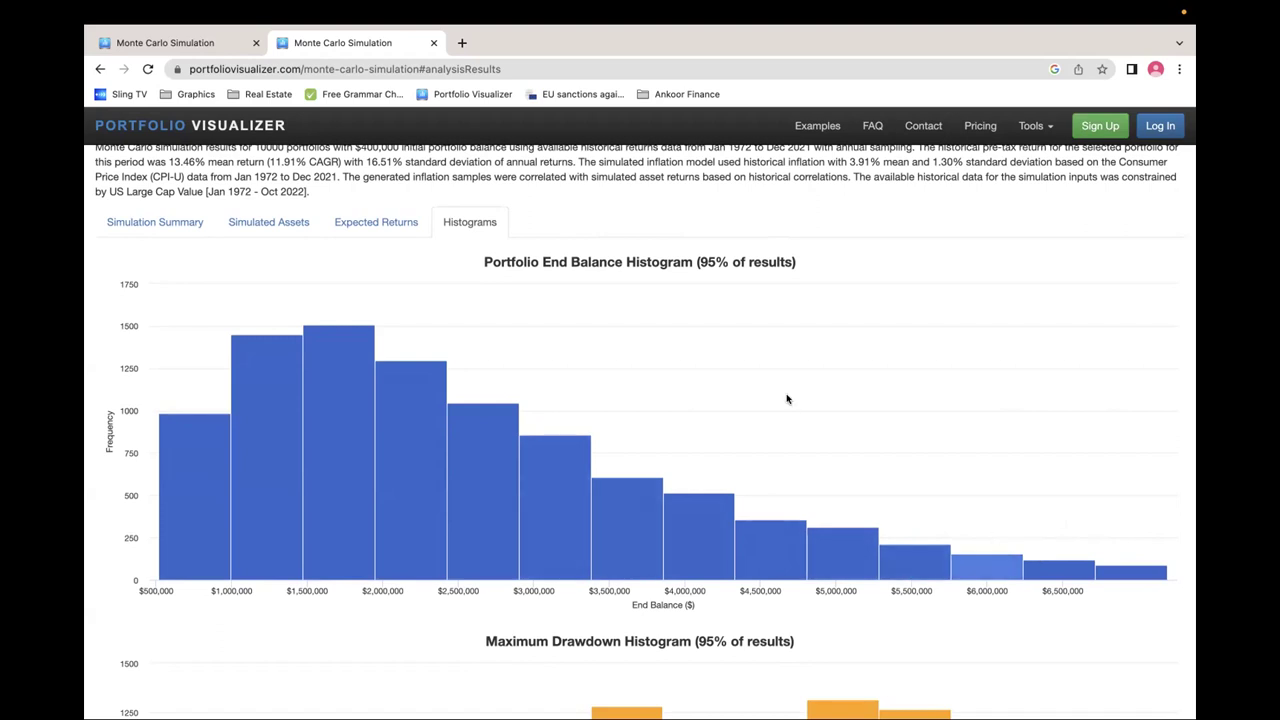
pyautogui.scroll(-4, 786, 399)
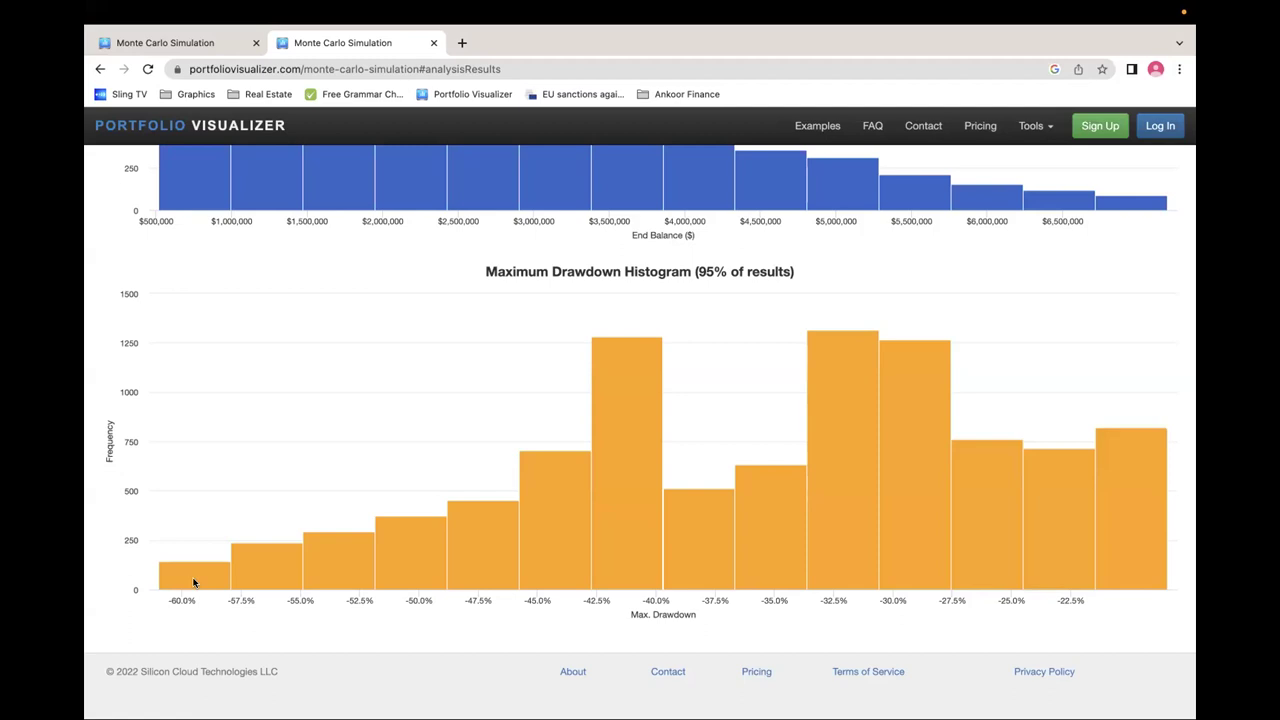
pyautogui.scroll(5, 194, 583)
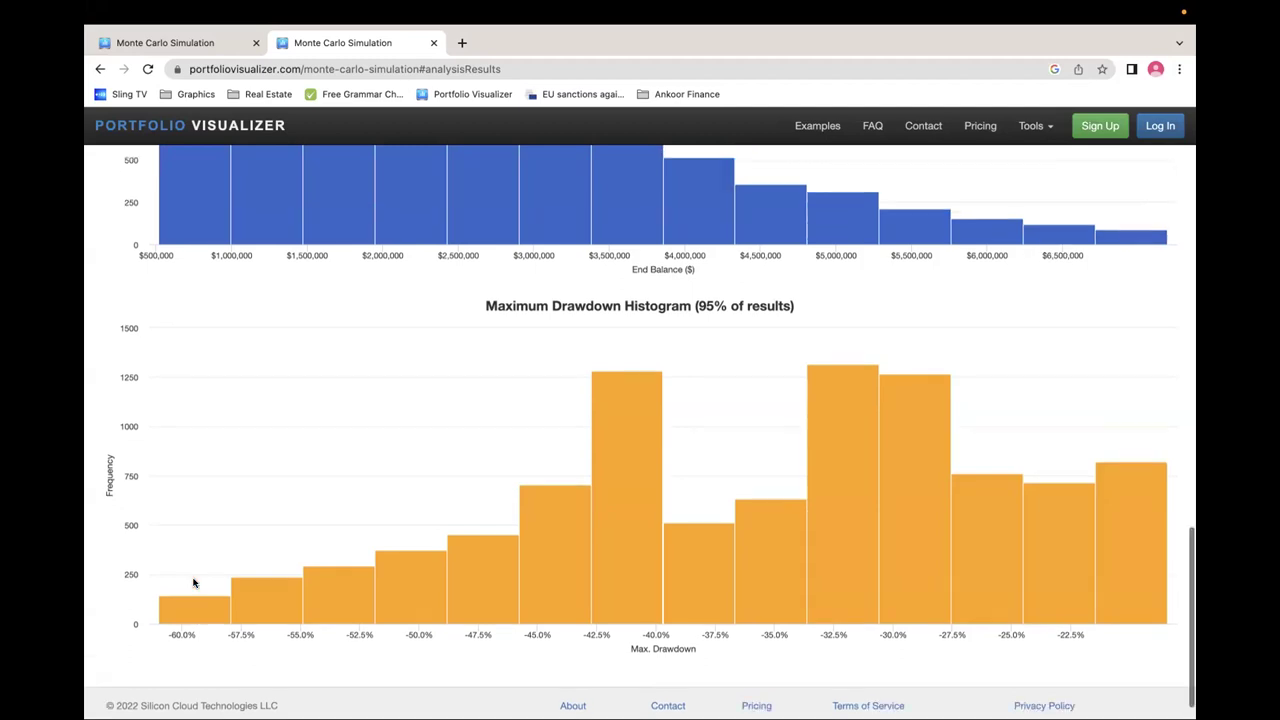
pyautogui.scroll(-1, 194, 583)
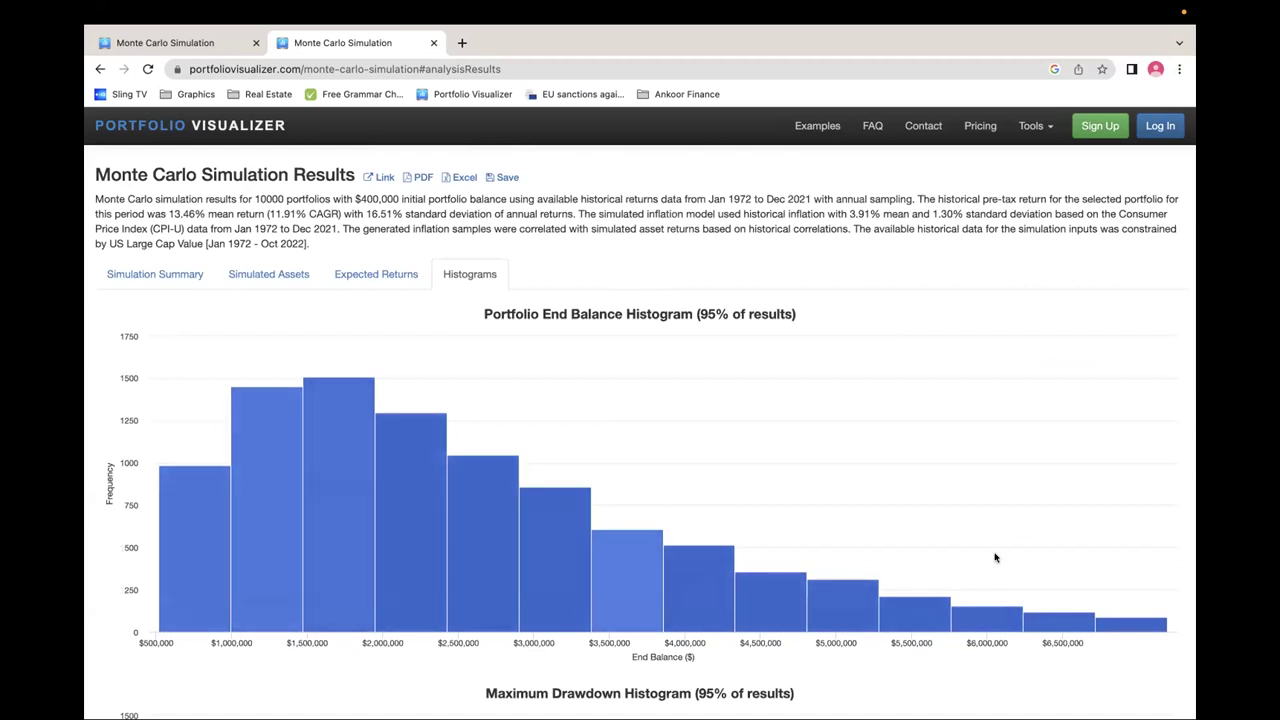
pyautogui.scroll(1, 645, 477)
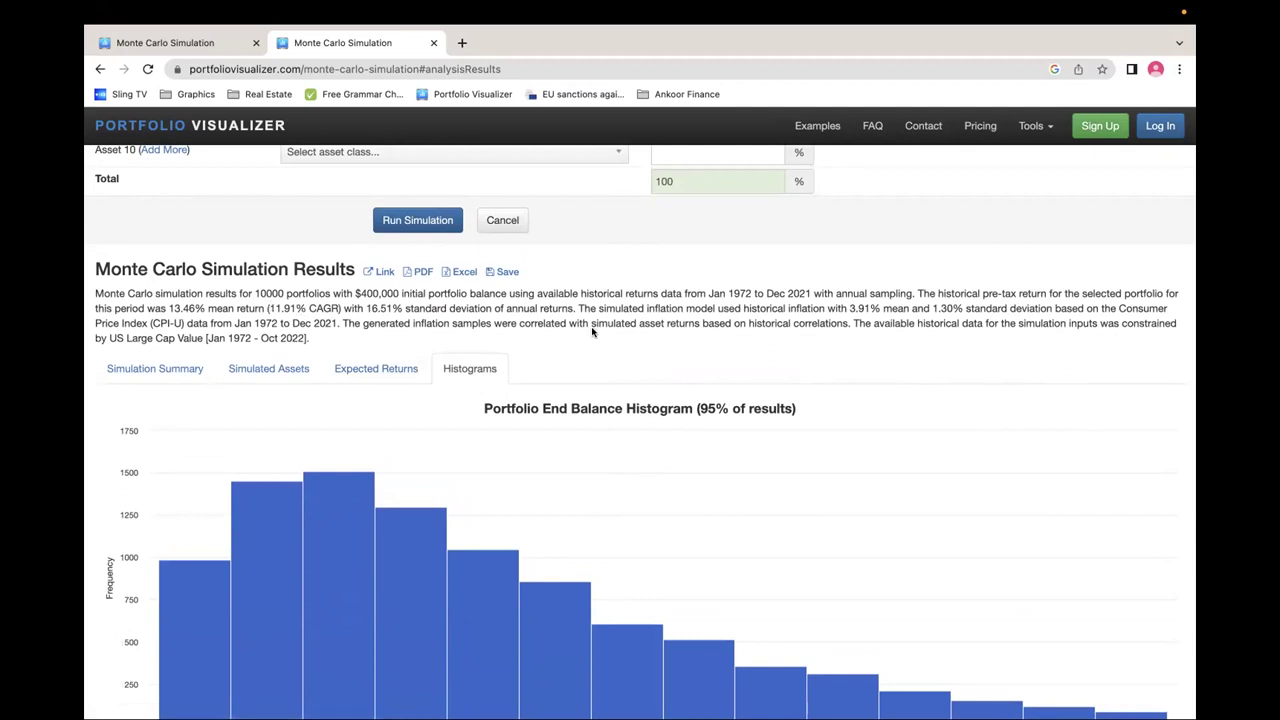
# Read the inflation model's mean, standard deviation and CPI-U data period in the results description
pyautogui.moveTo(848, 308); pyautogui.dragTo(985, 307)
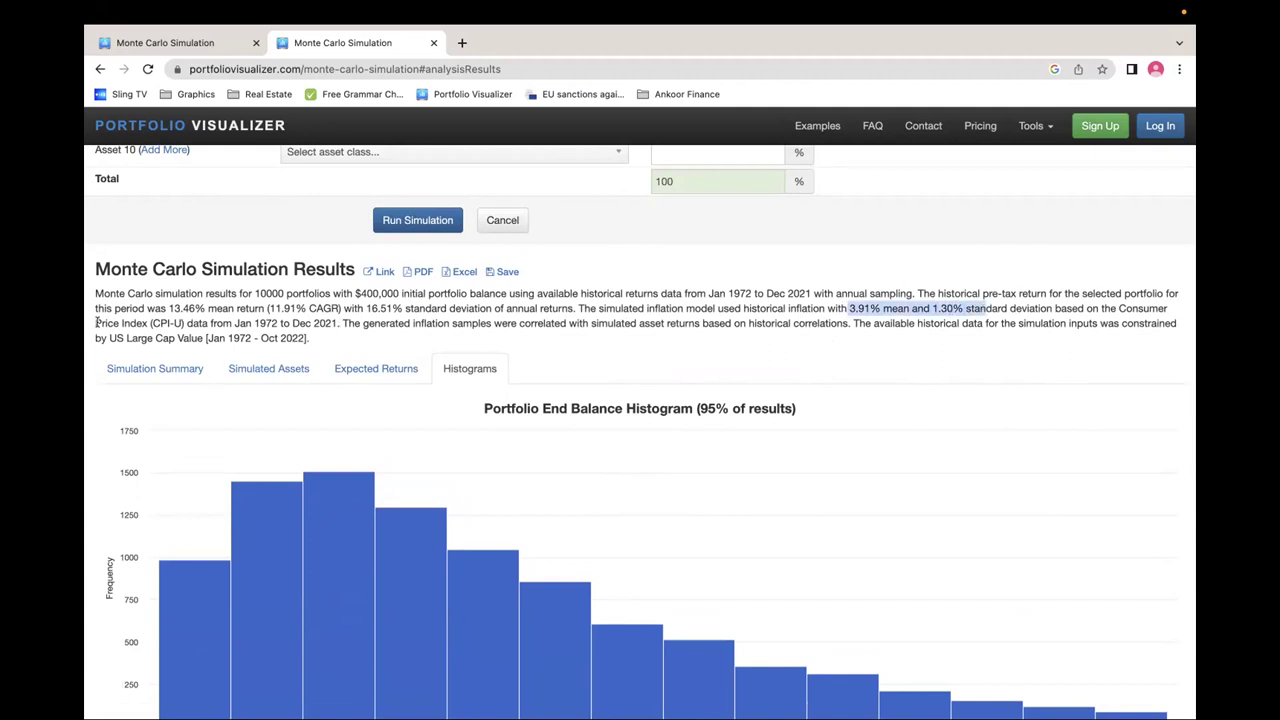
pyautogui.moveTo(96, 323); pyautogui.dragTo(340, 320)
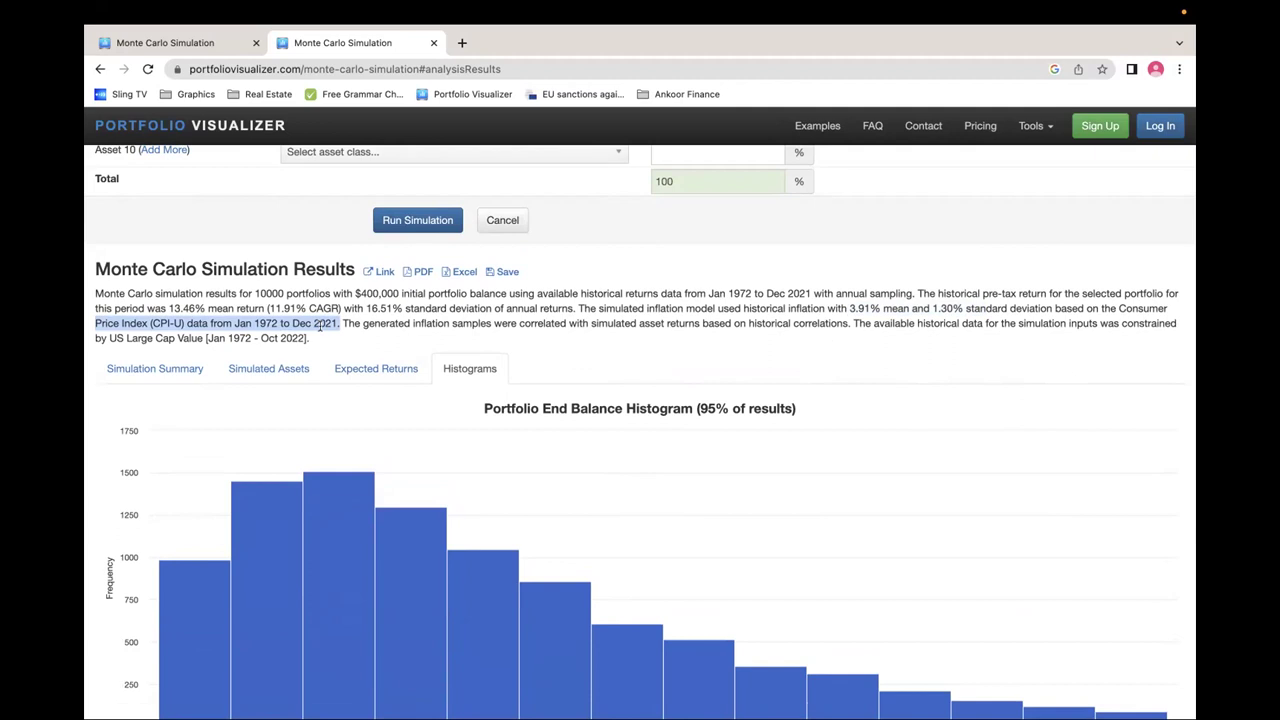
pyautogui.click(458, 318)
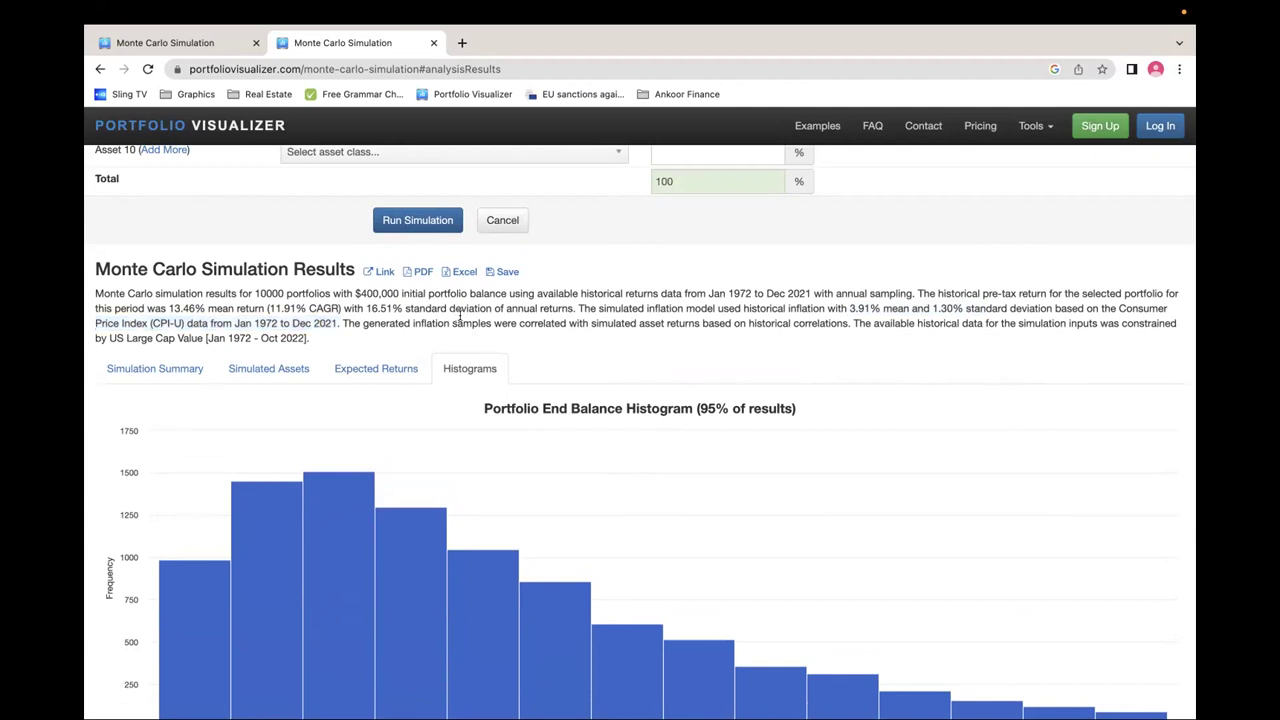
# Review the simulation settings and the asset allocation above the results
pyautogui.scroll(1, 472, 316)
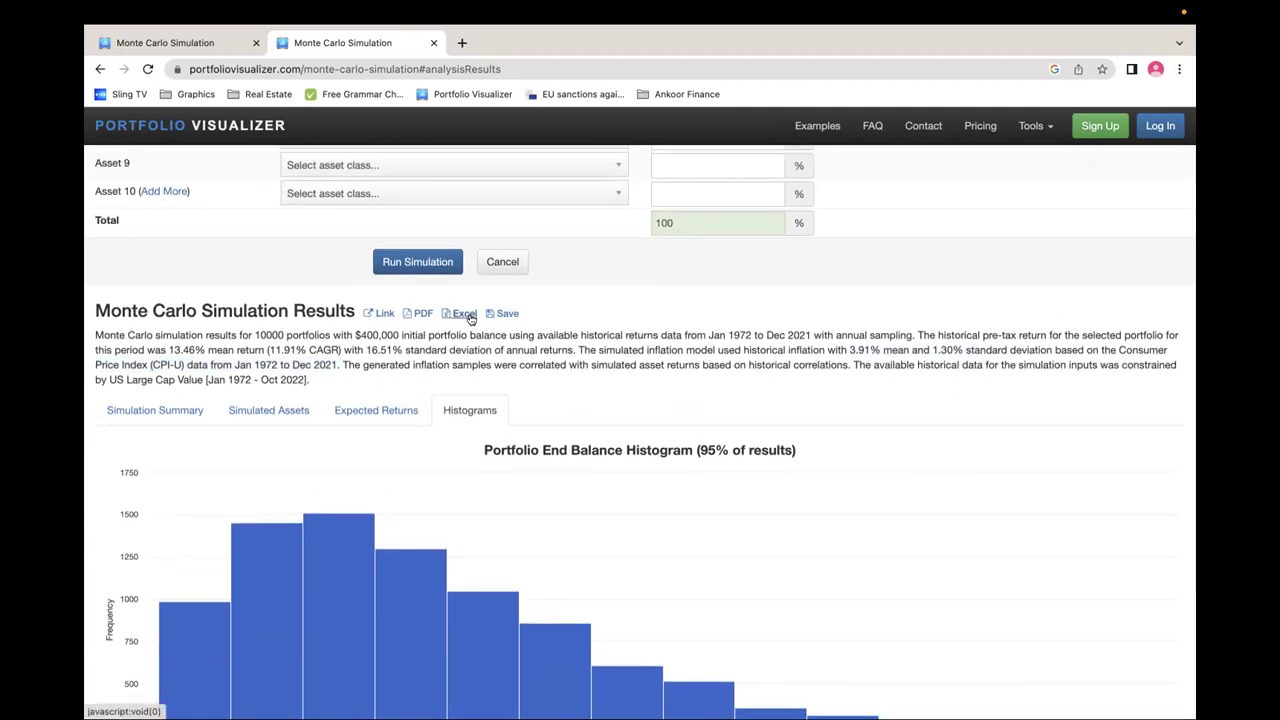
pyautogui.scroll(5, 600, 340)
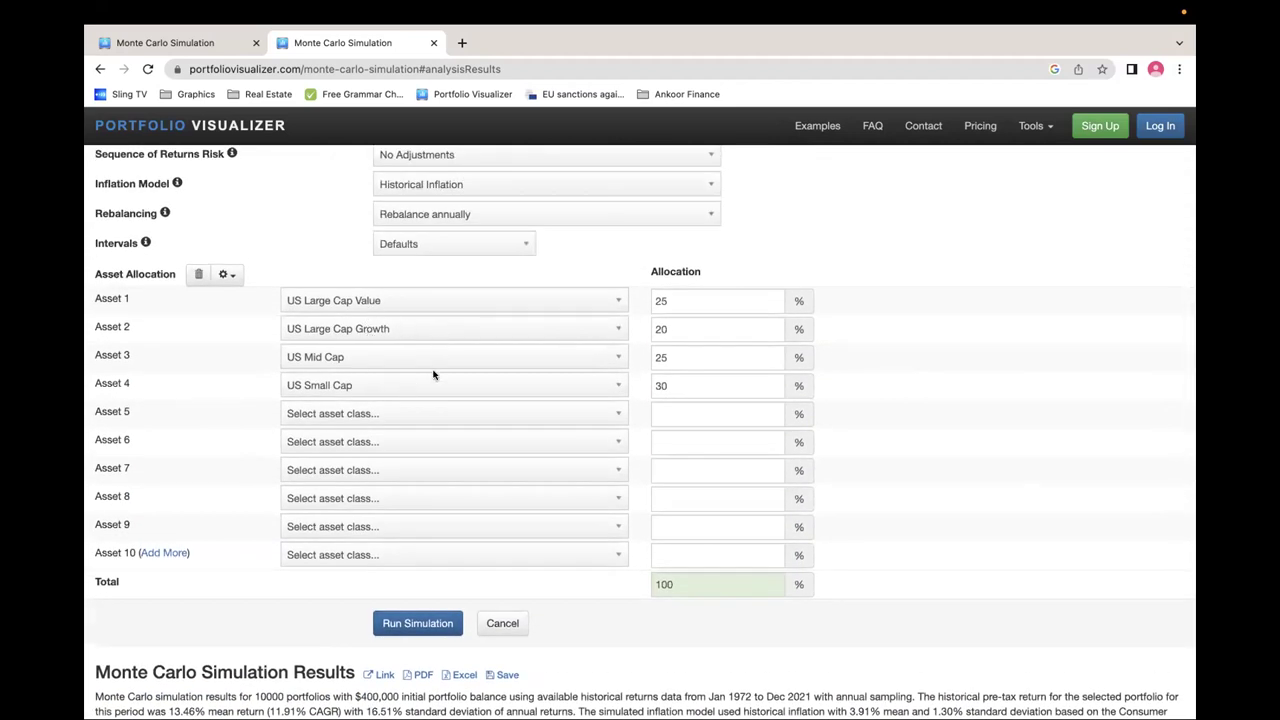
pyautogui.scroll(3, 433, 375)
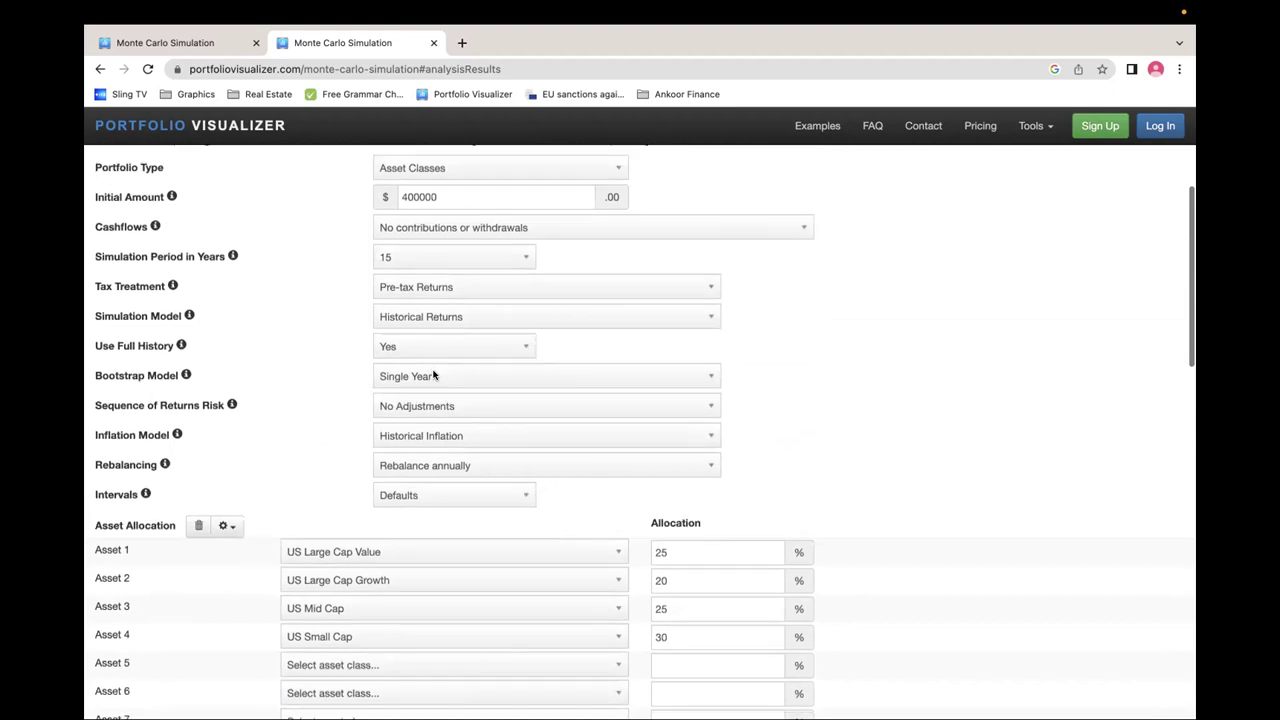
pyautogui.scroll(-3, 433, 375)
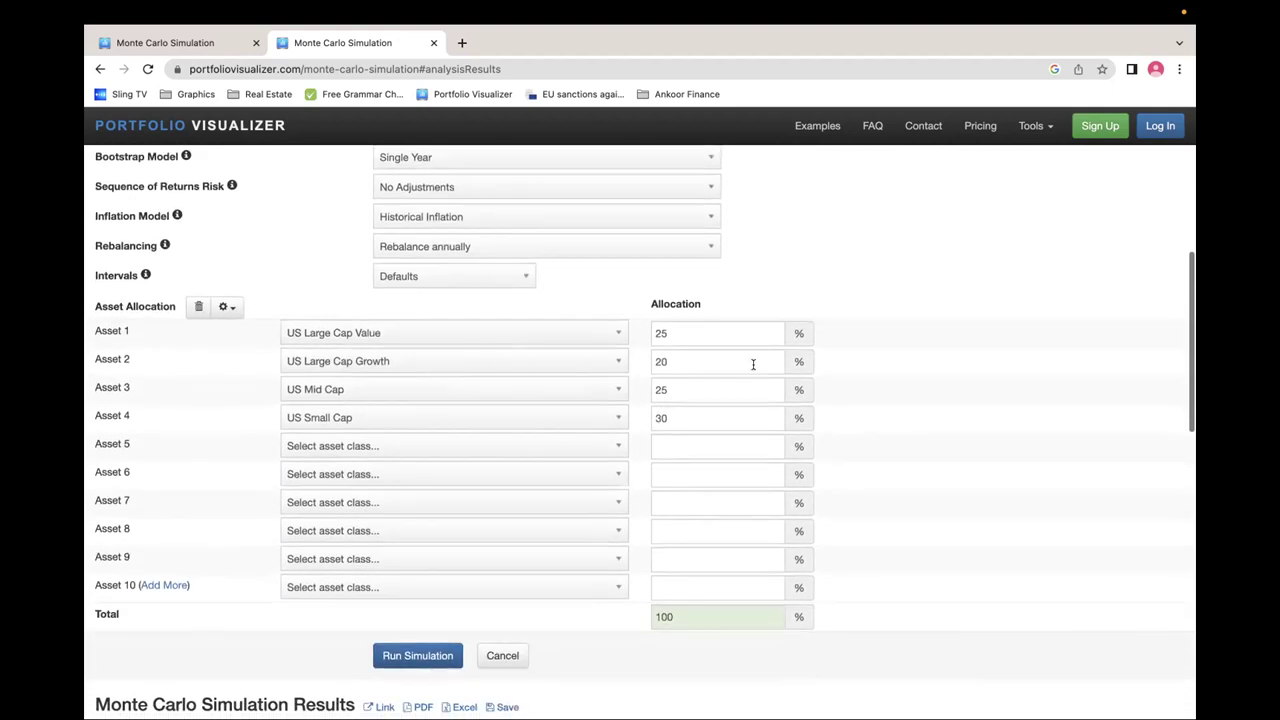
# Change the simulation's portfolio type from asset classes to Tickers
pyautogui.scroll(1, 913, 355)
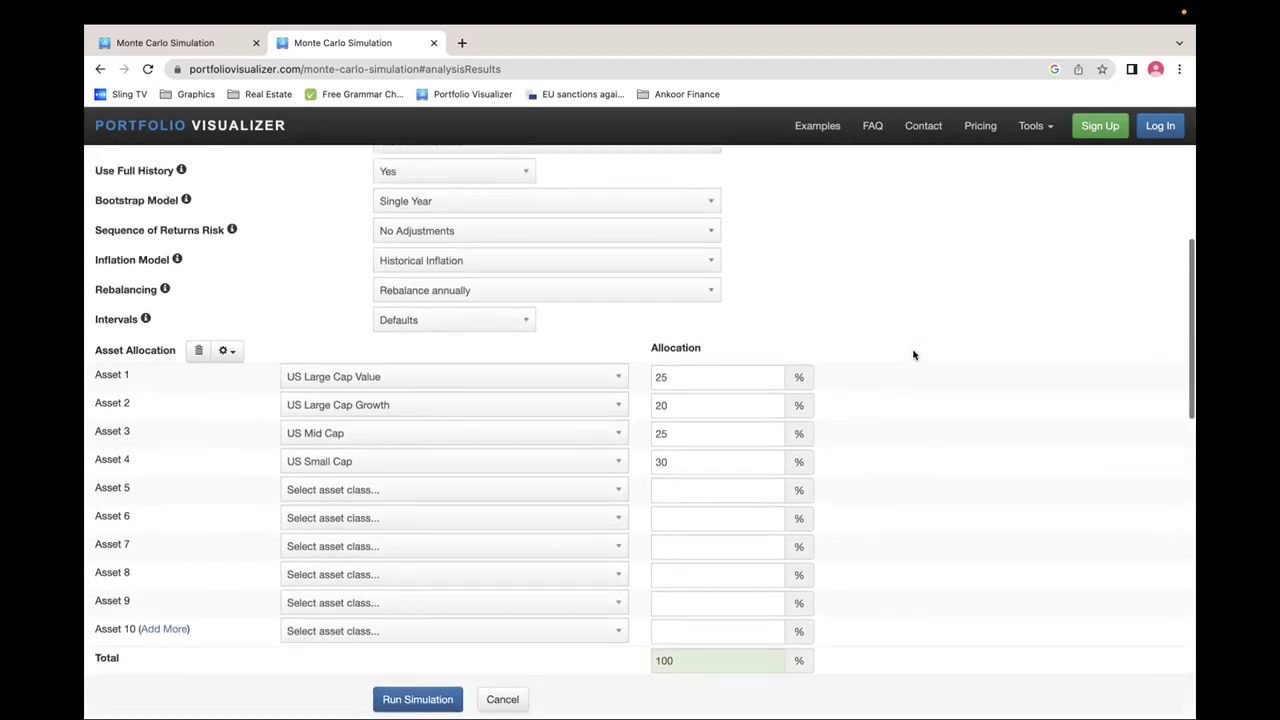
pyautogui.scroll(1, 913, 355)
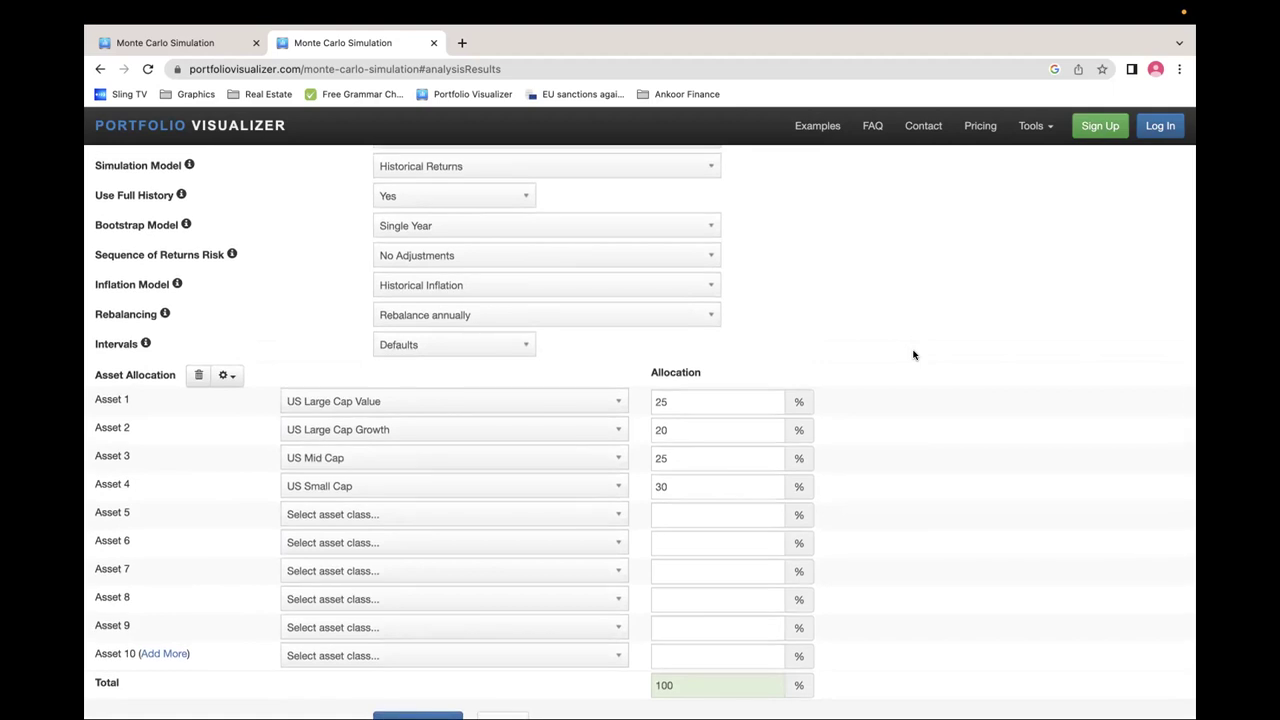
pyautogui.scroll(5, 913, 355)
pyautogui.scroll(5, 913, 355)
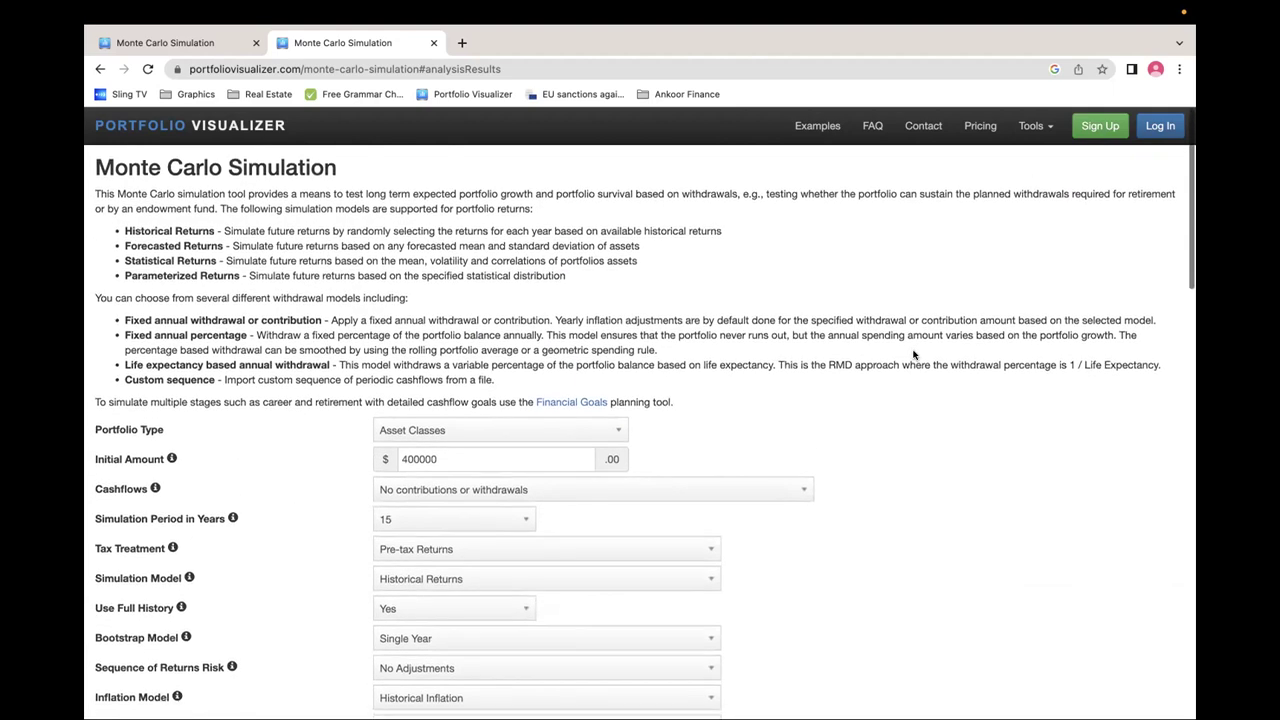
pyautogui.click(574, 426)
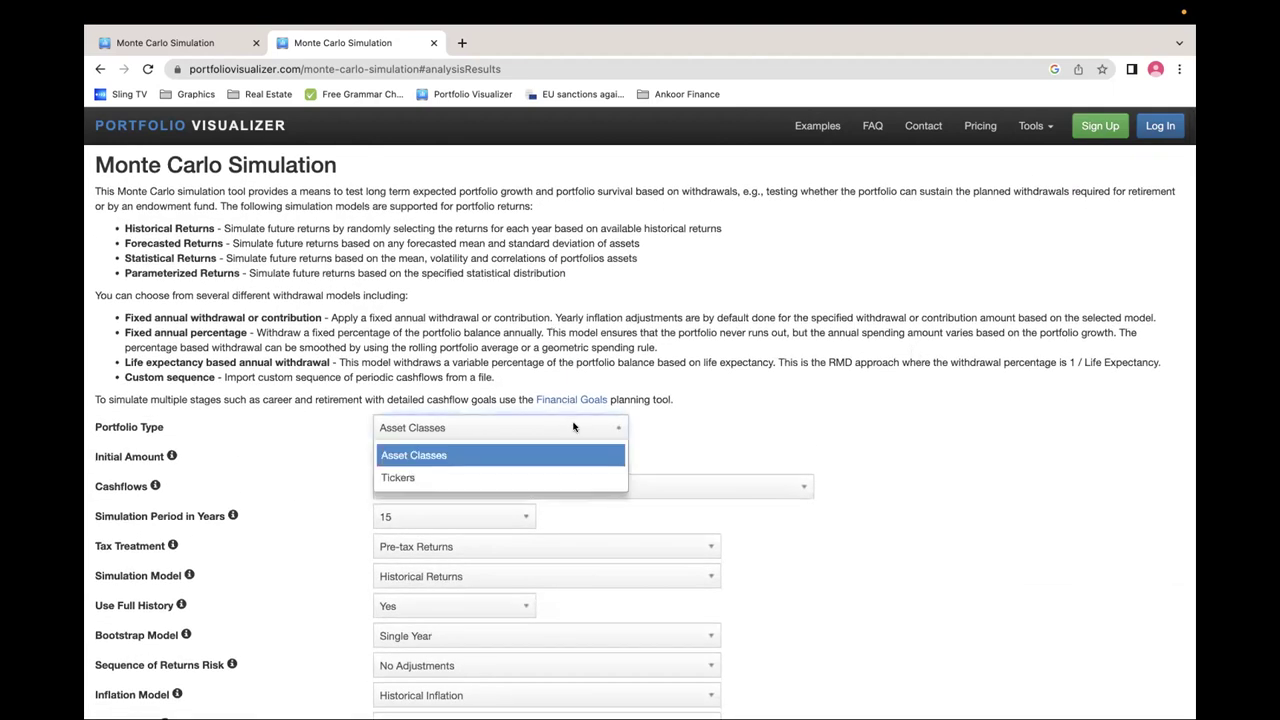
pyautogui.click(236, 431)
pyautogui.click(433, 424)
pyautogui.click(434, 476)
# Import the portfolio allocation from ETF-Aggressive.csv into the portfolio assets
pyautogui.scroll(-5, 975, 489)
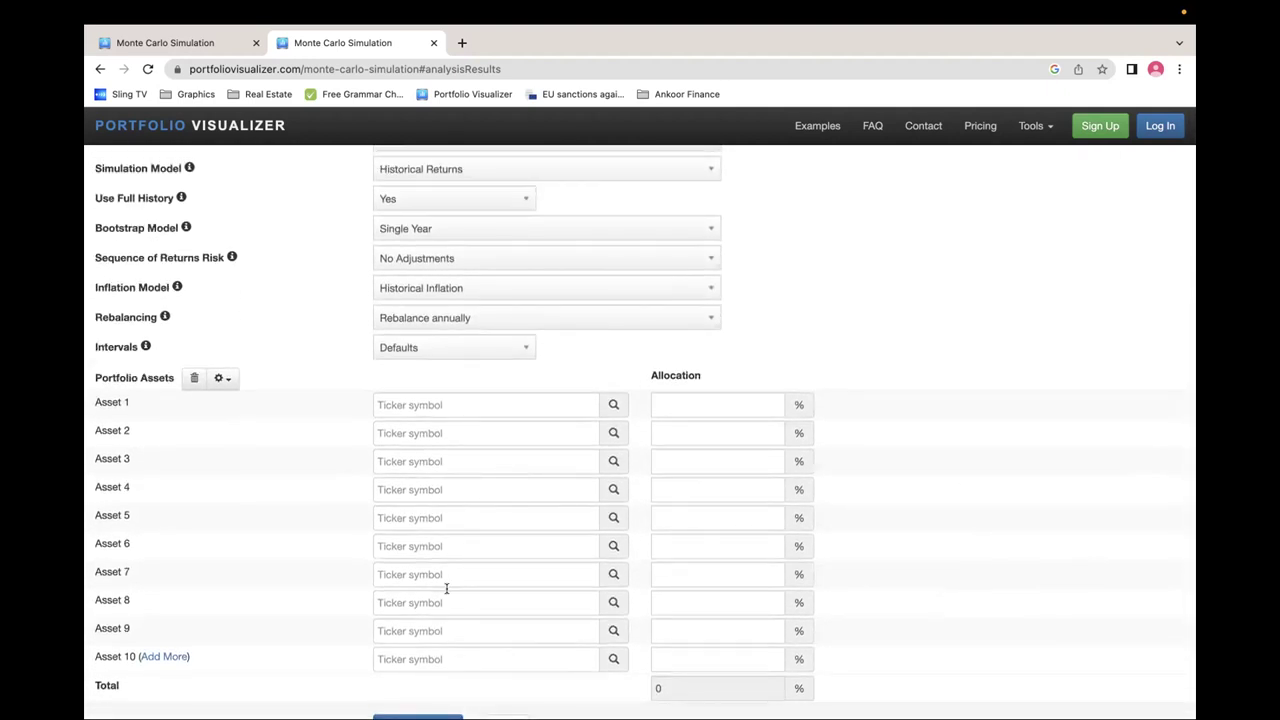
pyautogui.click(227, 380)
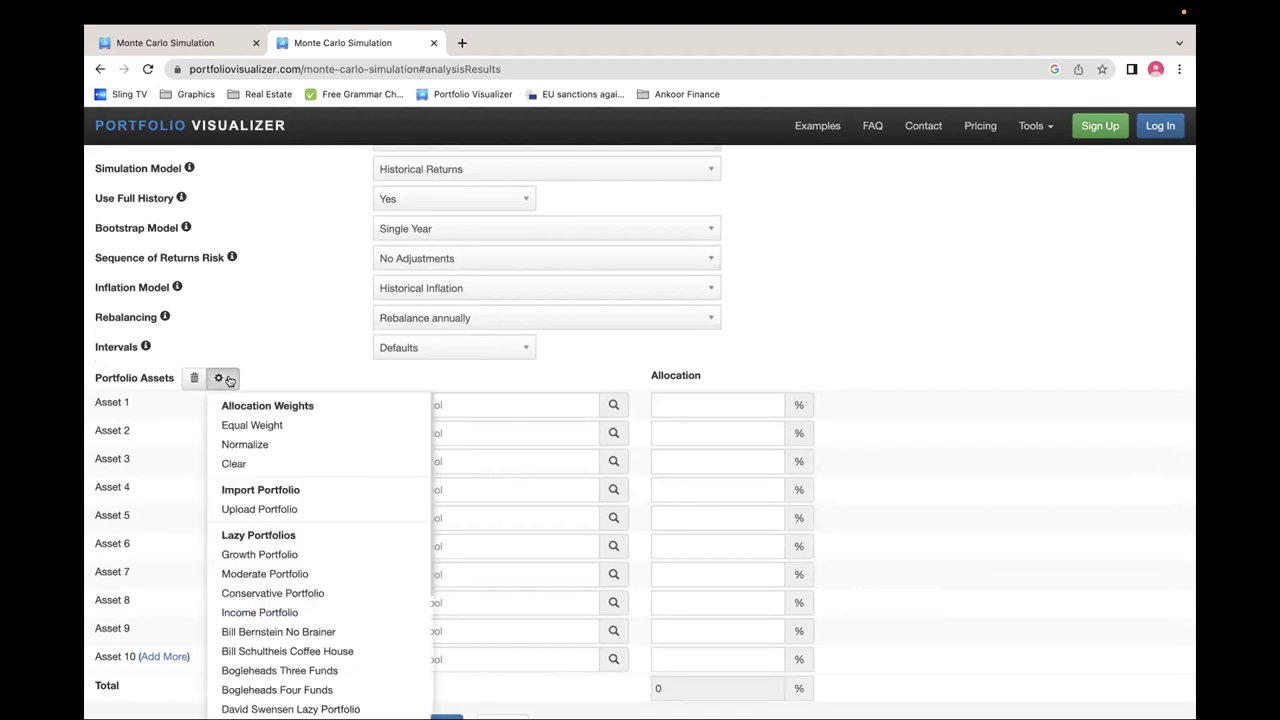
pyautogui.click(254, 510)
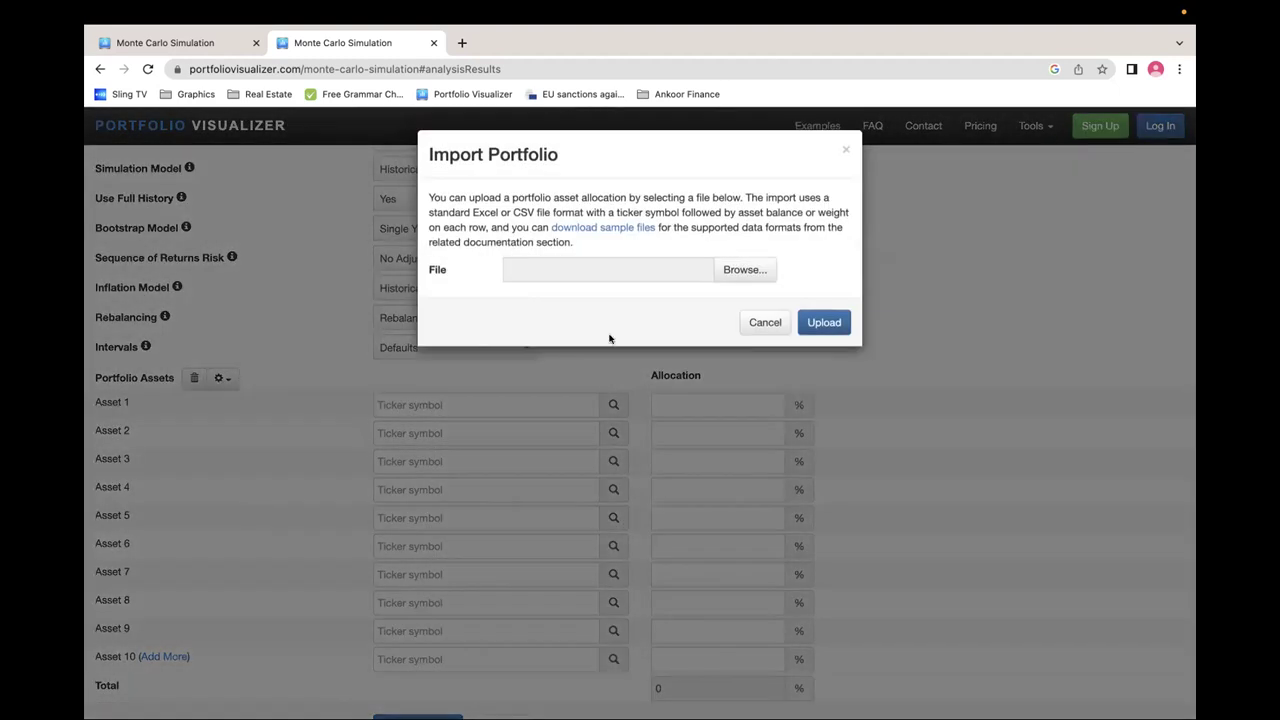
pyautogui.click(744, 268)
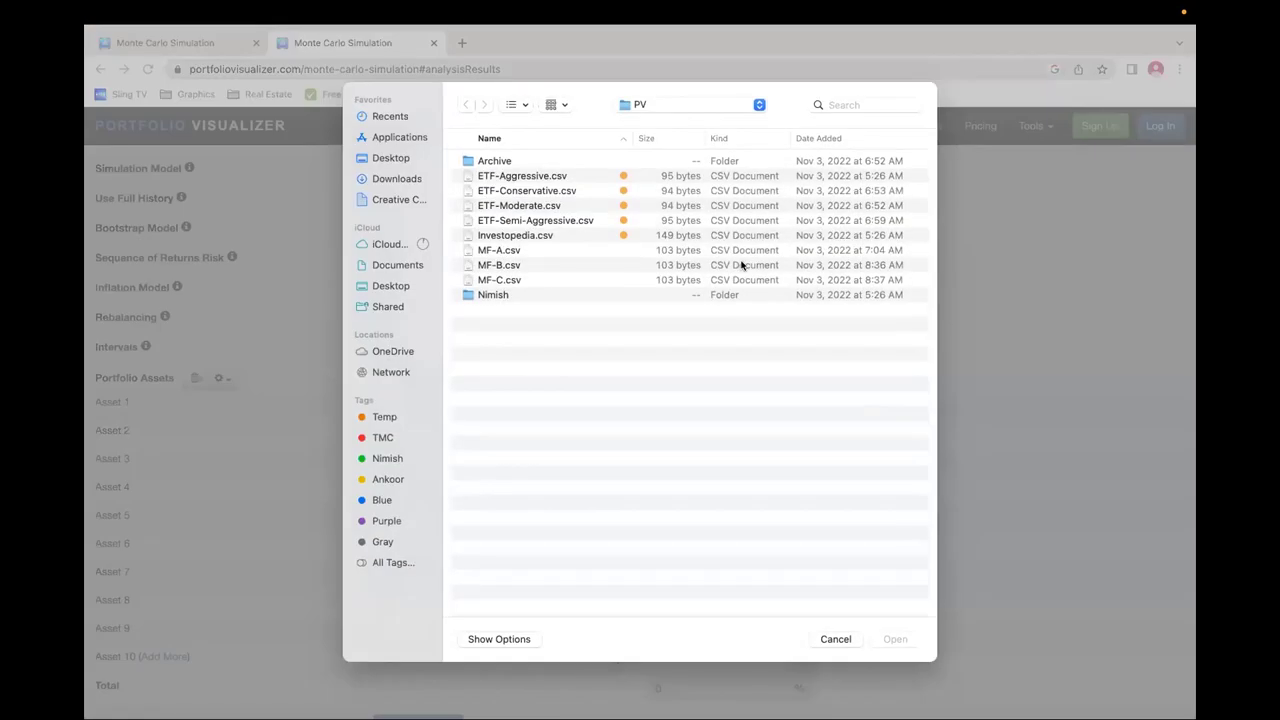
pyautogui.click(522, 178)
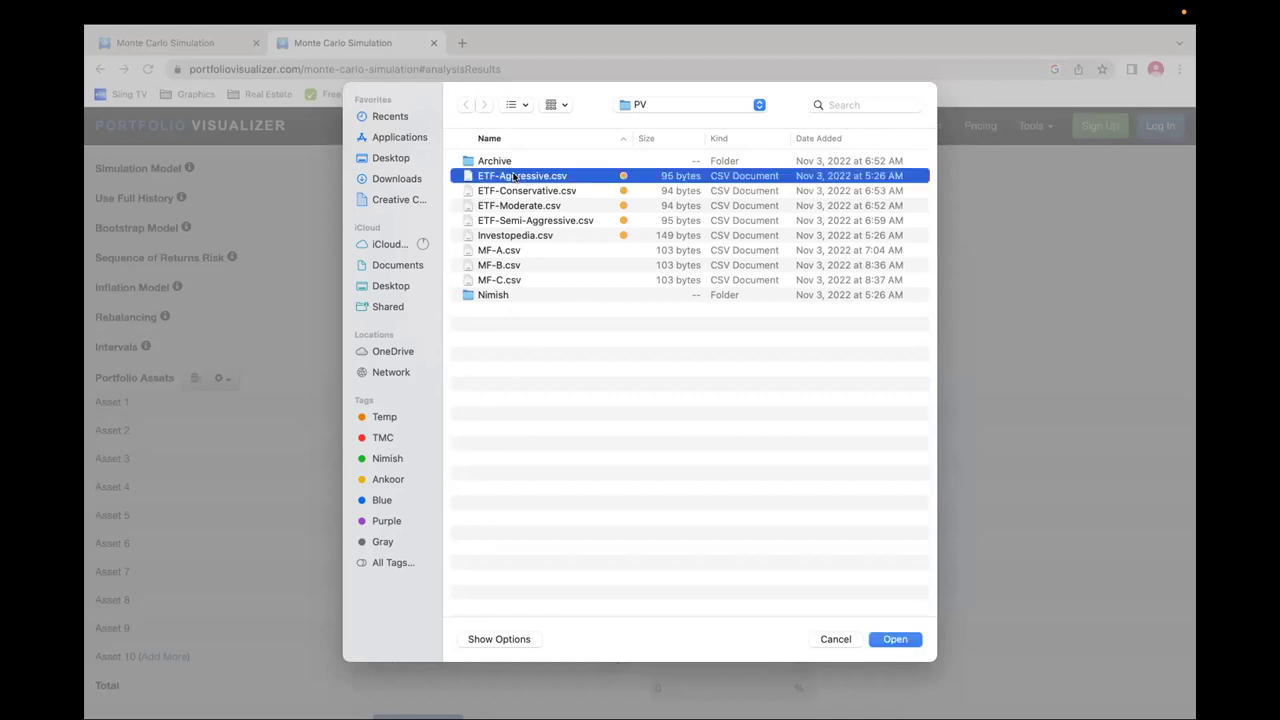
pyautogui.click(892, 640)
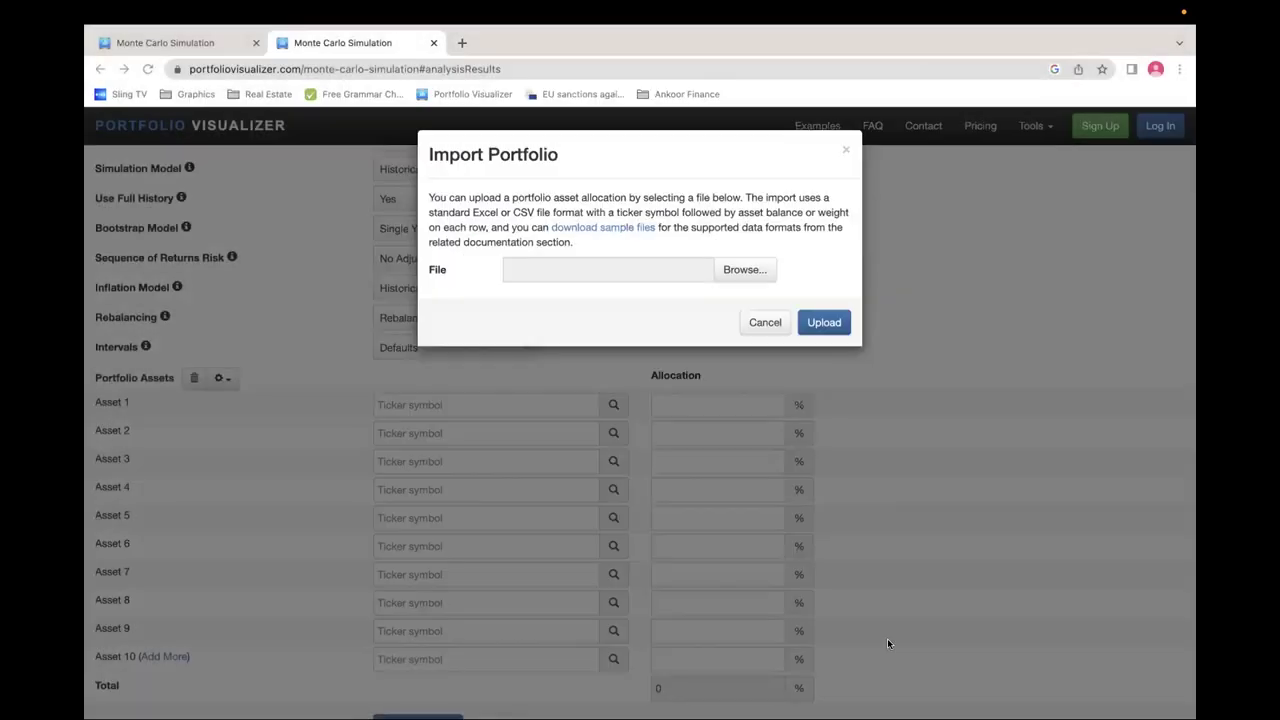
pyautogui.click(823, 322)
# Review the imported ETF tickers and their allocations, and run the Monte Carlo simulation on them
pyautogui.scroll(-1, 913, 451)
pyautogui.scroll(-1, 913, 451)
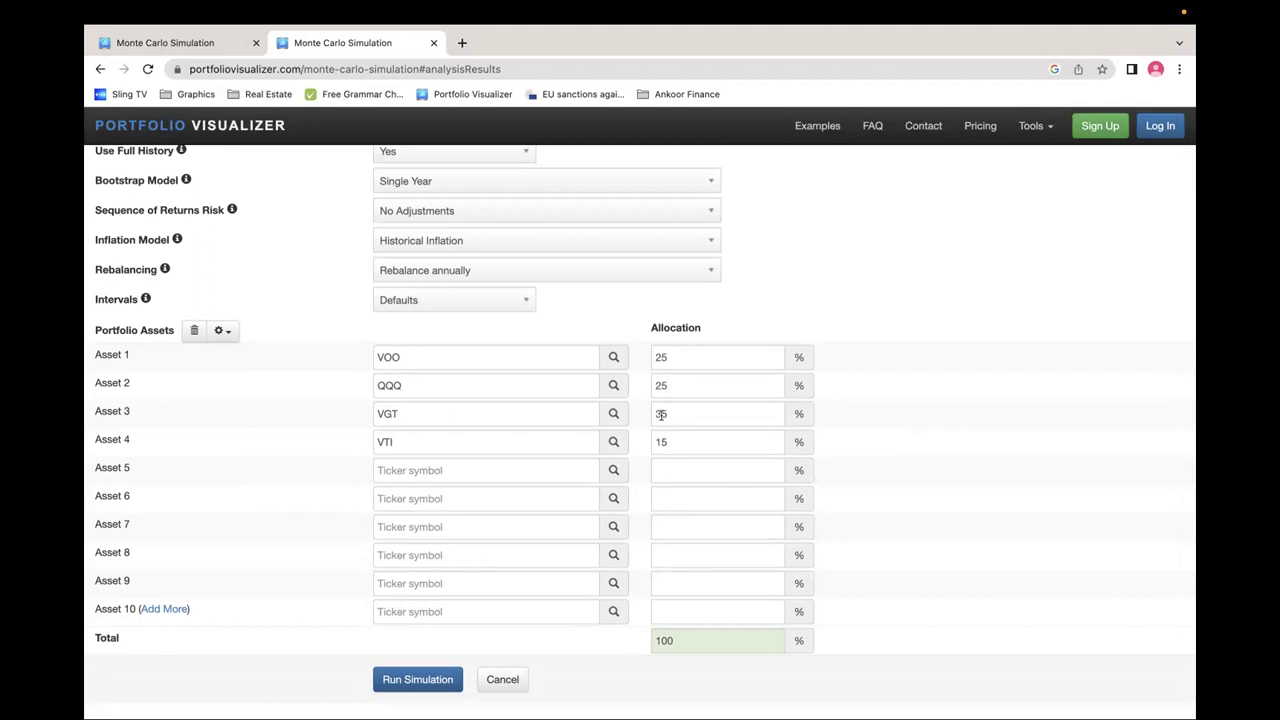
pyautogui.click(393, 441)
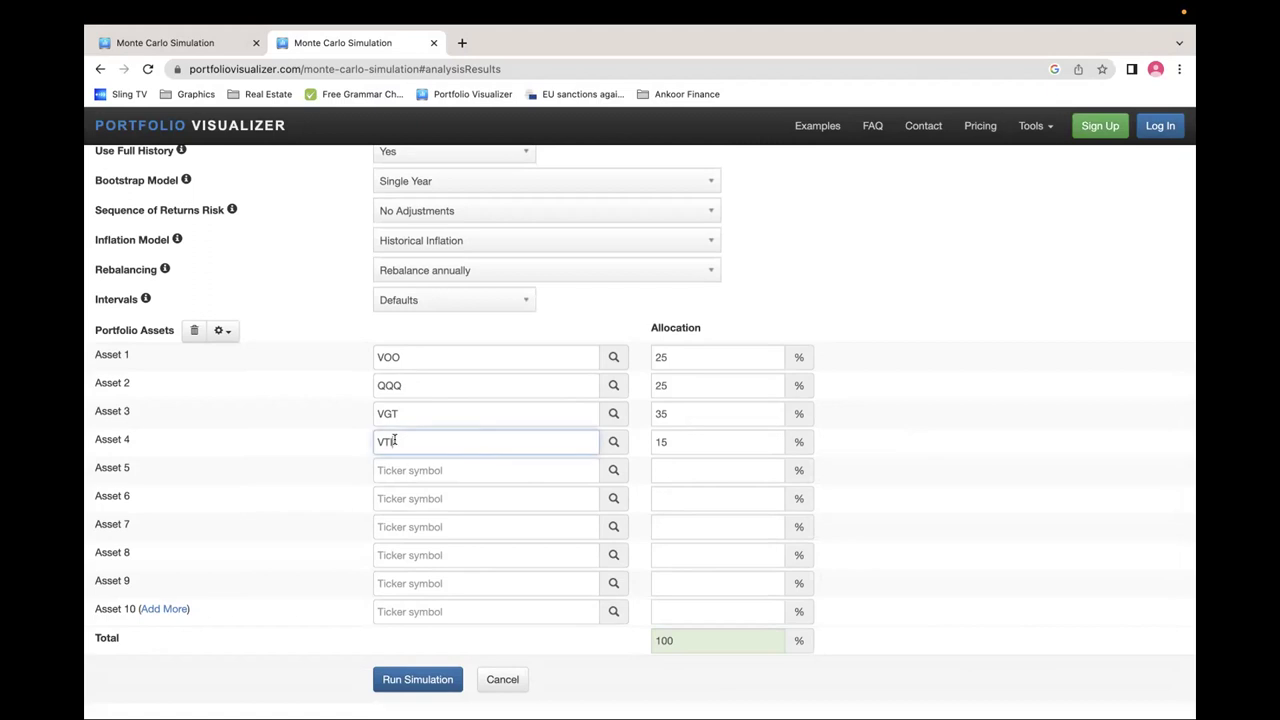
pyautogui.click(310, 438)
pyautogui.click(390, 675)
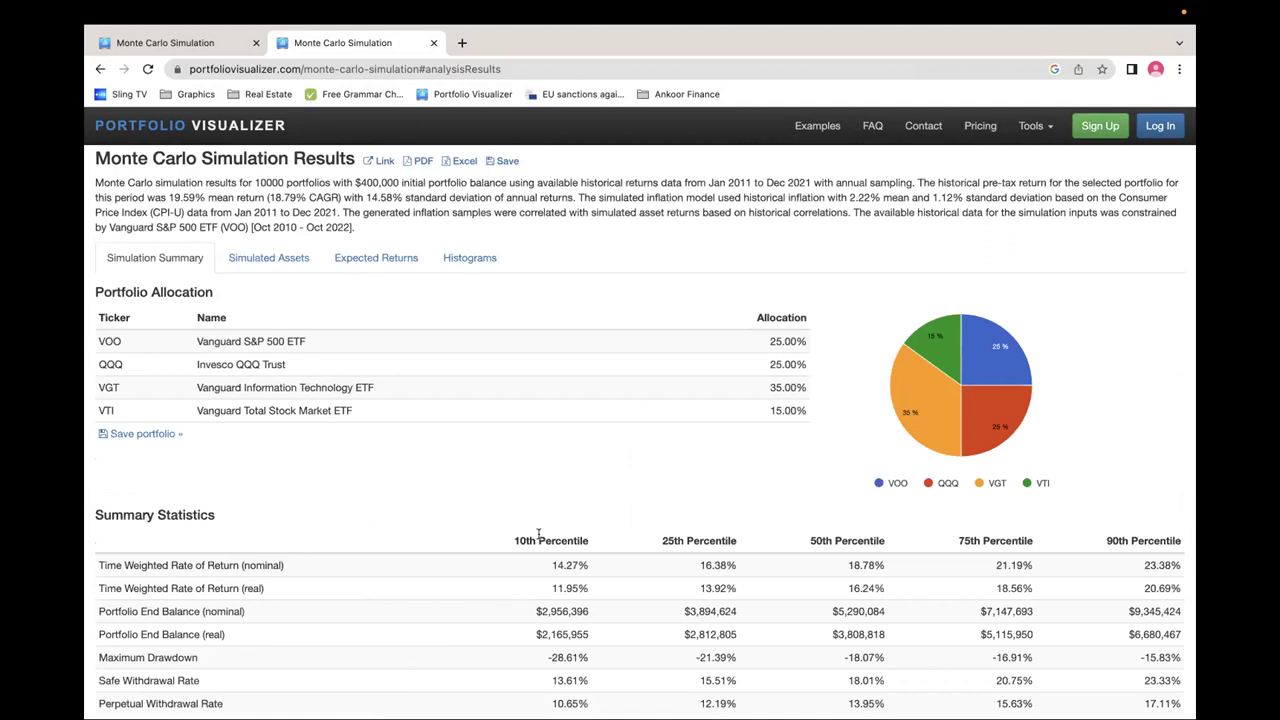
# Check the 50th percentile nominal rate of return and nominal portfolio end balance in the ETF portfolio's summary statistics
pyautogui.scroll(-1, 538, 535)
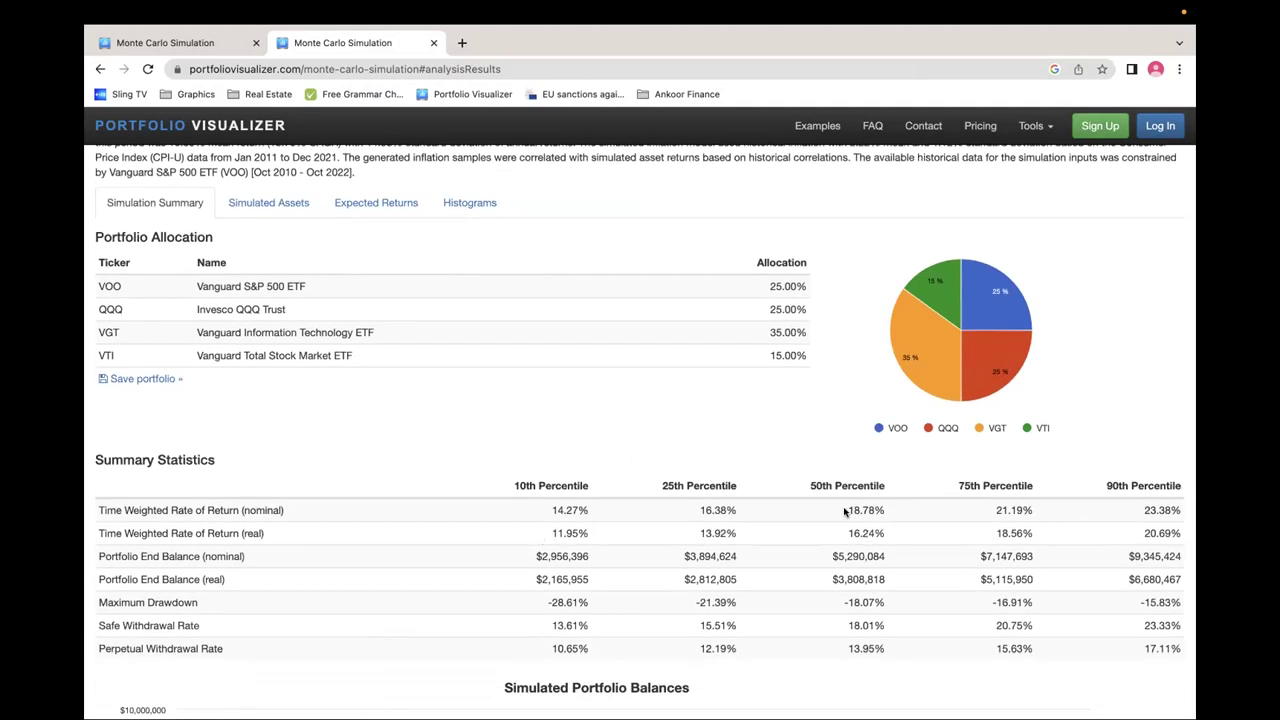
pyautogui.moveTo(846, 511); pyautogui.dragTo(898, 518)
pyautogui.moveTo(886, 557); pyautogui.dragTo(826, 559)
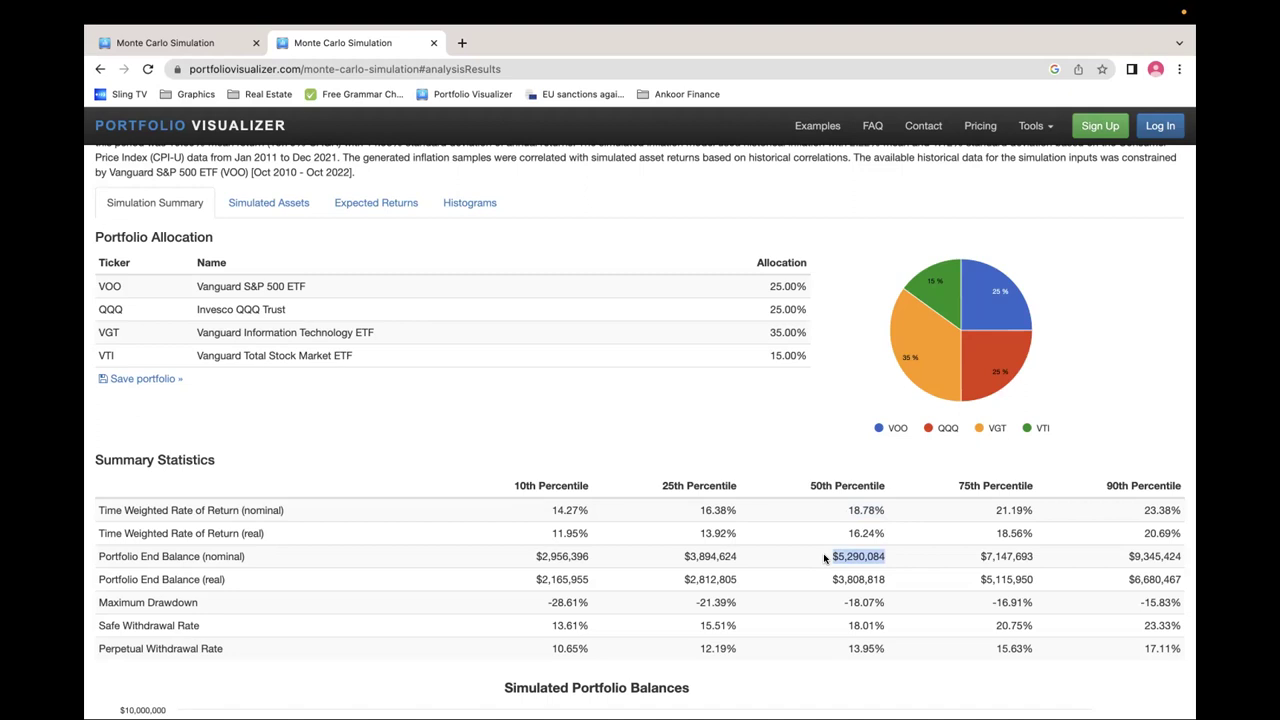
pyautogui.scroll(-1, 824, 558)
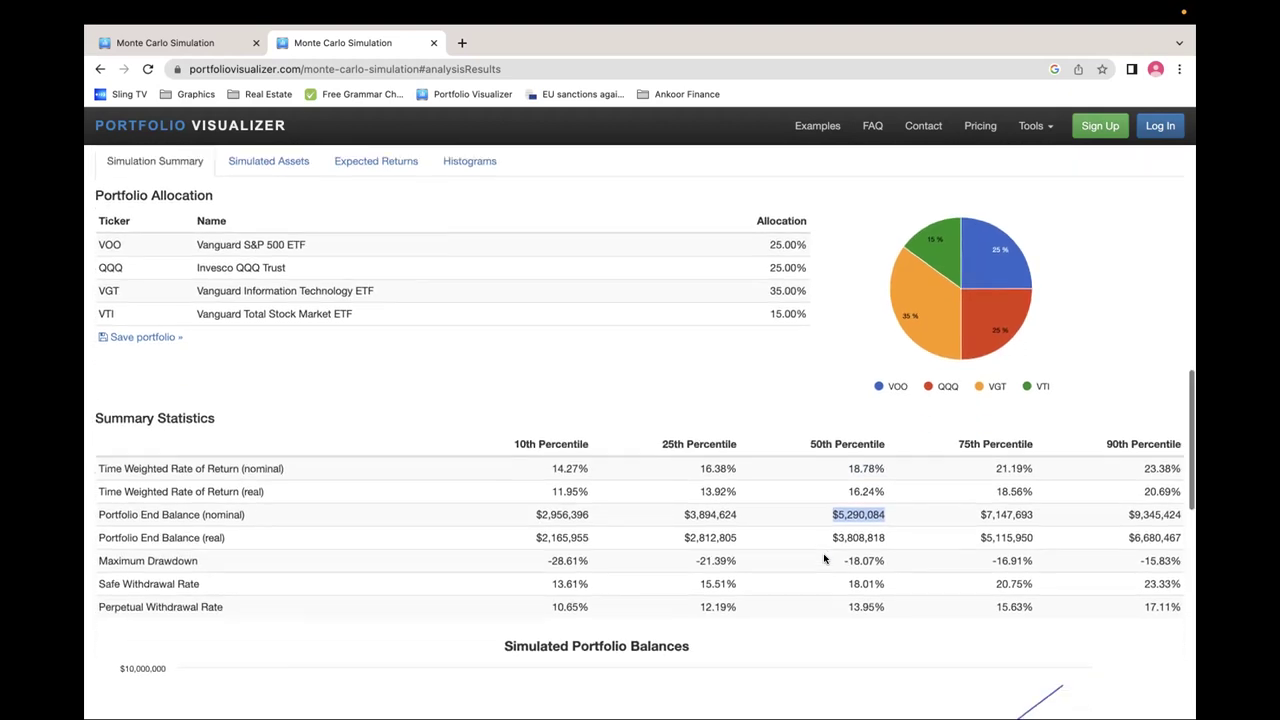
# Replace the portfolio assets by importing the allocation from Investopedia.csv
pyautogui.scroll(4, 824, 558)
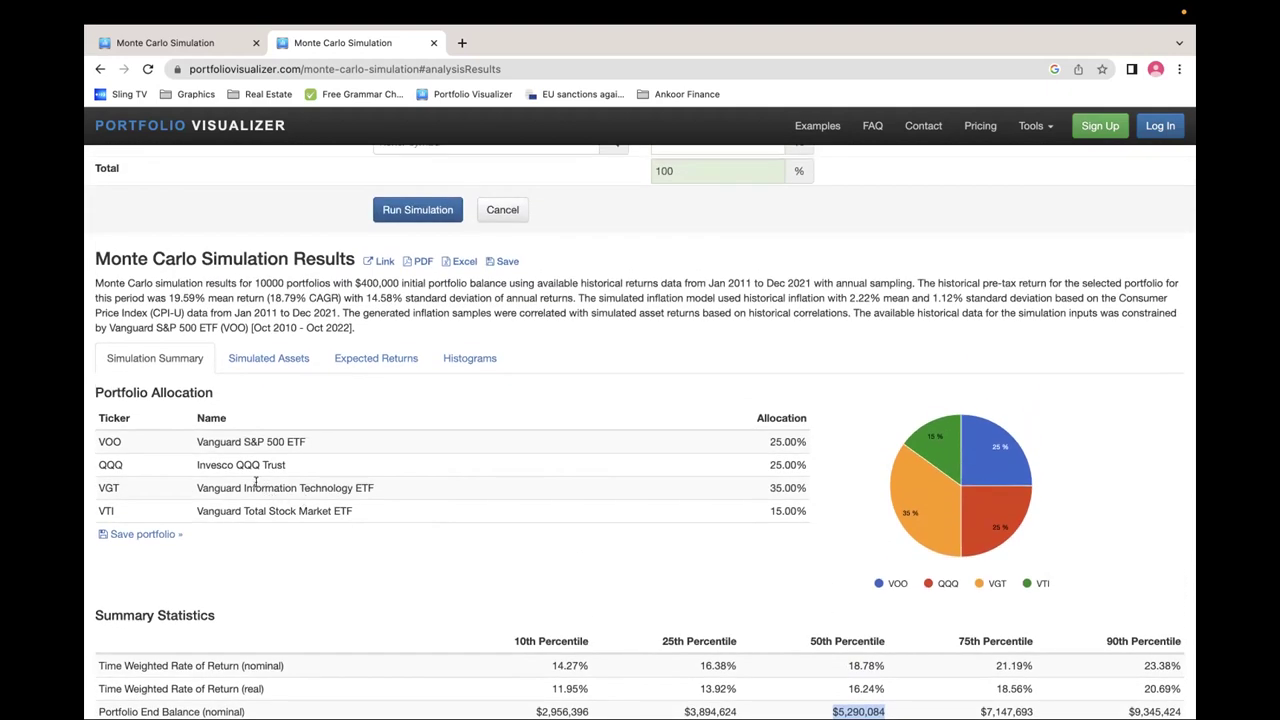
pyautogui.scroll(10, 602, 500)
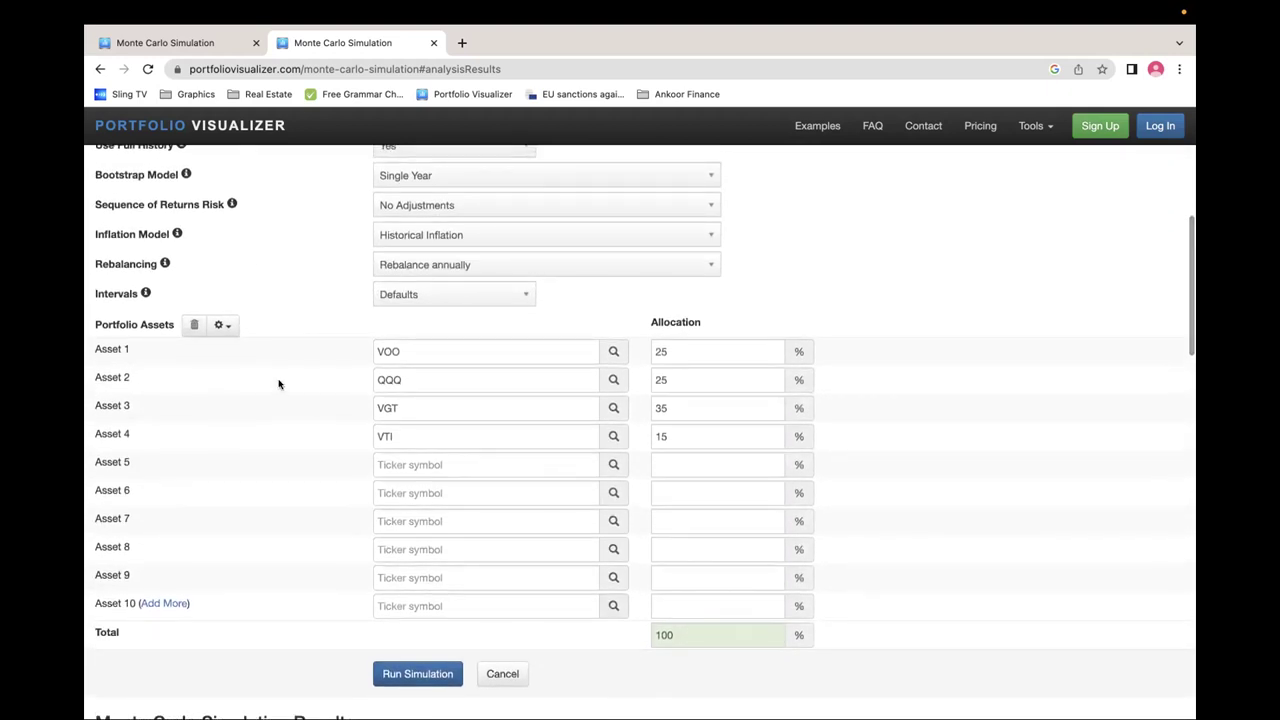
pyautogui.click(226, 328)
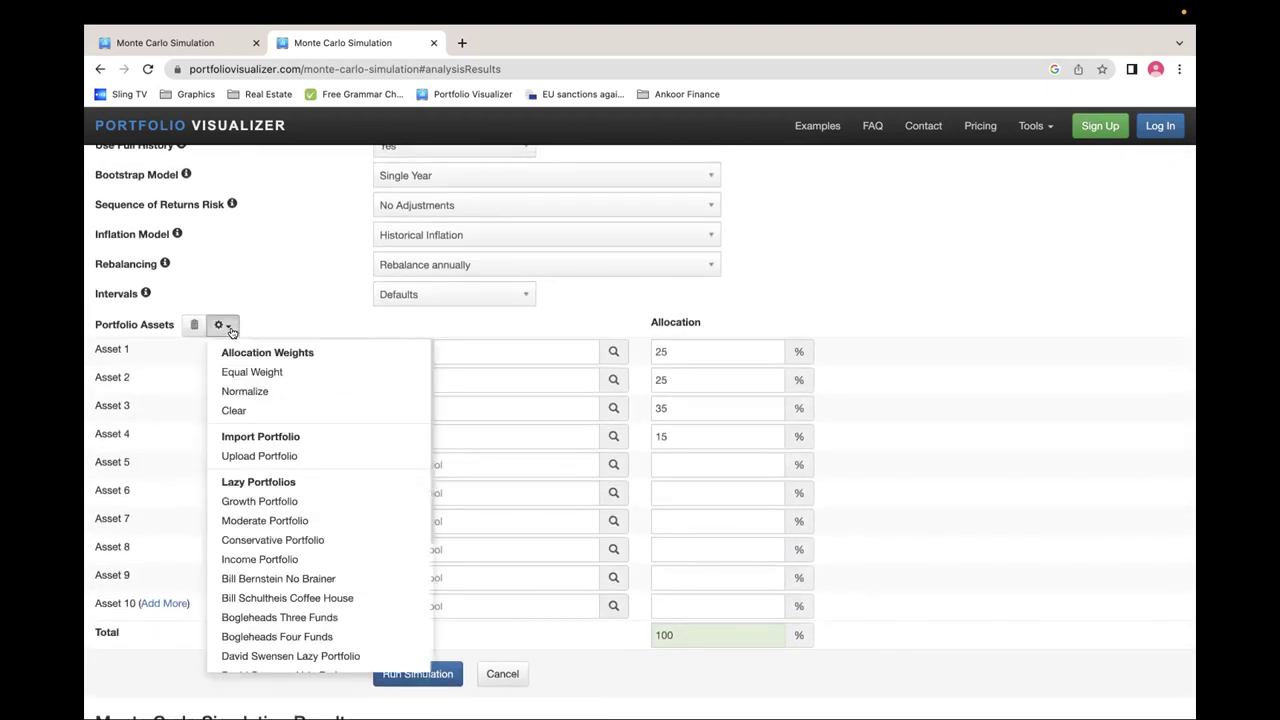
pyautogui.click(276, 456)
pyautogui.click(746, 270)
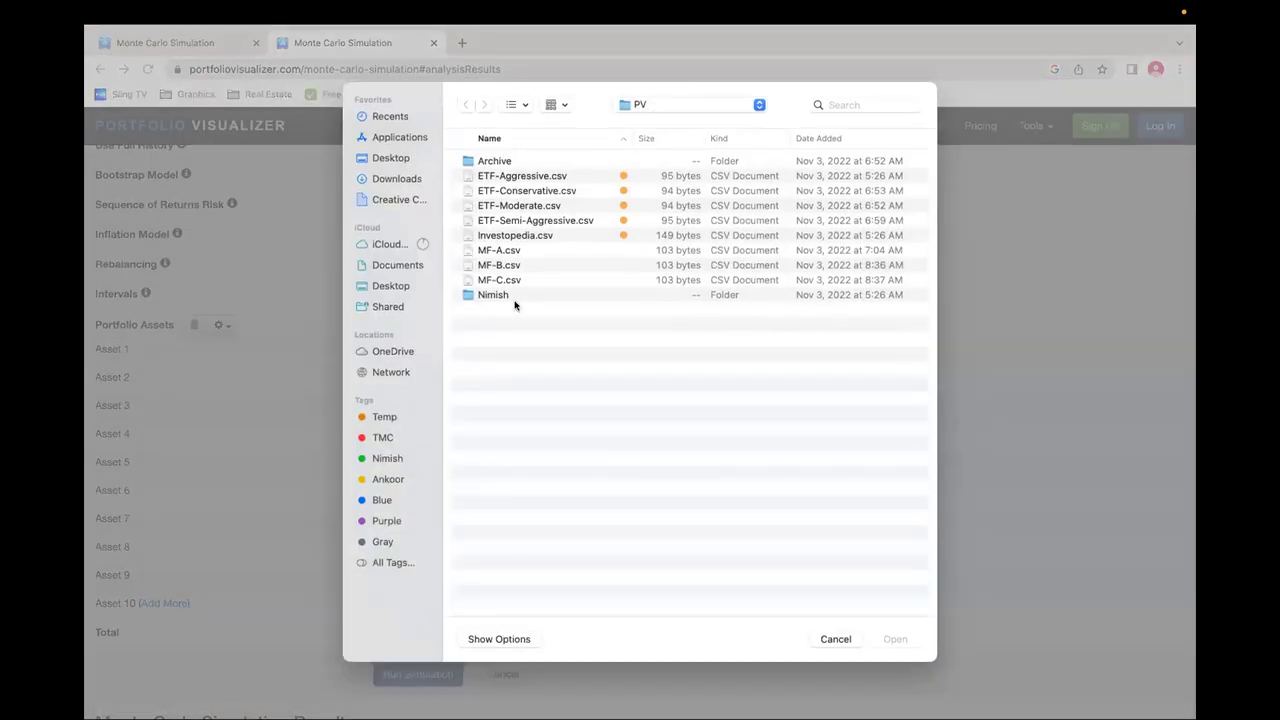
pyautogui.doubleClick(507, 237)
pyautogui.click(824, 322)
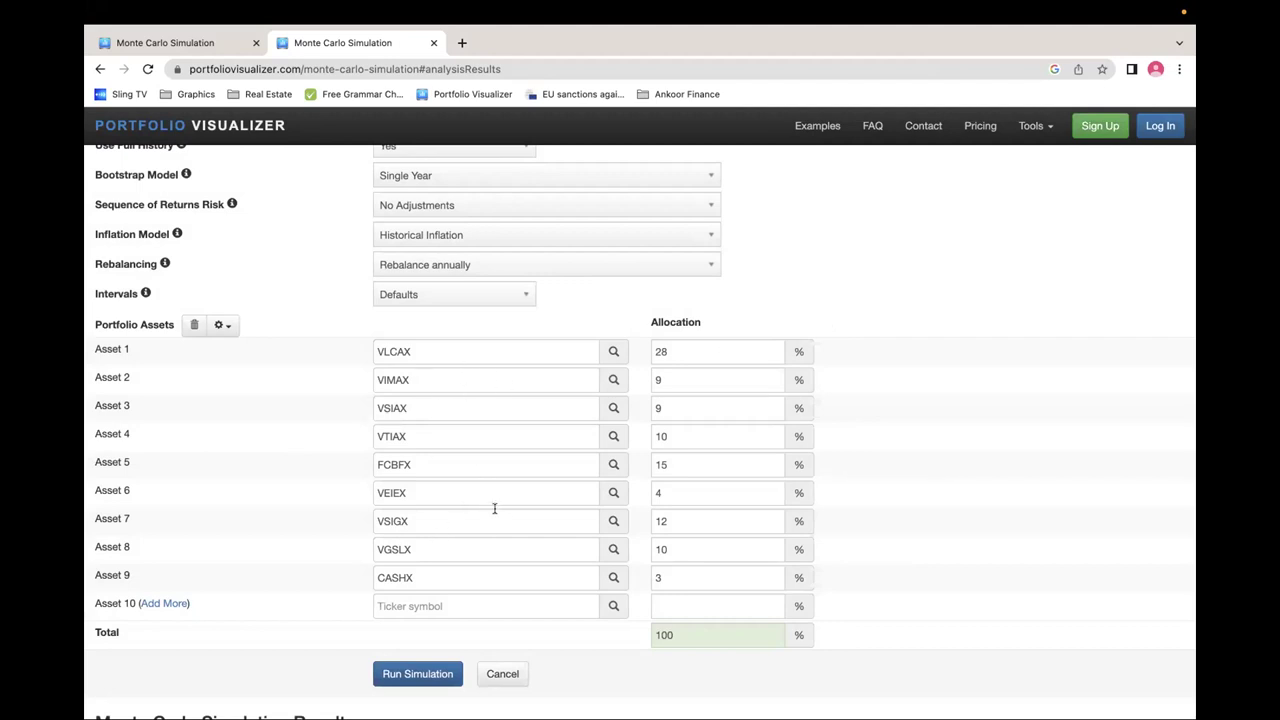
# Check the fund behind the Asset 8 ticker and run the simulation on the imported nine-asset portfolio
pyautogui.scroll(-1, 965, 477)
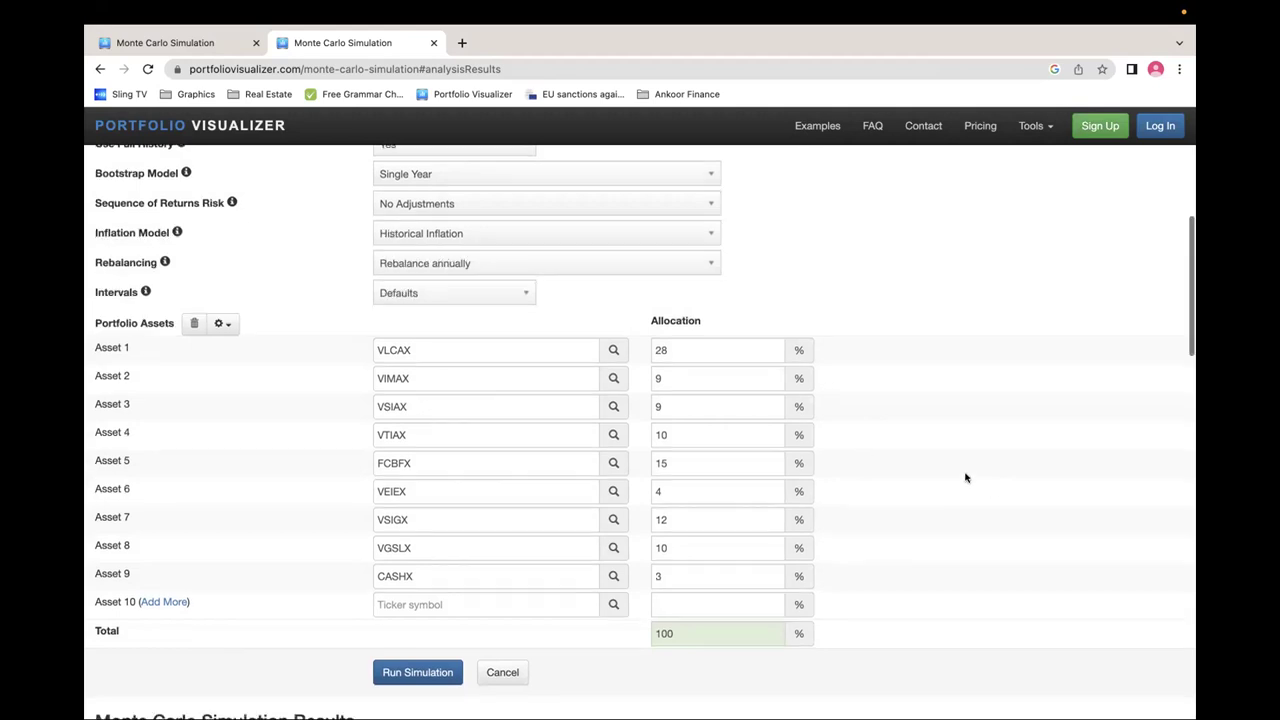
pyautogui.scroll(1, 965, 477)
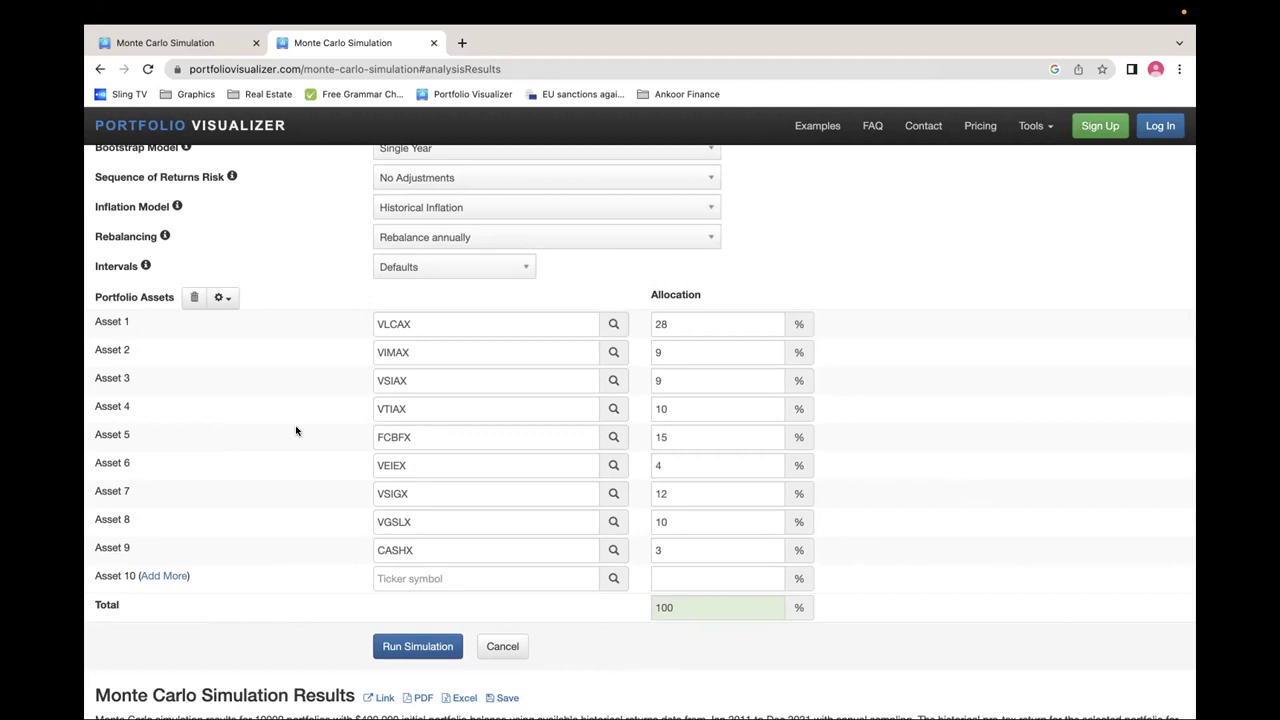
pyautogui.click(397, 521)
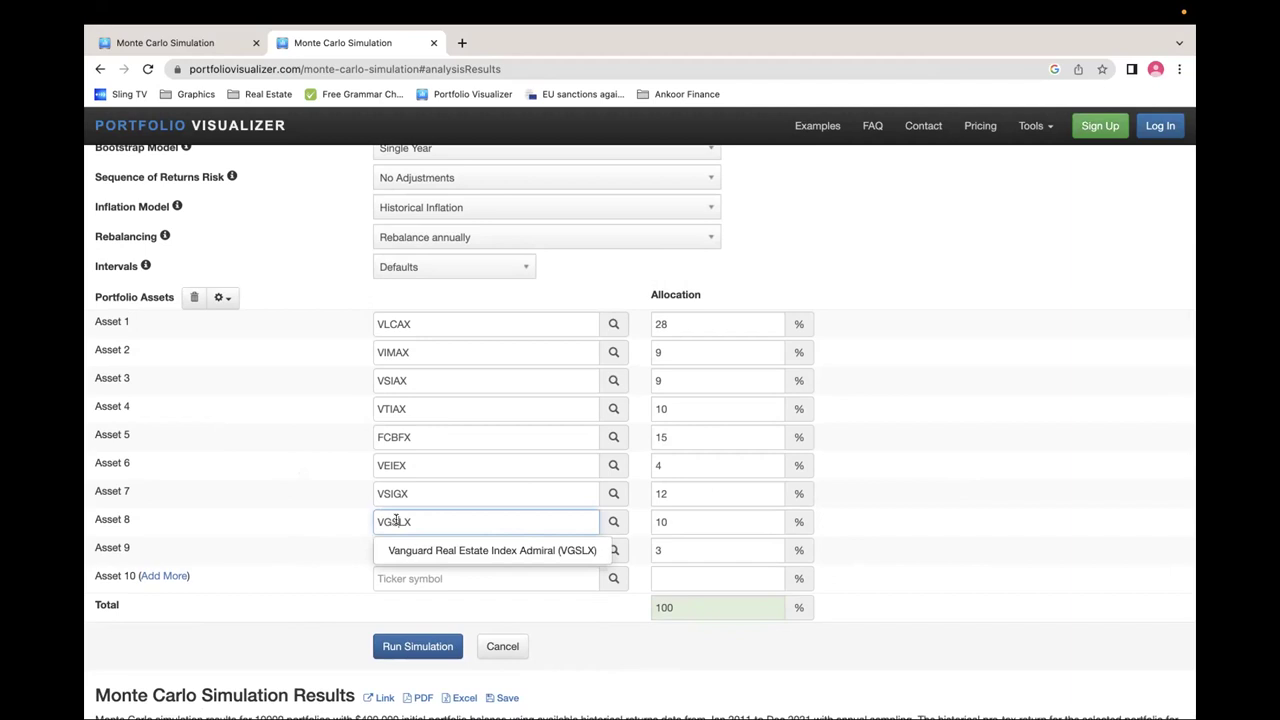
pyautogui.click(329, 520)
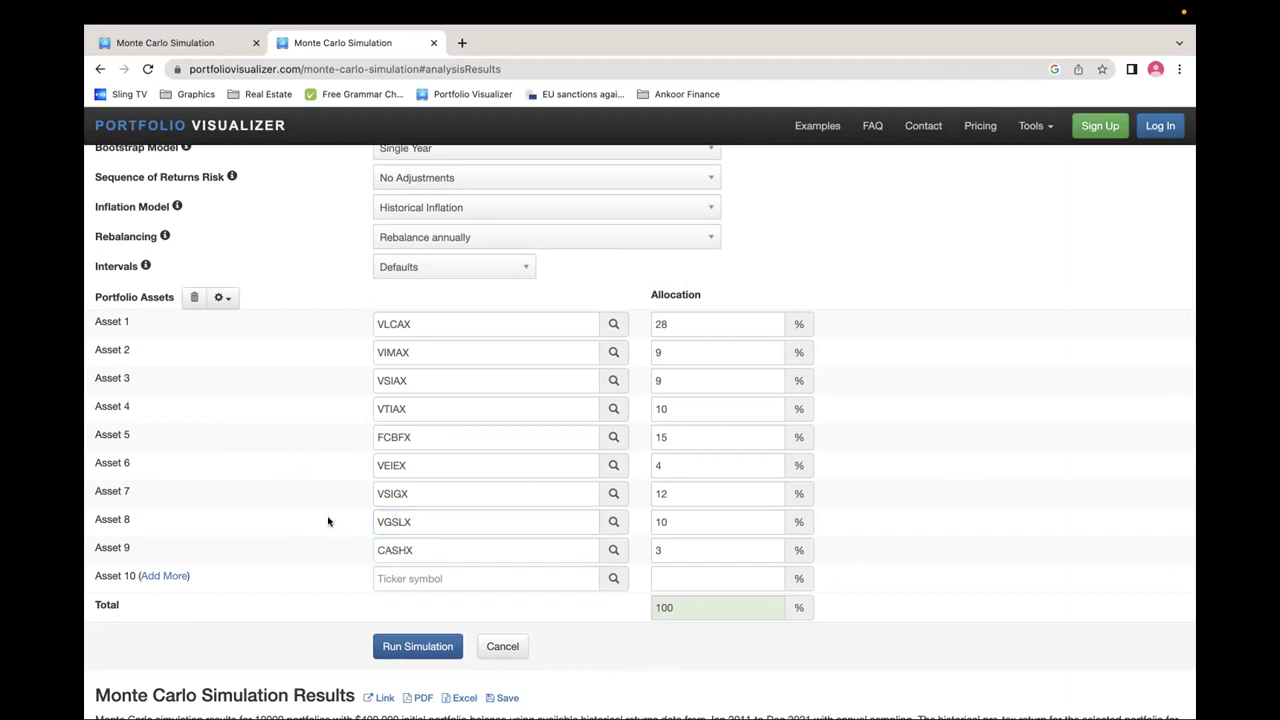
pyautogui.click(395, 647)
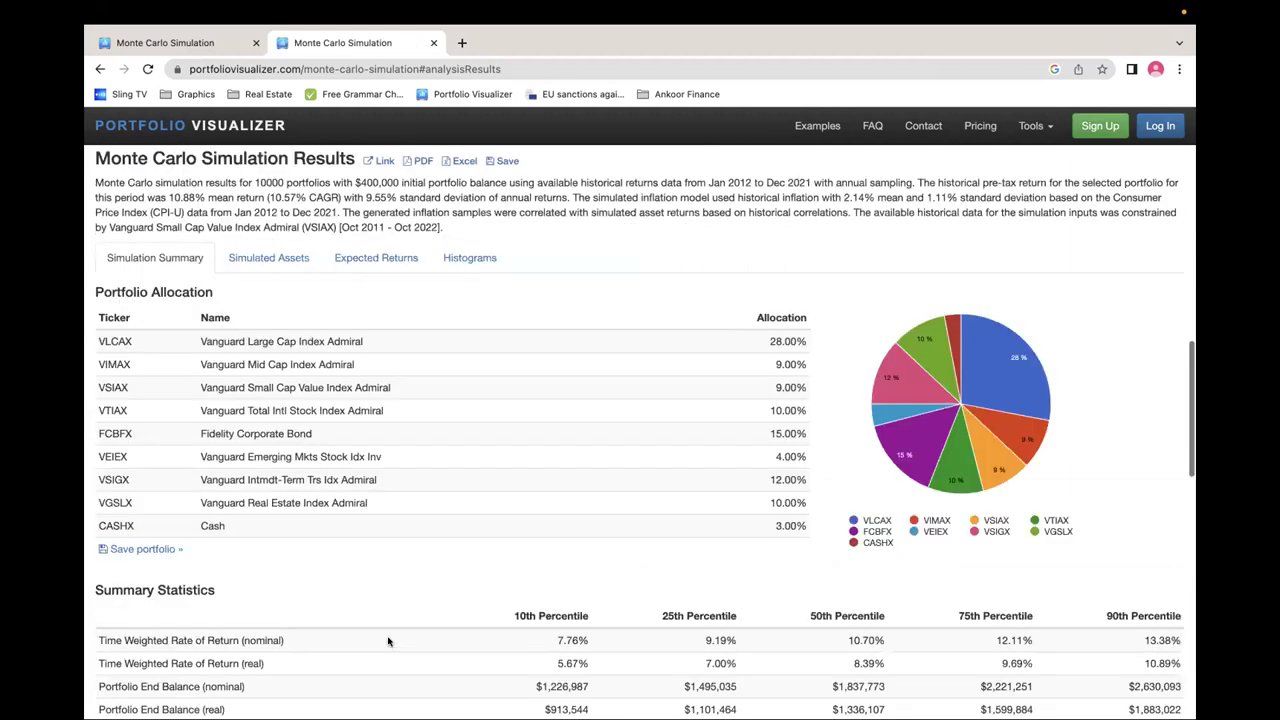
# Check the 50th percentile nominal portfolio end balance for the nine-asset portfolio
pyautogui.scroll(-3, 397, 478)
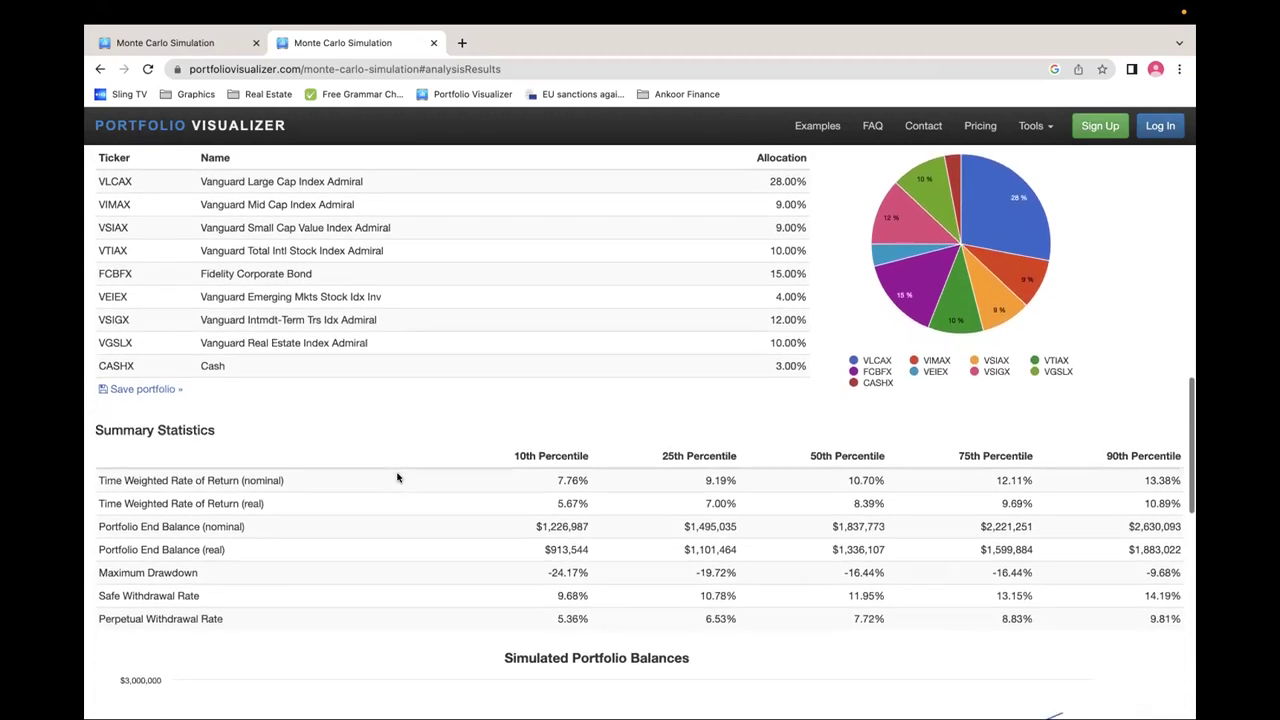
pyautogui.moveTo(894, 523); pyautogui.dragTo(796, 522)
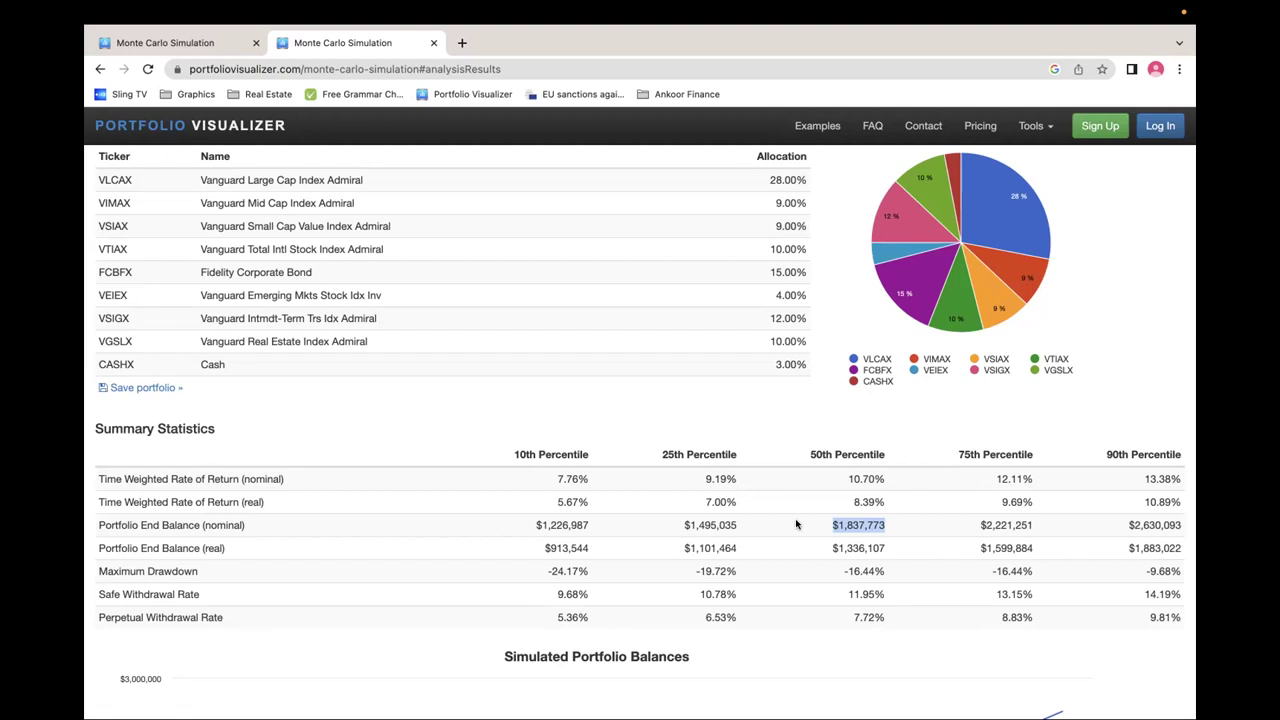
pyautogui.scroll(3, 797, 524)
pyautogui.scroll(-2, 797, 524)
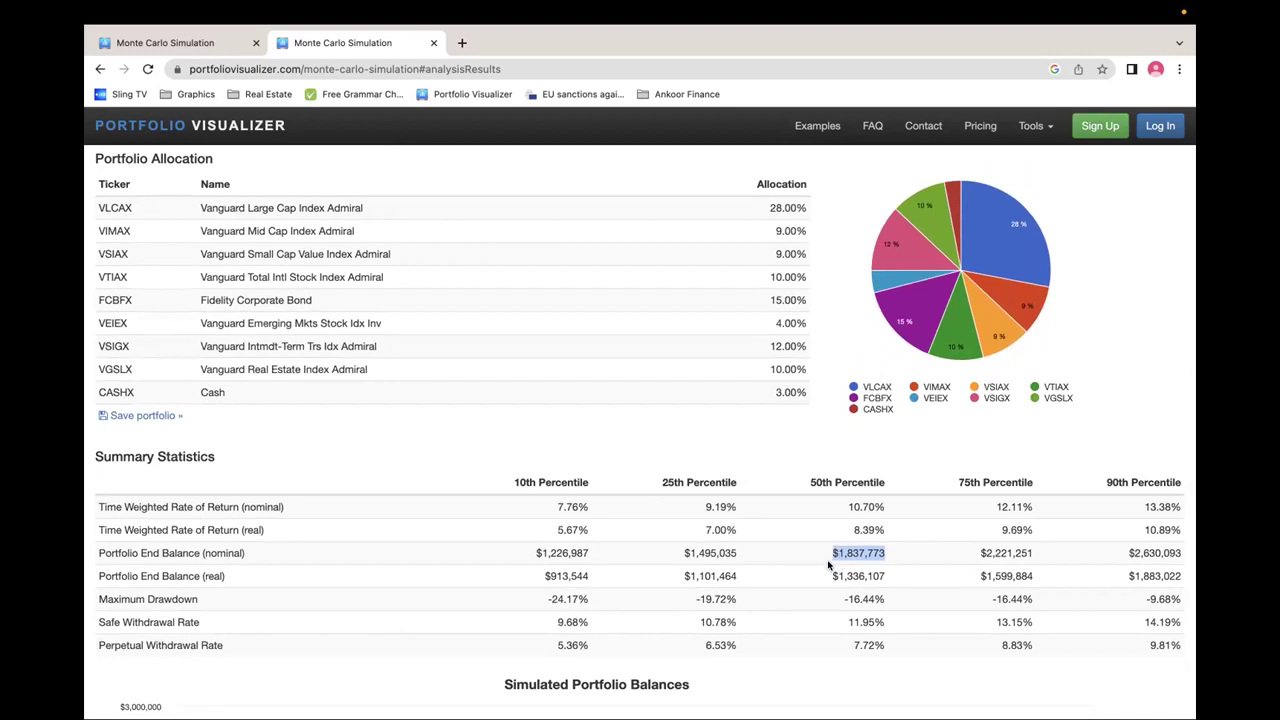
# Examine the Portfolio End Balance histogram for the nine-asset portfolio
pyautogui.scroll(3, 838, 553)
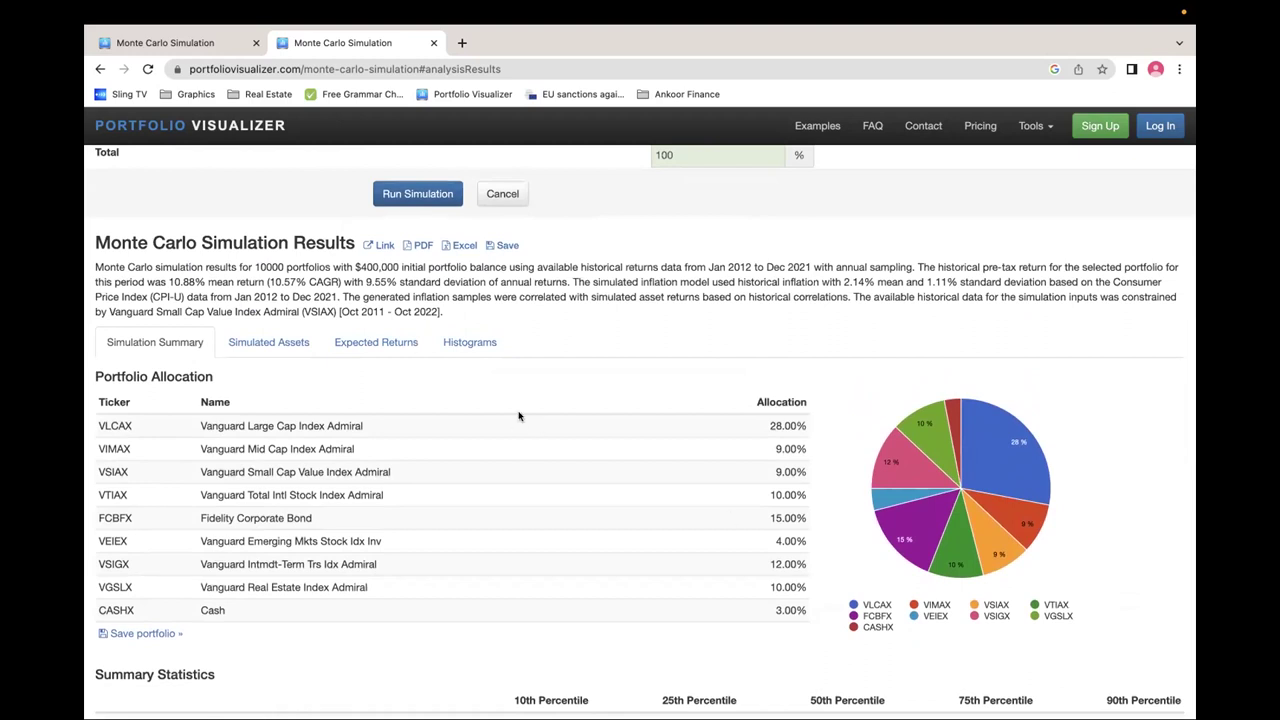
pyautogui.click(469, 346)
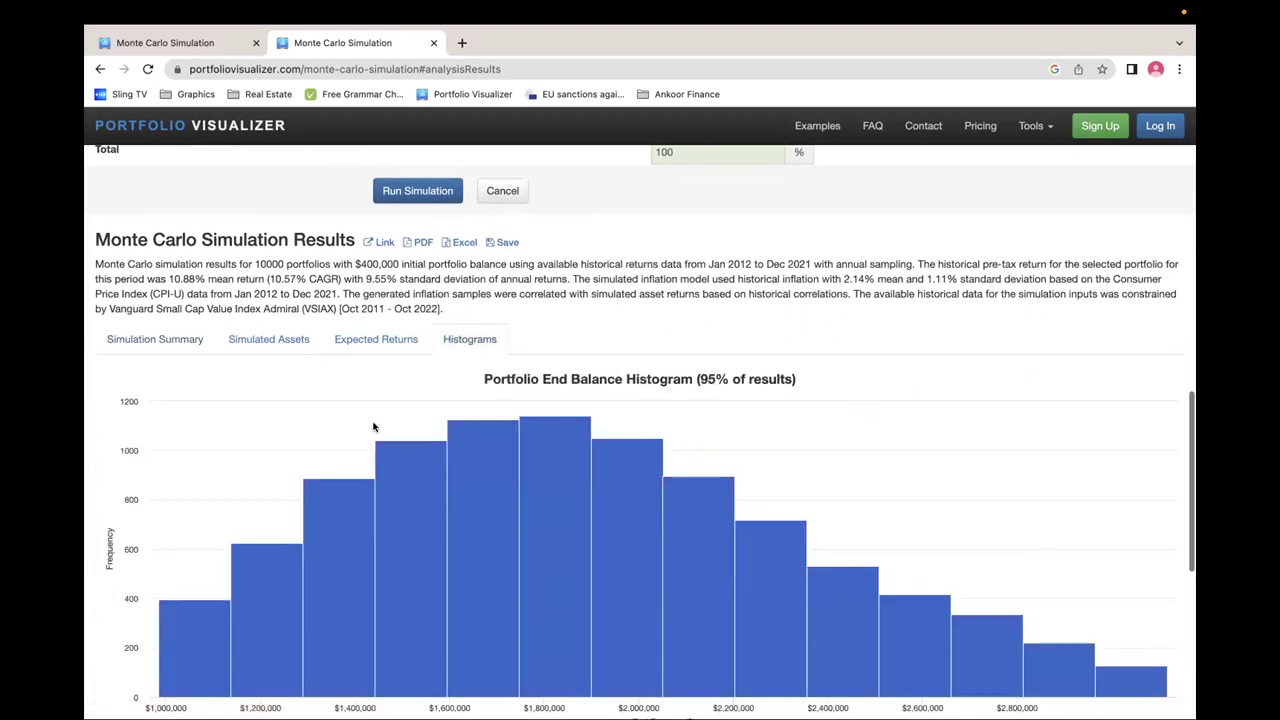
pyautogui.scroll(-1, 372, 423)
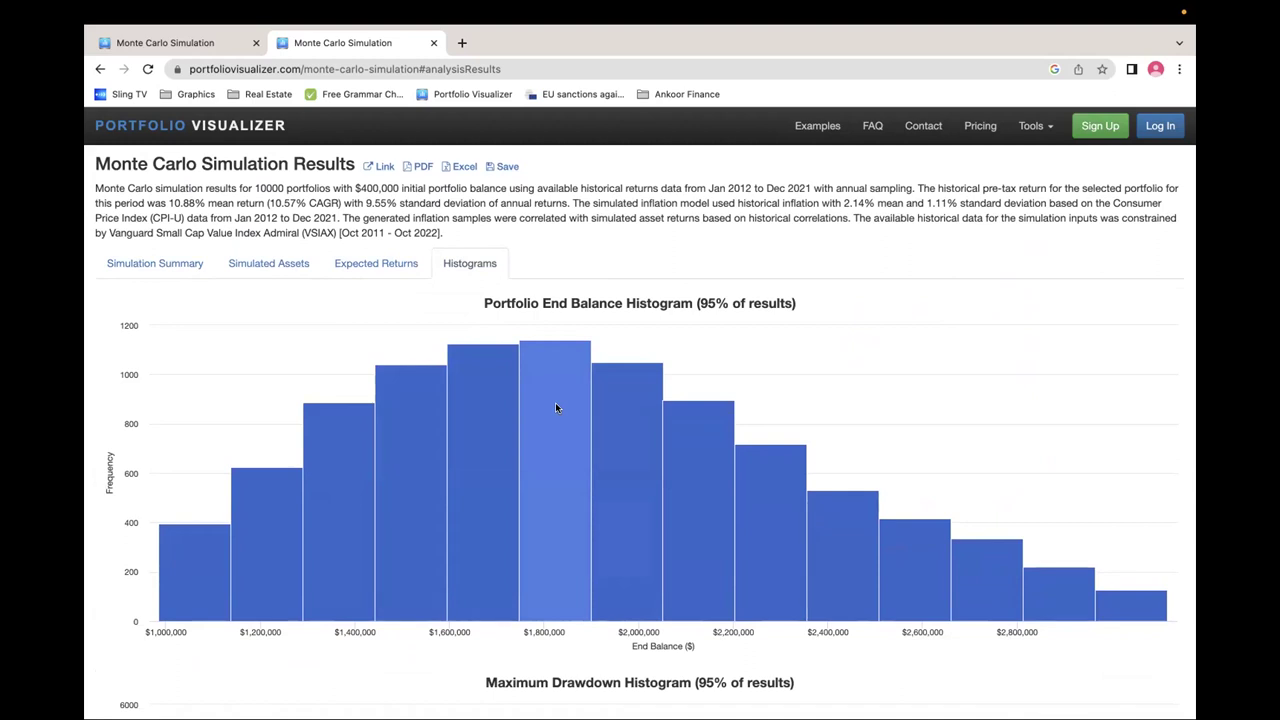
# Replace the portfolio assets by importing the allocation from MF-A.csv
pyautogui.click(122, 264)
pyautogui.scroll(10, 370, 336)
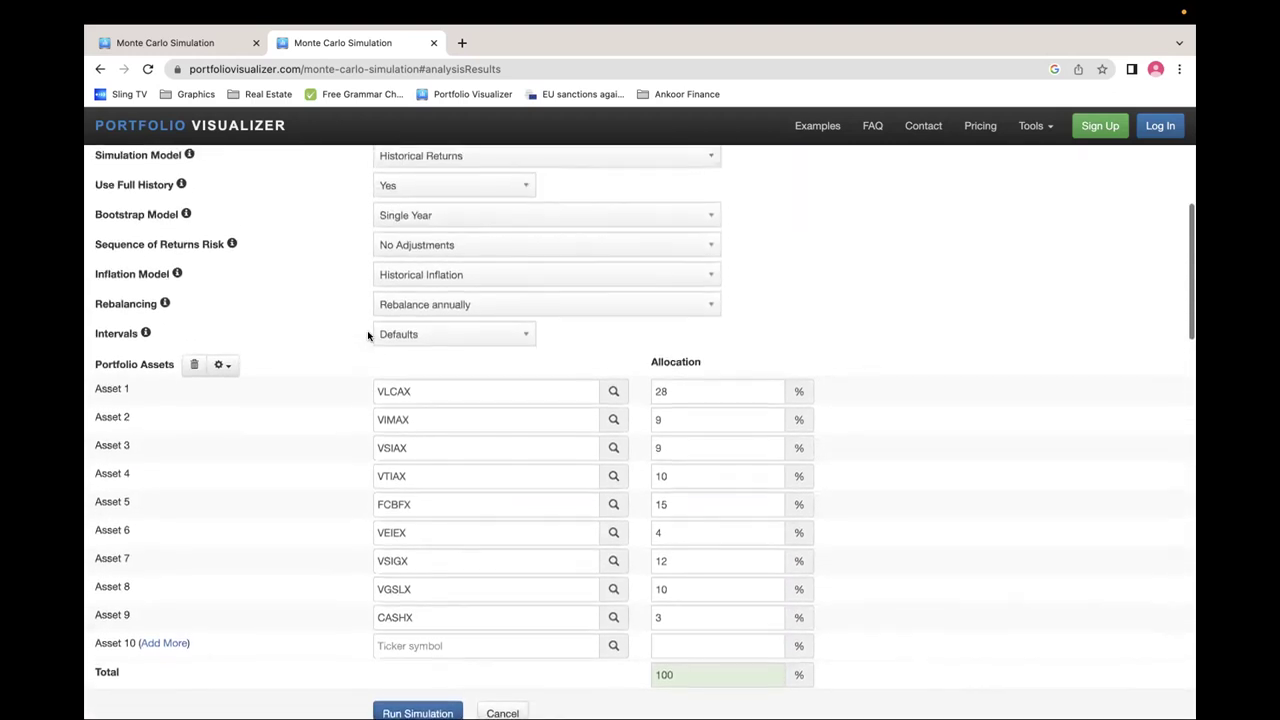
pyautogui.click(222, 366)
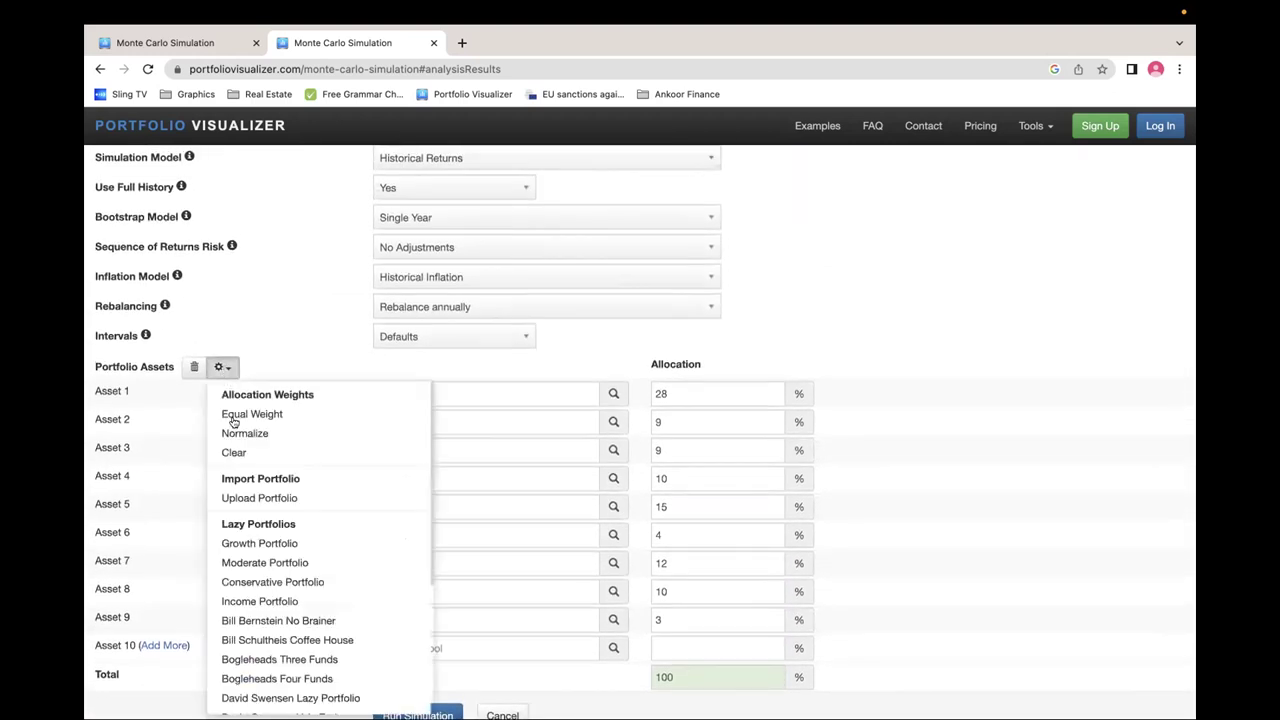
pyautogui.click(256, 498)
pyautogui.click(743, 271)
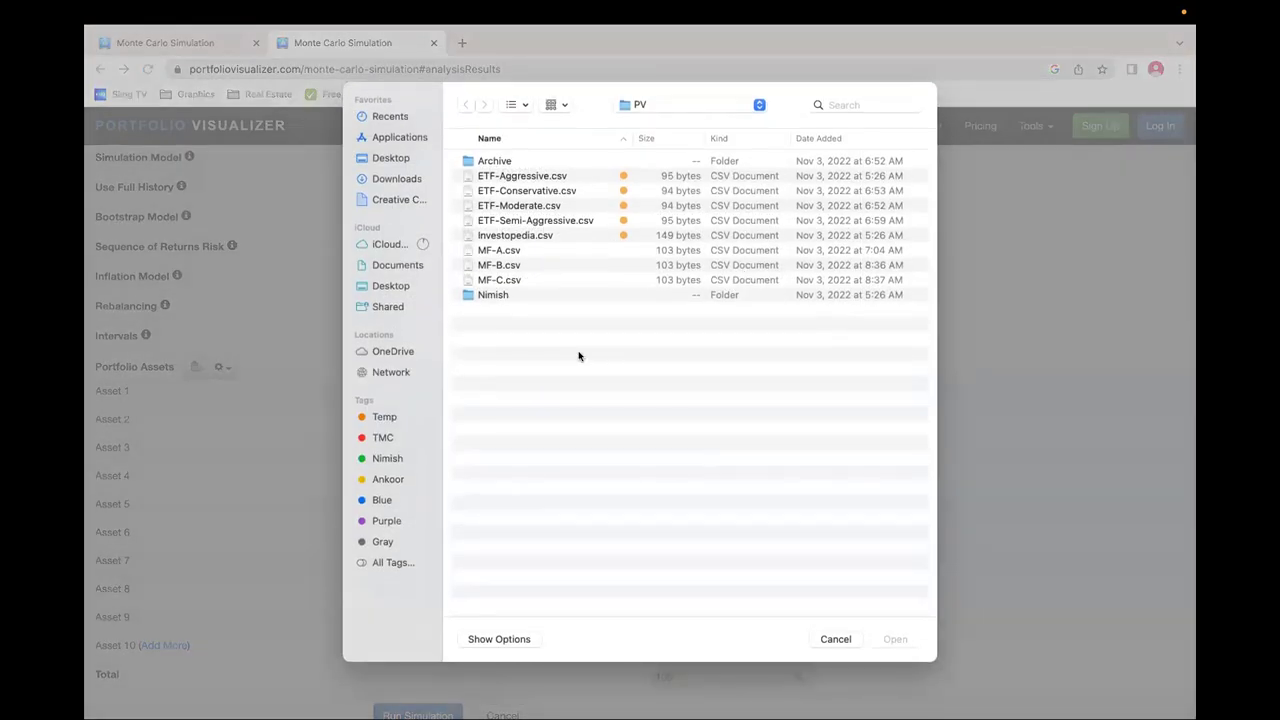
pyautogui.doubleClick(512, 252)
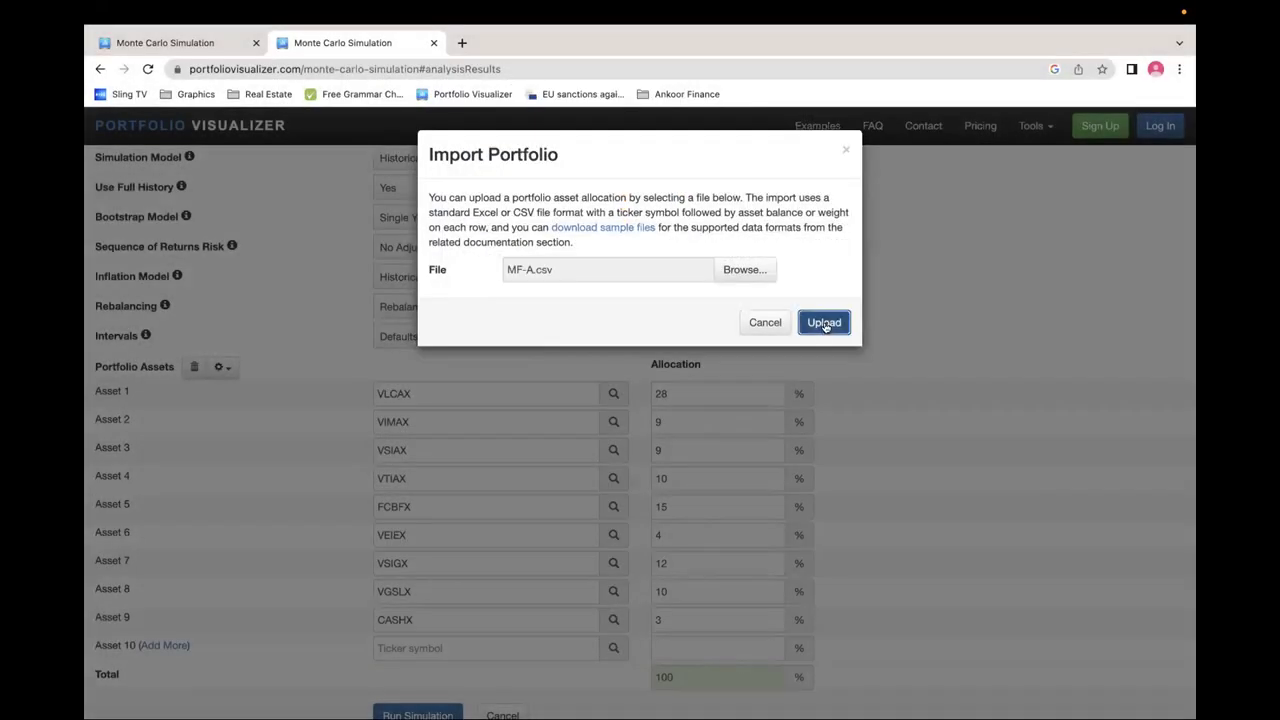
pyautogui.click(824, 323)
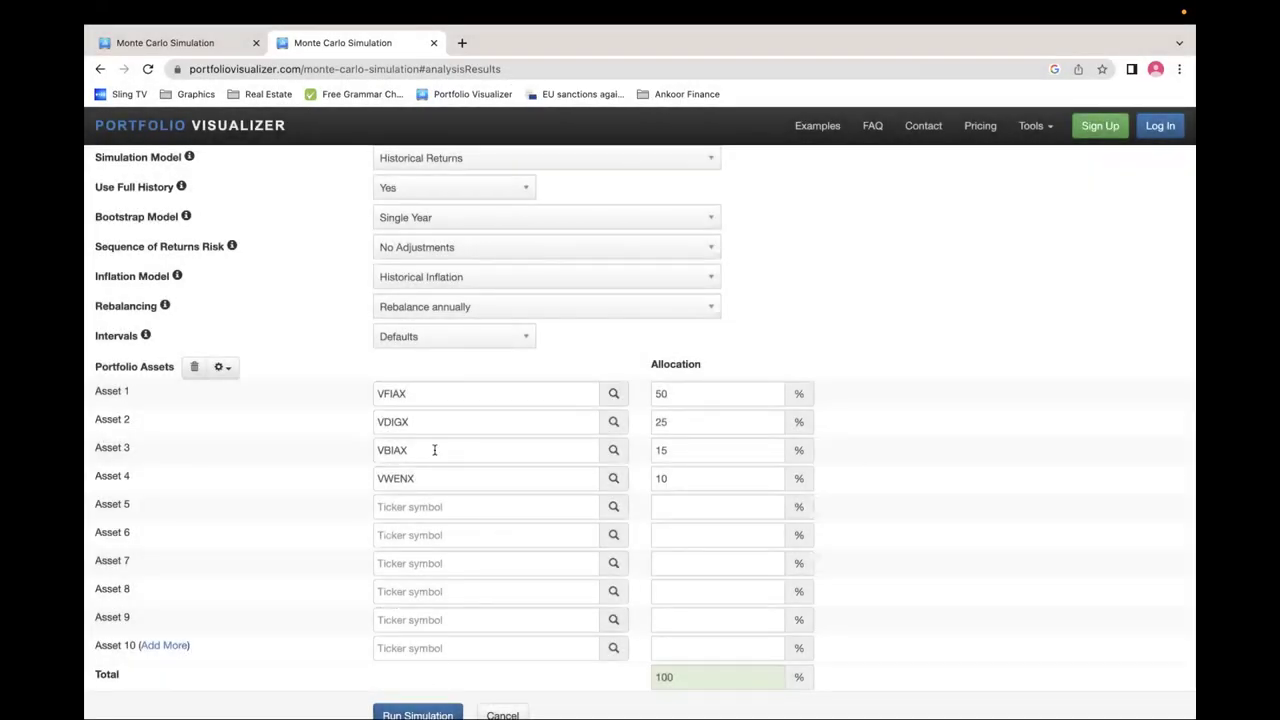
# Run the simulation on the imported four-fund portfolio and check its 50th percentile nominal portfolio end balance
pyautogui.scroll(-2, 331, 446)
pyautogui.doubleClick(379, 358)
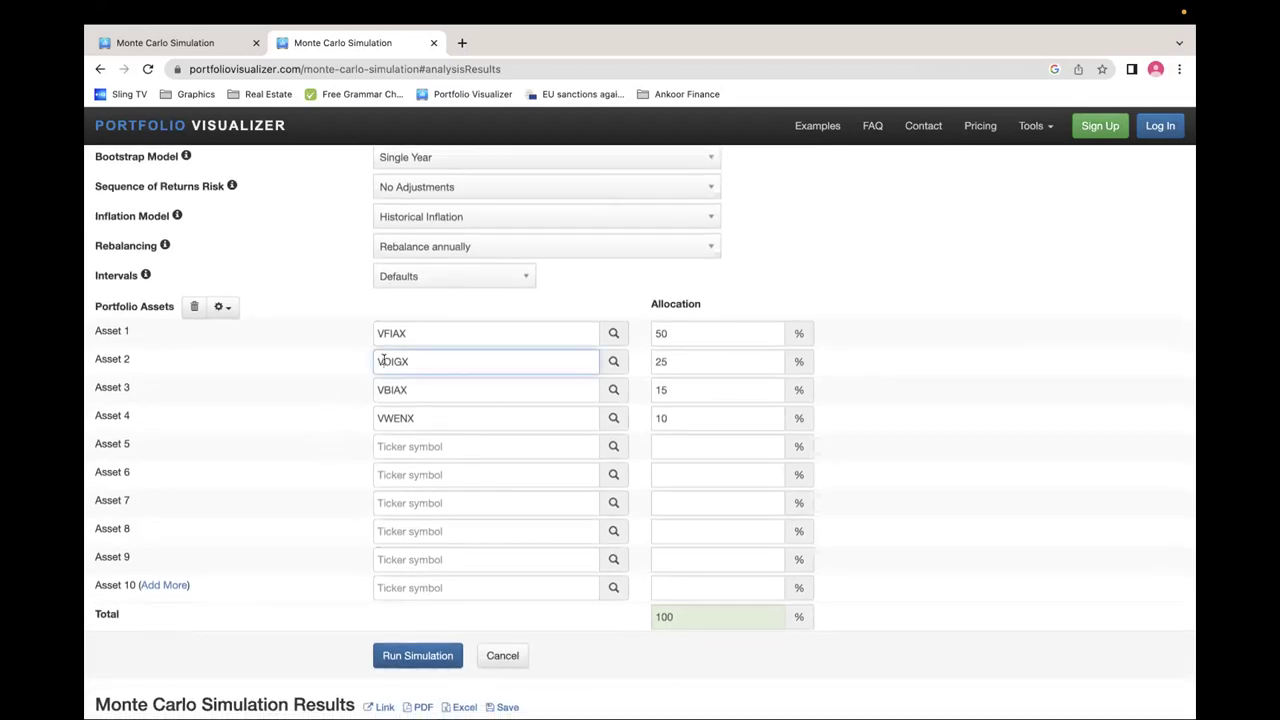
pyautogui.click(332, 415)
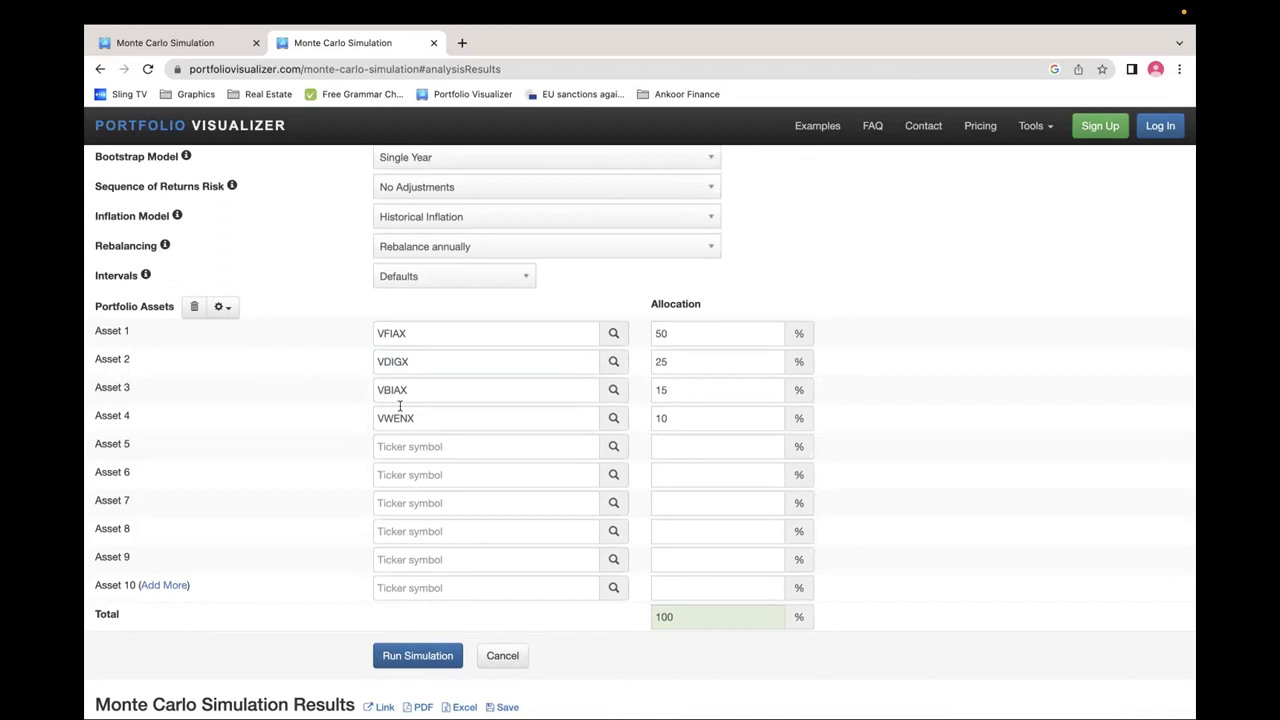
pyautogui.click(418, 656)
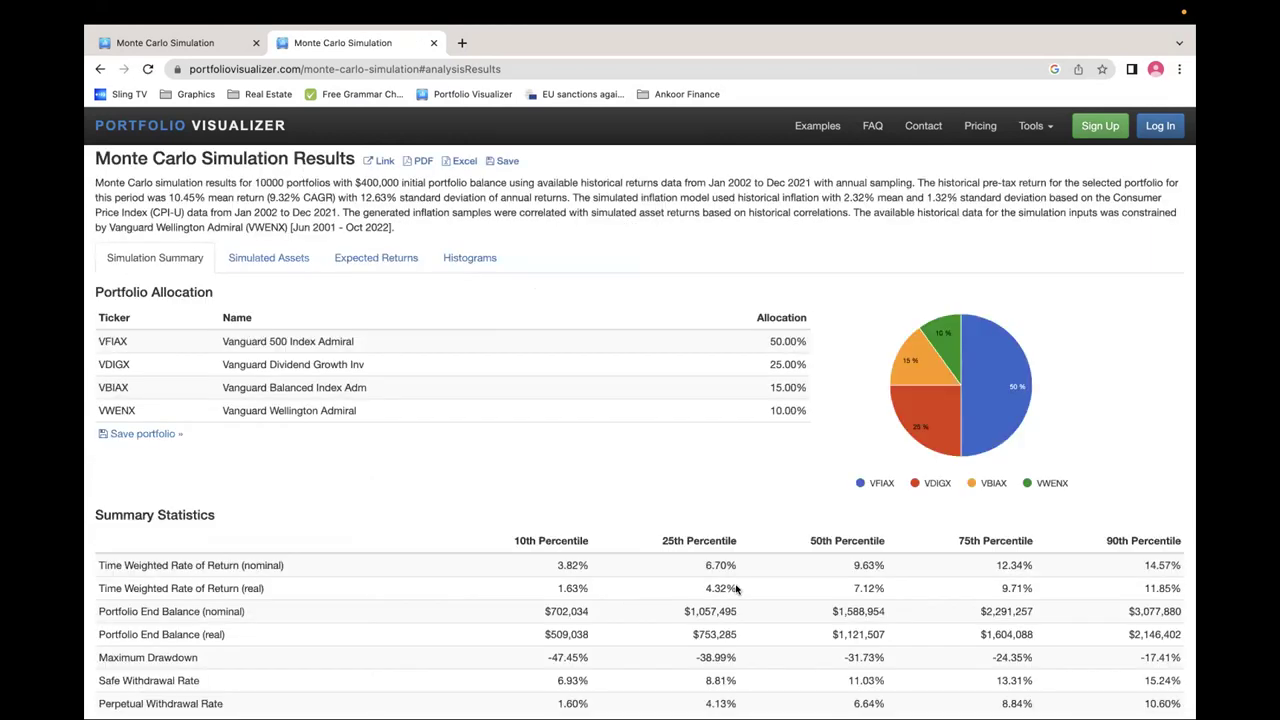
pyautogui.scroll(-2, 736, 590)
pyautogui.moveTo(854, 446); pyautogui.dragTo(824, 494)
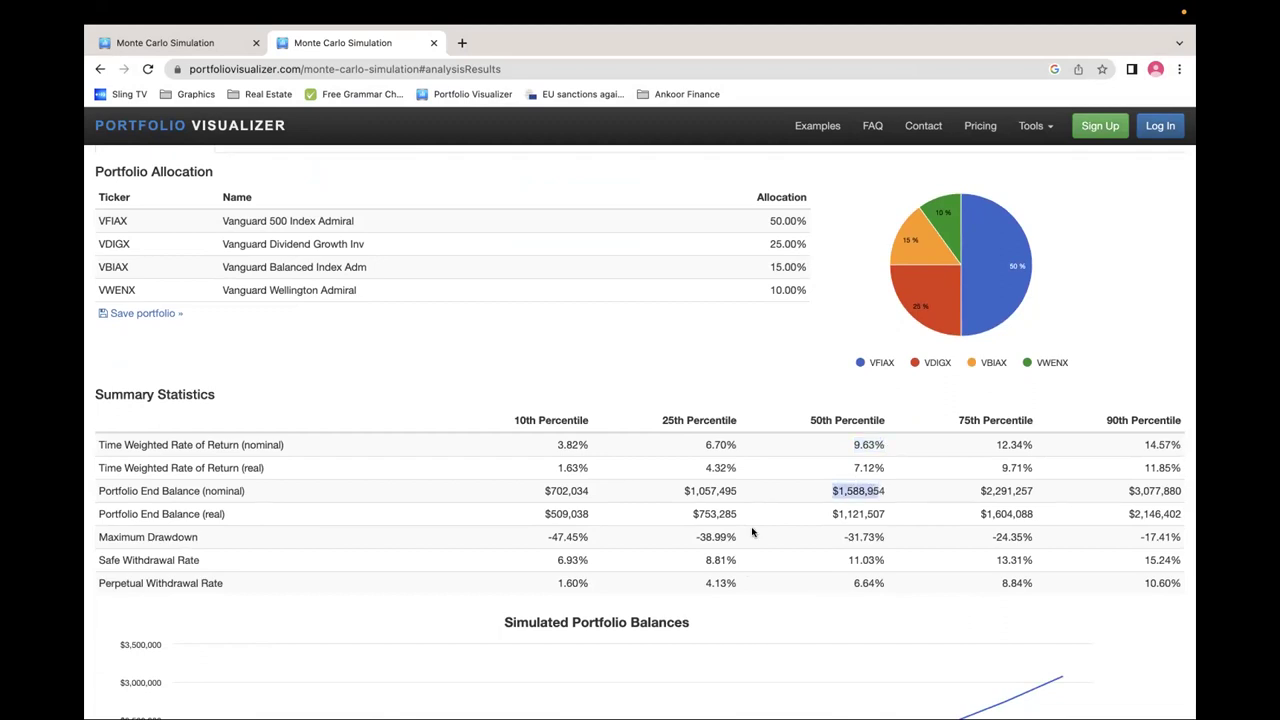
# Replace the portfolio assets by importing the allocation from Stocks-Top.csv in the subfolder of saved portfolios
pyautogui.scroll(5, 752, 532)
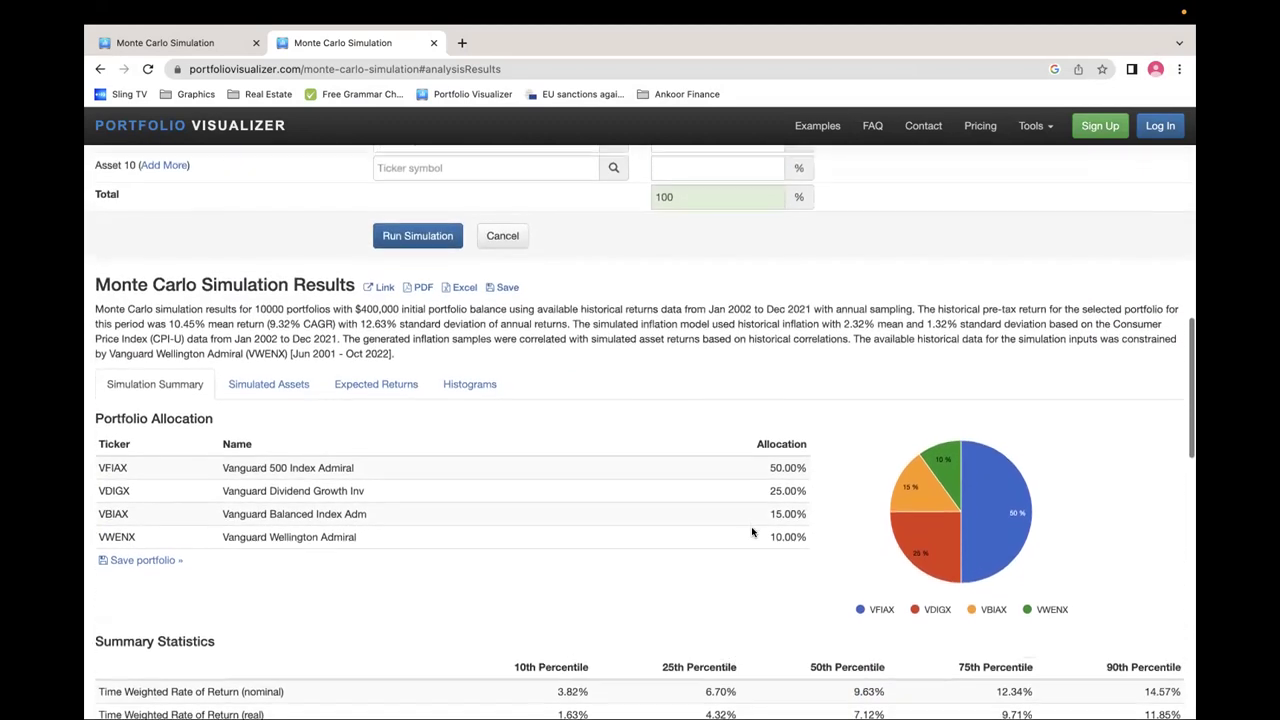
pyautogui.scroll(6, 575, 535)
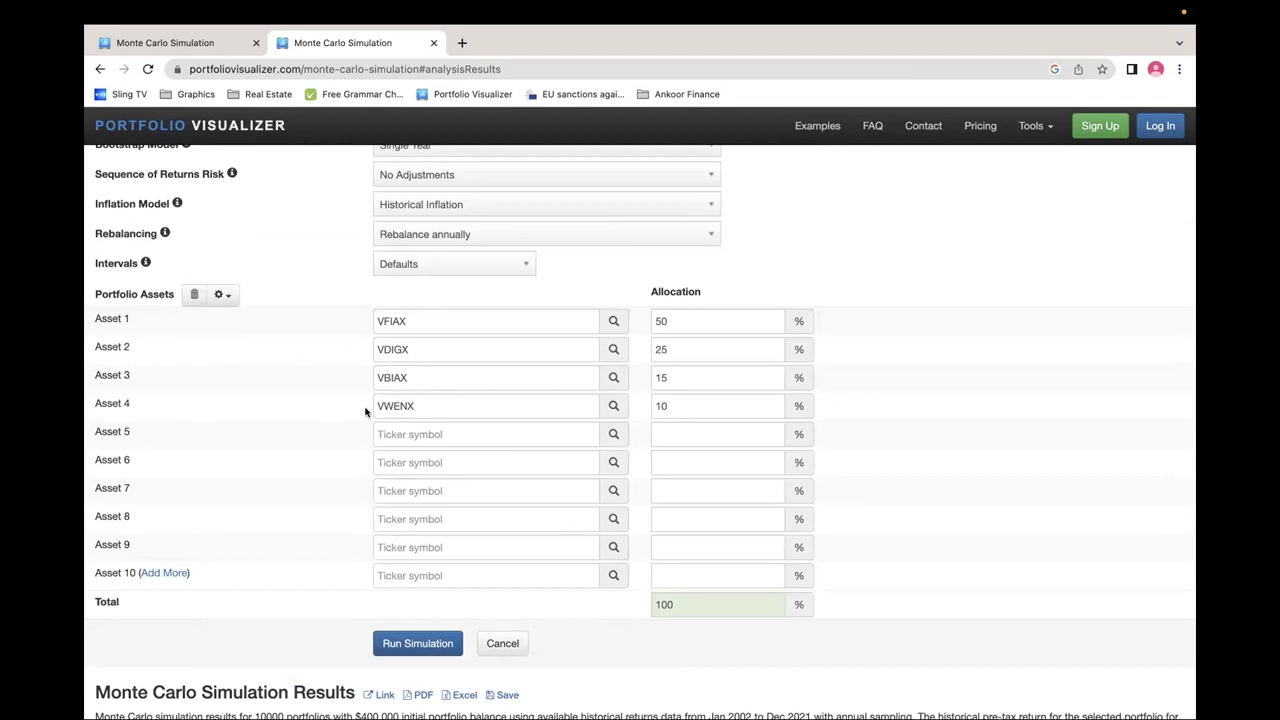
pyautogui.click(224, 296)
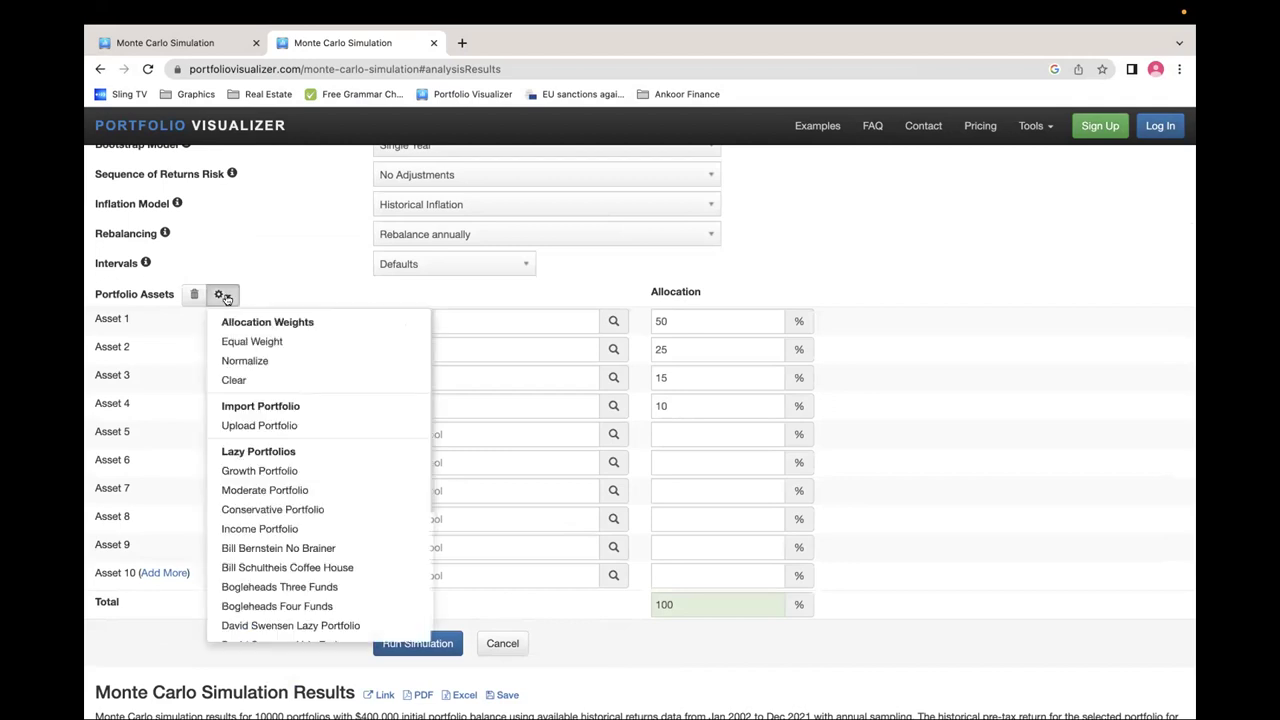
pyautogui.click(294, 425)
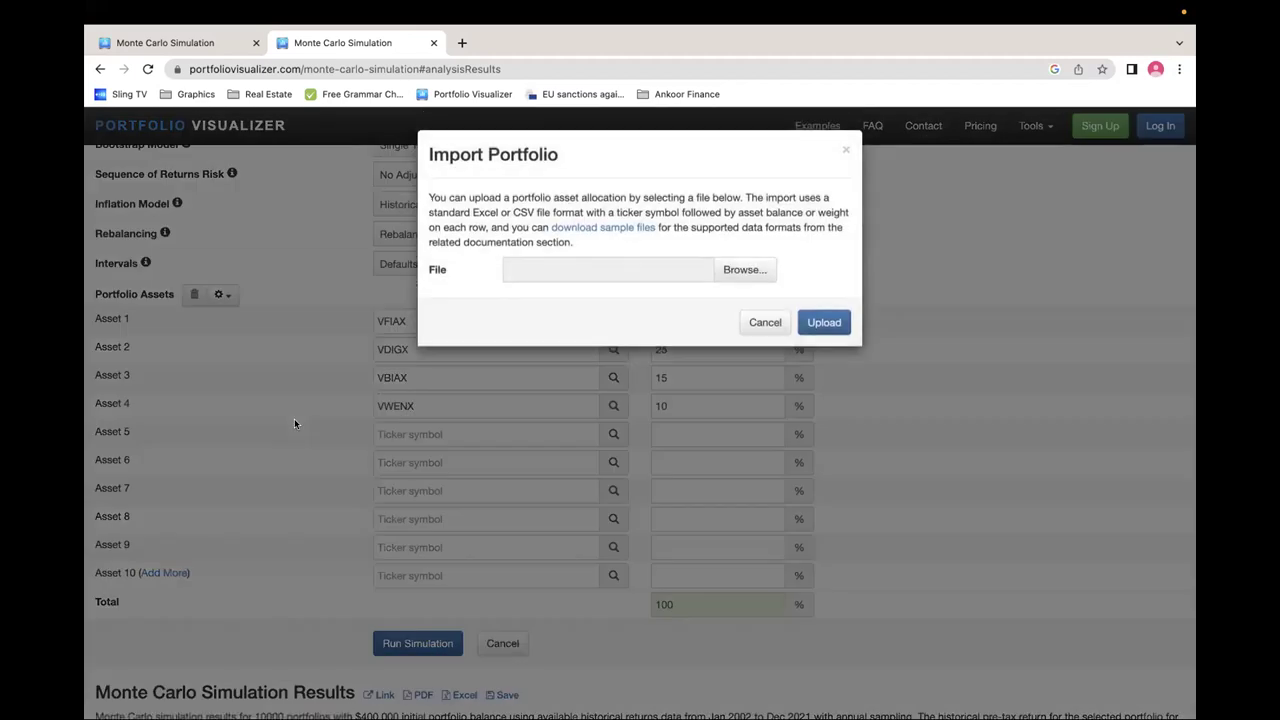
pyautogui.click(735, 270)
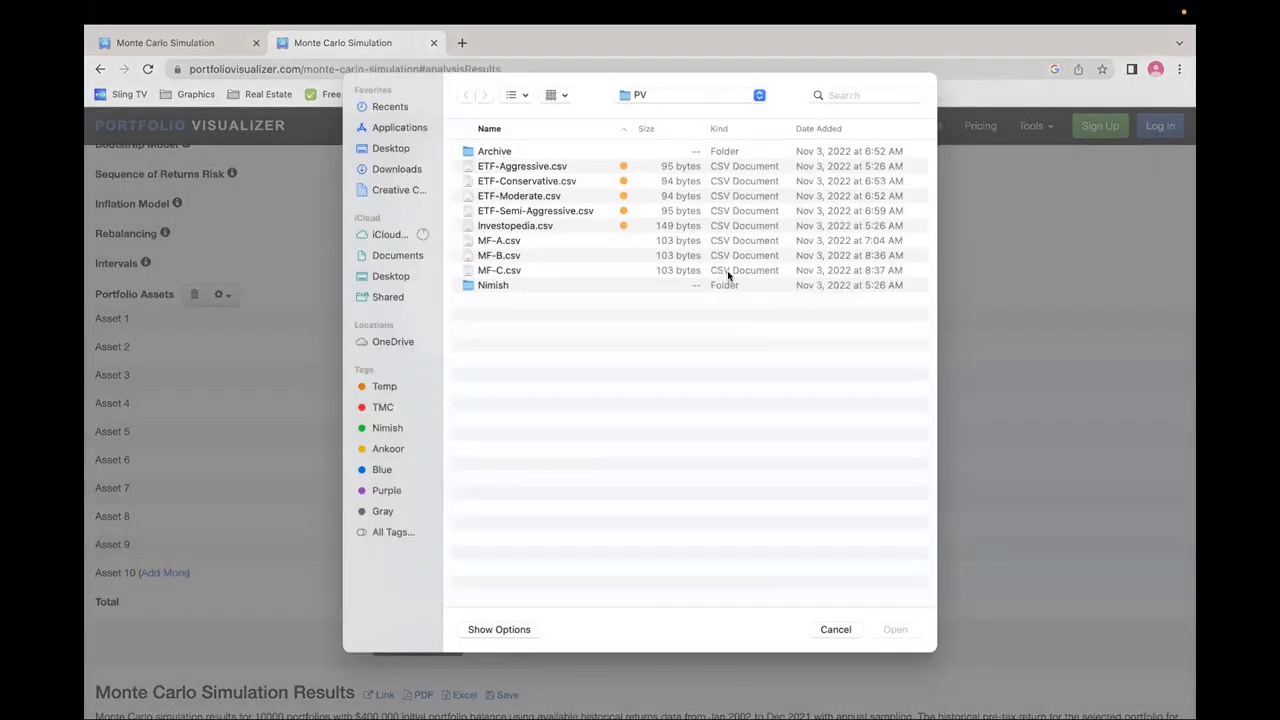
pyautogui.doubleClick(485, 295)
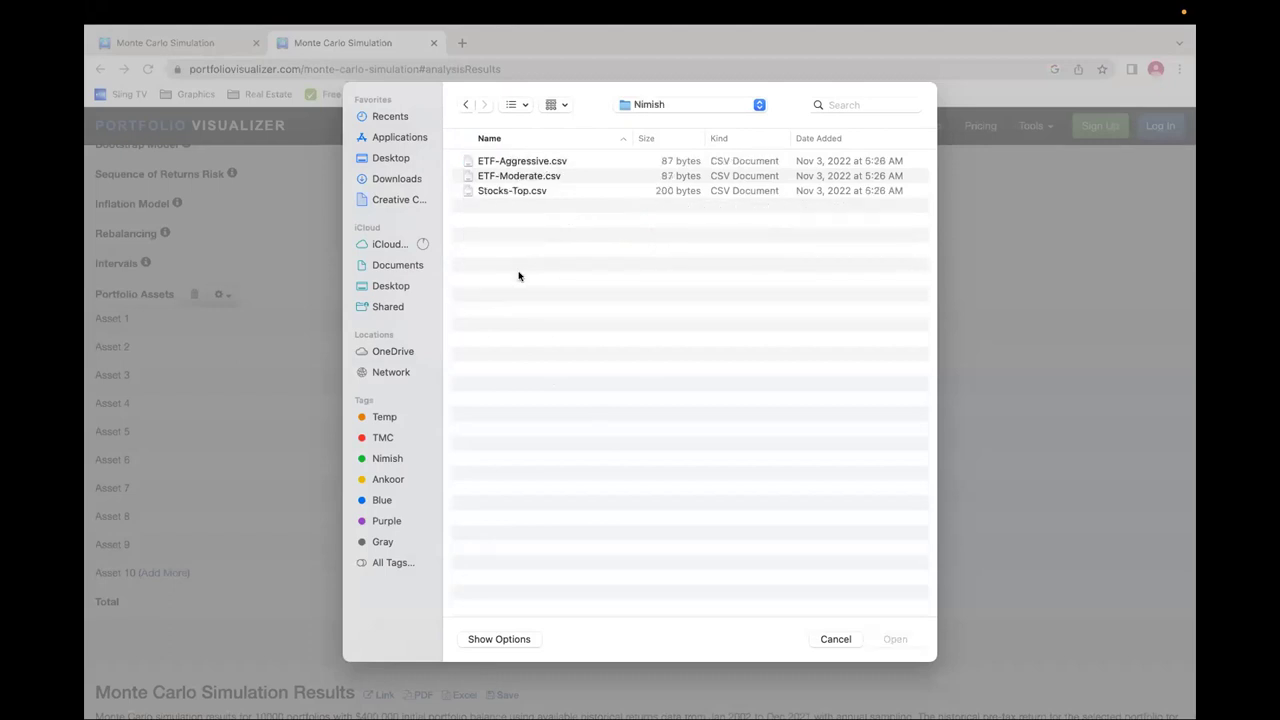
pyautogui.doubleClick(495, 191)
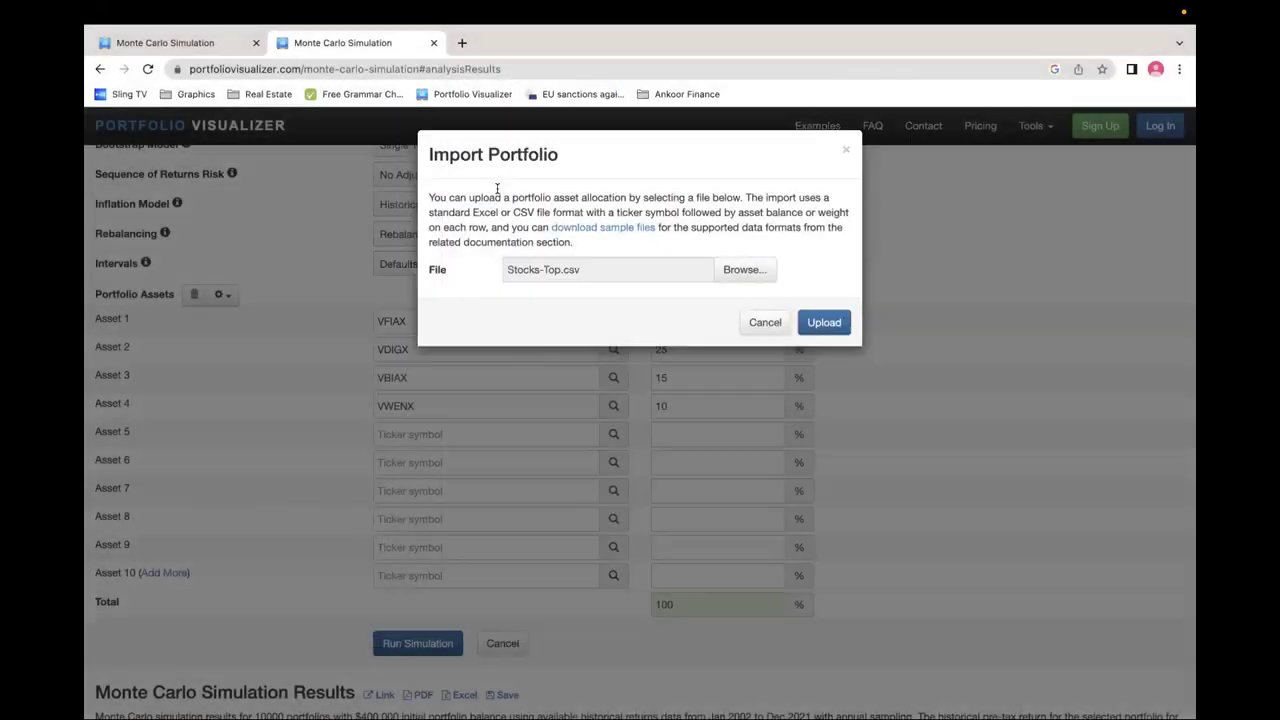
pyautogui.click(818, 321)
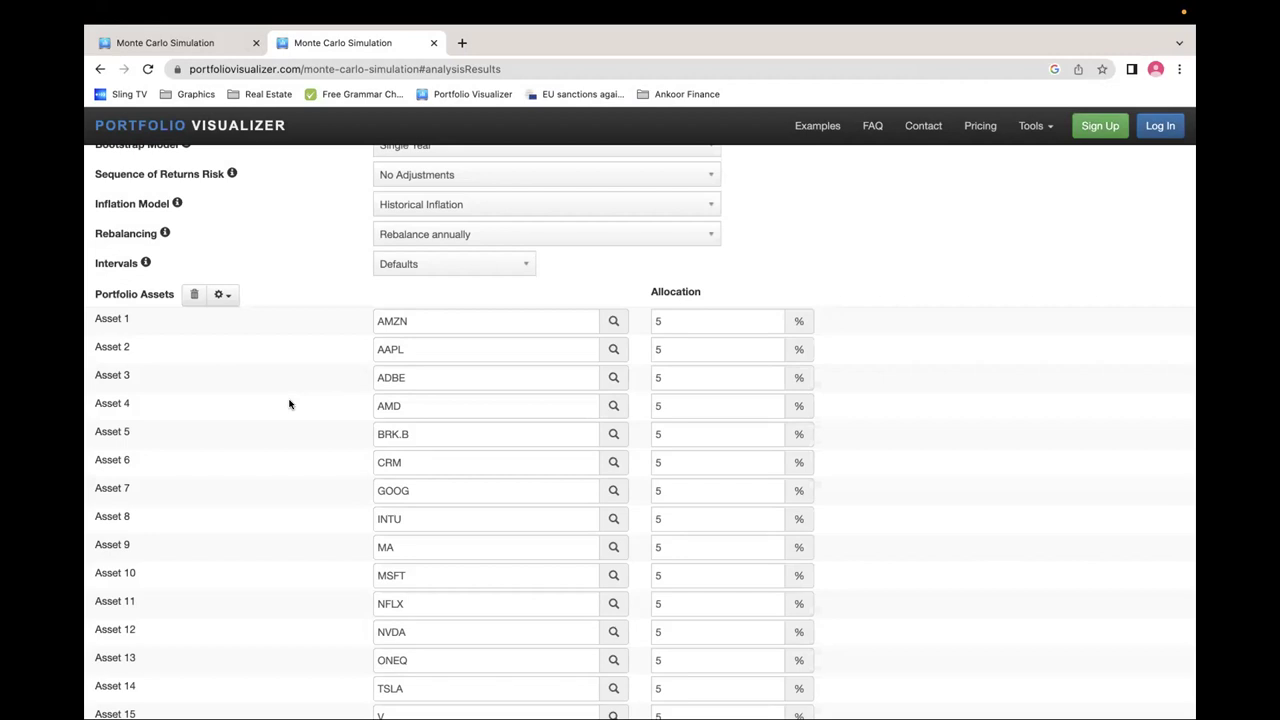
# Review the imported stock tickers, allocations and initial amount, and run the simulation on the 18-asset portfolio
pyautogui.scroll(-1, 289, 404)
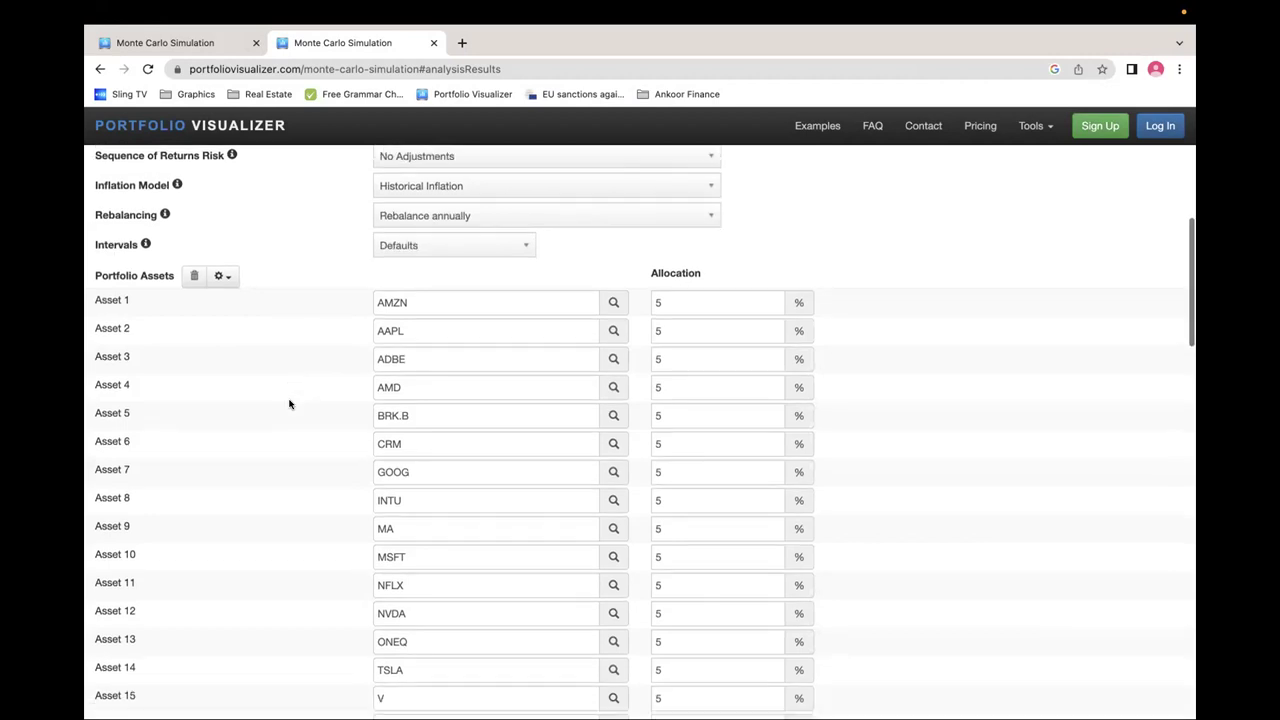
pyautogui.scroll(-3, 289, 404)
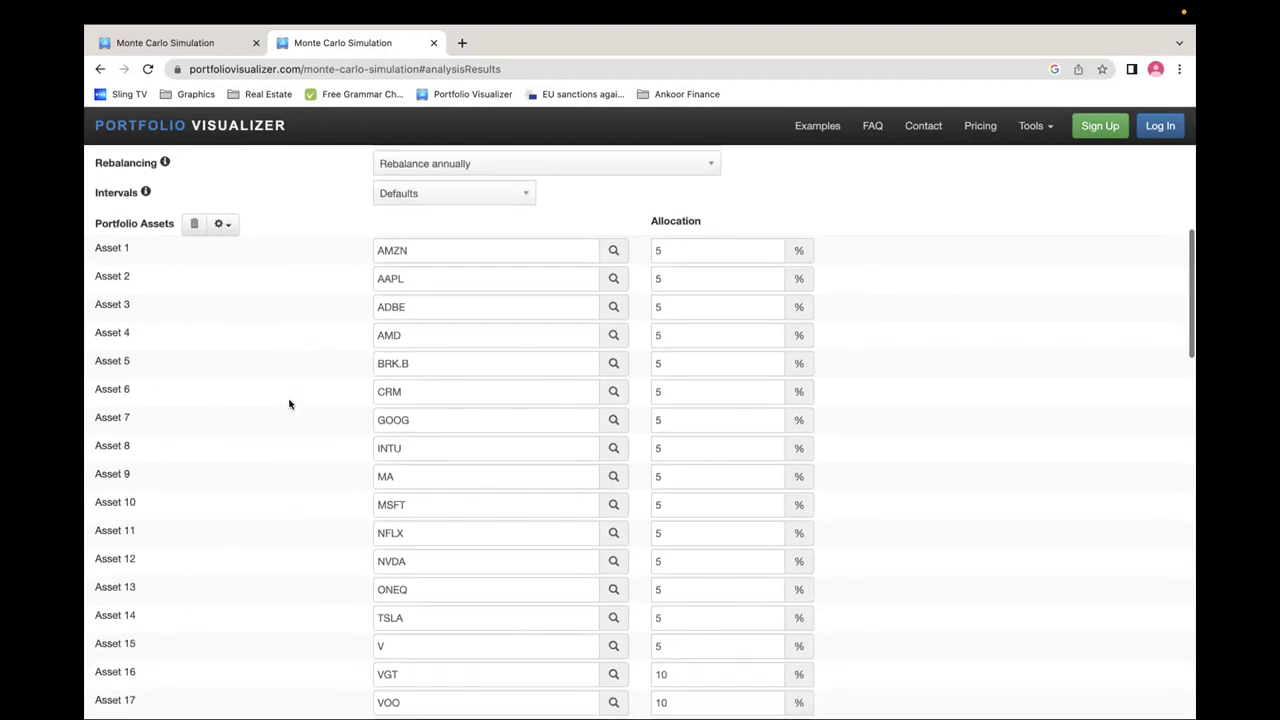
pyautogui.scroll(-3, 289, 404)
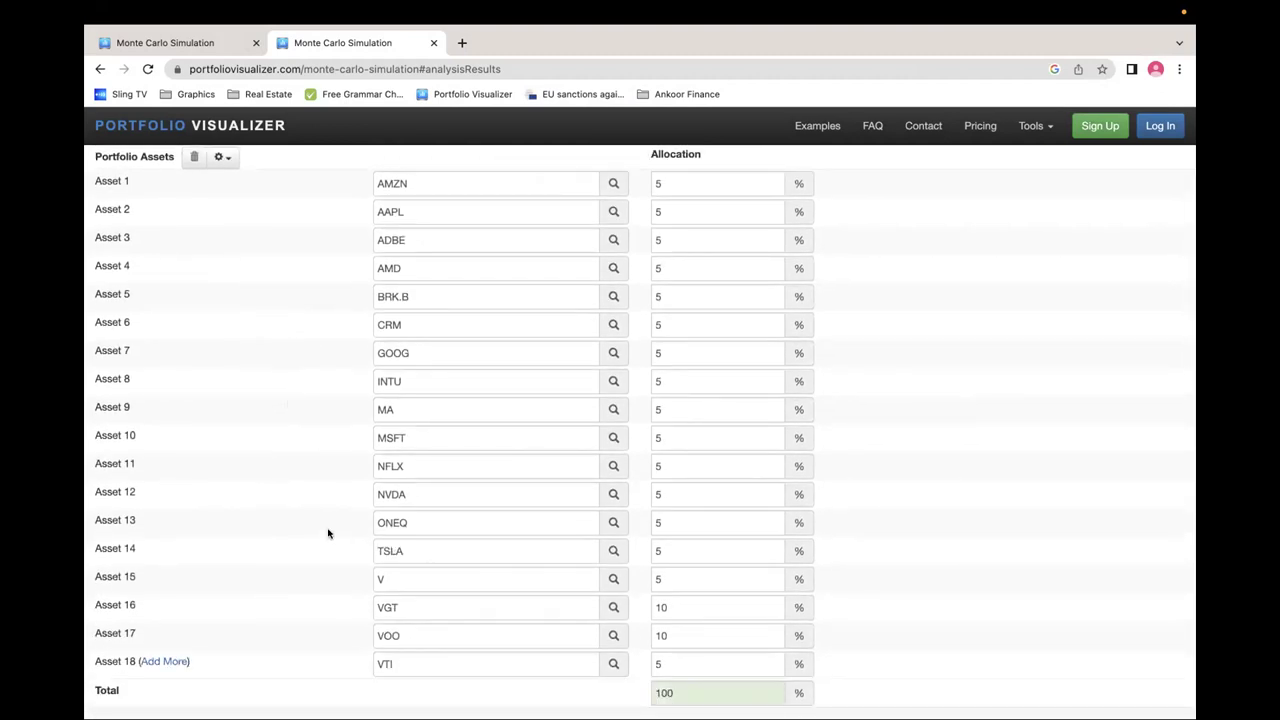
pyautogui.scroll(20, 328, 533)
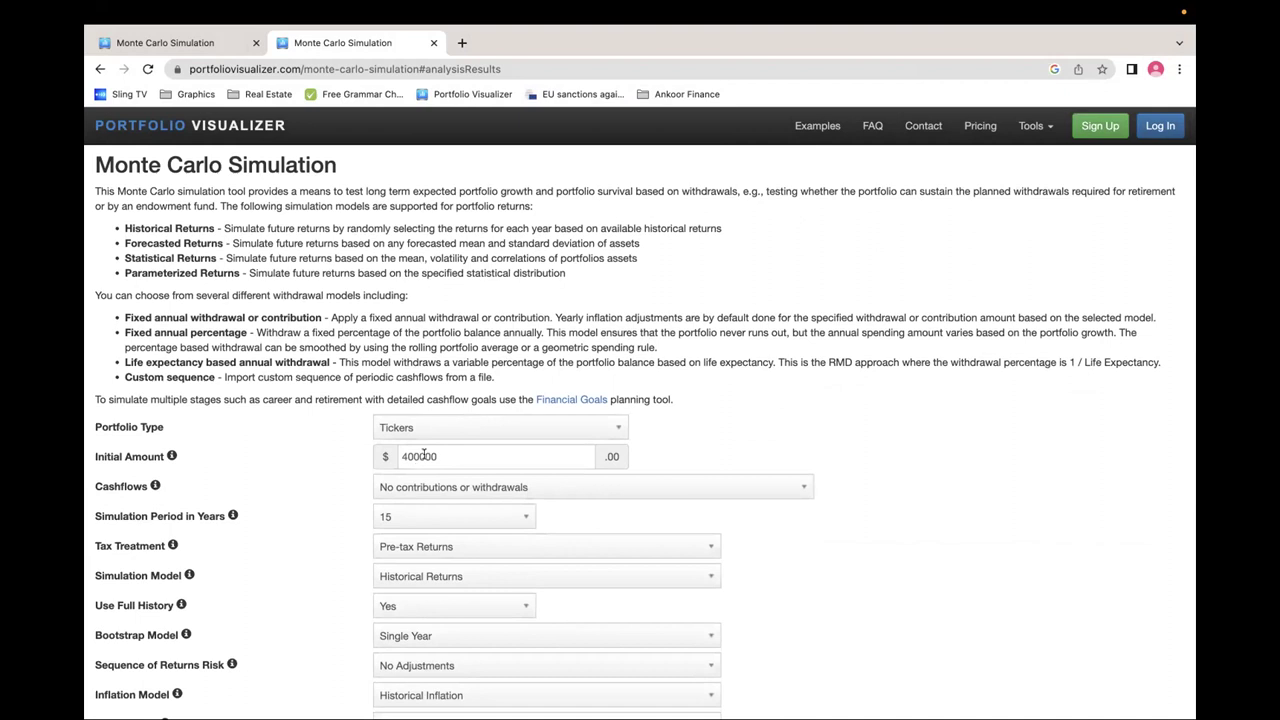
pyautogui.scroll(-20, 330, 540)
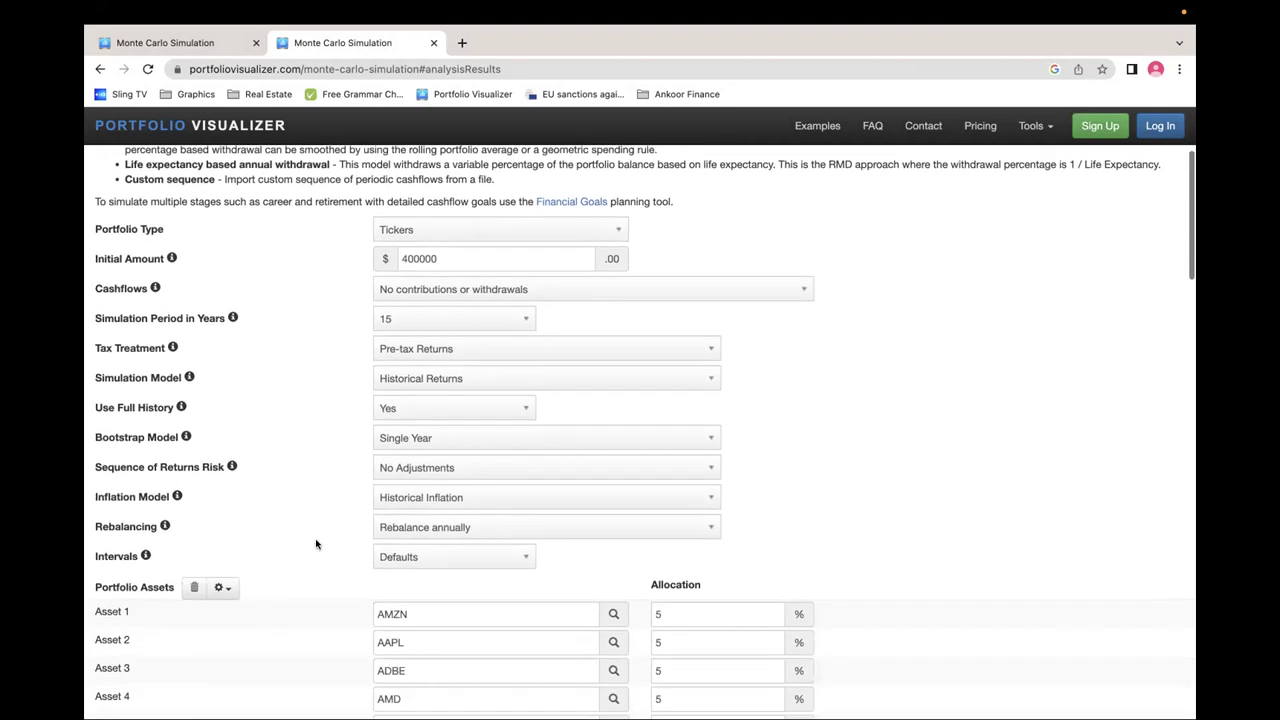
pyautogui.scroll(-2, 316, 542)
pyautogui.scroll(1, 317, 537)
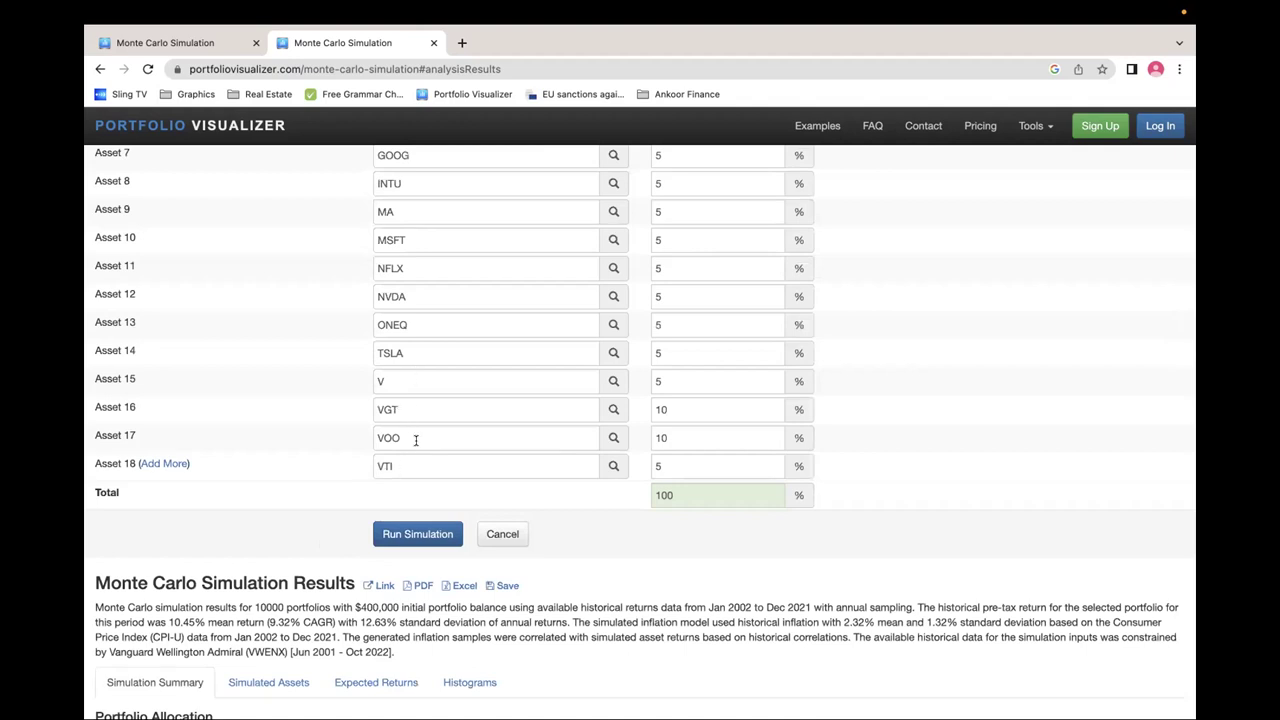
pyautogui.click(418, 534)
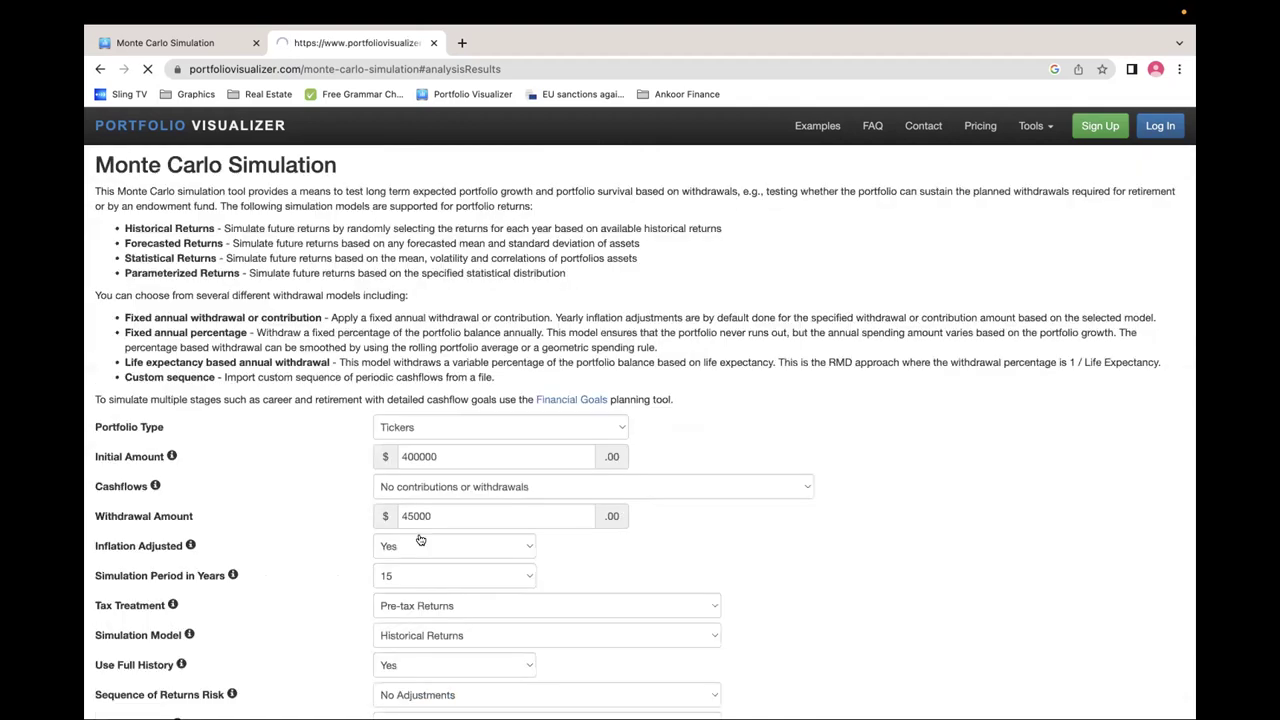
# Check the 50th percentile nominal rate of return and nominal portfolio end balance for the 18-asset stock portfolio
pyautogui.scroll(-2, 507, 498)
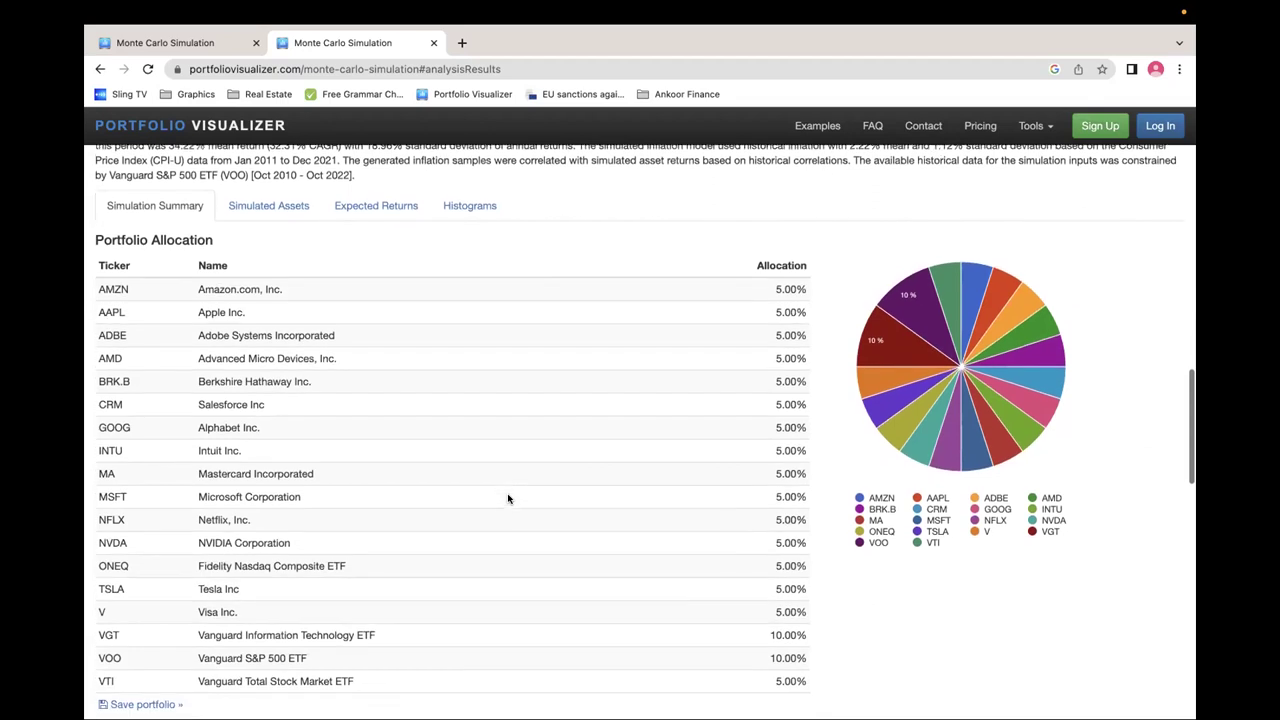
pyautogui.scroll(-5, 507, 498)
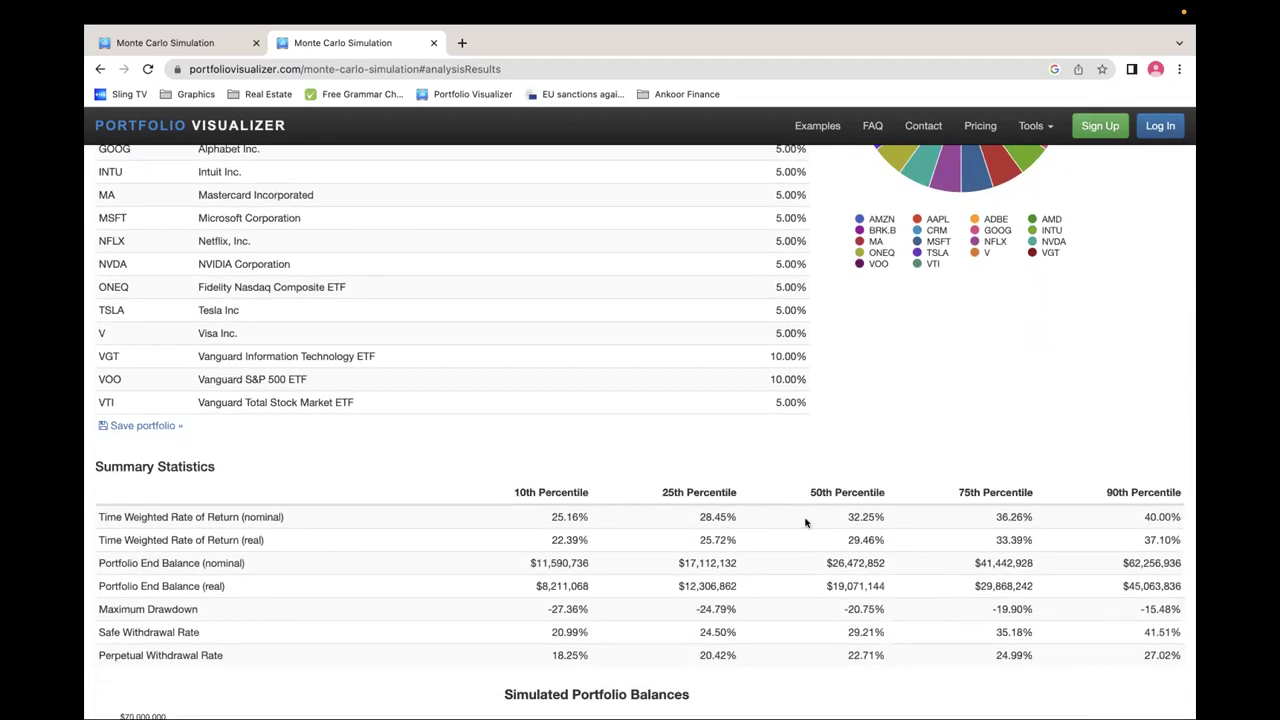
pyautogui.moveTo(845, 517); pyautogui.dragTo(888, 516)
pyautogui.click(889, 566)
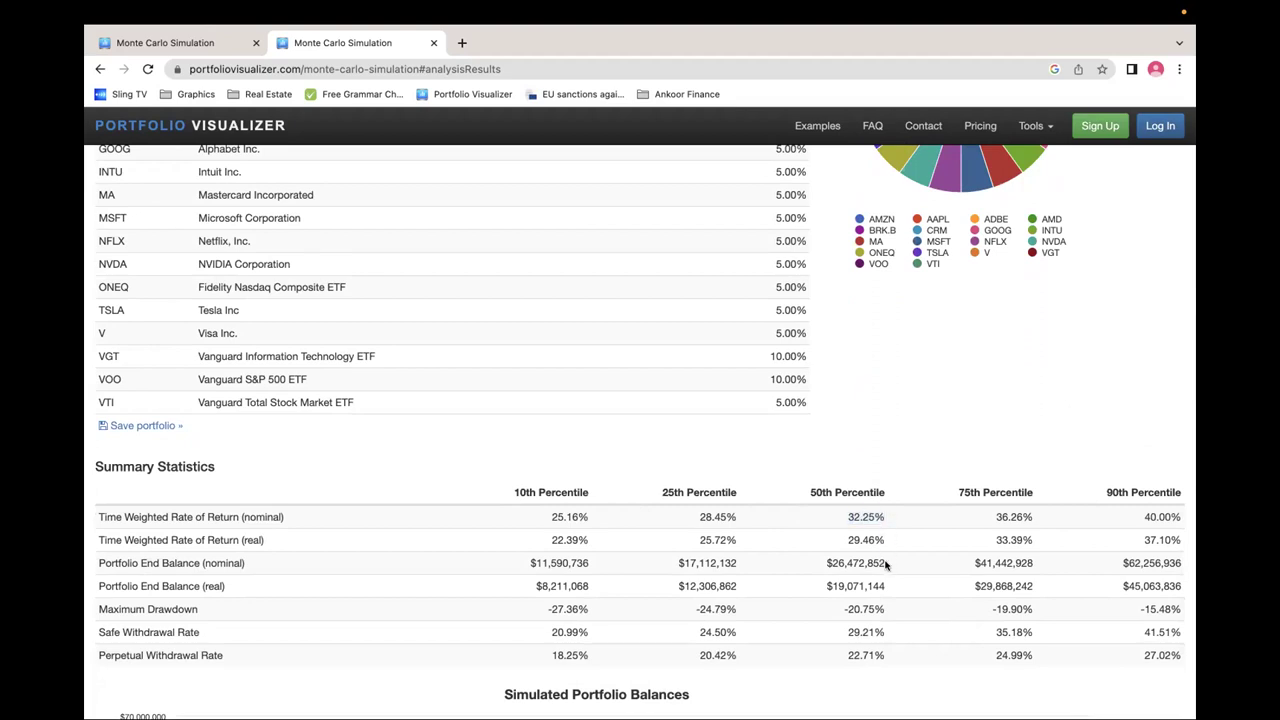
pyautogui.doubleClick(816, 569)
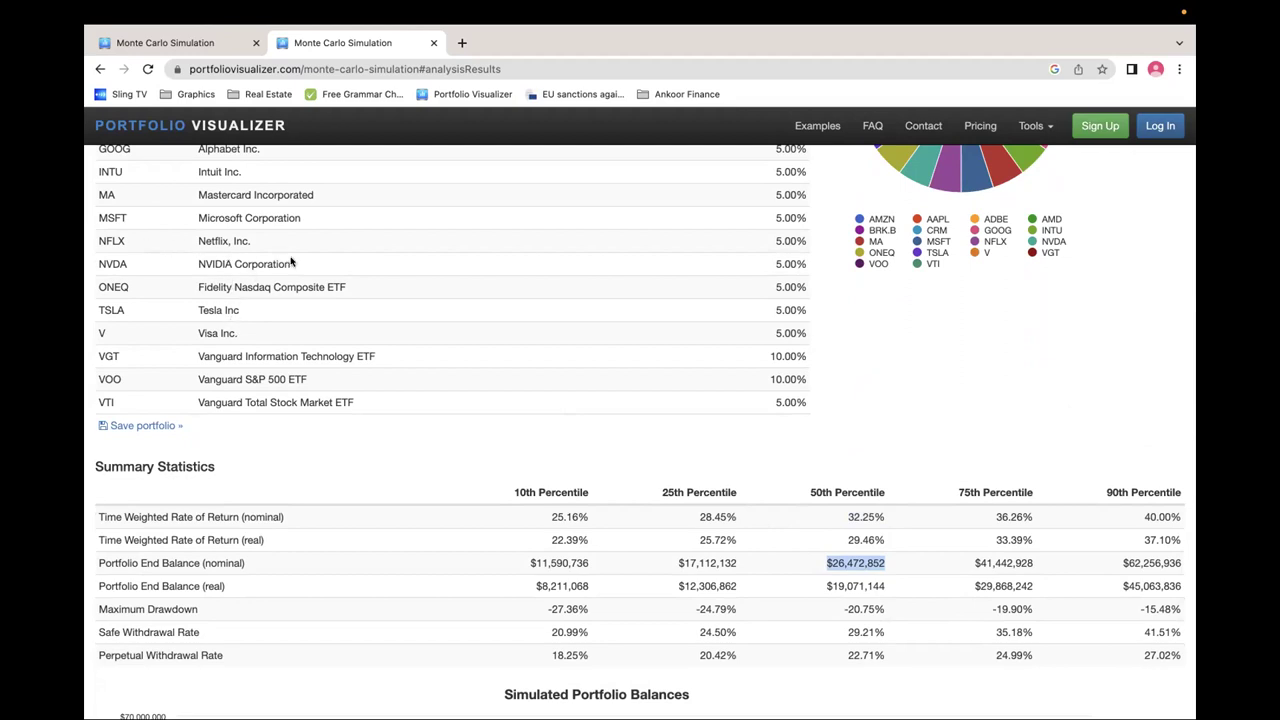
pyautogui.scroll(5, 291, 262)
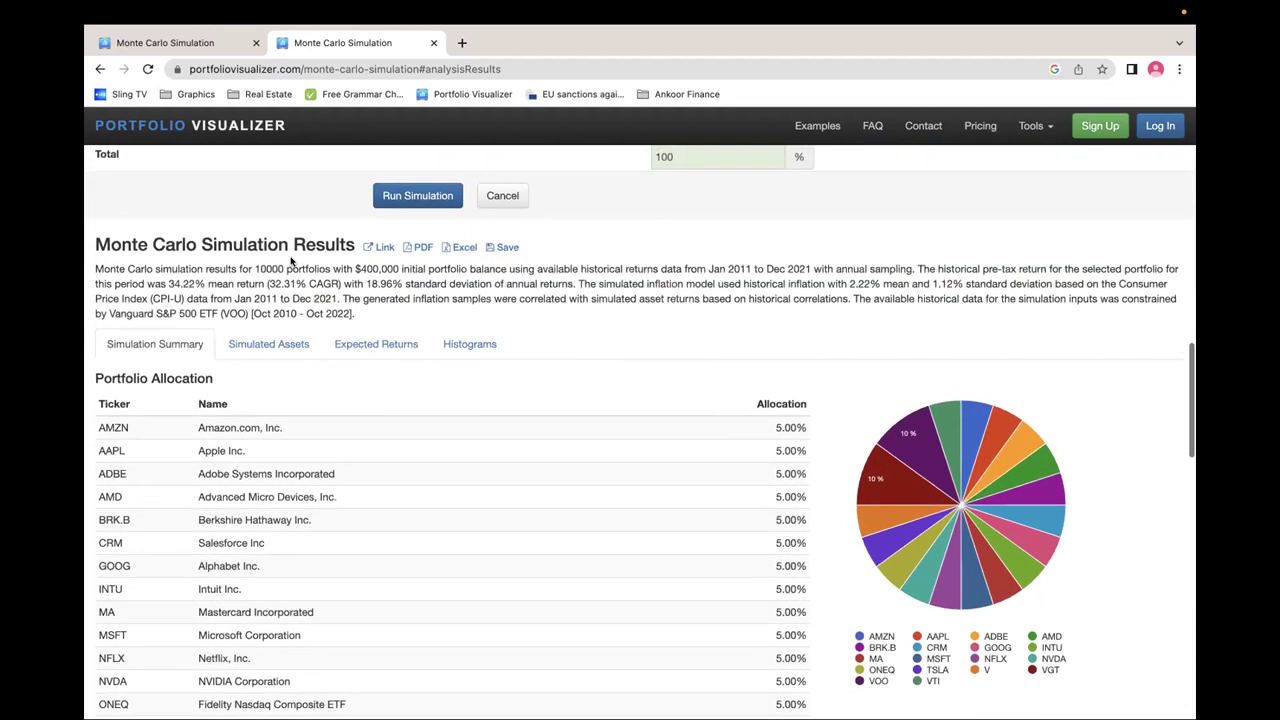
pyautogui.scroll(-5, 291, 262)
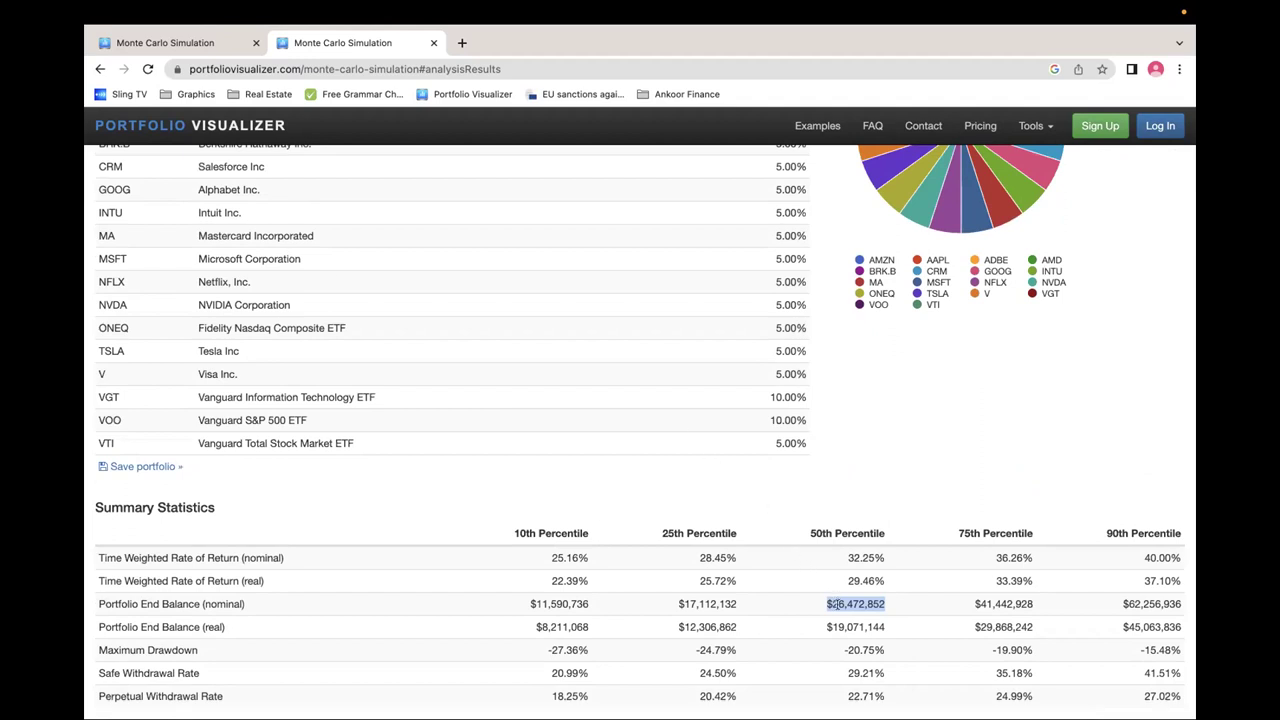
# Clear the allocations of TSLA, NFLX, NVDA and AAPL in the portfolio assets
pyautogui.scroll(10, 601, 370)
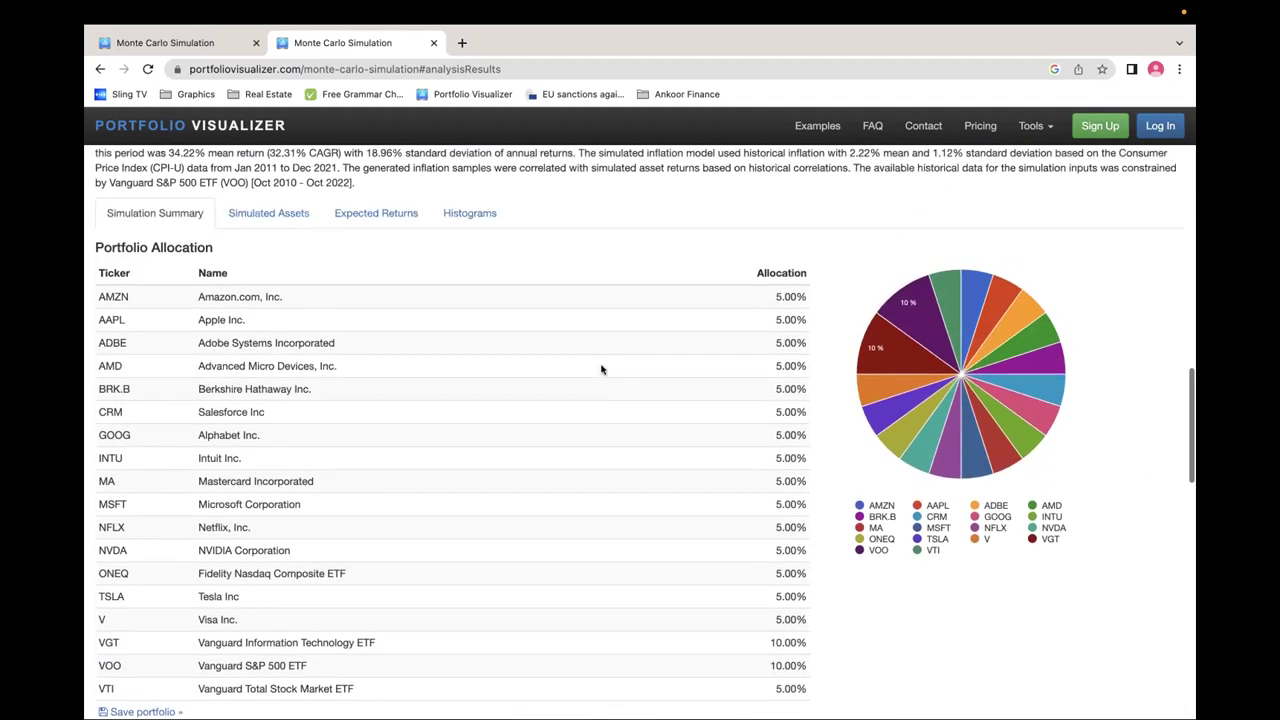
pyautogui.scroll(1, 600, 370)
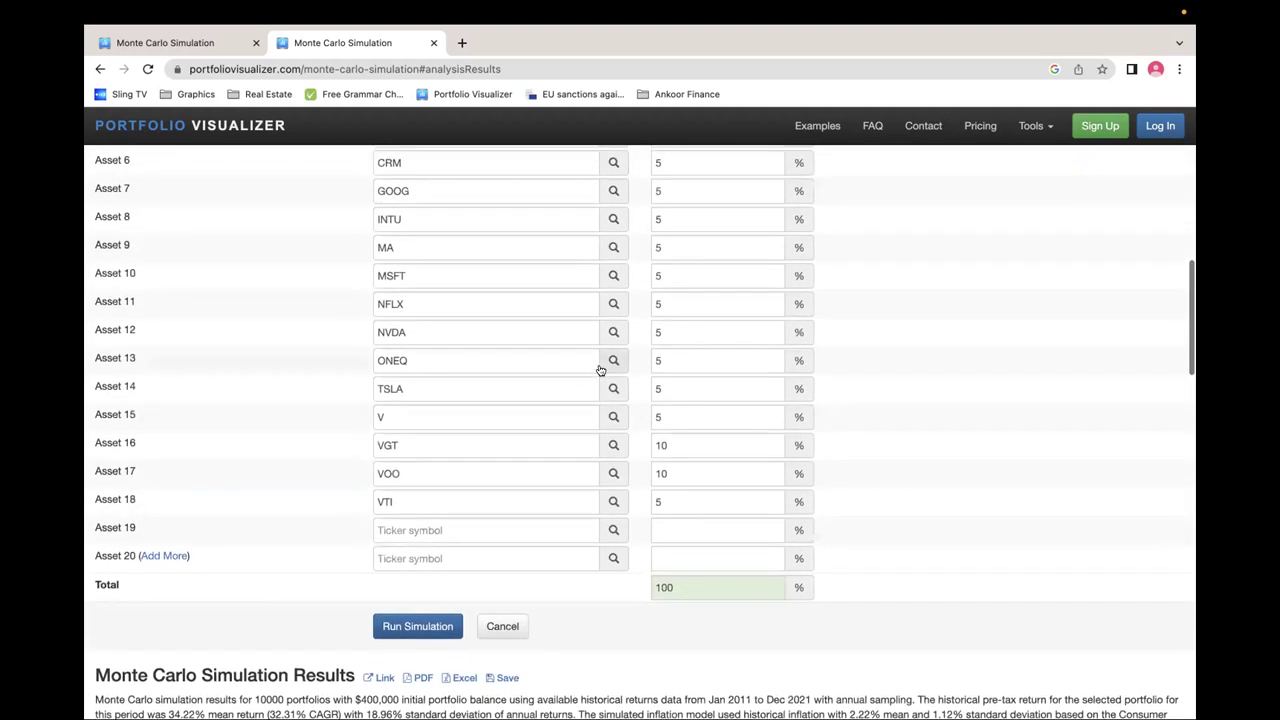
pyautogui.click(697, 426)
pyautogui.press('BackSpace')
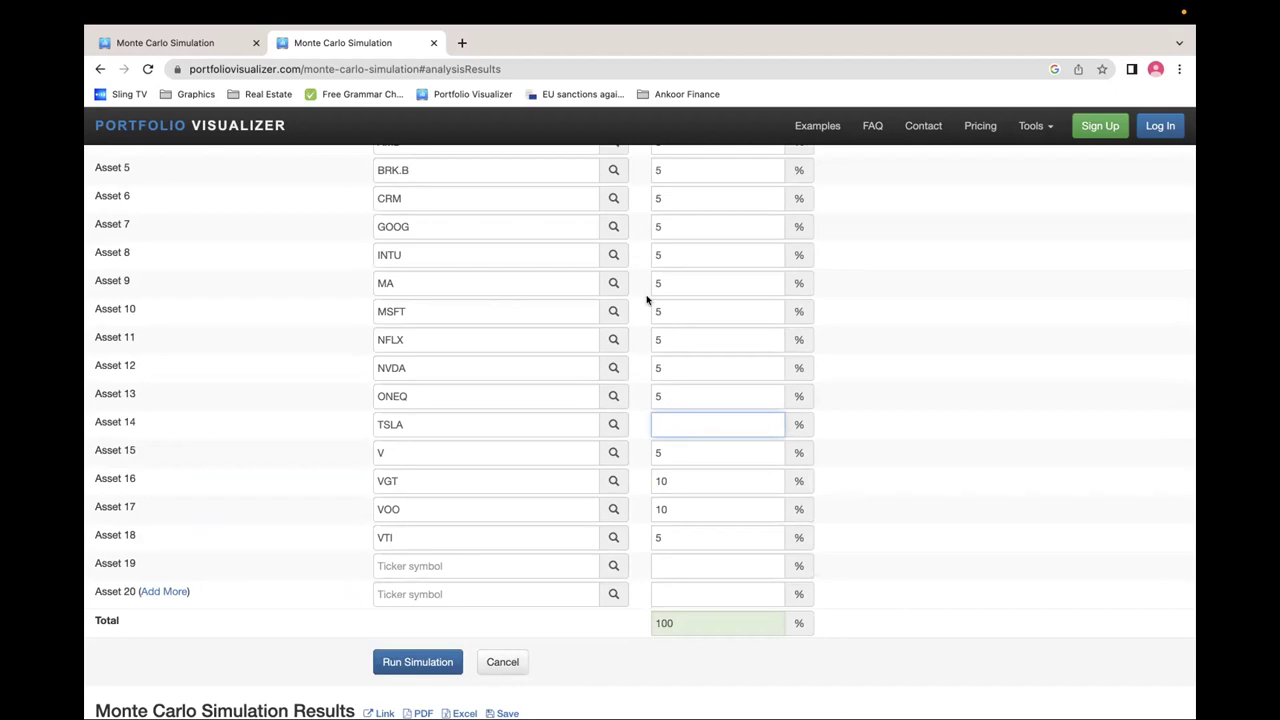
pyautogui.click(673, 339)
pyautogui.press('BackSpace')
pyautogui.click(668, 369)
pyautogui.press('BackSpace')
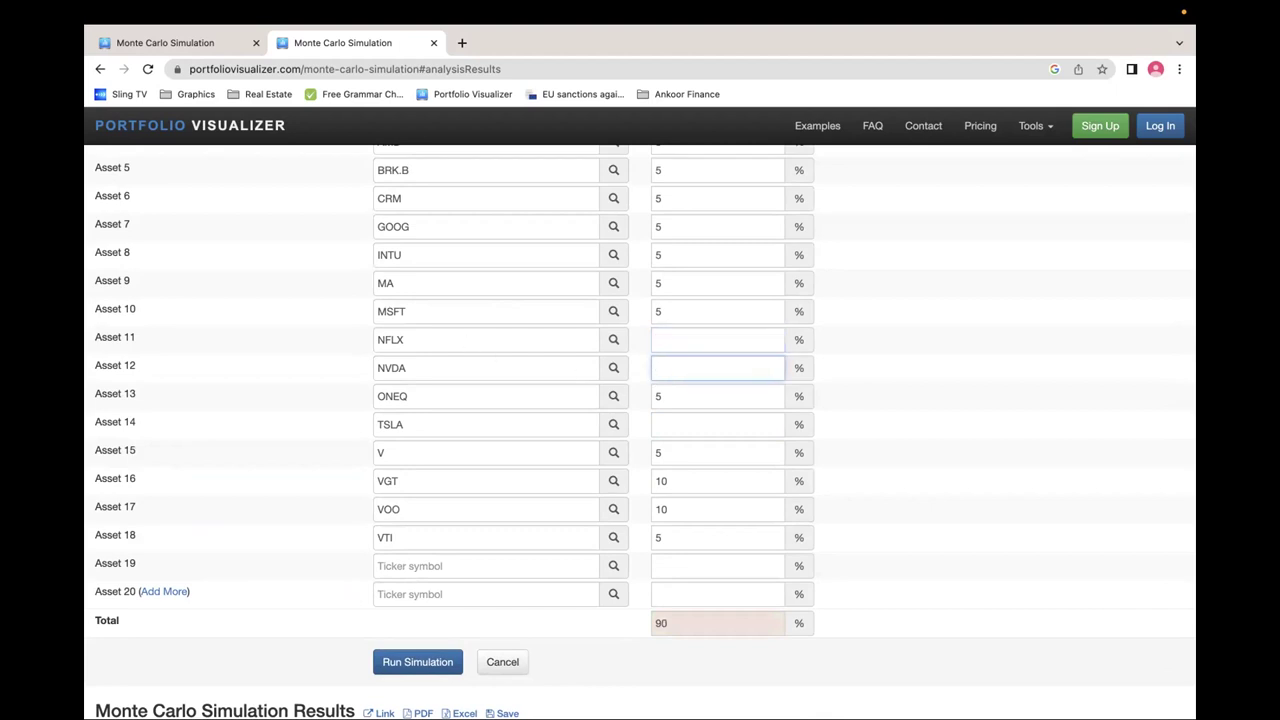
pyautogui.scroll(5, 491, 307)
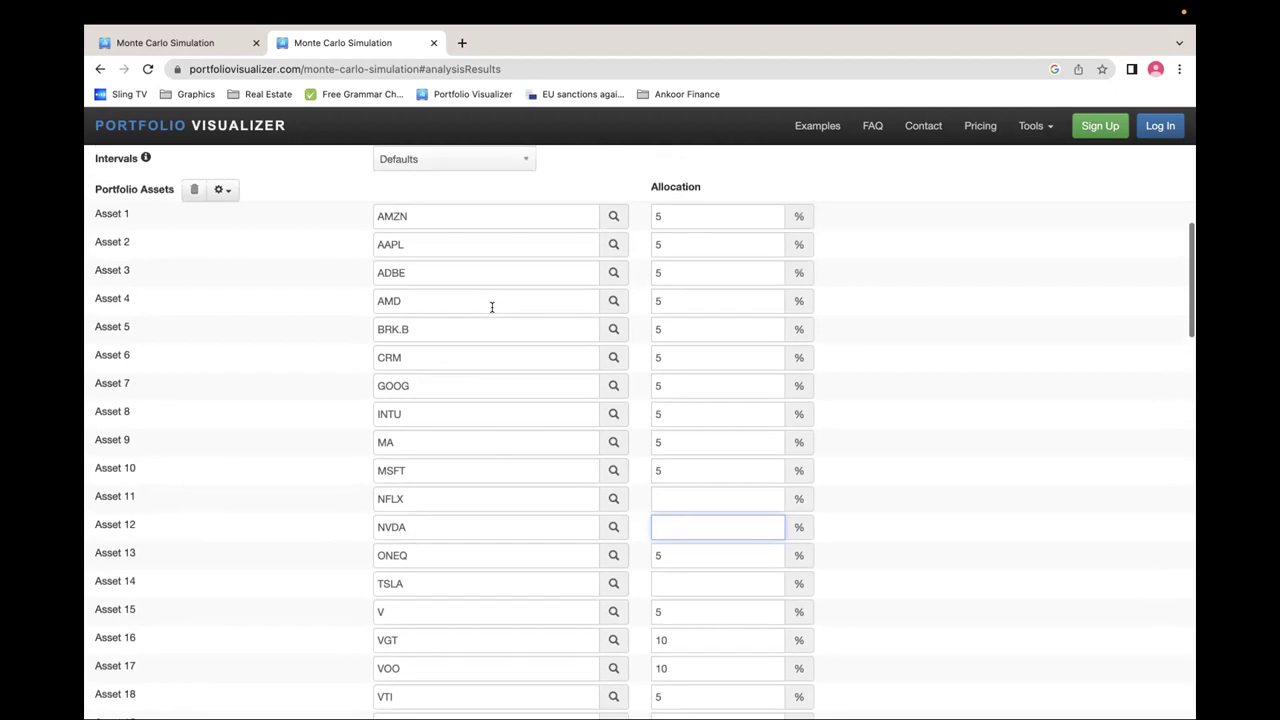
pyautogui.click(677, 253)
pyautogui.press('BackSpace')
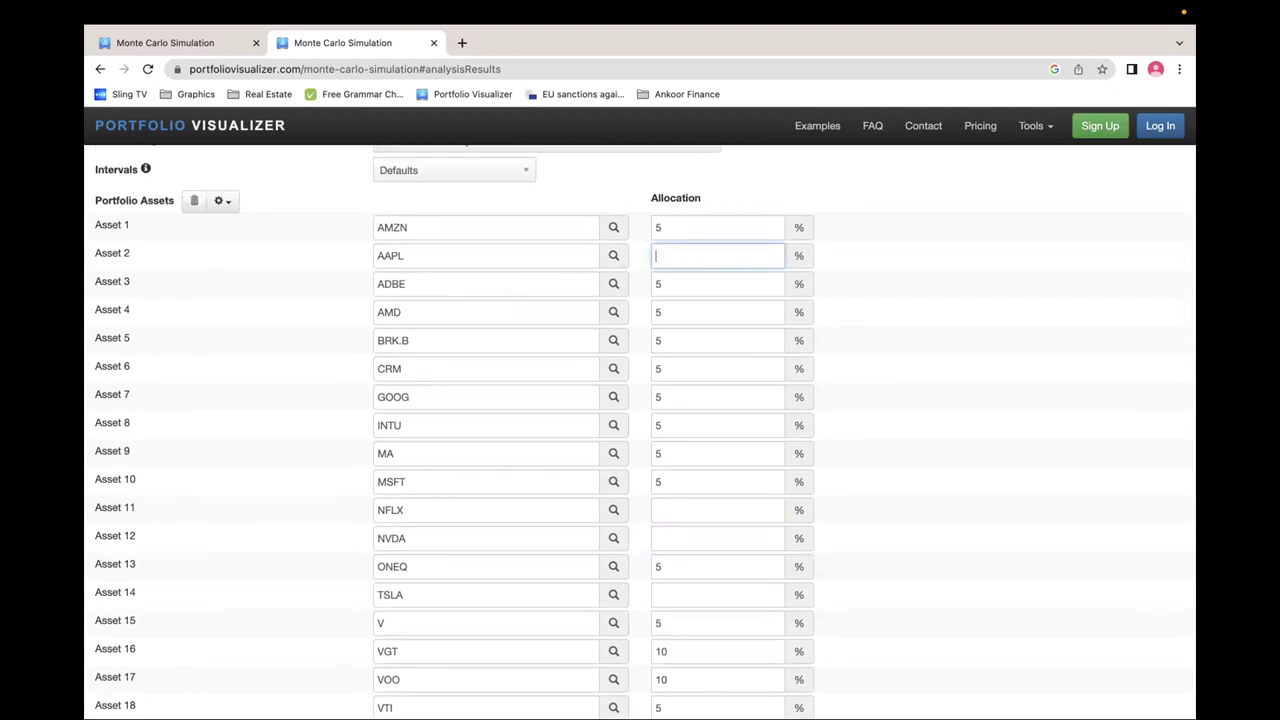
pyautogui.scroll(-5, 518, 349)
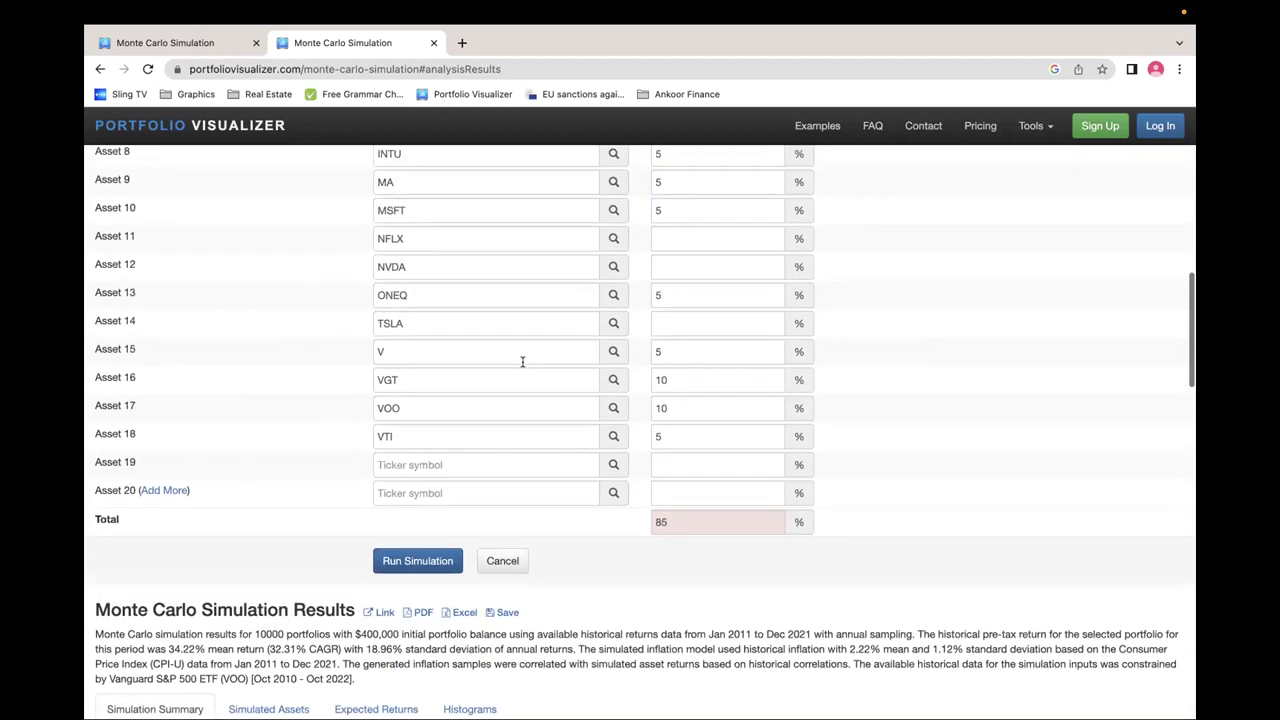
pyautogui.click(364, 444)
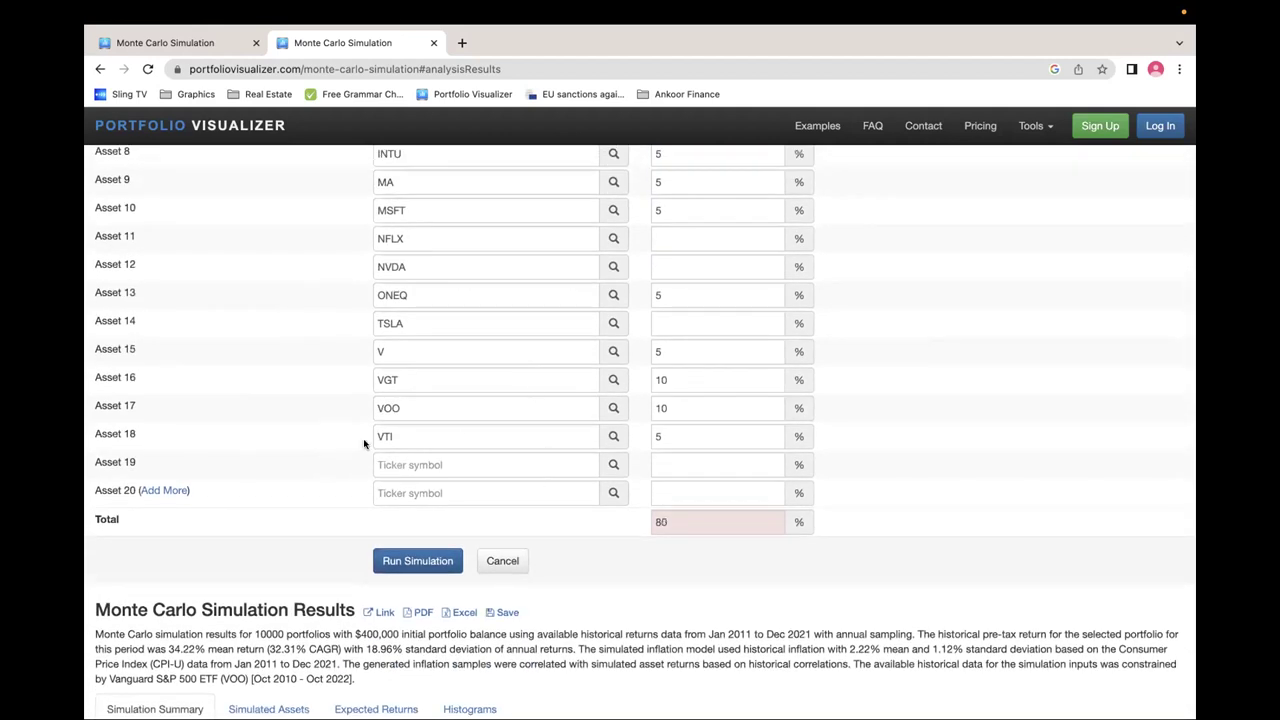
# Set VTI's allocation to 25% and run the simulation on the adjusted stock portfolio
pyautogui.click(680, 432)
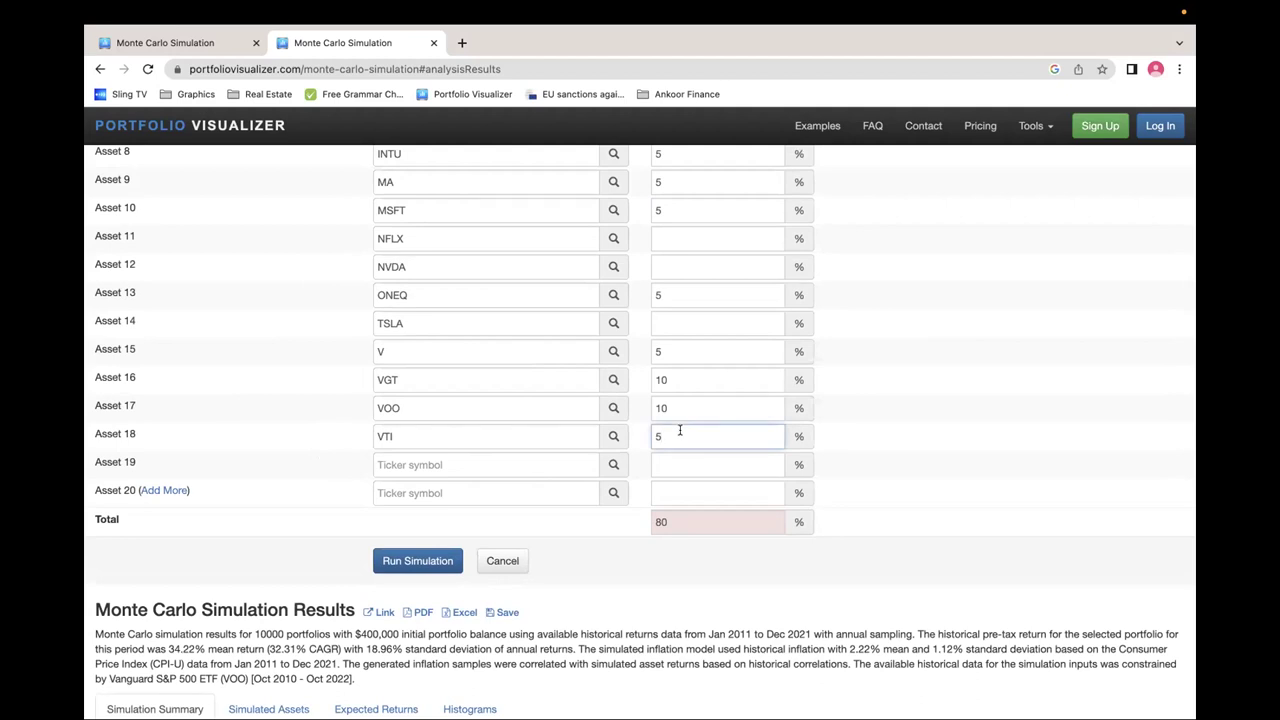
pyautogui.press('BackSpace')
pyautogui.write('2')
pyautogui.click(1059, 472)
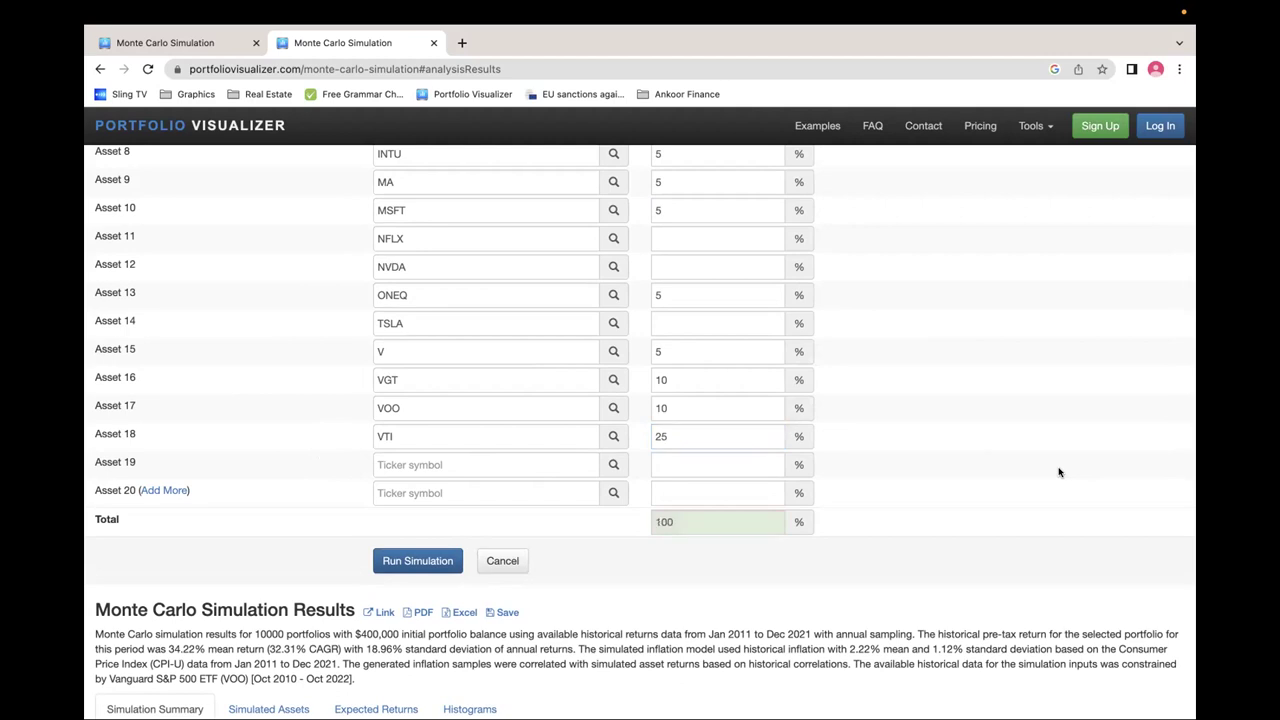
pyautogui.scroll(-10, 683, 573)
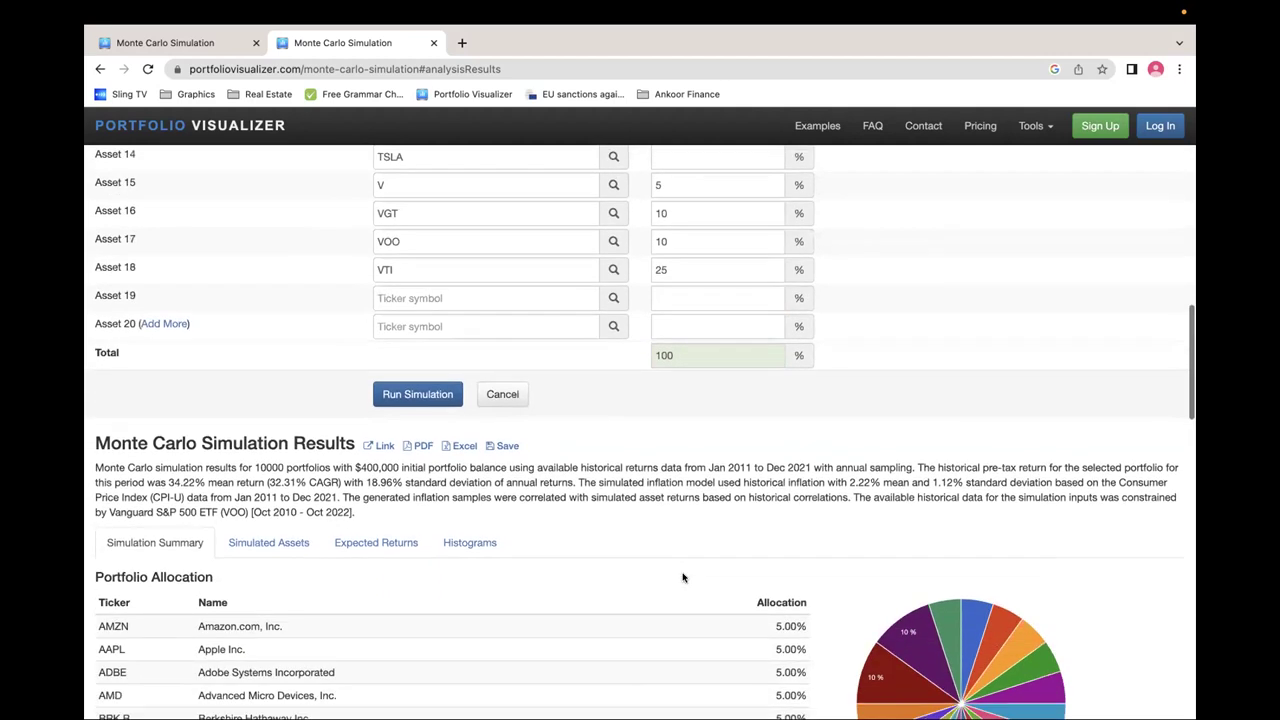
pyautogui.scroll(-1, 683, 572)
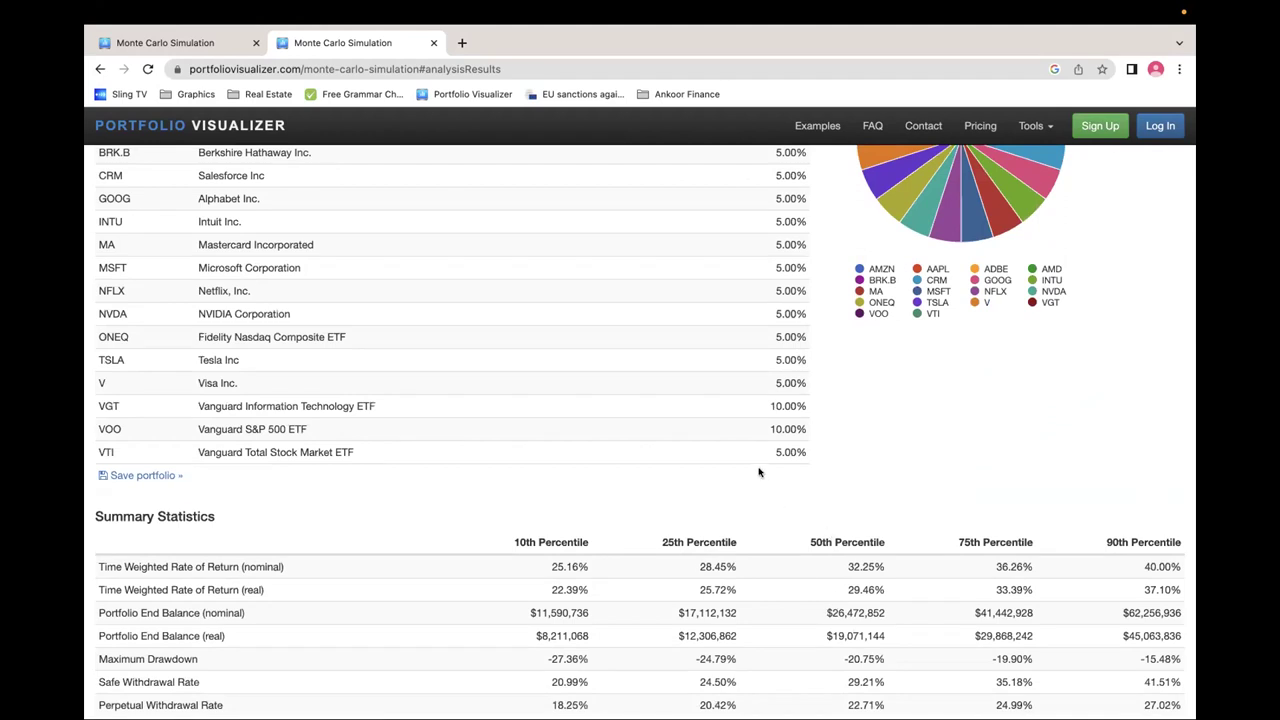
pyautogui.scroll(12, 818, 570)
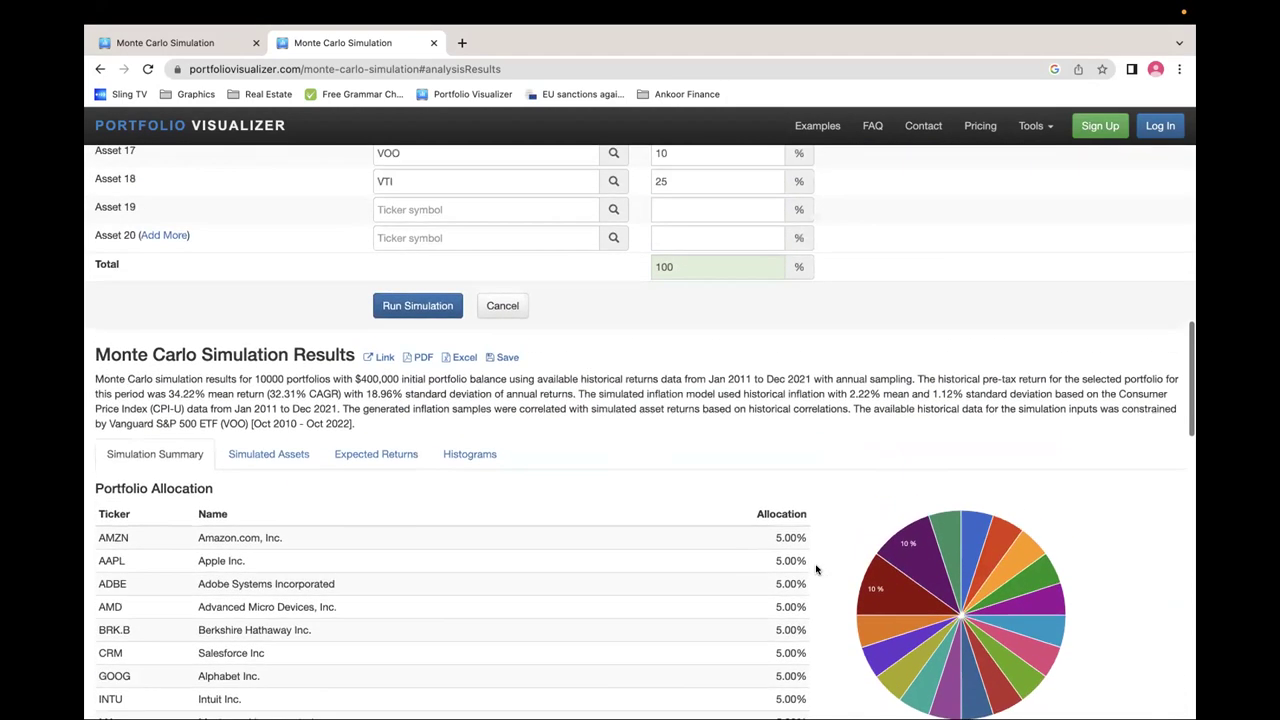
pyautogui.click(430, 320)
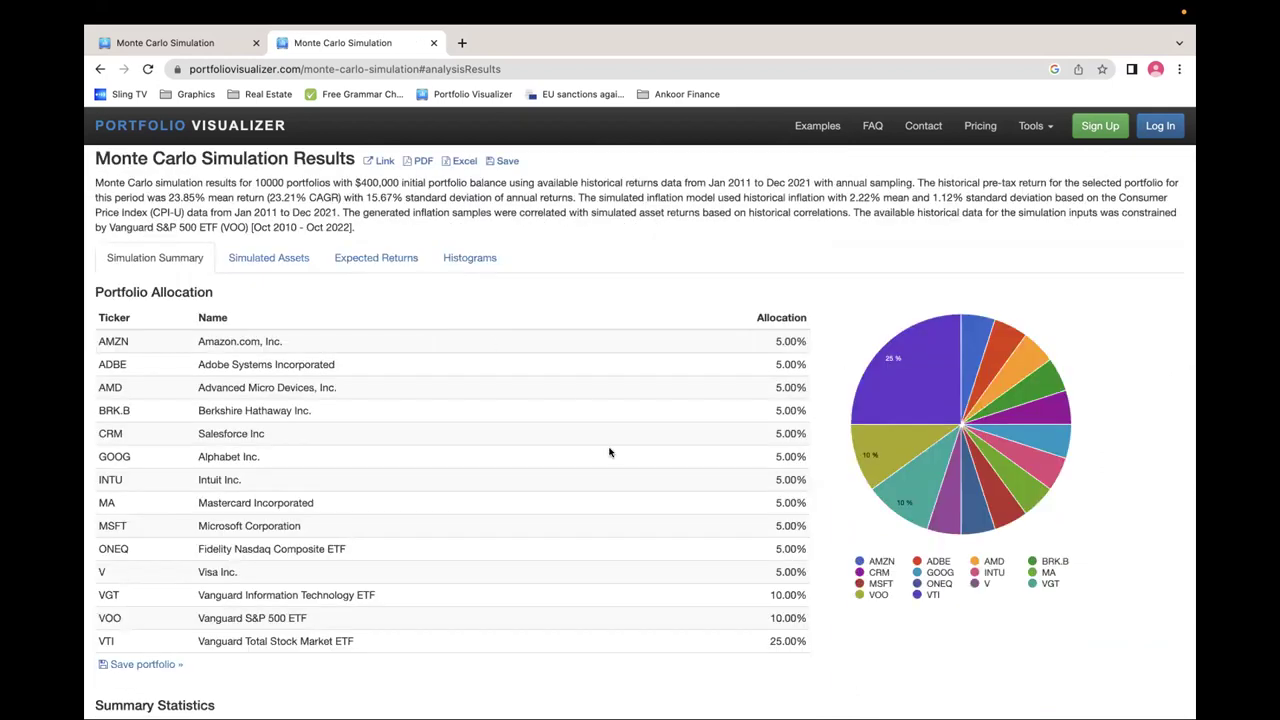
# Check the adjusted stock portfolio's 50th percentile nominal portfolio end balance and nominal rate of return
pyautogui.scroll(-5, 609, 453)
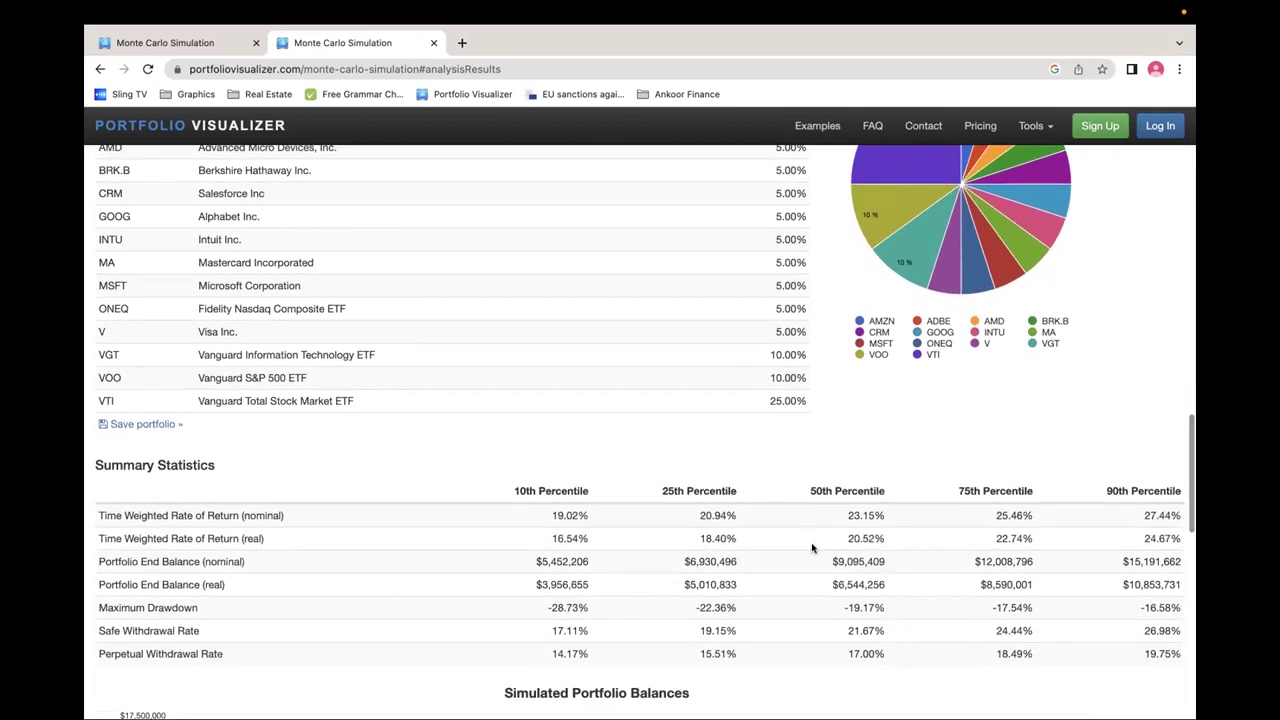
pyautogui.moveTo(825, 565); pyautogui.dragTo(897, 567)
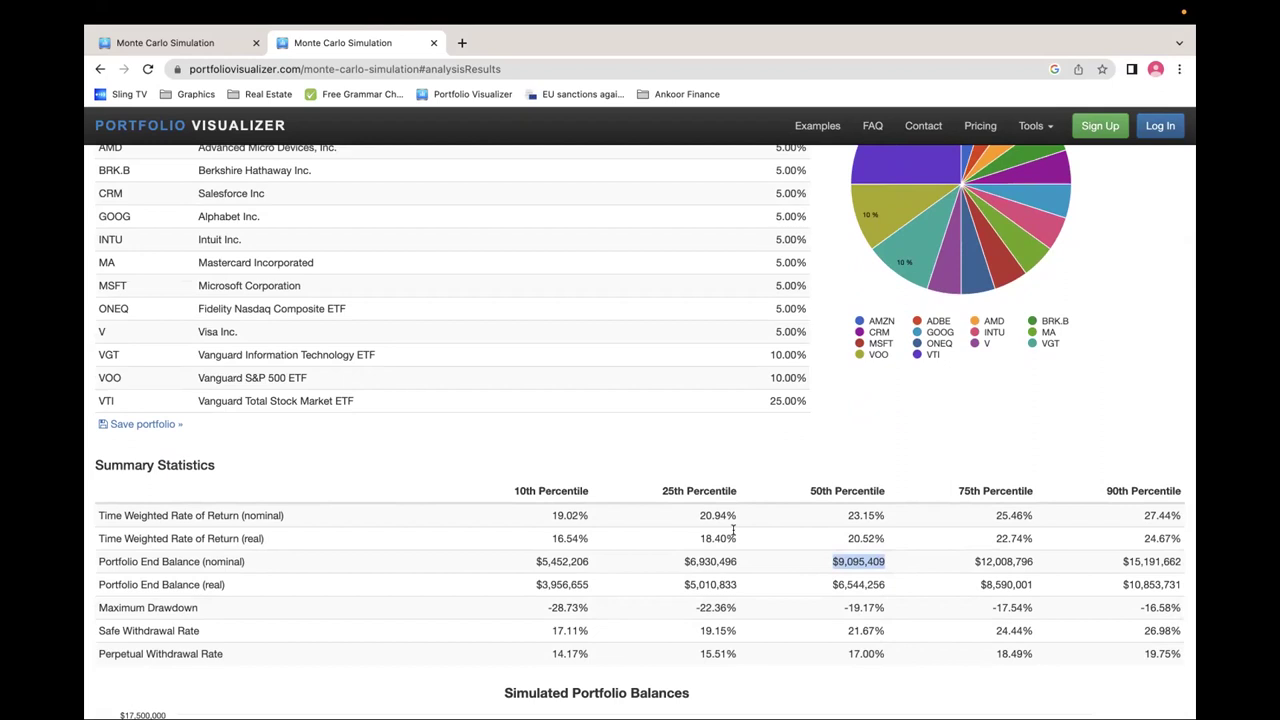
pyautogui.scroll(3, 733, 530)
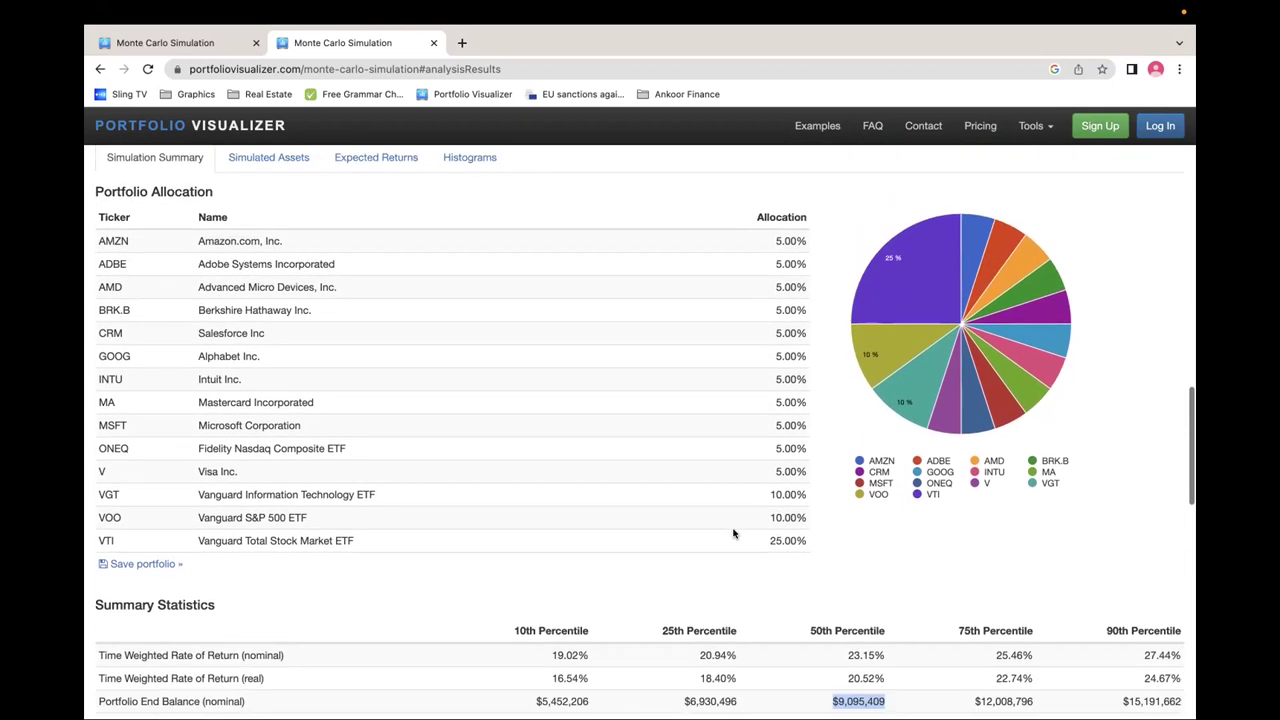
pyautogui.moveTo(846, 655); pyautogui.dragTo(900, 657)
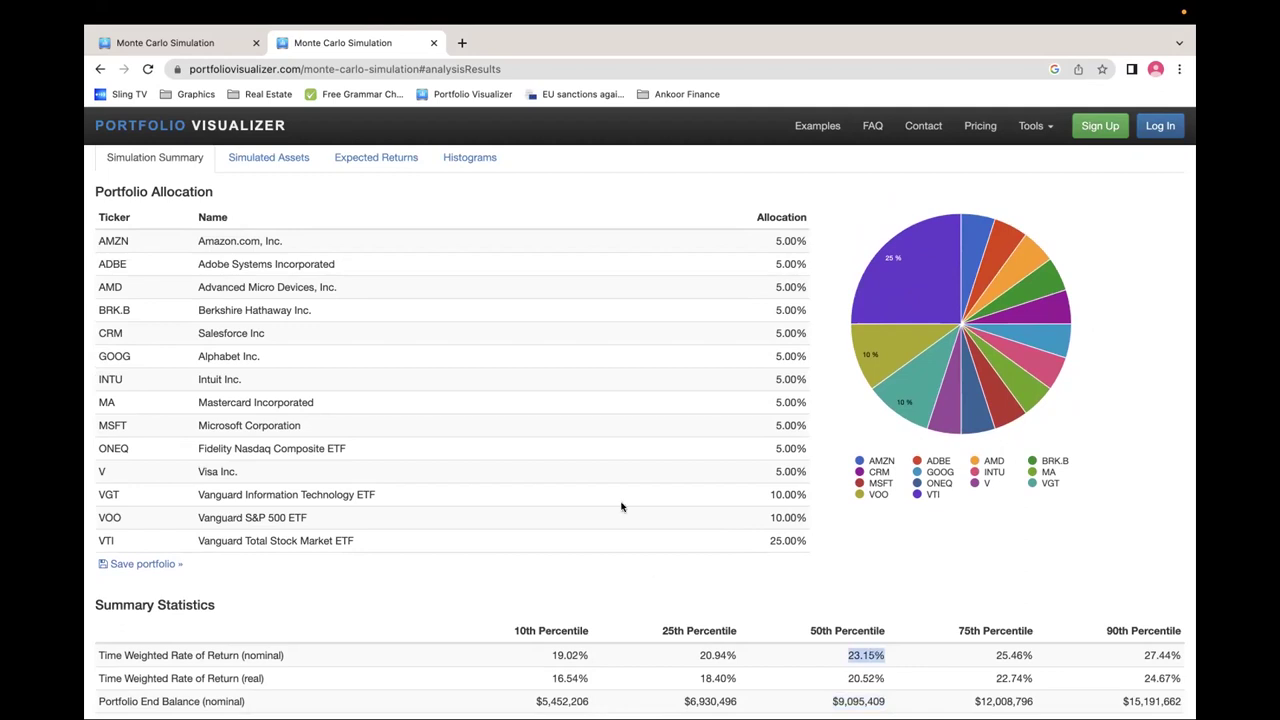
# Replace the portfolio assets by importing the allocation from ETF-Moderate.csv
pyautogui.scroll(10, 621, 507)
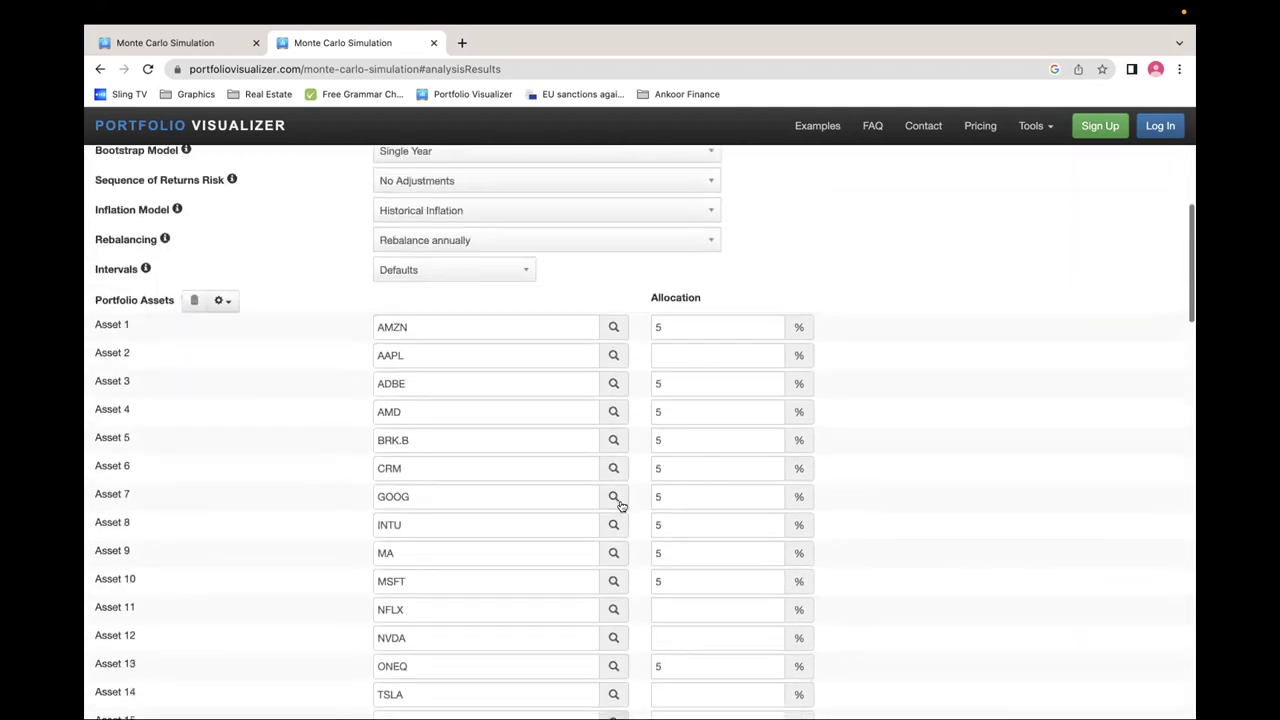
pyautogui.scroll(2, 621, 507)
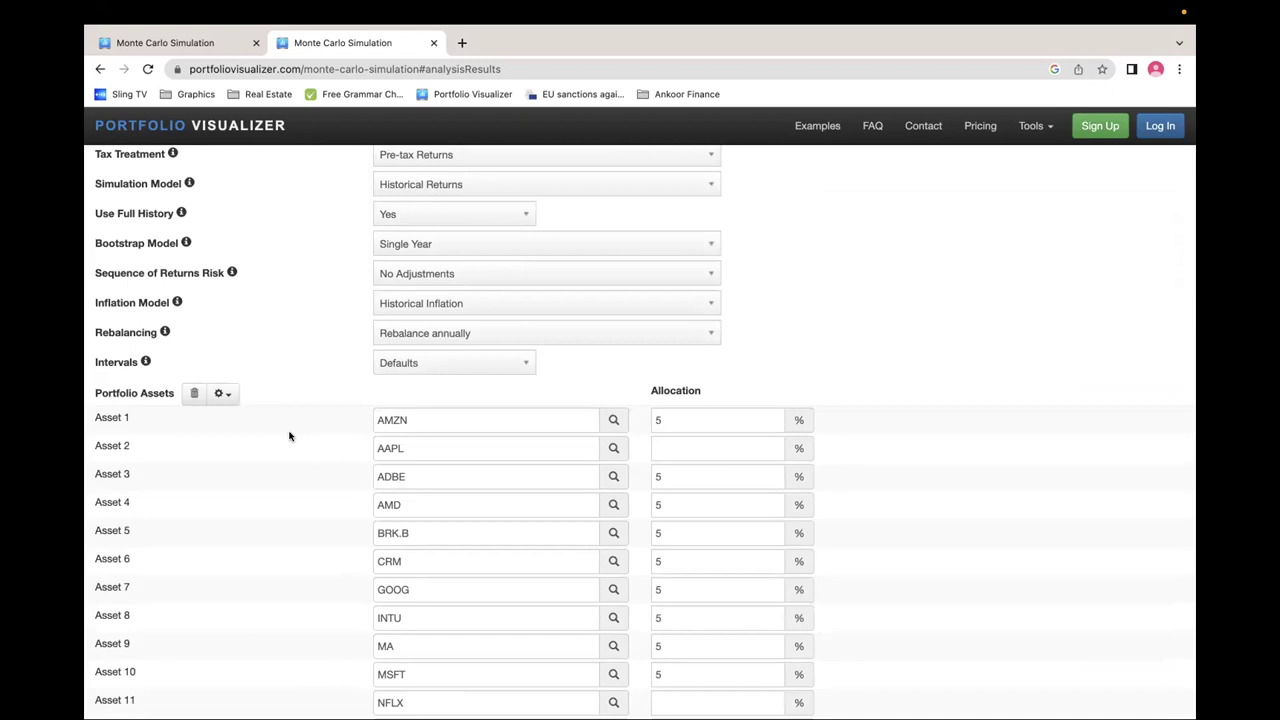
pyautogui.click(226, 395)
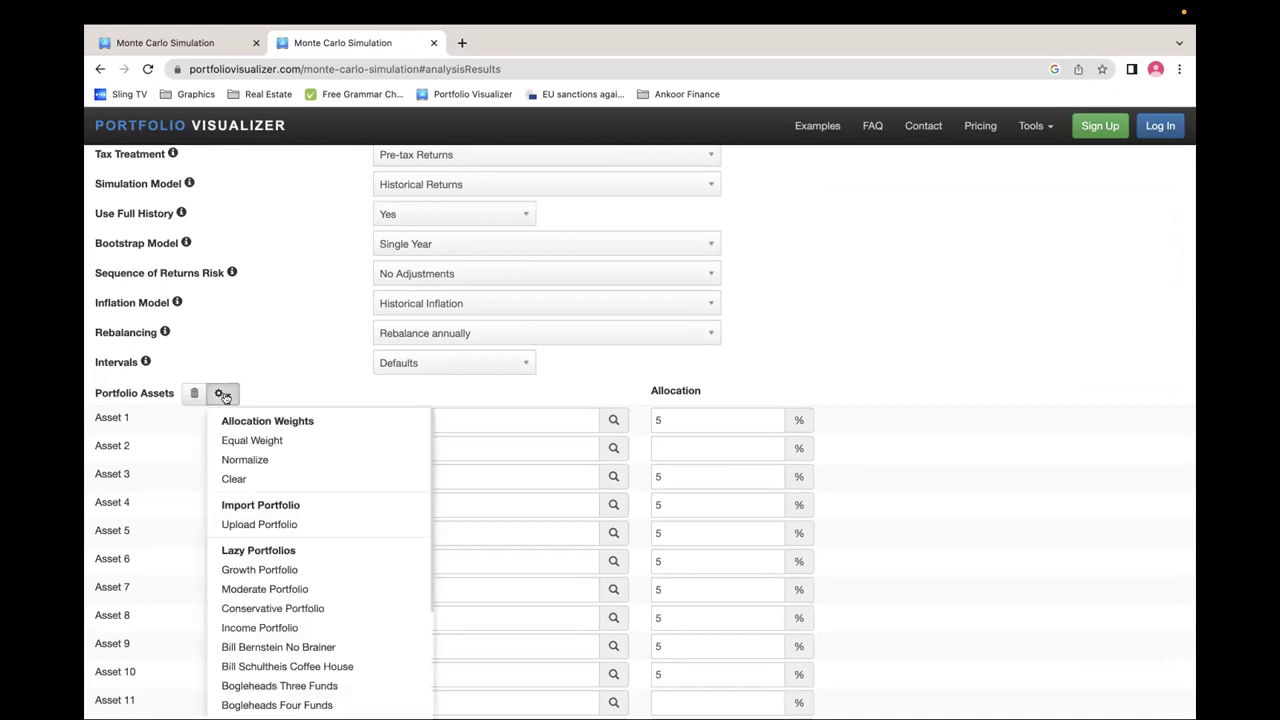
pyautogui.click(287, 524)
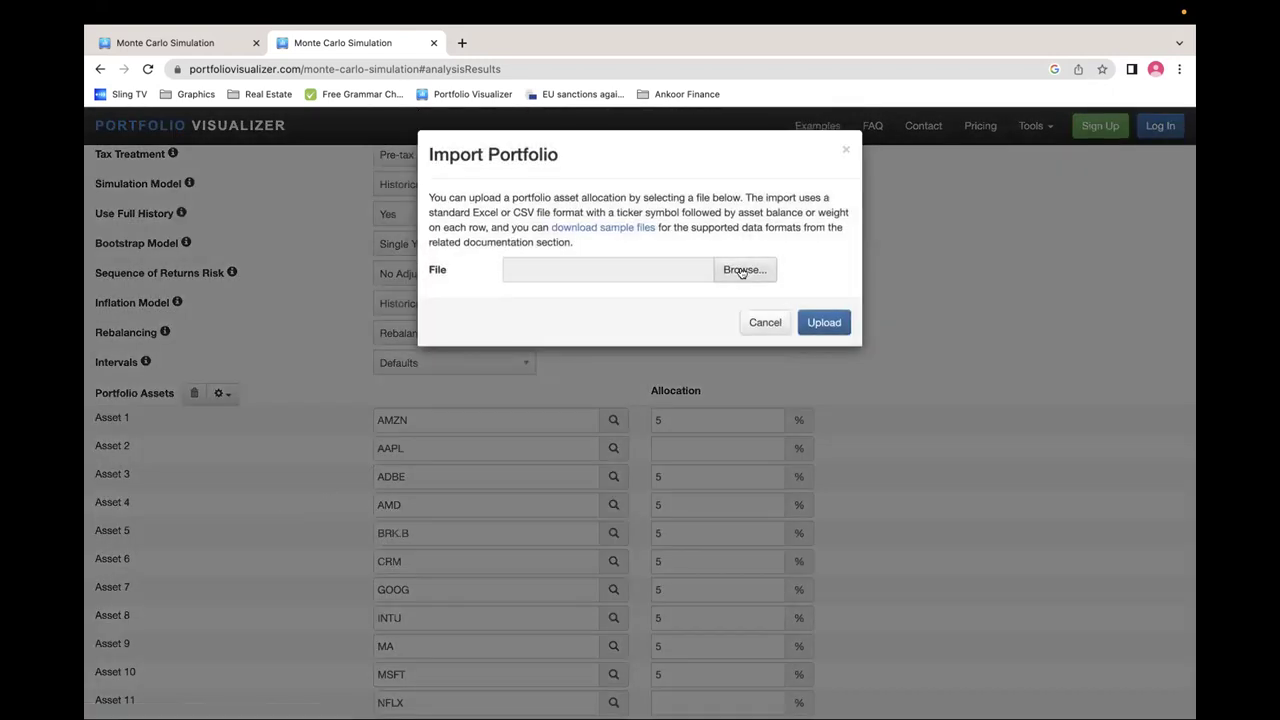
pyautogui.click(741, 270)
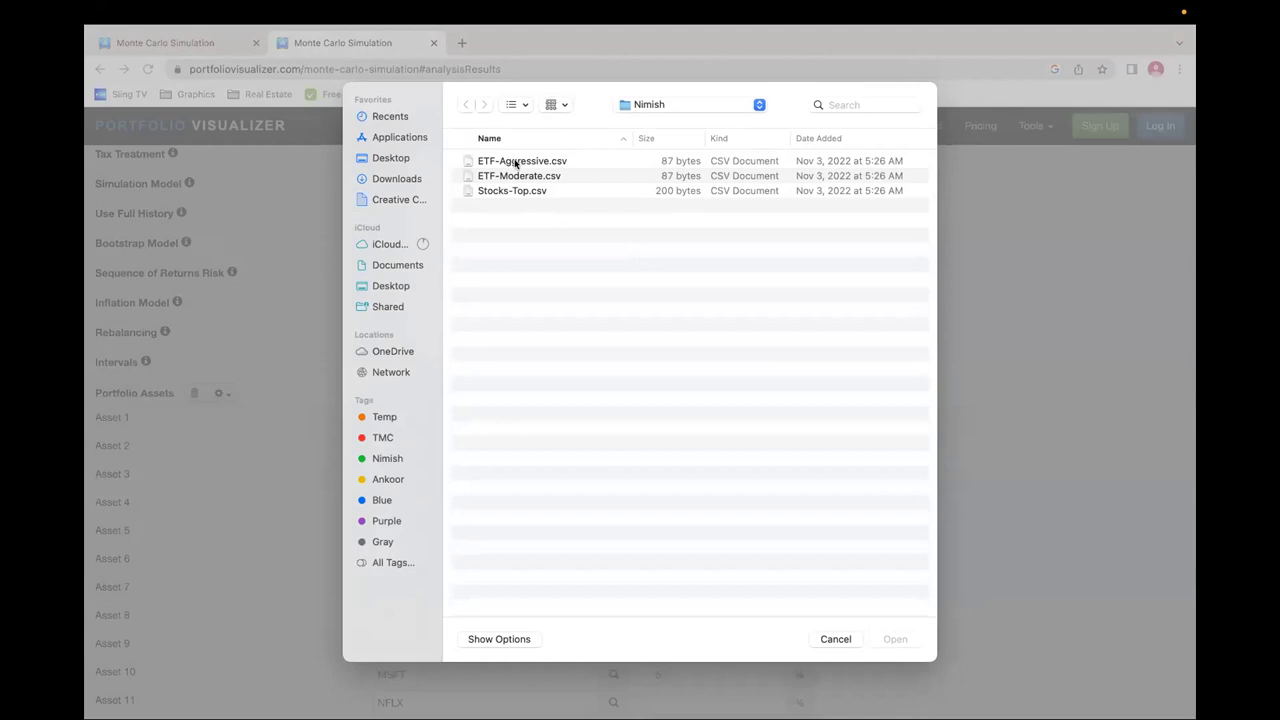
pyautogui.doubleClick(515, 163)
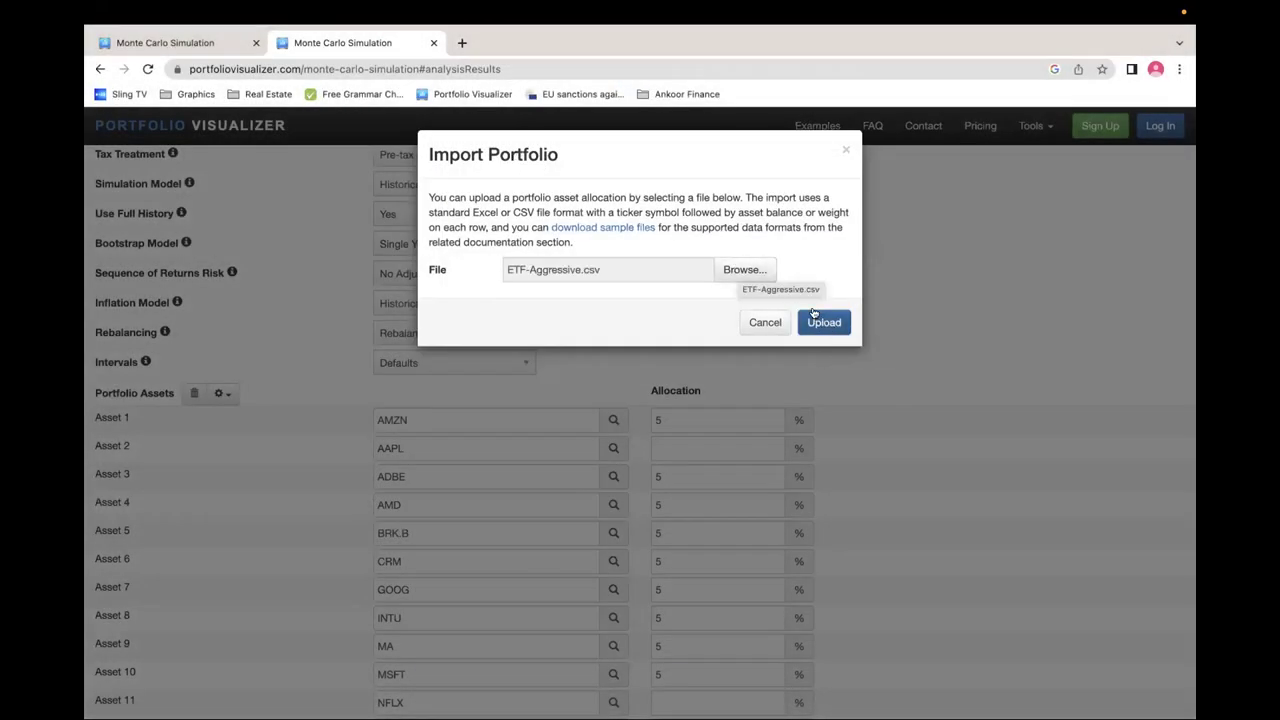
pyautogui.click(754, 272)
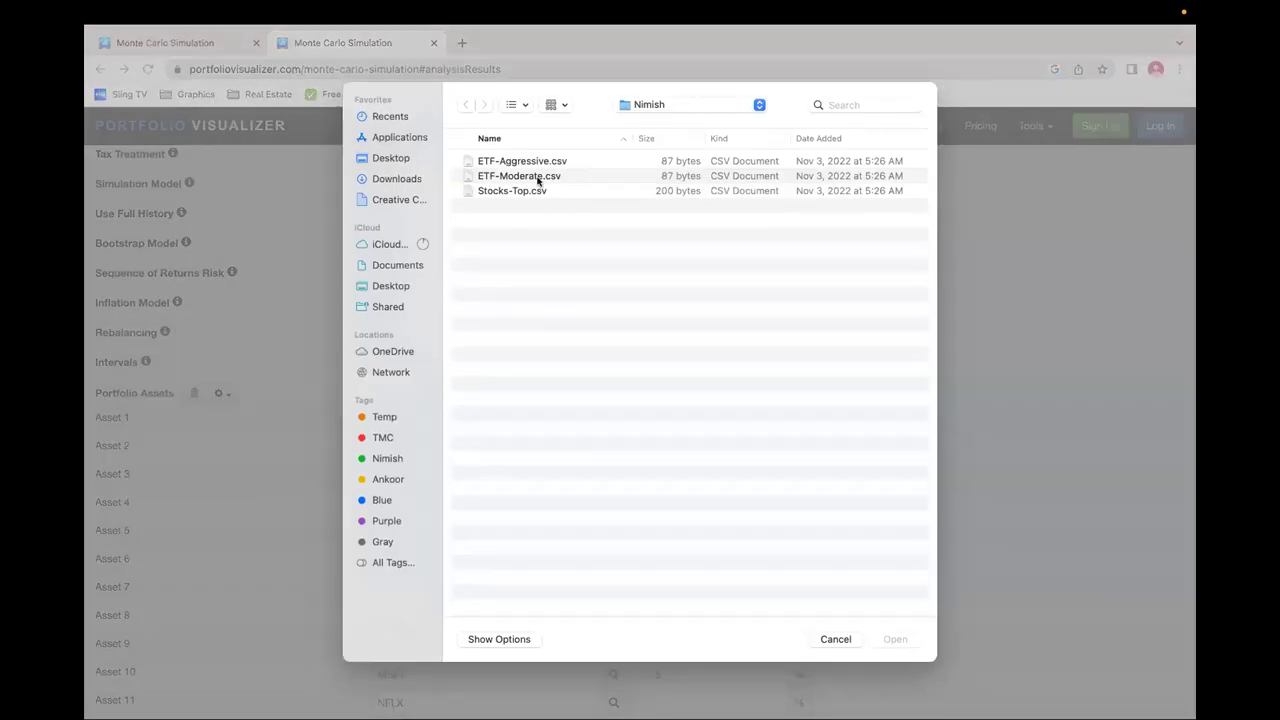
pyautogui.doubleClick(538, 180)
pyautogui.click(812, 322)
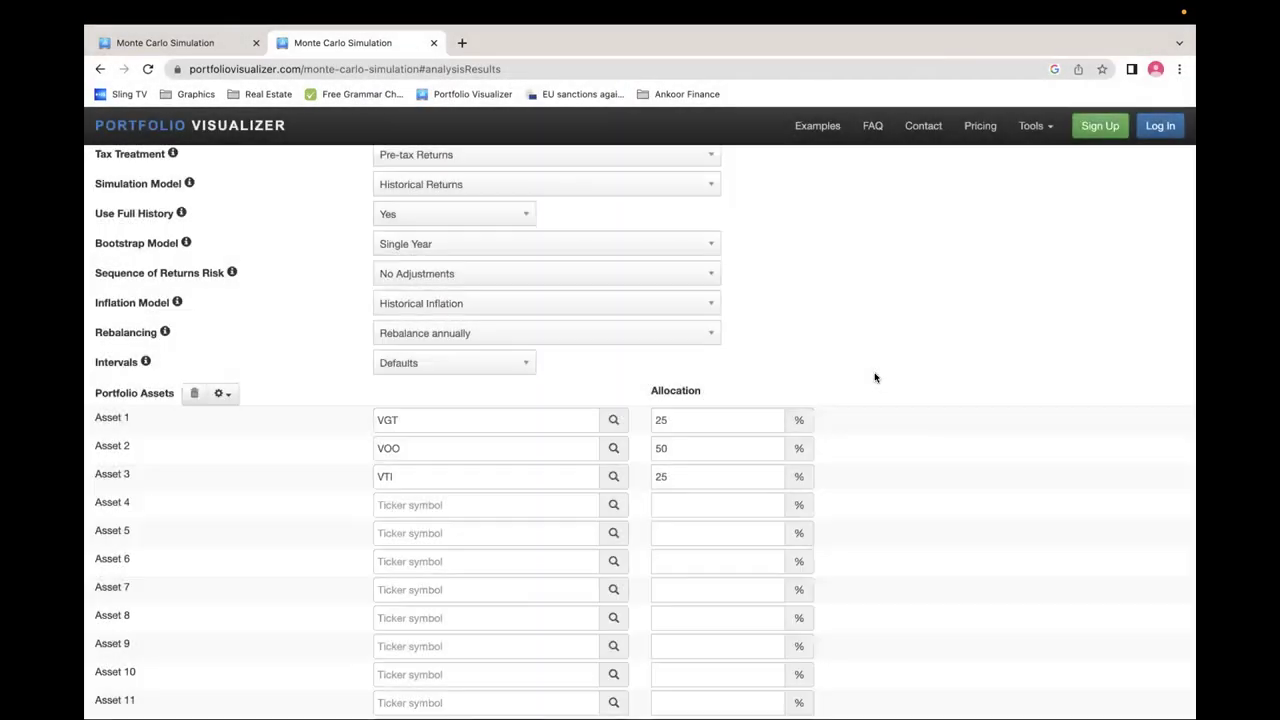
# Review the imported VGT, VOO and VTI allocations and run the simulation on this three-ETF portfolio
pyautogui.click(387, 419)
pyautogui.click(398, 476)
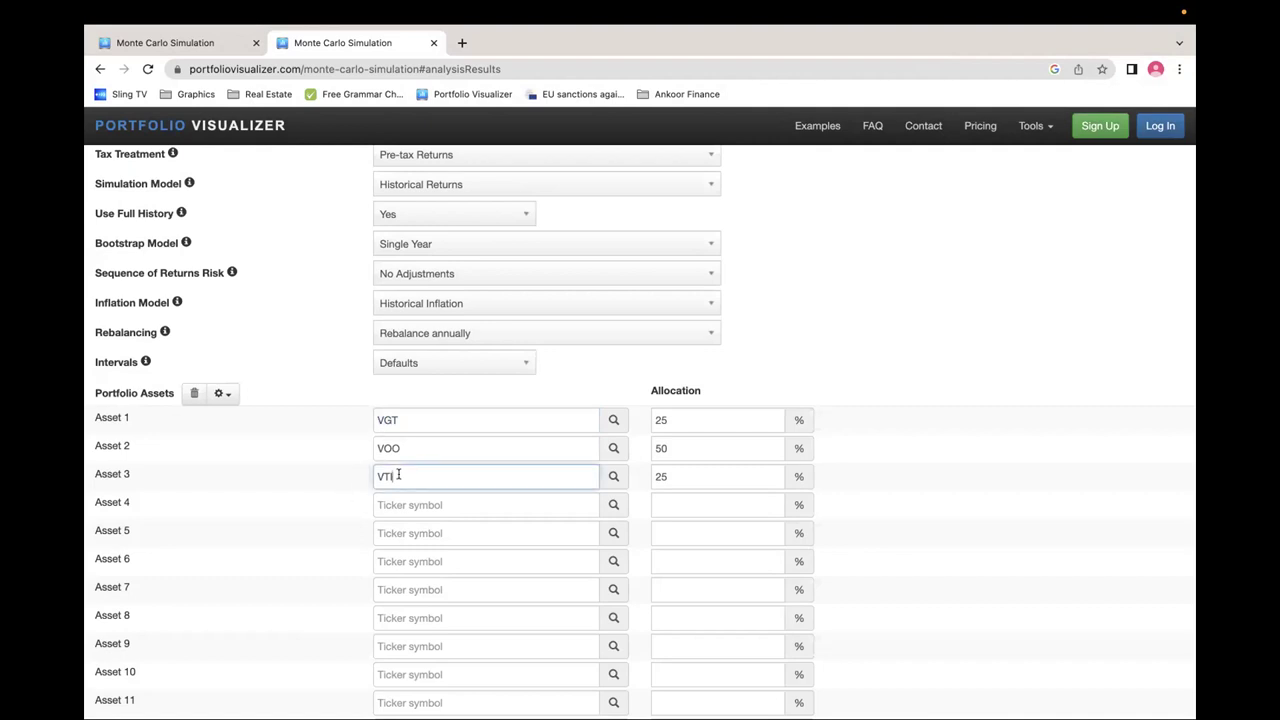
pyautogui.scroll(-2, 308, 493)
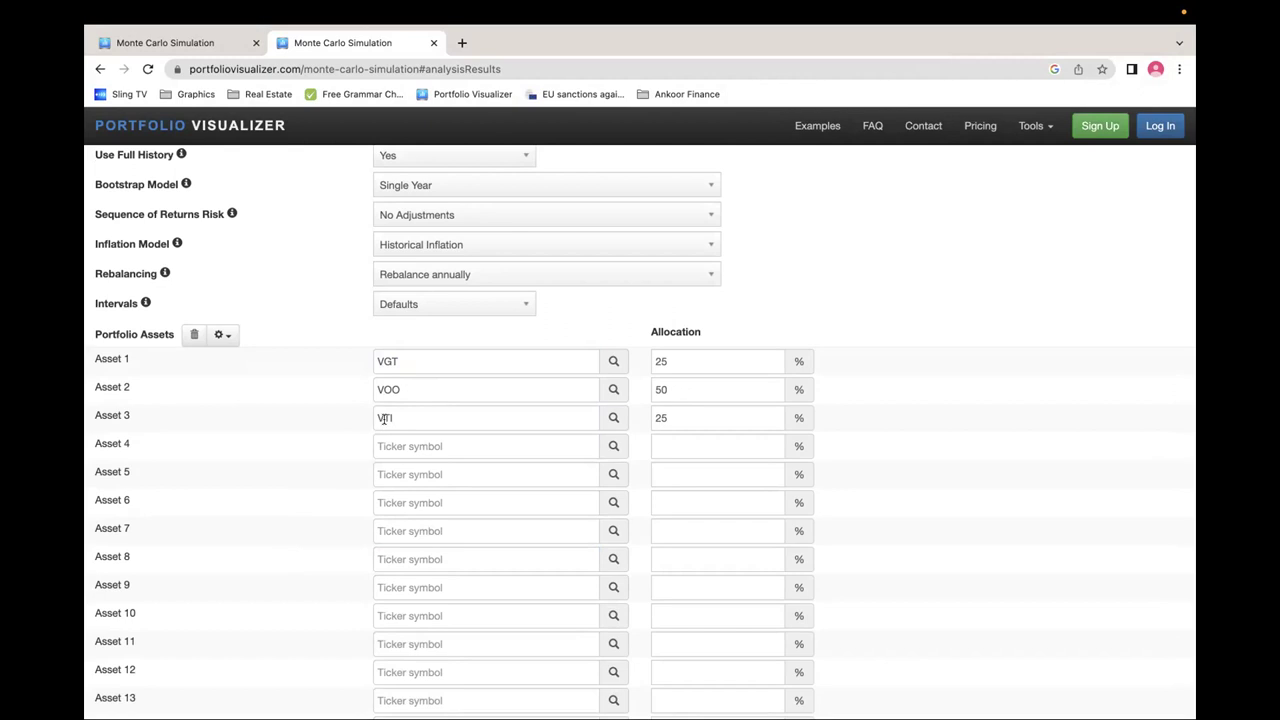
pyautogui.scroll(-5, 283, 471)
pyautogui.click(418, 613)
pyautogui.scroll(-1, 505, 590)
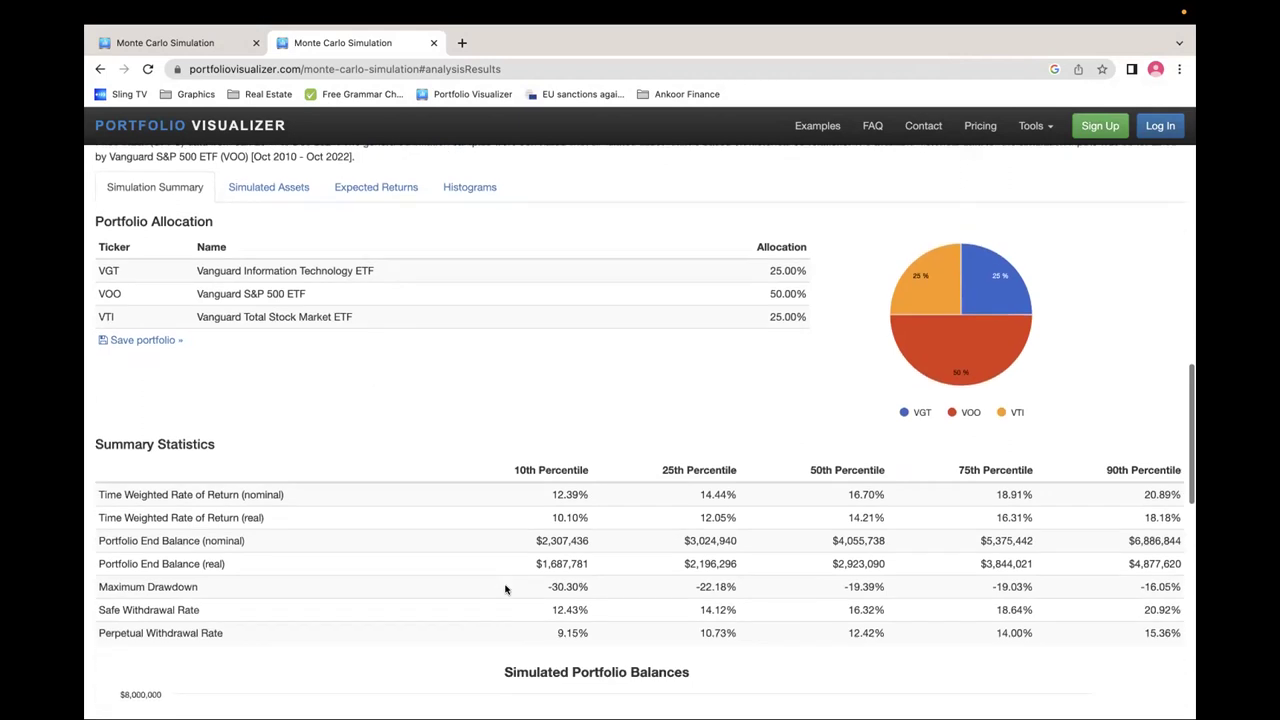
# Check the three-ETF portfolio's 50th percentile nominal rate of return and nominal portfolio end balance
pyautogui.scroll(-1, 505, 590)
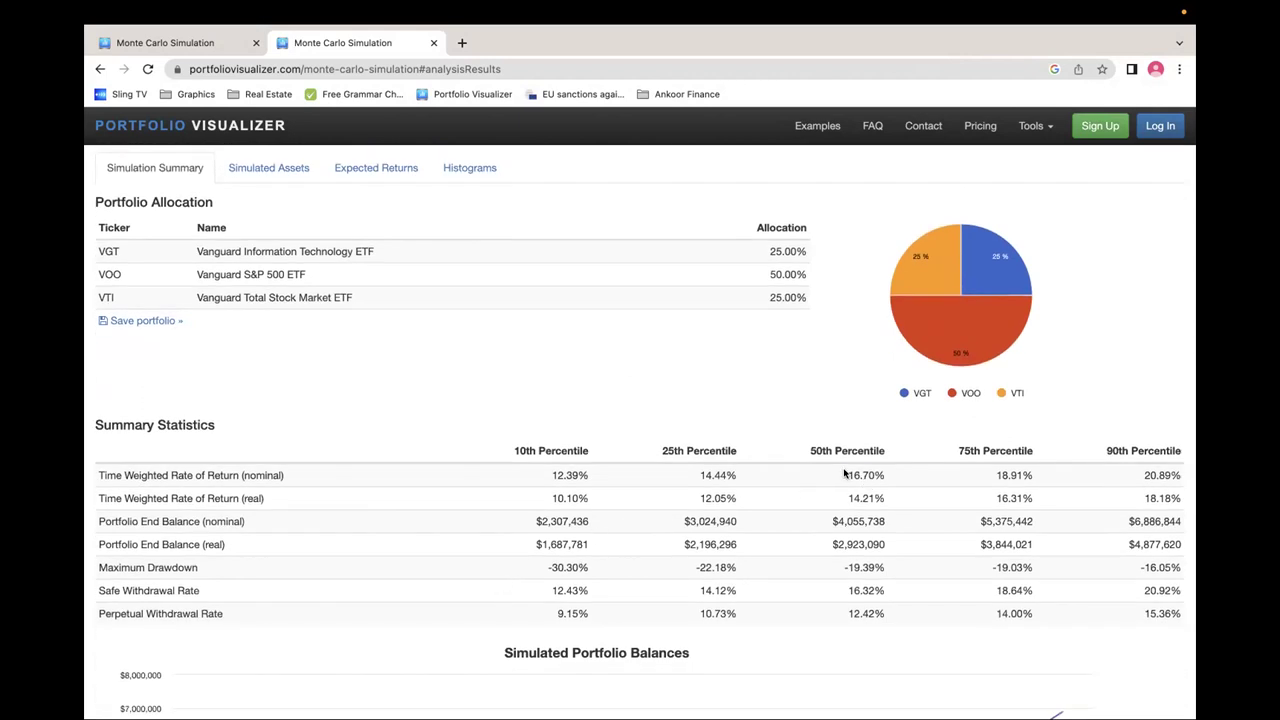
pyautogui.moveTo(845, 474); pyautogui.dragTo(888, 476)
pyautogui.moveTo(829, 521); pyautogui.dragTo(885, 524)
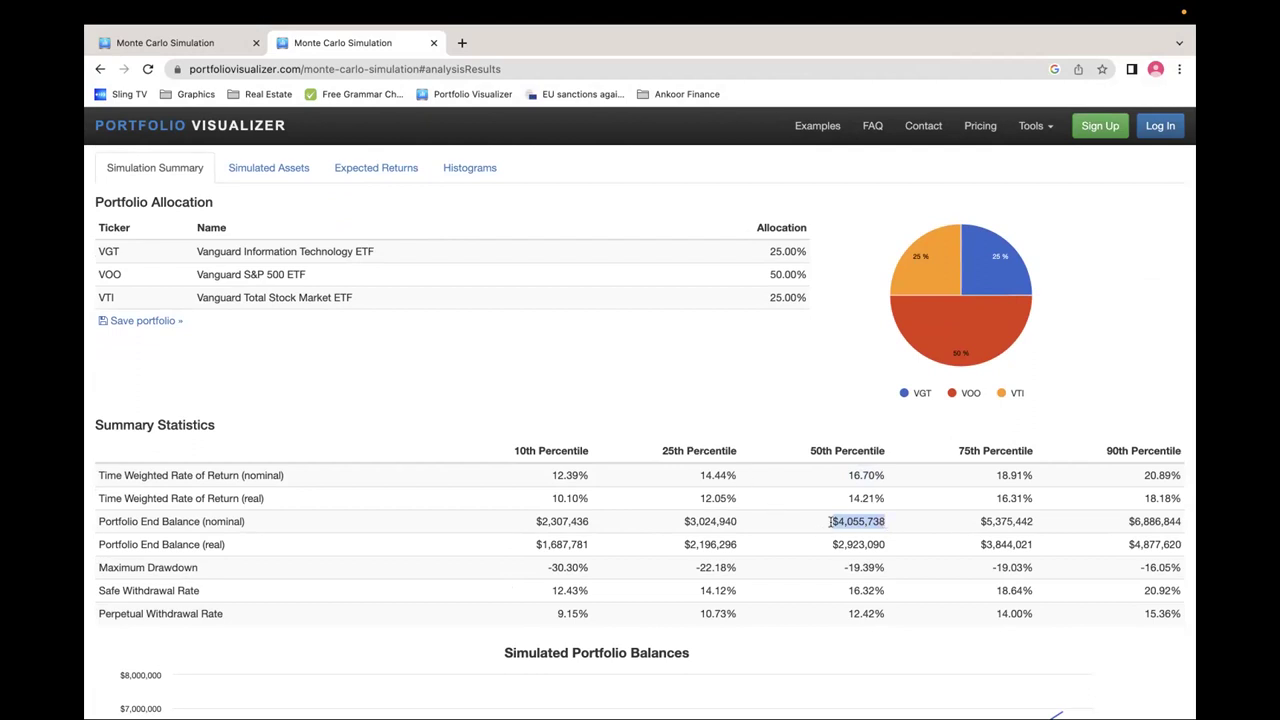
# Look over the three-ETF portfolio's assets and simulation results, and show the portfolio end balance histogram
pyautogui.scroll(6, 829, 521)
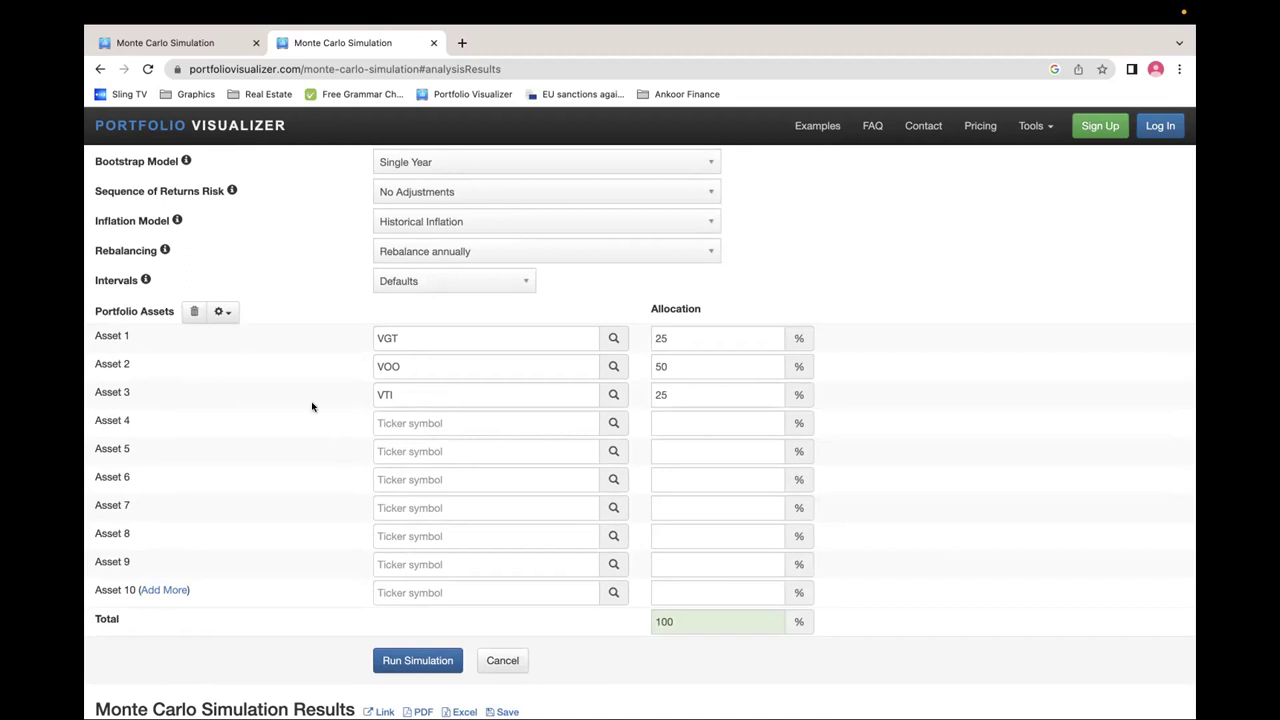
pyautogui.scroll(-10, 312, 406)
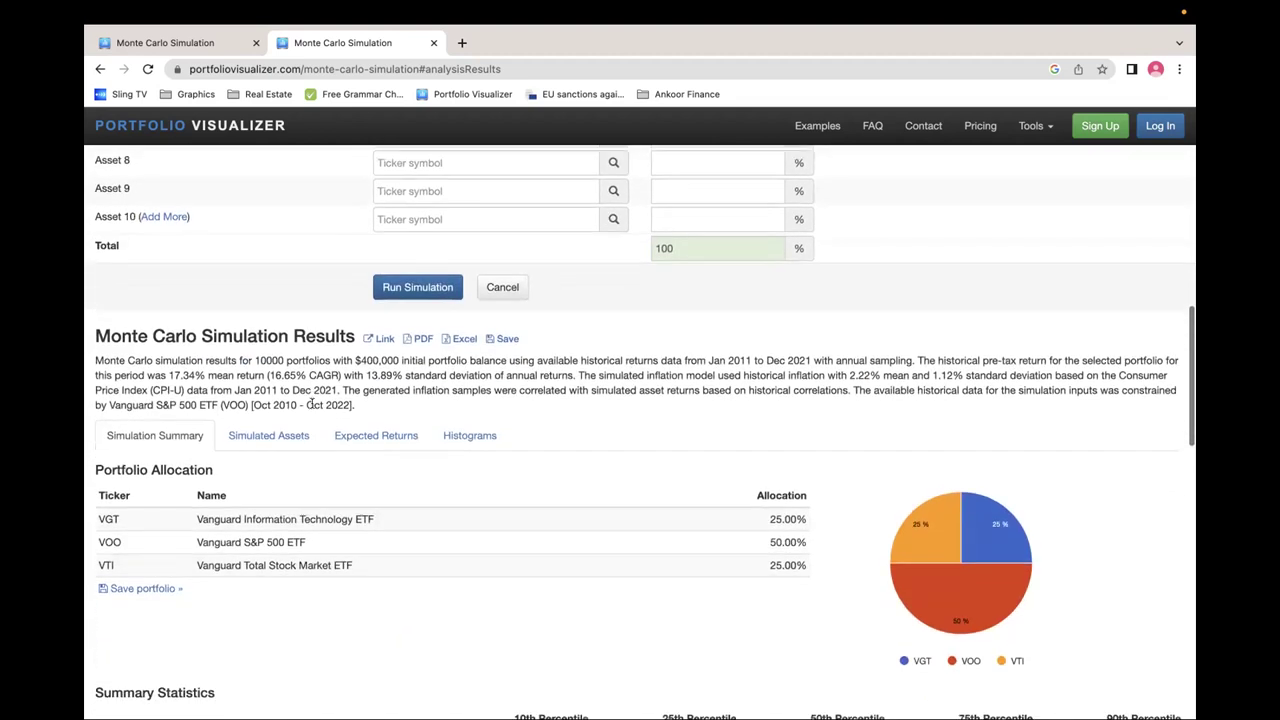
pyautogui.scroll(5, 312, 406)
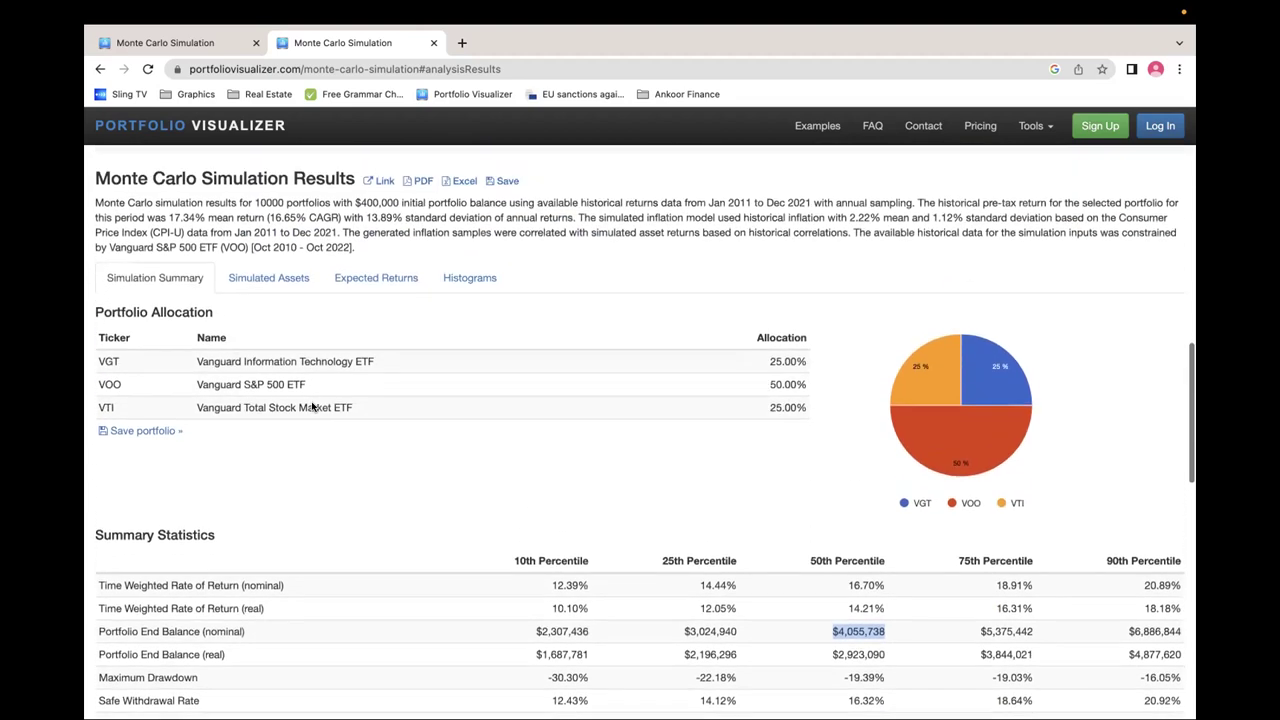
pyautogui.click(478, 347)
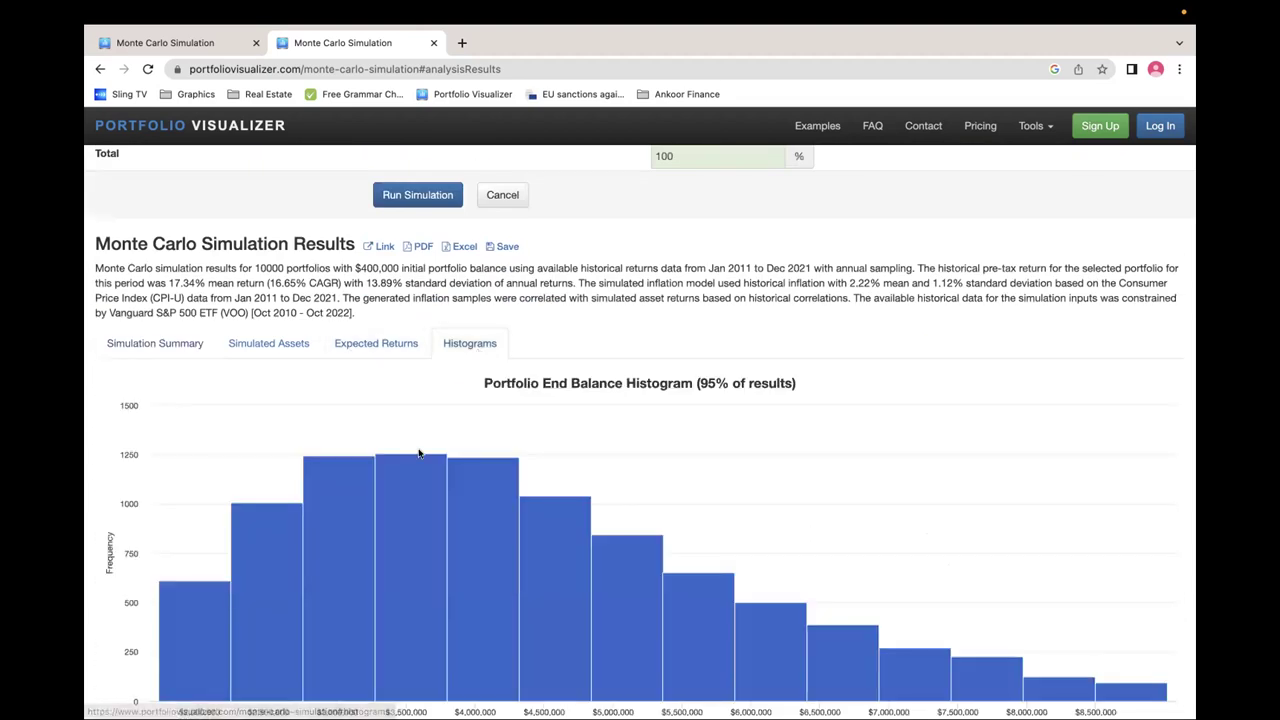
# Examine the three-ETF portfolio's end balance histogram, its 10th, 50th and 90th percentile nominal end balances, and the simulated balances chart
pyautogui.scroll(-2, 420, 452)
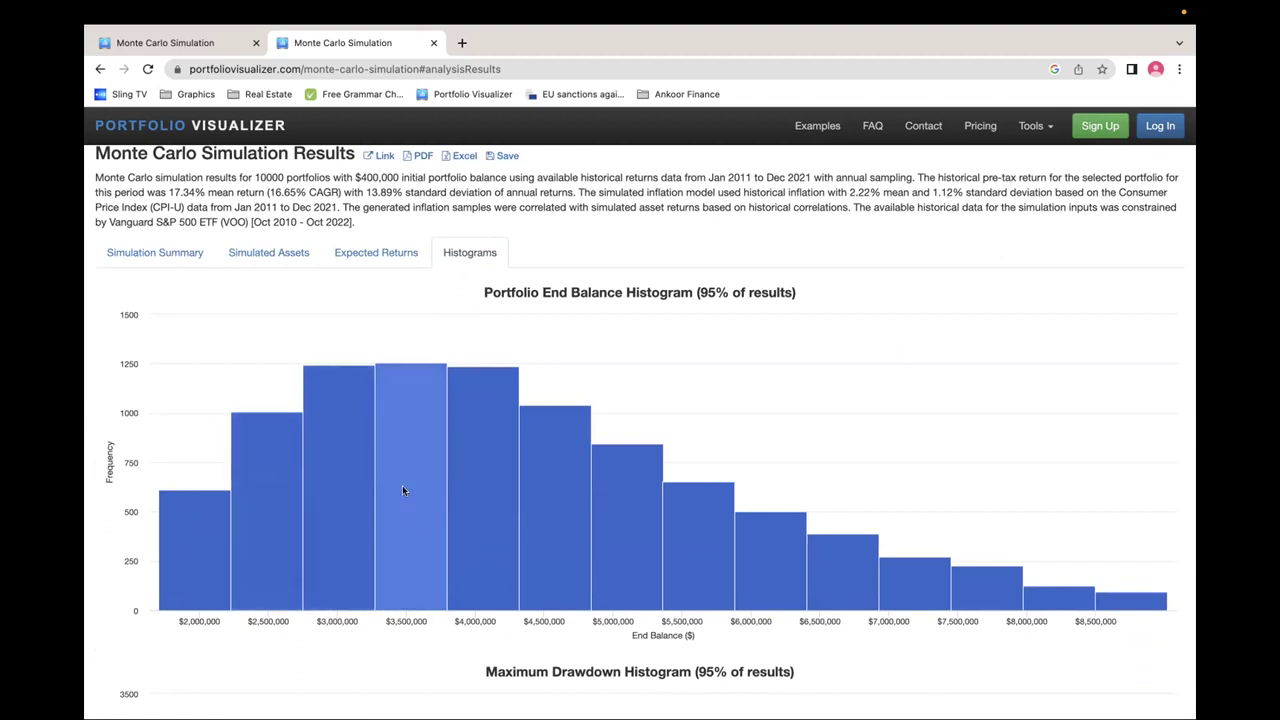
pyautogui.click(170, 254)
pyautogui.scroll(-2, 597, 360)
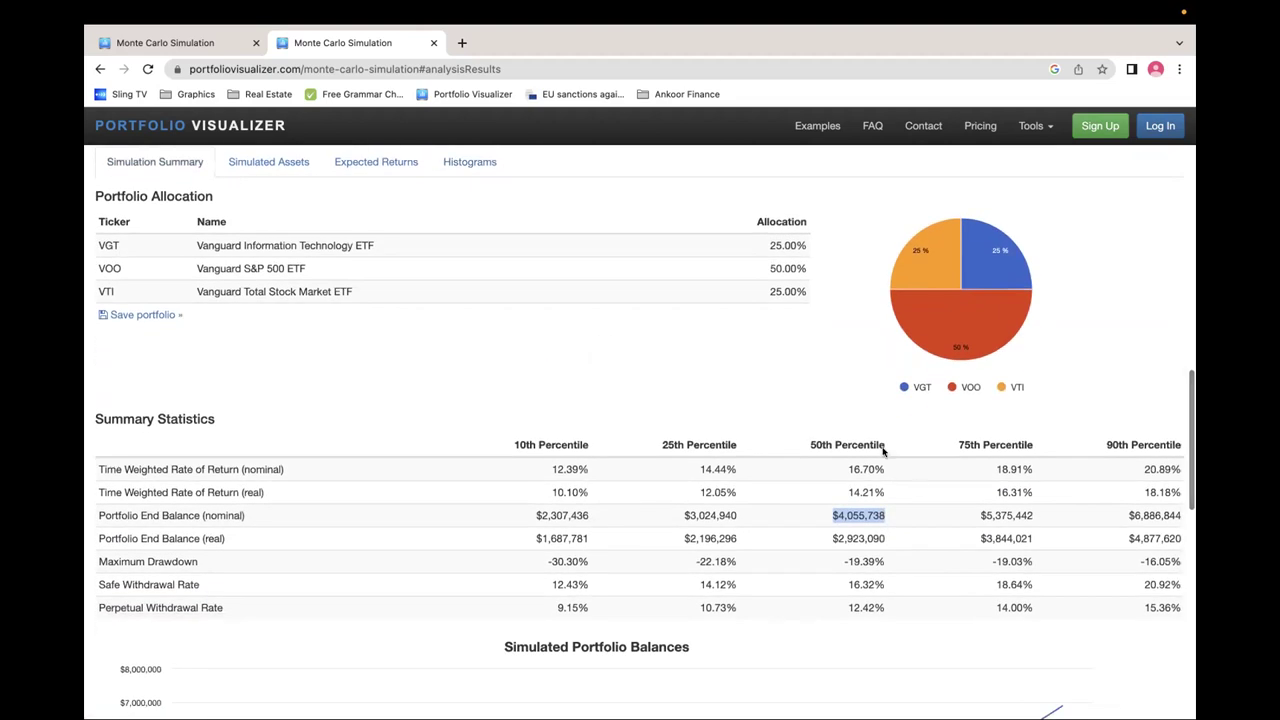
pyautogui.click(850, 489)
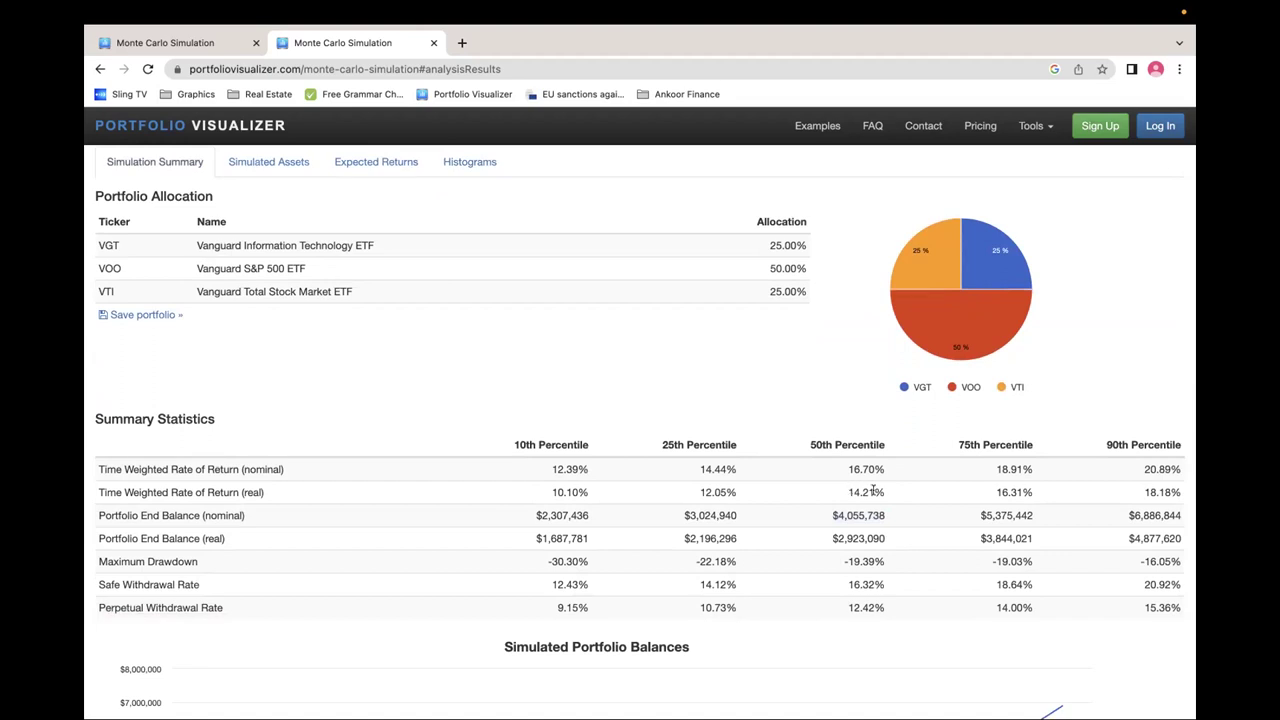
pyautogui.doubleClick(1146, 515)
pyautogui.doubleClick(549, 512)
pyautogui.scroll(-1, 515, 550)
pyautogui.scroll(-3, 515, 550)
pyautogui.scroll(12, 514, 549)
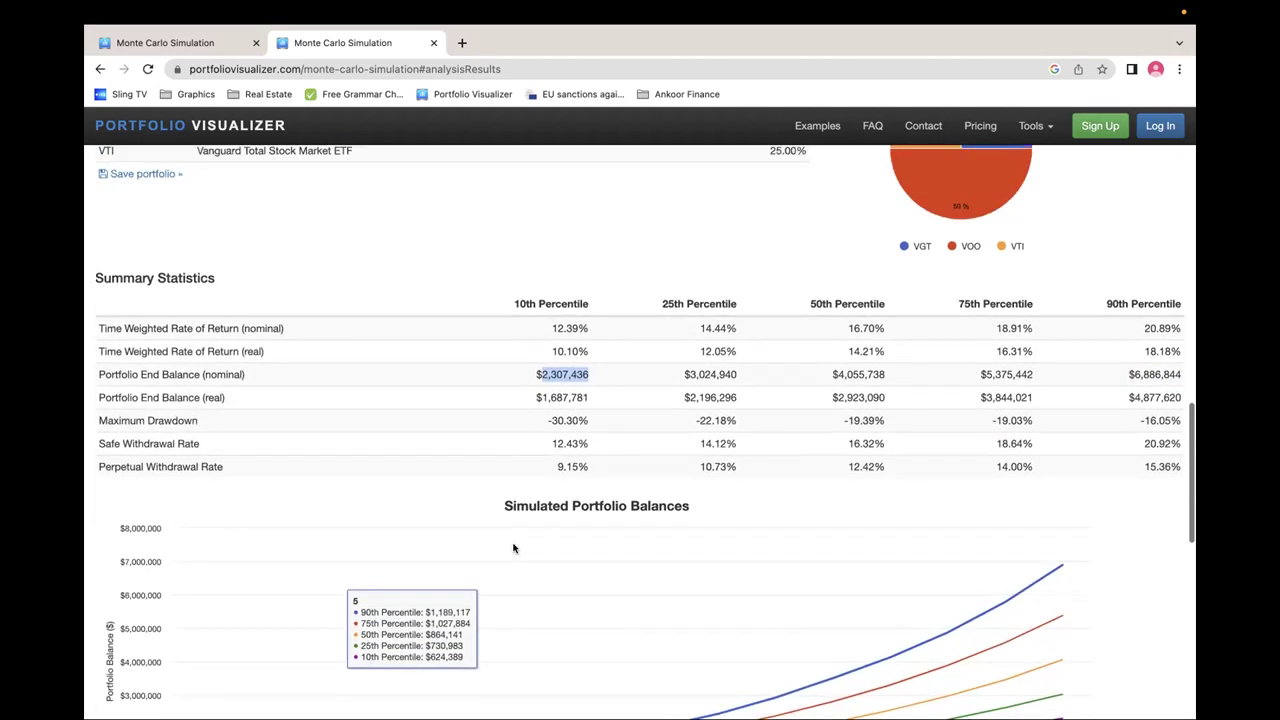
pyautogui.scroll(10, 514, 549)
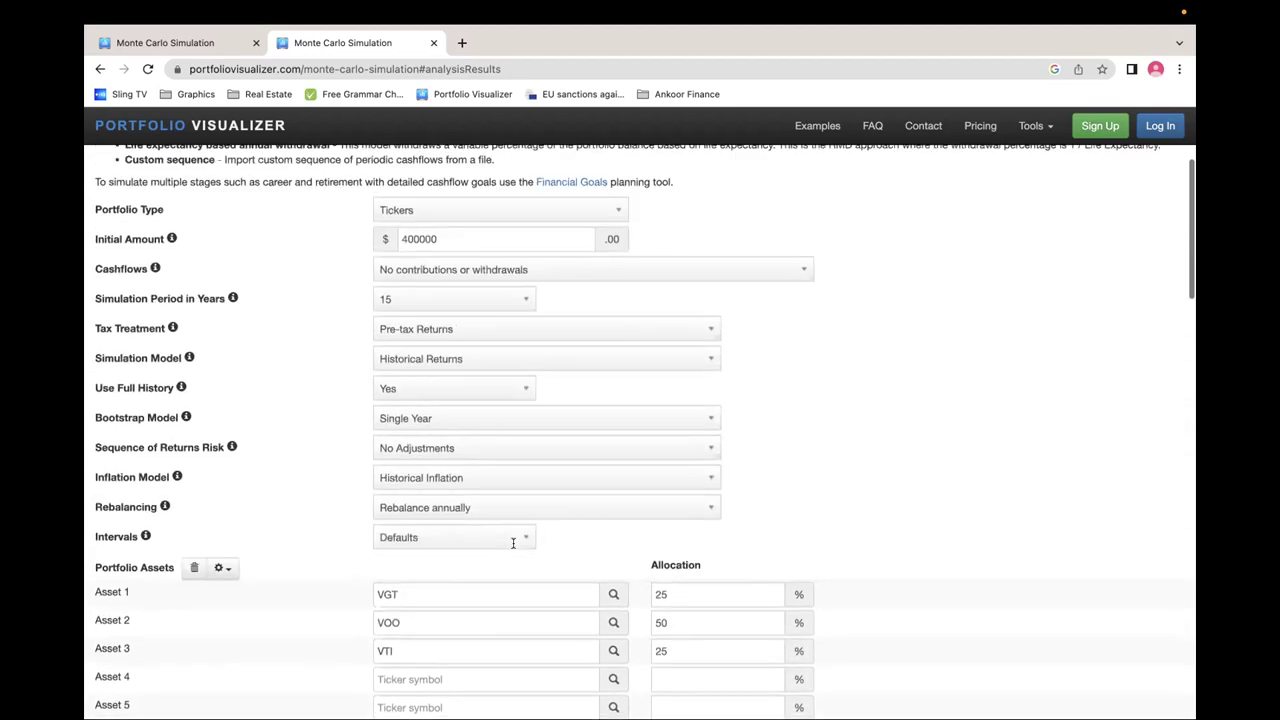
# Switch to the PowerPoint presentation and view the Diversification slide on work-life and retired-life asset allocation
pyautogui.moveTo(663, 712)
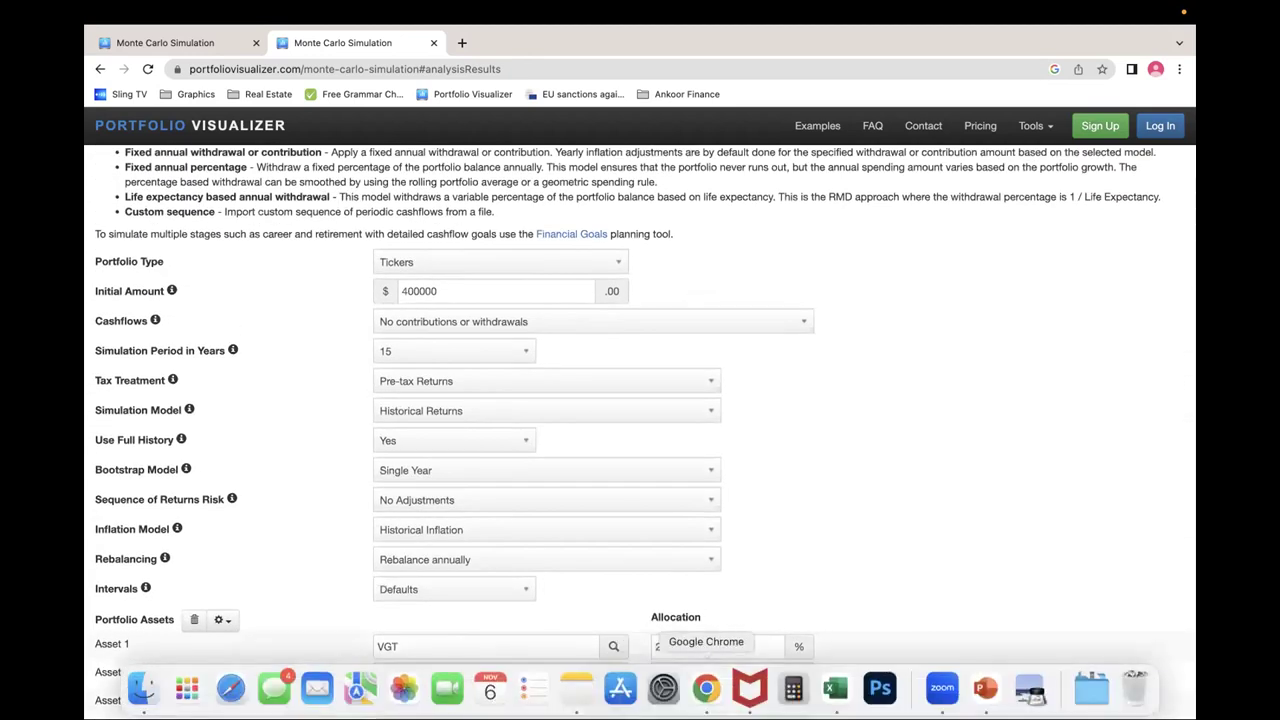
pyautogui.click(975, 688)
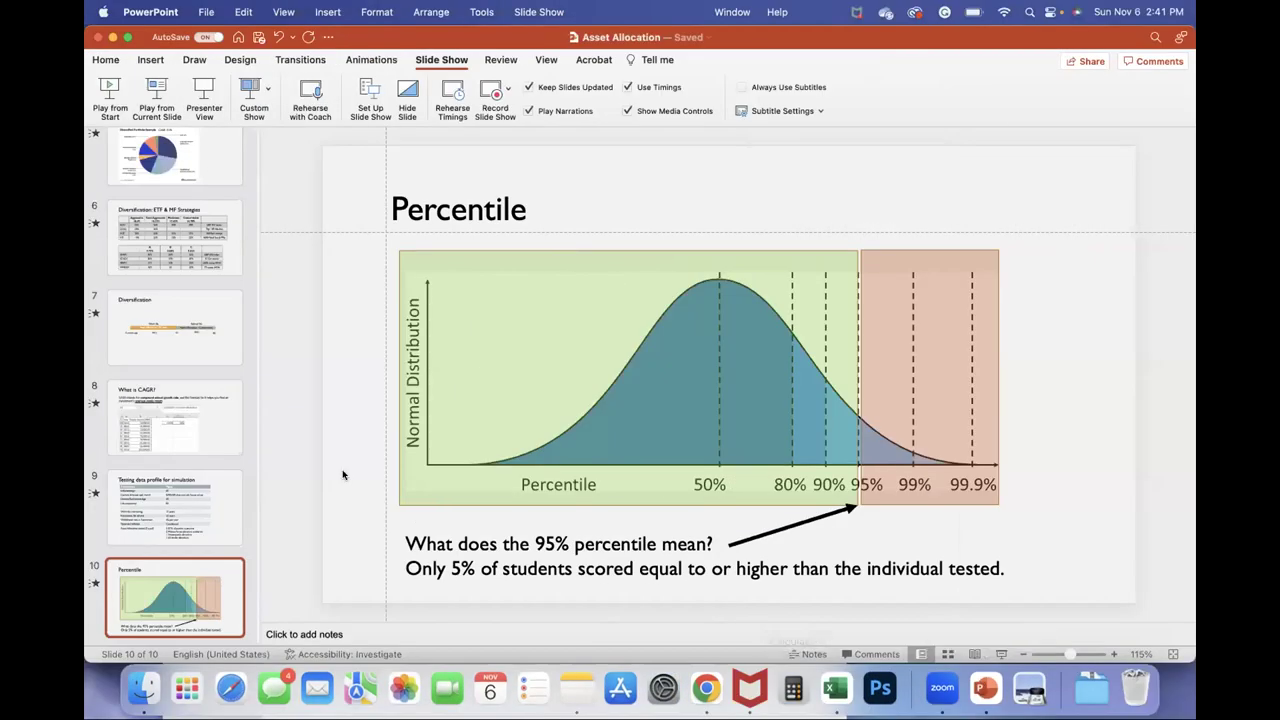
pyautogui.click(201, 318)
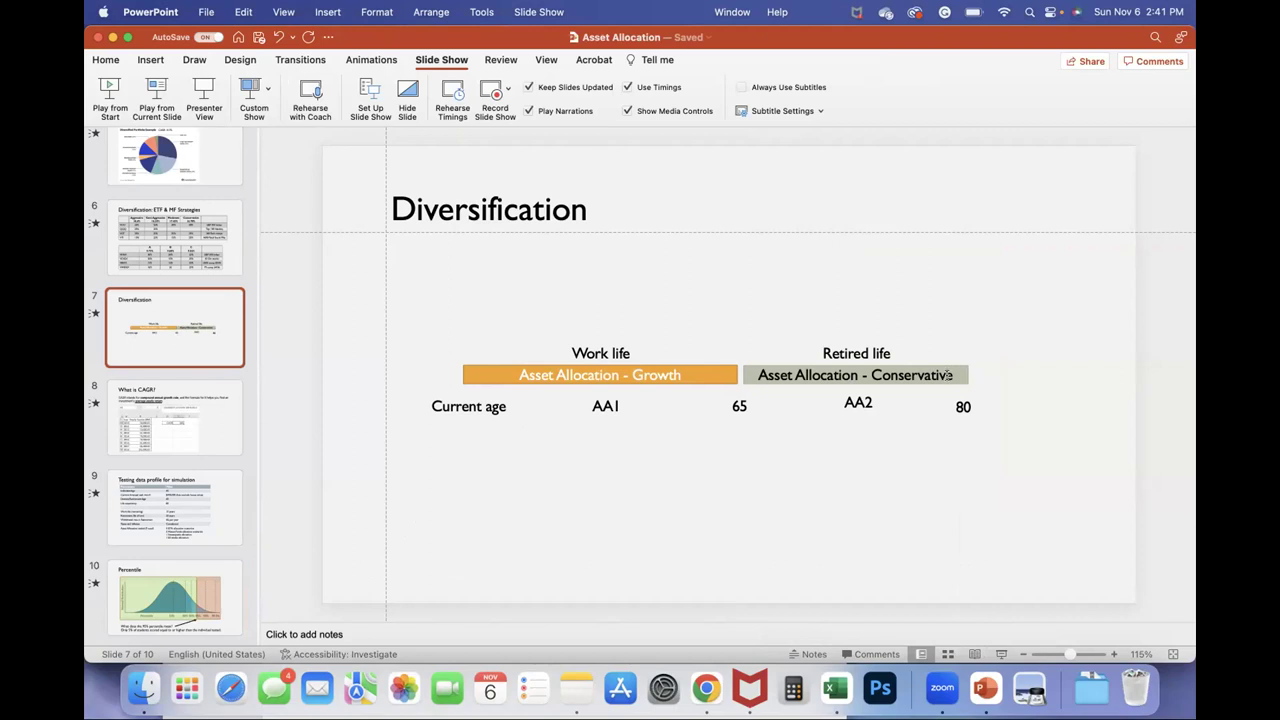
# Return to Portfolio Visualizer in Chrome and open the Financial Goals planning tool
pyautogui.press('super+Tab')
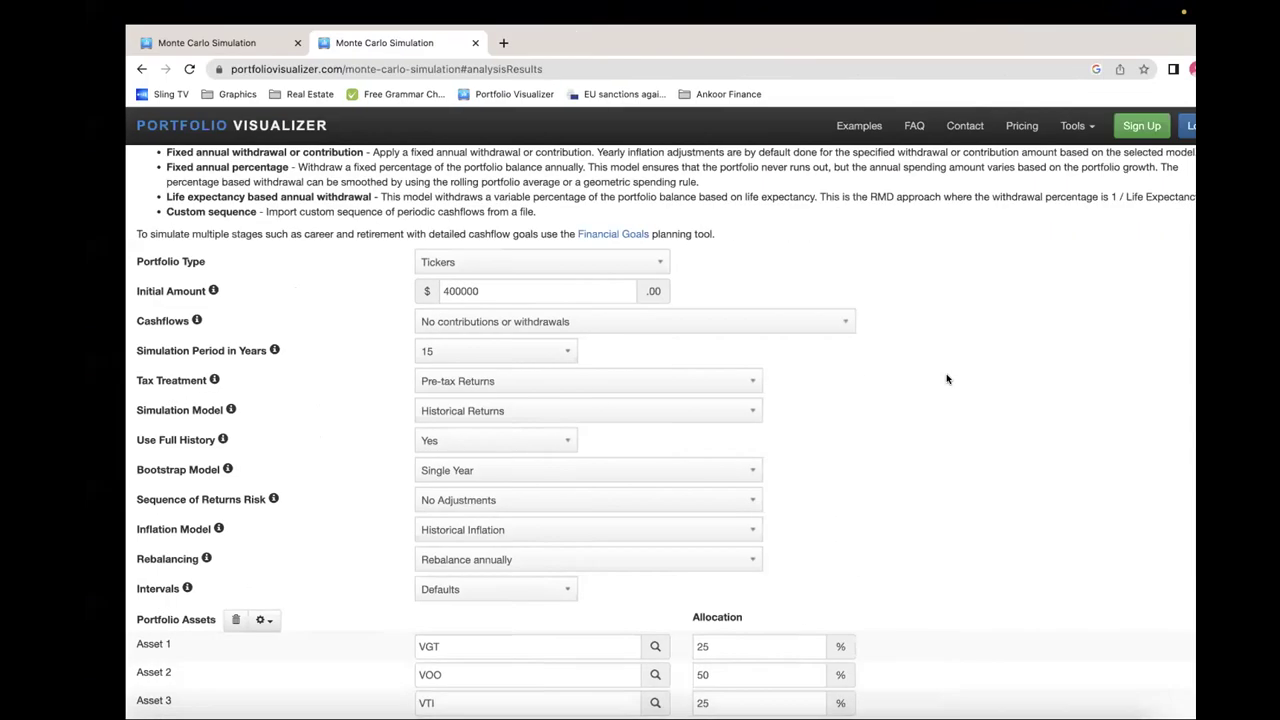
pyautogui.scroll(3, 947, 379)
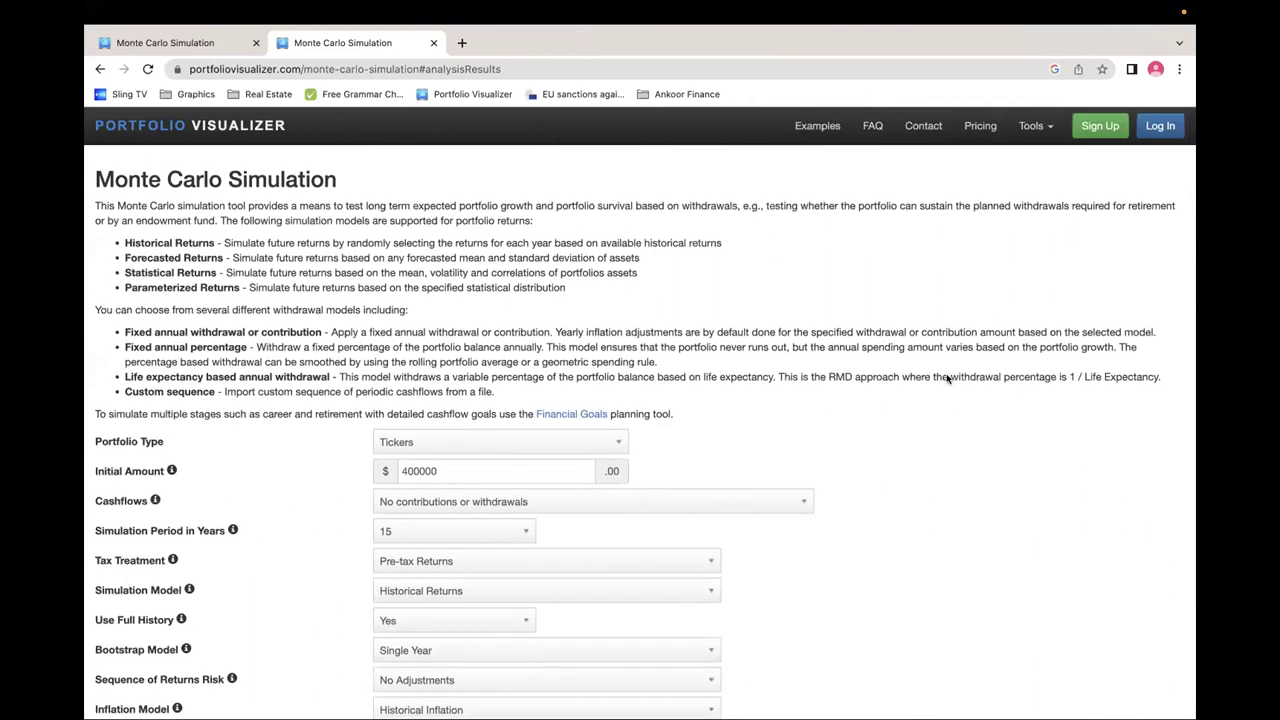
pyautogui.click(1047, 124)
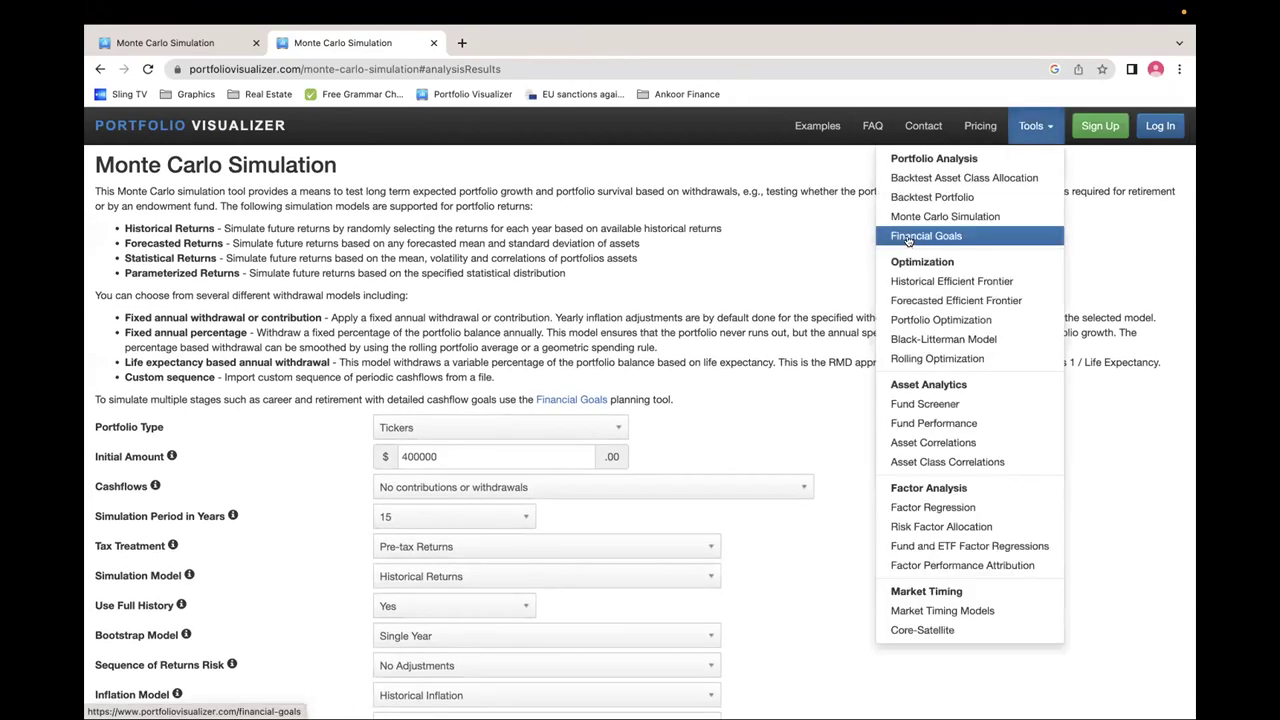
pyautogui.click(915, 236)
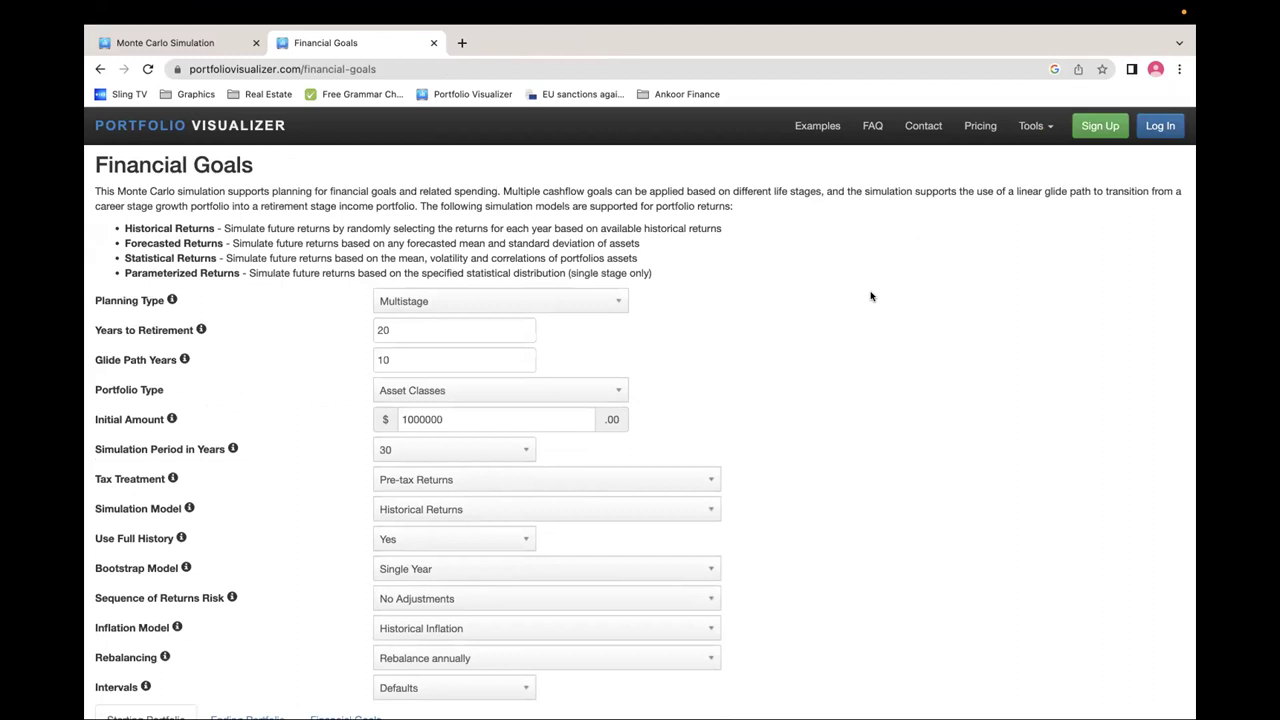
# Set the years to retirement to 15 for the multistage plan, with 10 glide path years
pyautogui.scroll(-1, 870, 296)
pyautogui.scroll(1, 871, 294)
pyautogui.moveTo(387, 329); pyautogui.dragTo(357, 331)
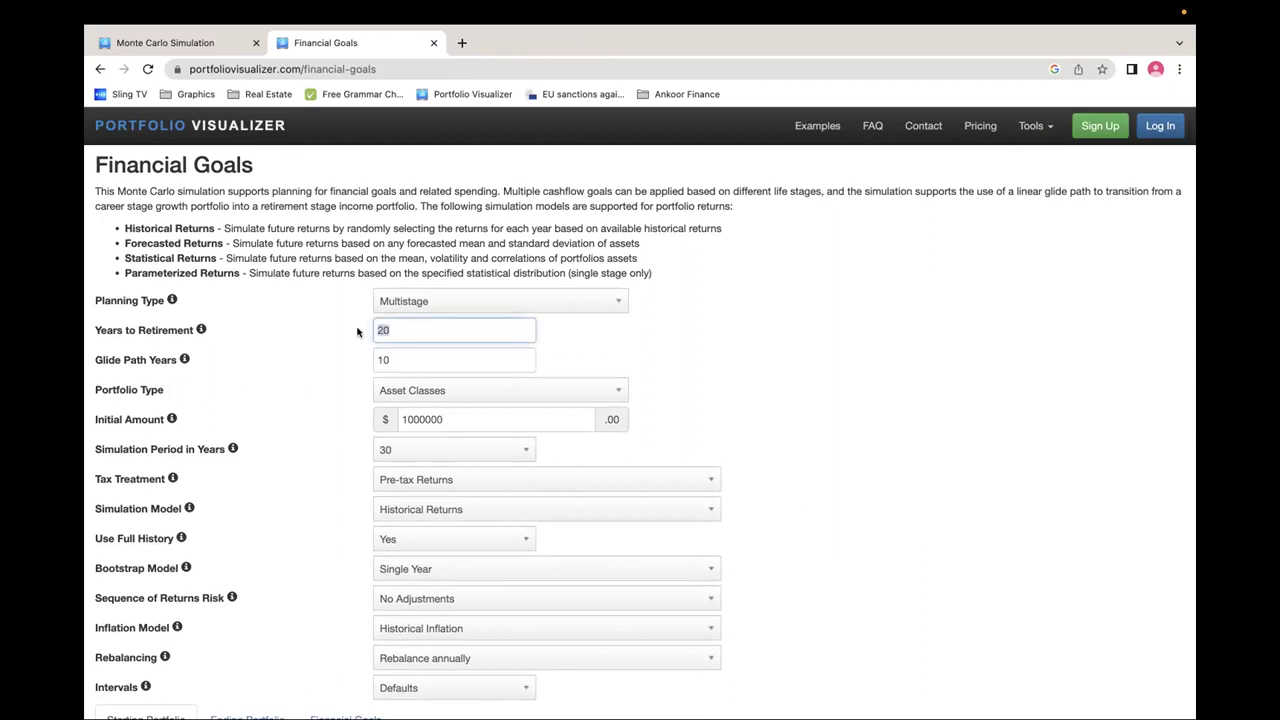
pyautogui.write('15')
pyautogui.click(326, 356)
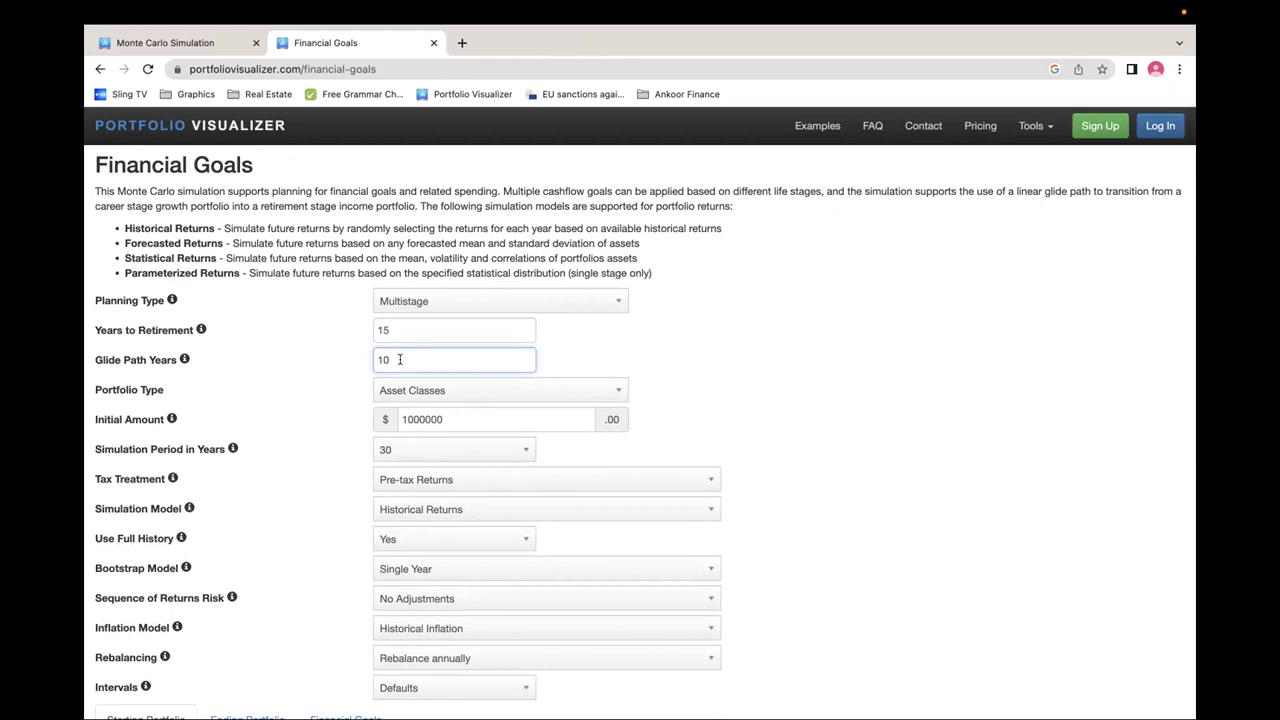
pyautogui.moveTo(398, 358); pyautogui.dragTo(369, 365)
pyautogui.press('Tab')
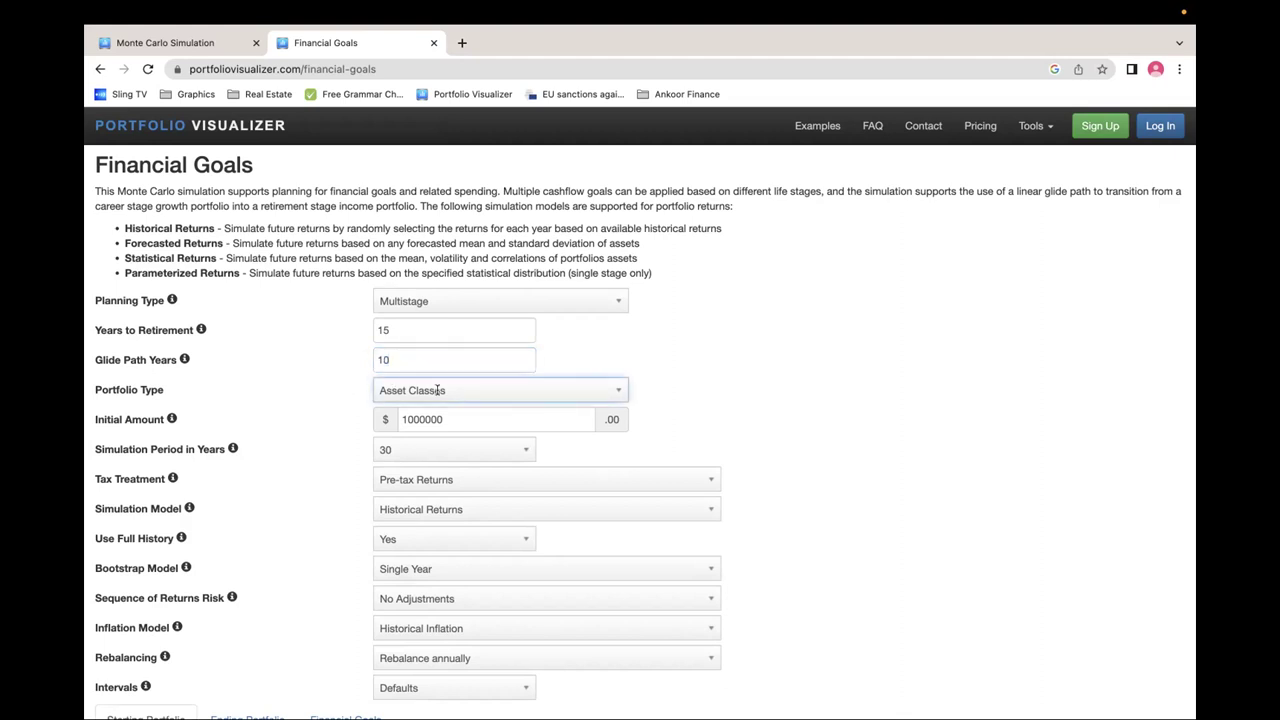
# Set the portfolio type to Tickers and the initial amount to $400000
pyautogui.click(437, 390)
pyautogui.click(440, 437)
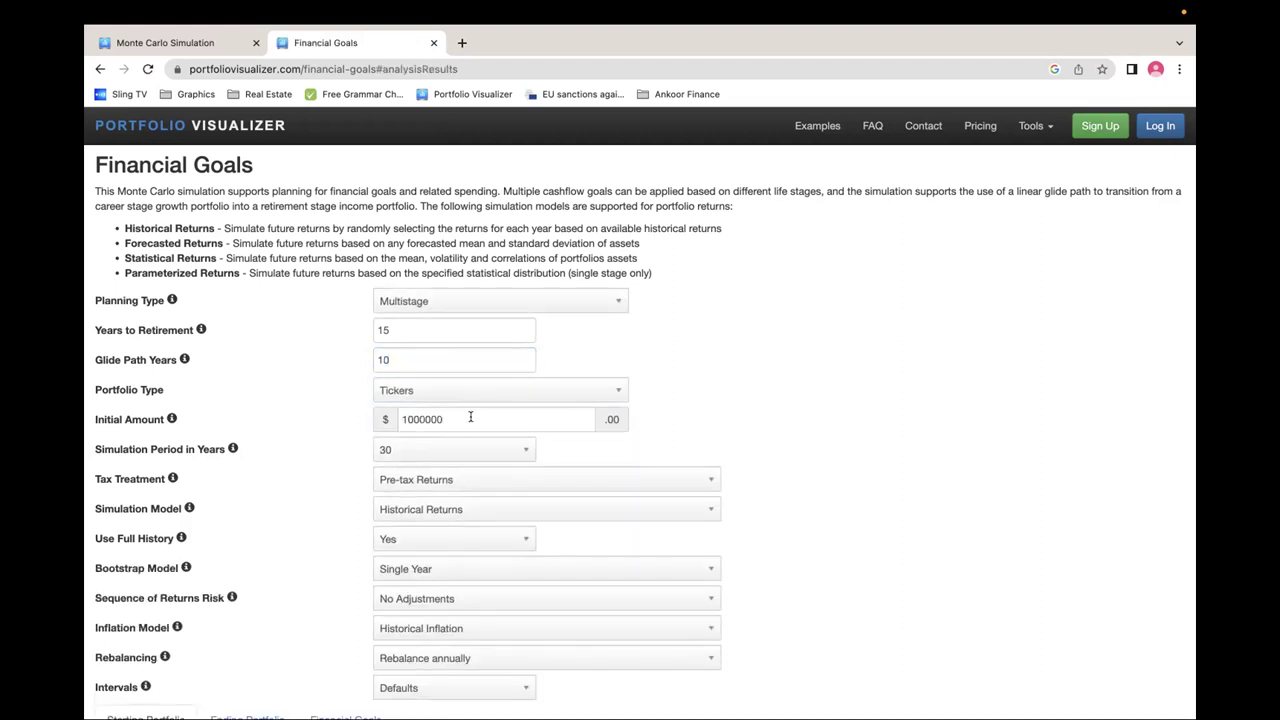
pyautogui.press('Tab')
pyautogui.write('40')
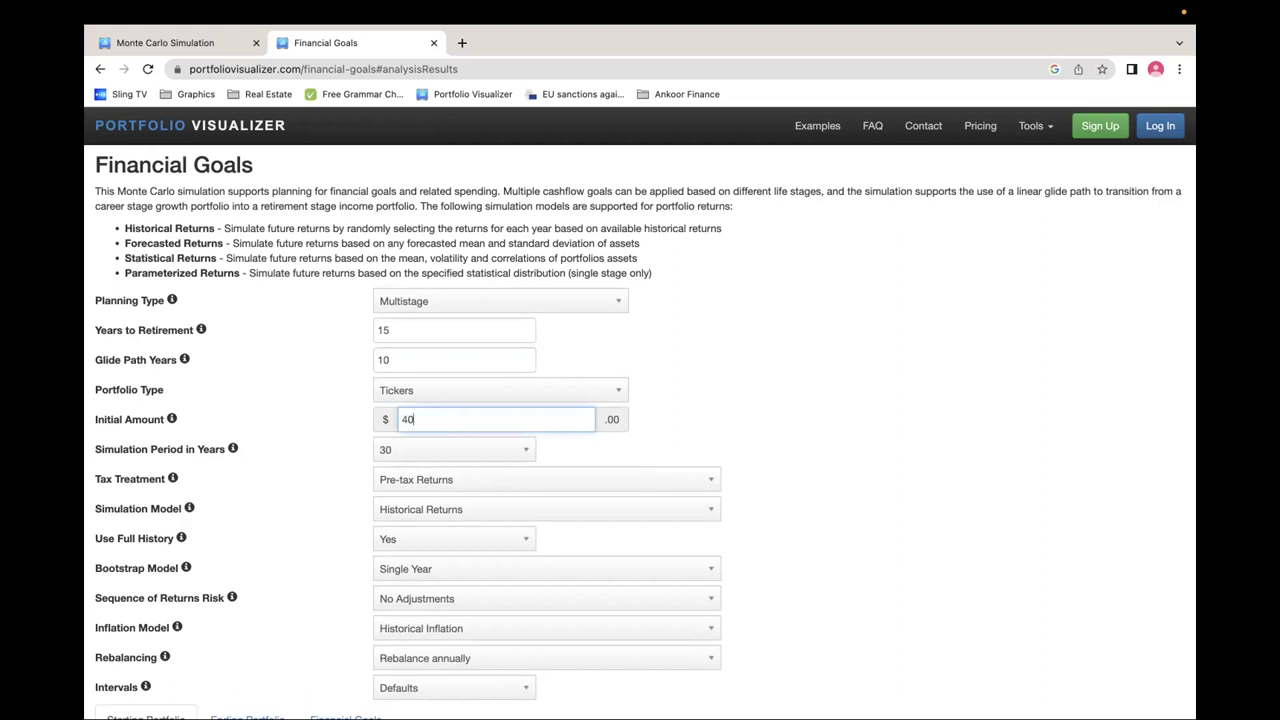
pyautogui.click(326, 463)
pyautogui.doubleClick(399, 418)
pyautogui.press('Tab')
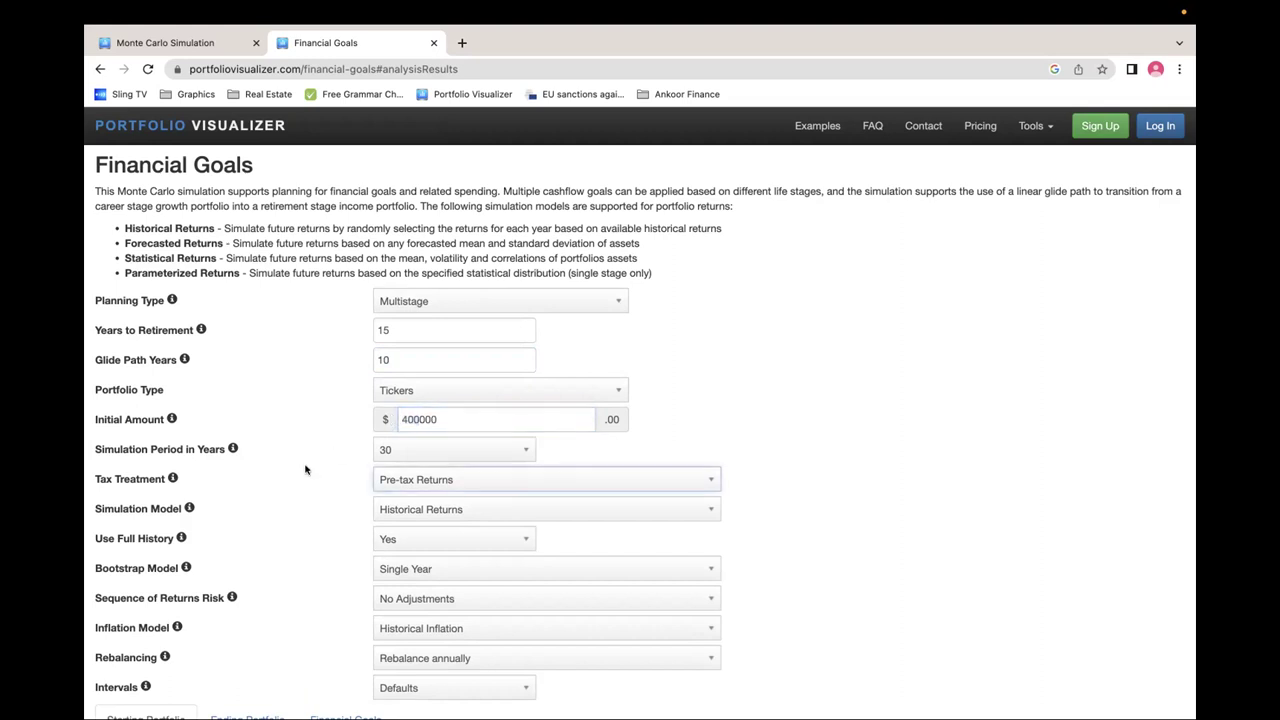
# Set the simulation period to 35 years and check the simulation model options, keeping Historical Returns
pyautogui.scroll(-1, 300, 465)
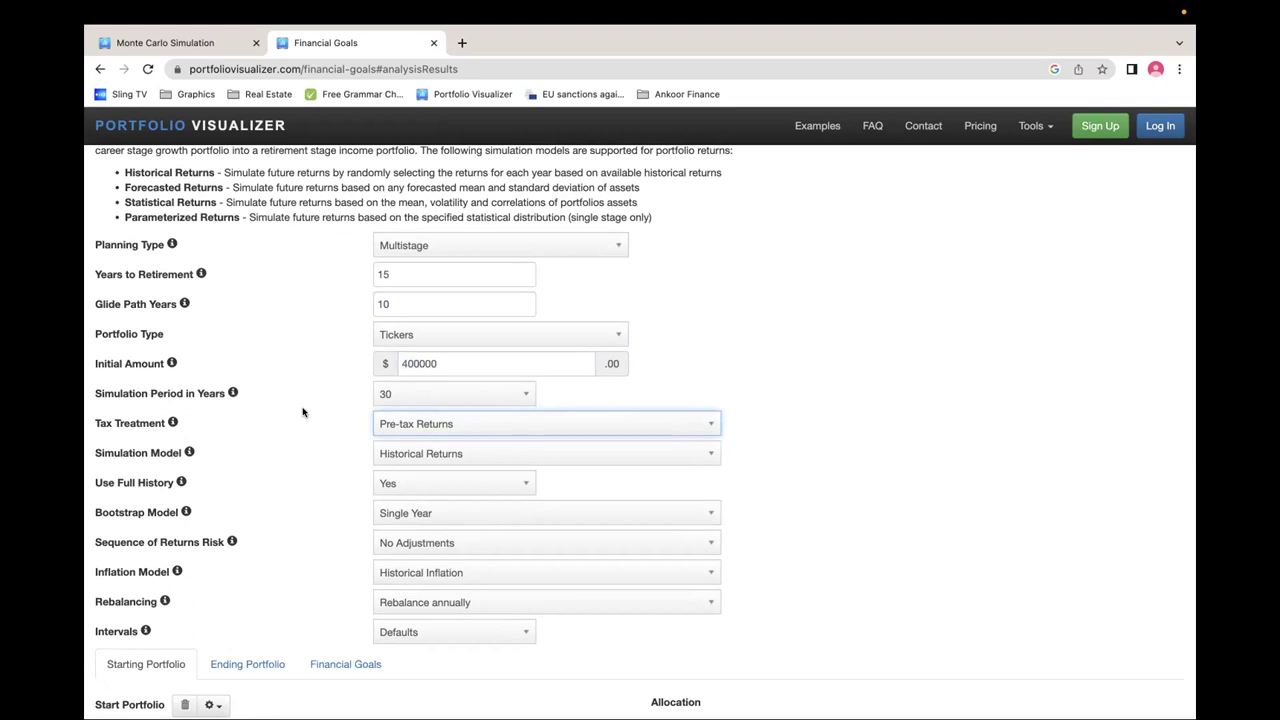
pyautogui.click(431, 395)
pyautogui.click(405, 553)
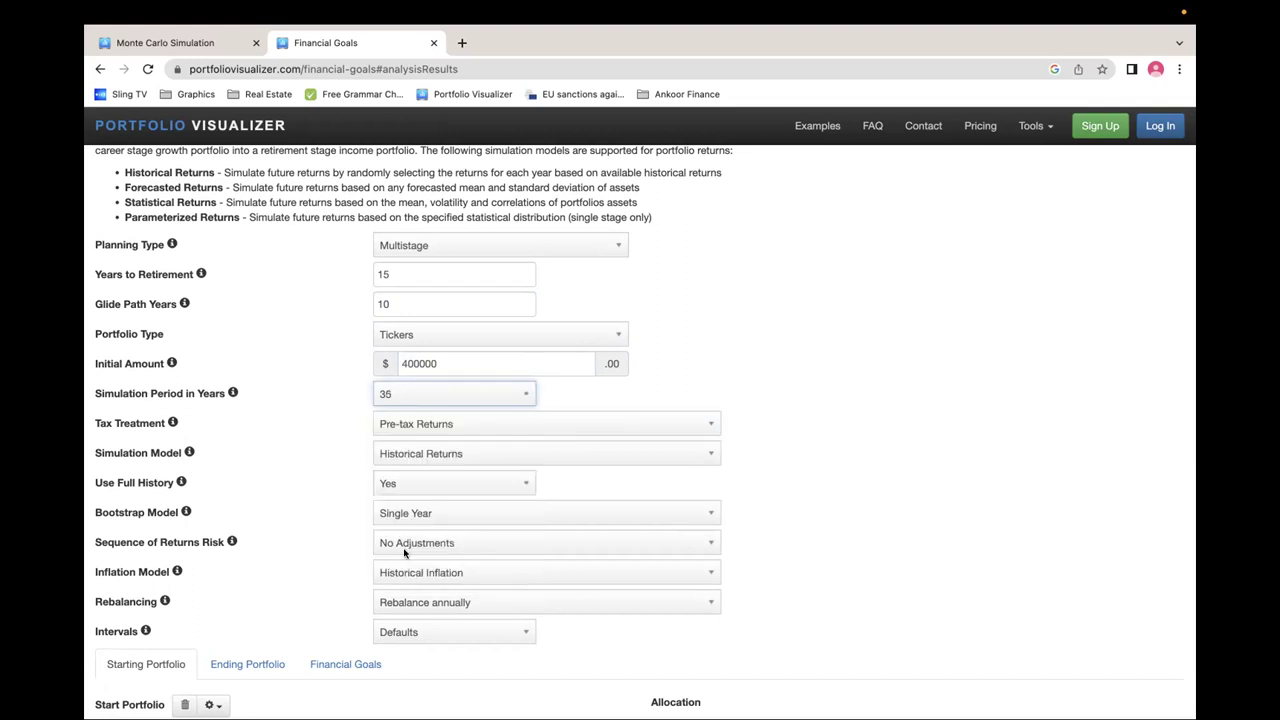
pyautogui.click(309, 460)
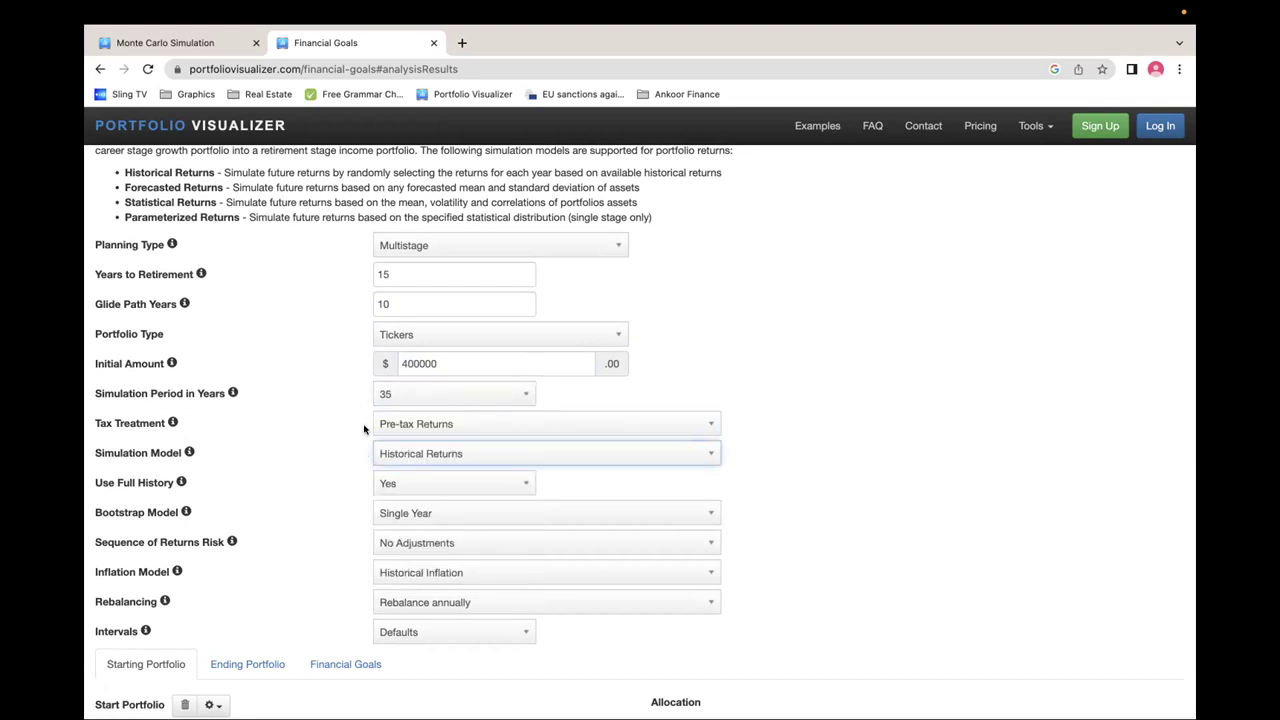
pyautogui.click(420, 453)
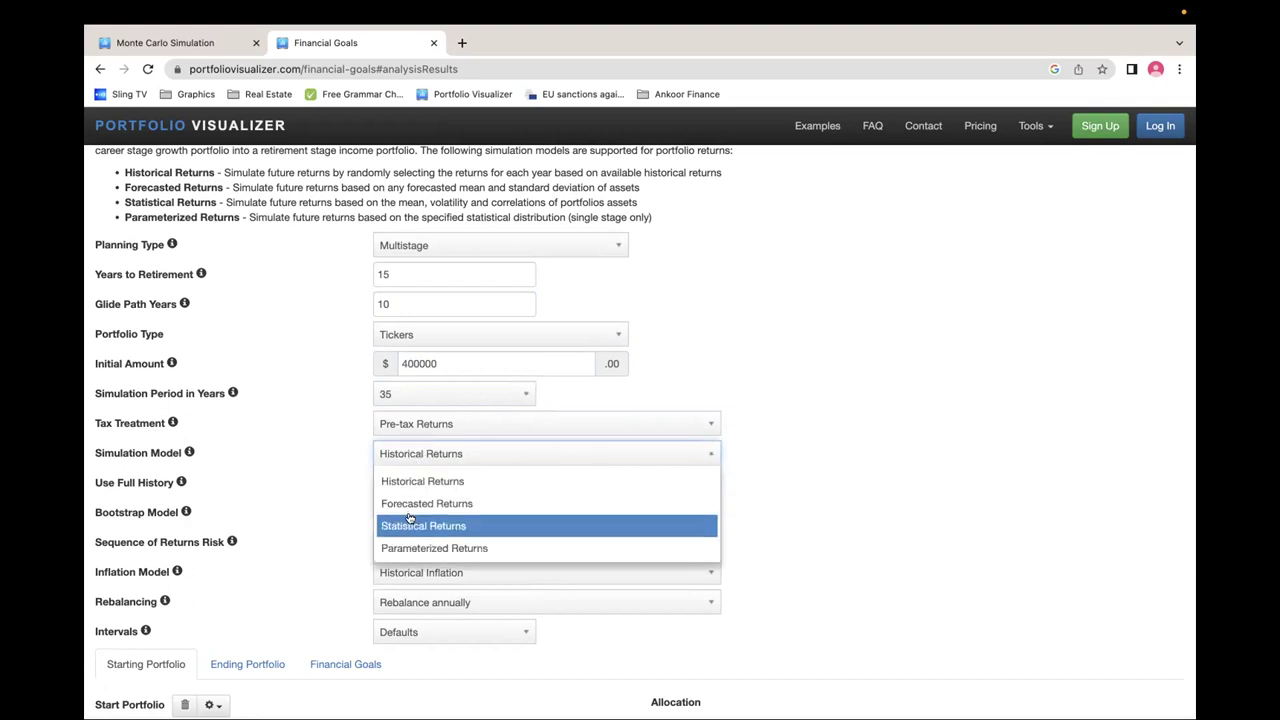
pyautogui.click(331, 462)
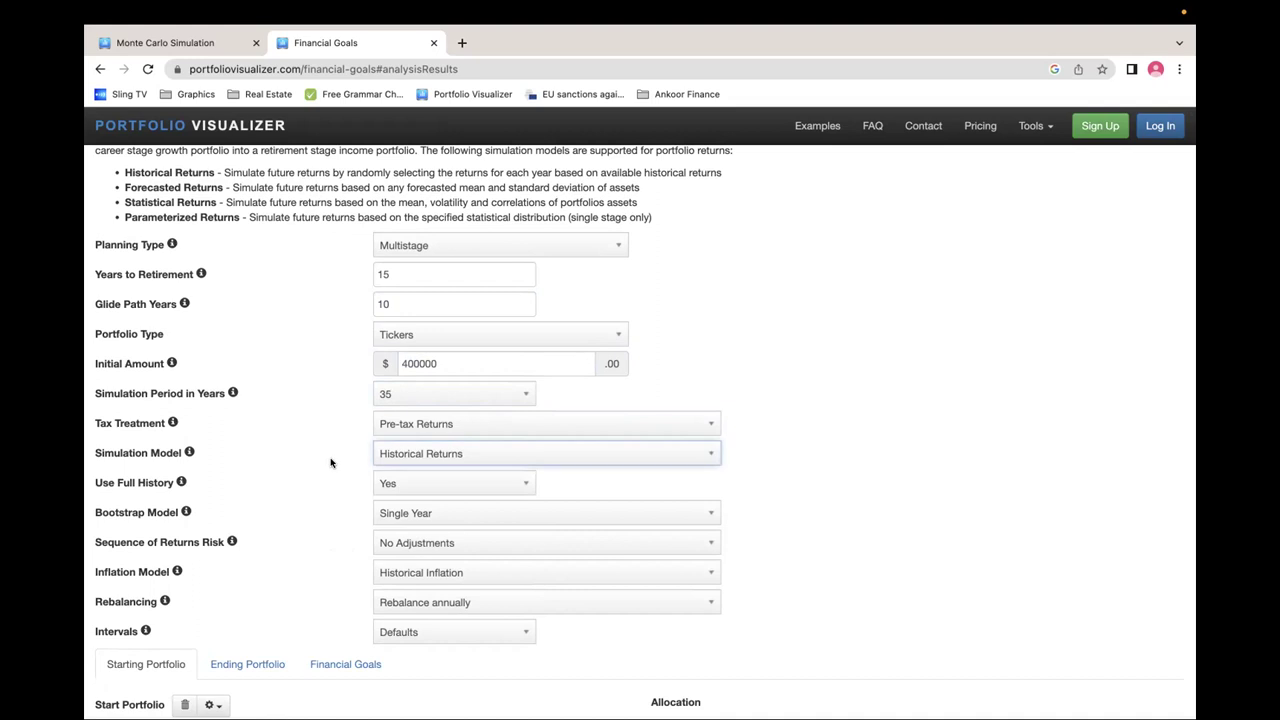
# Import the allocation from ETF-Aggressive.csv into the starting portfolio
pyautogui.scroll(-2, 330, 460)
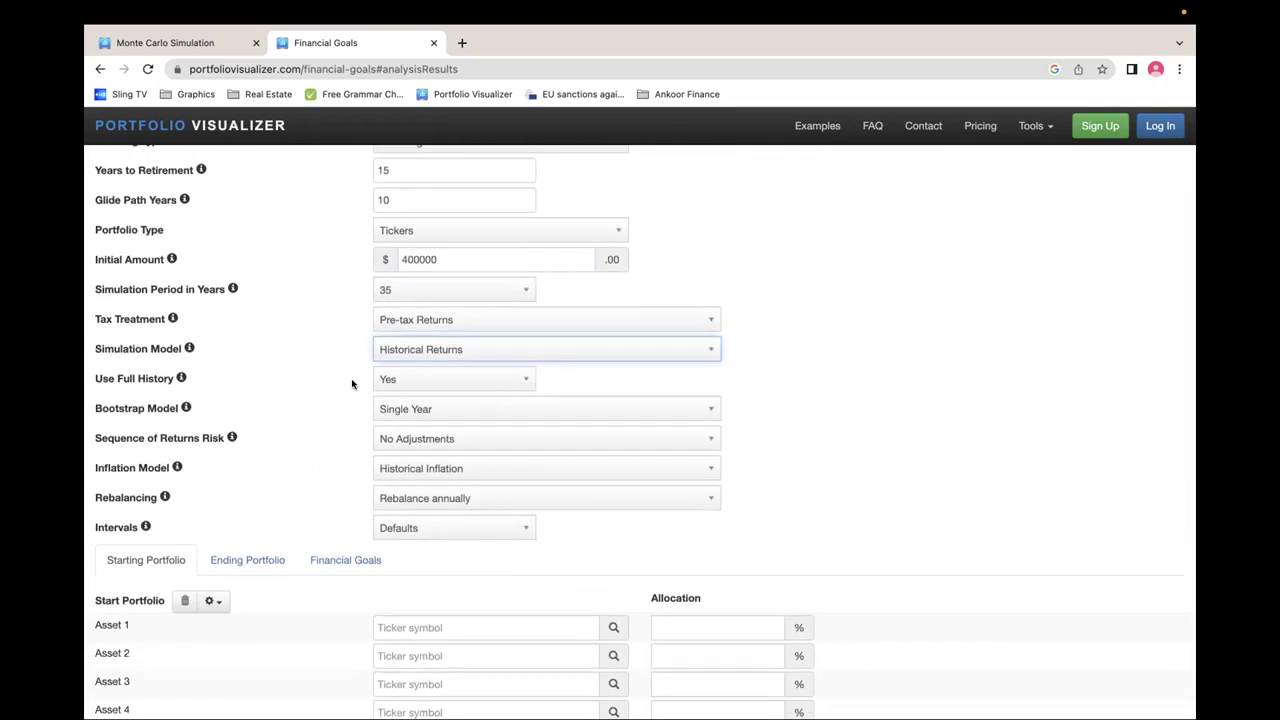
pyautogui.scroll(-5, 314, 418)
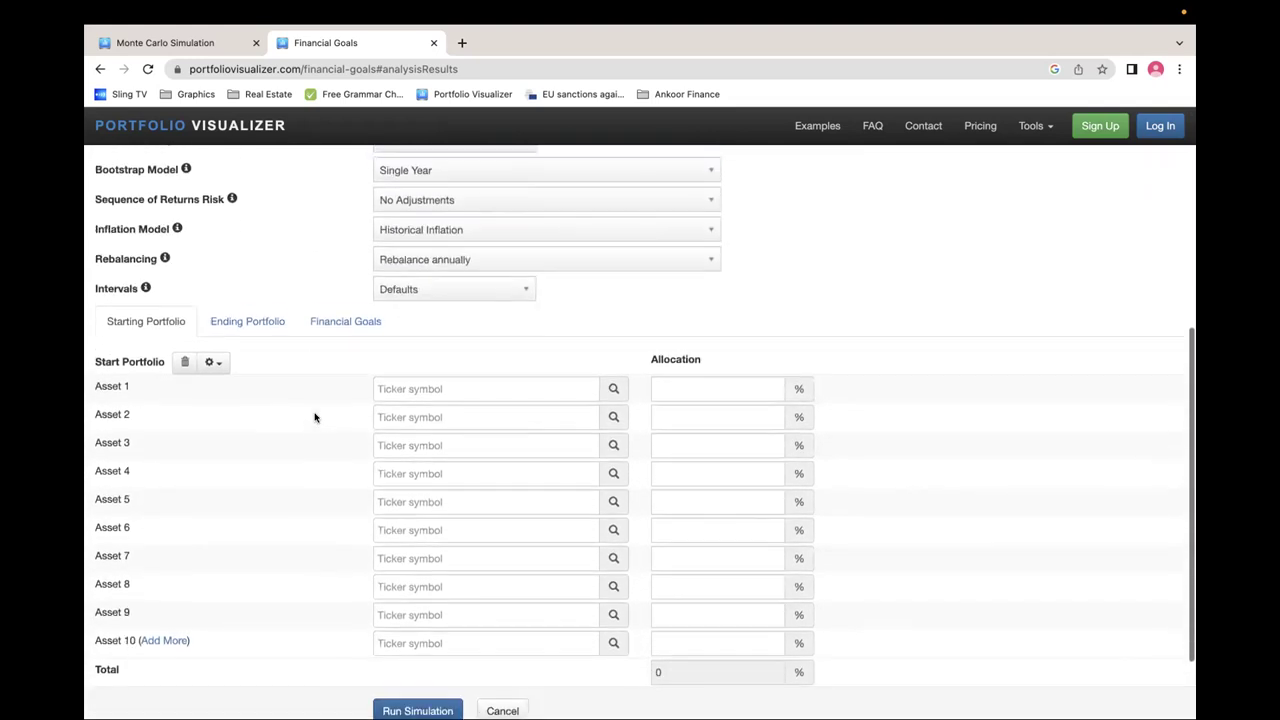
pyautogui.scroll(-1, 314, 418)
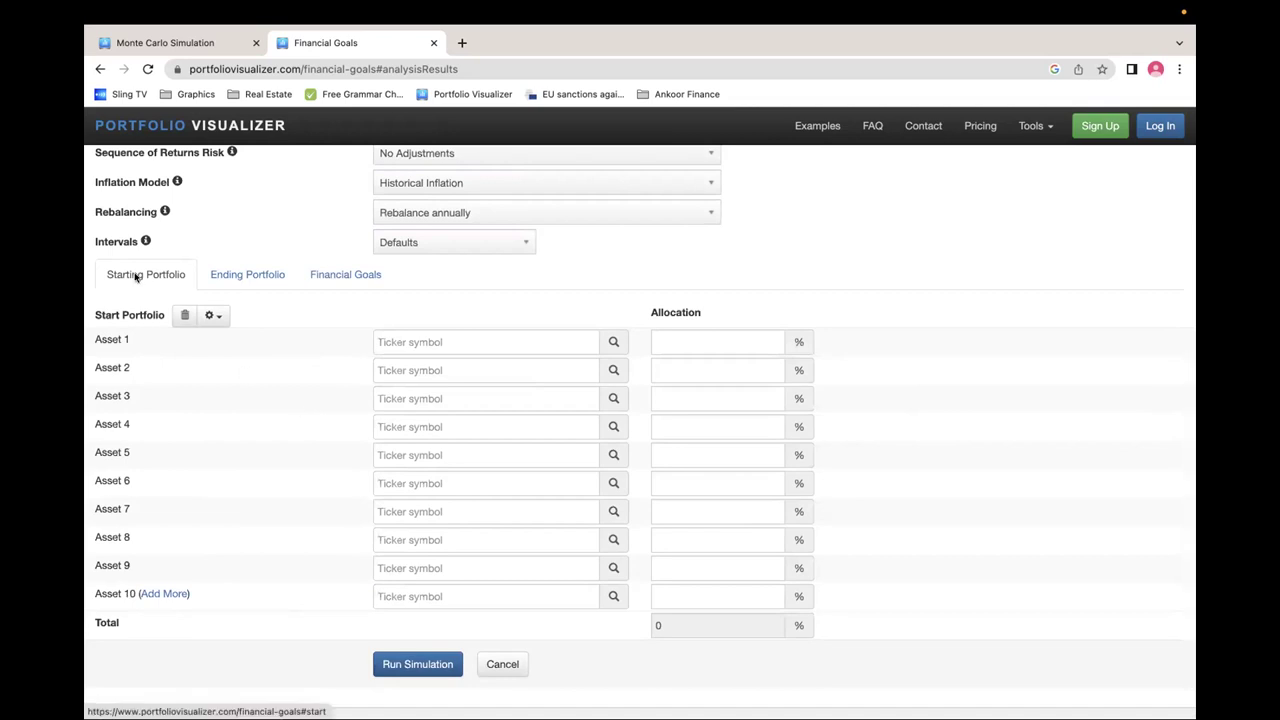
pyautogui.click(219, 324)
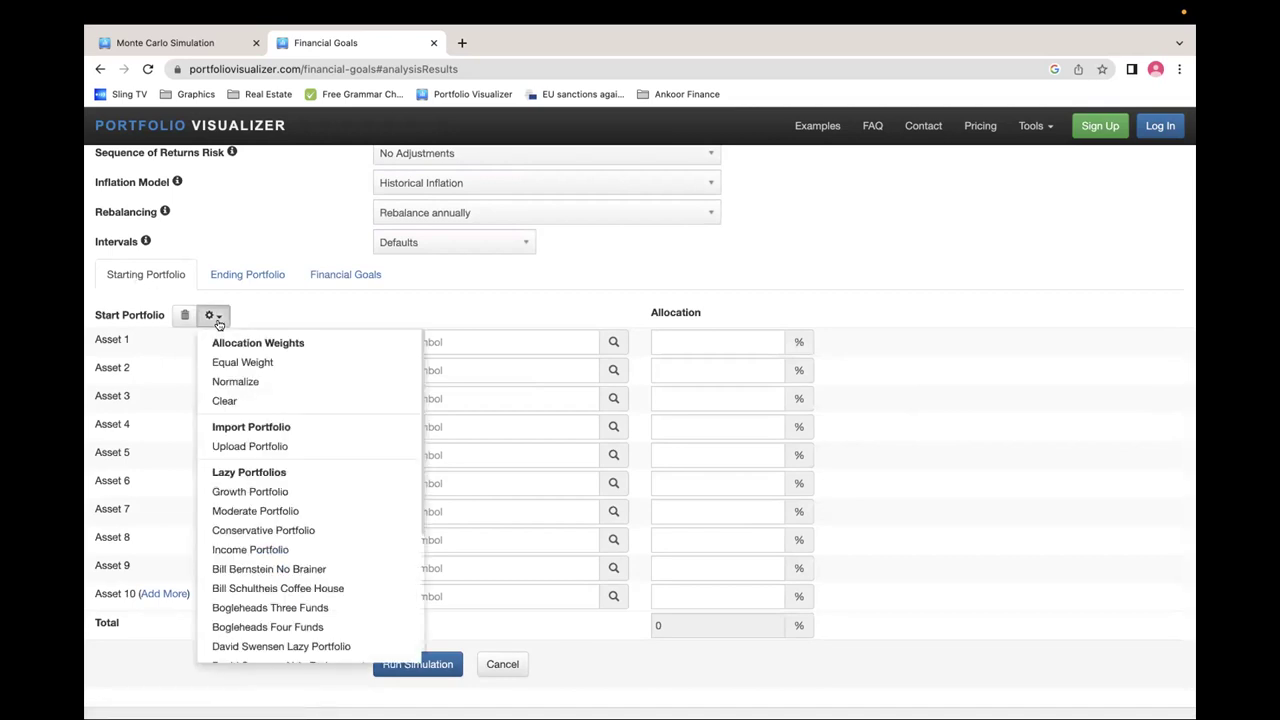
pyautogui.click(288, 447)
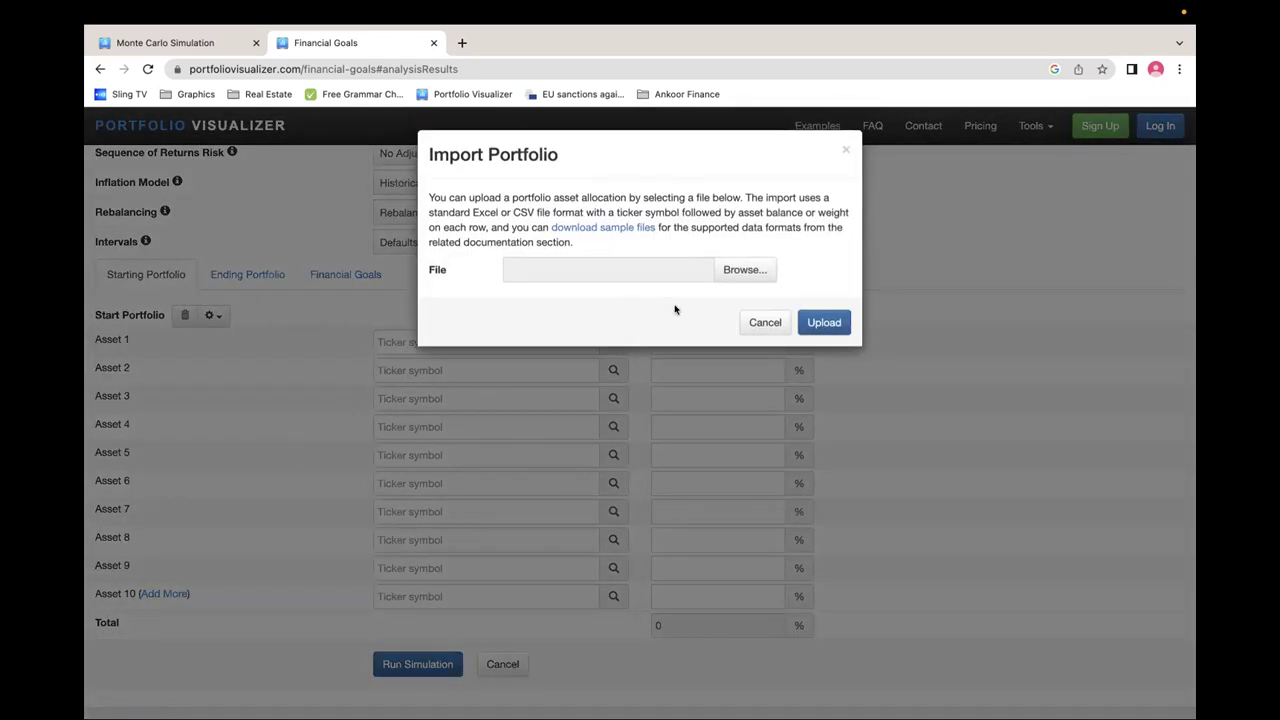
pyautogui.click(745, 270)
pyautogui.doubleClick(533, 160)
pyautogui.click(824, 322)
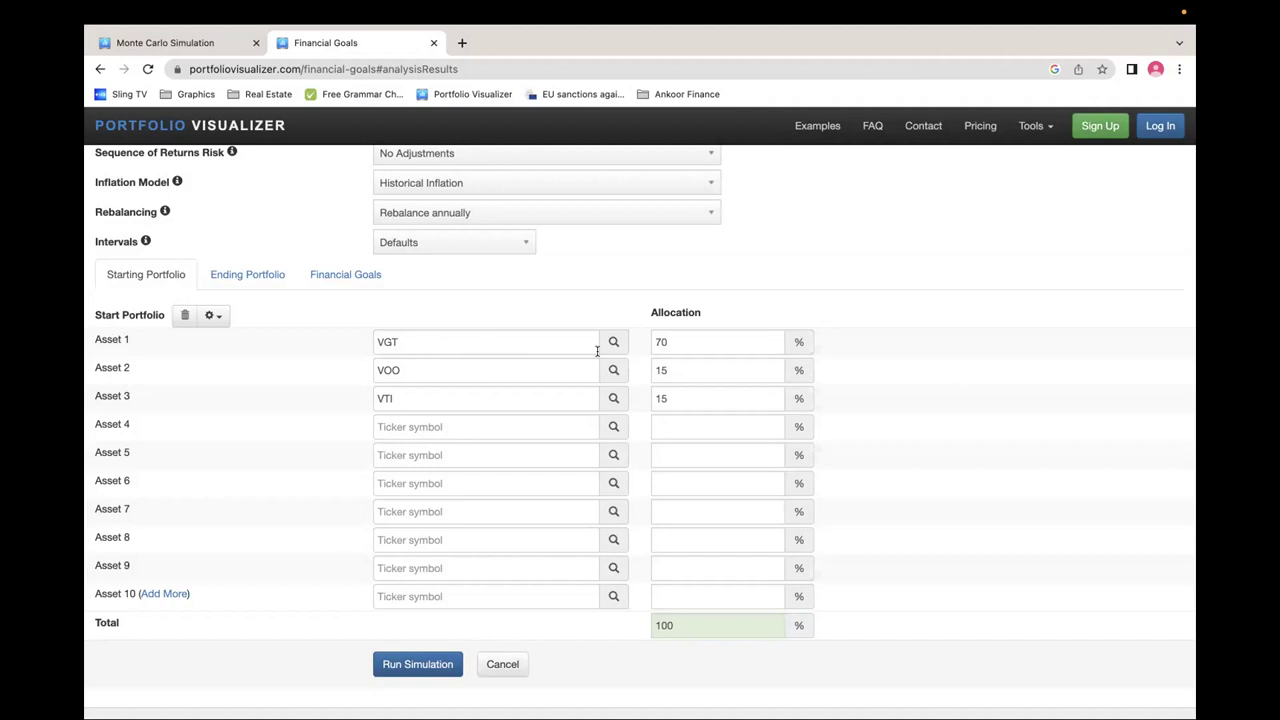
# Replace the starting portfolio's assets by importing the allocation from ETF-Moderate.csv
pyautogui.click(215, 315)
pyautogui.click(250, 446)
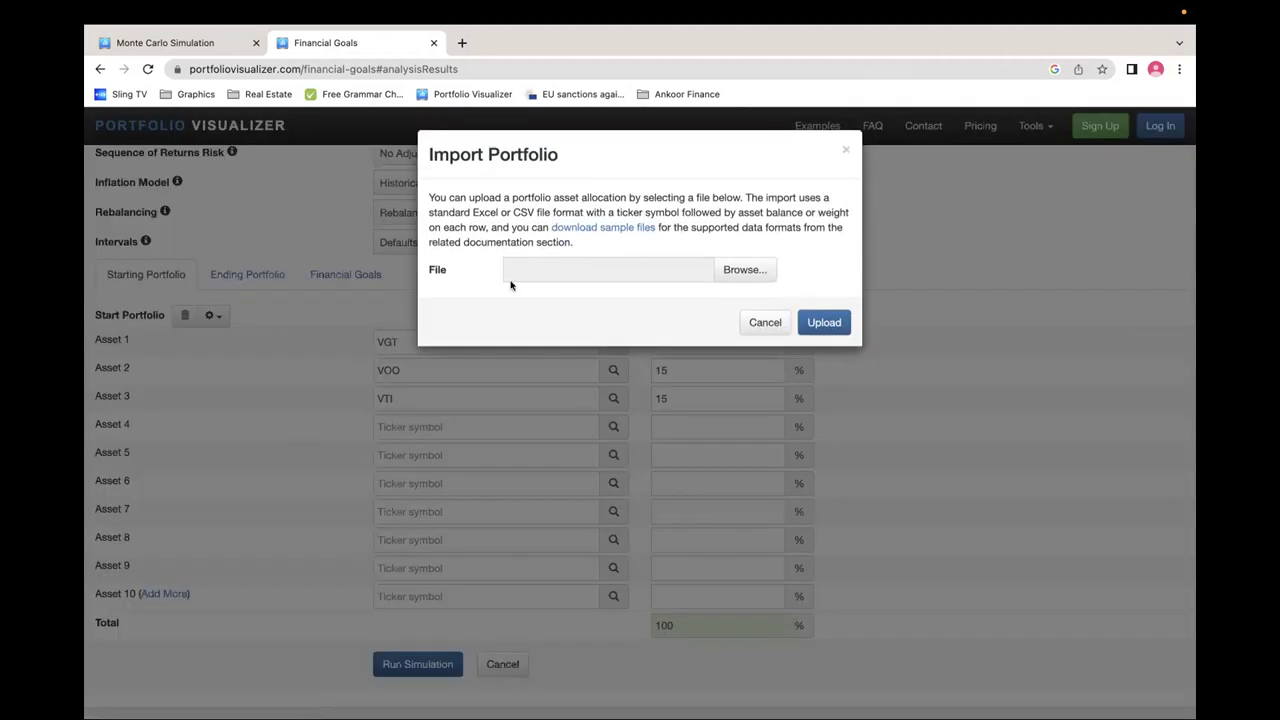
pyautogui.click(753, 277)
pyautogui.doubleClick(520, 175)
pyautogui.click(828, 324)
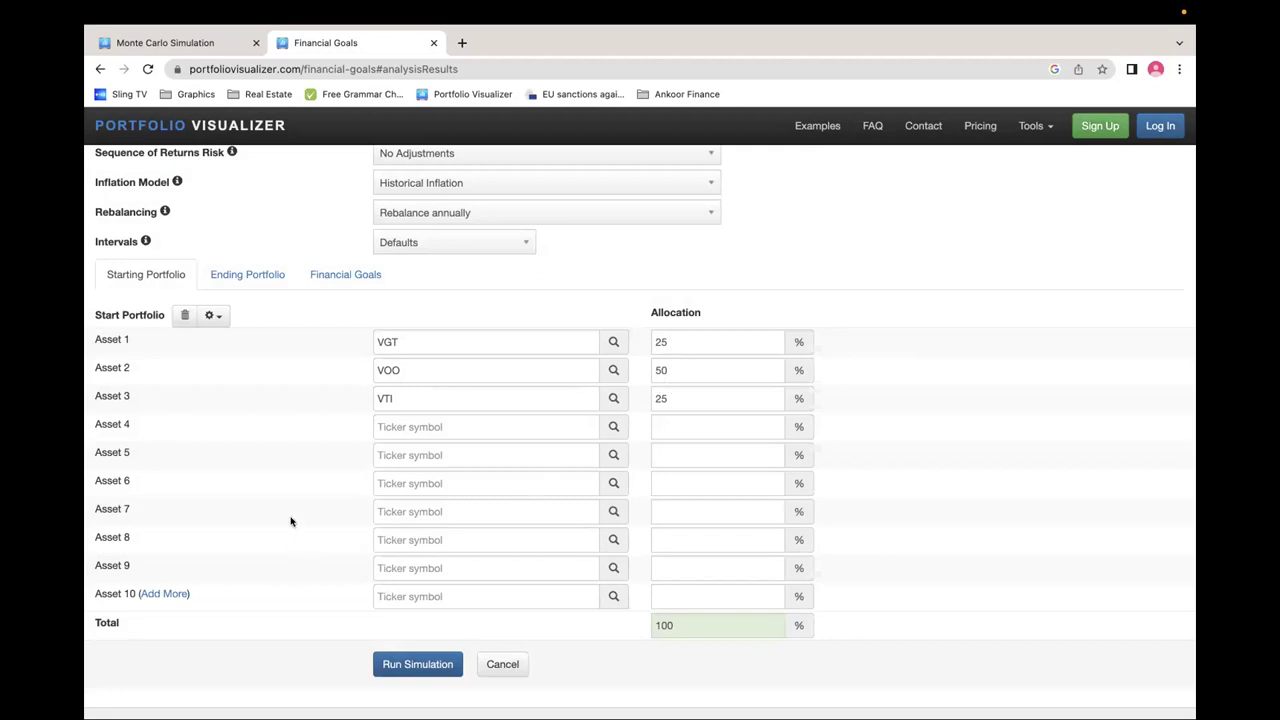
pyautogui.scroll(1, 304, 507)
pyautogui.scroll(-2, 304, 507)
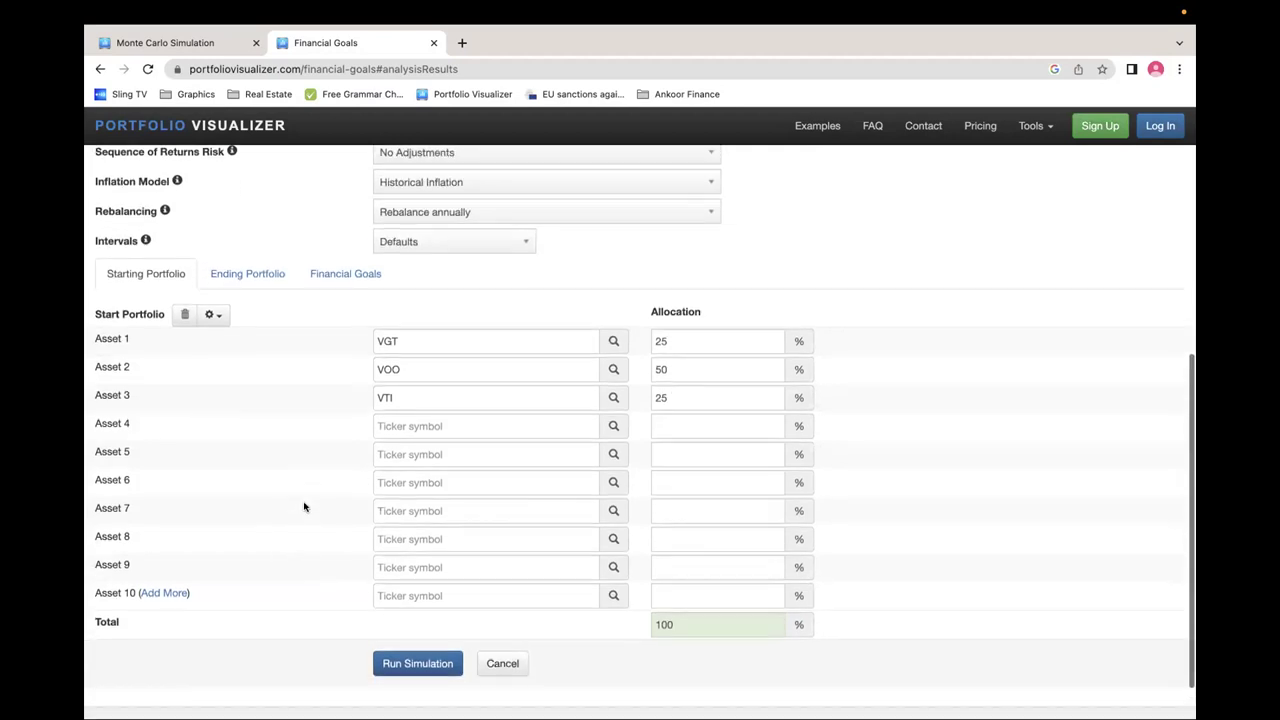
# Import the allocation from ETF-Conservative.csv in the PV folder into the ending portfolio
pyautogui.click(240, 263)
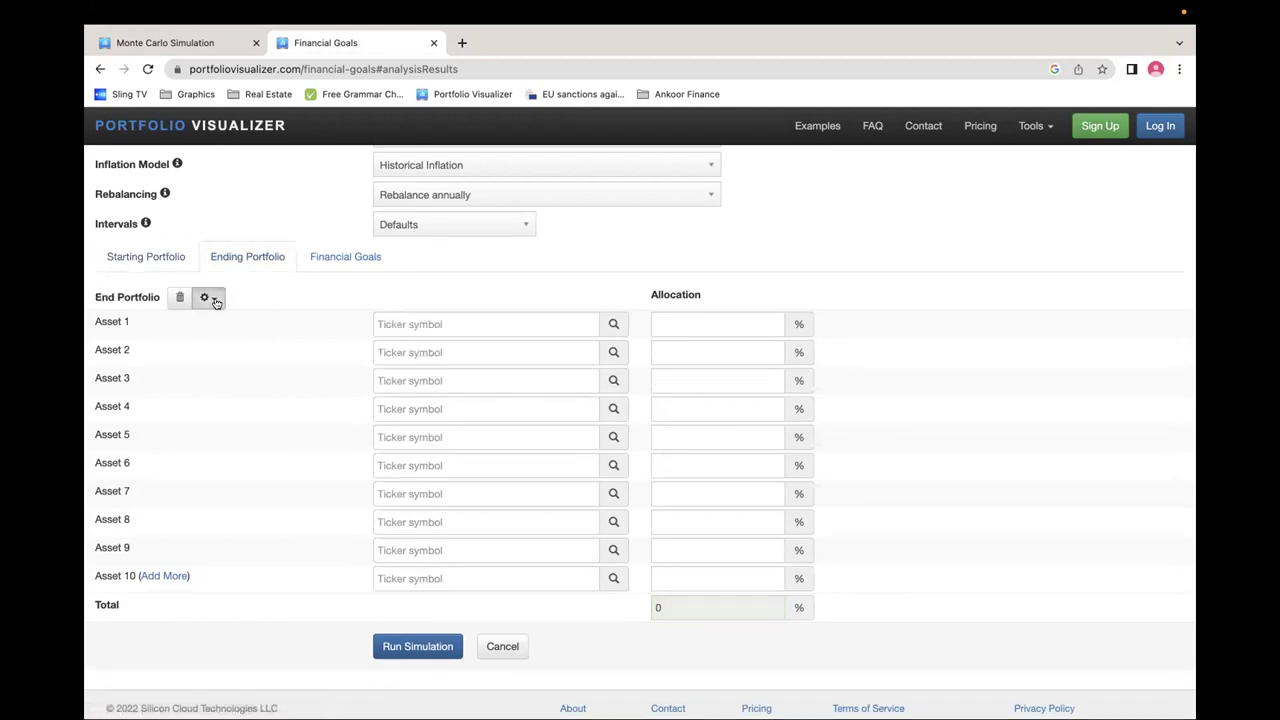
pyautogui.click(210, 298)
pyautogui.click(266, 428)
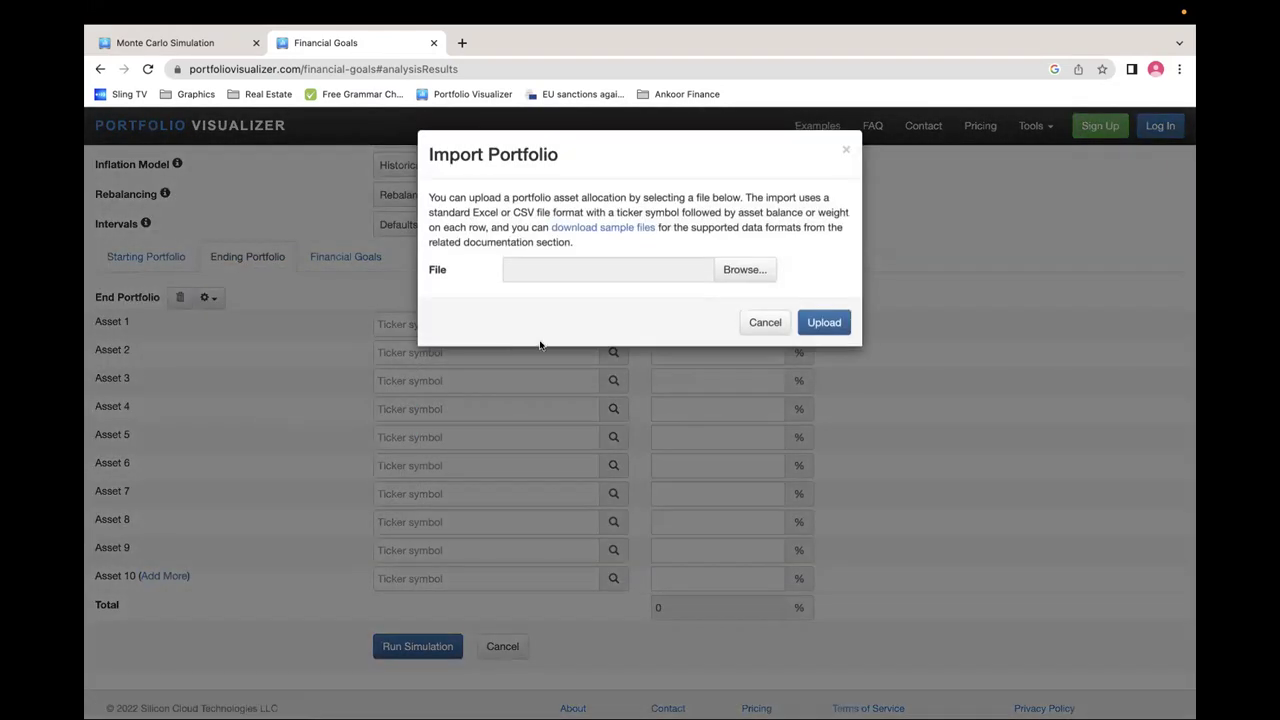
pyautogui.click(743, 271)
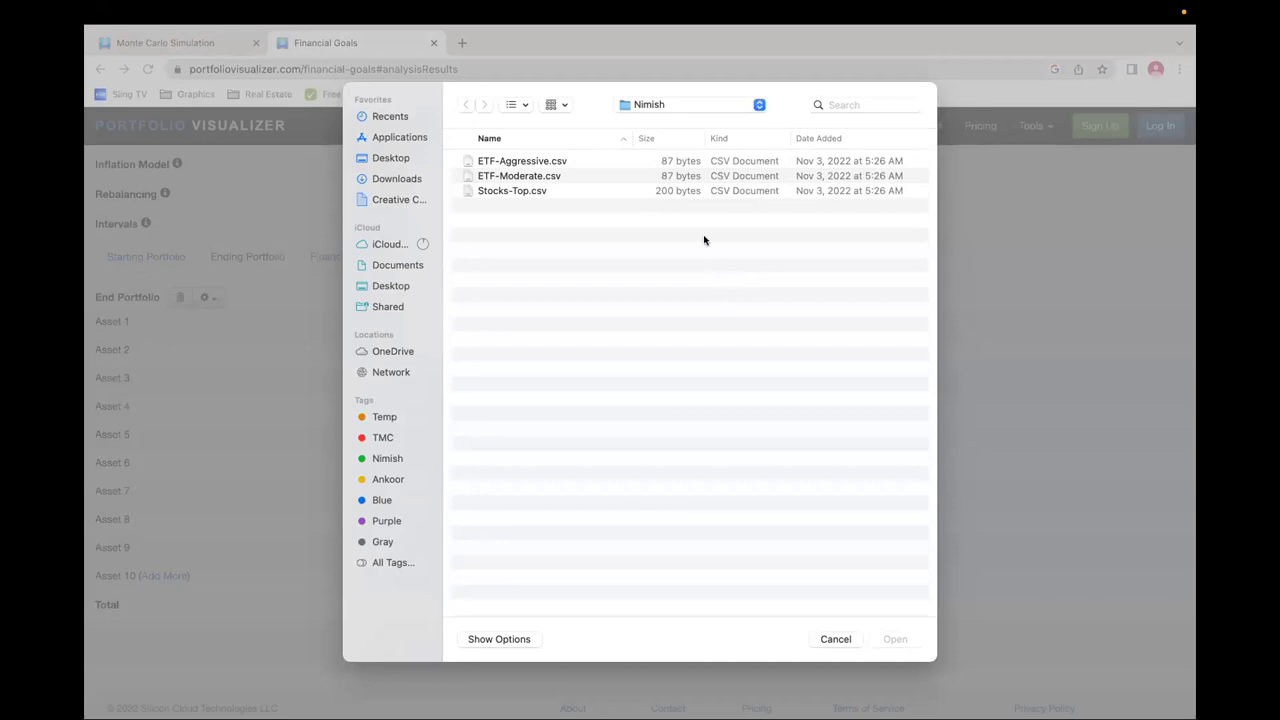
pyautogui.click(758, 104)
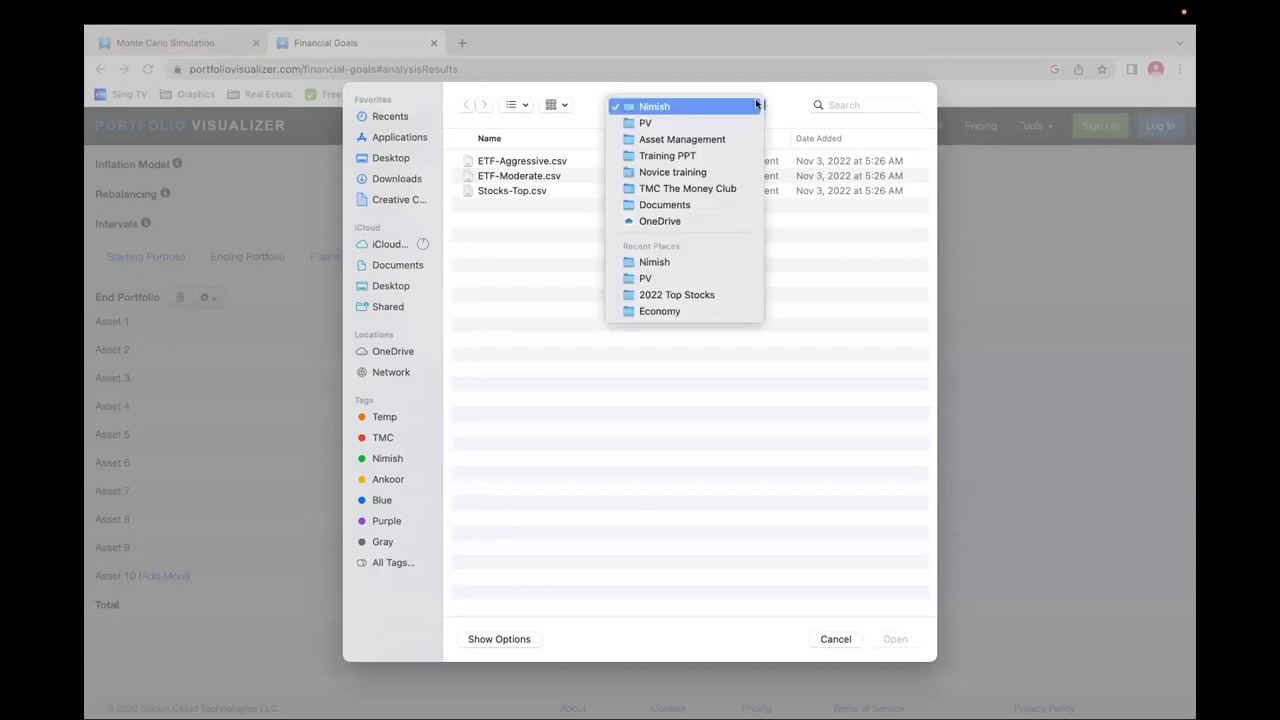
pyautogui.click(636, 277)
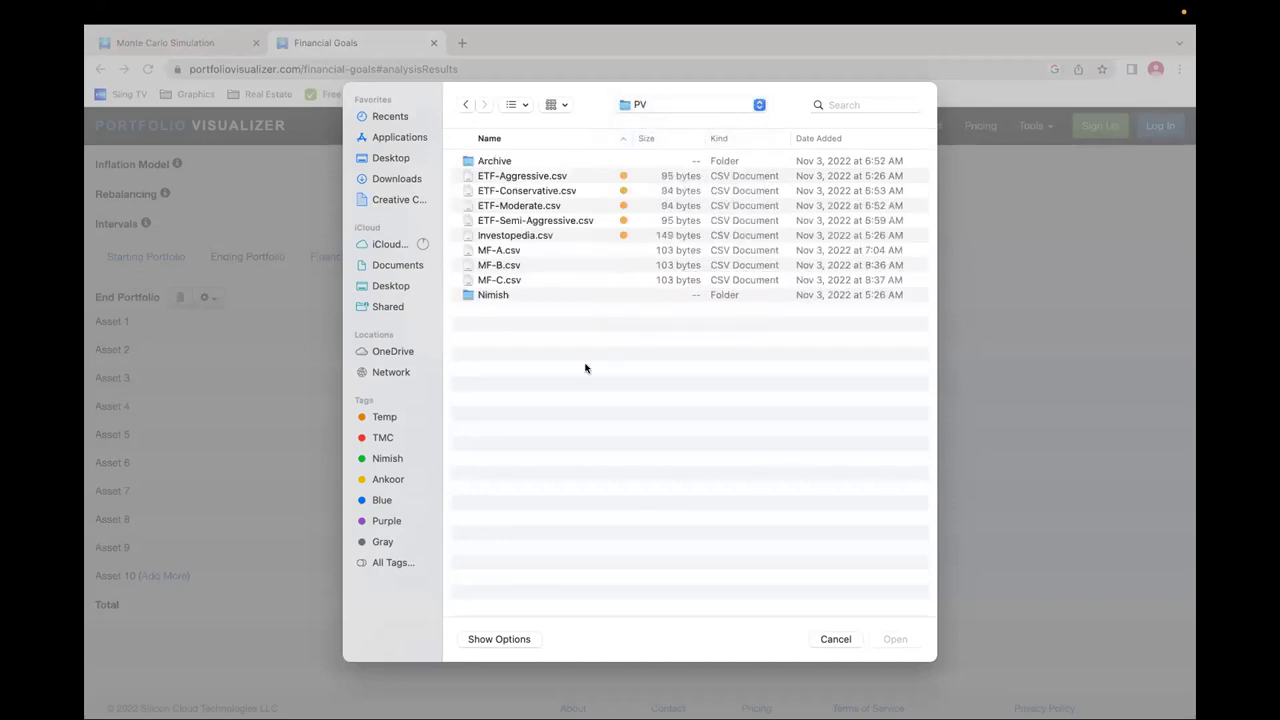
pyautogui.doubleClick(537, 190)
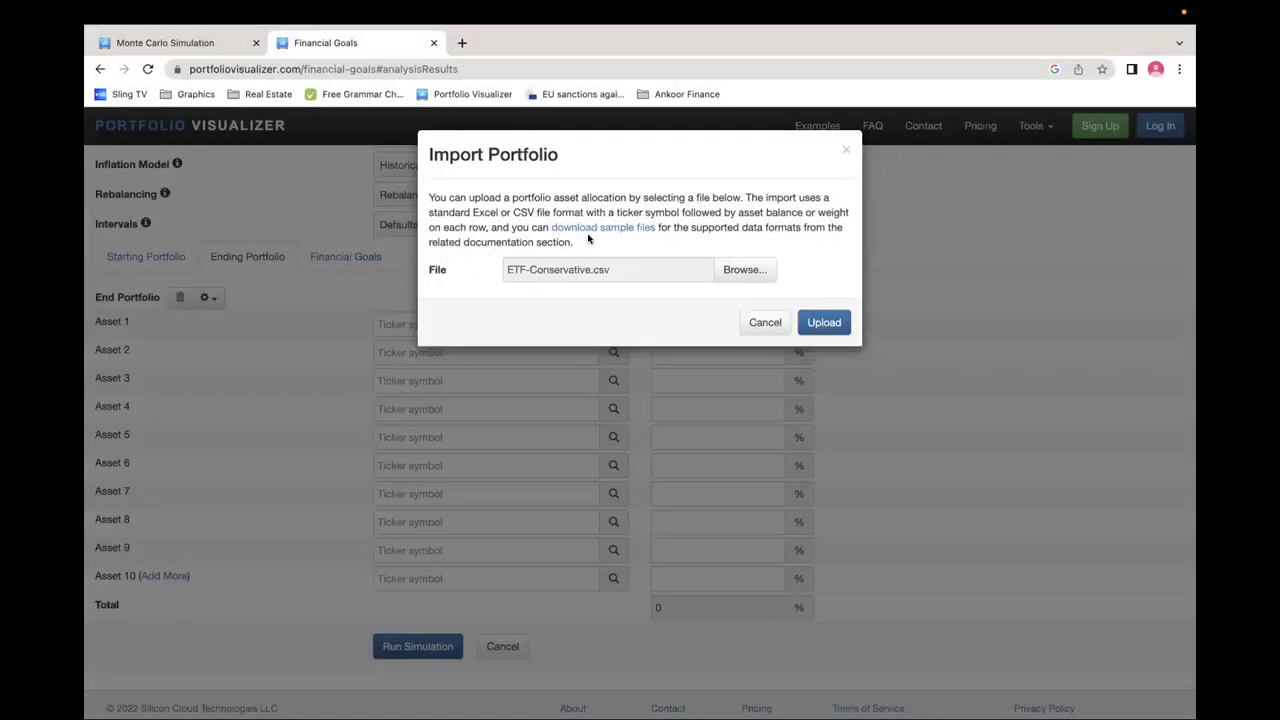
pyautogui.click(812, 323)
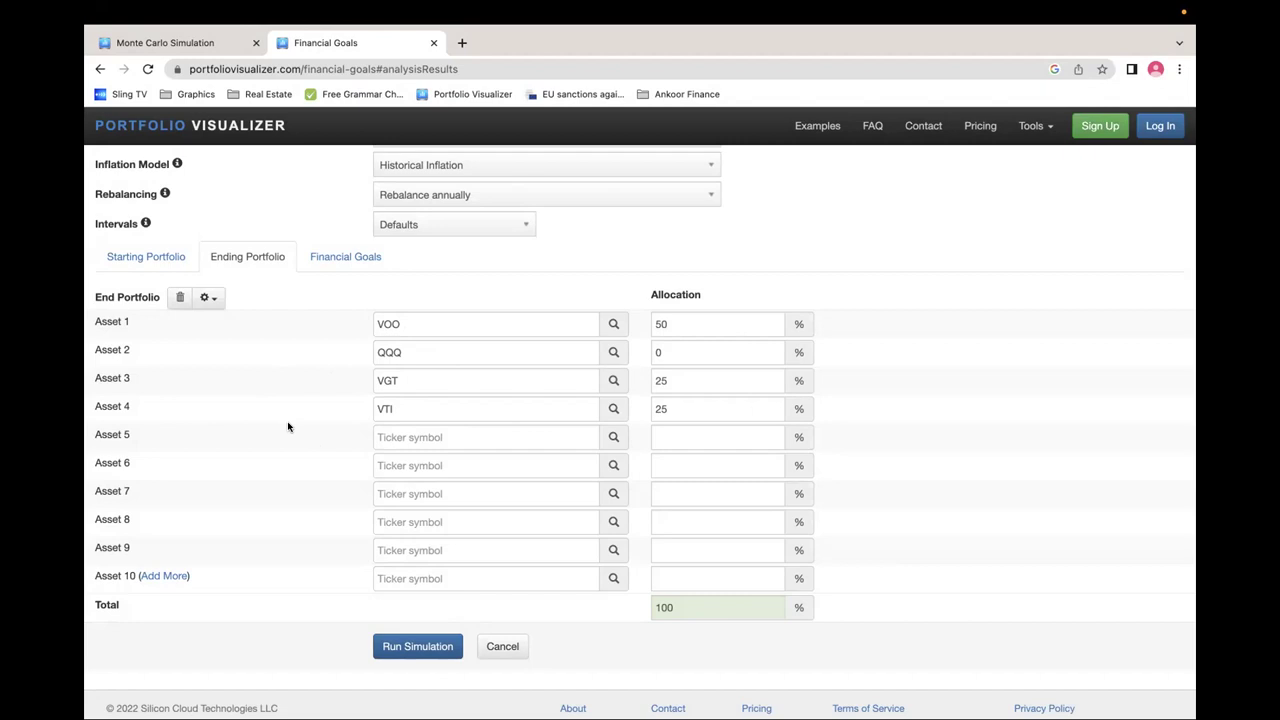
# Set financial goal #1 to a Percentage Withdrawal of 4%
pyautogui.scroll(-1, 287, 425)
pyautogui.scroll(1, 286, 437)
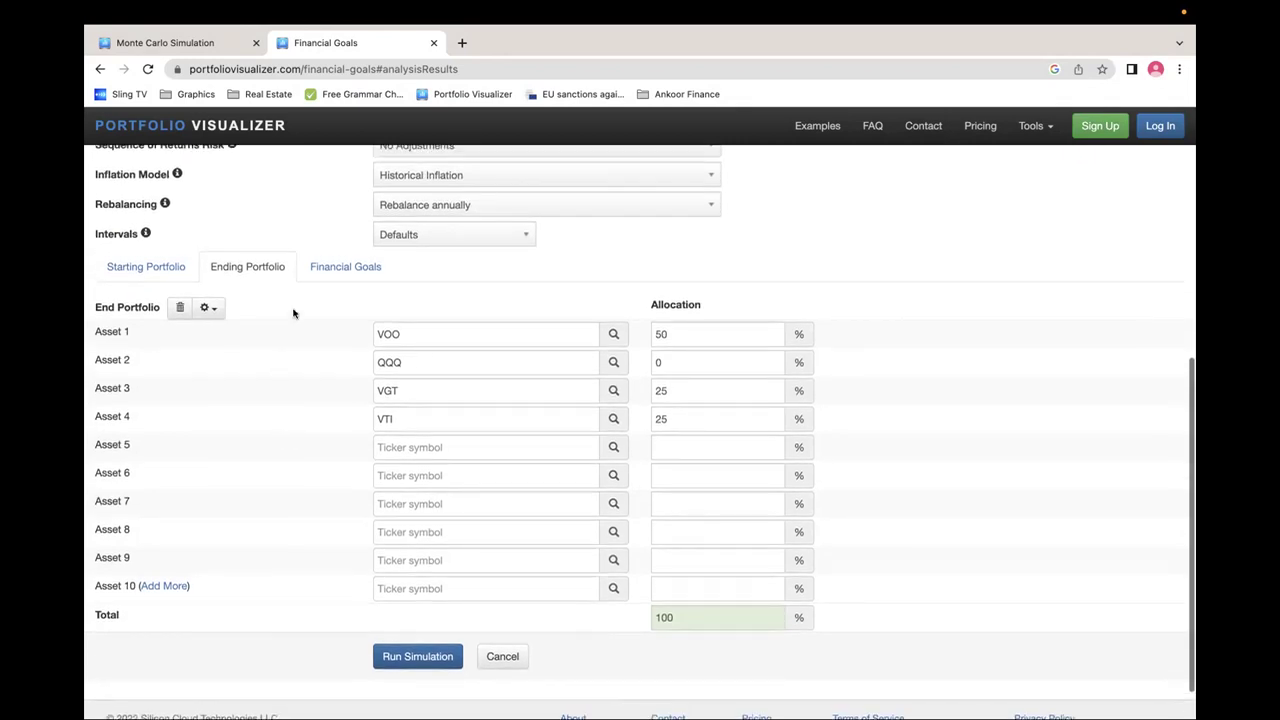
pyautogui.click(336, 269)
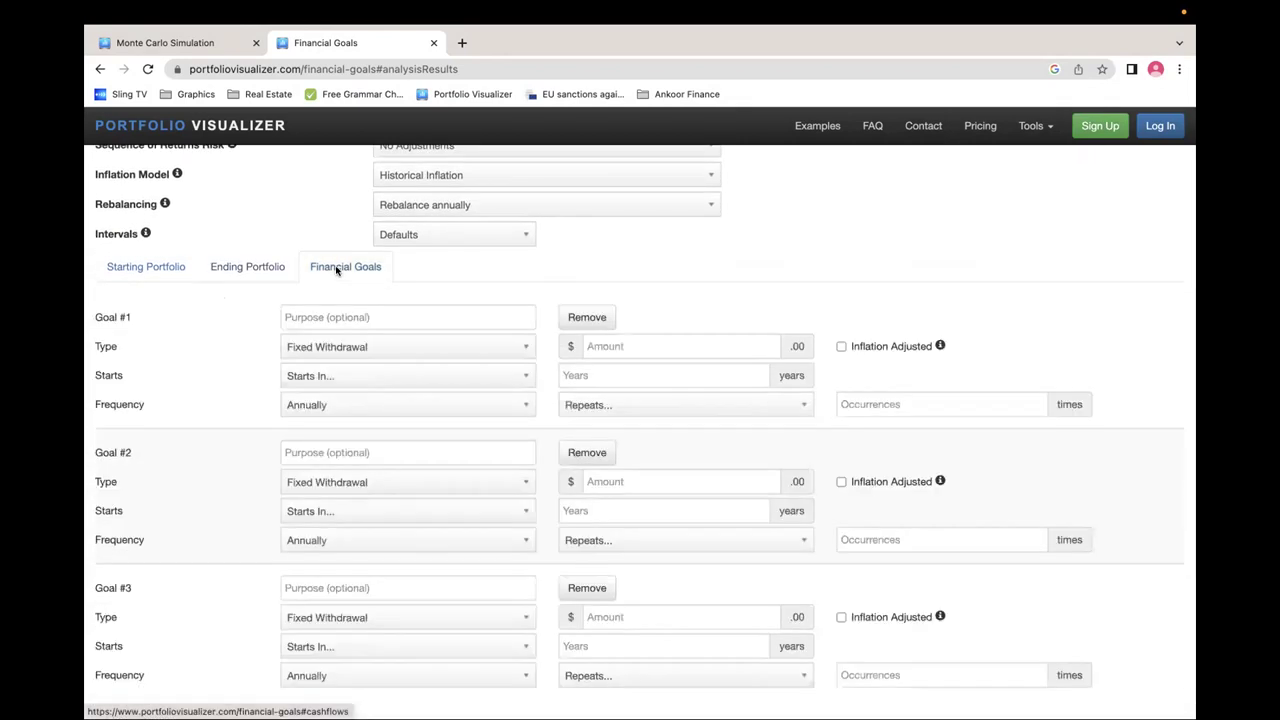
pyautogui.click(381, 348)
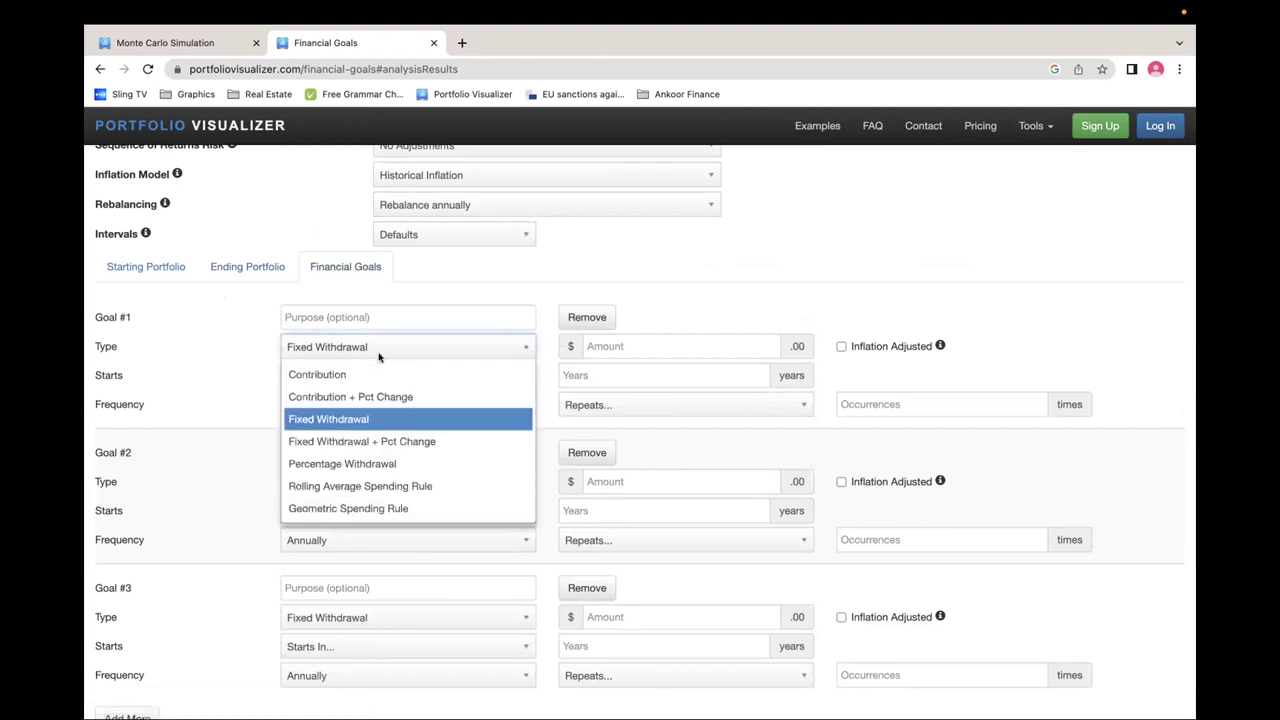
pyautogui.click(390, 461)
pyautogui.click(622, 345)
pyautogui.write('4')
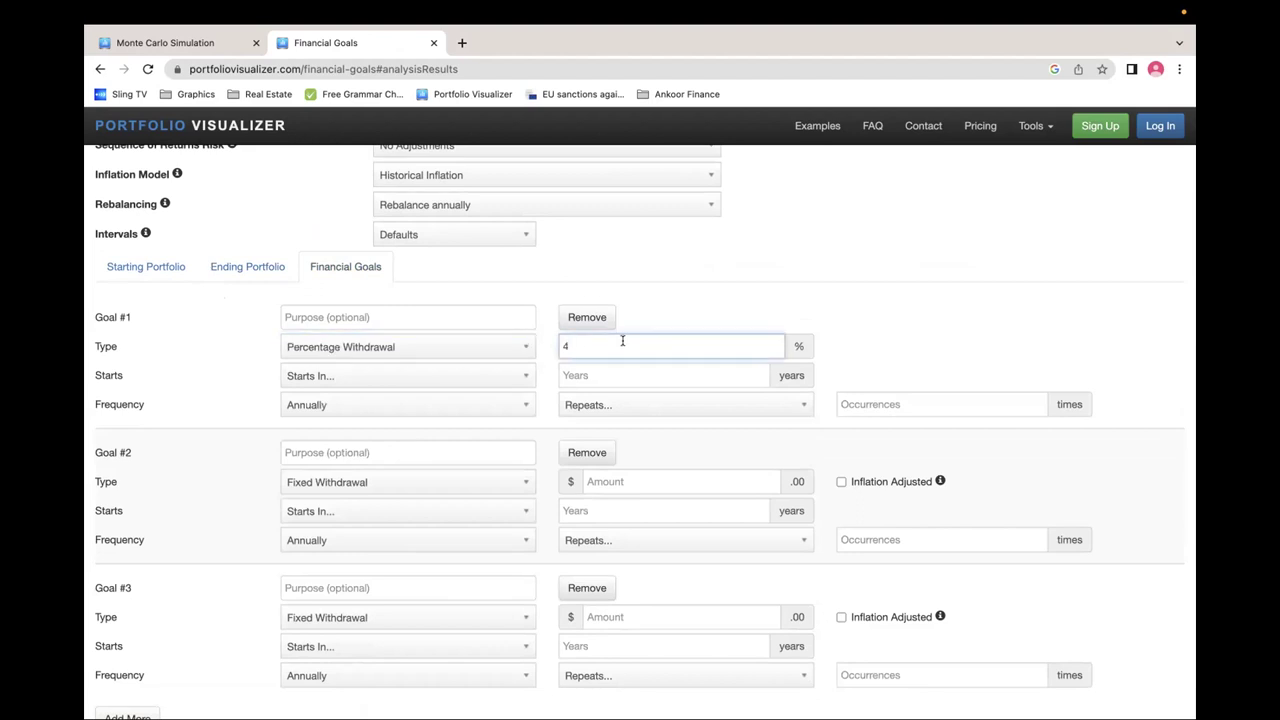
# Schedule goal #1's withdrawal to start At Retirement and repeat Until End
pyautogui.click(313, 375)
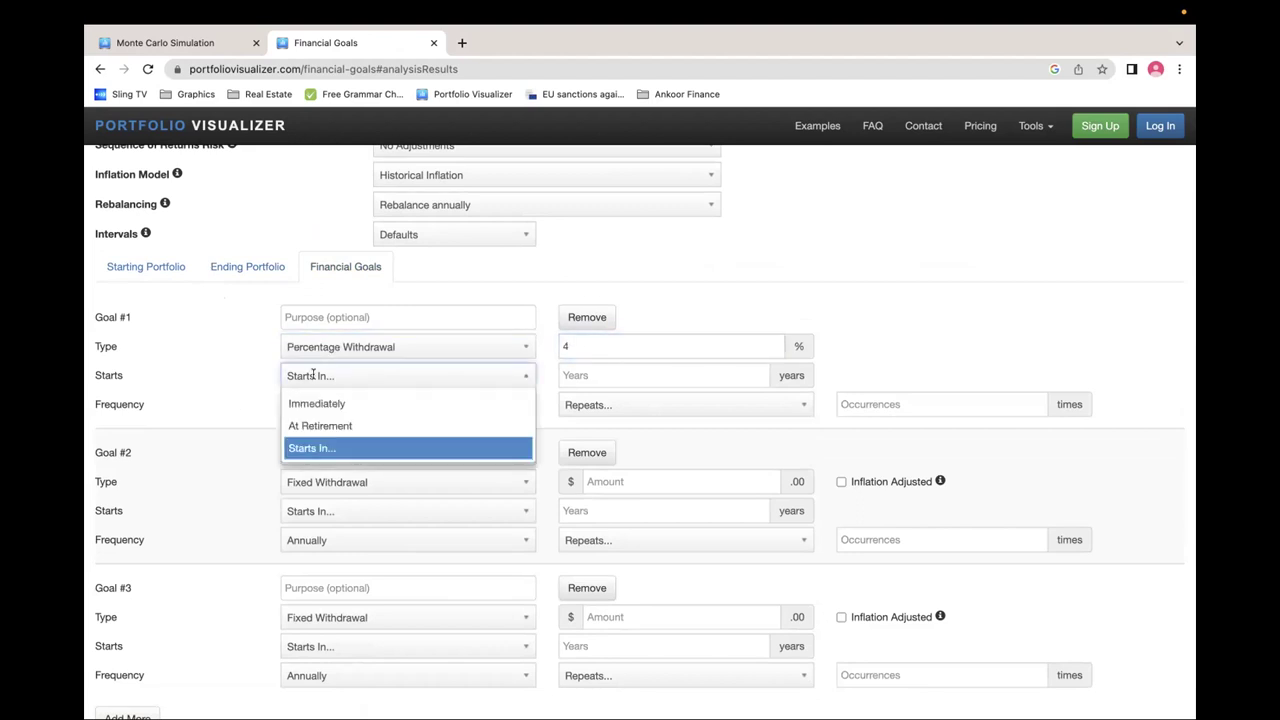
pyautogui.click(323, 422)
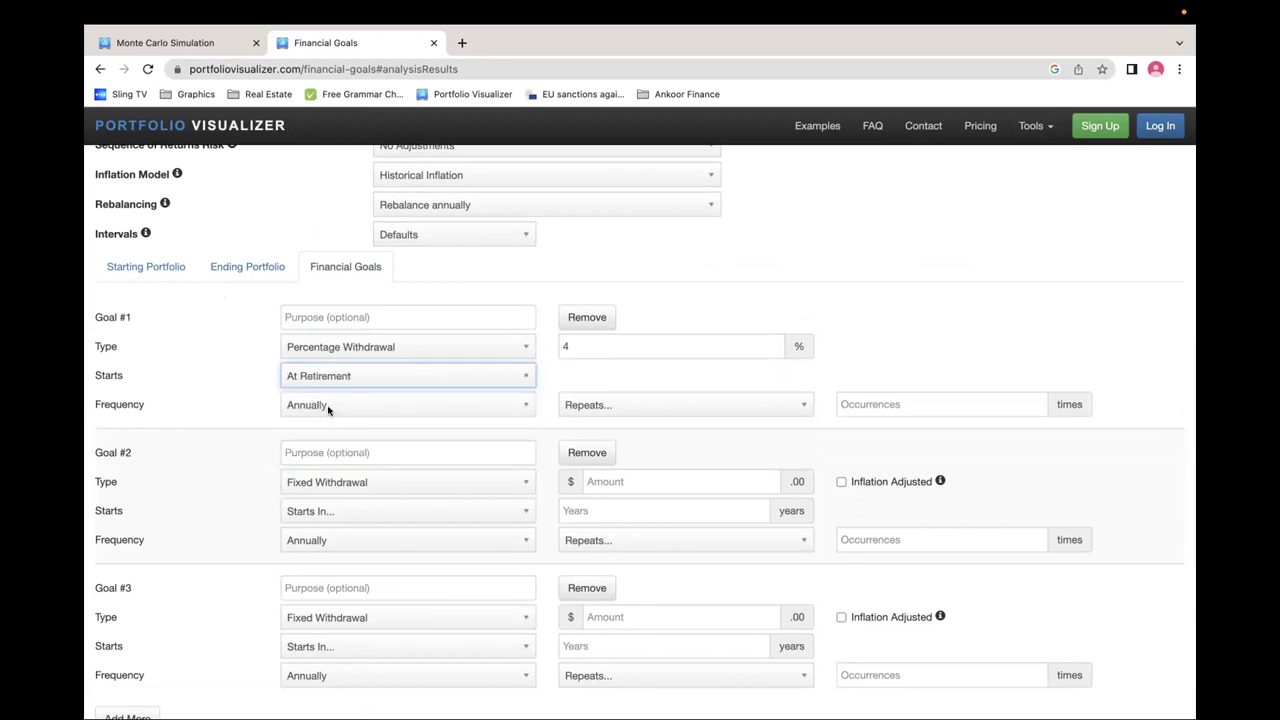
pyautogui.click(592, 405)
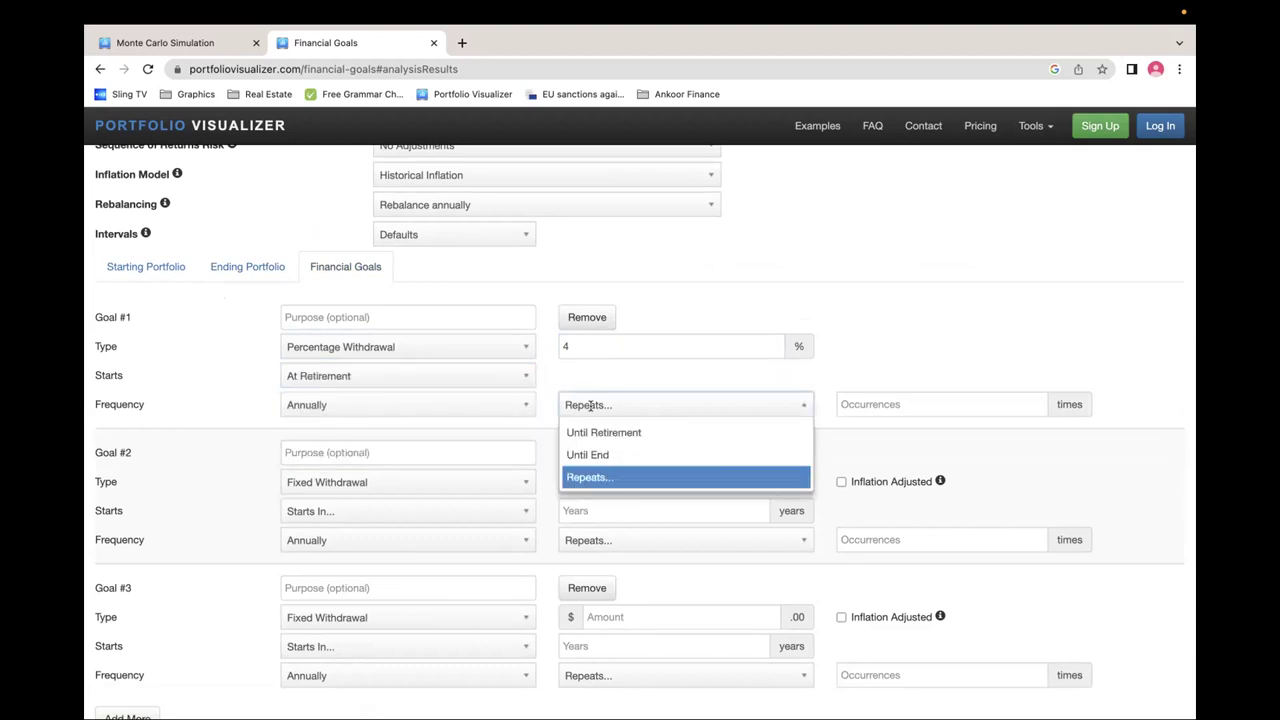
pyautogui.click(603, 457)
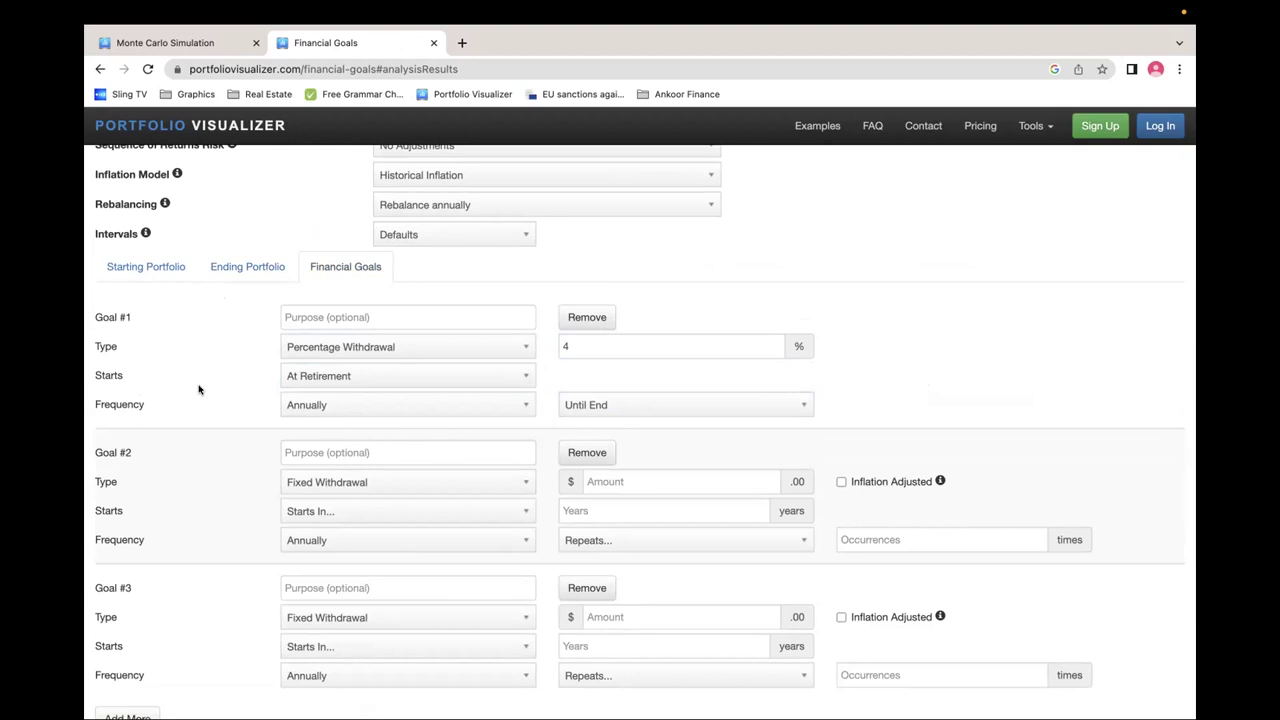
# Review the starting portfolio's assets and run the Financial Goals simulation
pyautogui.scroll(-1, 198, 389)
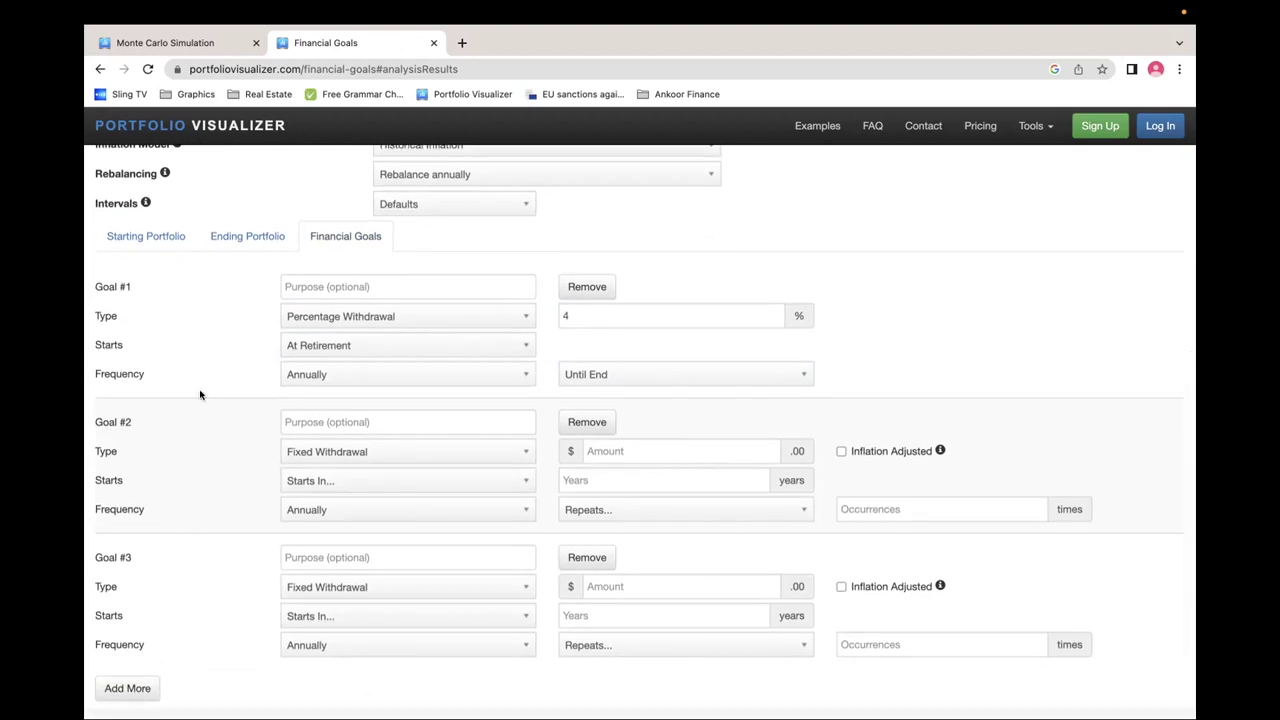
pyautogui.scroll(3, 200, 395)
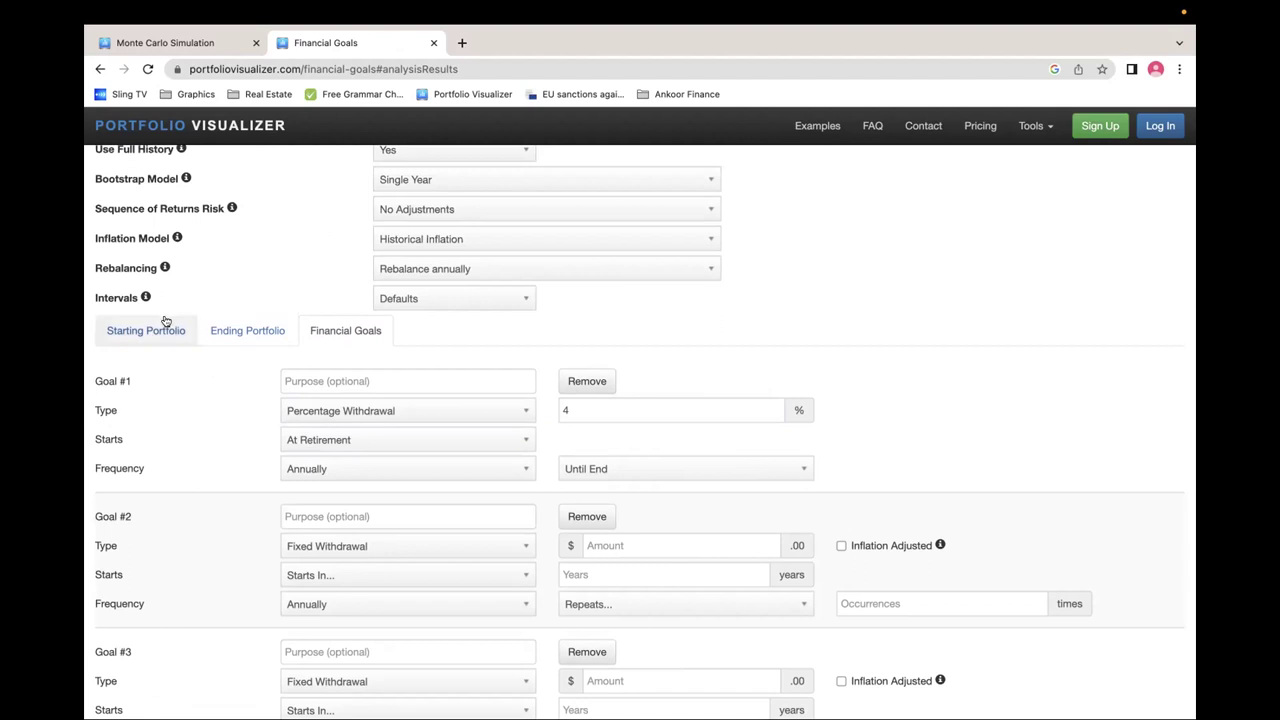
pyautogui.click(164, 332)
pyautogui.scroll(-2, 248, 456)
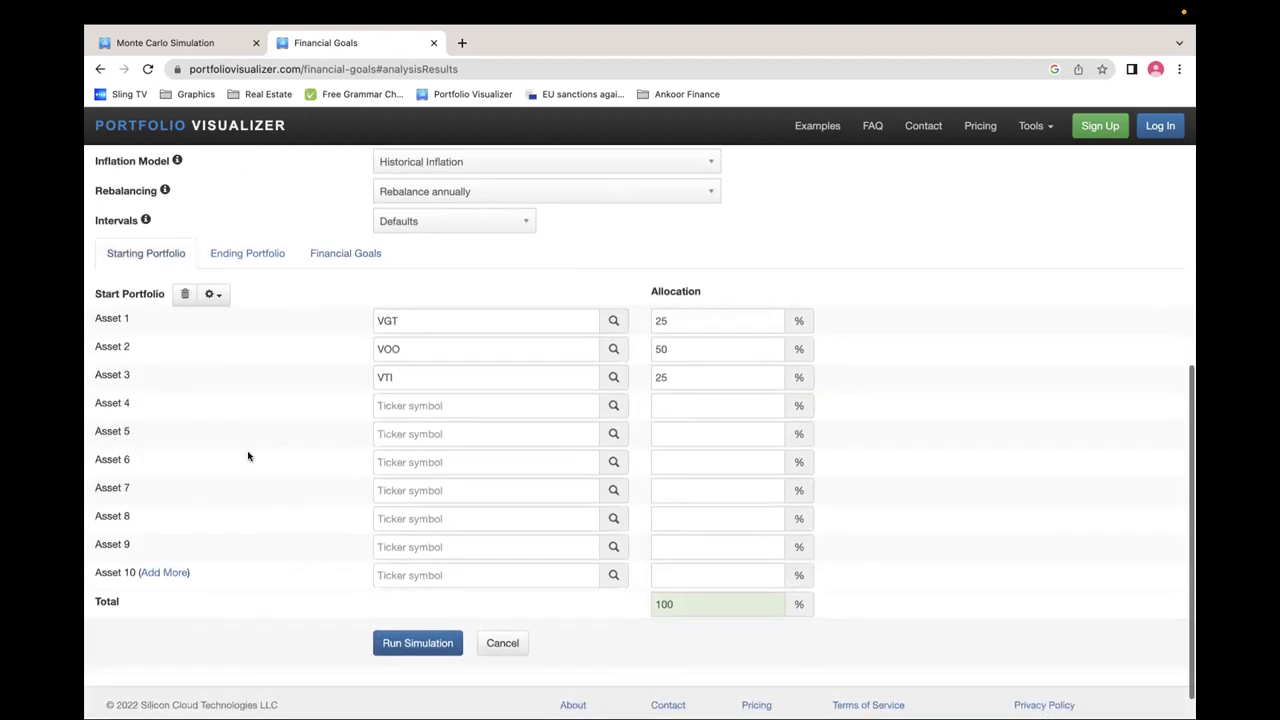
pyautogui.scroll(-1, 248, 456)
pyautogui.click(397, 612)
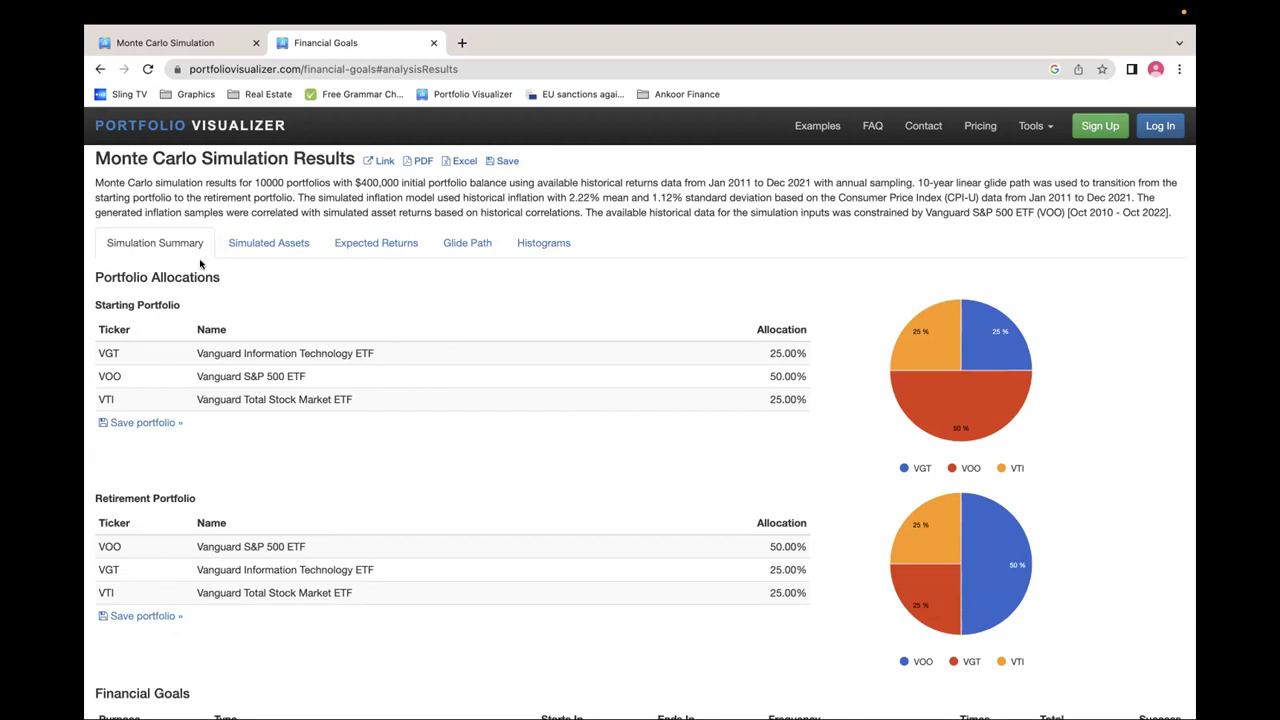
# Return to the ending portfolio's allocation and browse the PV folder for a replacement file to import
pyautogui.scroll(8, 200, 263)
pyautogui.scroll(-1, 200, 257)
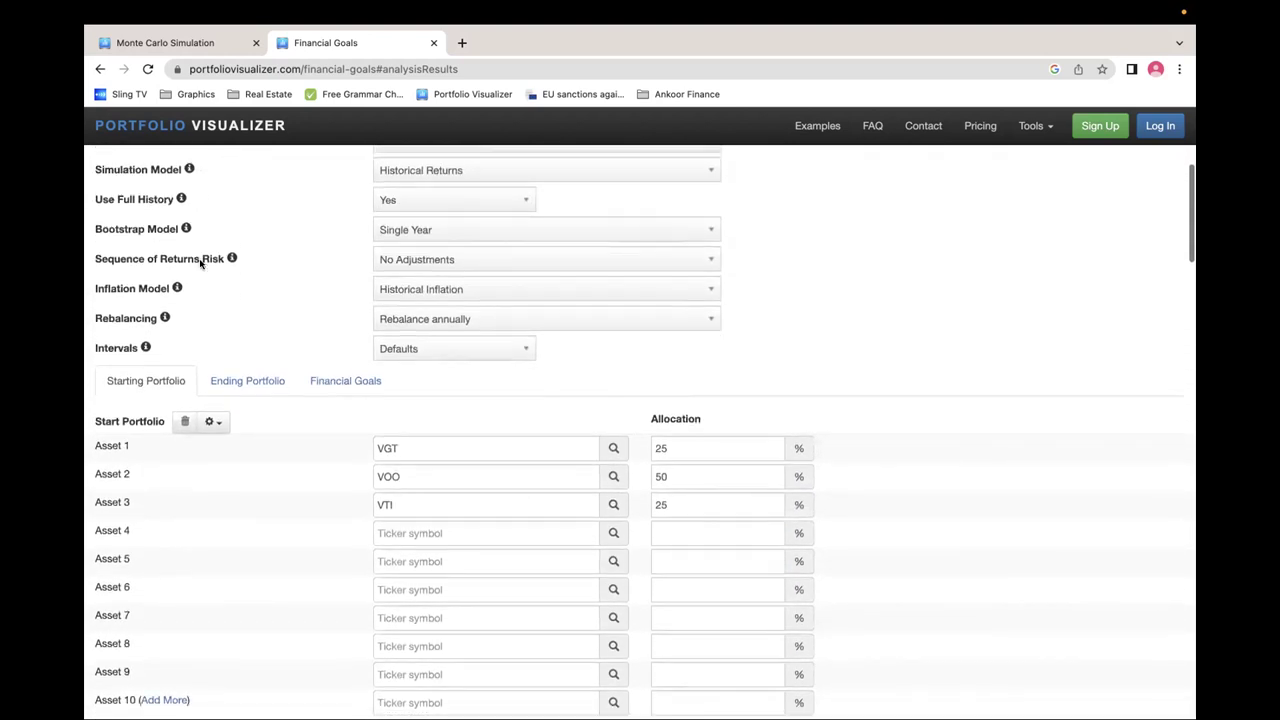
pyautogui.click(249, 390)
pyautogui.click(212, 427)
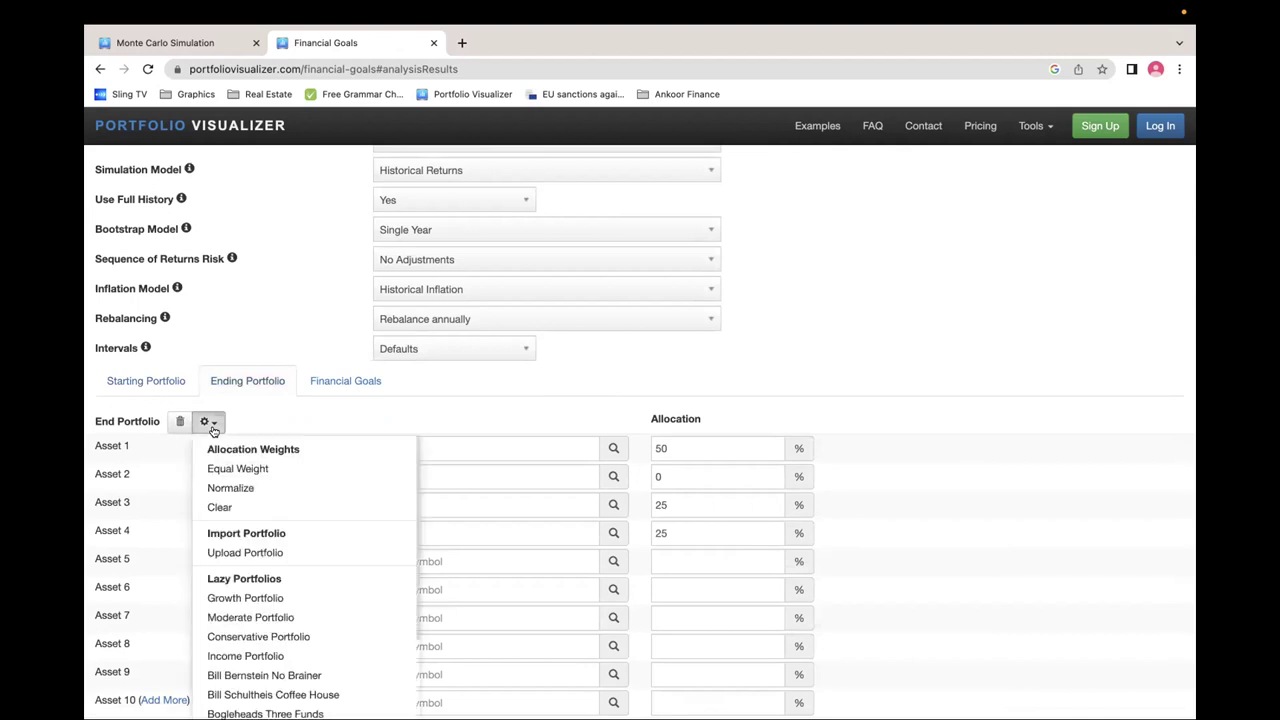
pyautogui.click(245, 552)
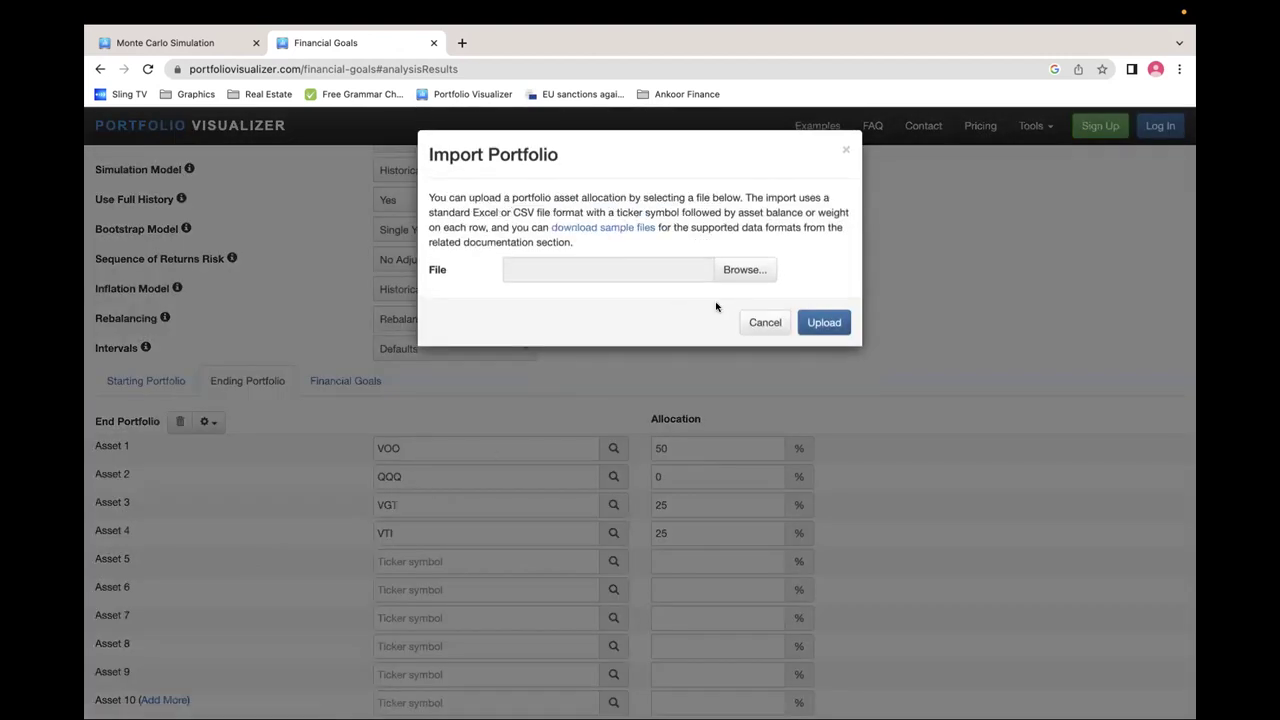
pyautogui.click(742, 270)
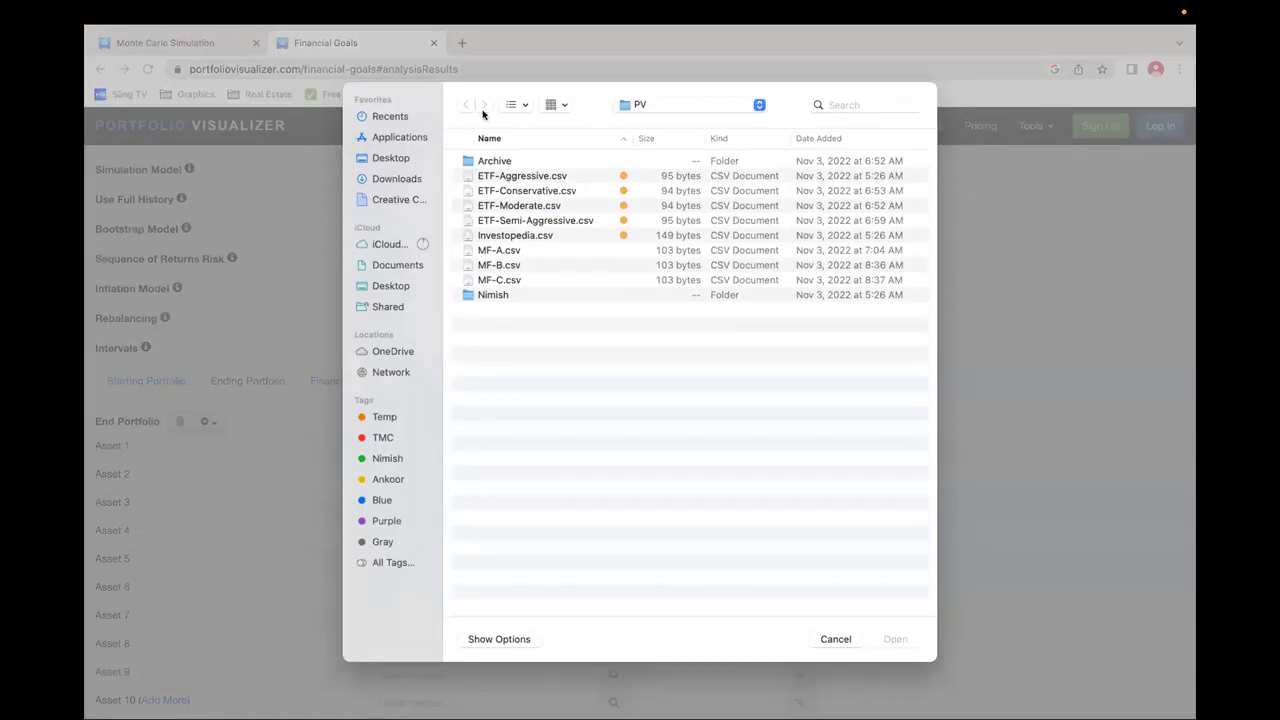
# Import MF-A.csv as the ending portfolio and run the simulation
pyautogui.doubleClick(499, 250)
pyautogui.click(824, 322)
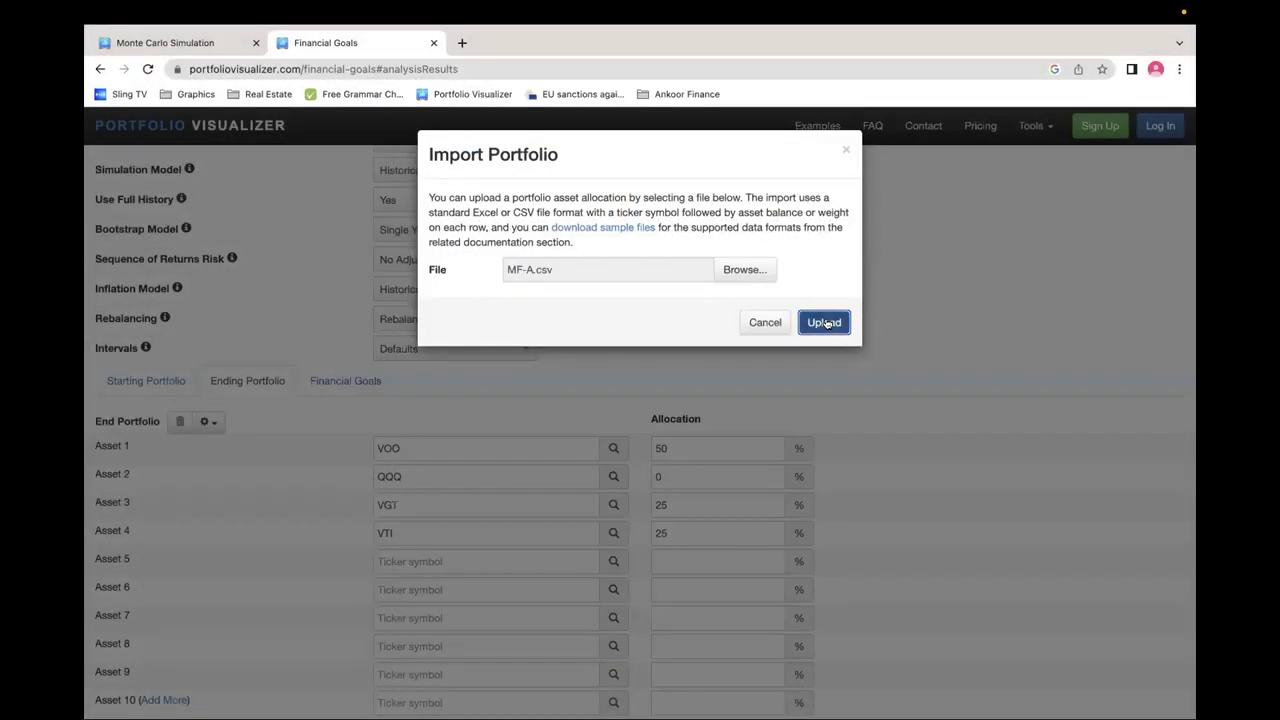
pyautogui.scroll(-3, 951, 490)
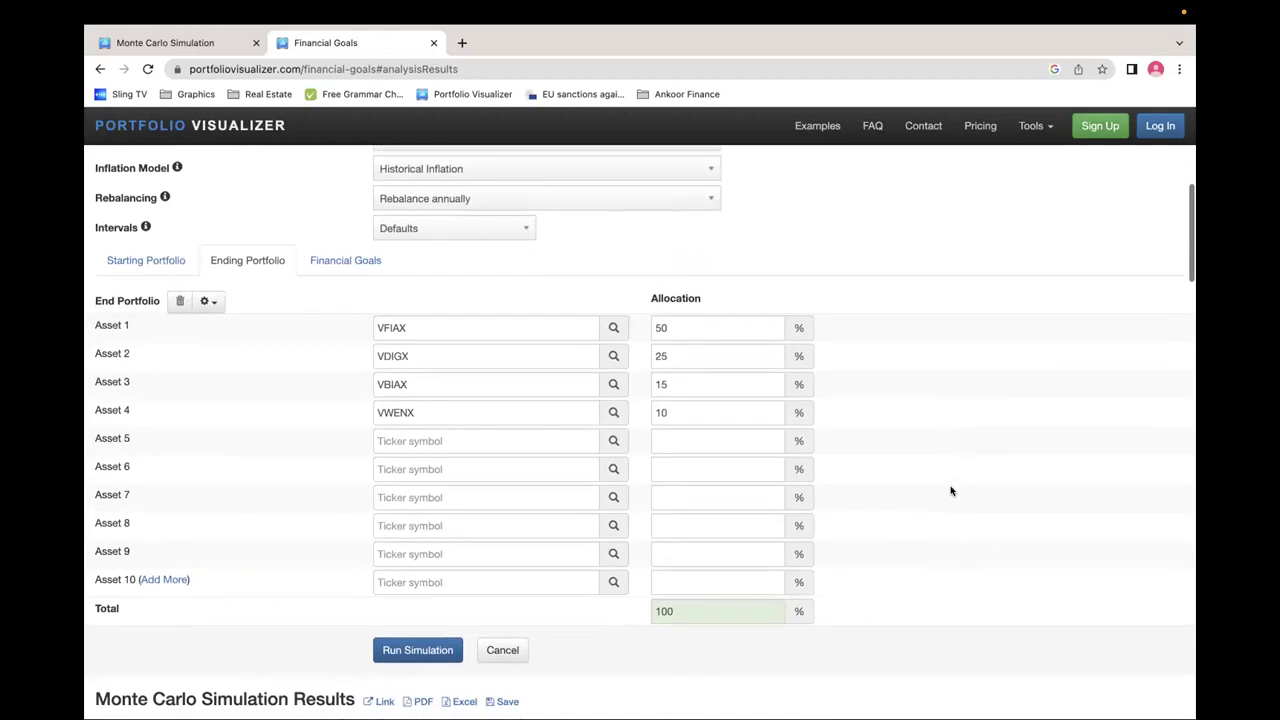
pyautogui.scroll(-4, 951, 490)
pyautogui.click(425, 489)
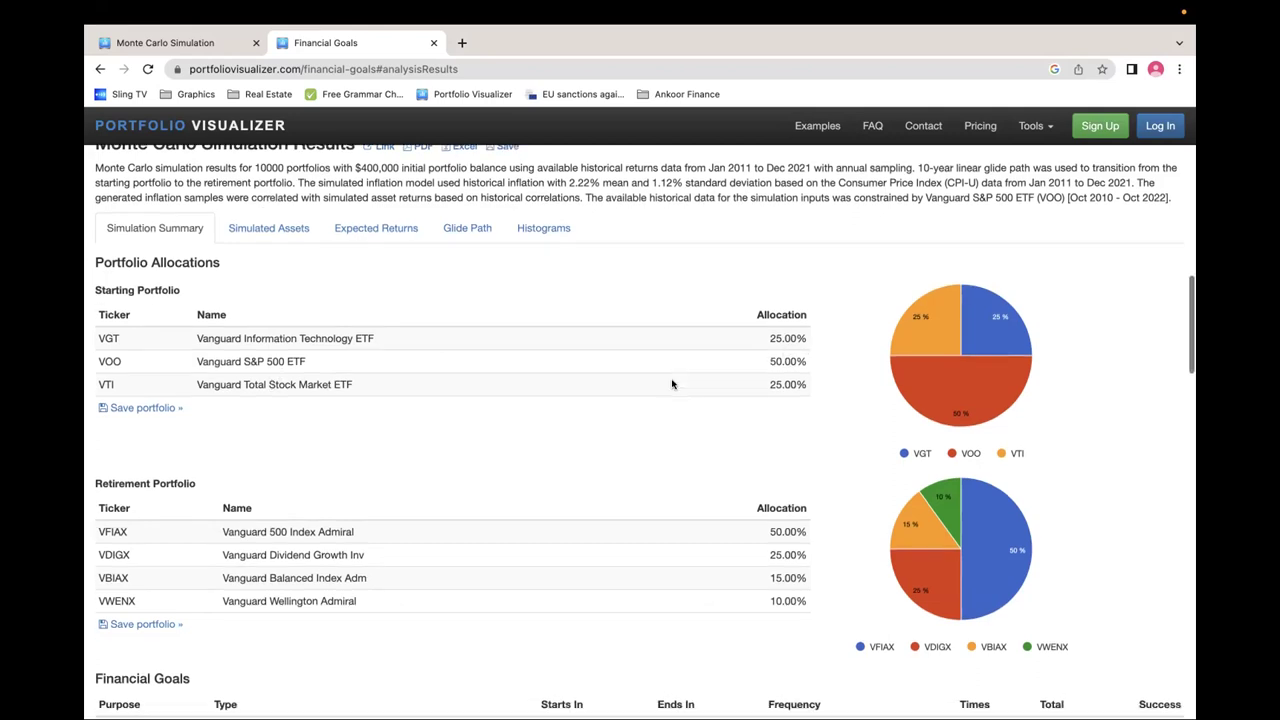
# Review the starting and retirement portfolio allocations and the timing and frequency of the withdrawal goal
pyautogui.scroll(-2, 671, 382)
pyautogui.scroll(-1, 640, 370)
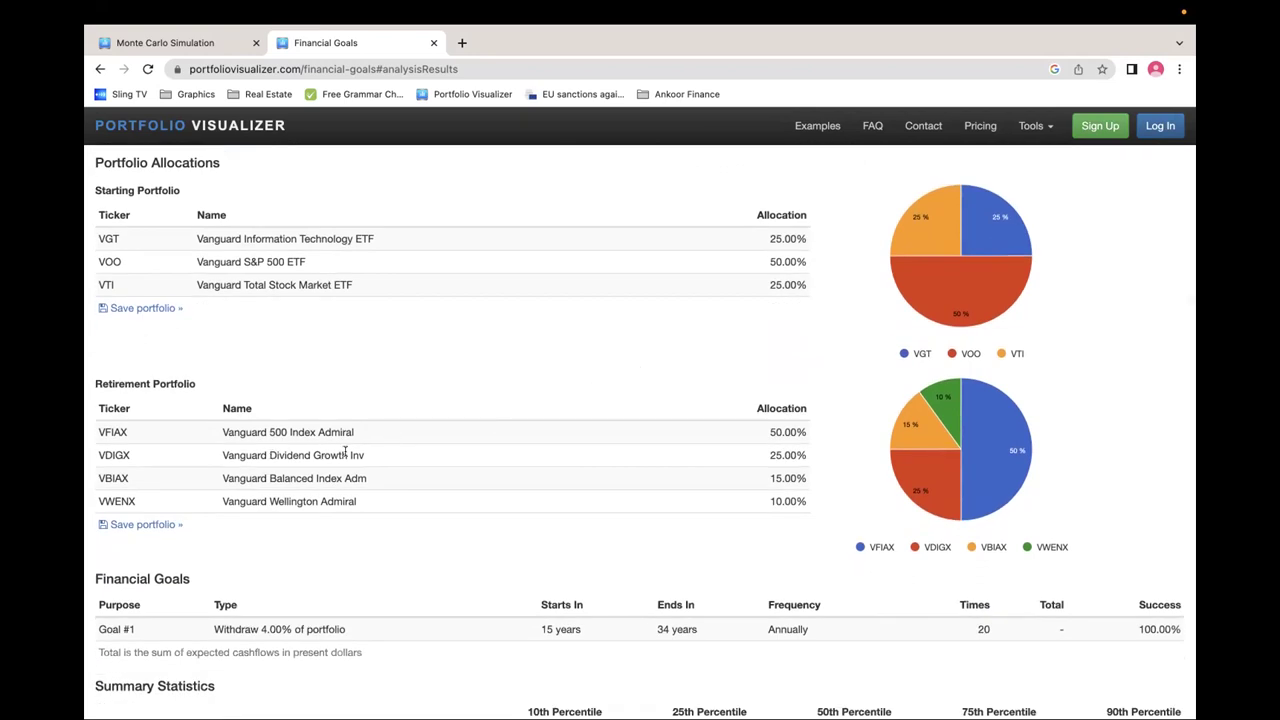
pyautogui.moveTo(290, 476); pyautogui.dragTo(377, 482)
pyautogui.moveTo(285, 501); pyautogui.dragTo(372, 505)
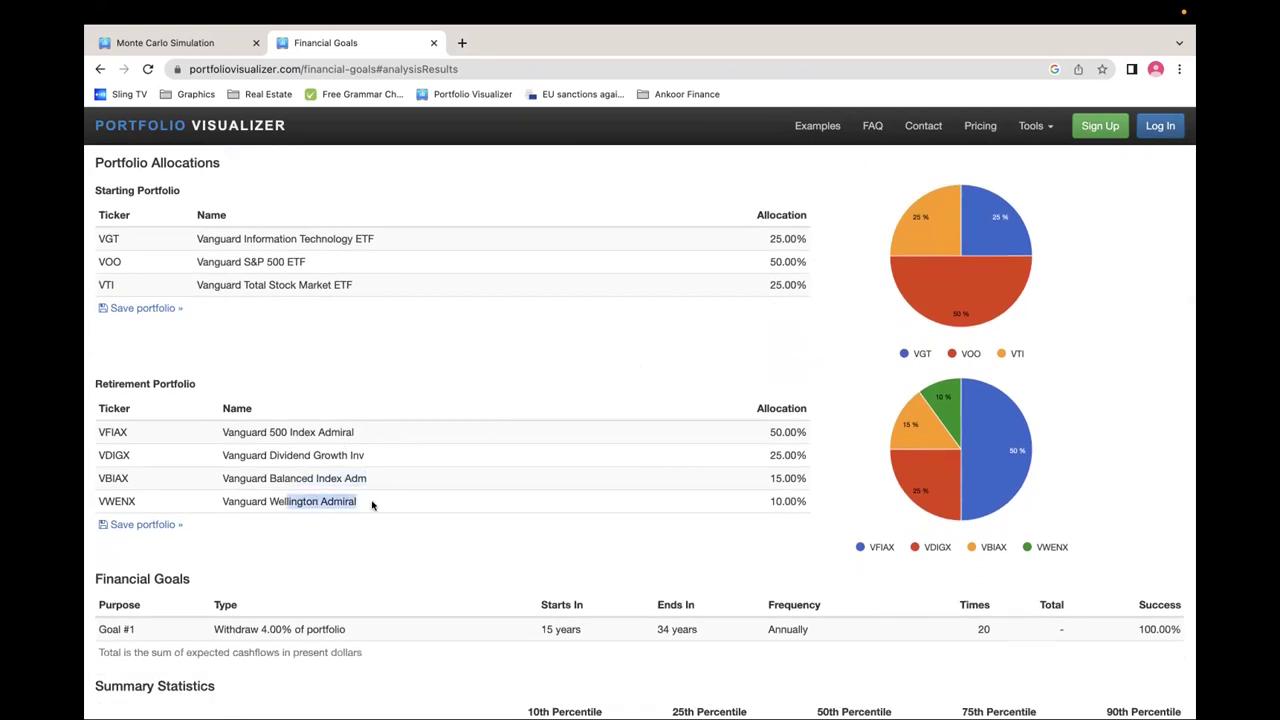
pyautogui.click(482, 486)
pyautogui.scroll(-1, 484, 486)
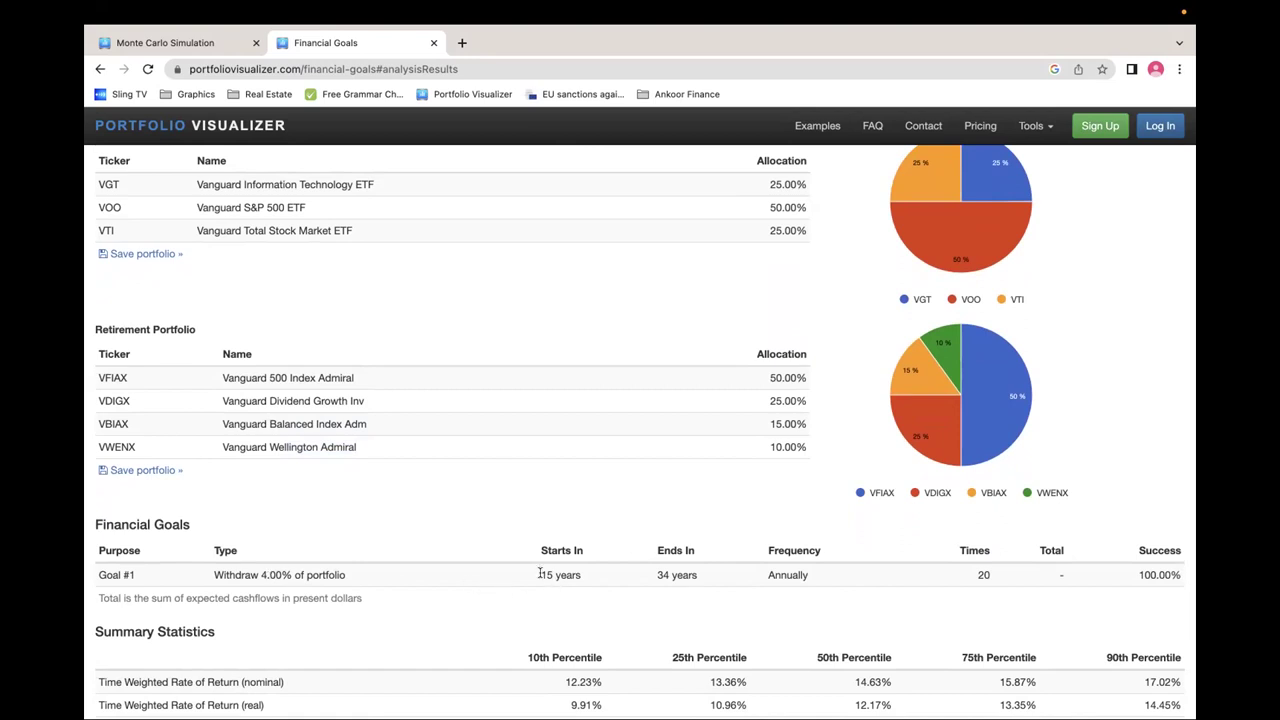
pyautogui.scroll(-1, 540, 575)
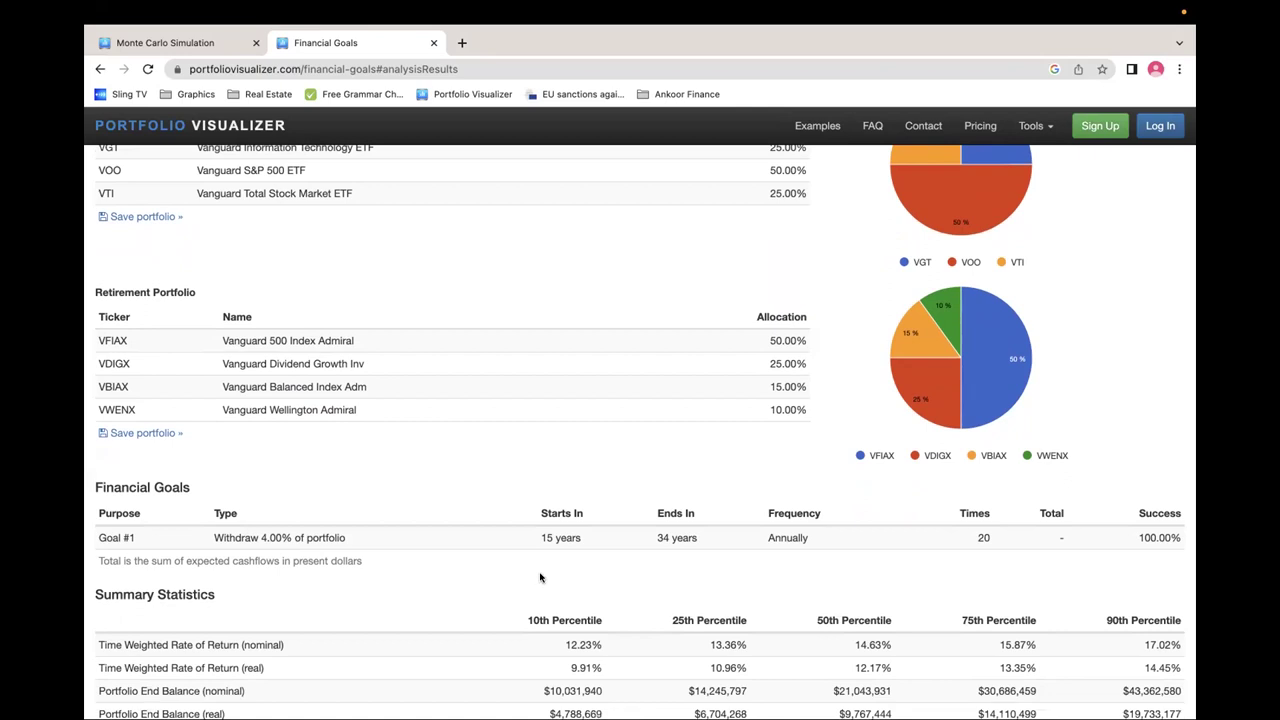
pyautogui.doubleClick(983, 537)
# Examine the 50th percentile rate of return and the nominal and real portfolio end balances in the summary statistics
pyautogui.scroll(-4, 843, 517)
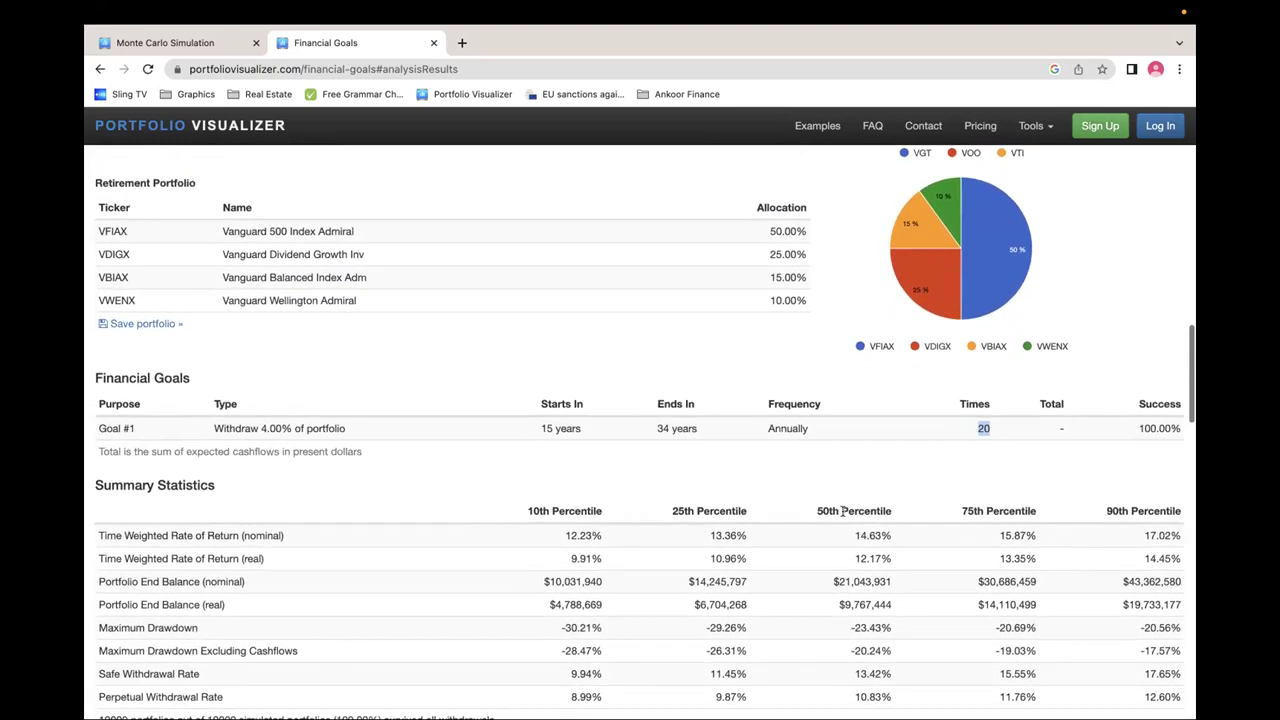
pyautogui.scroll(-1, 843, 512)
pyautogui.scroll(-1, 845, 515)
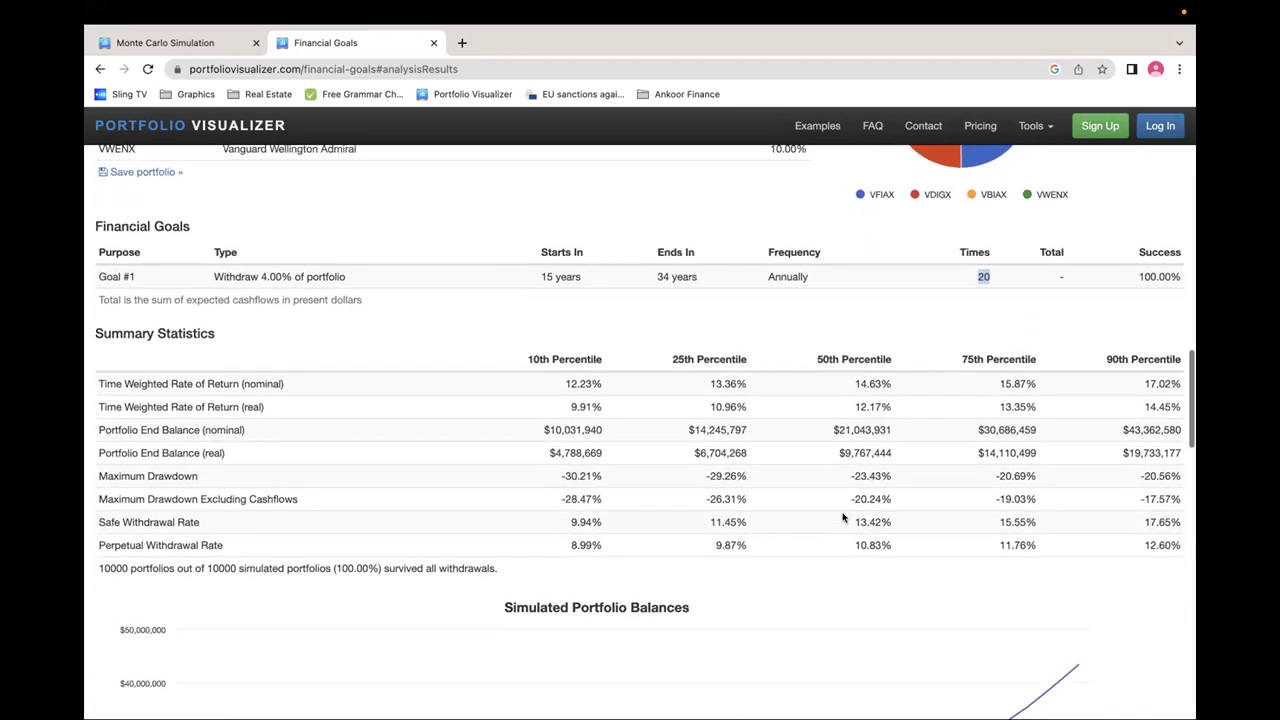
pyautogui.click(836, 425)
pyautogui.moveTo(852, 378); pyautogui.dragTo(902, 380)
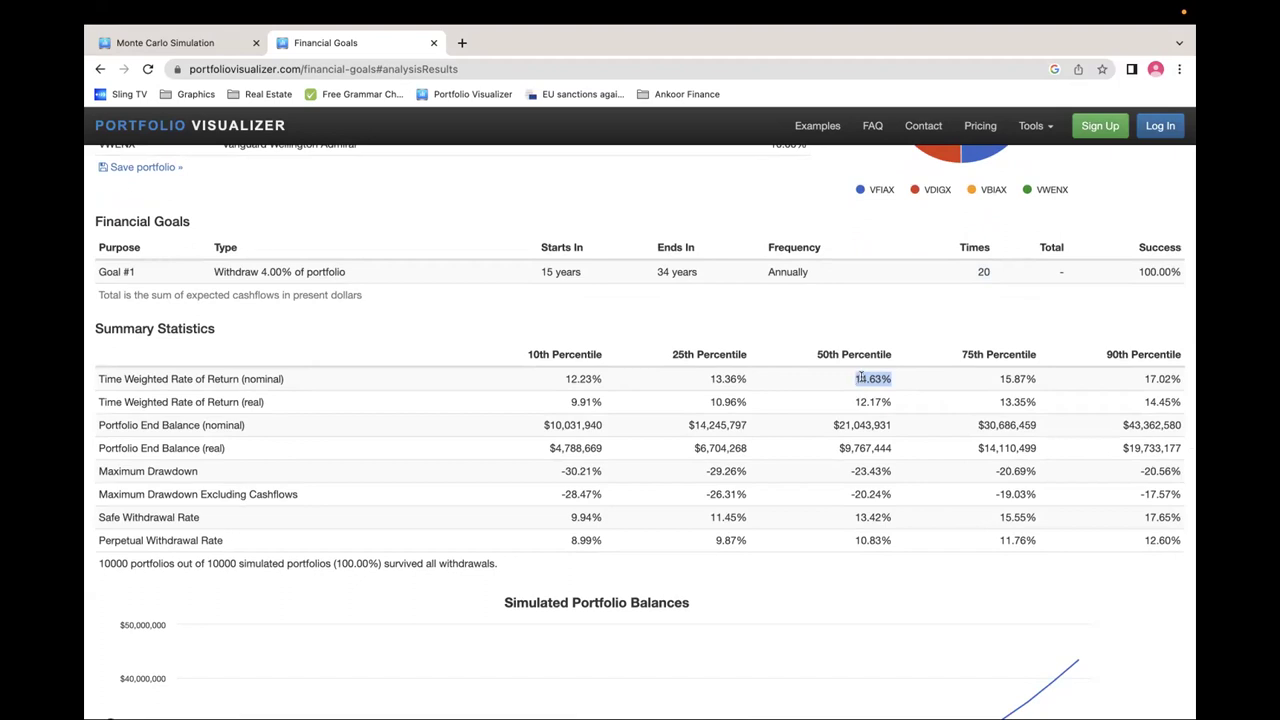
pyautogui.moveTo(831, 425); pyautogui.dragTo(897, 425)
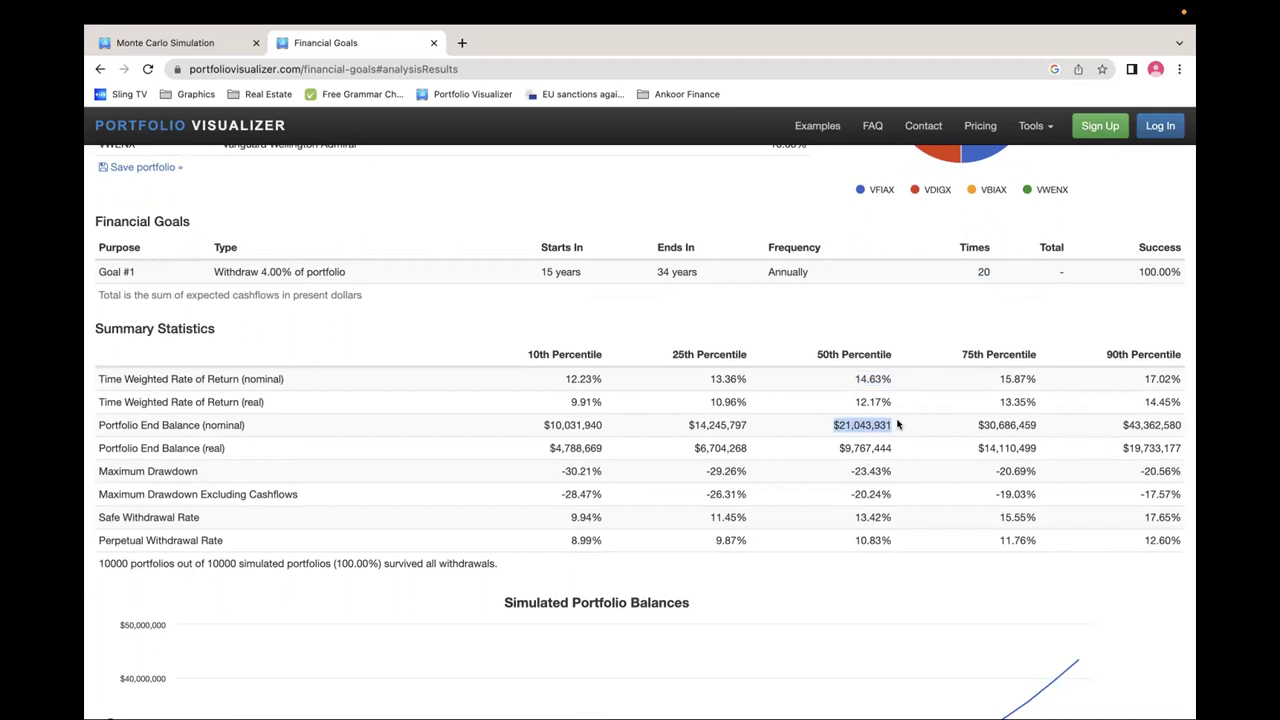
pyautogui.moveTo(897, 449); pyautogui.dragTo(837, 443)
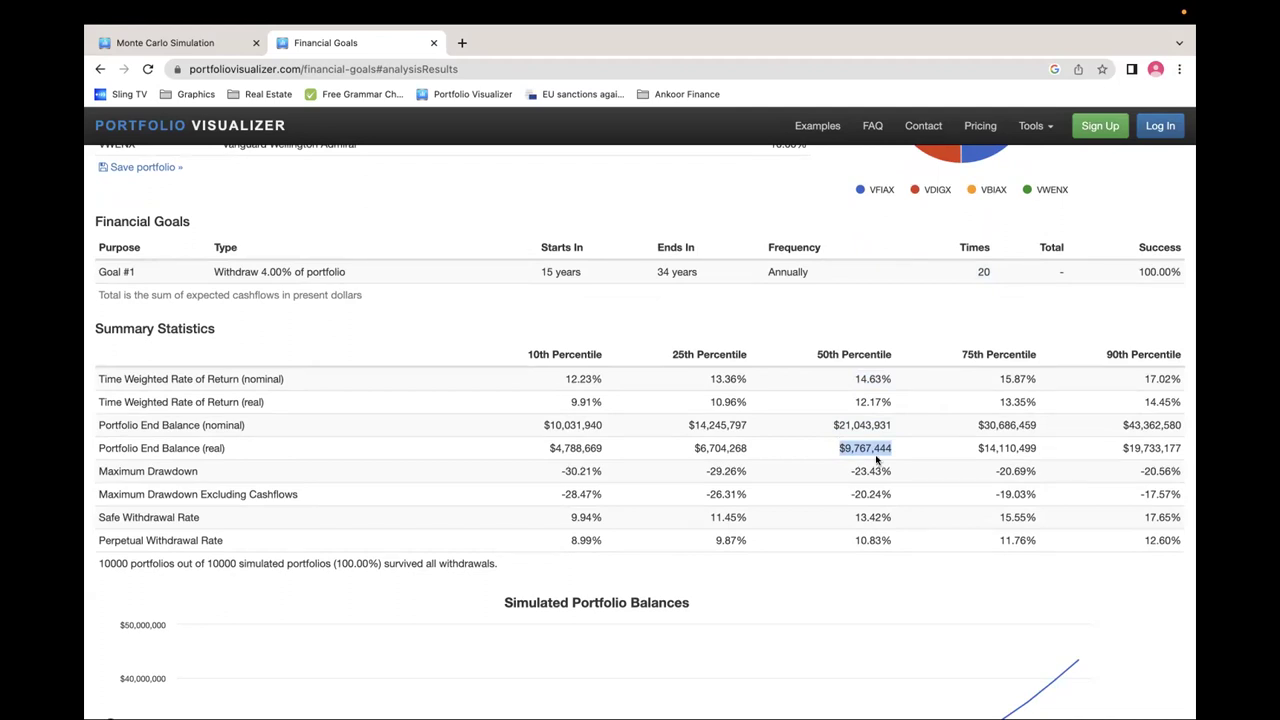
pyautogui.click(850, 452)
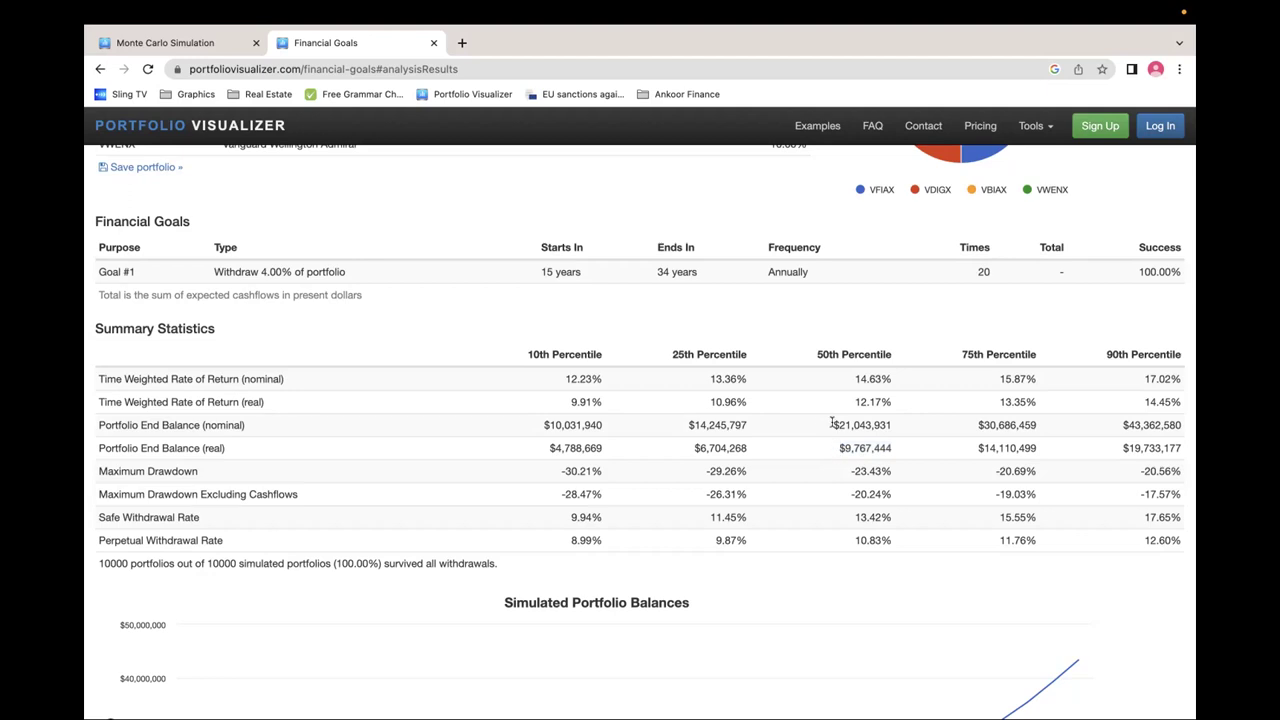
pyautogui.moveTo(831, 421); pyautogui.dragTo(893, 425)
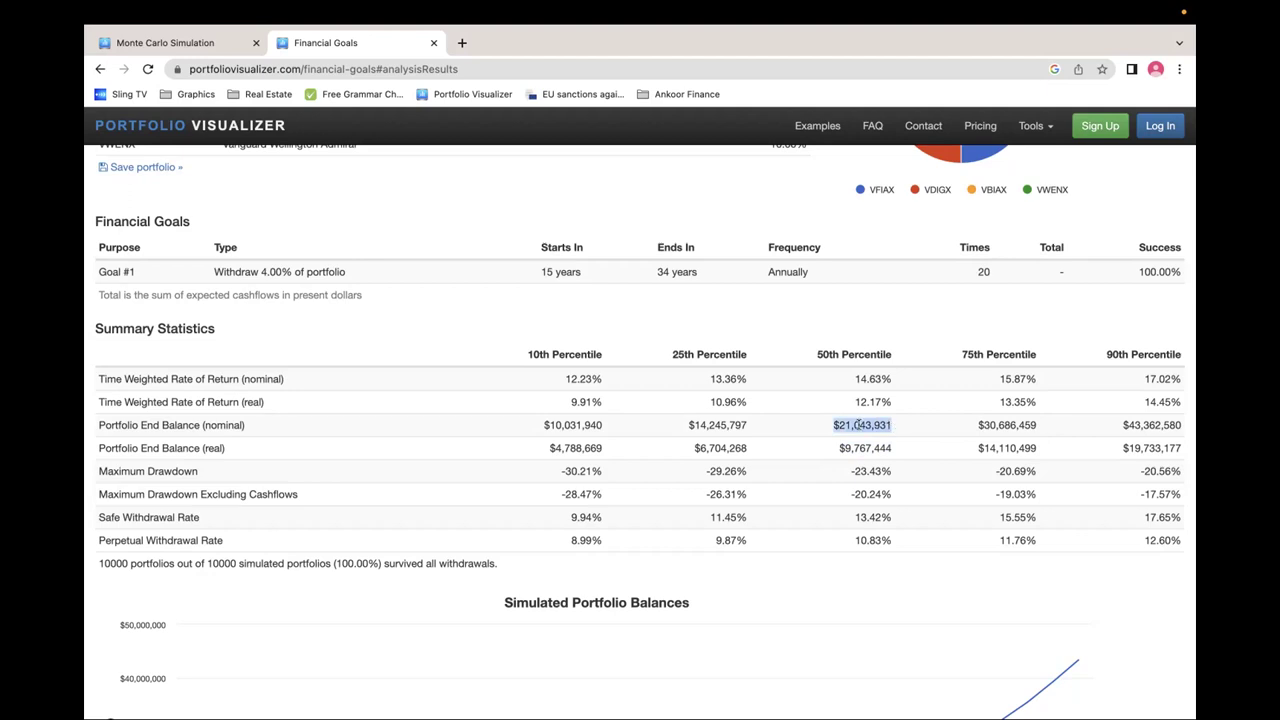
# Inspect the percentile balances at successive years up to year 35 in the Simulated Portfolio Balances chart
pyautogui.scroll(-7, 858, 425)
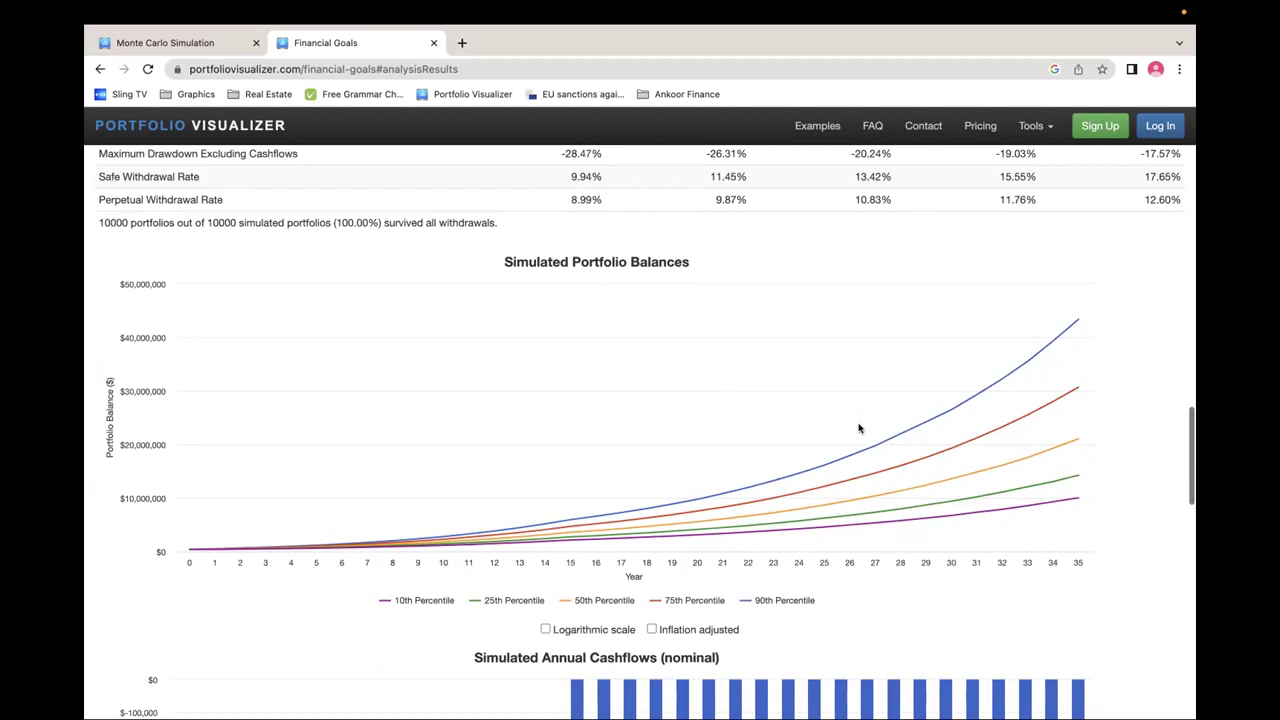
pyautogui.moveTo(640, 388)
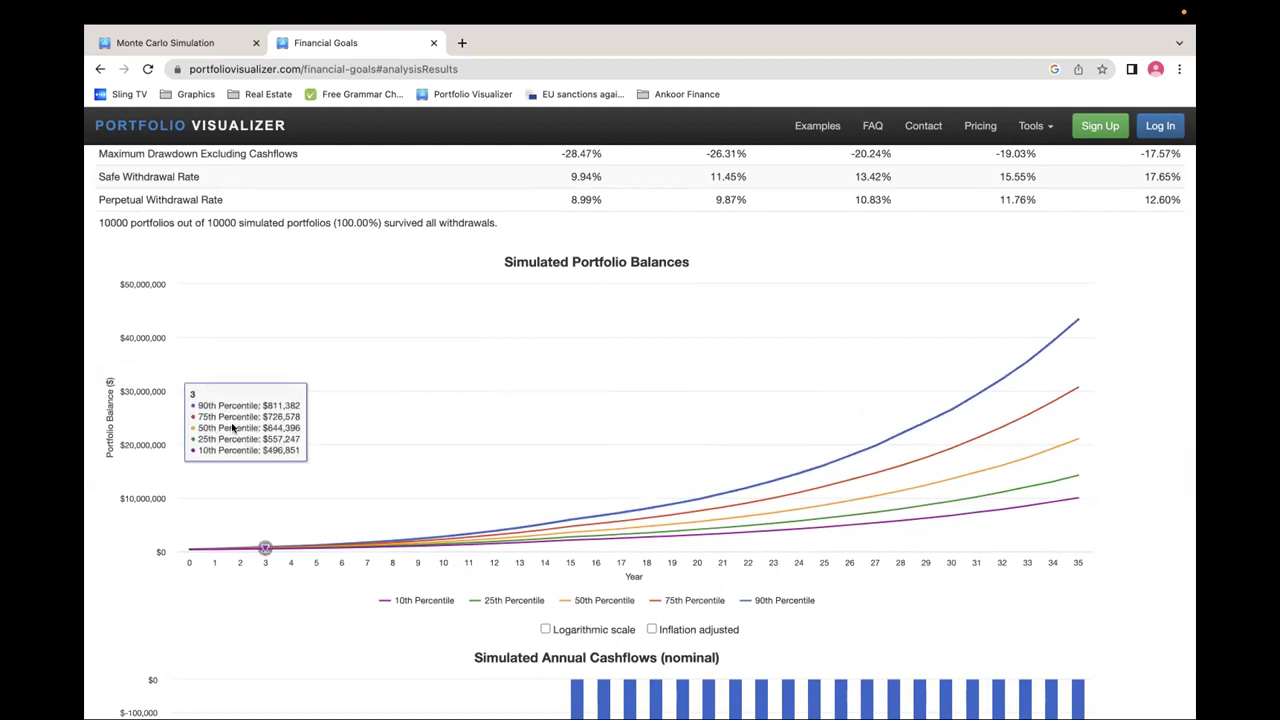
pyautogui.moveTo(260, 450)
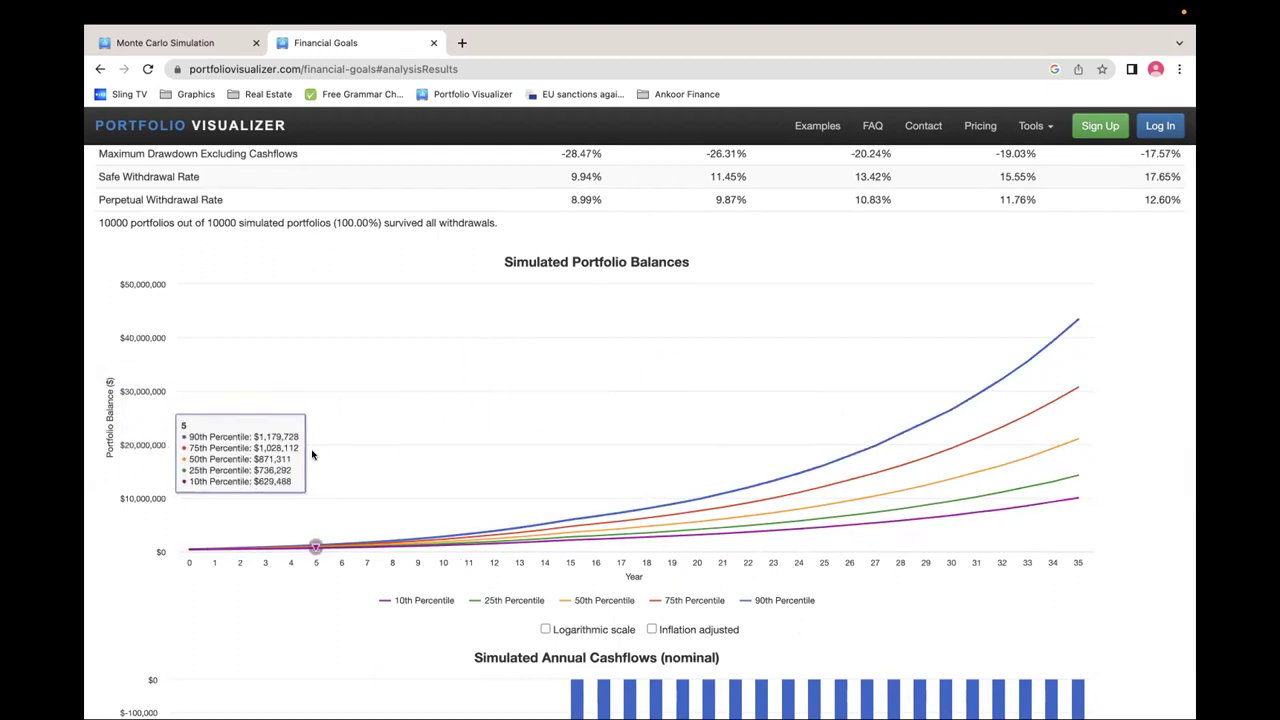
pyautogui.moveTo(447, 461)
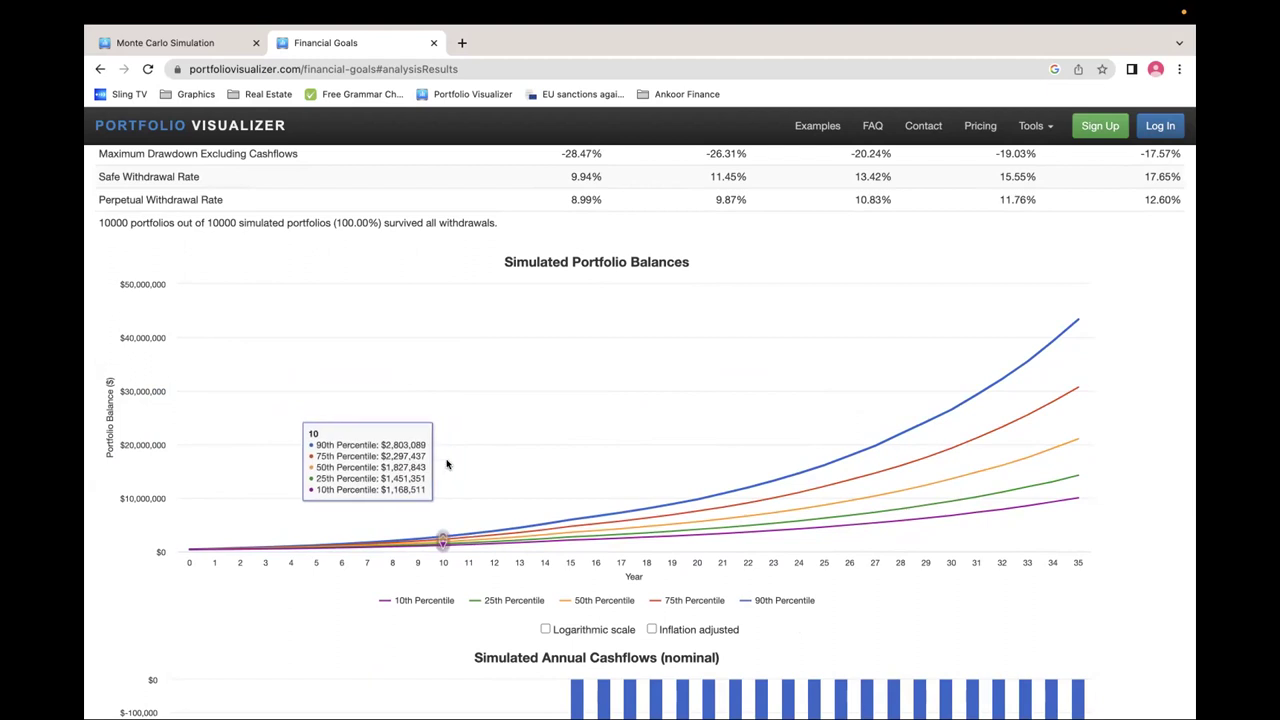
pyautogui.moveTo(566, 479)
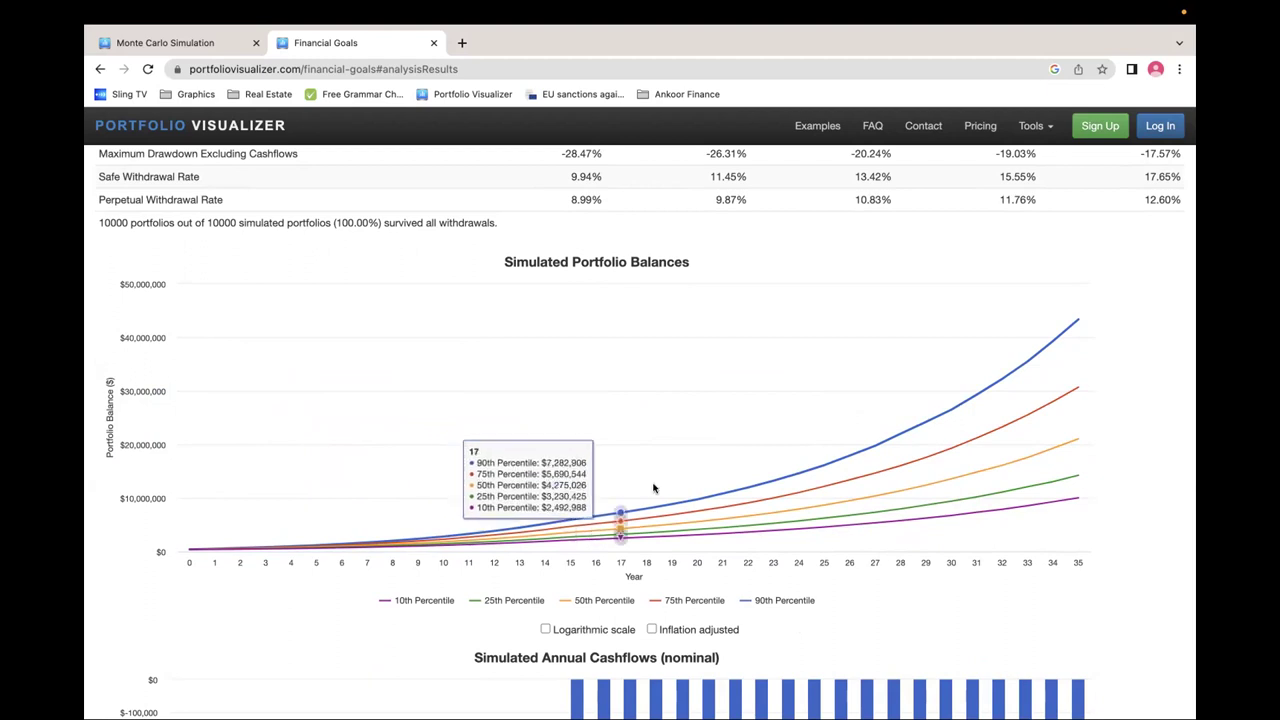
pyautogui.moveTo(697, 495)
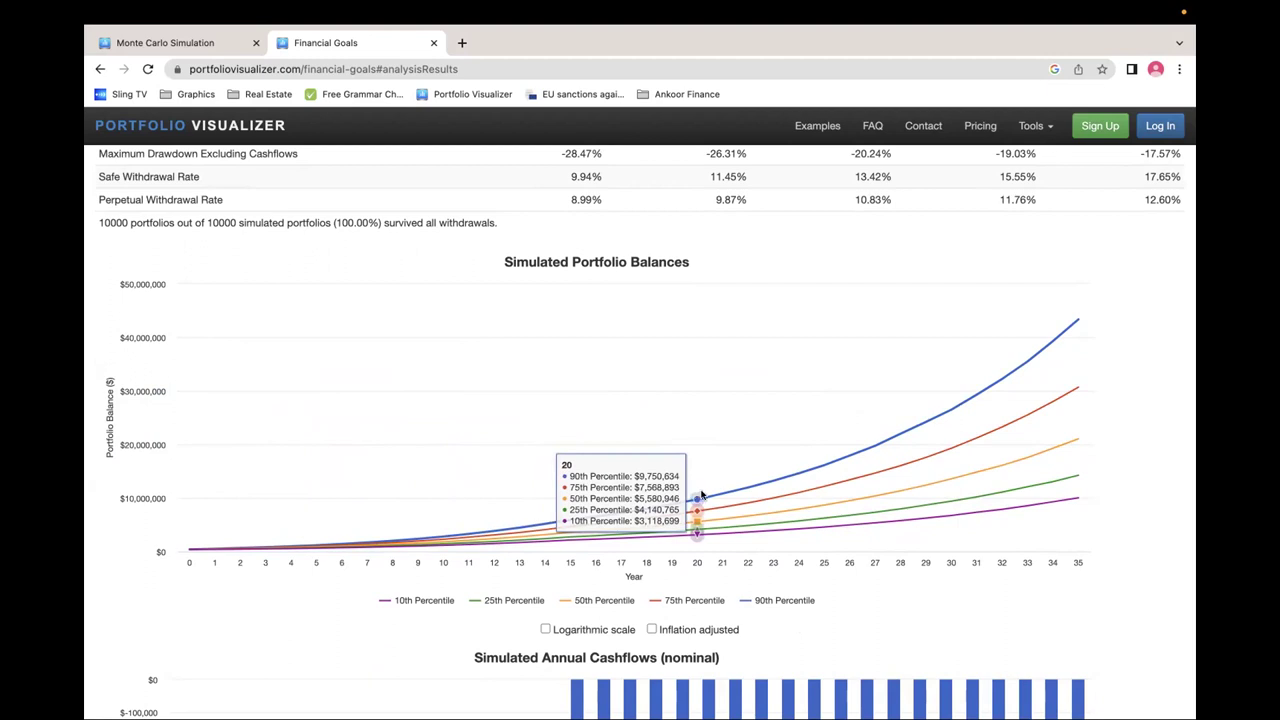
pyautogui.moveTo(1082, 448)
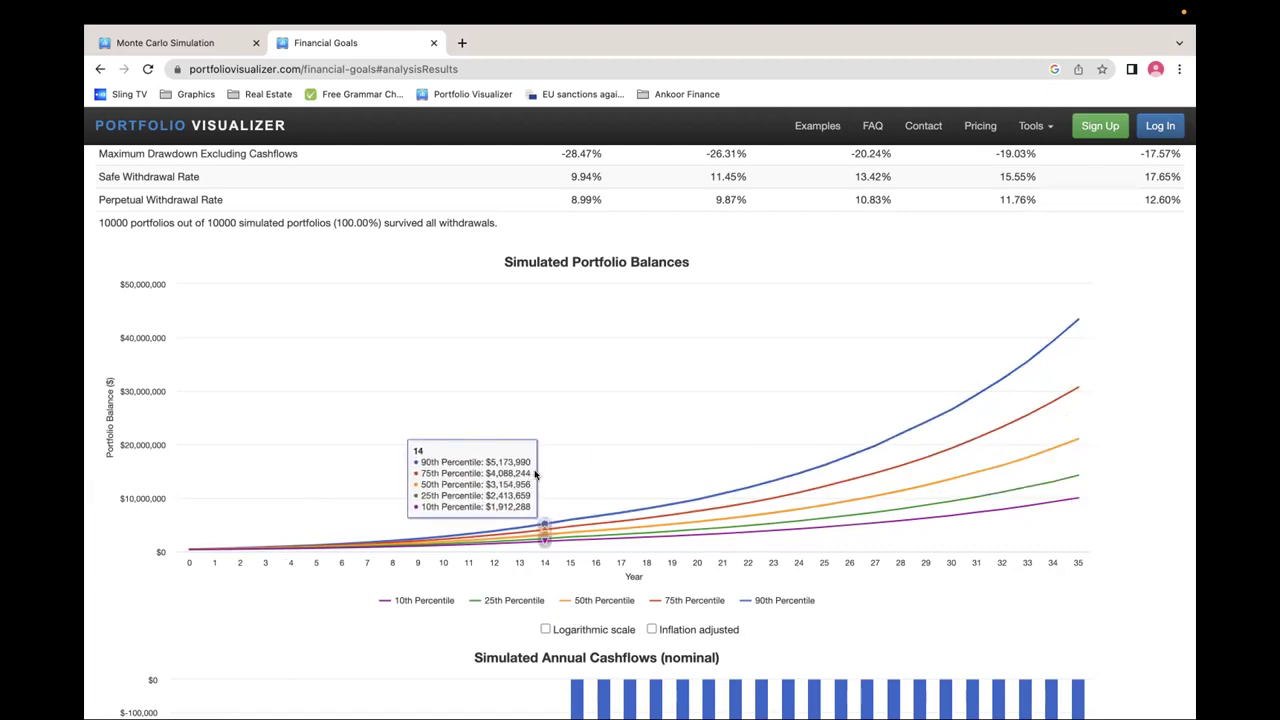
# Examine the Simulated Annual Cashflows charts in nominal and present dollars
pyautogui.scroll(-4, 191, 579)
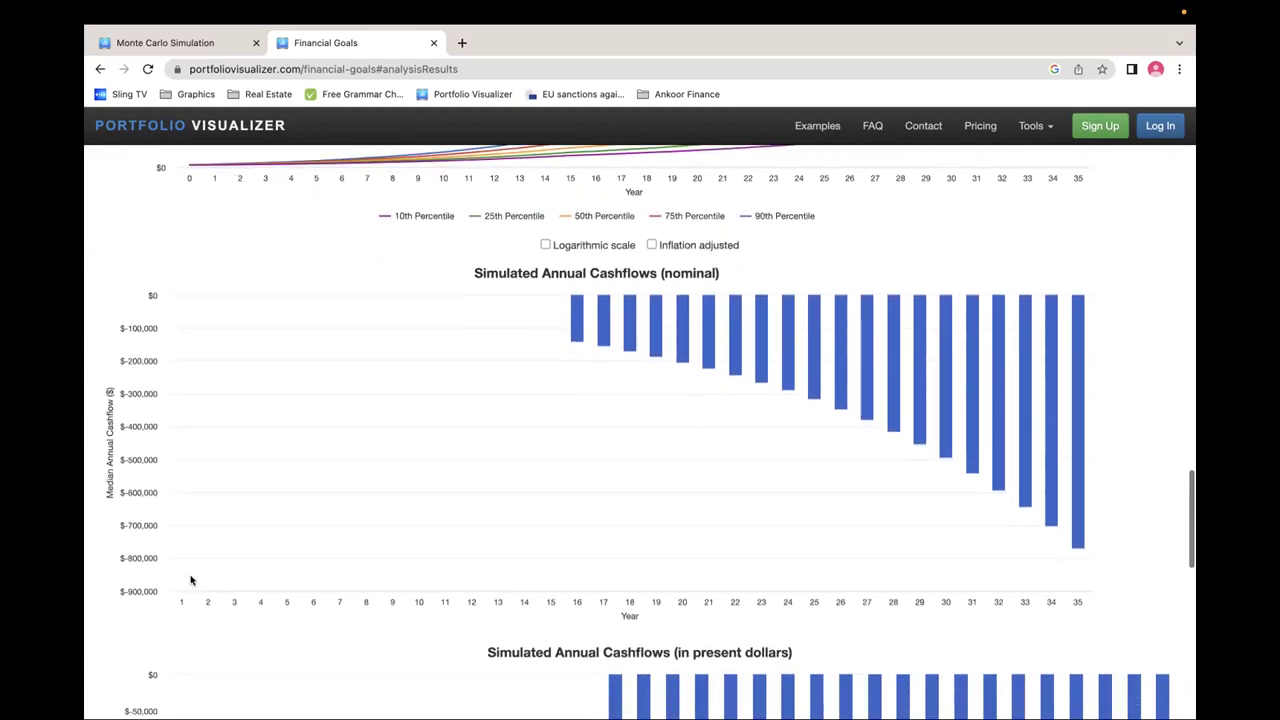
pyautogui.scroll(-1, 191, 579)
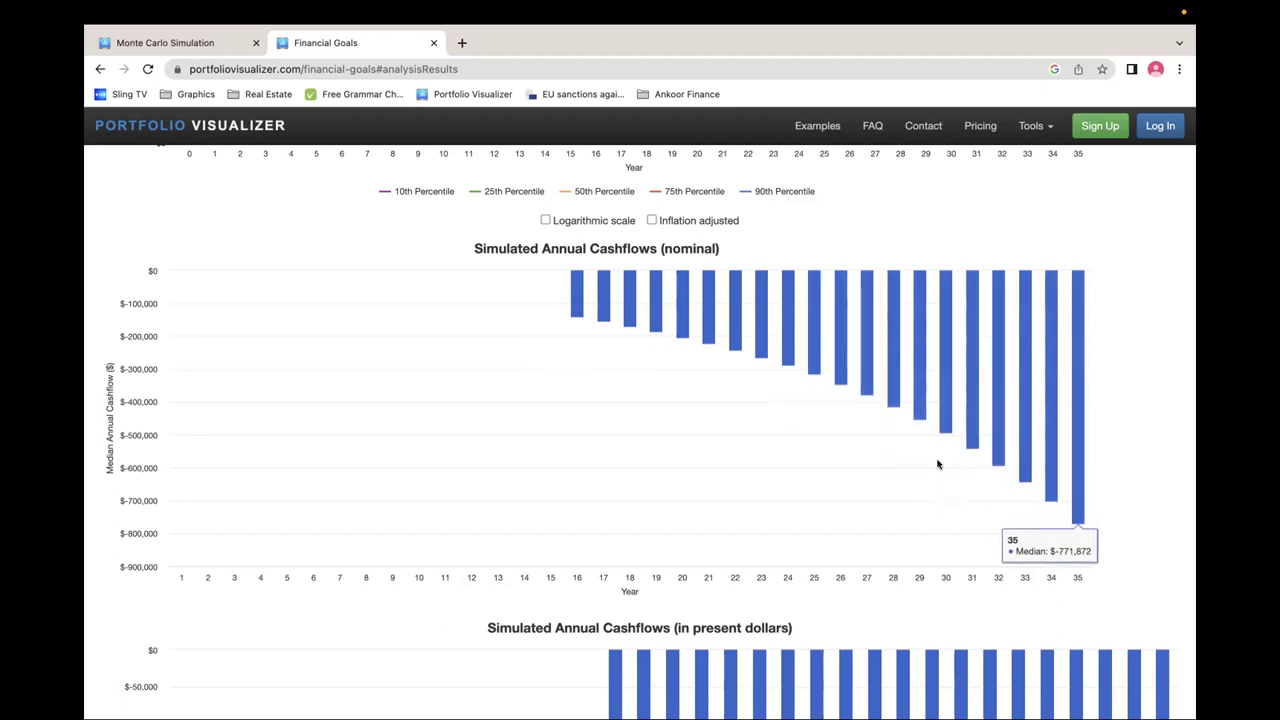
pyautogui.scroll(-5, 497, 410)
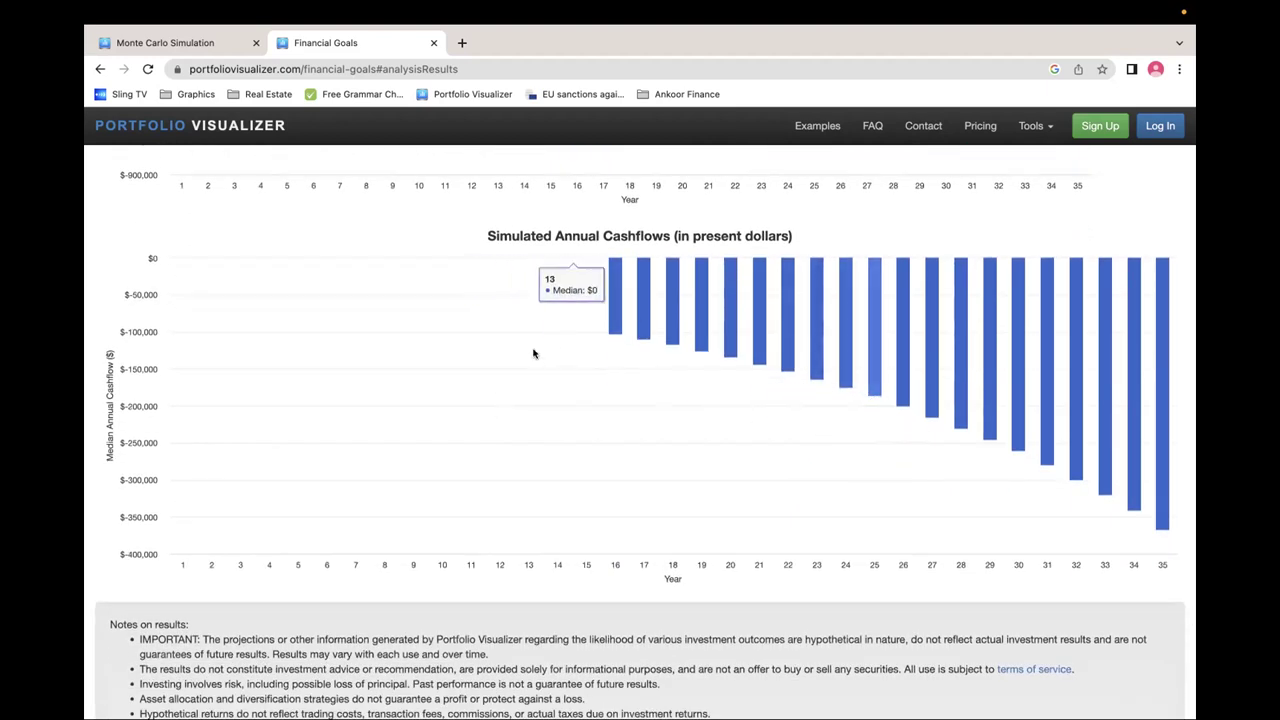
# Review the withdrawal survival line, the median perpetual withdrawal rate, and the 50th and 90th percentile nominal end balances
pyautogui.scroll(4, 533, 353)
pyautogui.scroll(12, 533, 352)
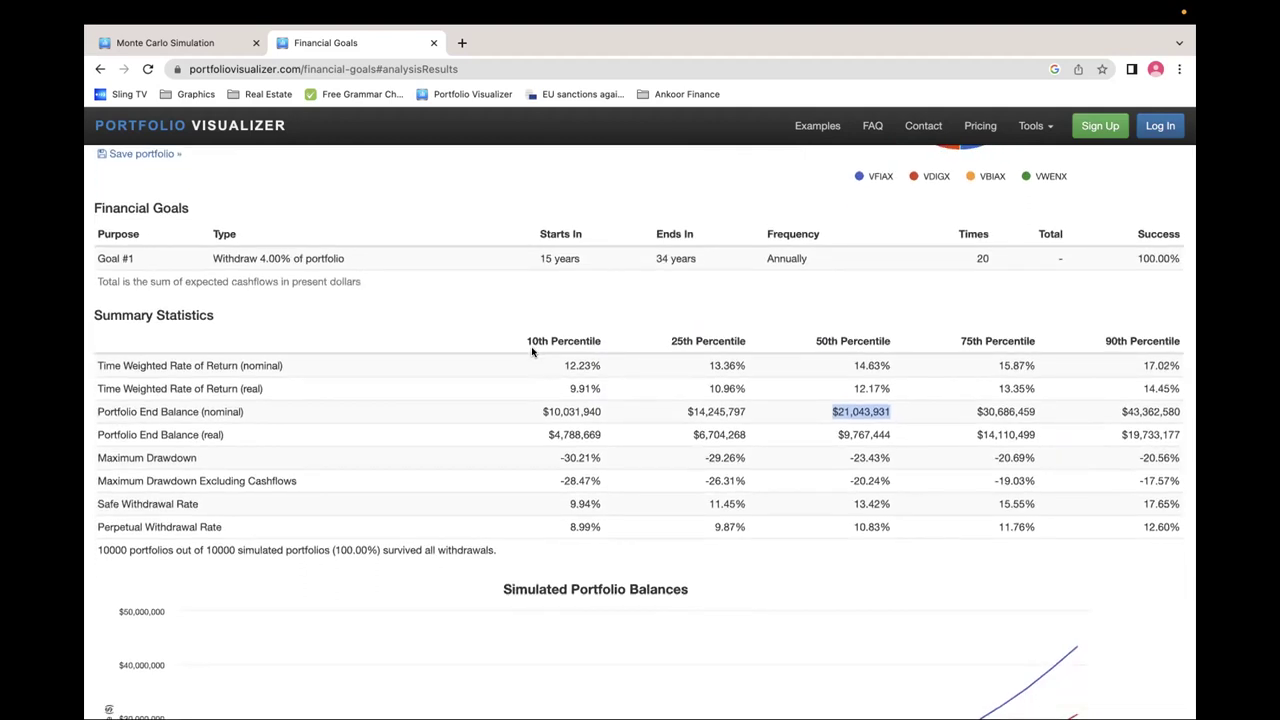
pyautogui.scroll(-1, 533, 352)
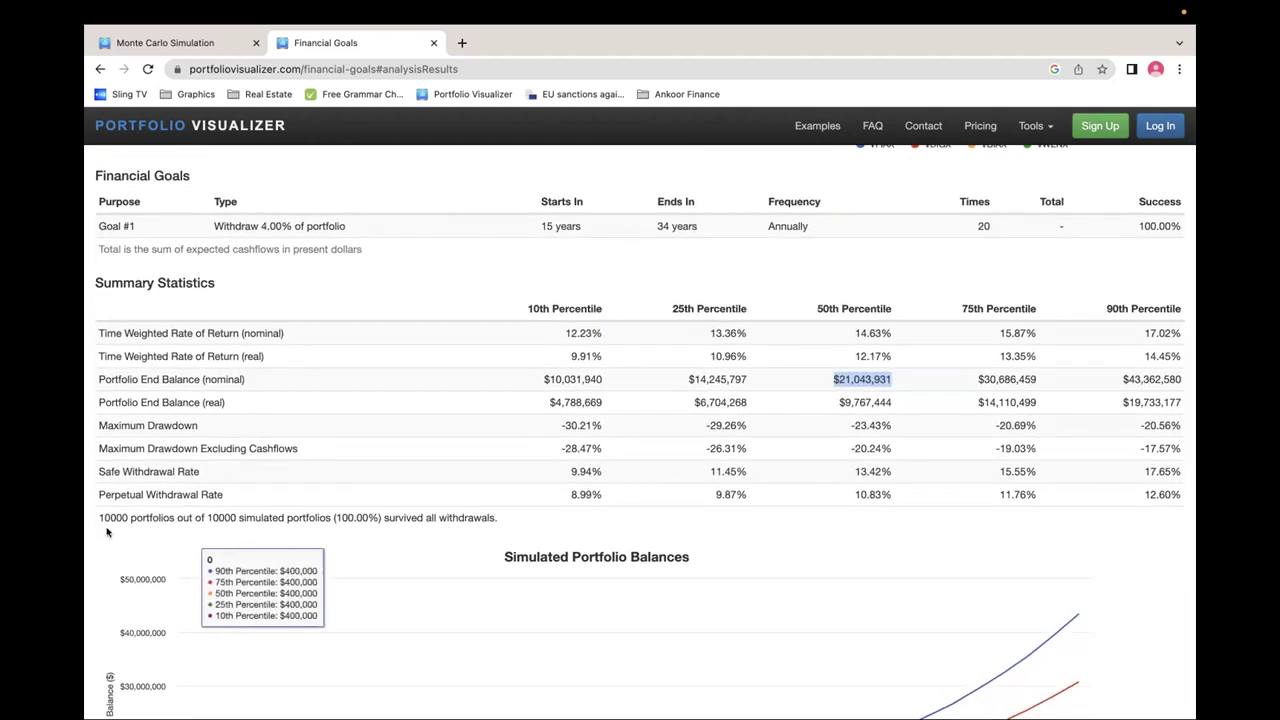
pyautogui.moveTo(106, 518); pyautogui.dragTo(502, 526)
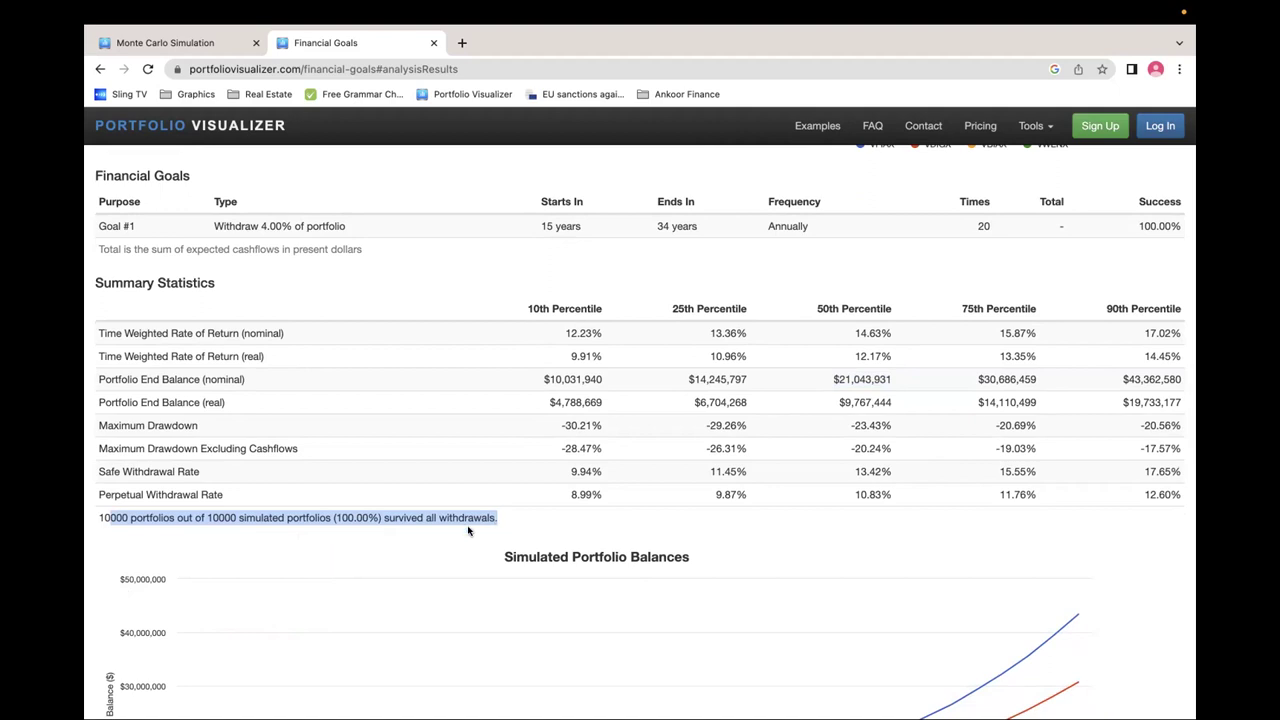
pyautogui.click(198, 494)
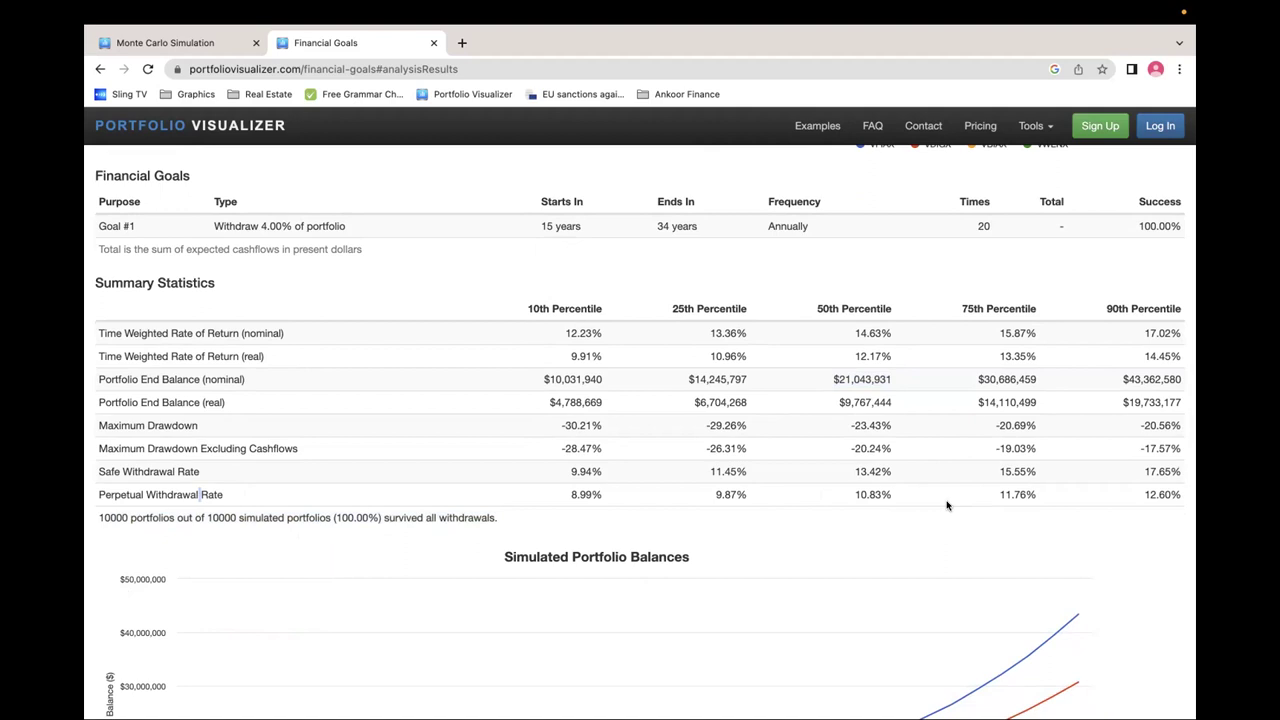
pyautogui.moveTo(895, 493); pyautogui.dragTo(852, 490)
pyautogui.scroll(1, 835, 500)
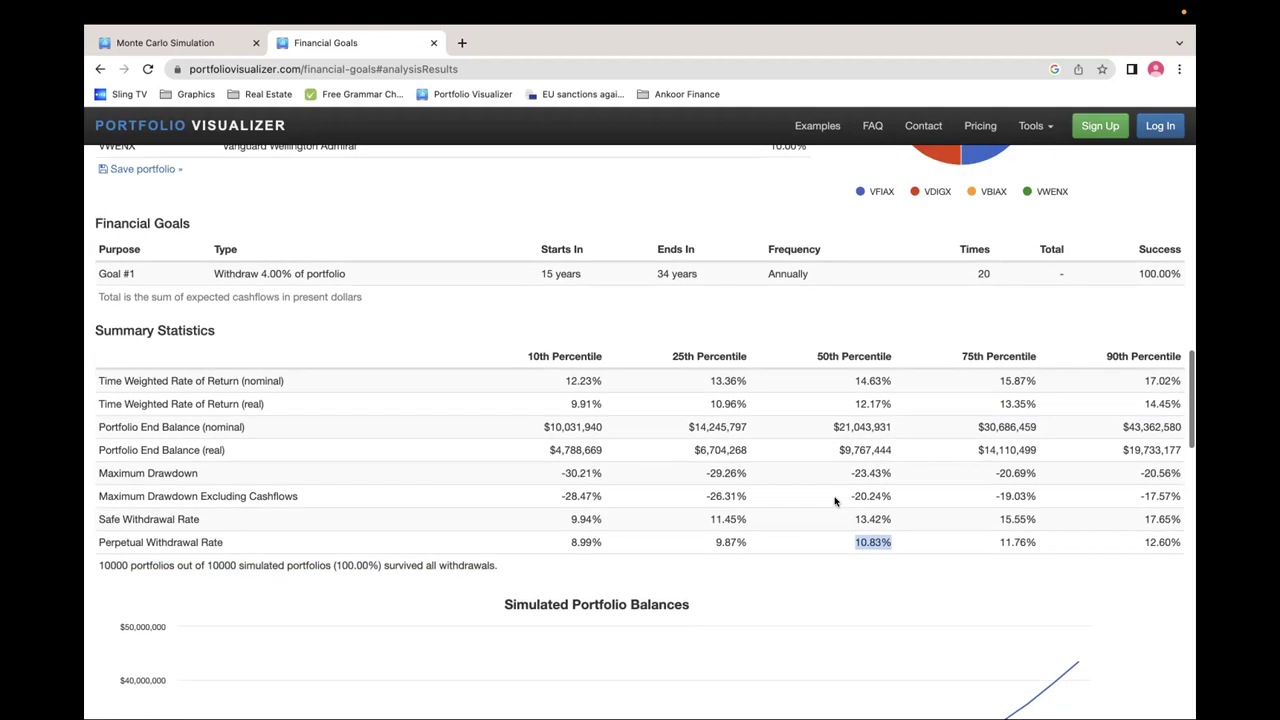
pyautogui.moveTo(896, 428); pyautogui.dragTo(829, 420)
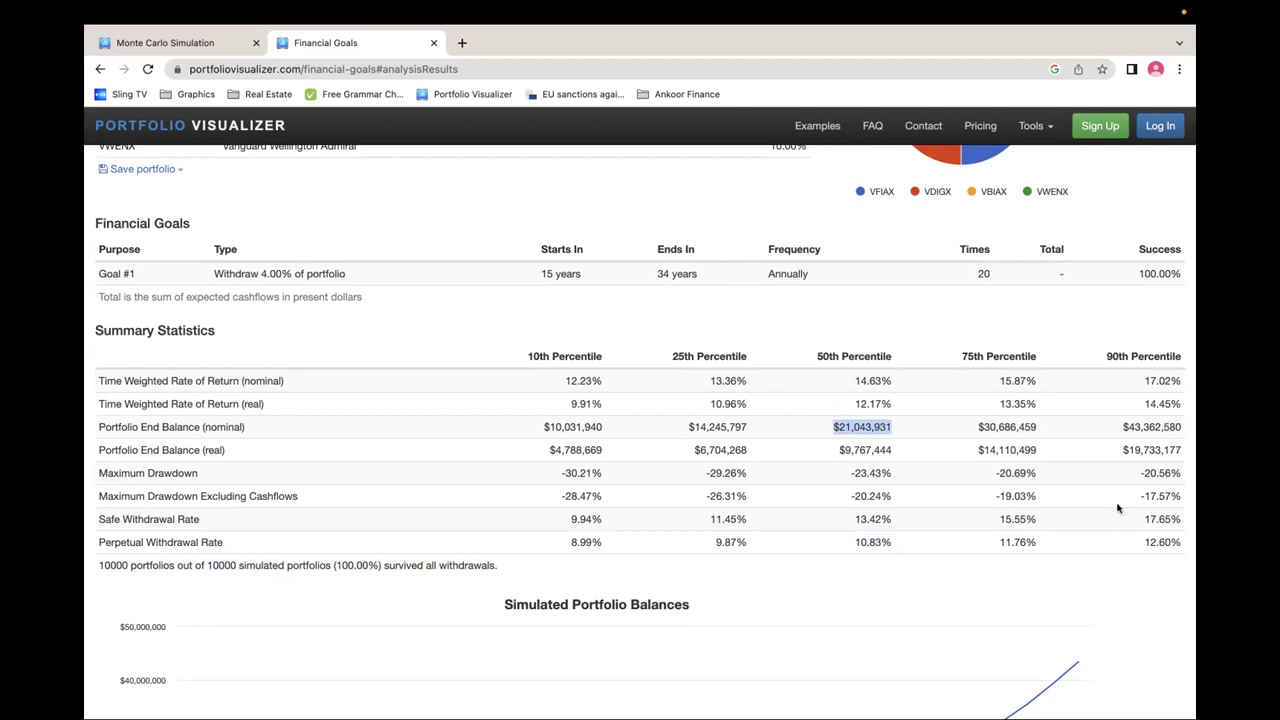
pyautogui.moveTo(1120, 427); pyautogui.dragTo(1182, 427)
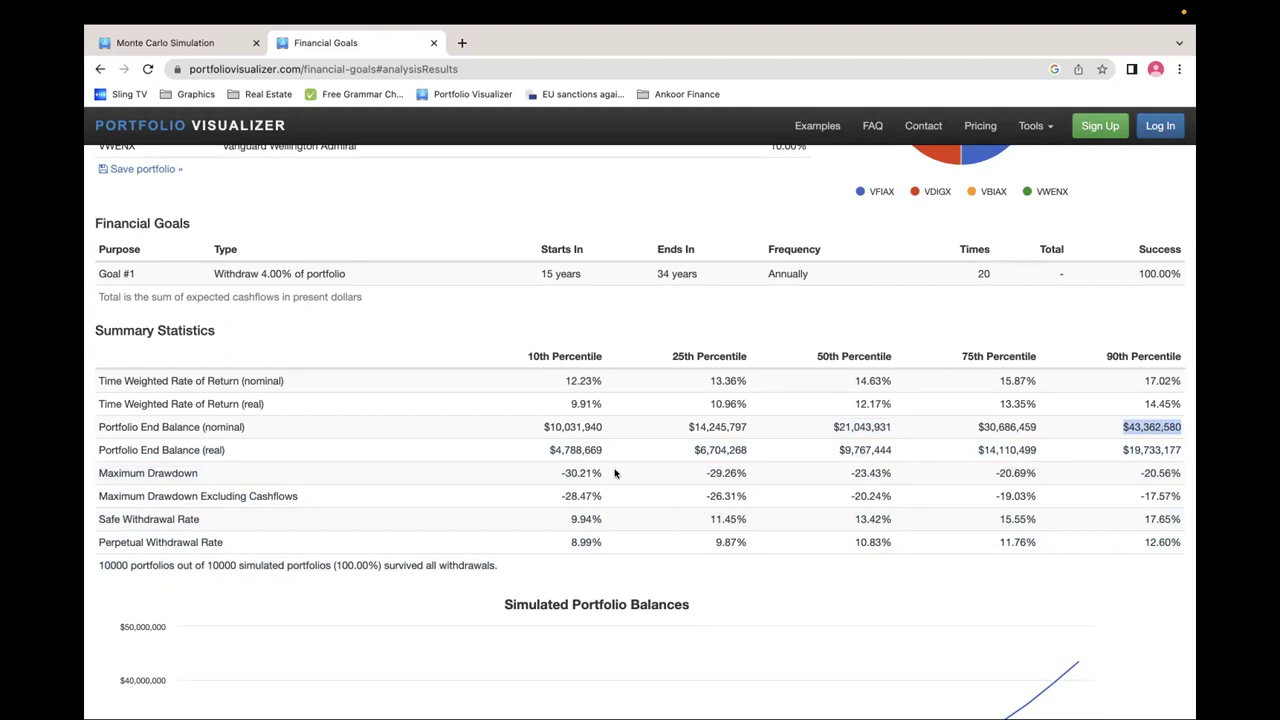
# Import Stocks-Top.csv from the personal subfolder of PV as the starting portfolio, replacing the current assets
pyautogui.scroll(15, 545, 422)
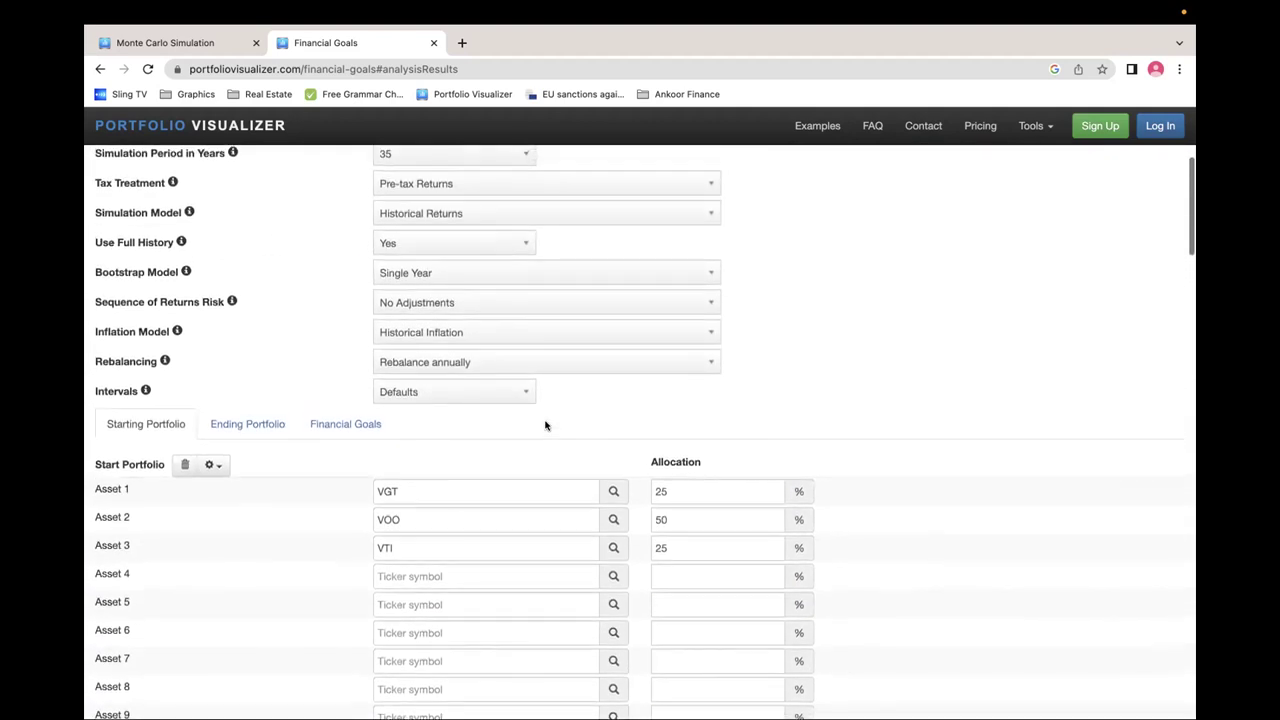
pyautogui.scroll(5, 545, 425)
pyautogui.scroll(-8, 545, 425)
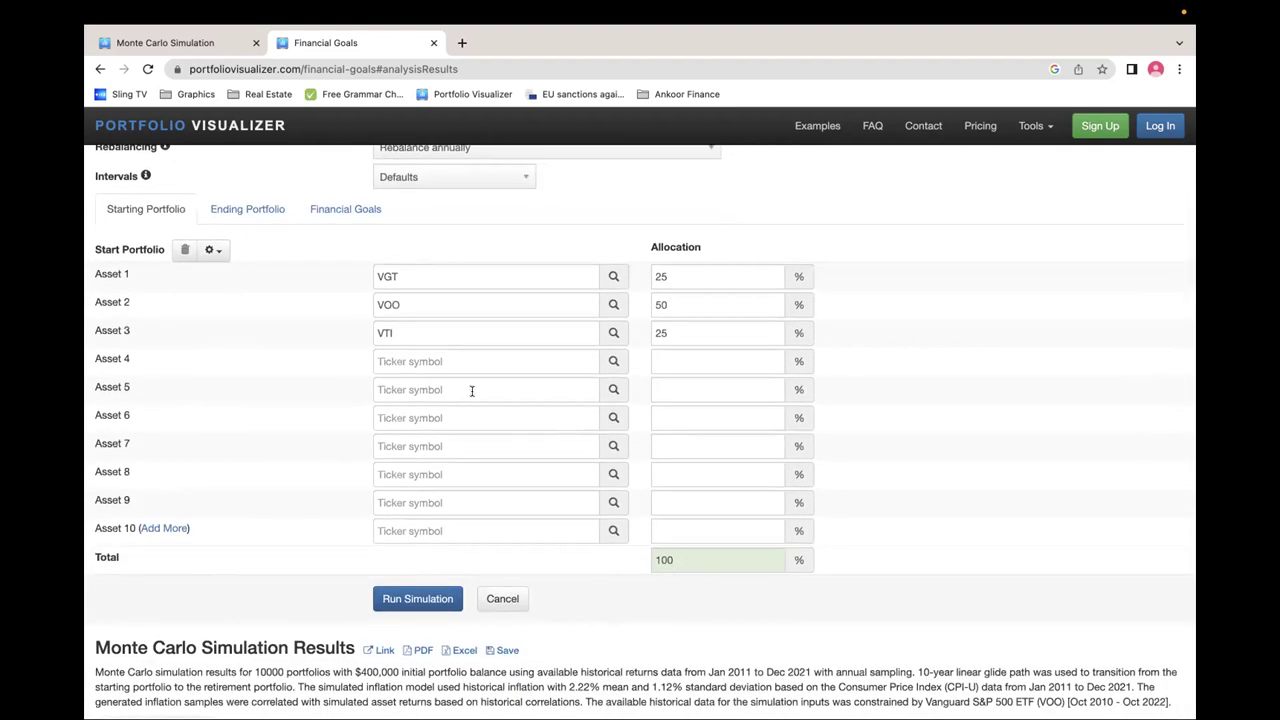
pyautogui.click(216, 250)
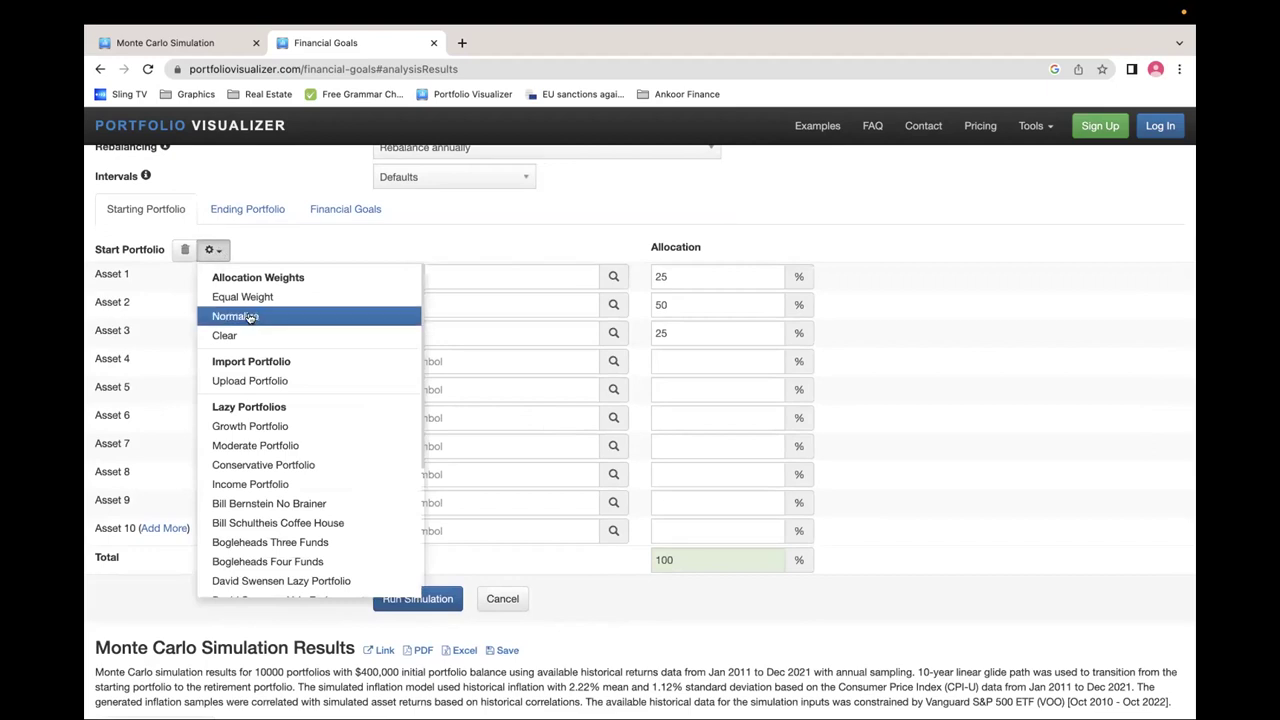
pyautogui.click(264, 379)
pyautogui.click(744, 269)
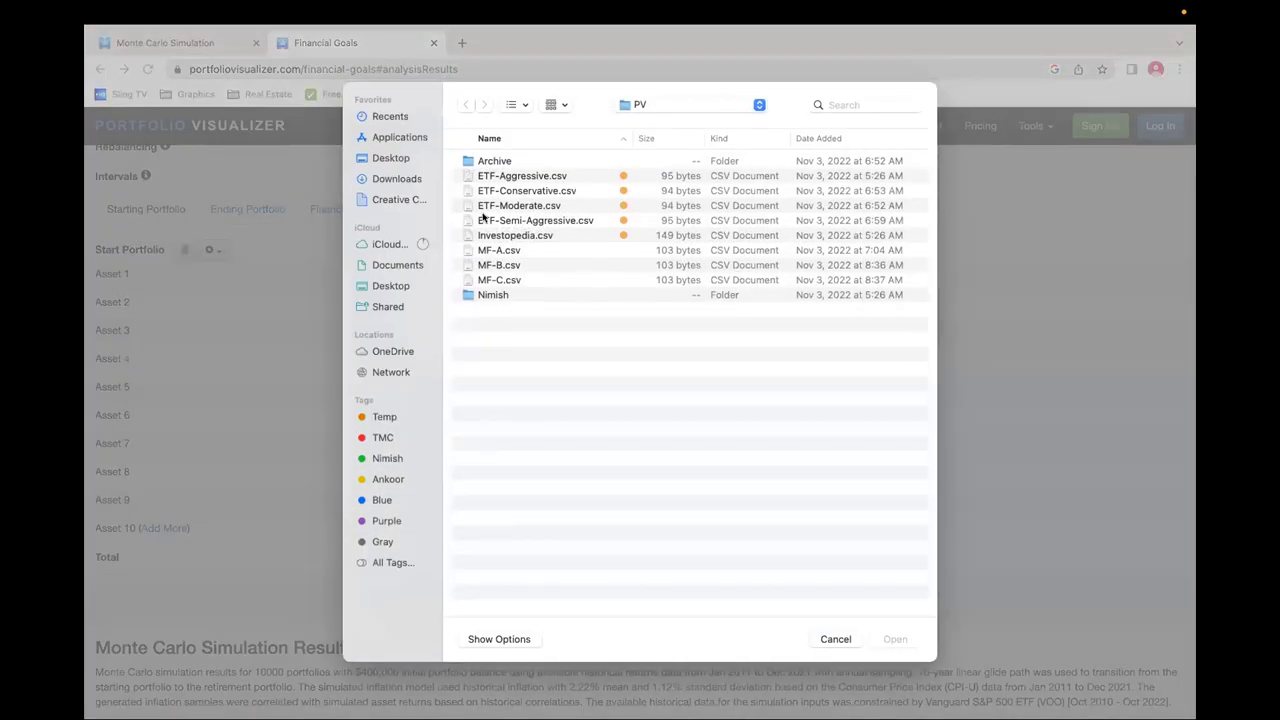
pyautogui.click(492, 298)
pyautogui.doubleClick(492, 297)
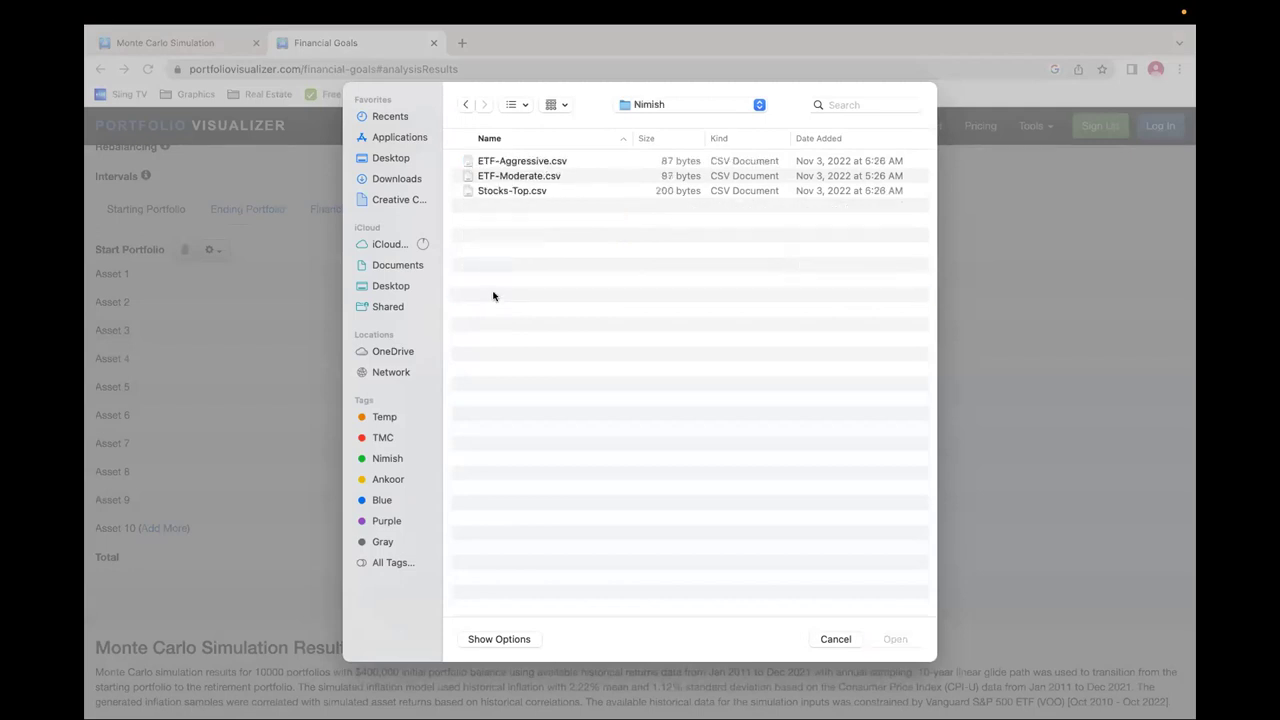
pyautogui.doubleClick(530, 188)
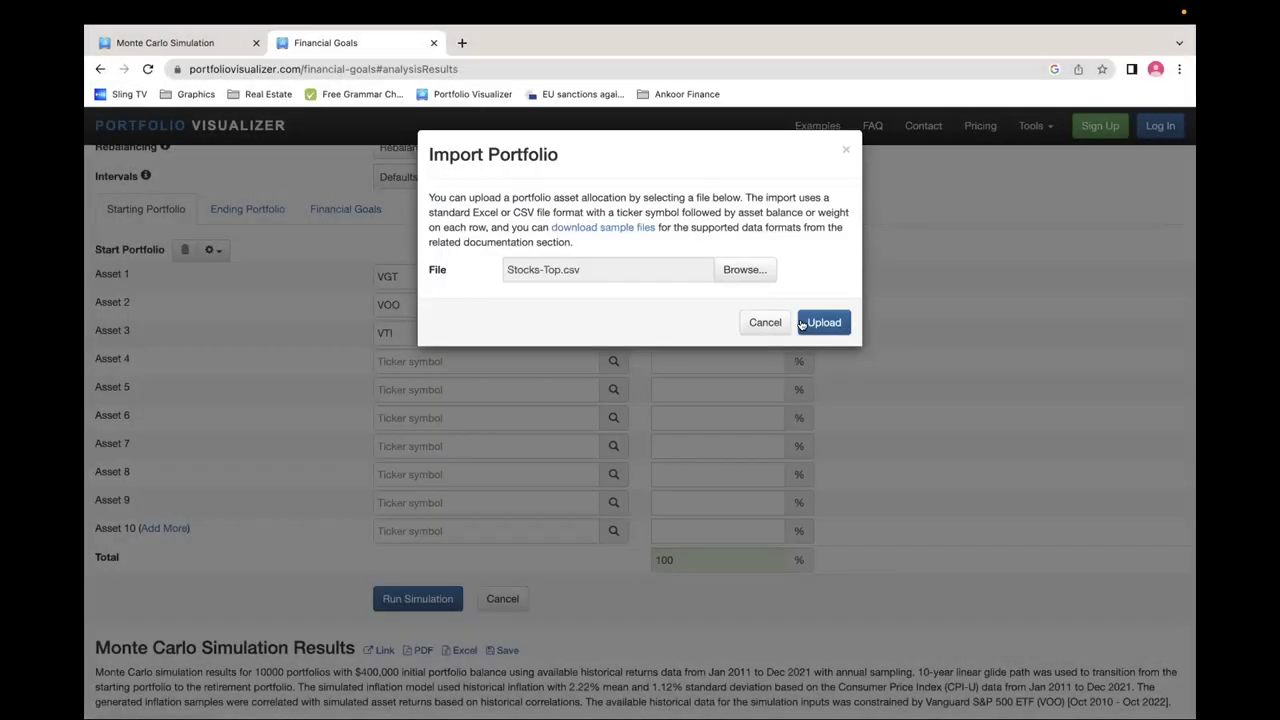
pyautogui.click(806, 324)
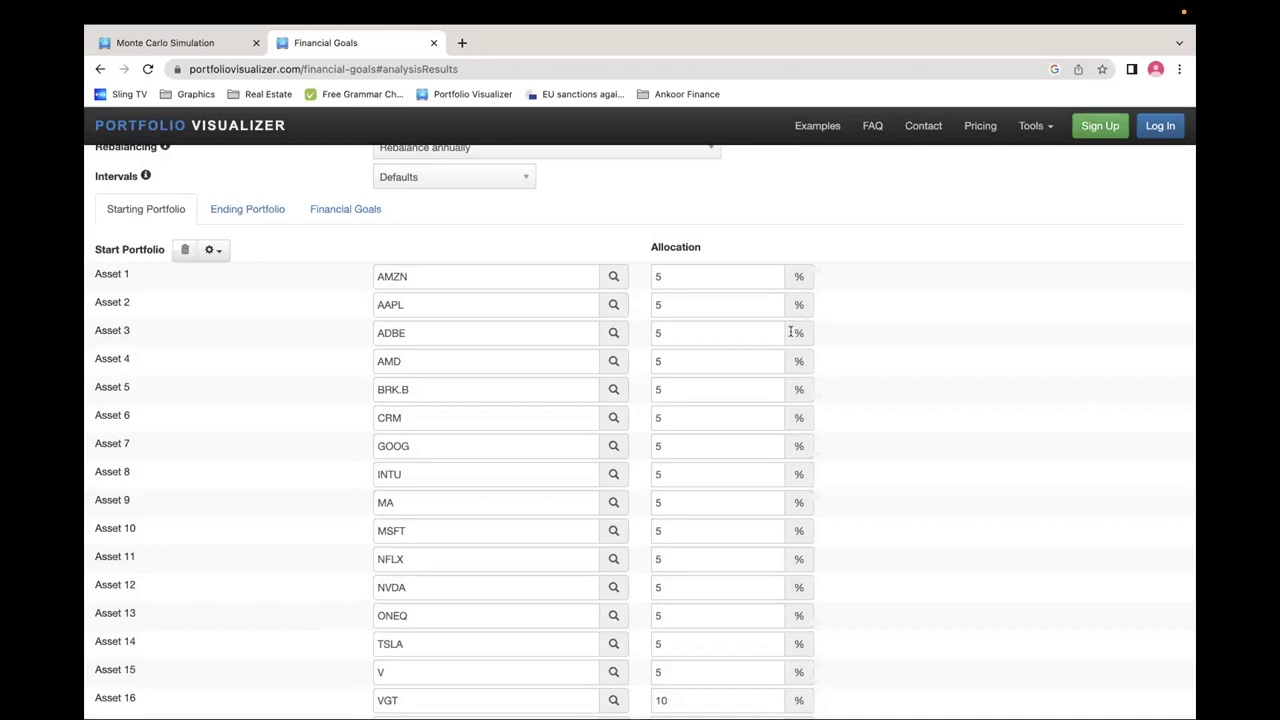
# Rerun the Monte Carlo simulation with the imported stock-based starting portfolio
pyautogui.scroll(-5, 574, 471)
pyautogui.scroll(1, 574, 471)
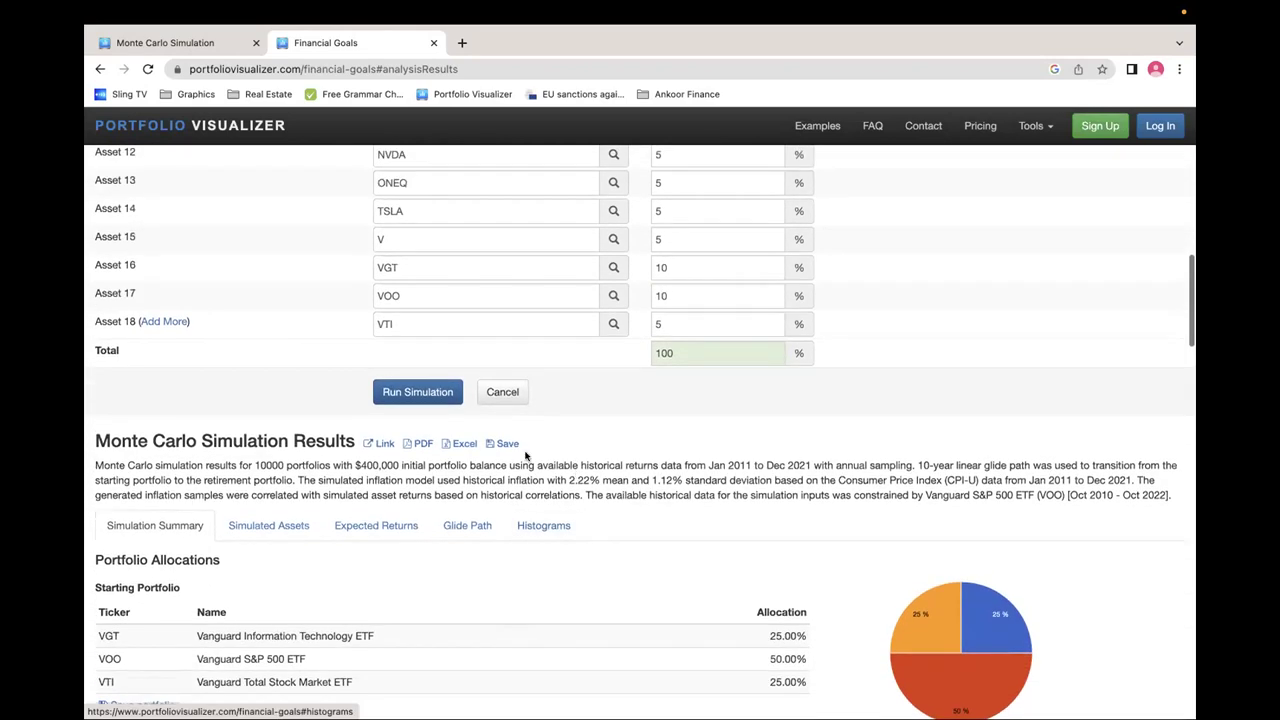
pyautogui.click(430, 393)
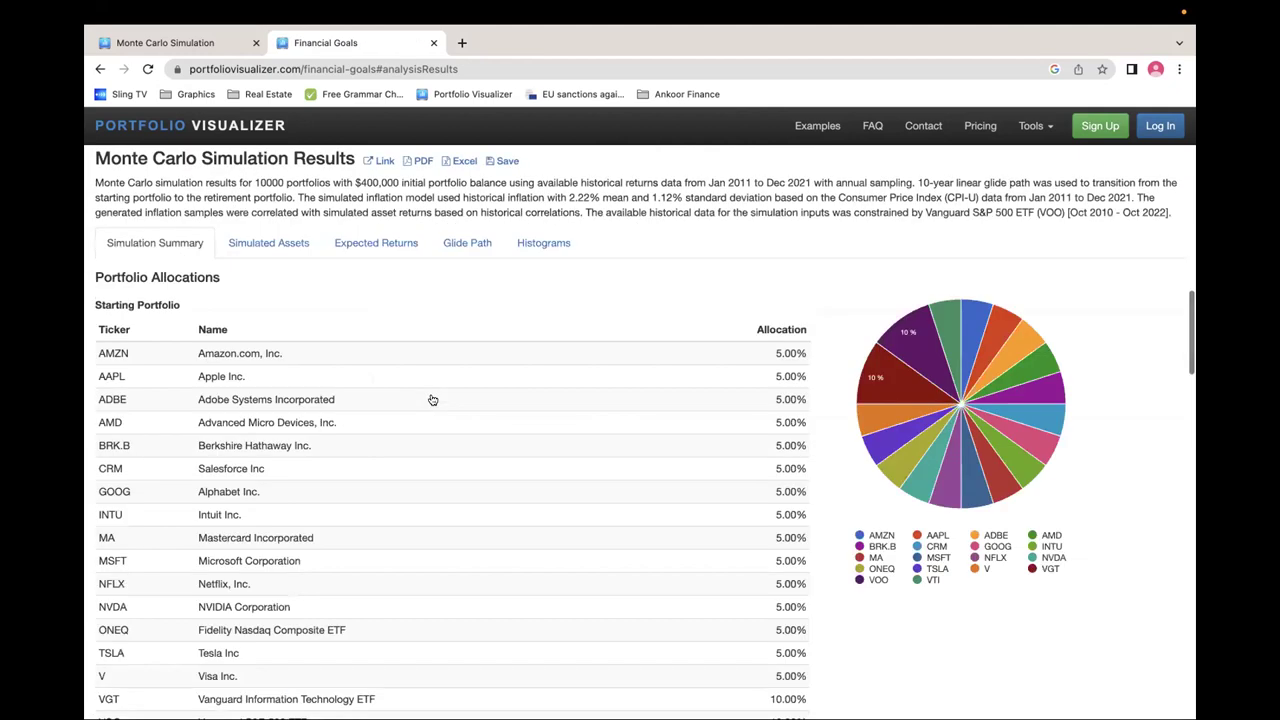
# Examine the 50th and 90th percentile nominal end balances and the 50th percentile nominal rate of return in the summary statistics
pyautogui.scroll(-10, 432, 400)
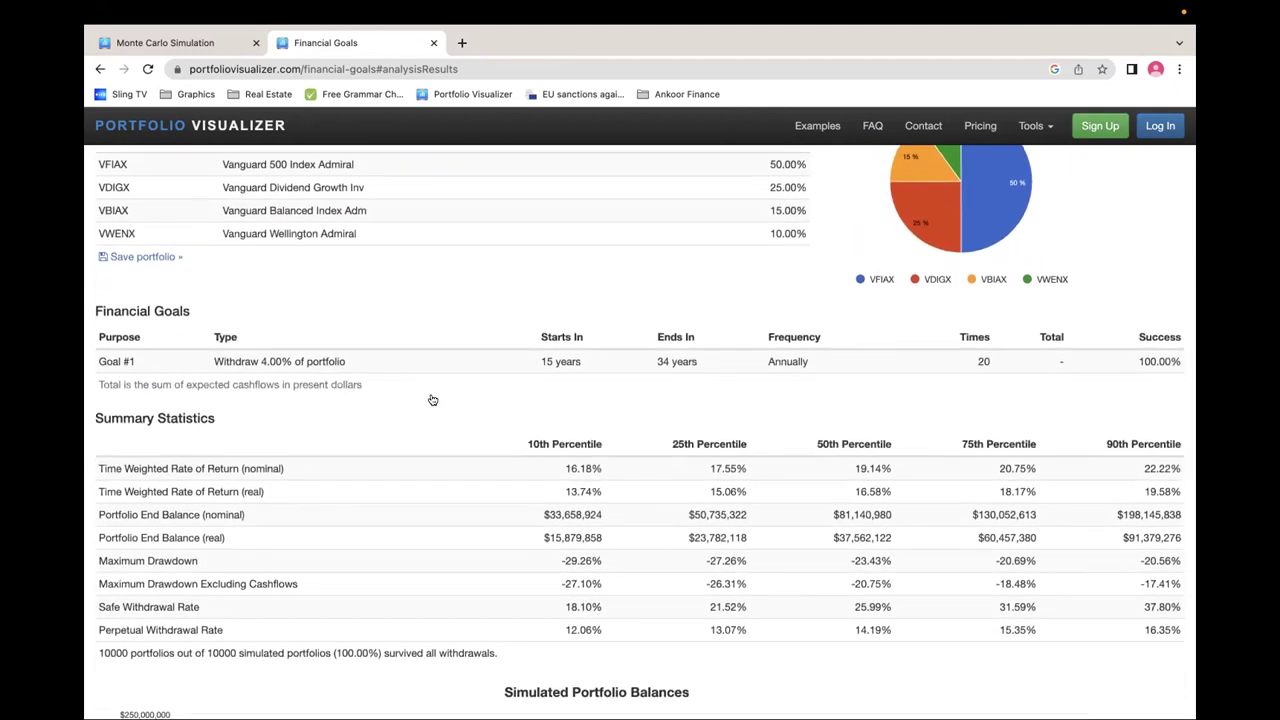
pyautogui.scroll(-1, 432, 400)
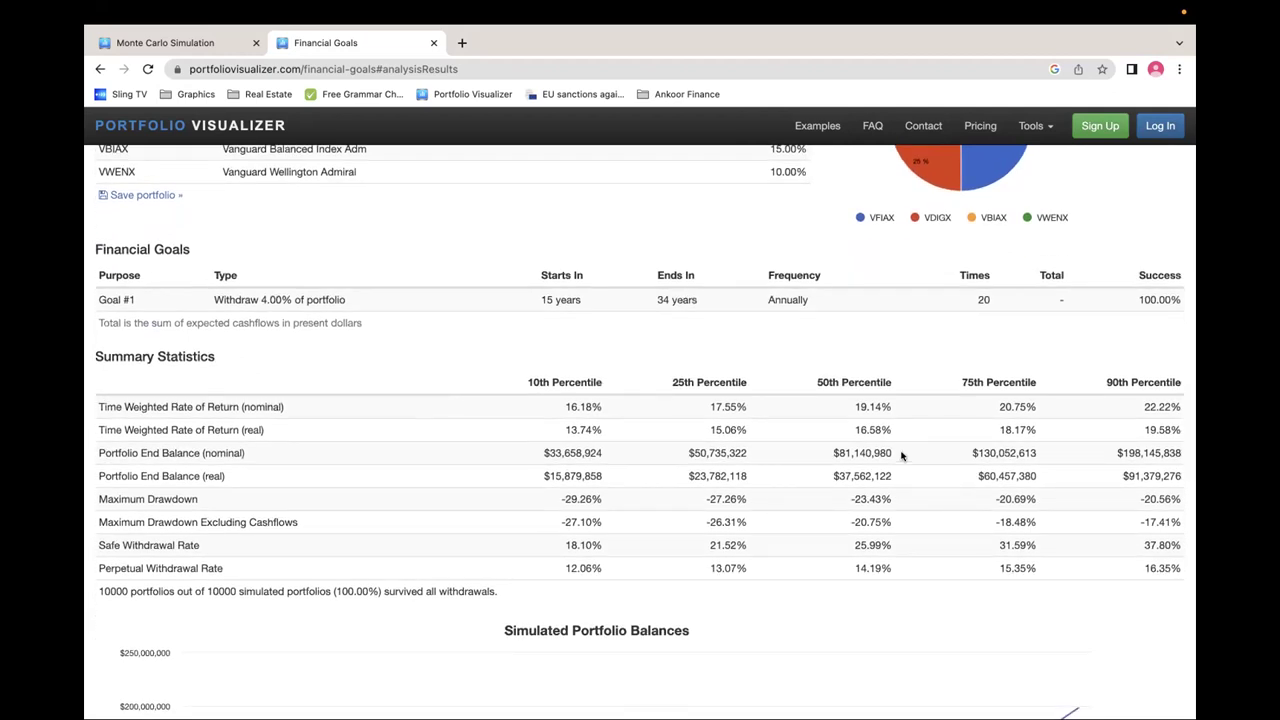
pyautogui.moveTo(898, 454); pyautogui.dragTo(828, 452)
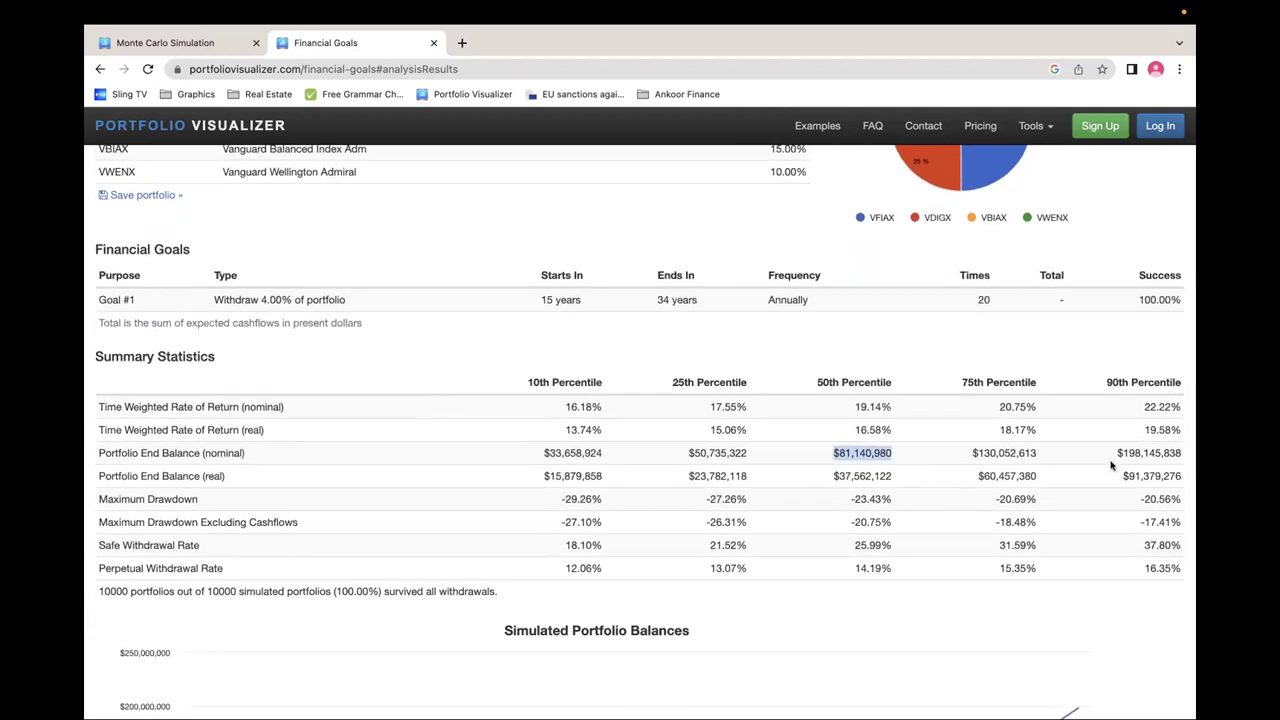
pyautogui.moveTo(1112, 455); pyautogui.dragTo(1177, 448)
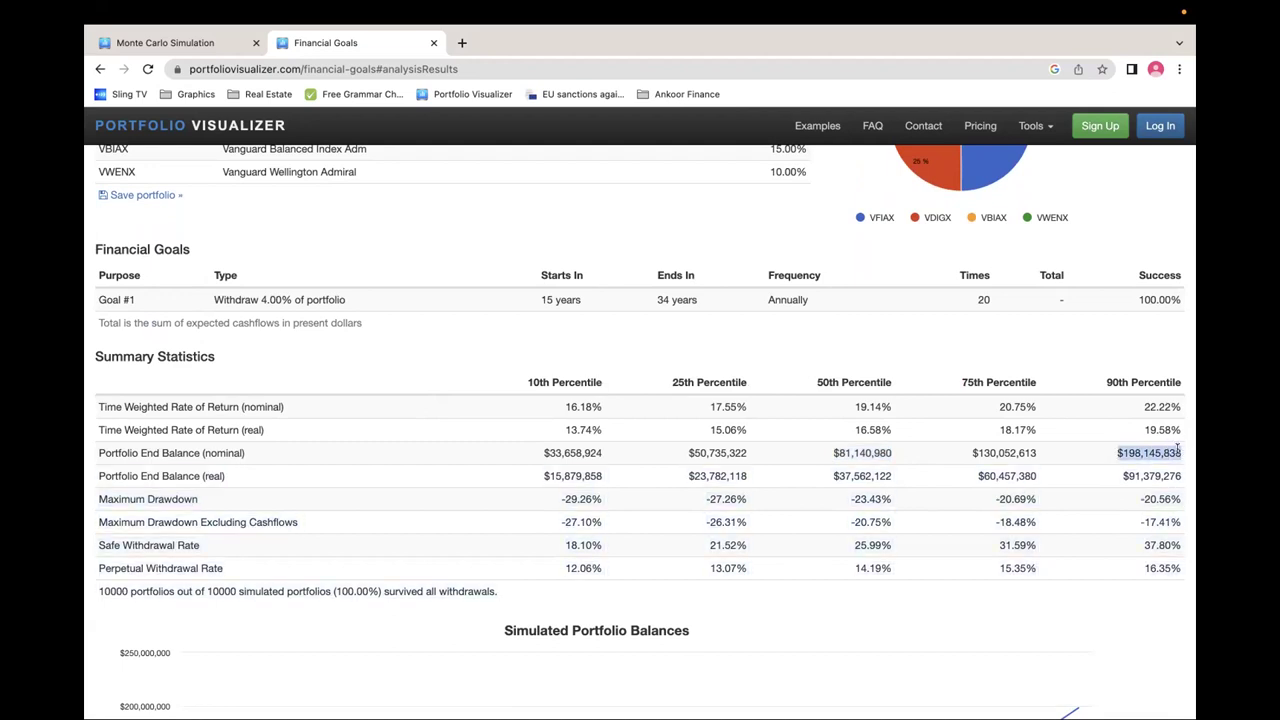
pyautogui.moveTo(897, 402); pyautogui.dragTo(851, 406)
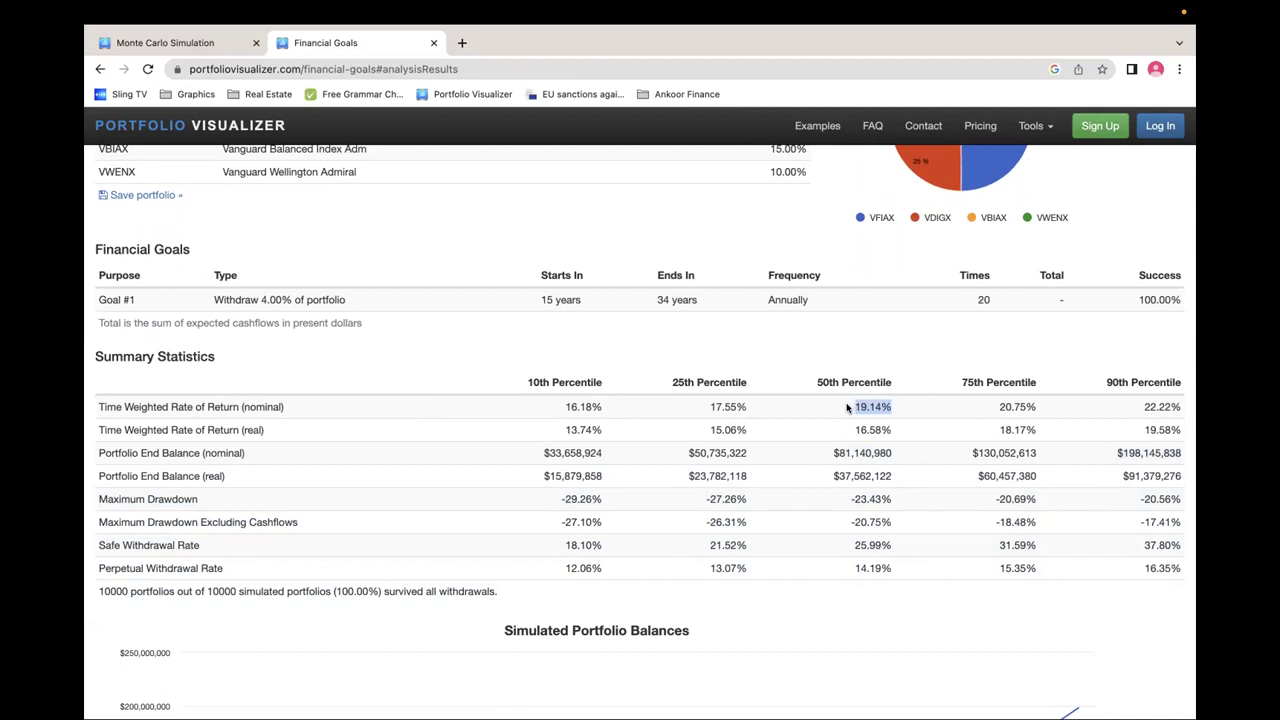
# Review the starting and retirement portfolio allocations listed in the simulation results
pyautogui.scroll(3, 847, 407)
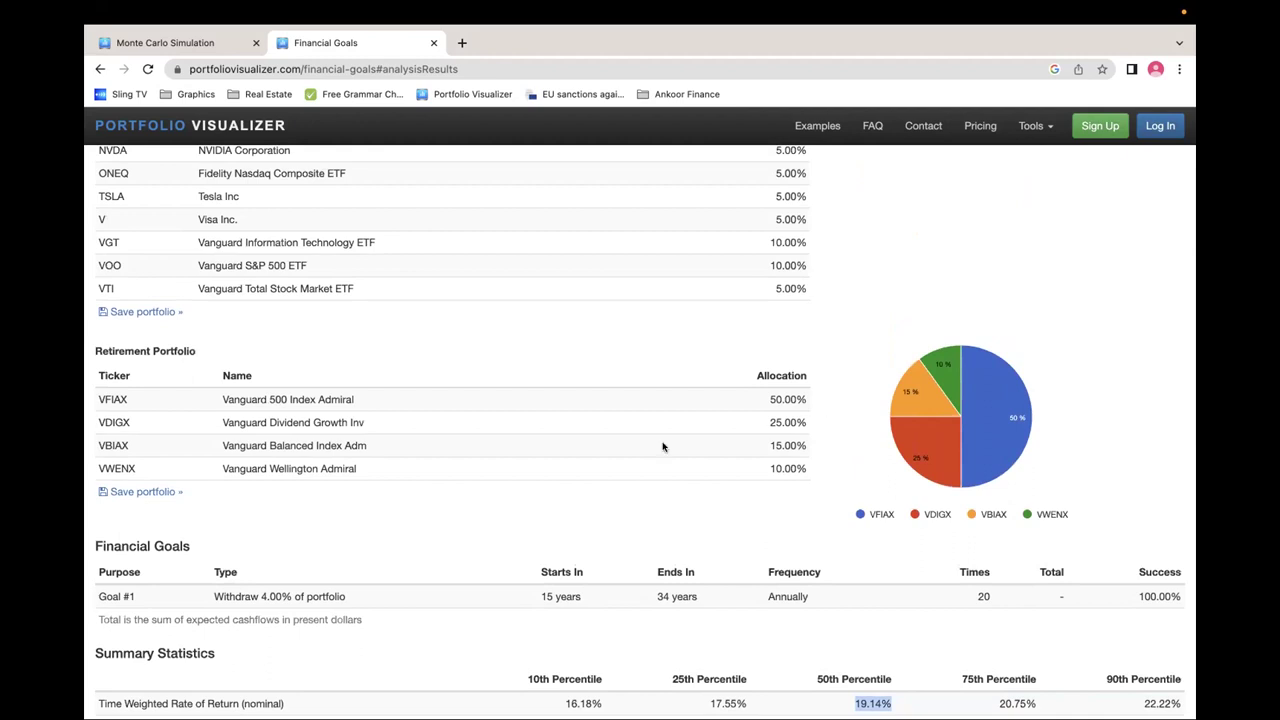
pyautogui.scroll(5, 561, 431)
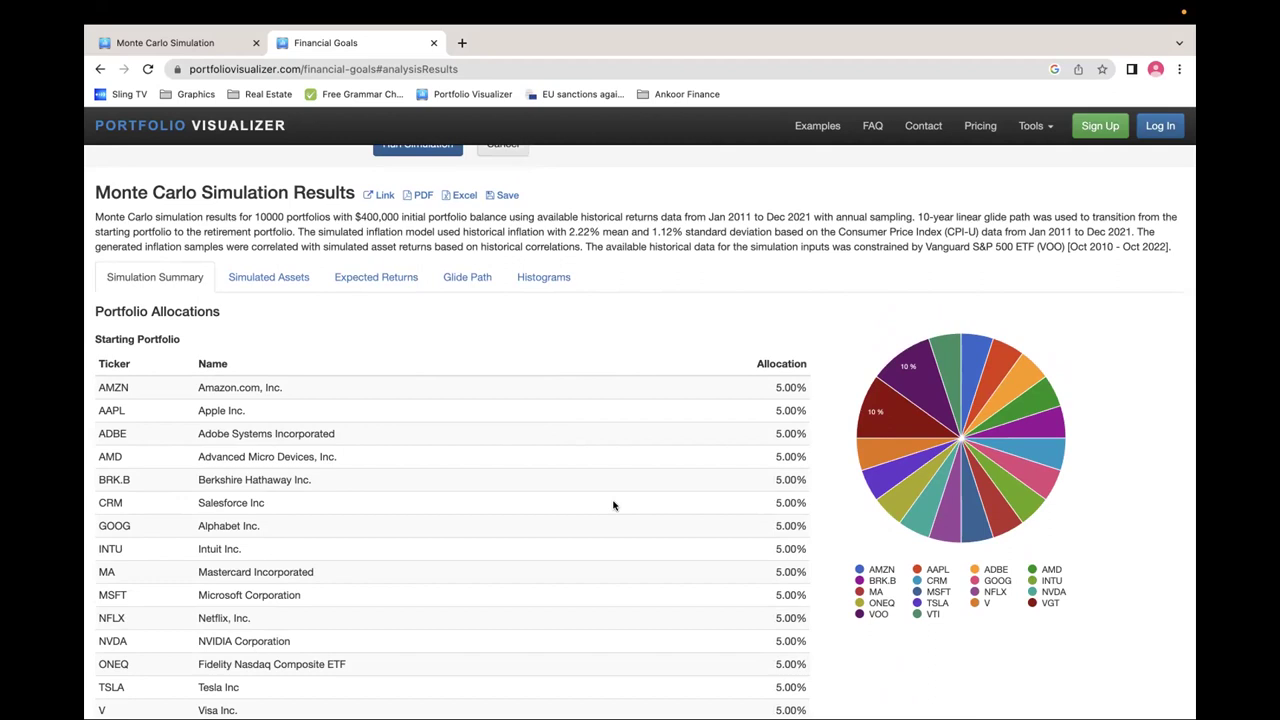
pyautogui.scroll(-5, 613, 505)
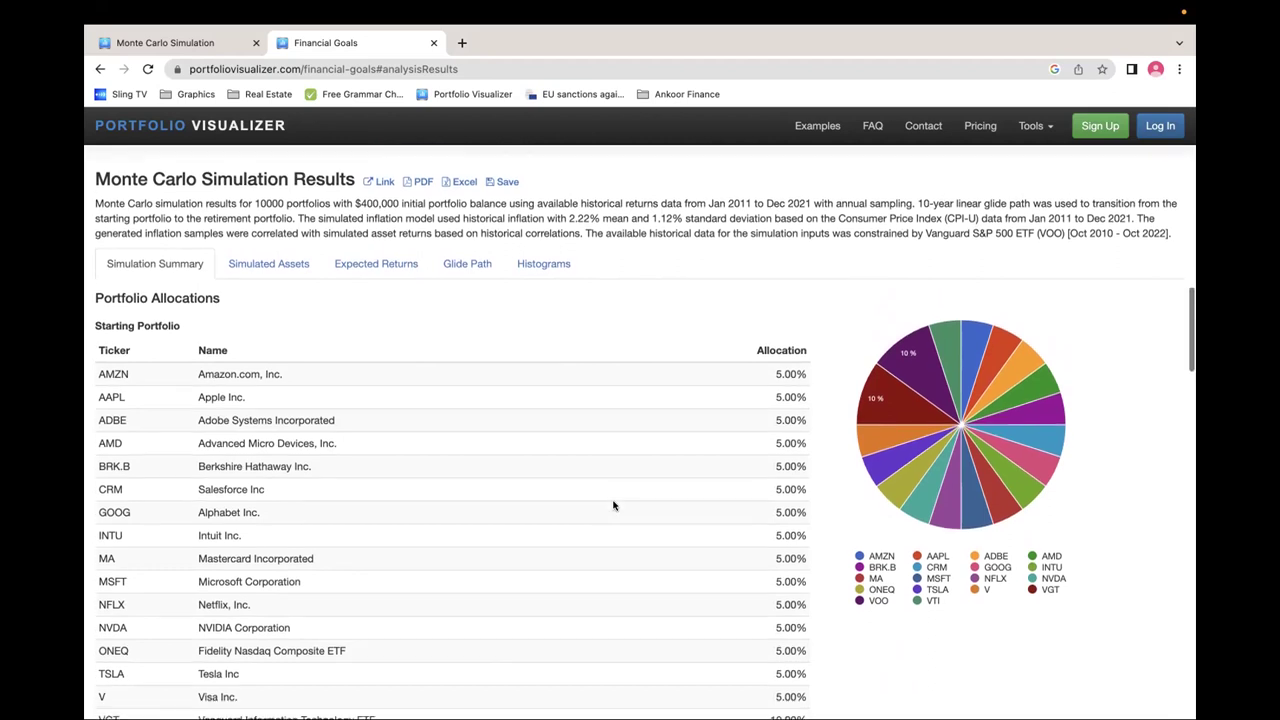
pyautogui.scroll(8, 613, 505)
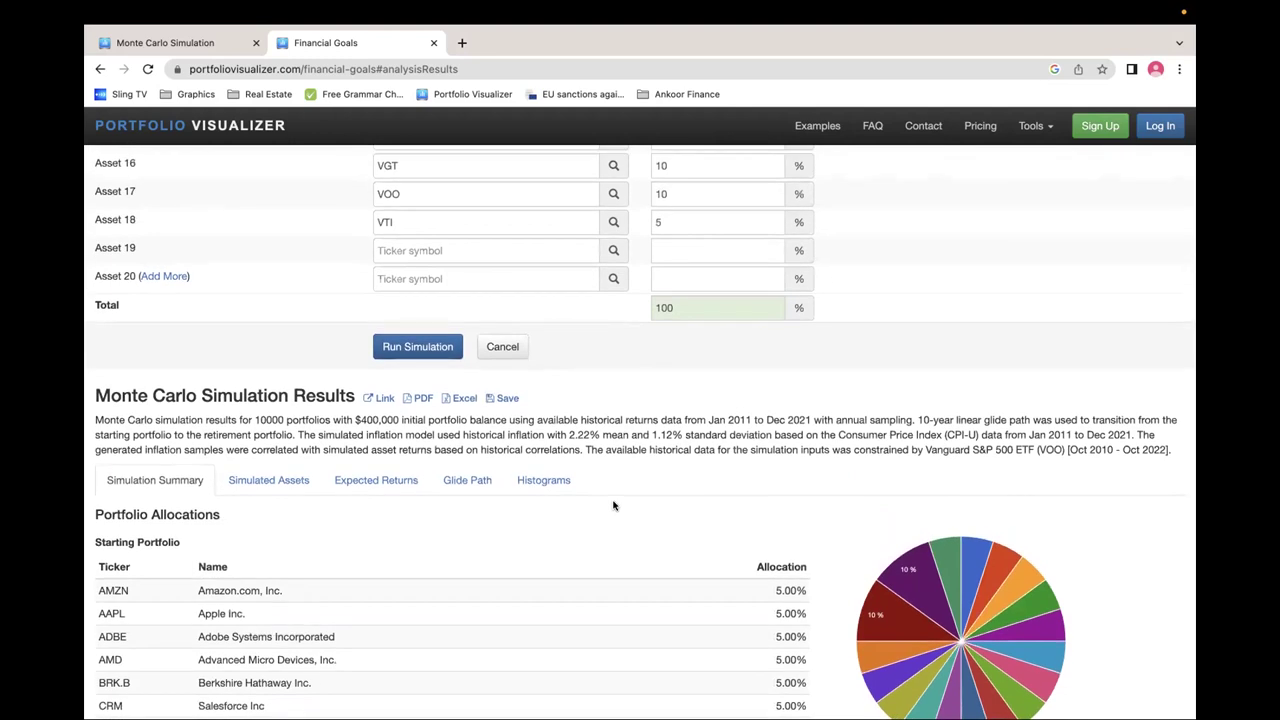
# View the end balance histogram and inspect the asset allocation glide path between the starting and retirement portfolios
pyautogui.scroll(1, 600, 506)
pyautogui.click(547, 518)
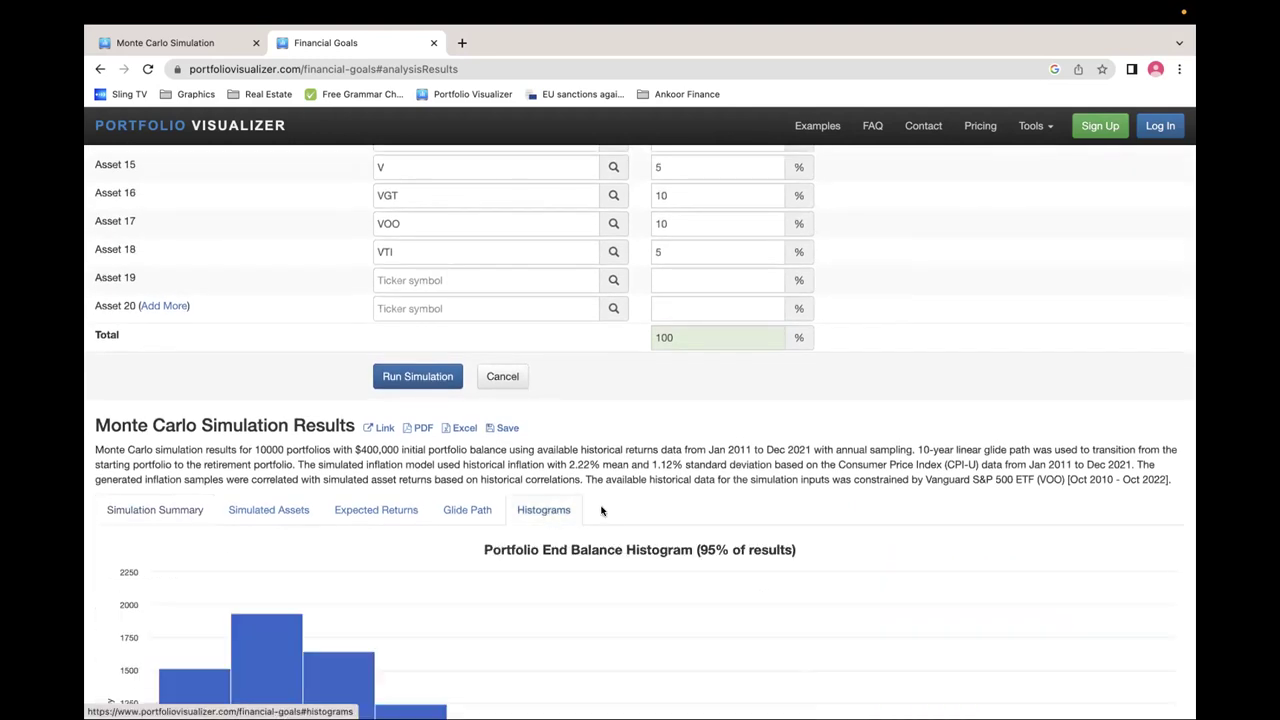
pyautogui.click(464, 520)
pyautogui.scroll(-3, 695, 472)
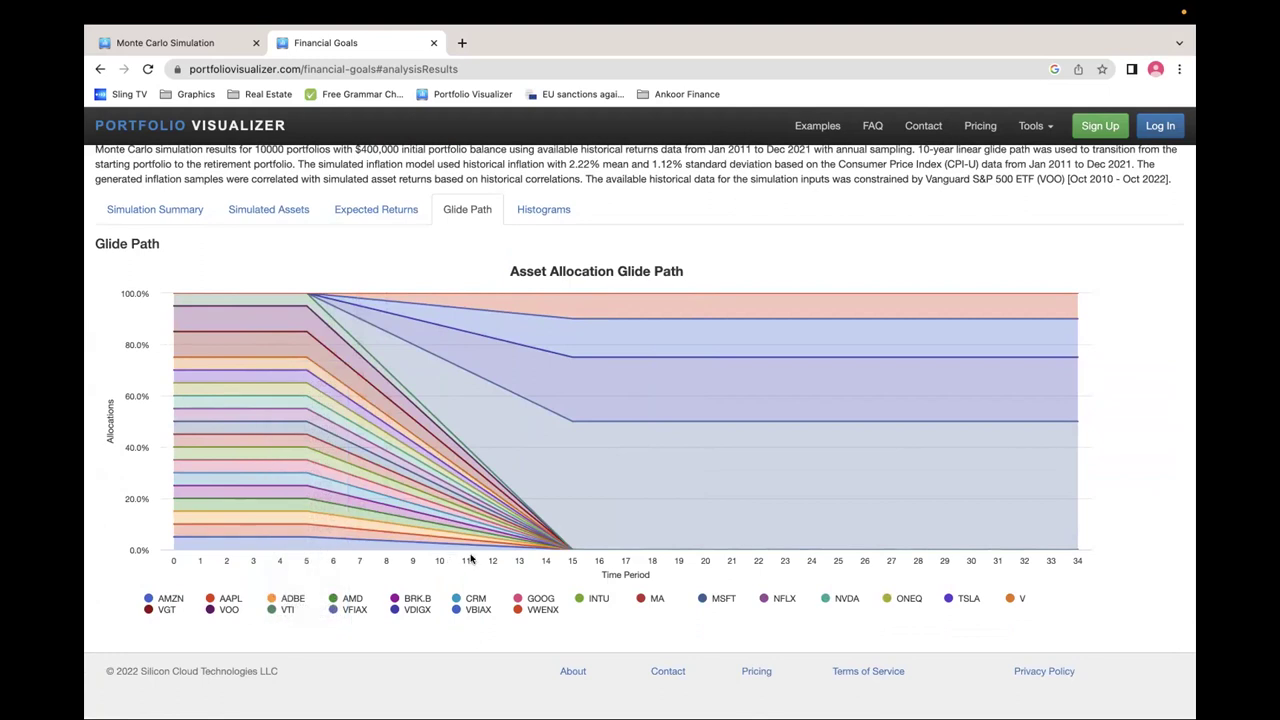
pyautogui.moveTo(569, 548)
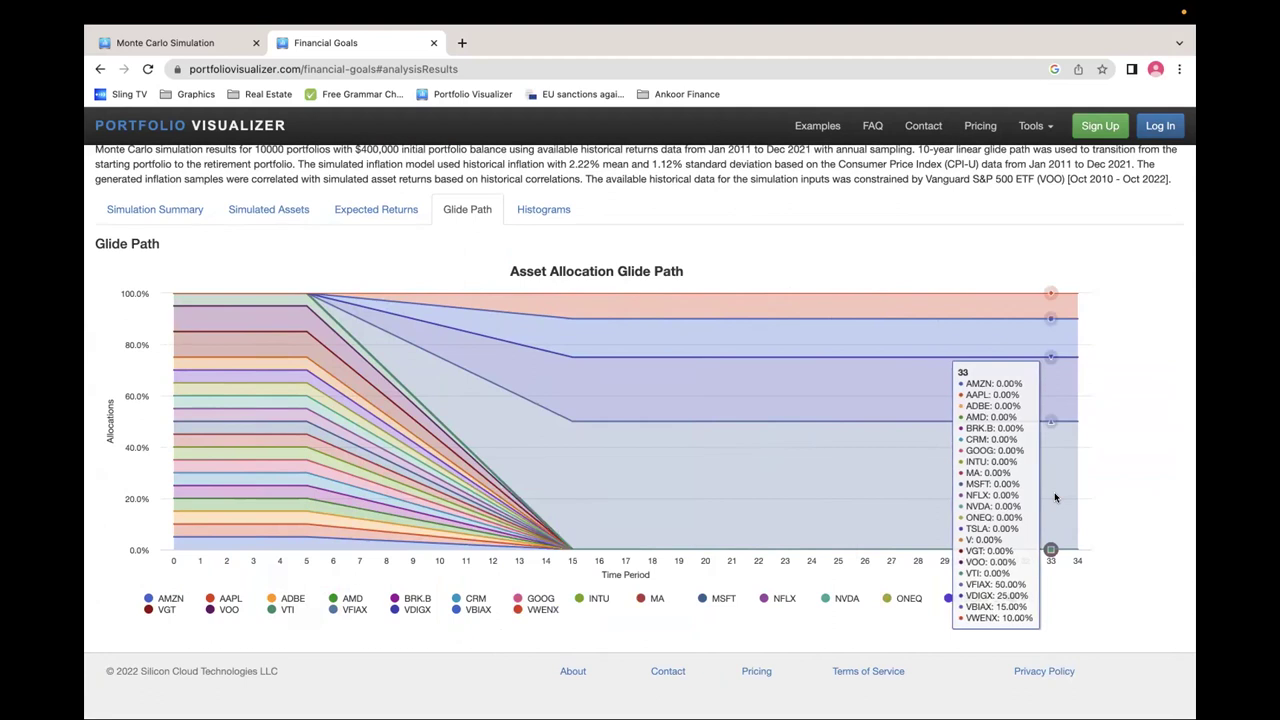
# Examine the 50th percentile expected annual returns at 1 year and 30 years
pyautogui.click(366, 209)
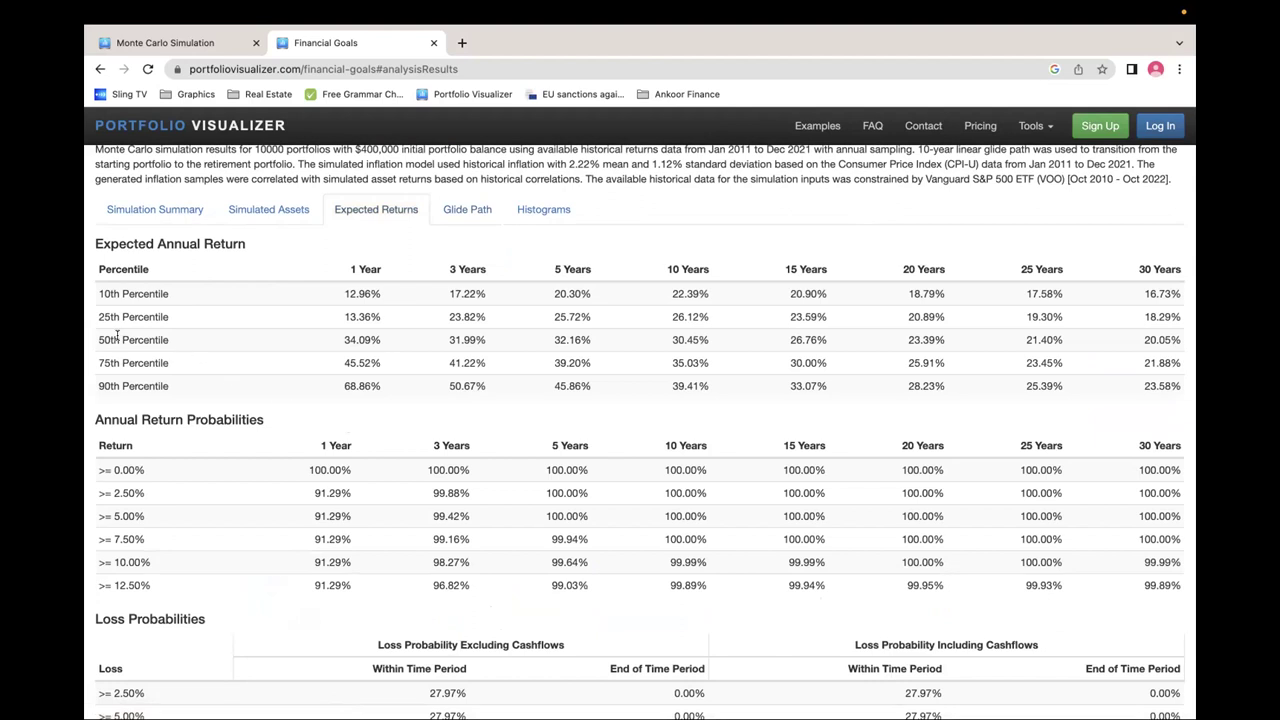
pyautogui.moveTo(341, 340); pyautogui.dragTo(380, 344)
pyautogui.moveTo(1139, 342); pyautogui.dragTo(1183, 343)
pyautogui.scroll(8, 896, 377)
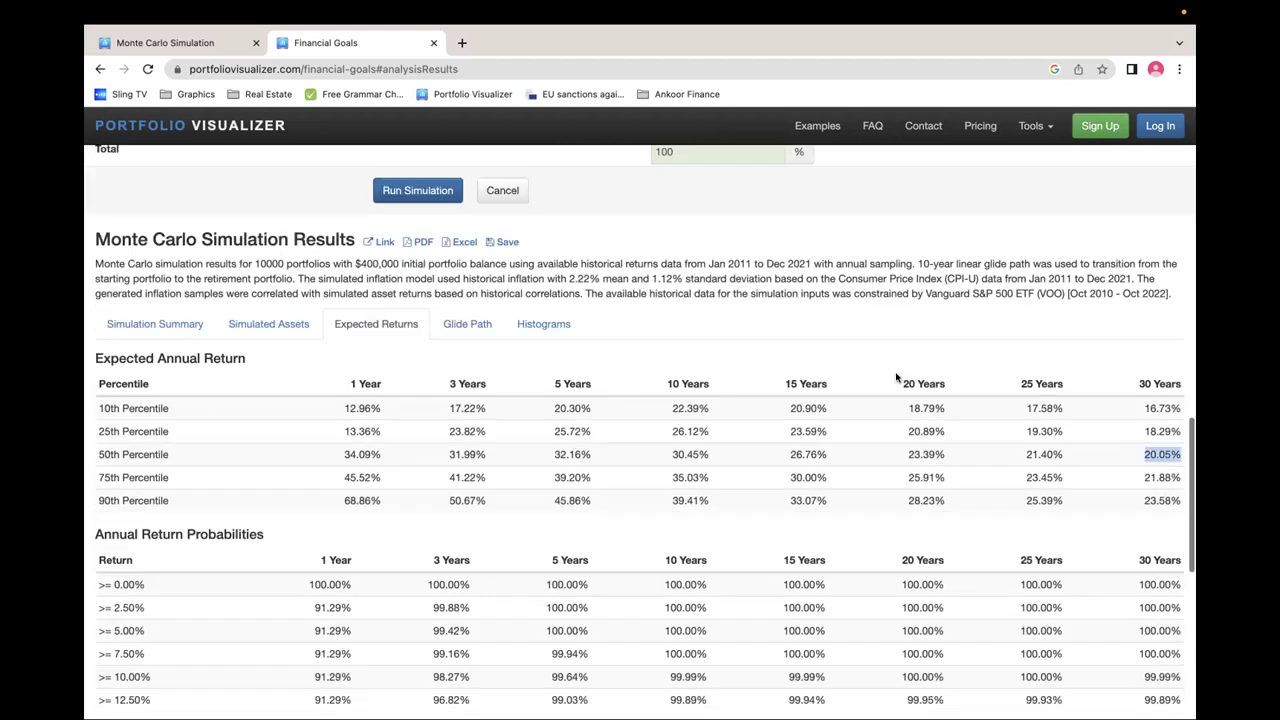
pyautogui.scroll(-6, 896, 377)
pyautogui.scroll(4, 896, 377)
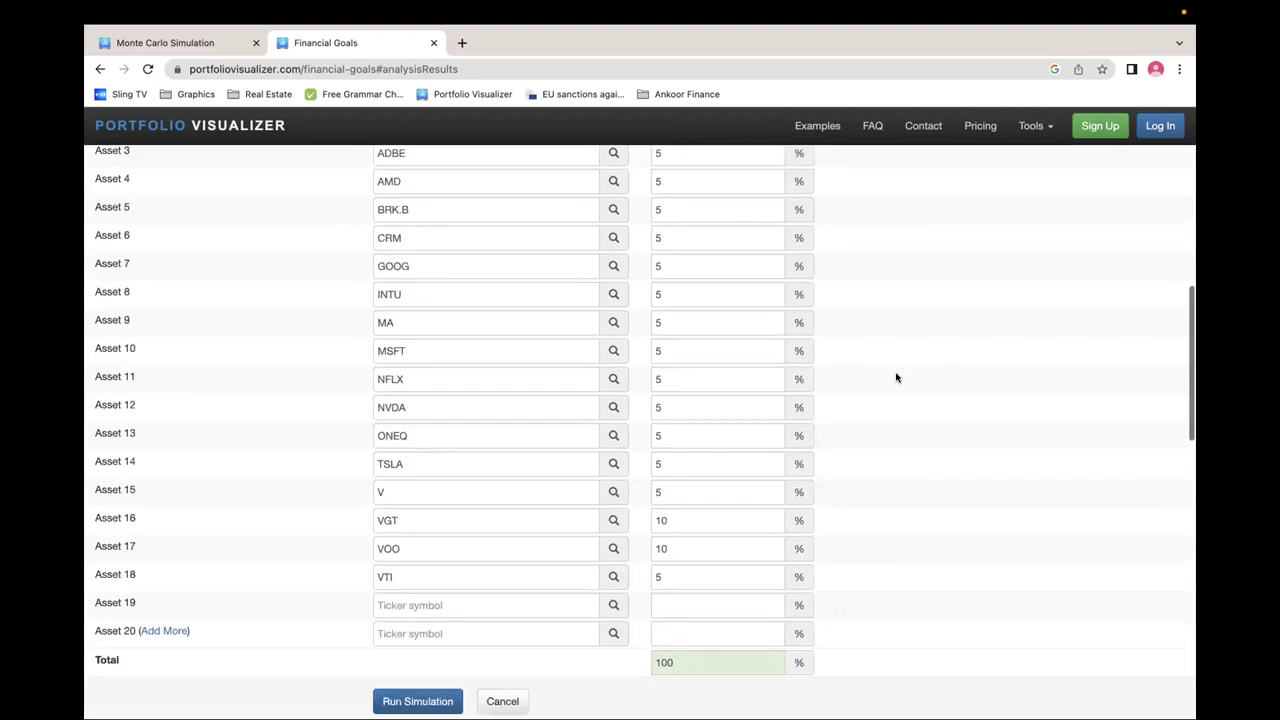
pyautogui.scroll(-3, 894, 374)
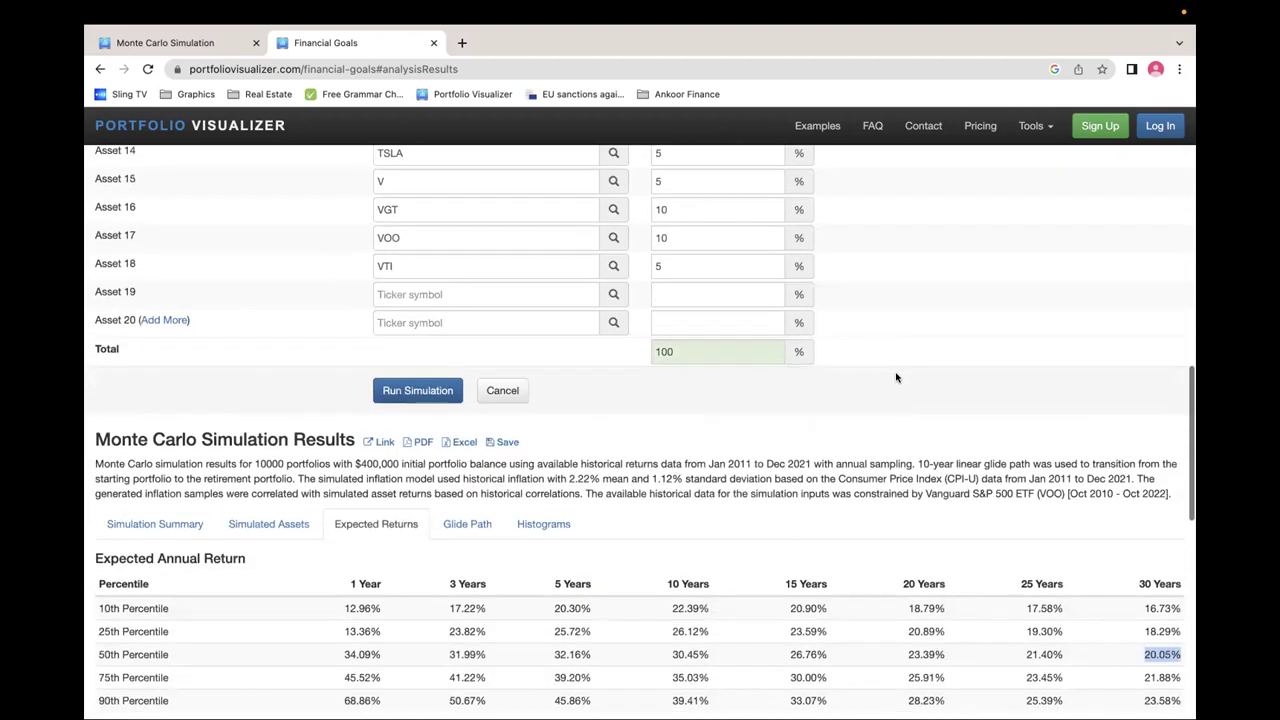
# Return to the simulation summary and look over the portfolio allocations and the financial goal's success
pyautogui.click(180, 524)
pyautogui.scroll(-4, 628, 477)
pyautogui.scroll(-6, 628, 478)
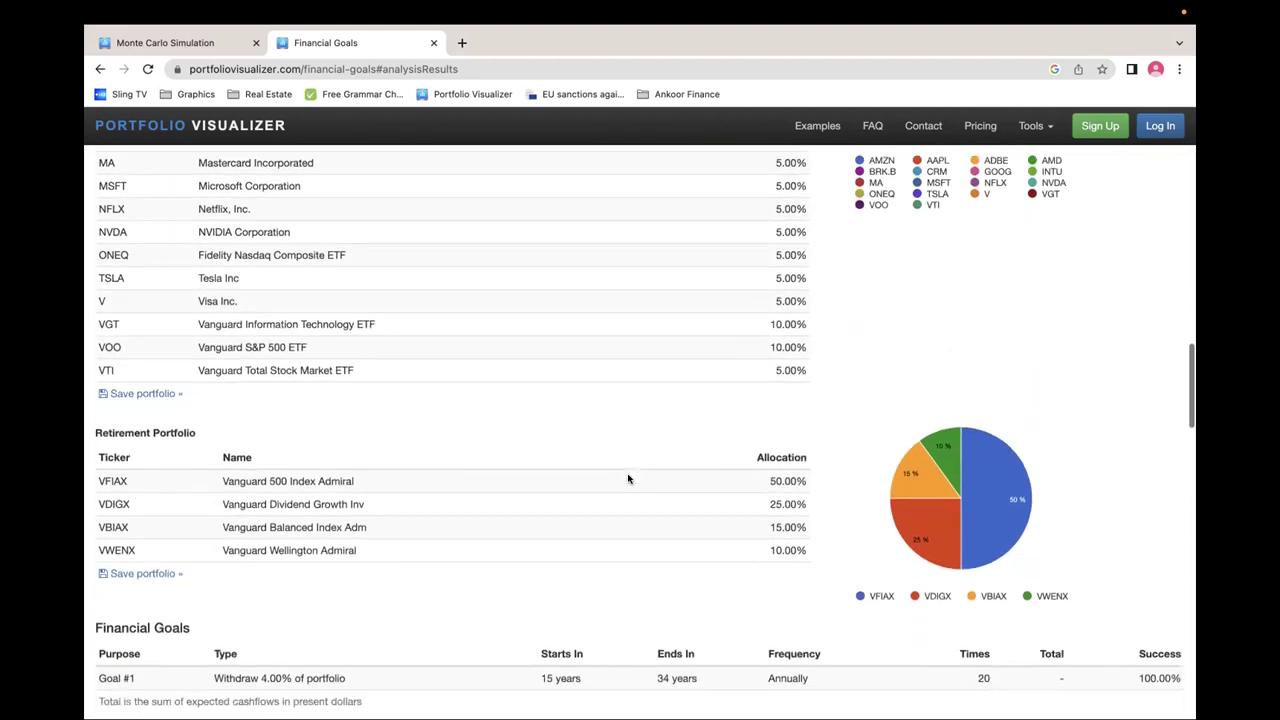
# Change the simulation model to Statistical Returns
pyautogui.scroll(20, 628, 478)
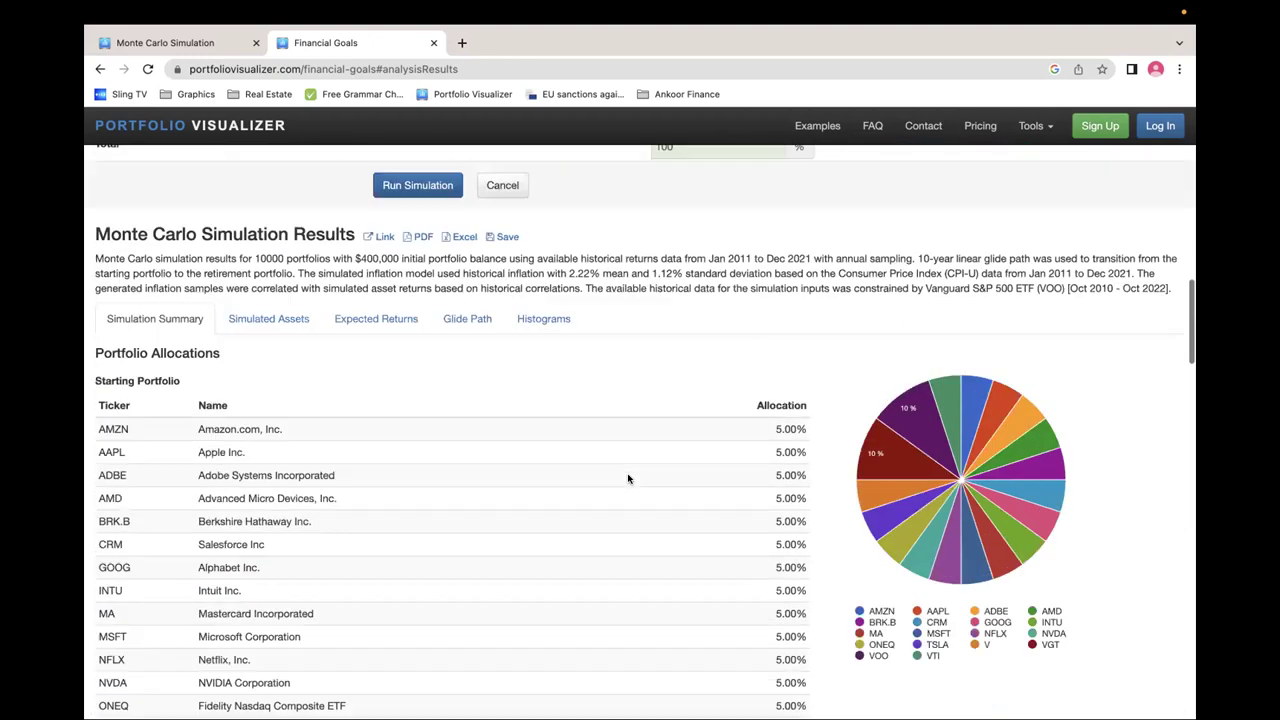
pyautogui.scroll(1, 628, 478)
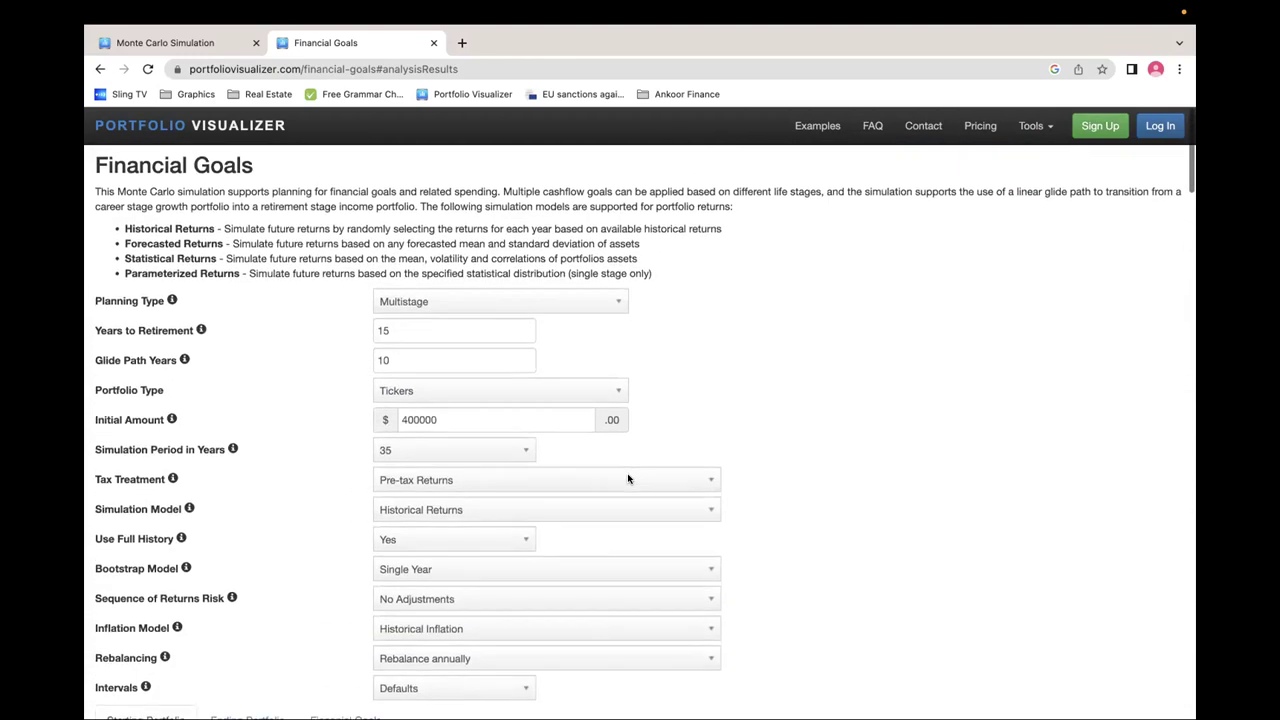
pyautogui.click(443, 509)
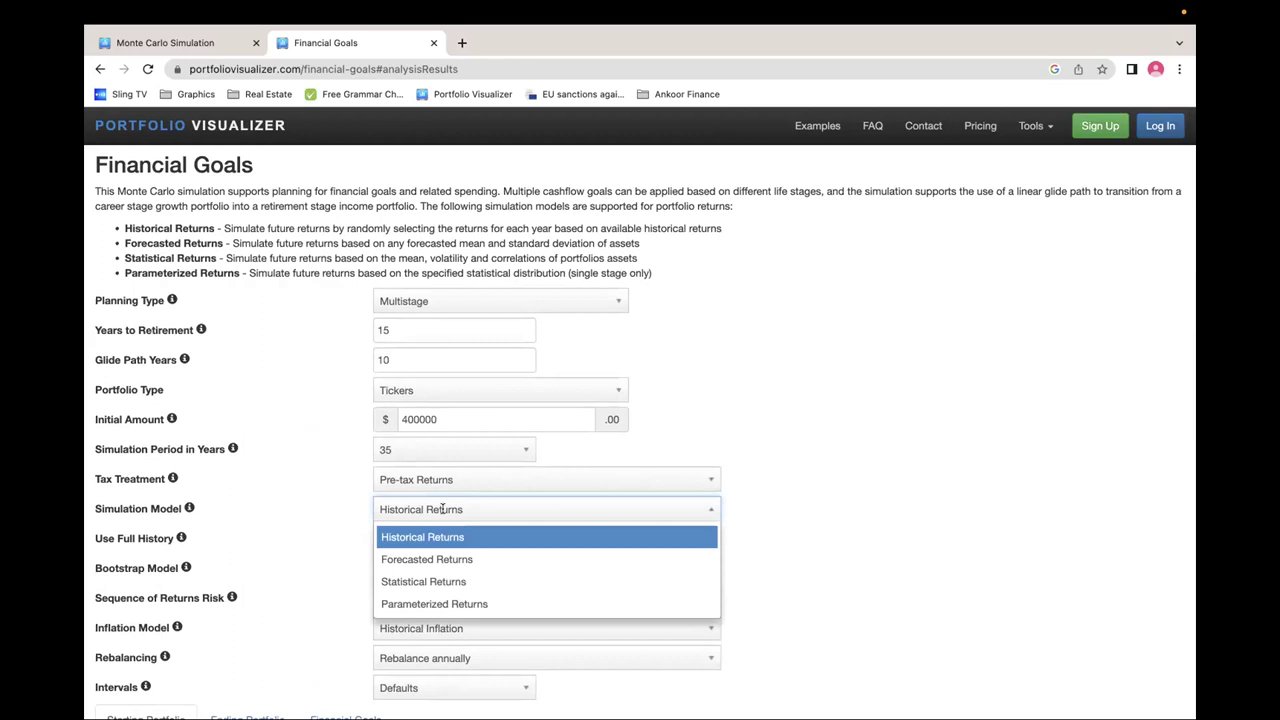
pyautogui.click(463, 583)
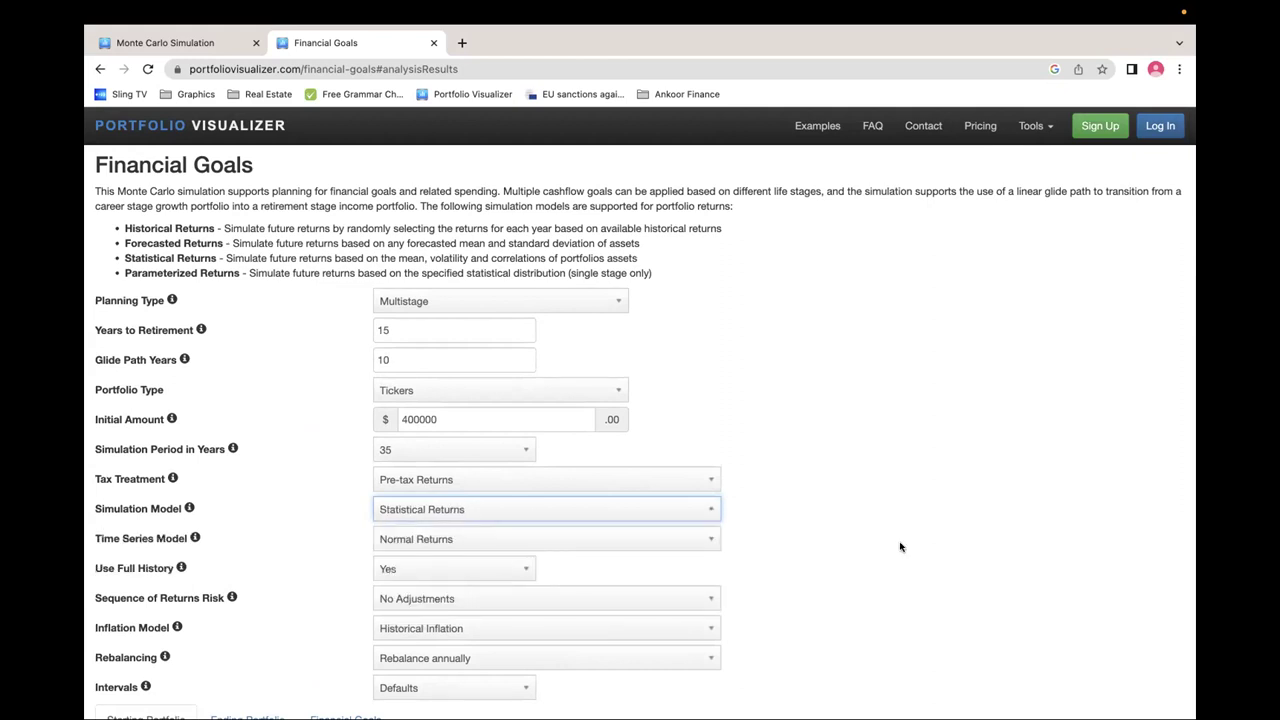
# Check the existing summary statistics for reference and rerun the simulation with the statistical returns model
pyautogui.scroll(-2, 900, 547)
pyautogui.scroll(-4, 900, 547)
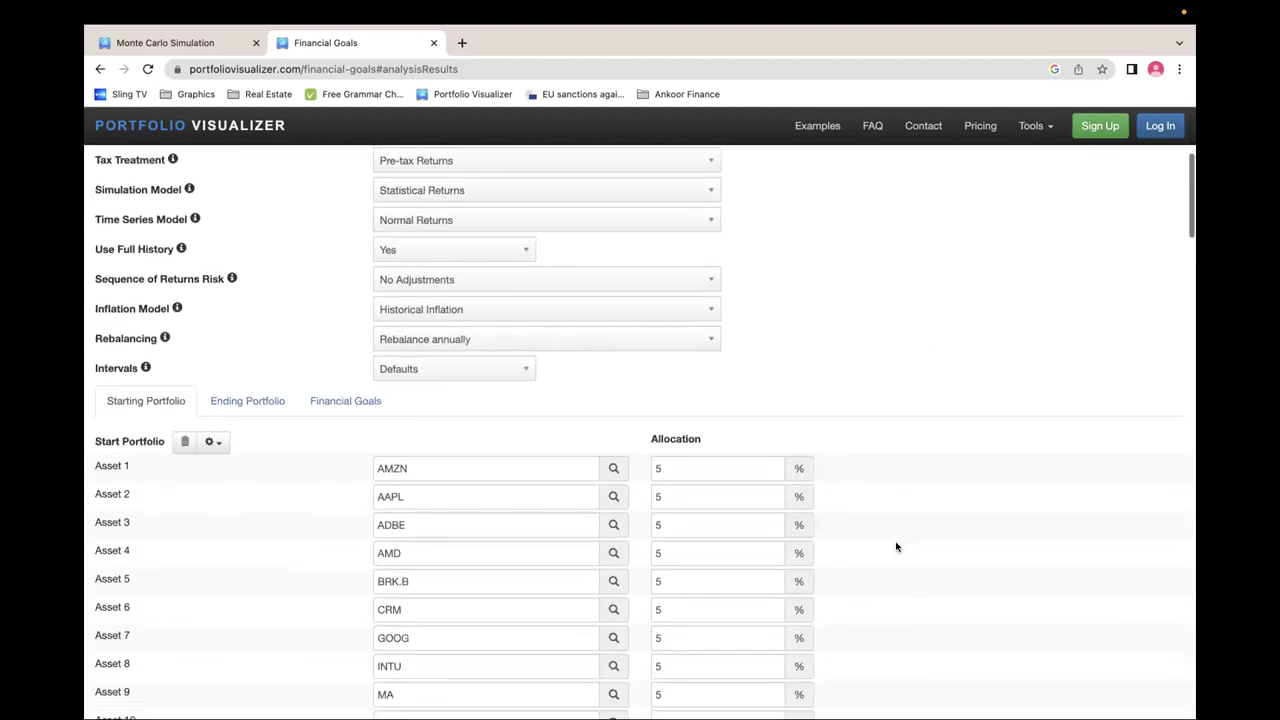
pyautogui.scroll(-12, 138, 404)
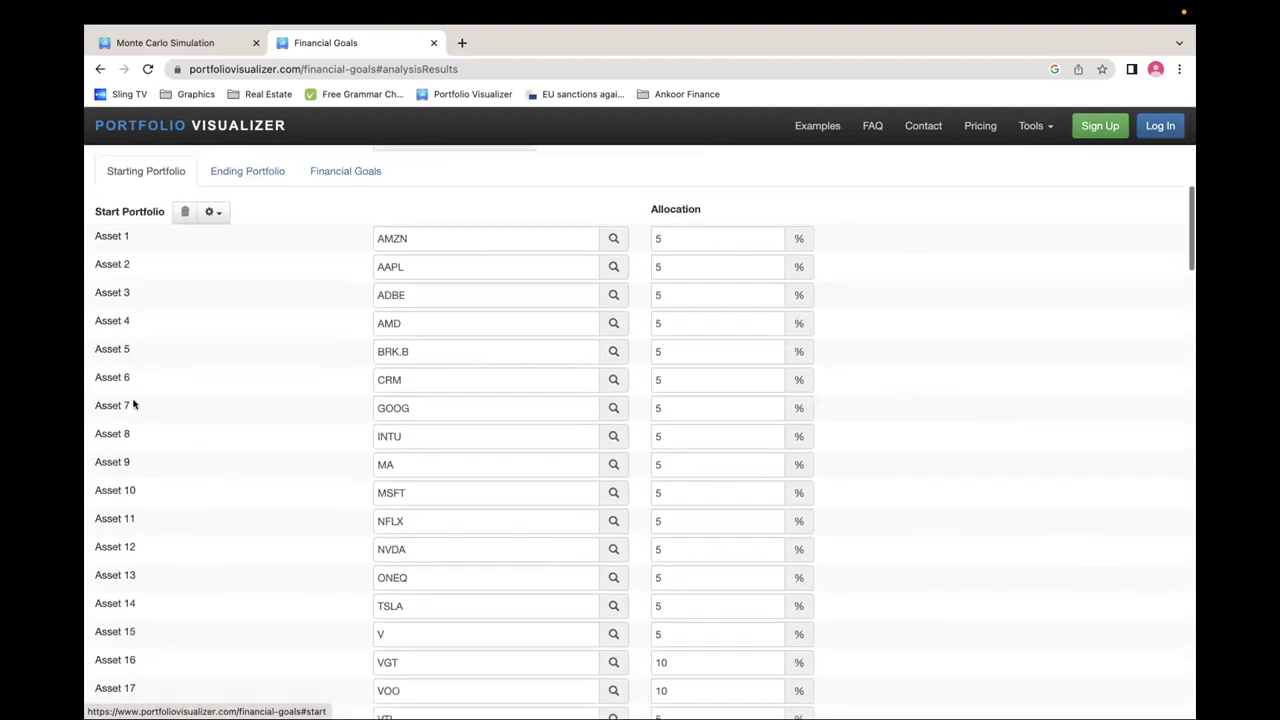
pyautogui.scroll(-15, 133, 395)
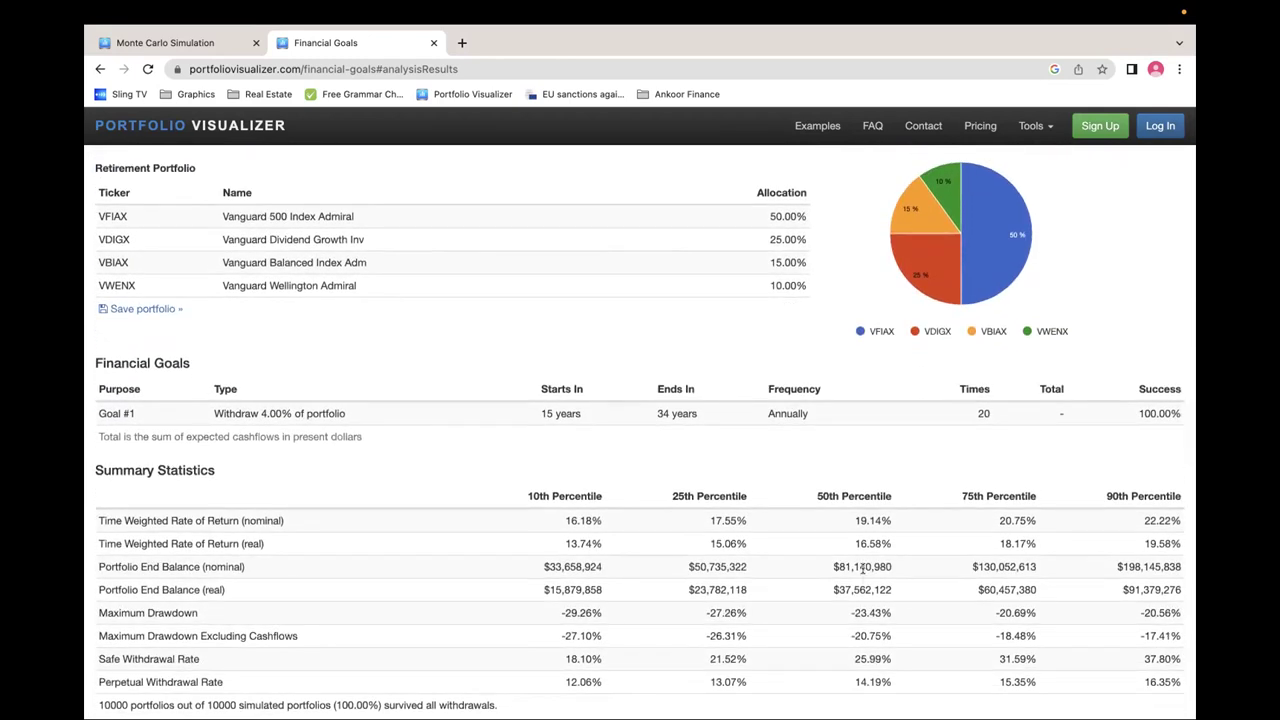
pyautogui.scroll(15, 431, 414)
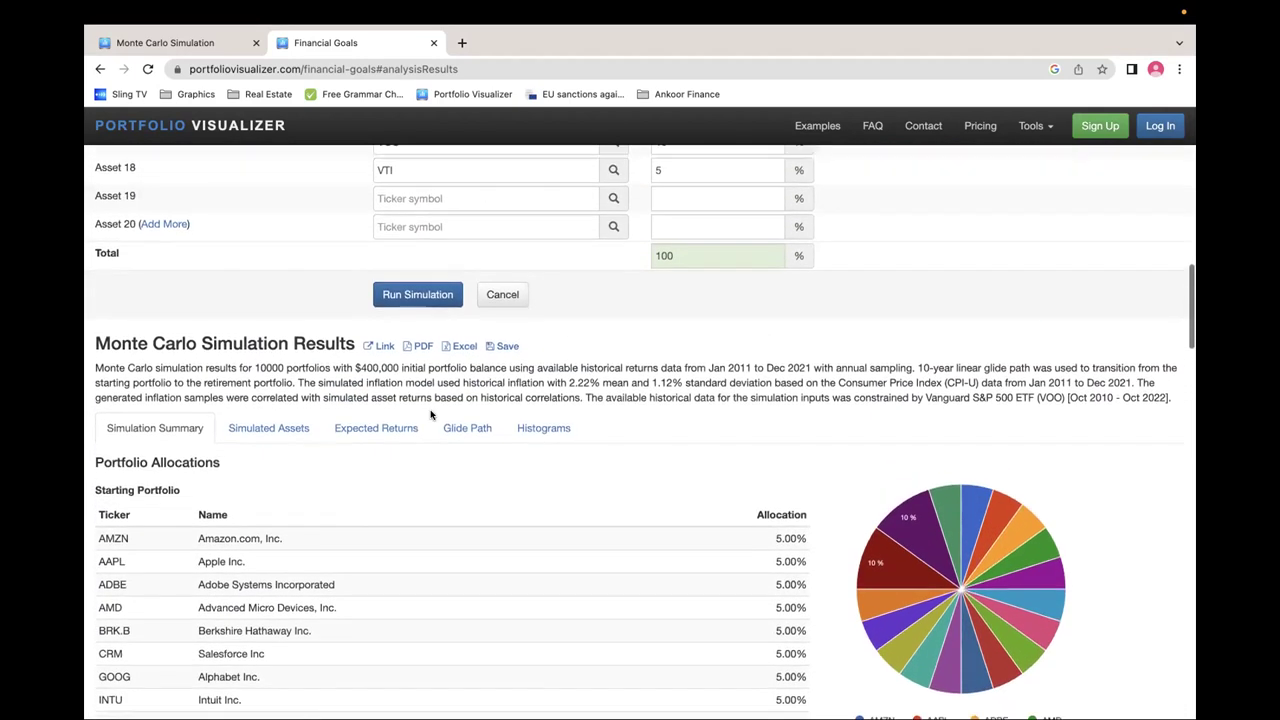
pyautogui.click(424, 299)
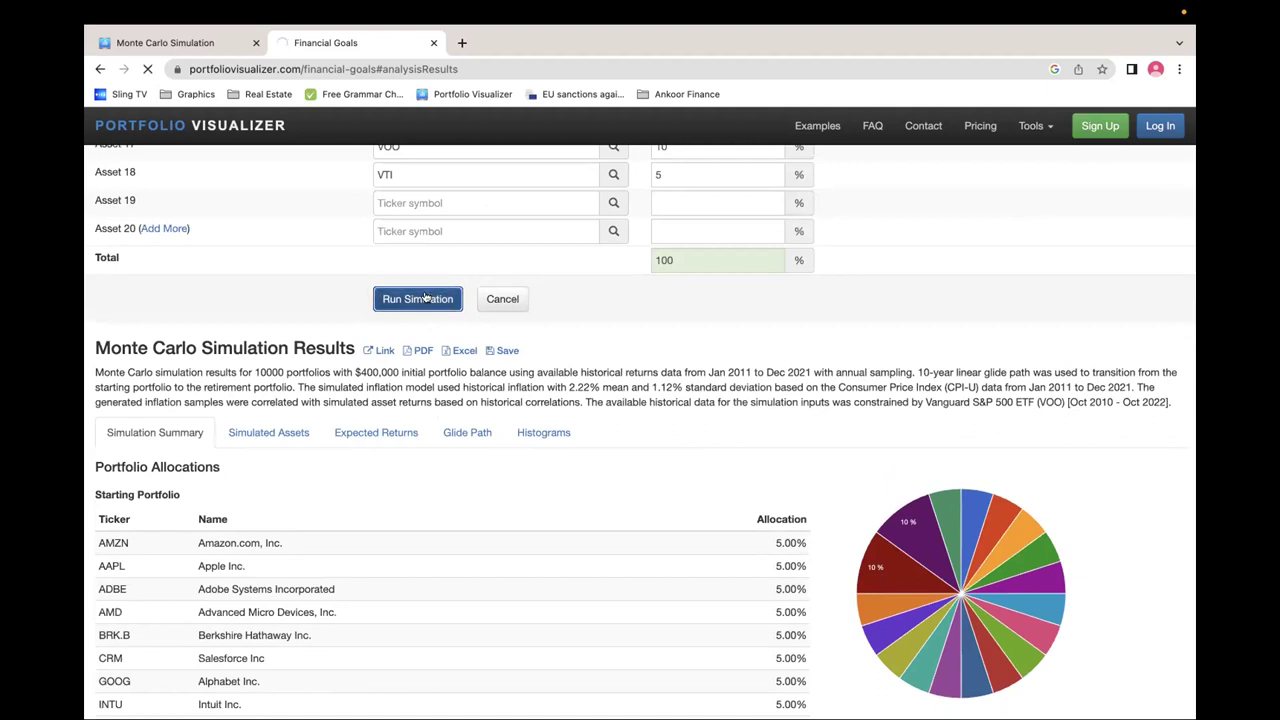
# Examine the 50th percentile nominal portfolio end balance in the statistical returns results
pyautogui.scroll(2, 424, 299)
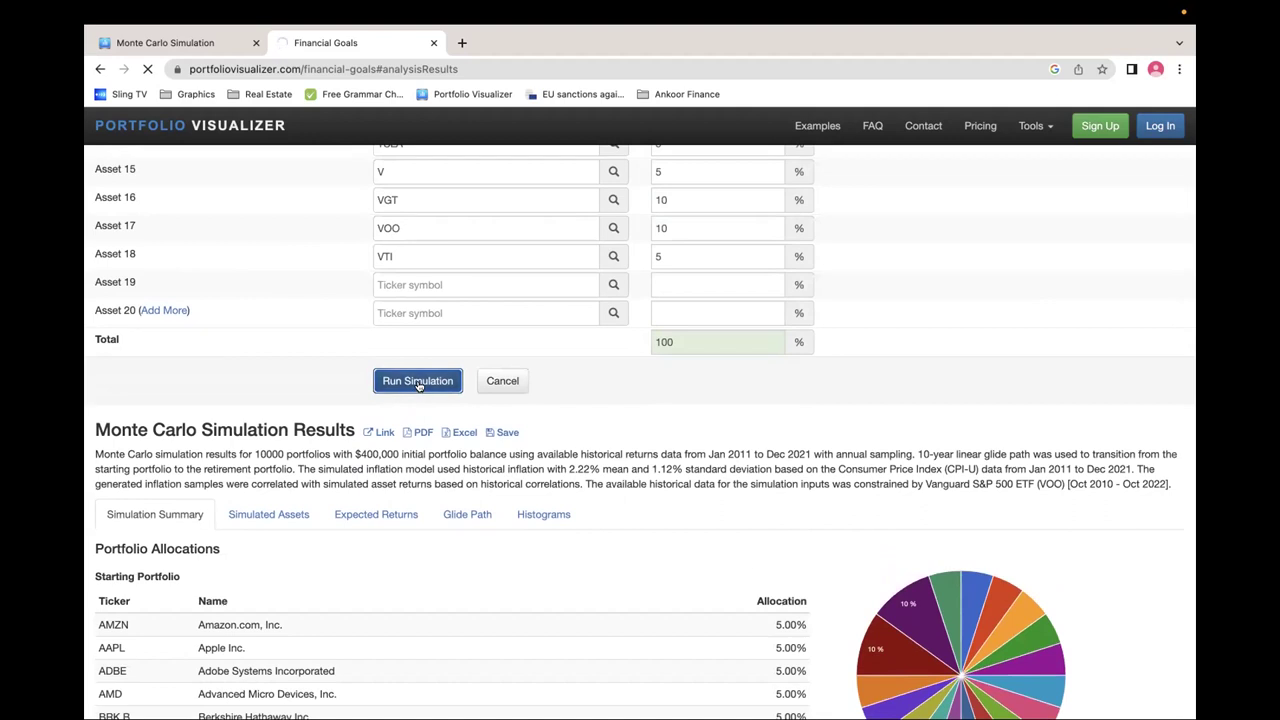
pyautogui.scroll(-5, 673, 484)
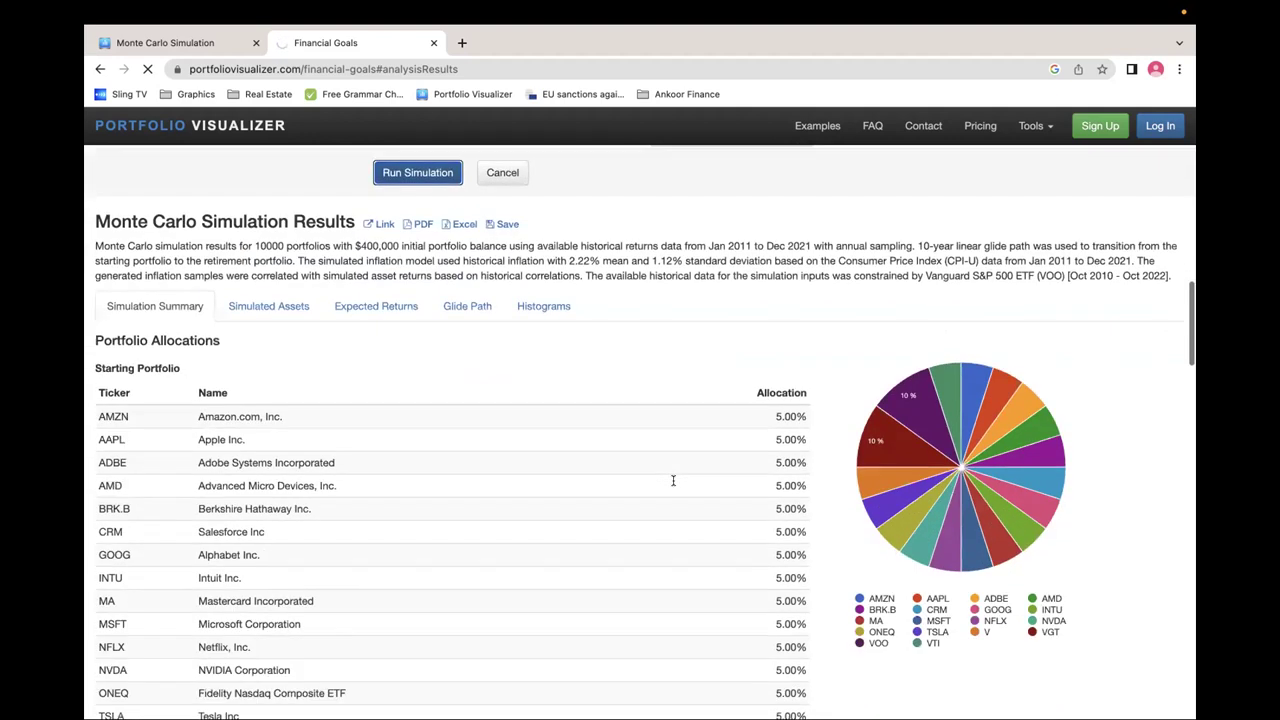
pyautogui.scroll(-7, 673, 484)
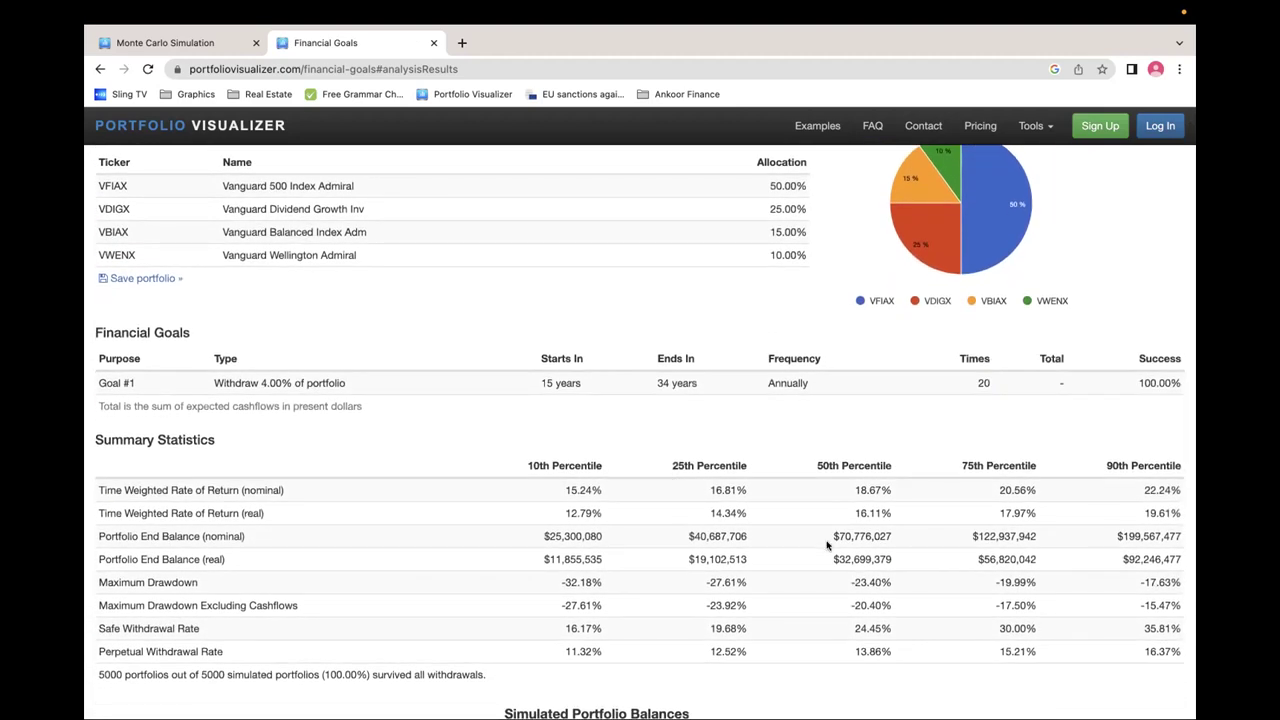
pyautogui.moveTo(829, 536); pyautogui.dragTo(890, 541)
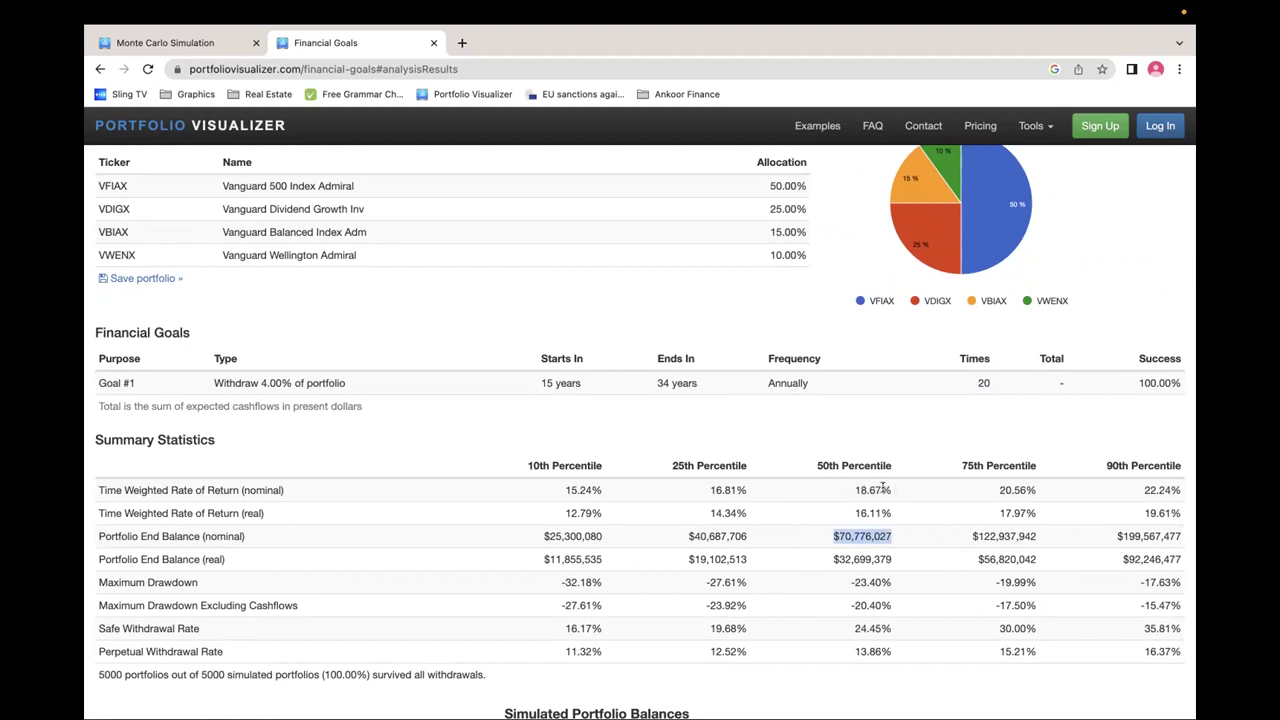
pyautogui.scroll(1, 835, 508)
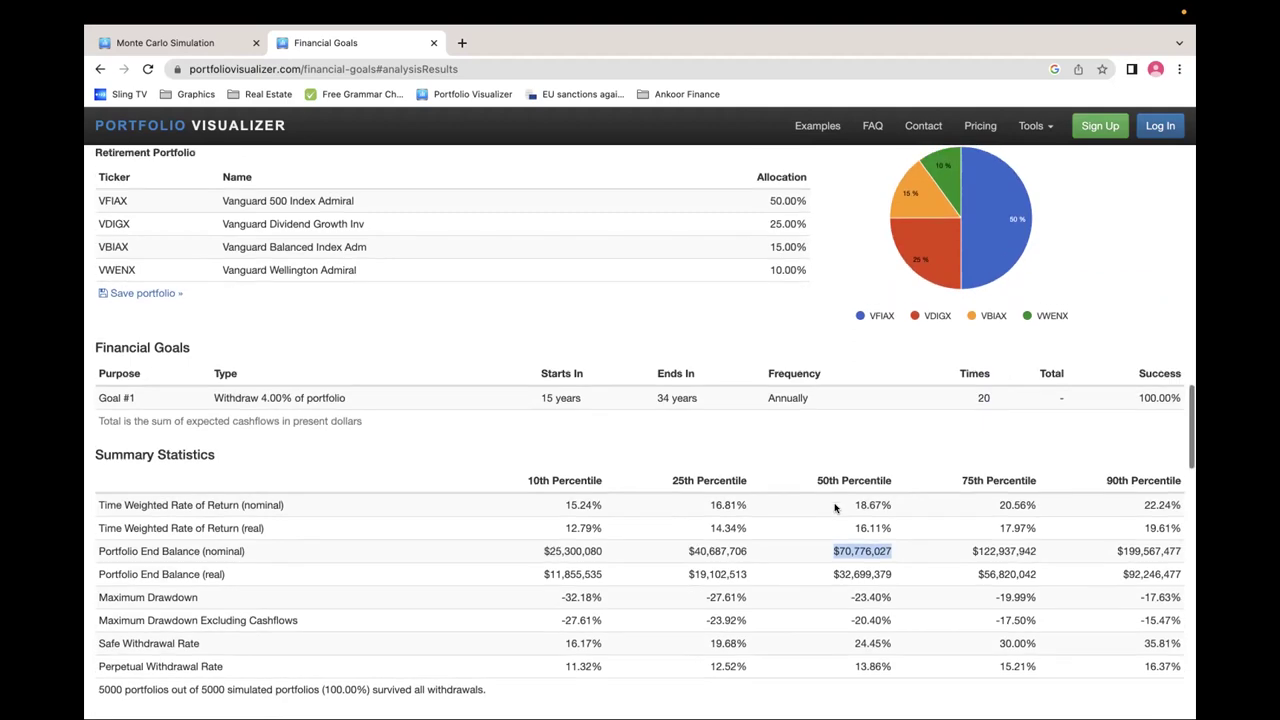
# Check the simulation settings used for this run and return to the summary statistics
pyautogui.scroll(20, 835, 508)
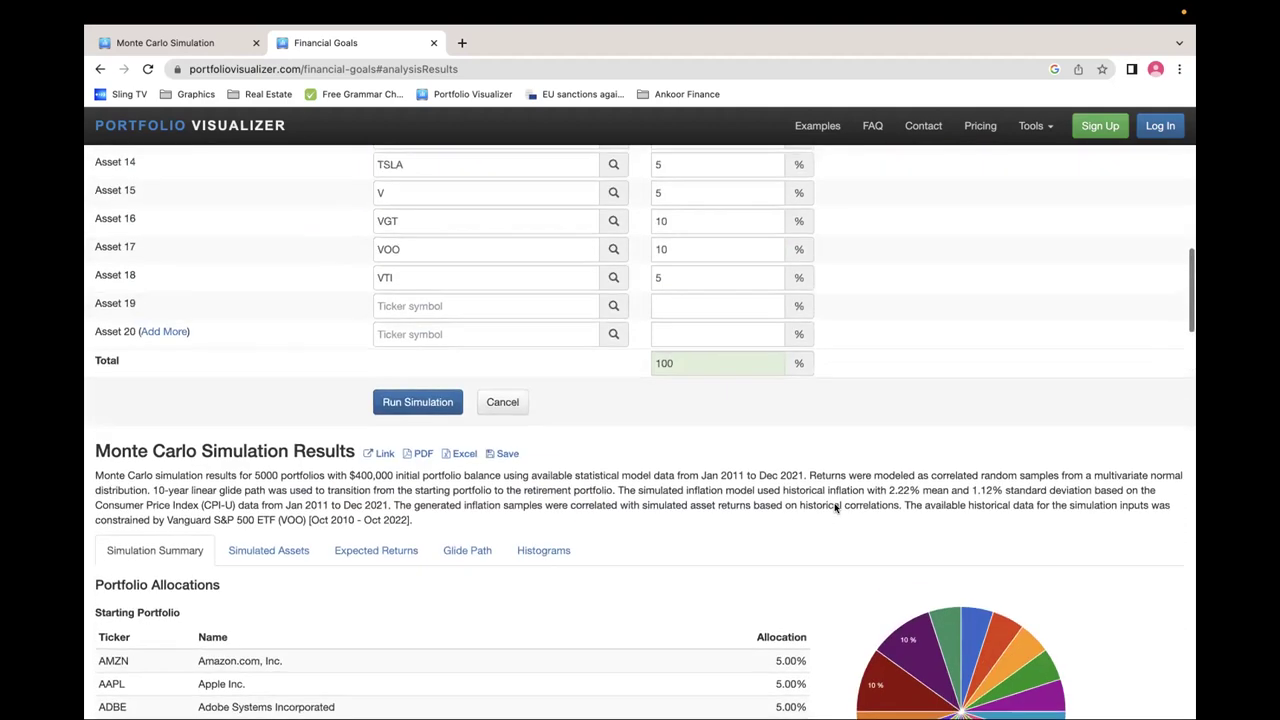
pyautogui.scroll(3, 835, 508)
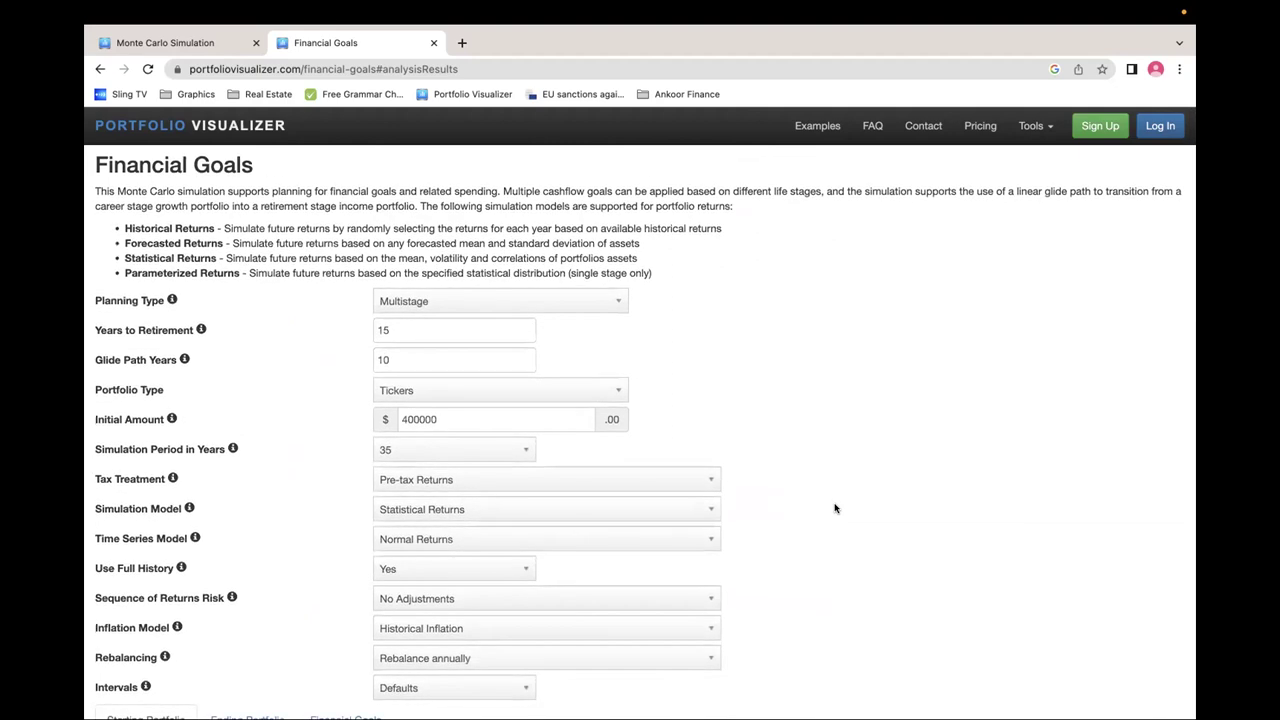
pyautogui.scroll(-20, 835, 508)
pyautogui.scroll(-7, 835, 508)
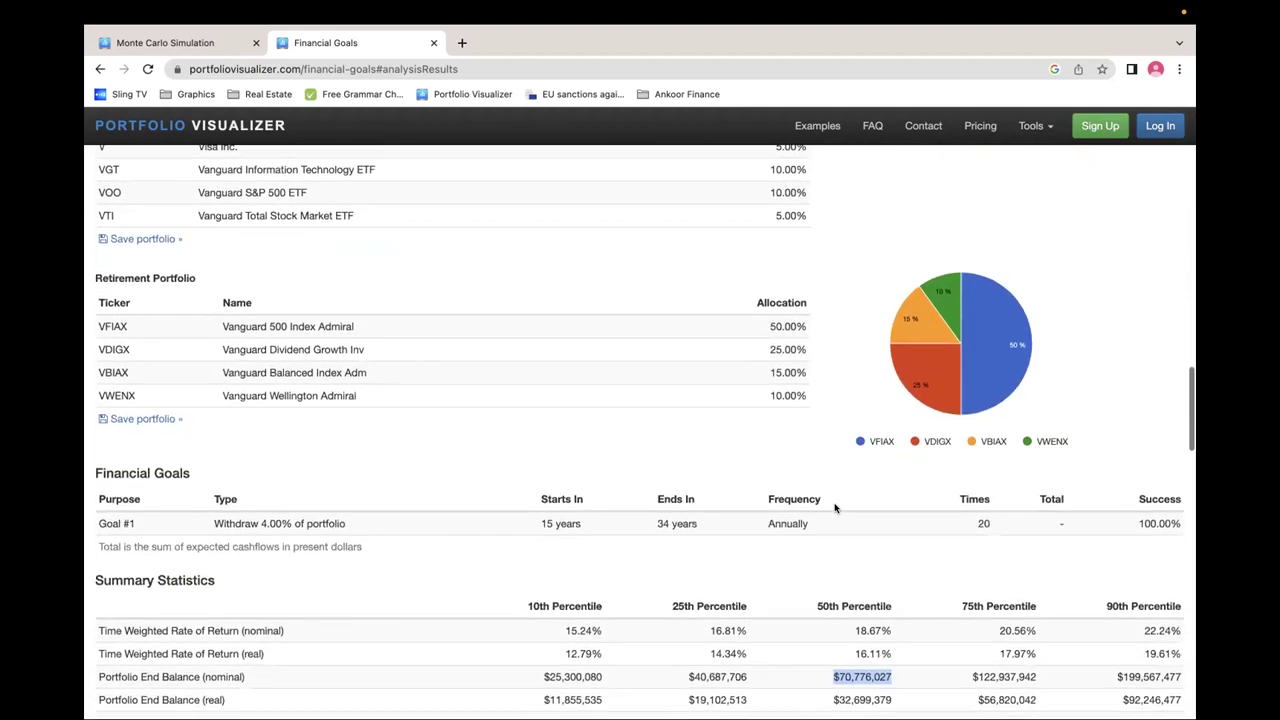
pyautogui.scroll(-3, 835, 508)
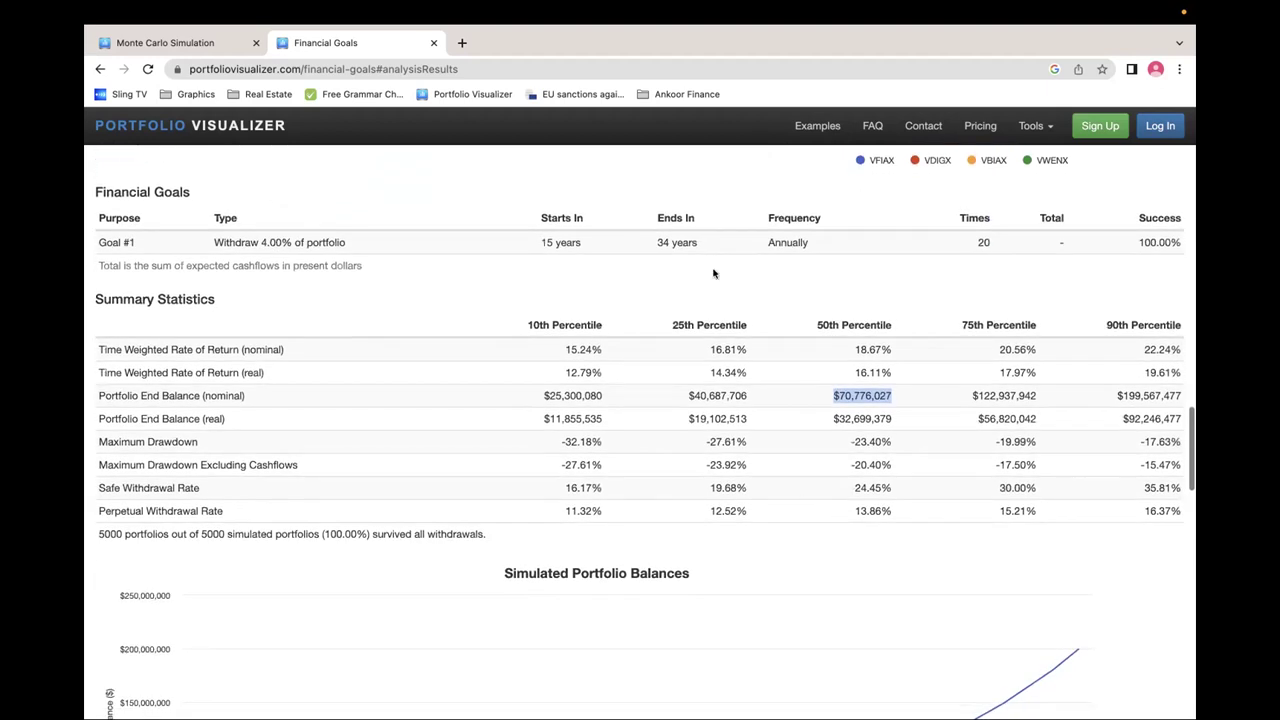
# Look over the simulated balance and cashflow charts and read the important disclaimer in the notes on results
pyautogui.scroll(-10, 784, 451)
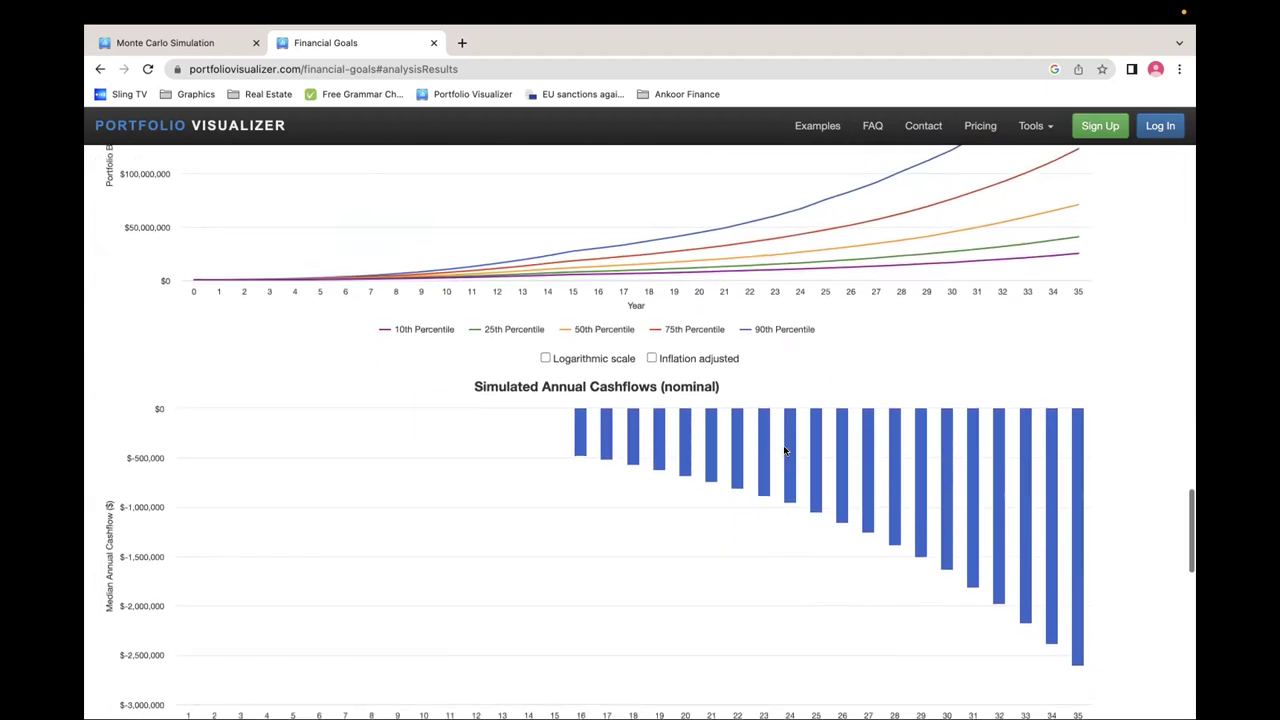
pyautogui.scroll(-4, 784, 451)
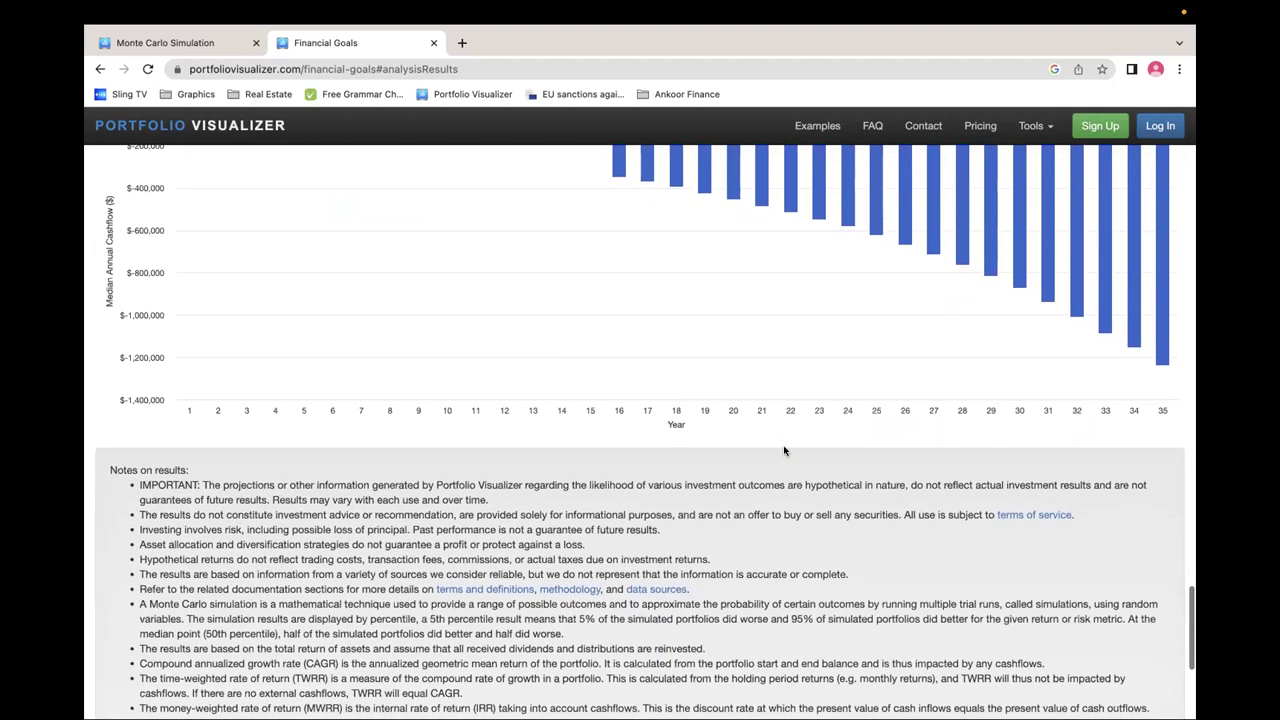
pyautogui.moveTo(206, 478); pyautogui.dragTo(267, 500)
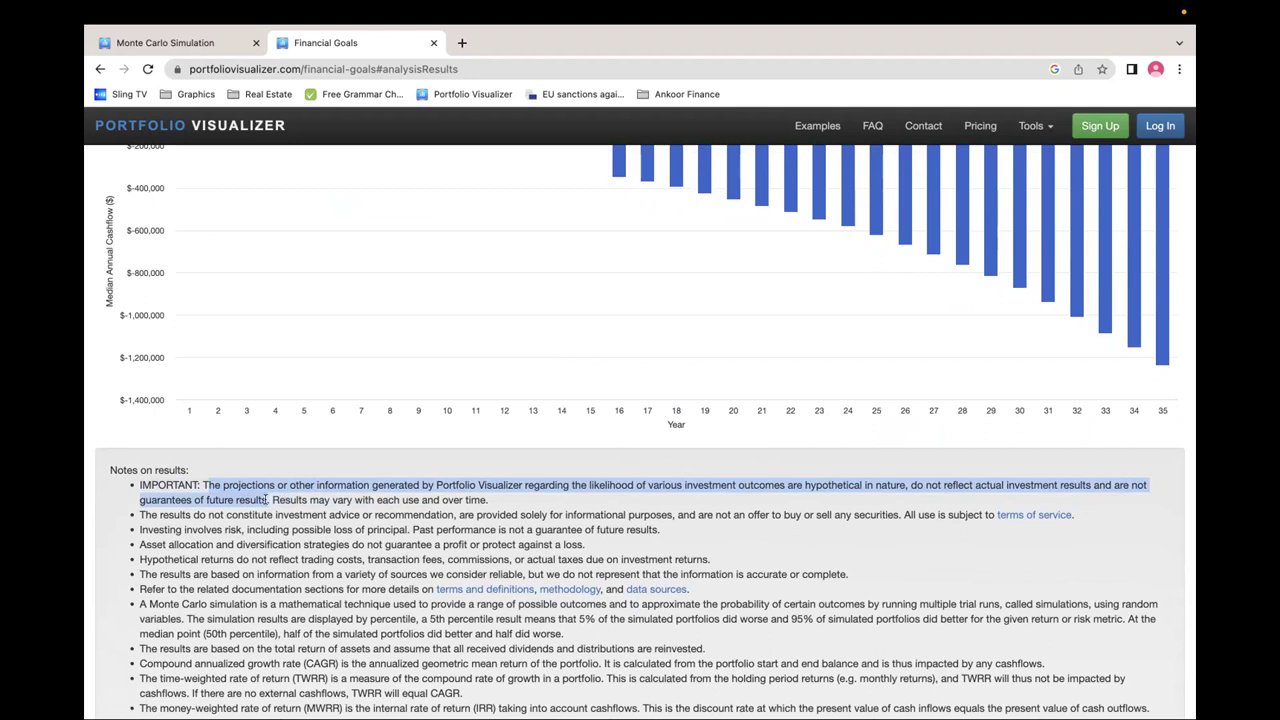
# Review the summary statistics and portfolio allocations again, and check the withdrawal settings of Goal #1
pyautogui.scroll(10, 267, 500)
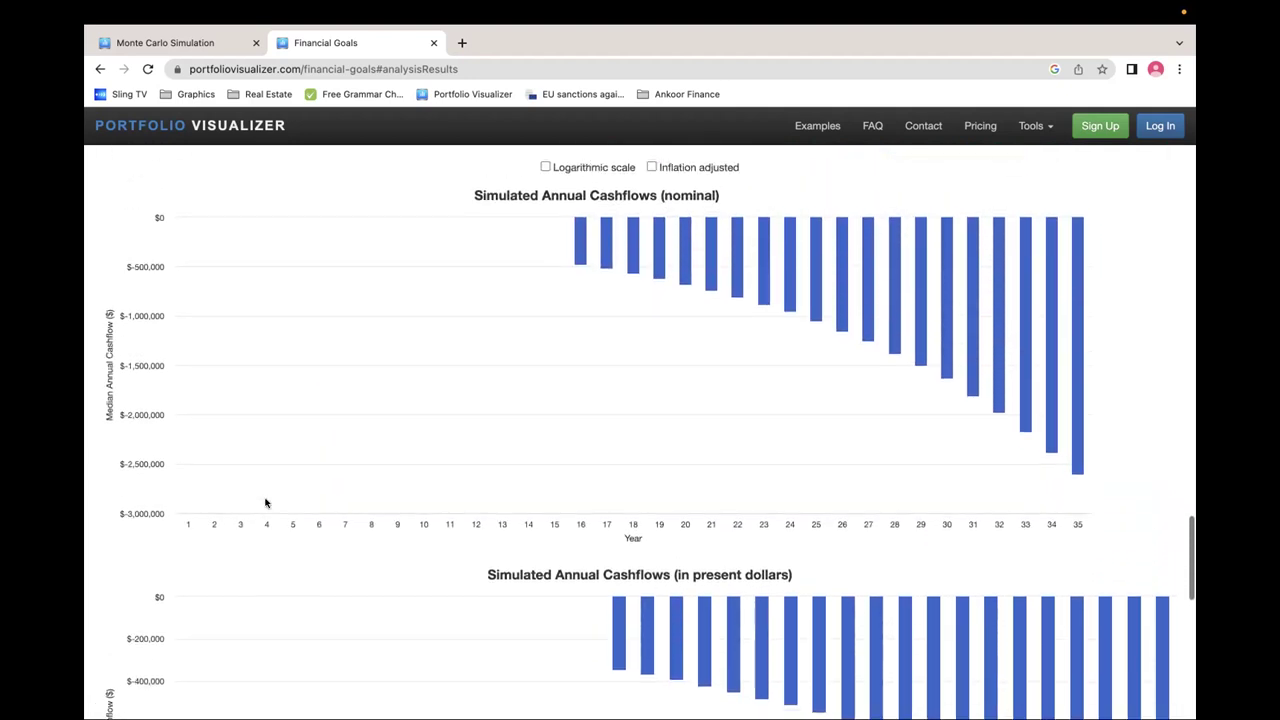
pyautogui.scroll(10, 265, 502)
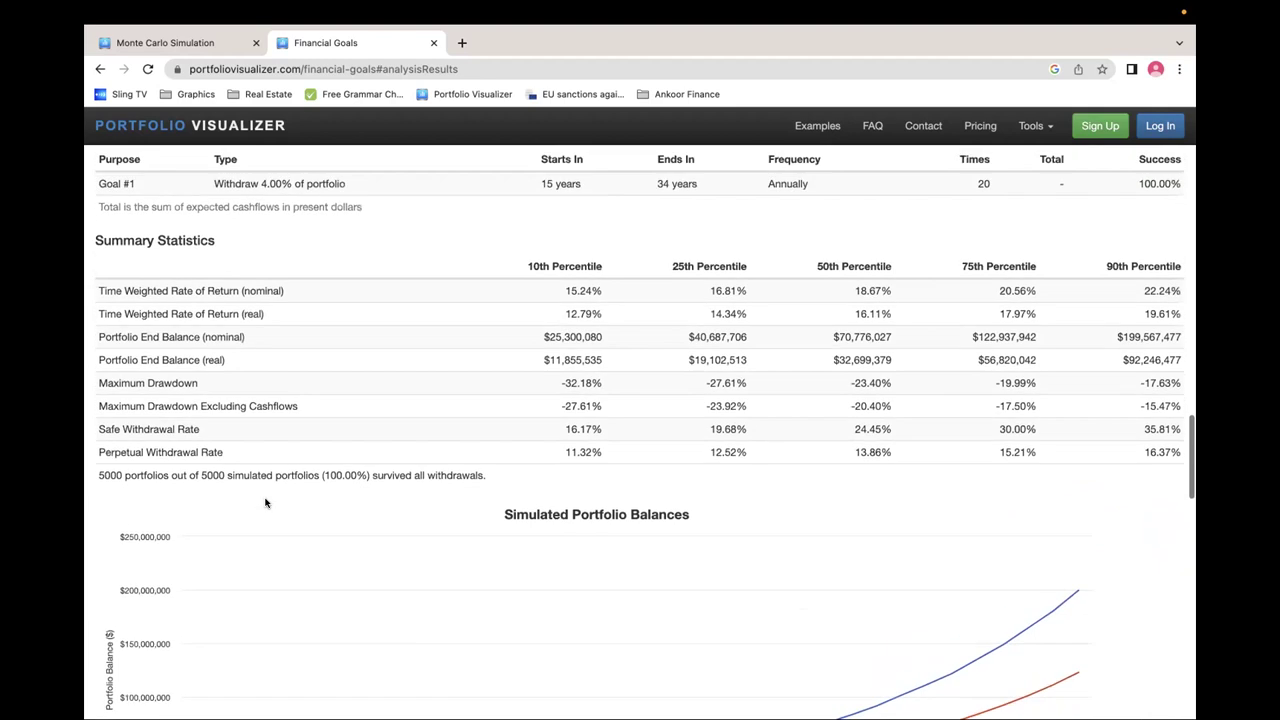
pyautogui.scroll(2, 265, 502)
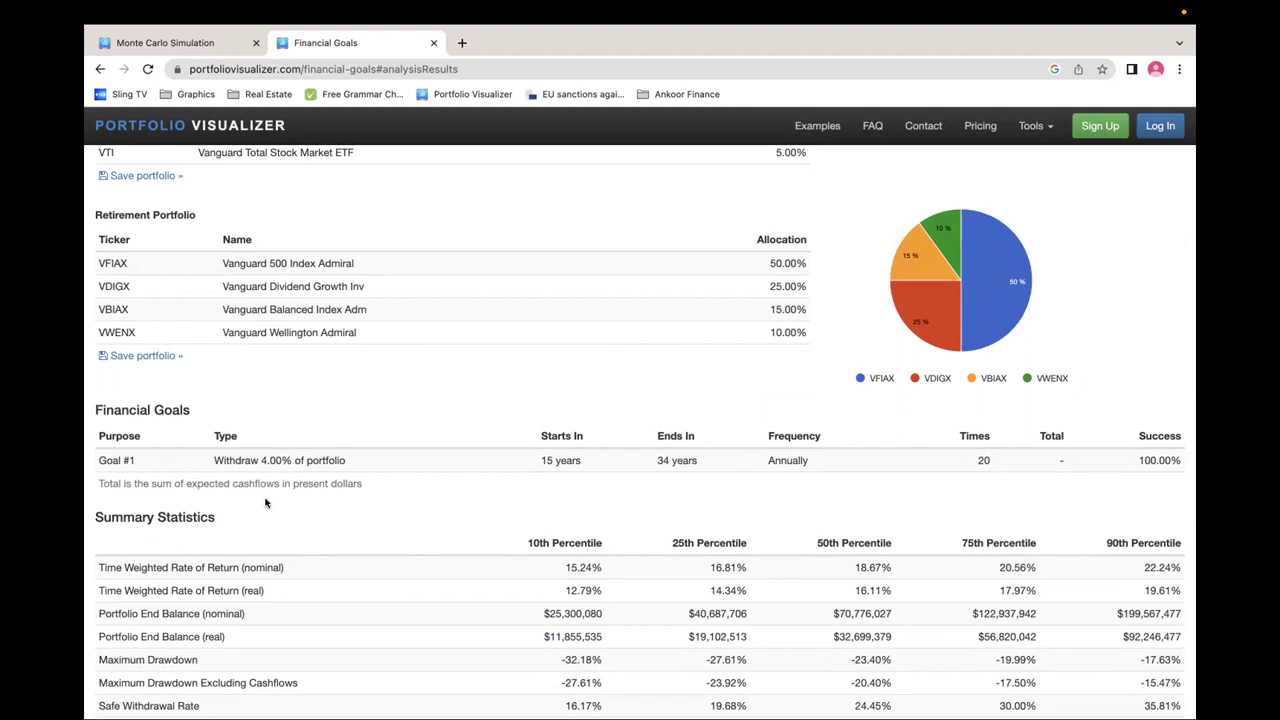
pyautogui.scroll(15, 265, 502)
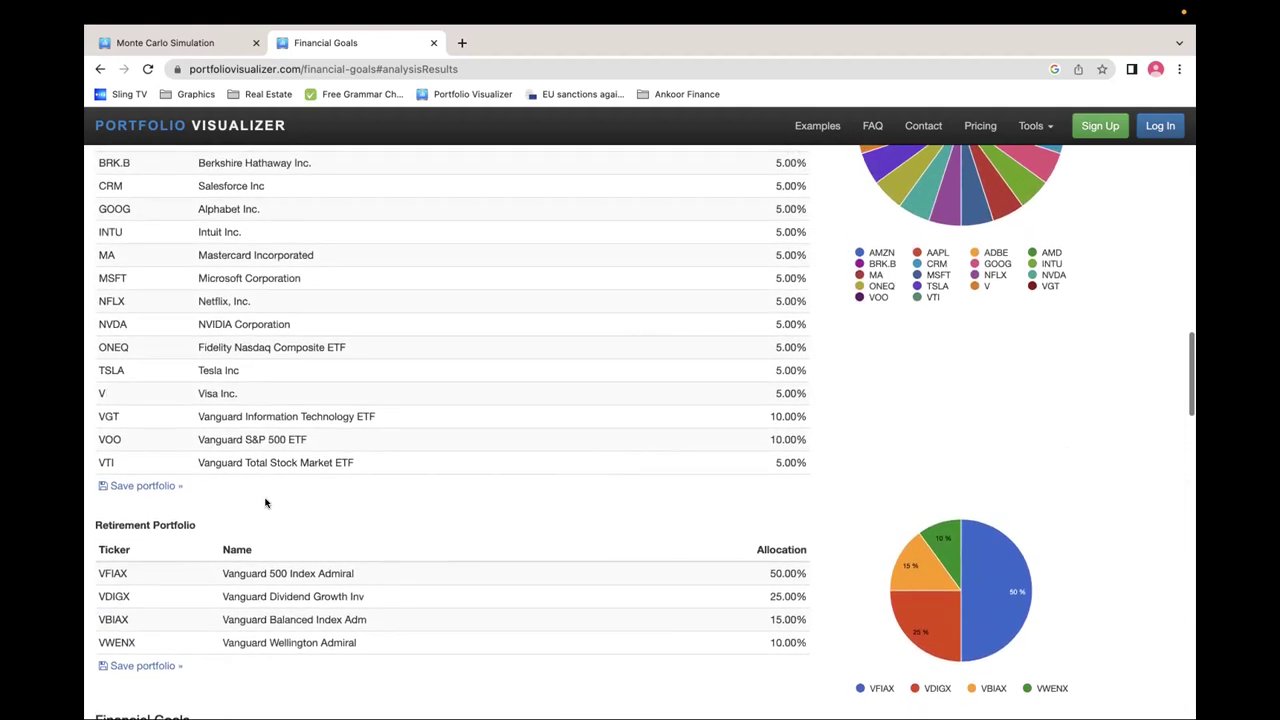
pyautogui.scroll(2, 265, 502)
pyautogui.scroll(-8, 337, 556)
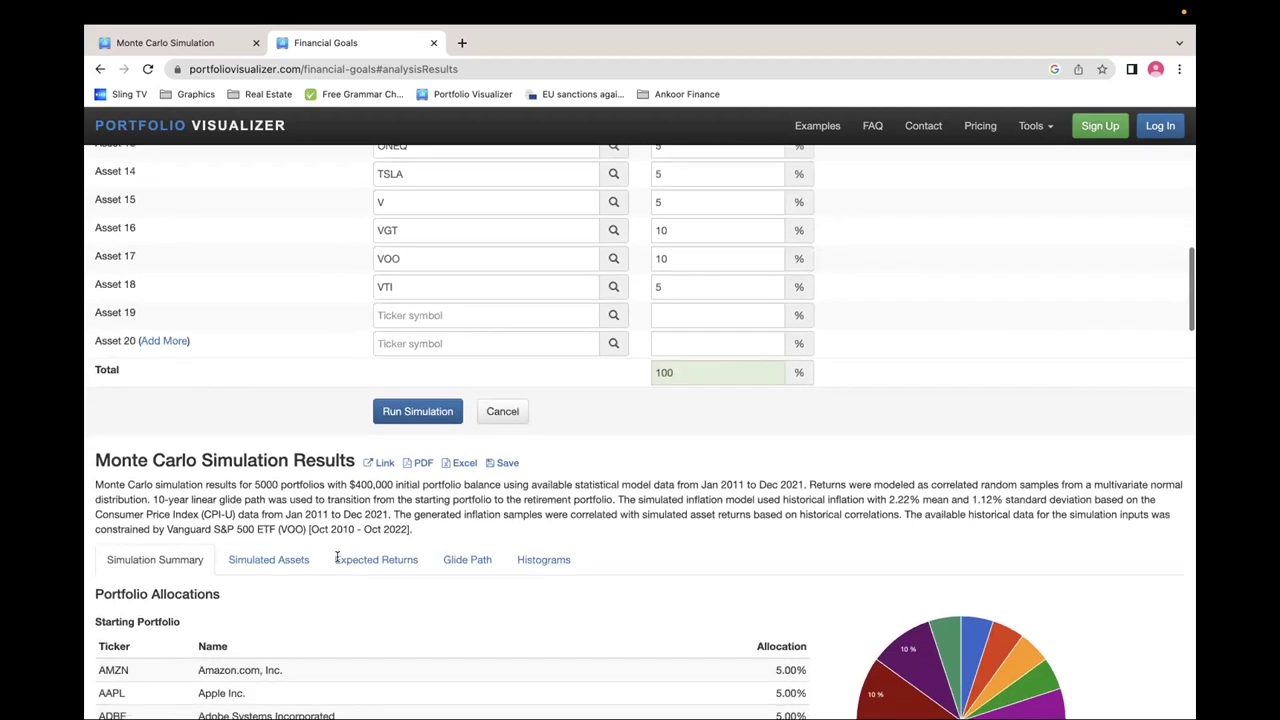
pyautogui.scroll(9, 337, 556)
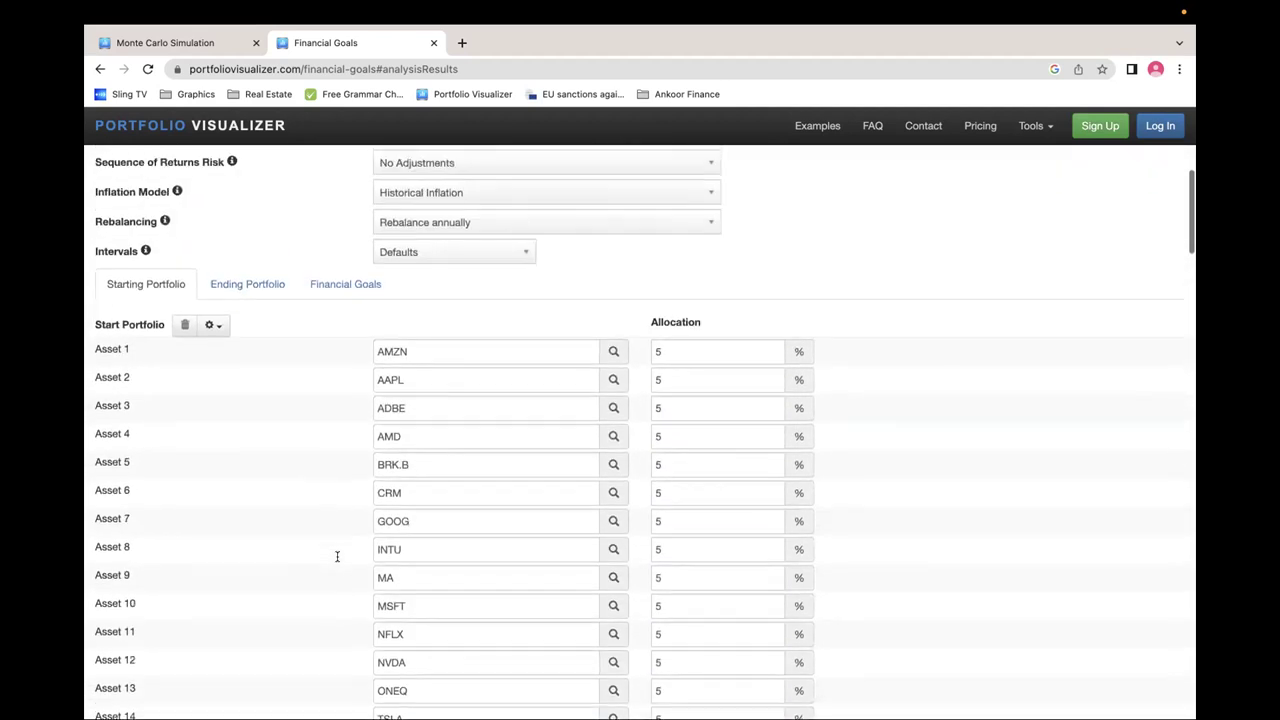
pyautogui.click(348, 355)
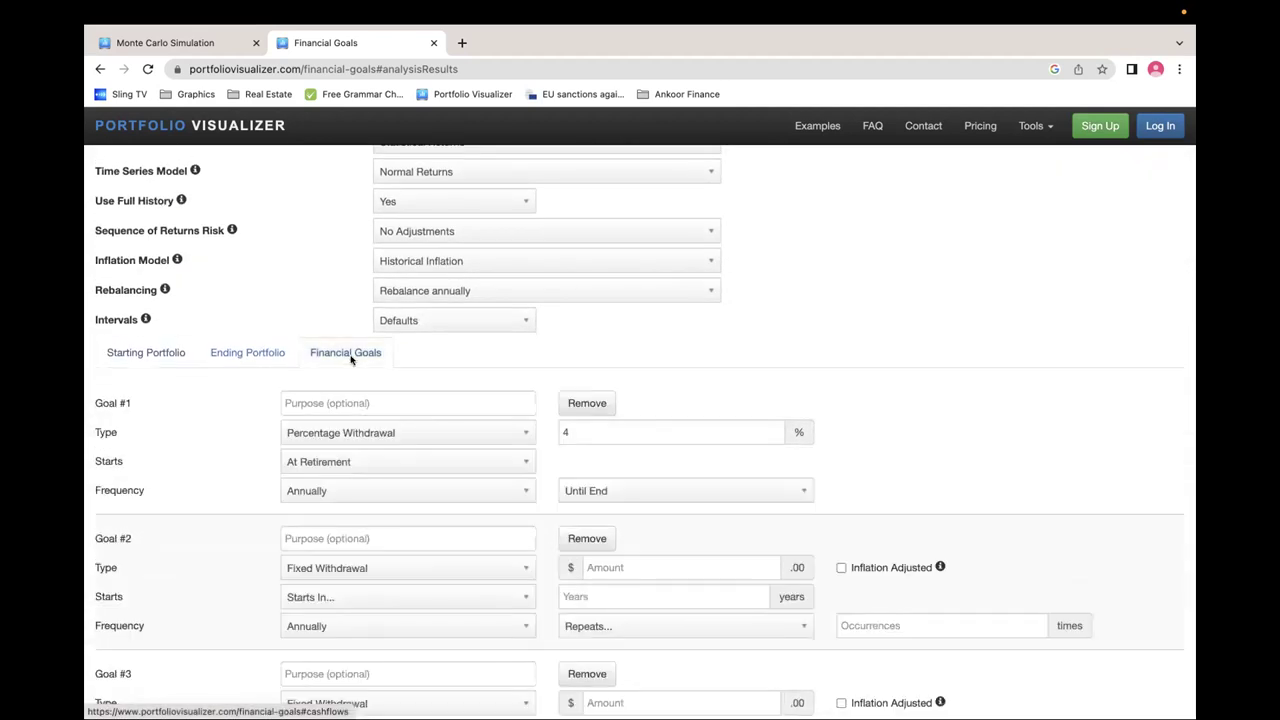
pyautogui.click(148, 354)
# Examine the simulated portfolio balances at year 15 and the median nominal cashflow at year 16
pyautogui.scroll(-5, 352, 497)
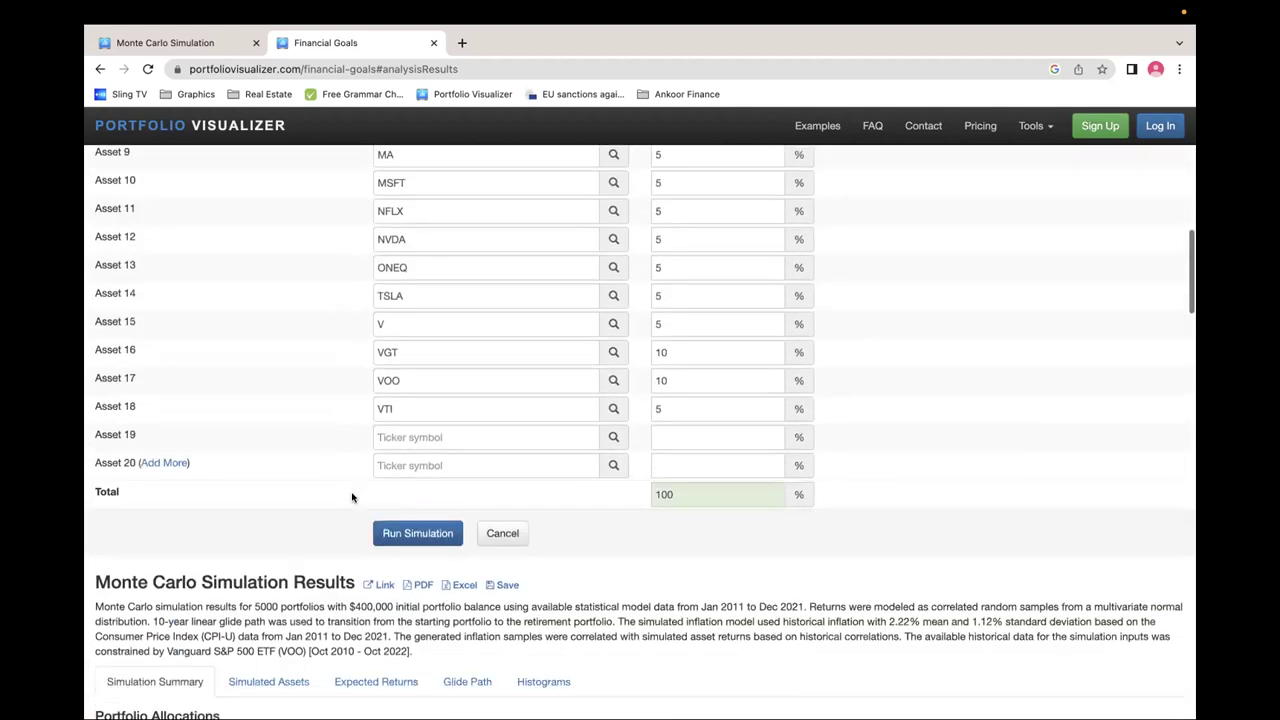
pyautogui.scroll(-15, 352, 497)
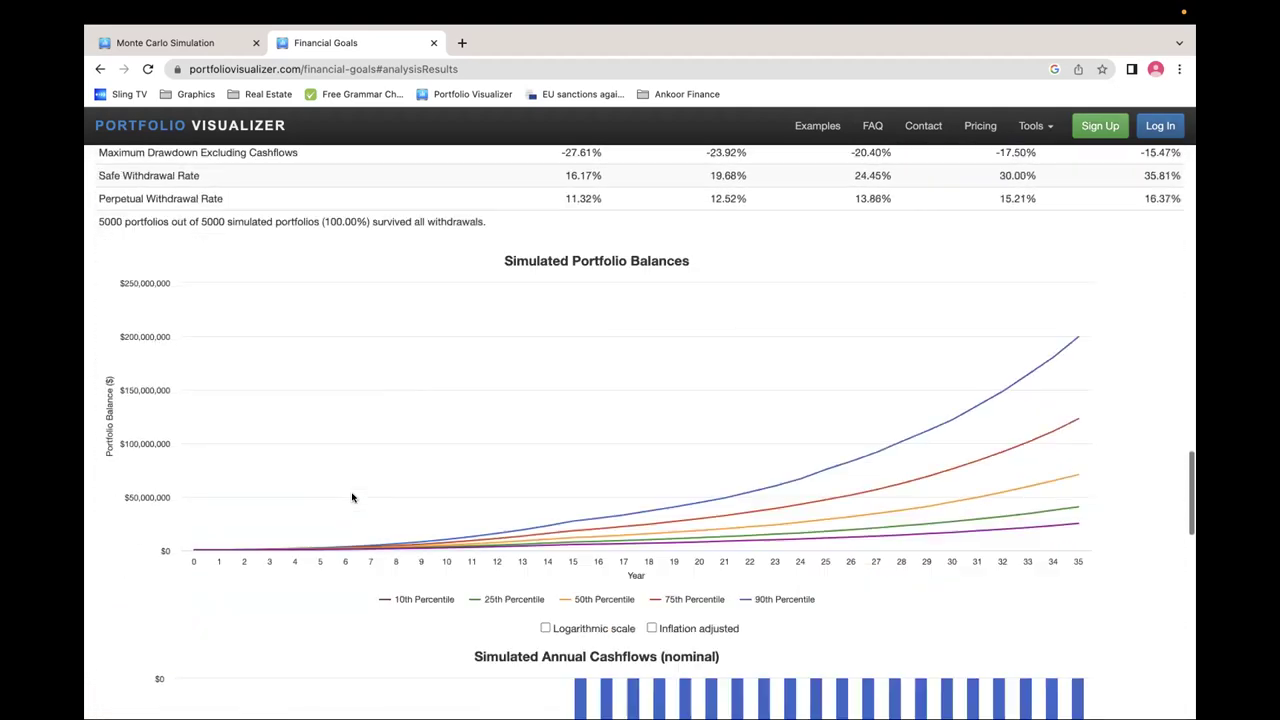
pyautogui.scroll(-4, 352, 497)
pyautogui.scroll(1, 352, 497)
pyautogui.moveTo(573, 386)
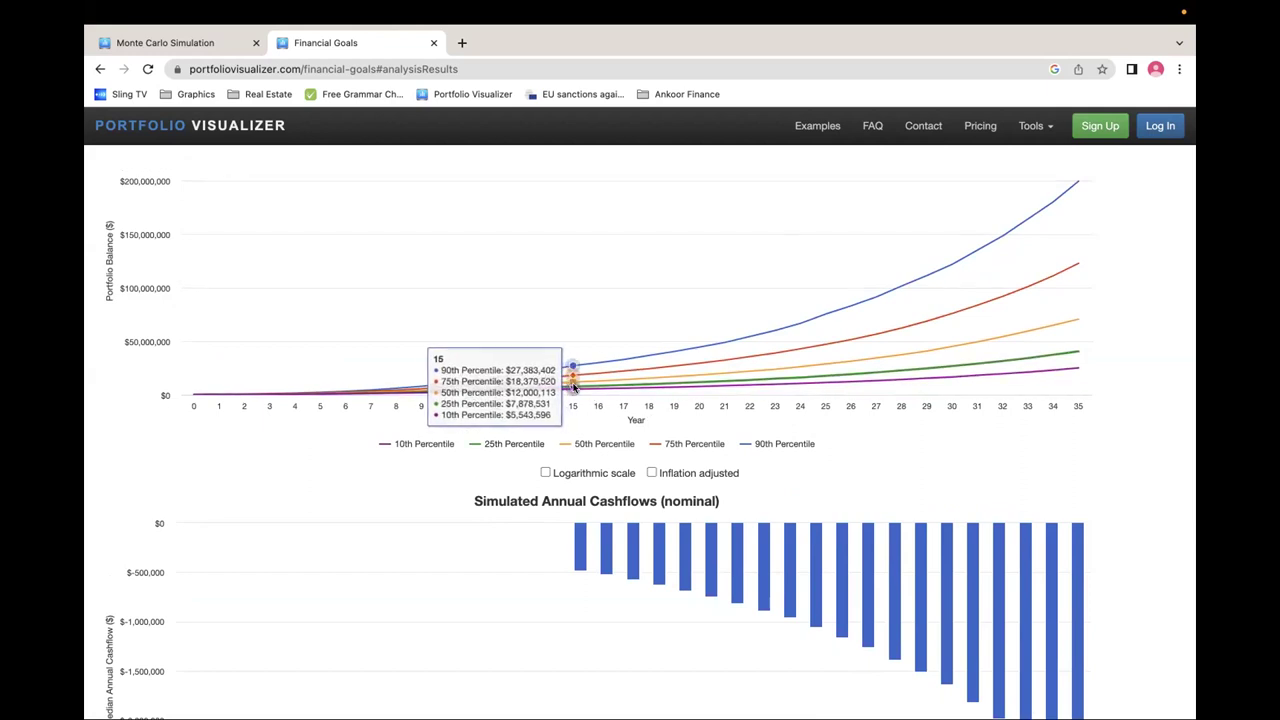
pyautogui.moveTo(578, 525)
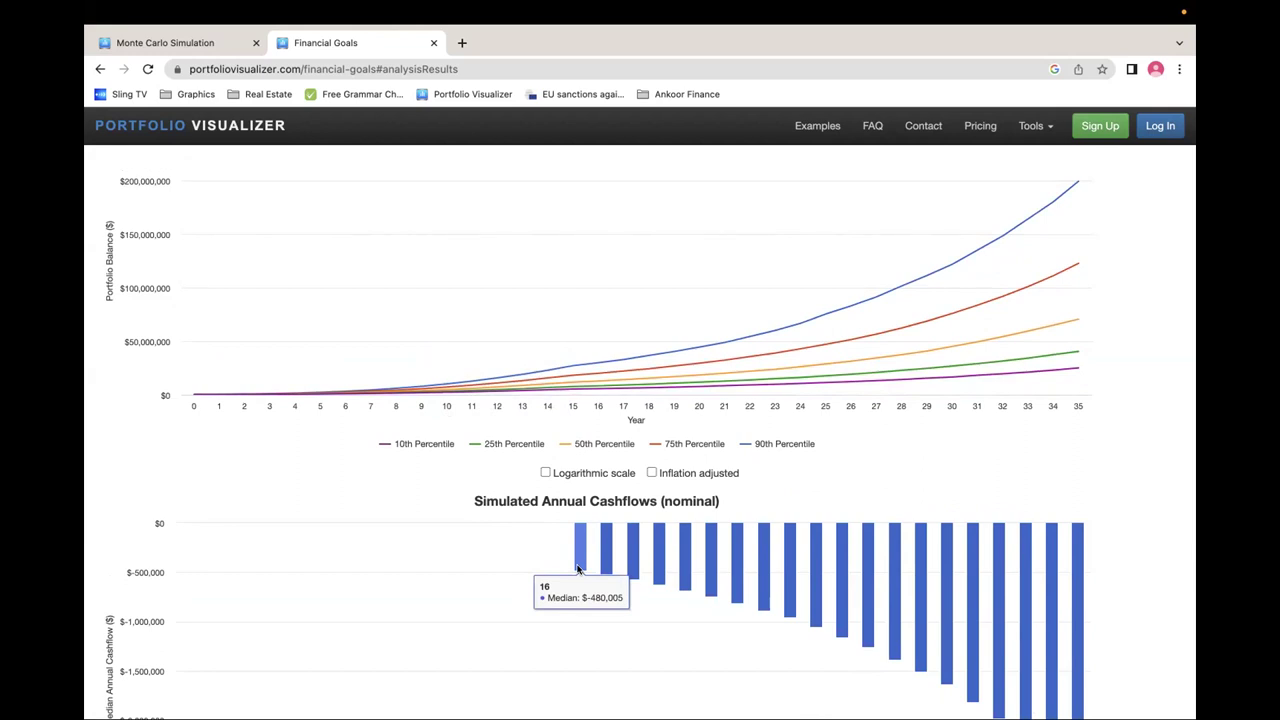
# Set the percentage withdrawal of Goal #1 to 8% and rerun the simulation
pyautogui.scroll(15, 577, 569)
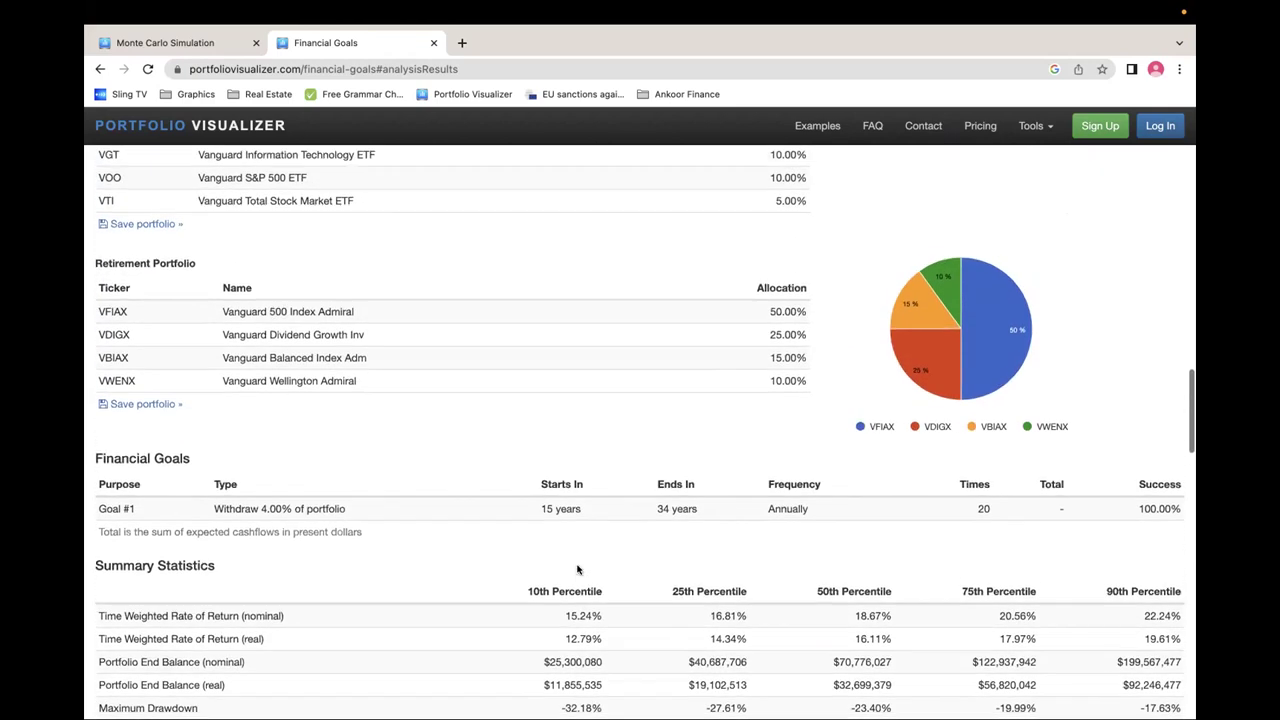
pyautogui.scroll(2, 577, 569)
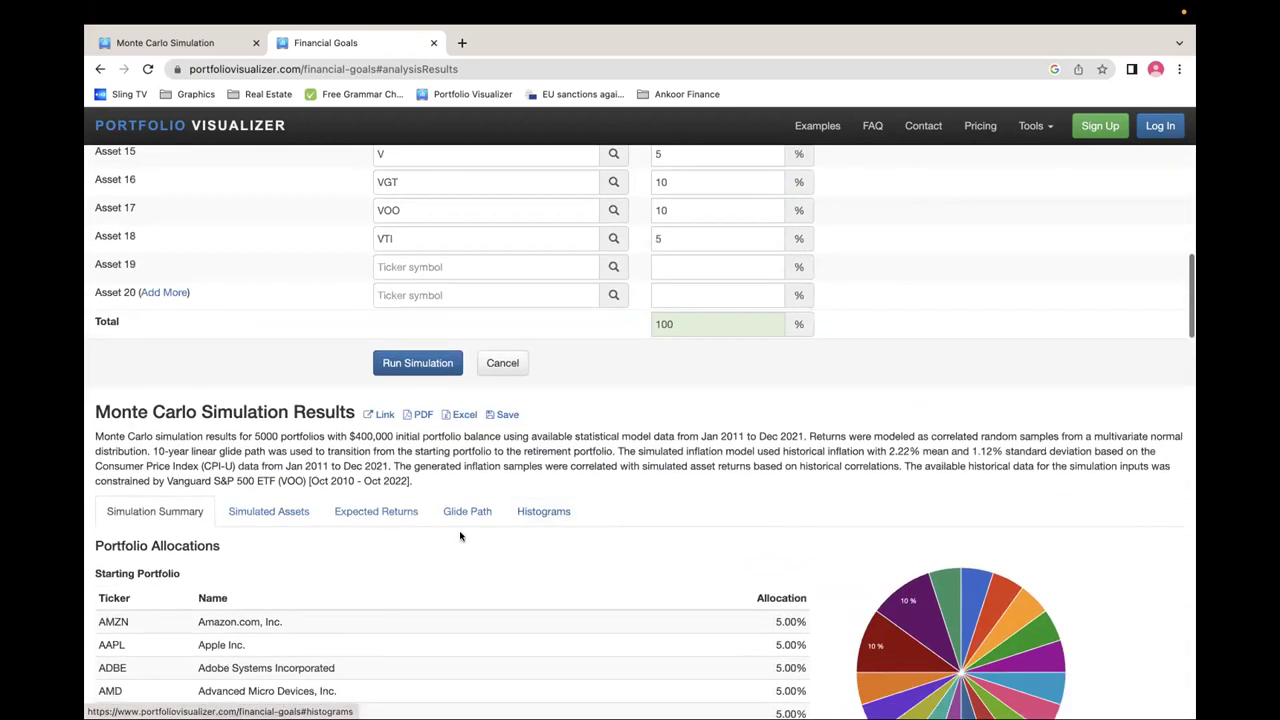
pyautogui.scroll(8, 338, 549)
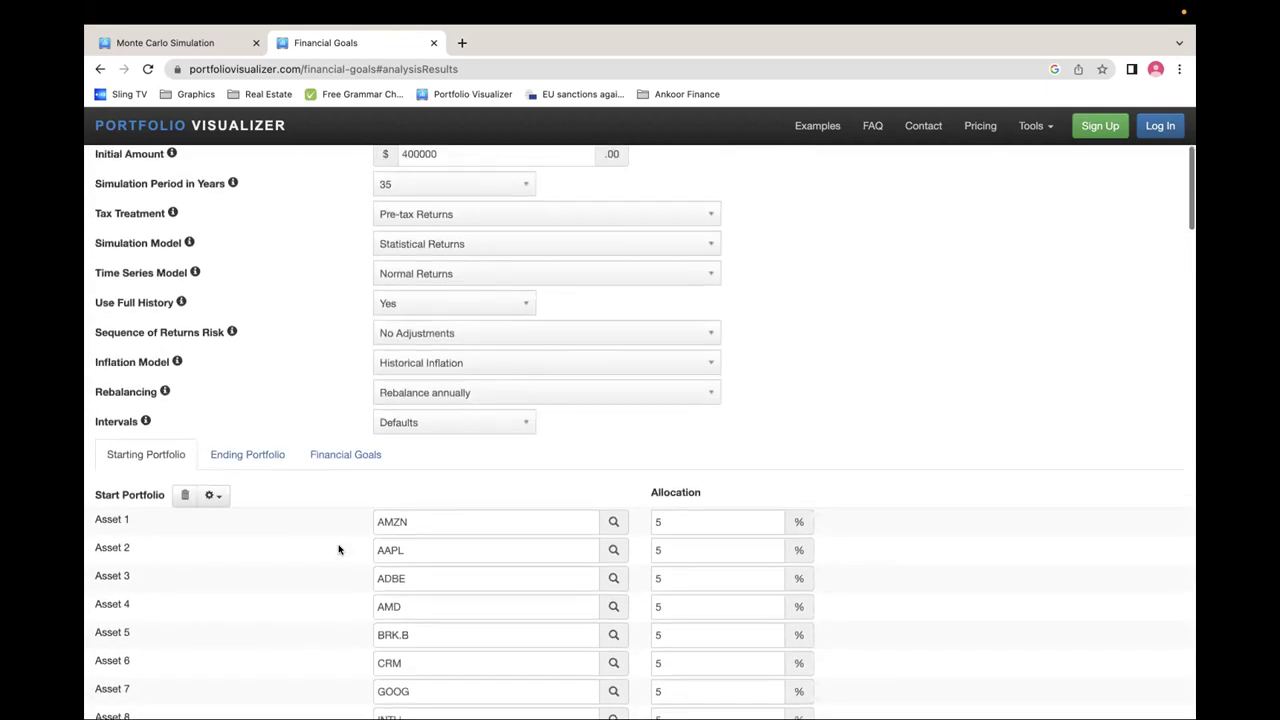
pyautogui.click(346, 505)
pyautogui.click(628, 580)
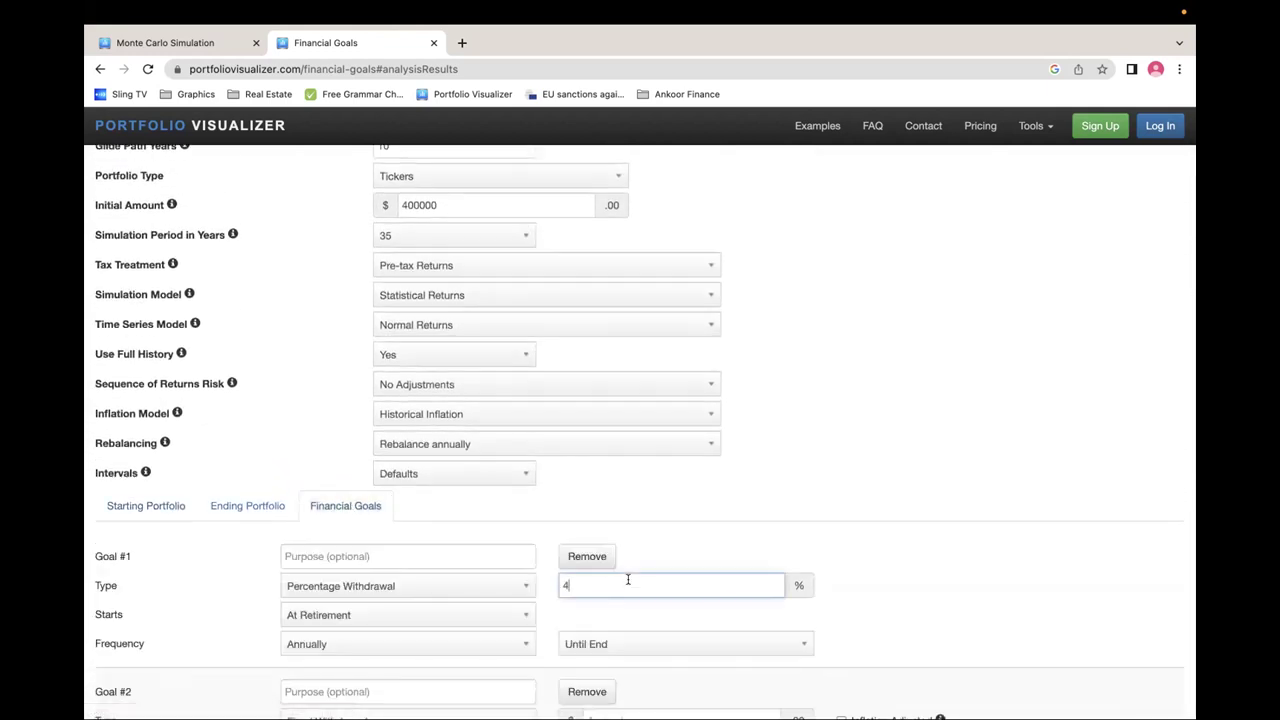
pyautogui.press('BackSpace')
pyautogui.write('8')
pyautogui.scroll(-5, 815, 515)
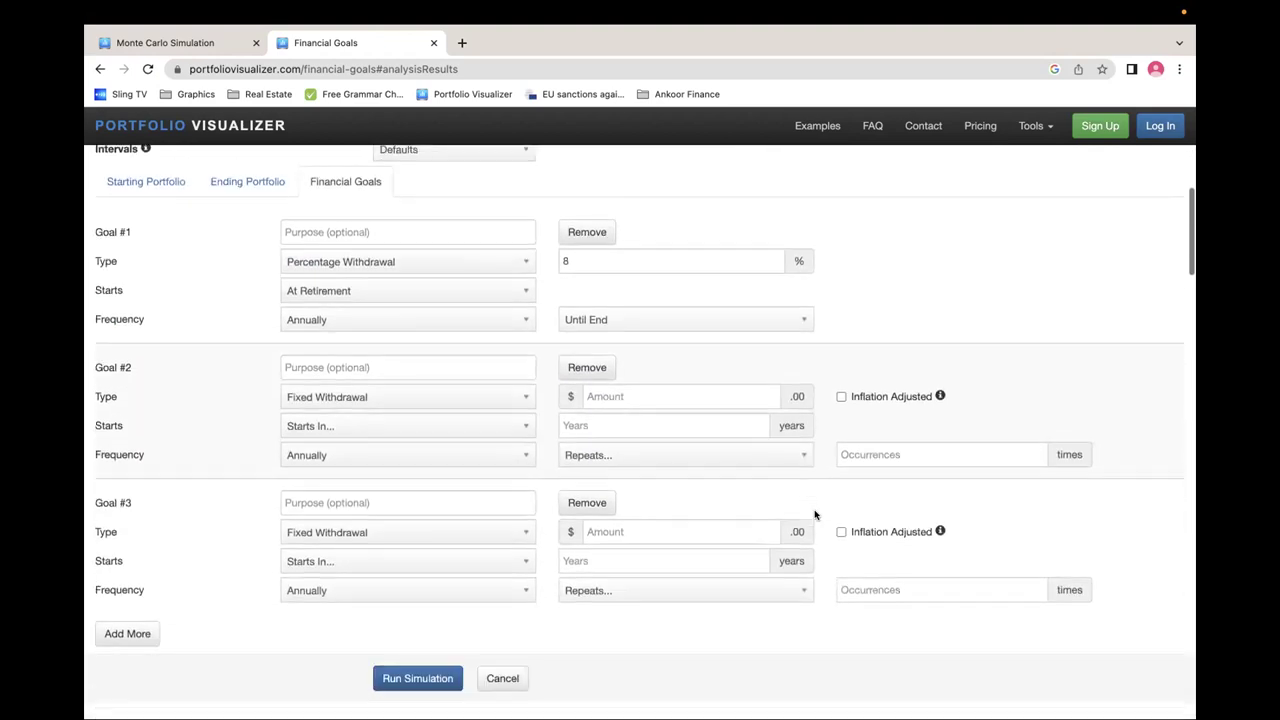
pyautogui.click(404, 658)
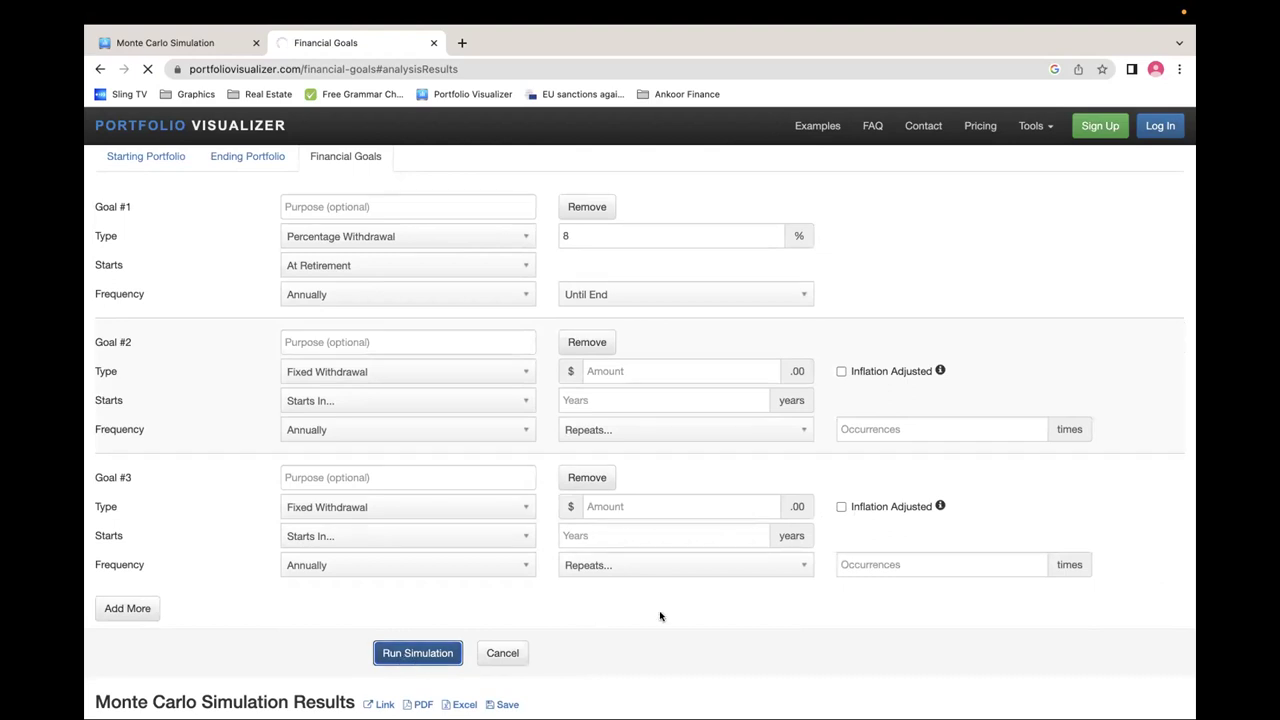
# Examine the financial goal's success and the 50th percentile nominal end balance for the 8% withdrawal
pyautogui.scroll(-7, 660, 616)
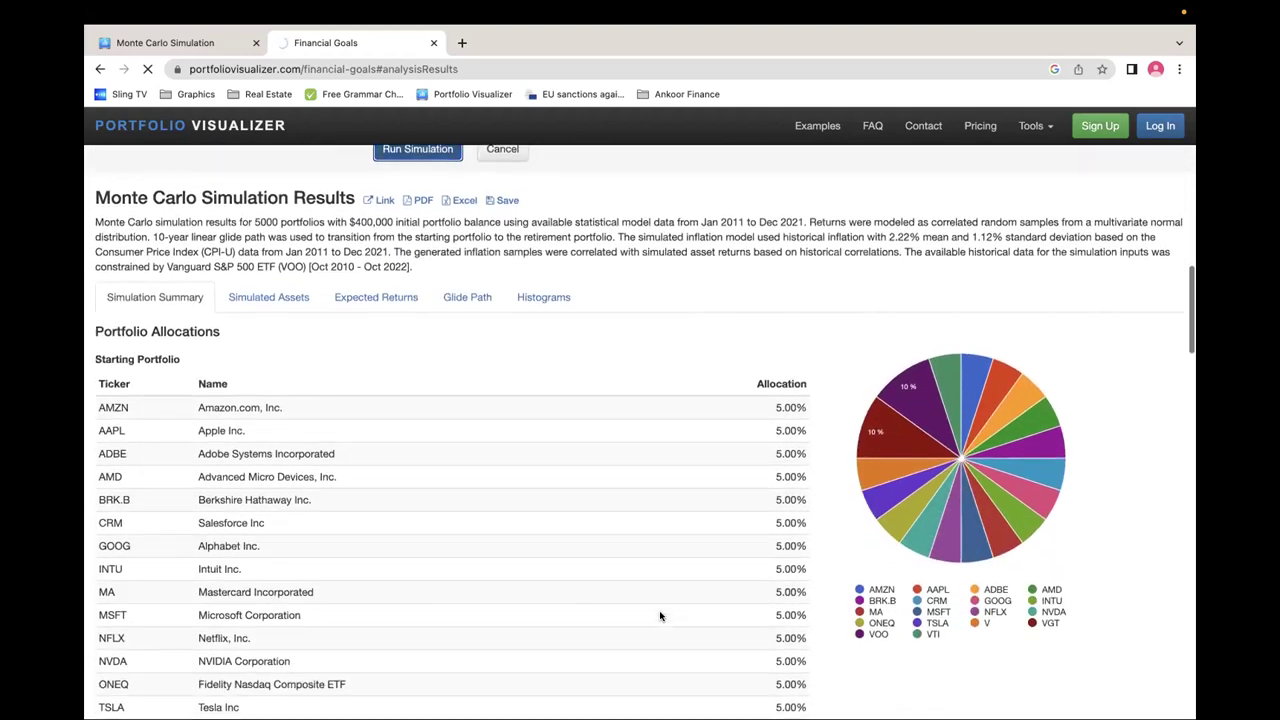
pyautogui.scroll(-5, 660, 616)
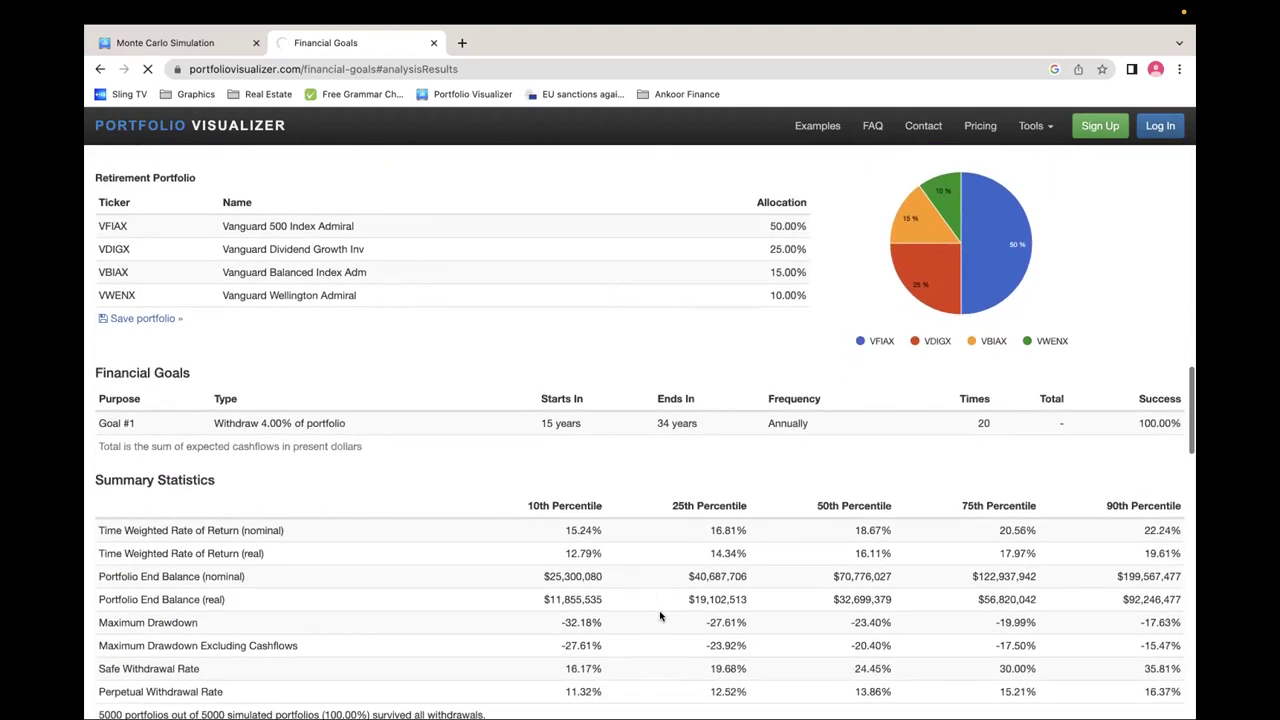
pyautogui.scroll(-10, 660, 616)
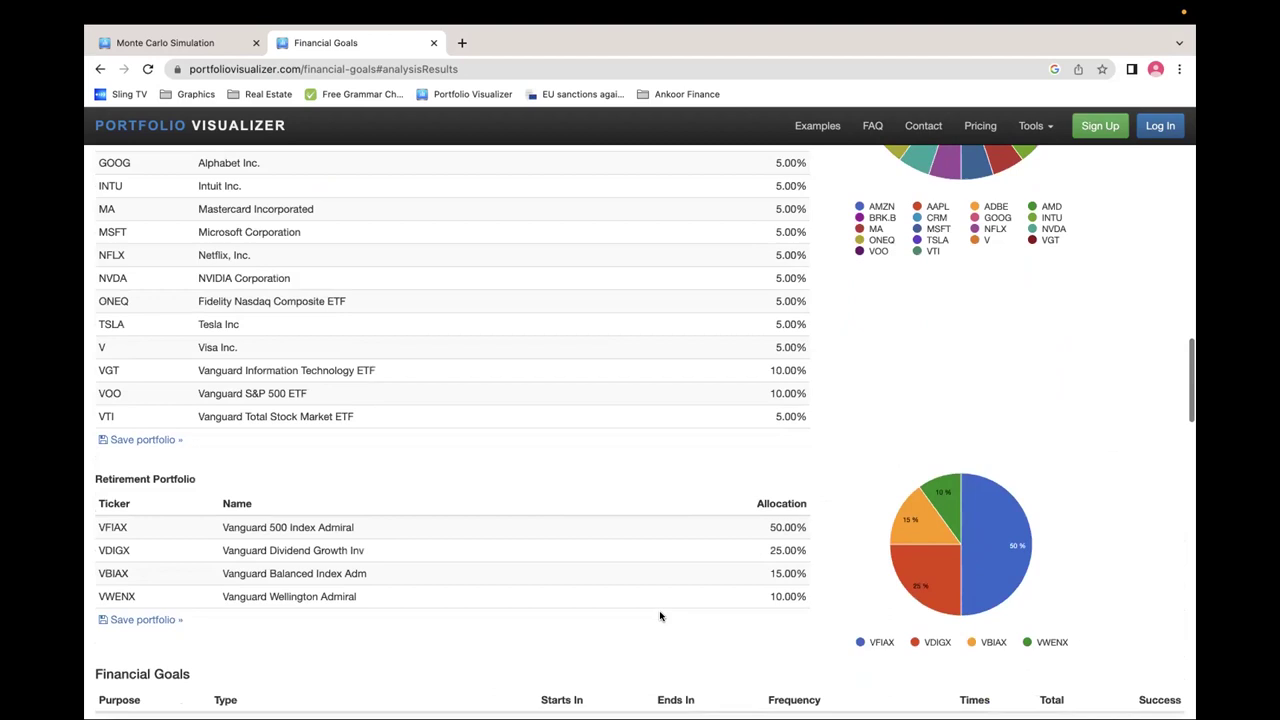
pyautogui.scroll(4, 660, 616)
pyautogui.scroll(-6, 660, 616)
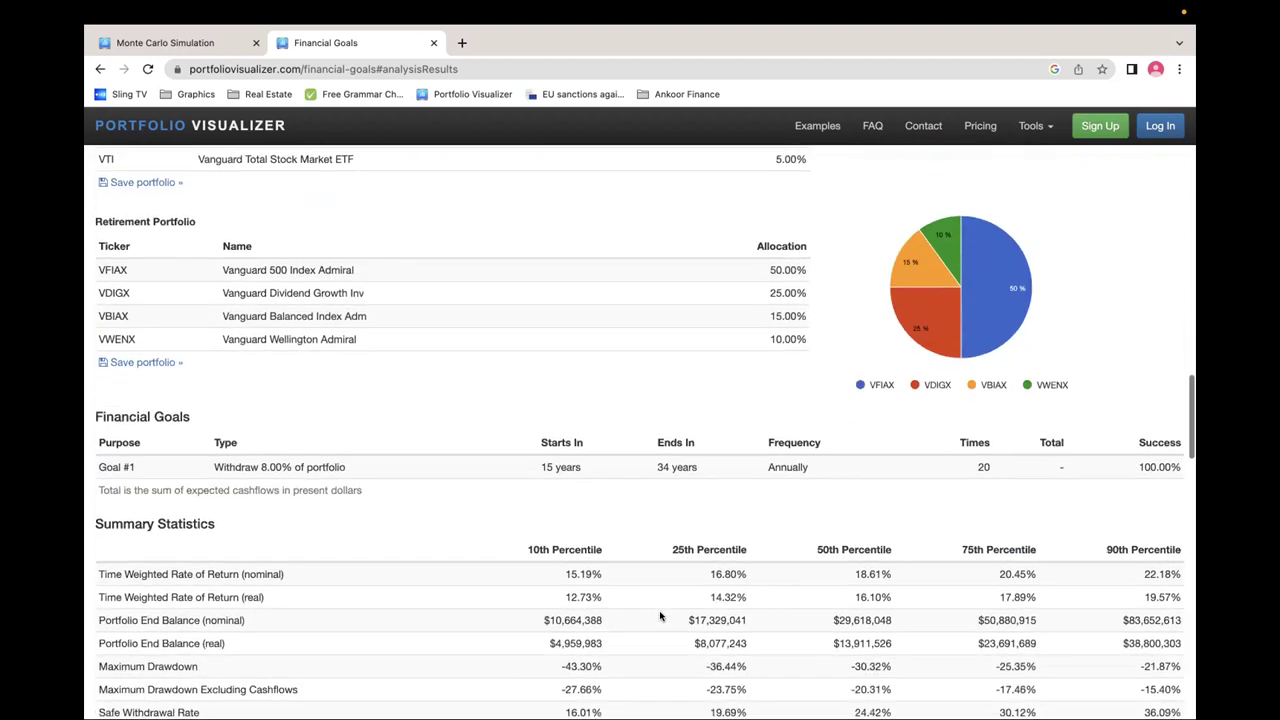
pyautogui.moveTo(831, 554); pyautogui.dragTo(888, 556)
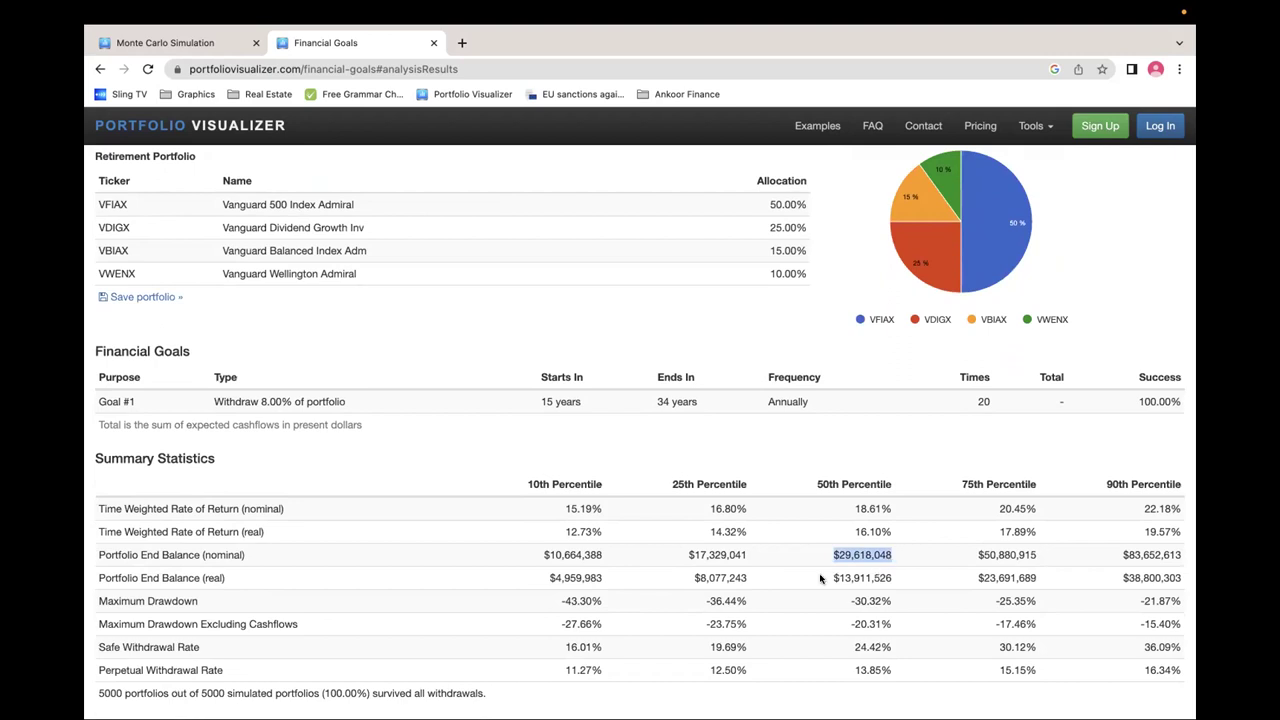
pyautogui.scroll(-1, 820, 578)
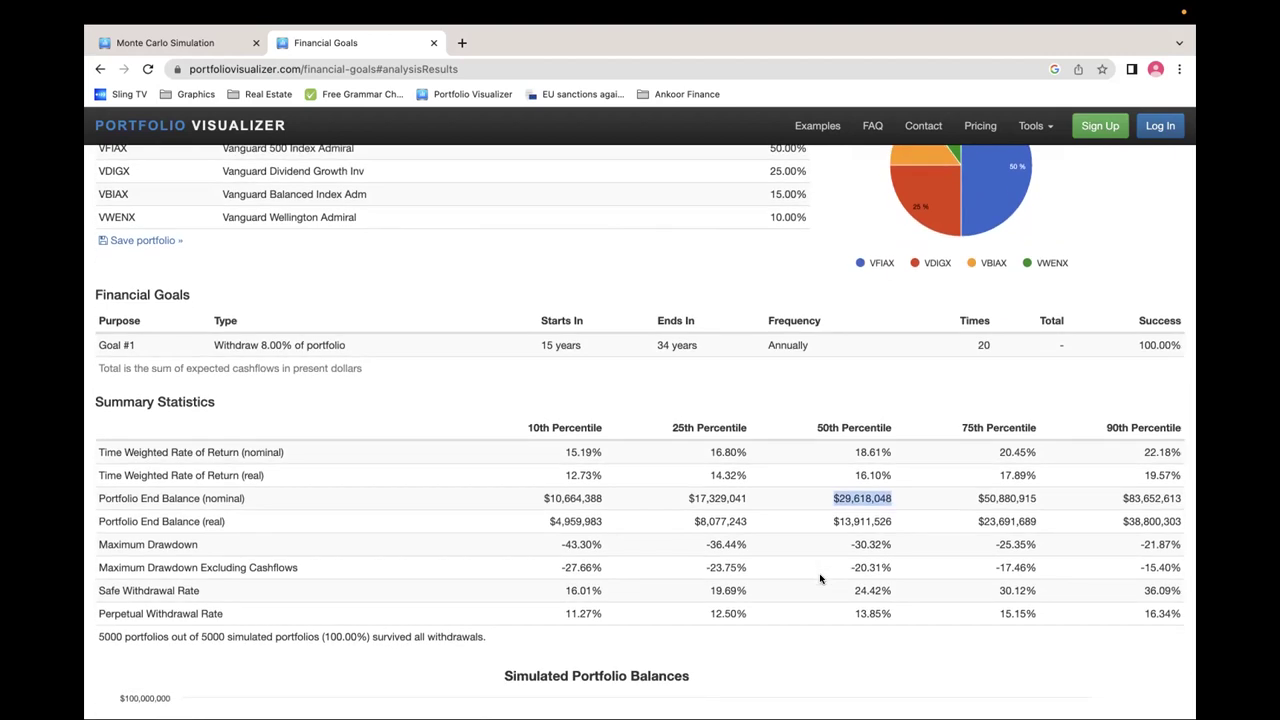
# Examine the 50th percentile nominal end balance and the median nominal annual cashflows from year 16 to year 35
pyautogui.scroll(-1, 820, 578)
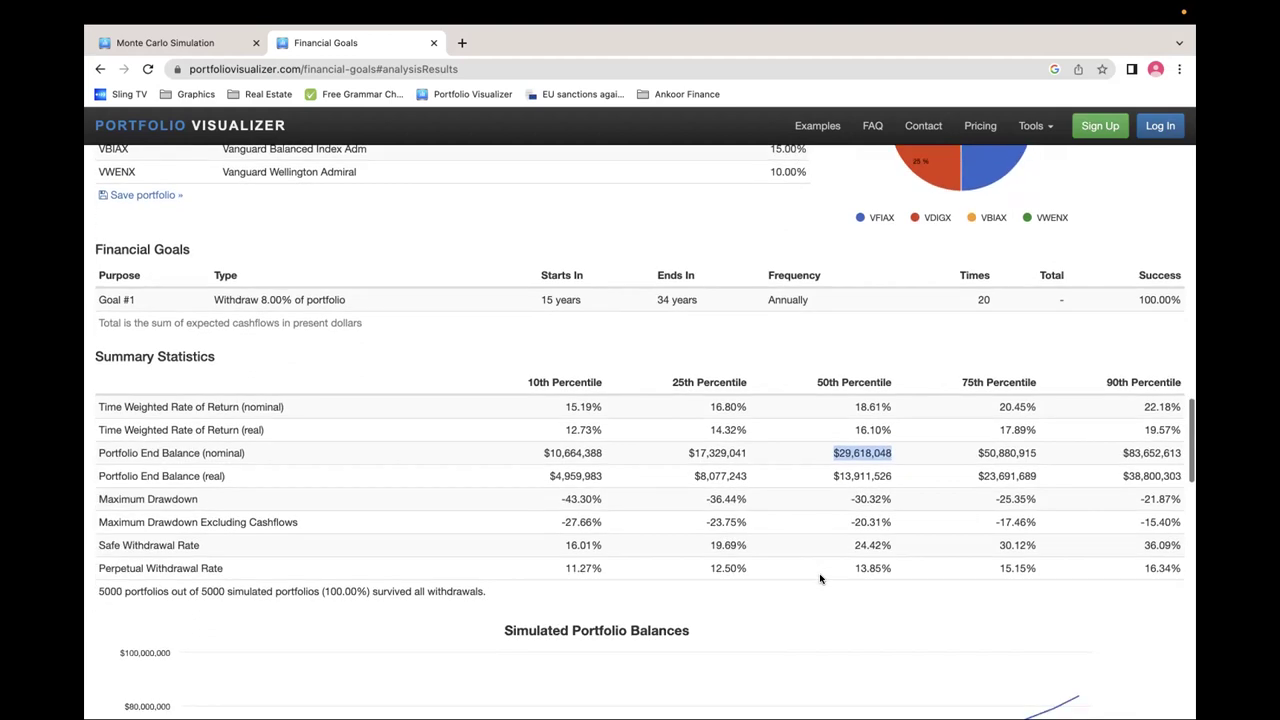
pyautogui.click(854, 450)
pyautogui.moveTo(830, 452); pyautogui.dragTo(896, 453)
pyautogui.scroll(-10, 784, 550)
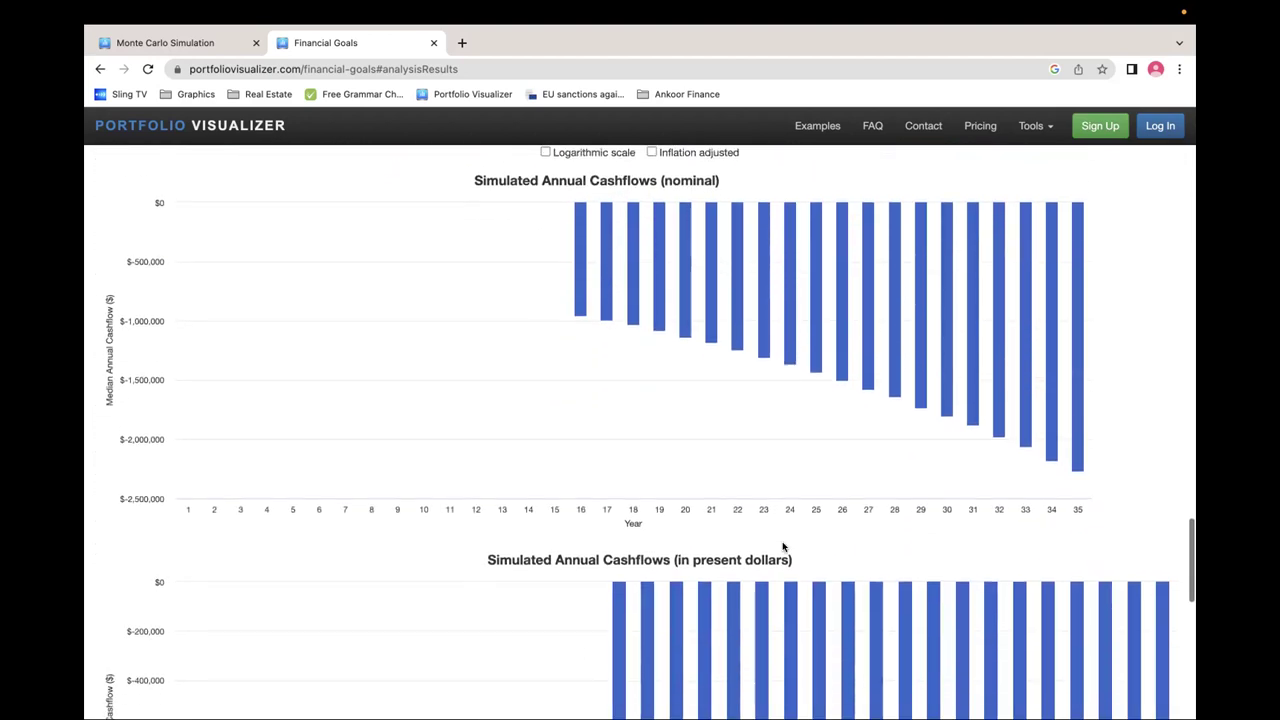
pyautogui.scroll(1, 784, 548)
pyautogui.moveTo(580, 365)
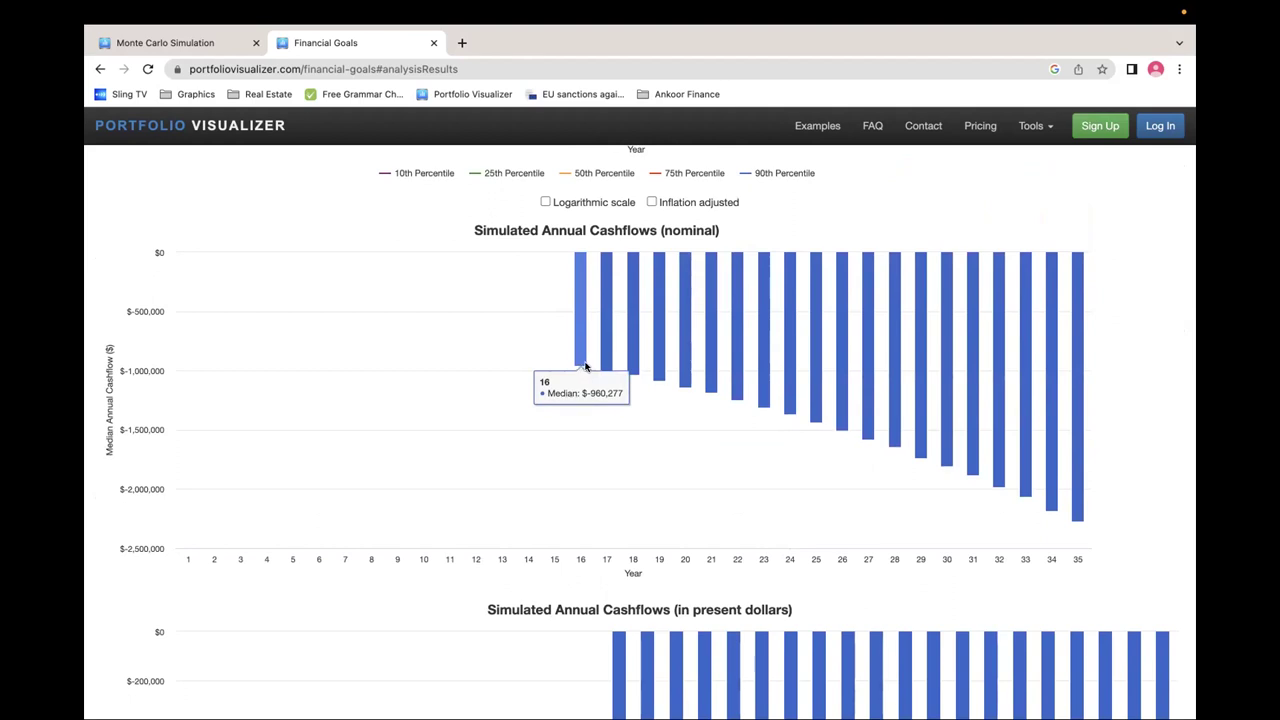
pyautogui.moveTo(1078, 512)
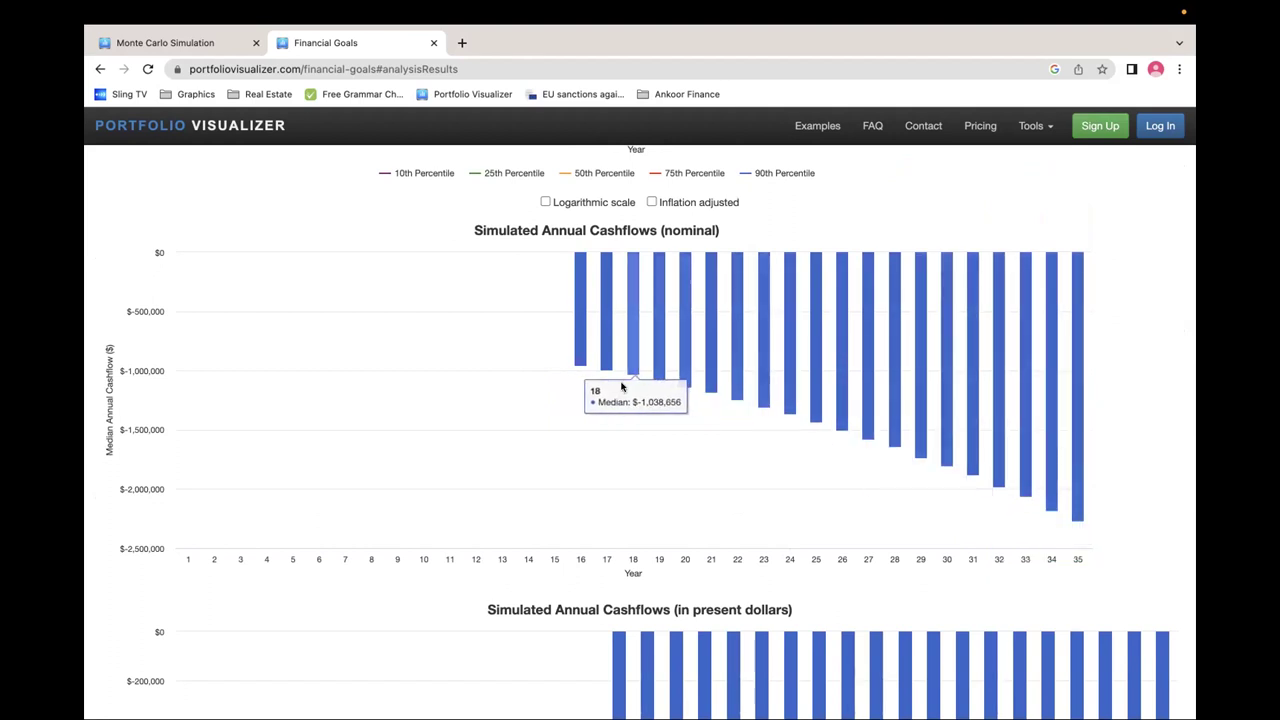
# Examine the simulated portfolio balances and the 50th percentile real end balance in the summary statistics
pyautogui.scroll(5, 480, 371)
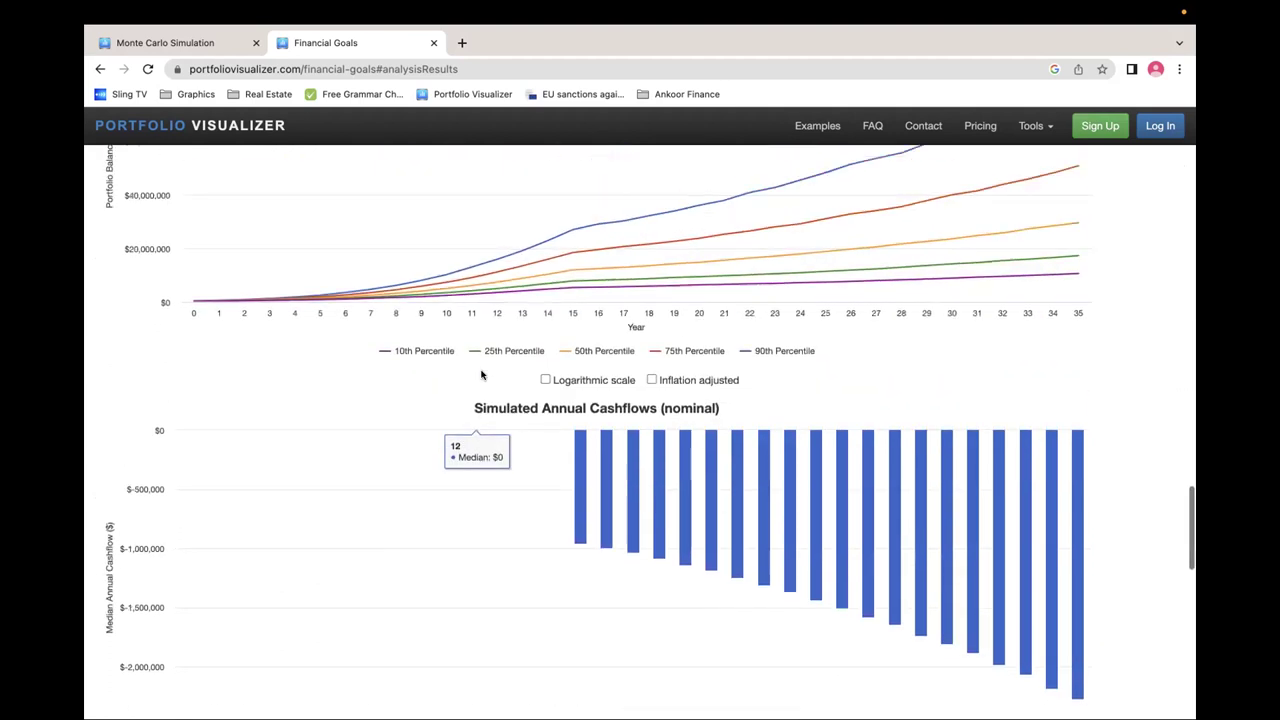
pyautogui.scroll(1, 481, 375)
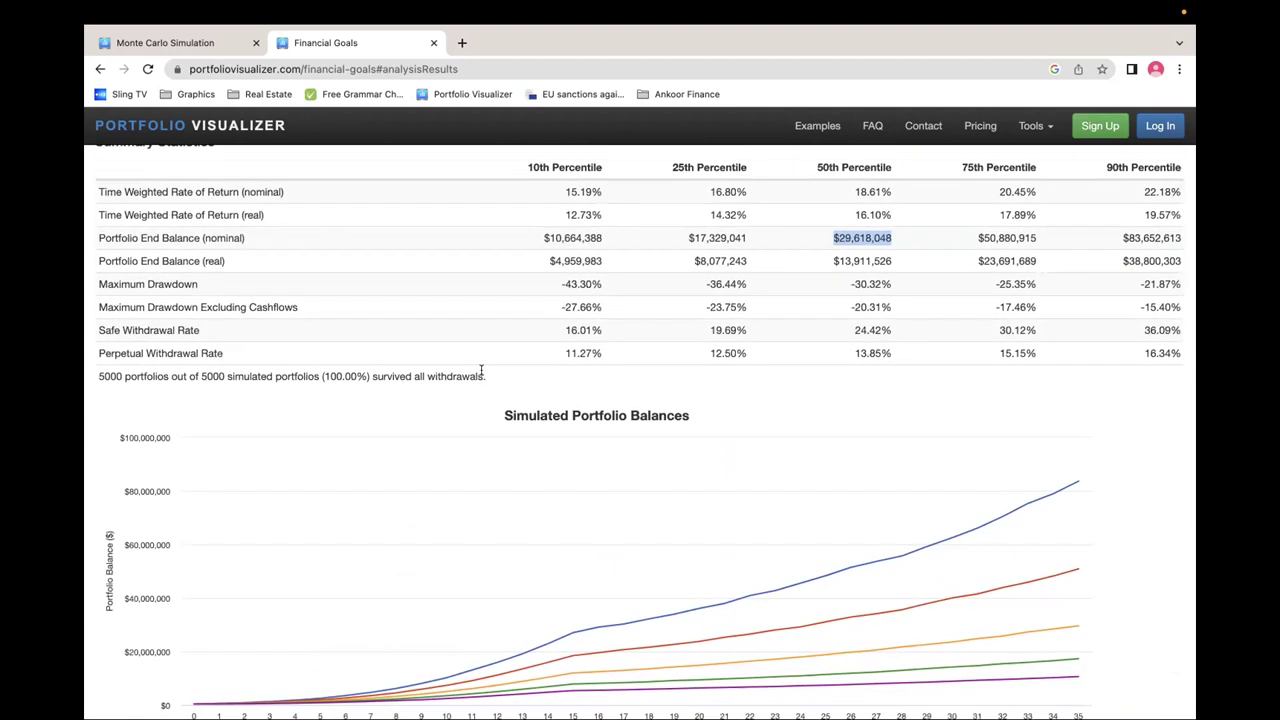
pyautogui.scroll(1, 481, 371)
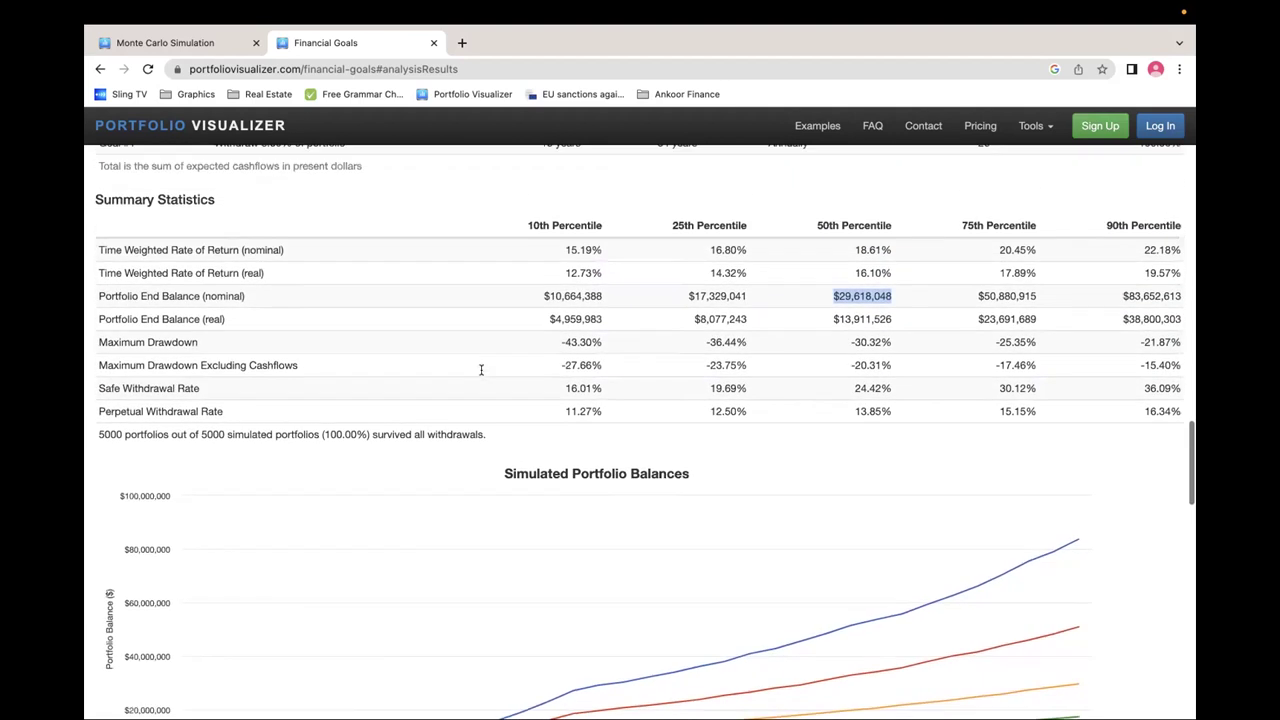
pyautogui.click(834, 340)
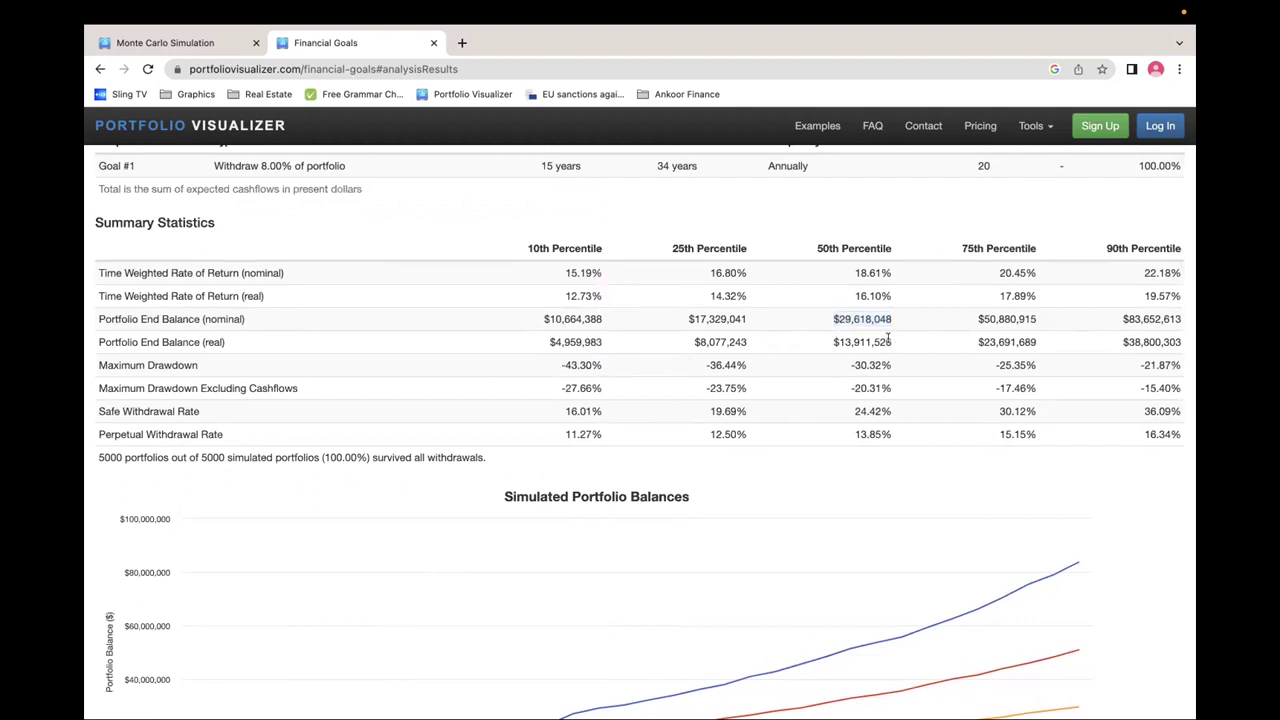
pyautogui.moveTo(887, 340); pyautogui.dragTo(820, 340)
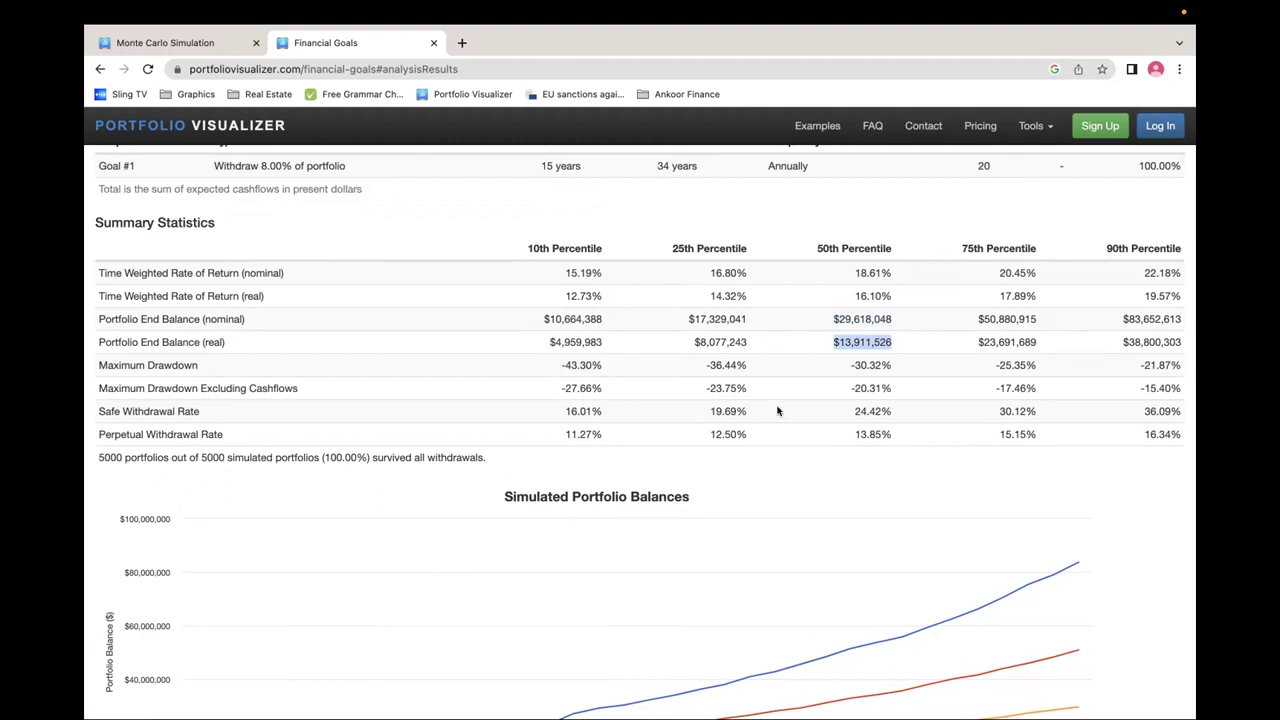
# Return to the simulation settings and select the Initial Amount value for editing
pyautogui.scroll(10, 778, 410)
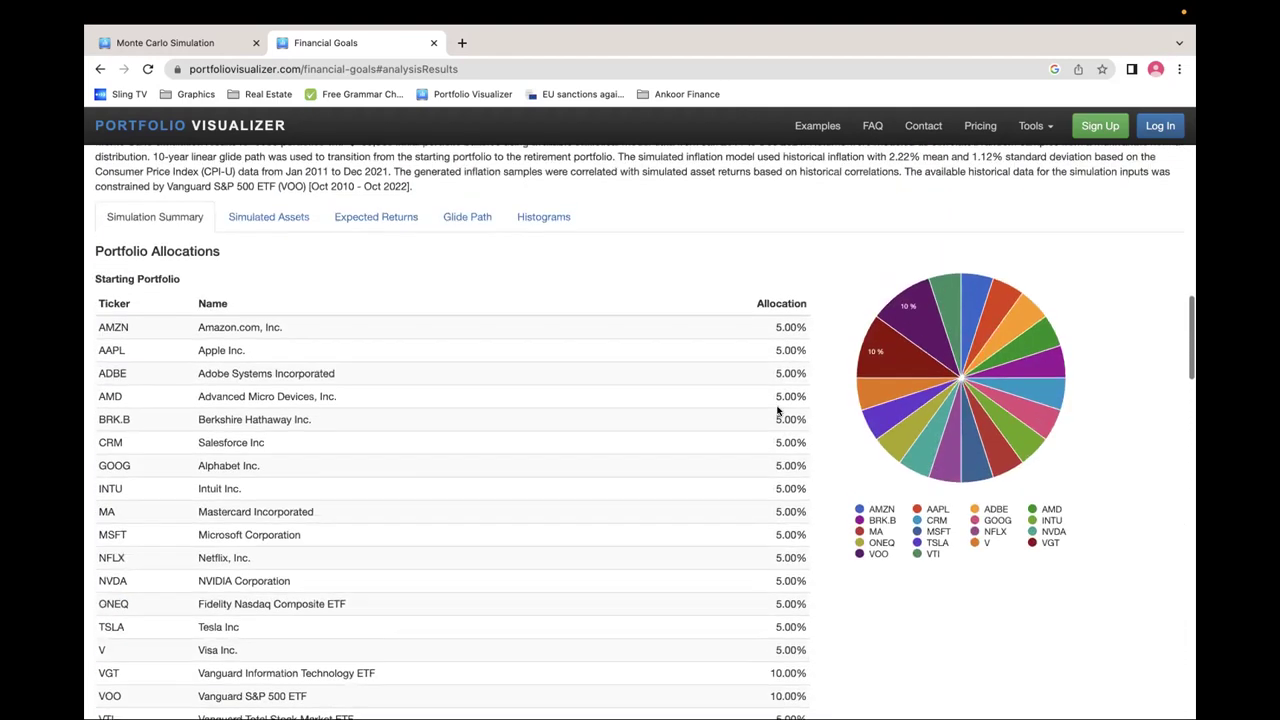
pyautogui.scroll(15, 777, 410)
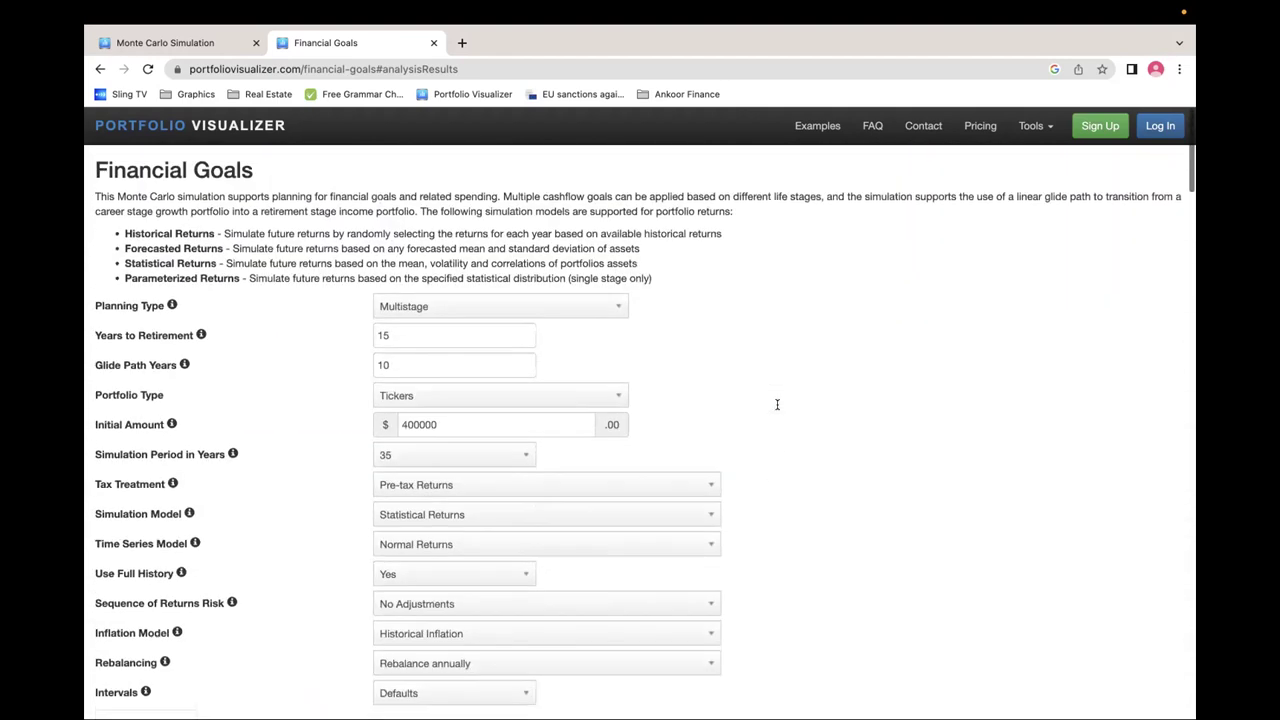
pyautogui.scroll(-2, 777, 404)
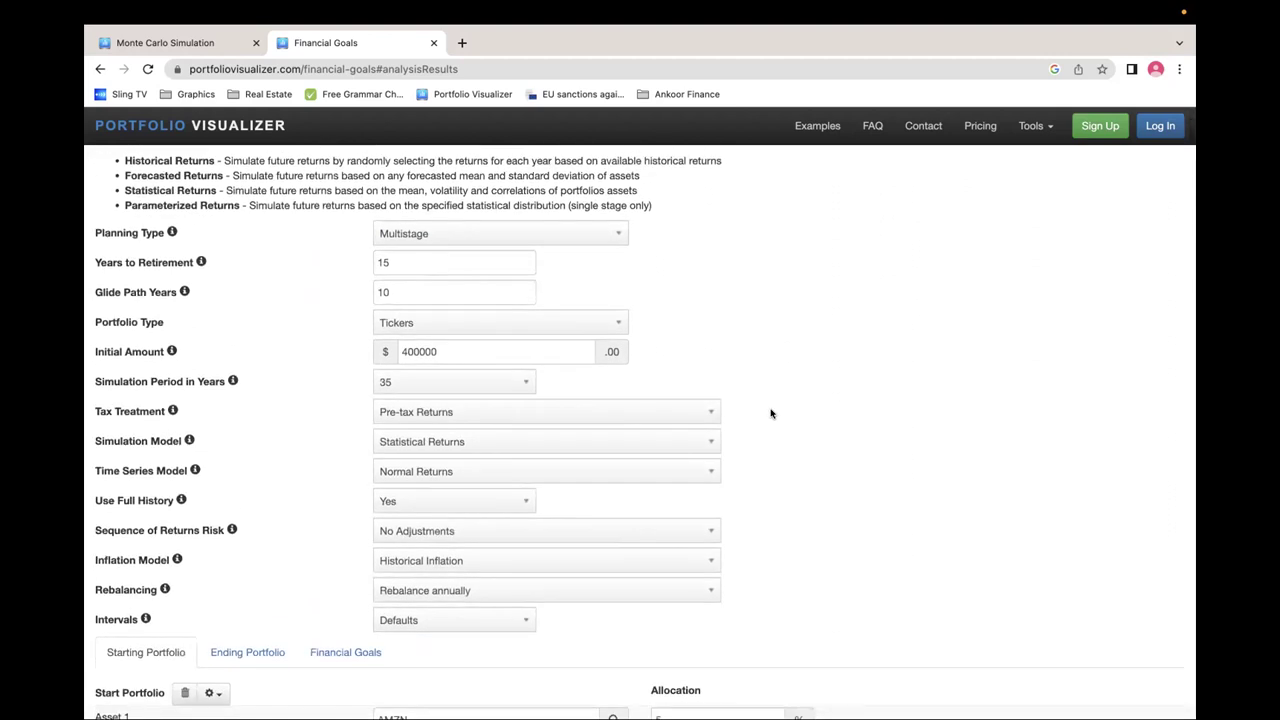
pyautogui.moveTo(462, 346); pyautogui.dragTo(378, 344)
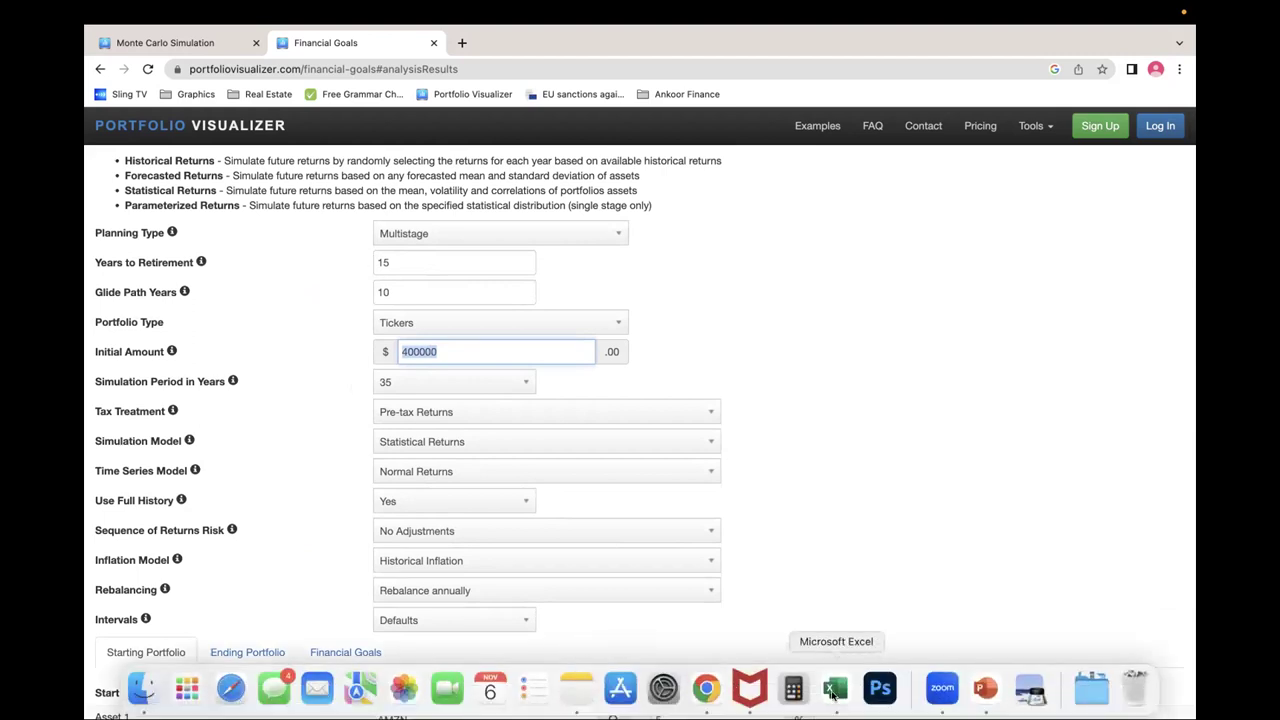
# Switch to Excel and bring up the Retirement Income Forecaster Based on Current Investments workbook, taking the TMC Top Stocks workbook out of full screen
pyautogui.click(830, 694)
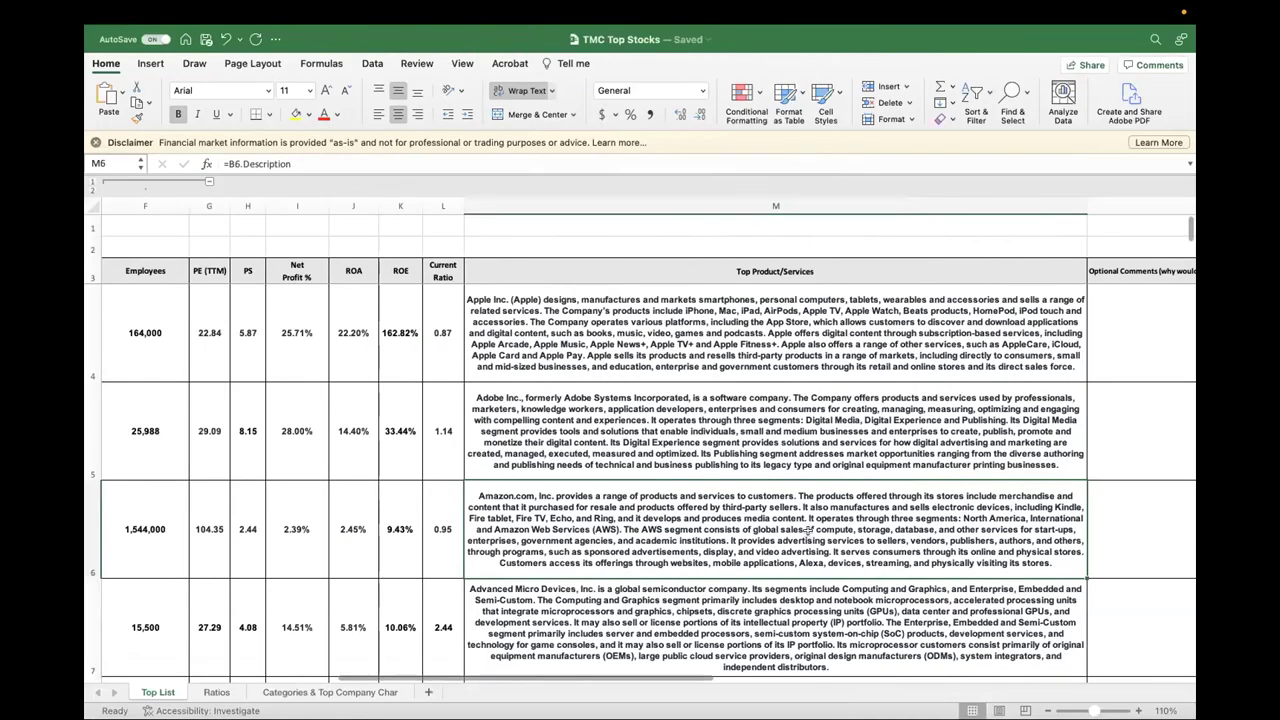
pyautogui.moveTo(117, 45)
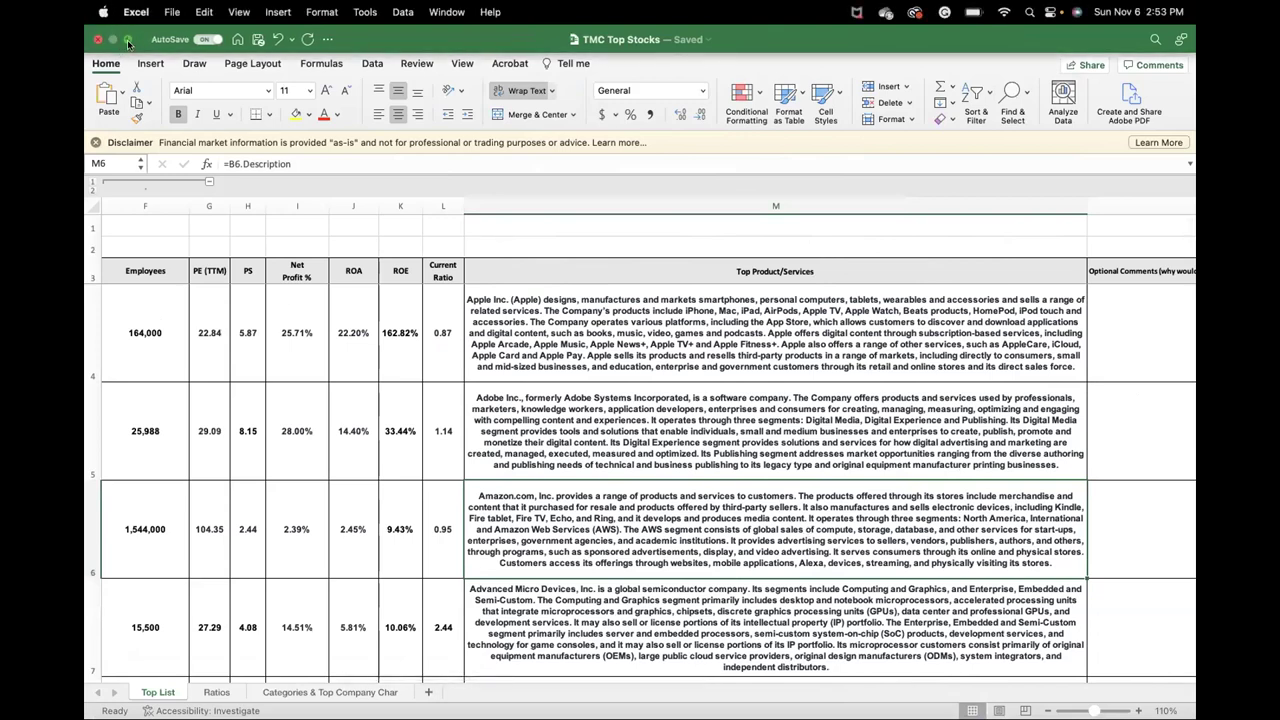
pyautogui.click(126, 43)
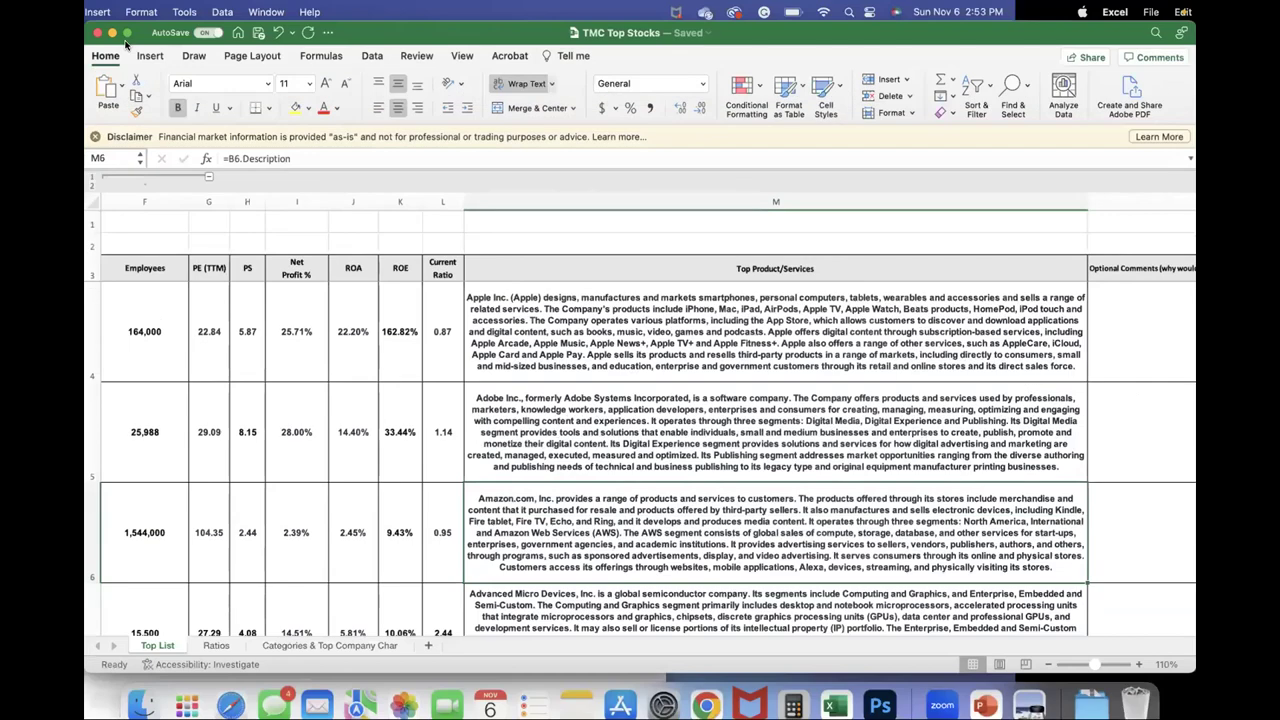
pyautogui.click(830, 697)
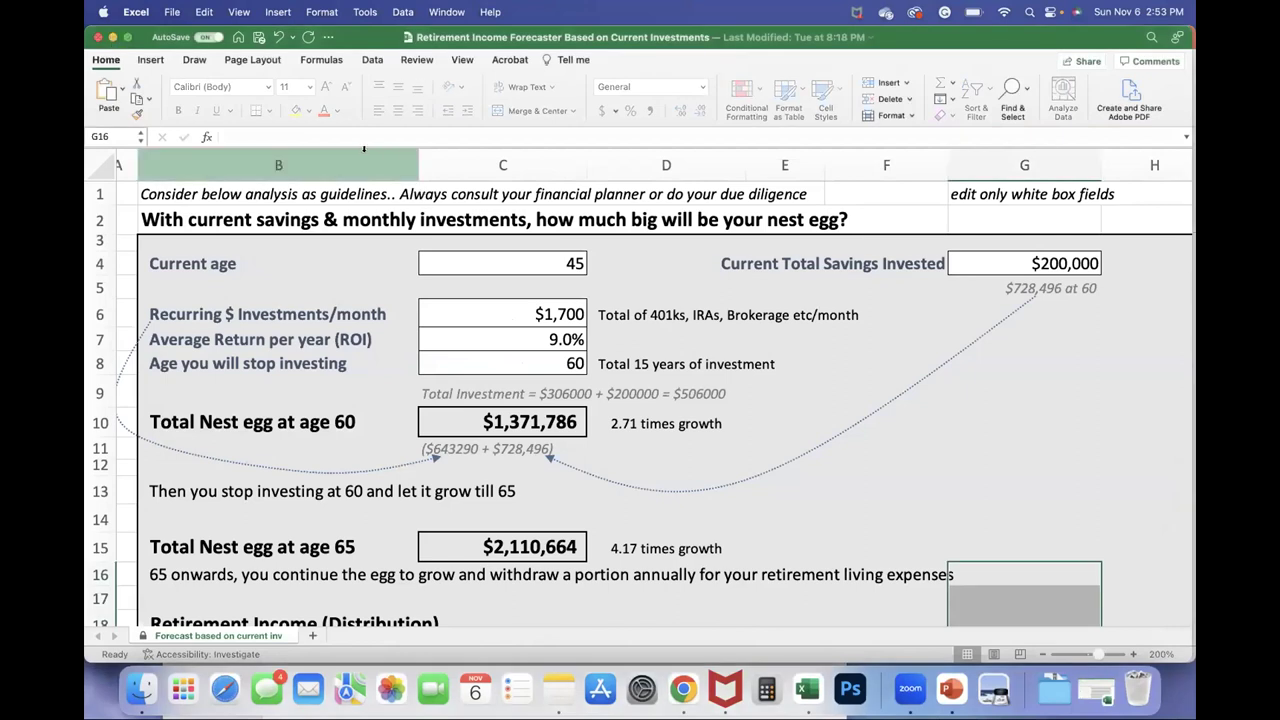
pyautogui.click(937, 470)
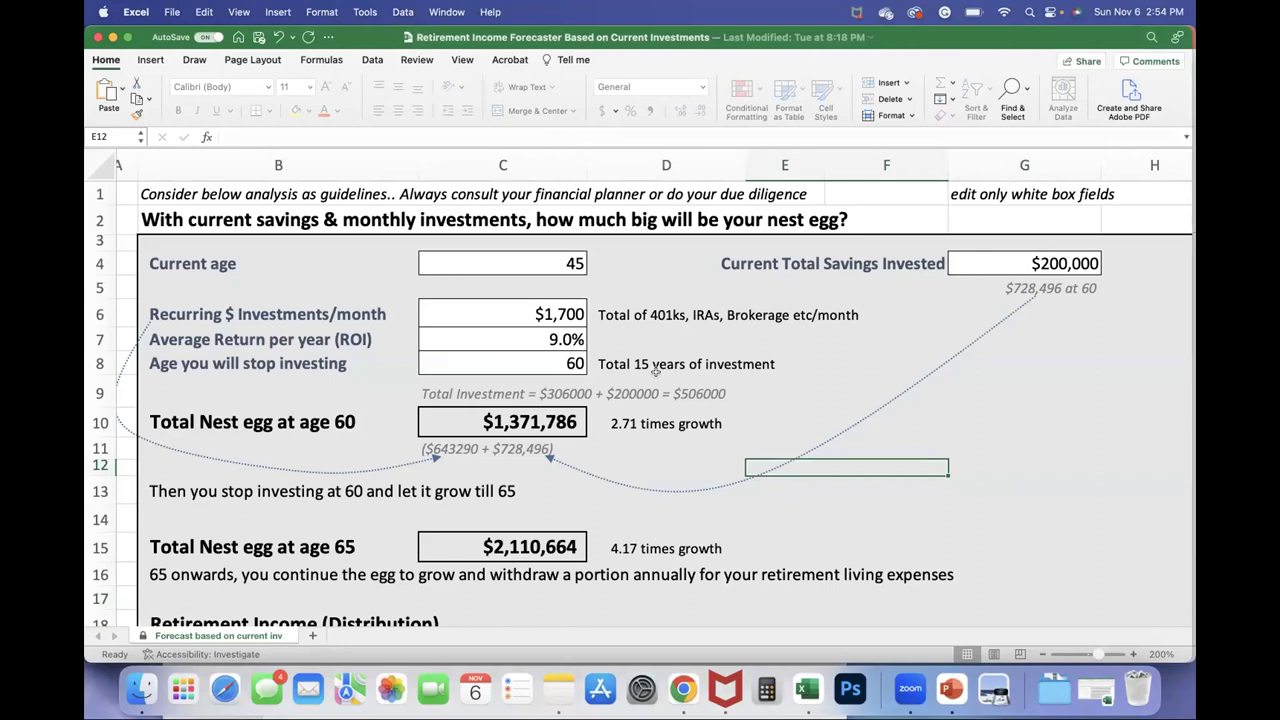
# Try a current age of 25, set the current total savings invested to $0, and change the current age to 22
pyautogui.click(554, 264)
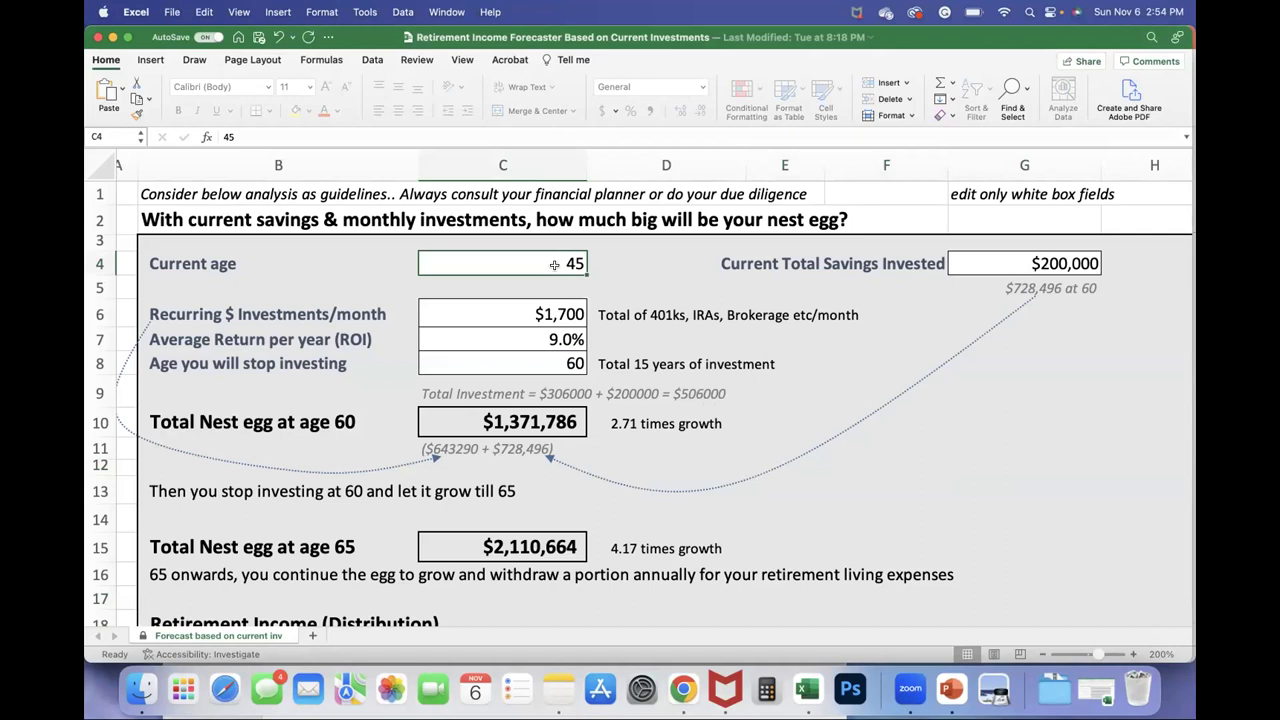
pyautogui.write('25')
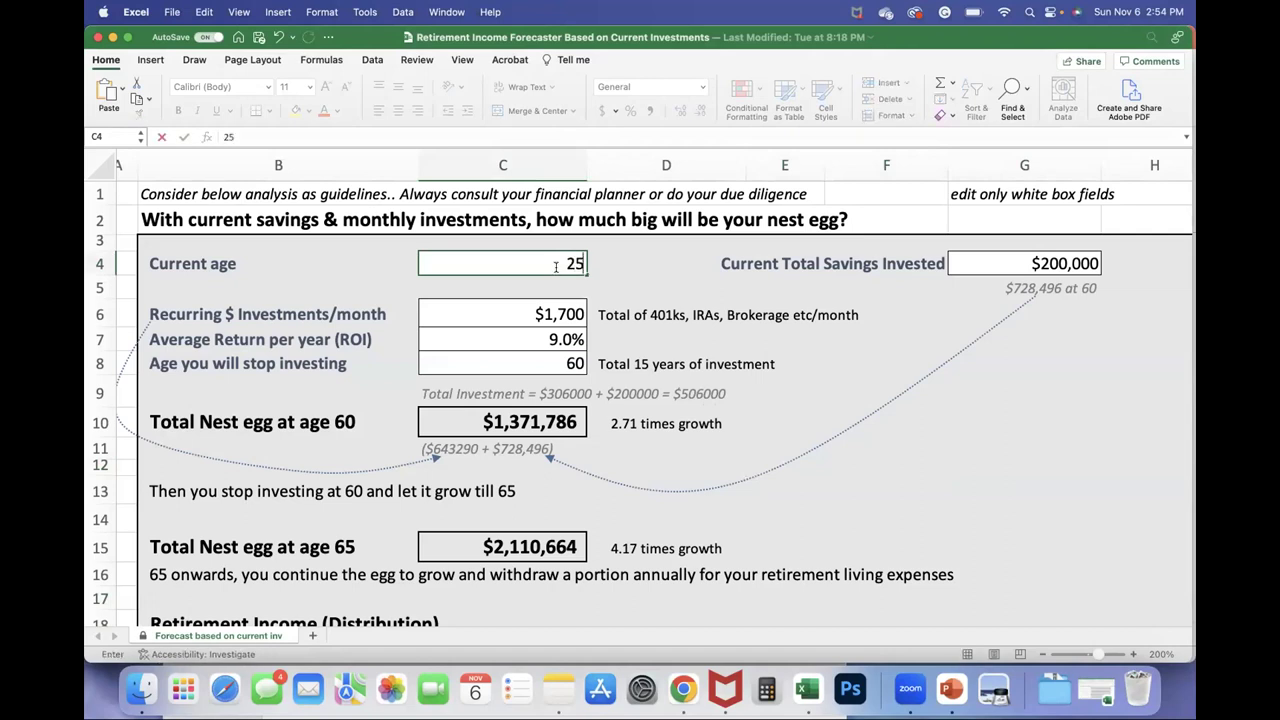
pyautogui.click(1075, 262)
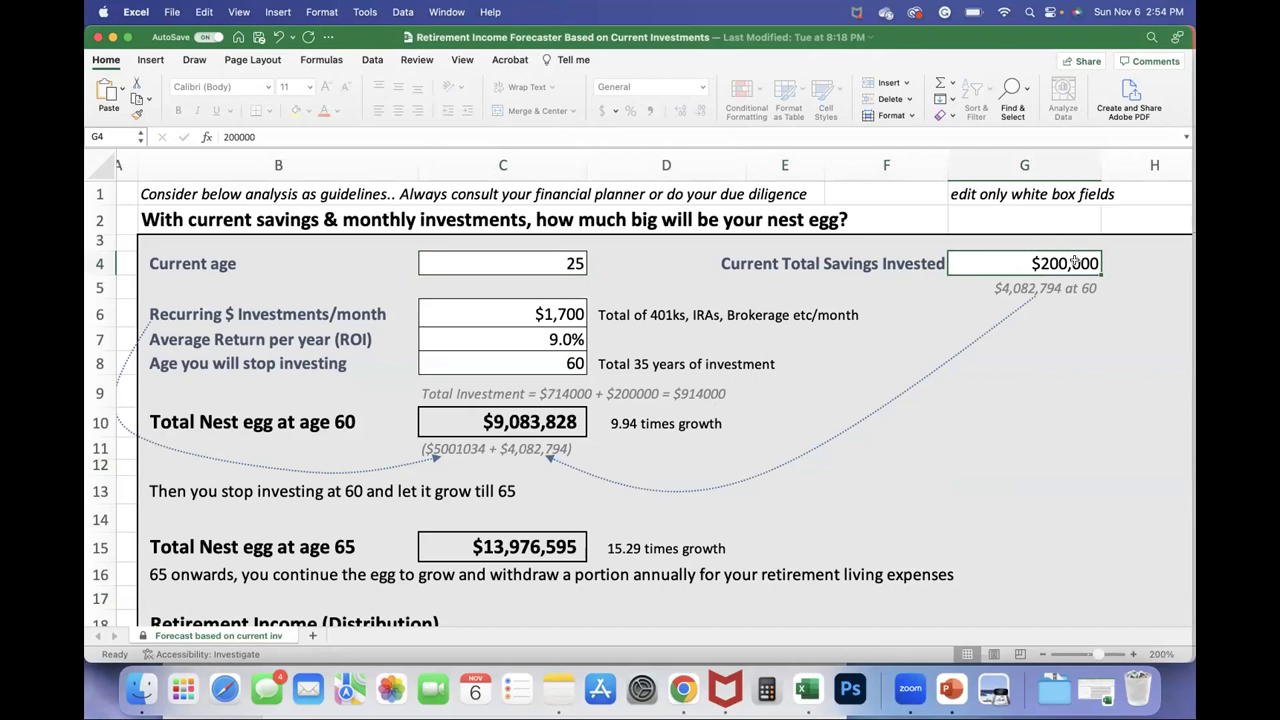
pyautogui.write('0')
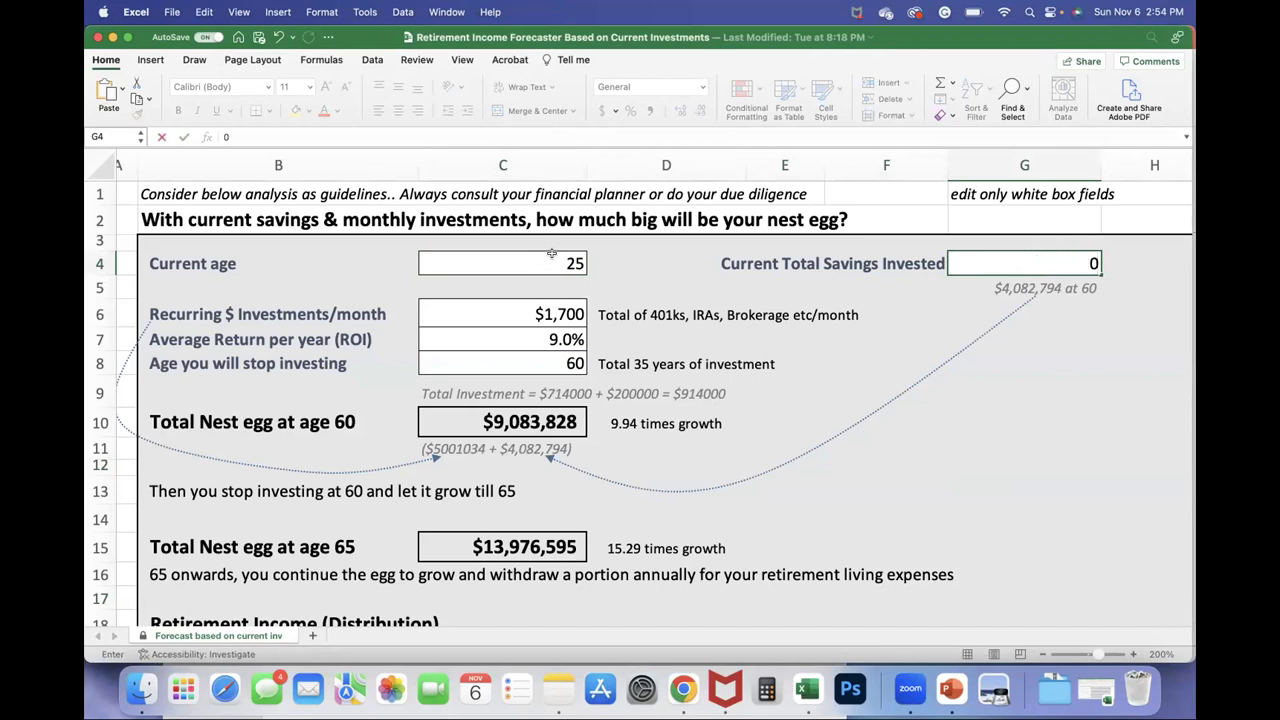
pyautogui.click(550, 258)
pyautogui.write('22')
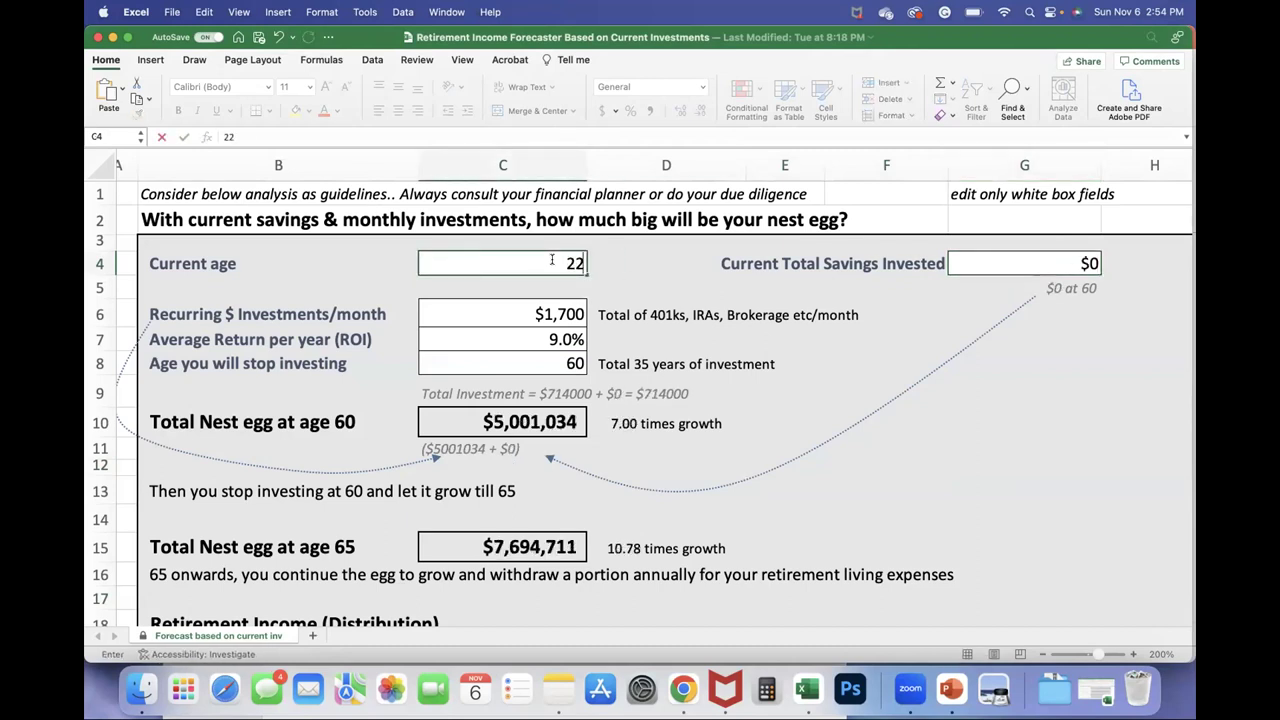
# Set the age to stop investing to 45 and check the total nest egg at that age
pyautogui.click(504, 317)
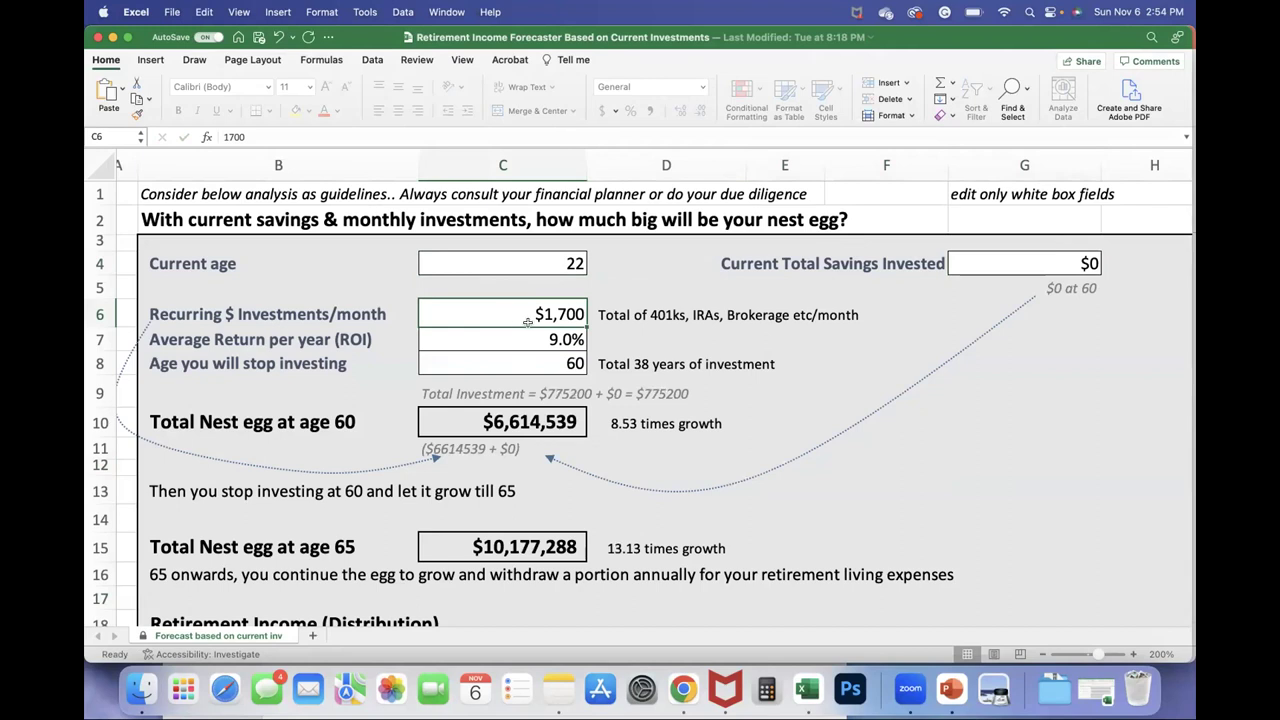
pyautogui.click(554, 361)
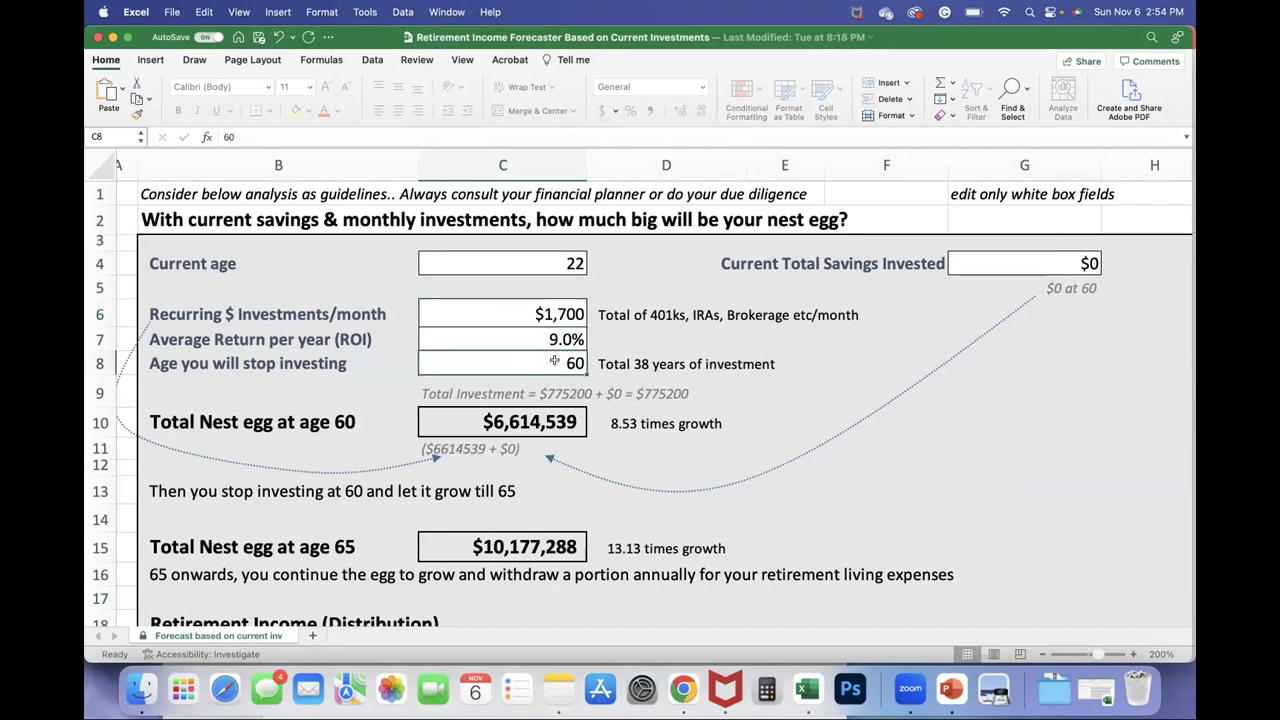
pyautogui.write('45')
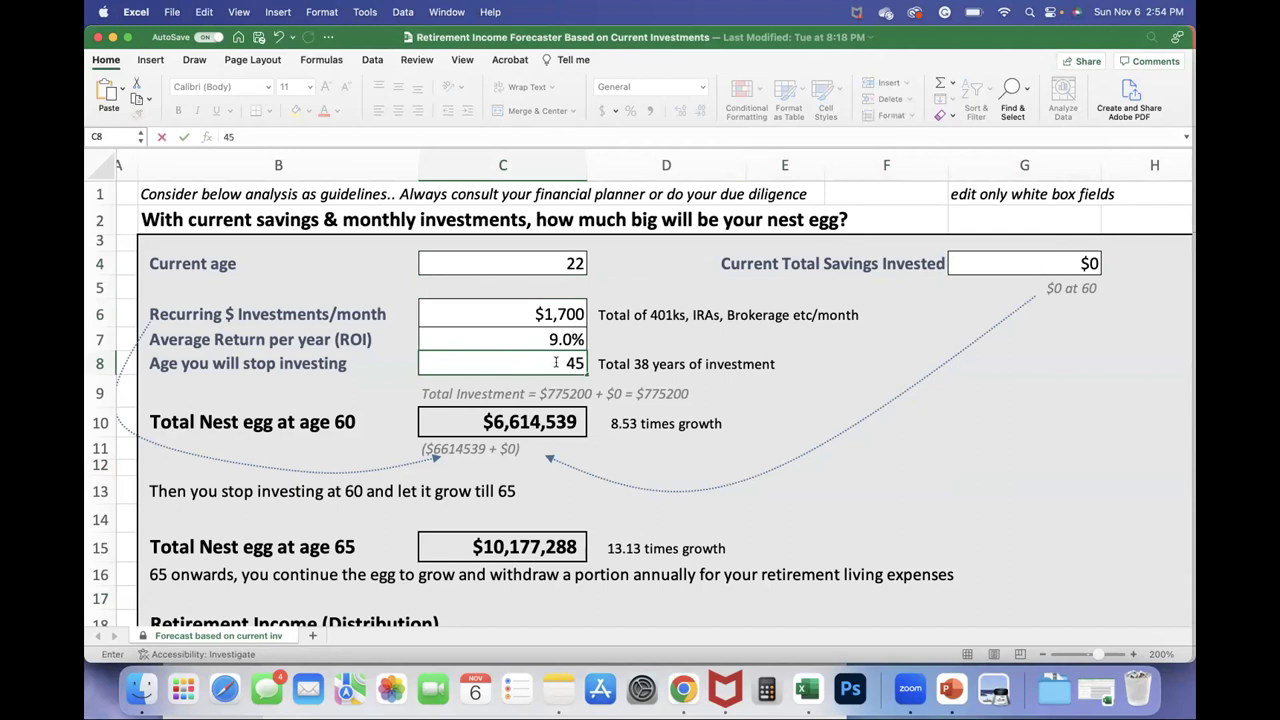
pyautogui.press('Return')
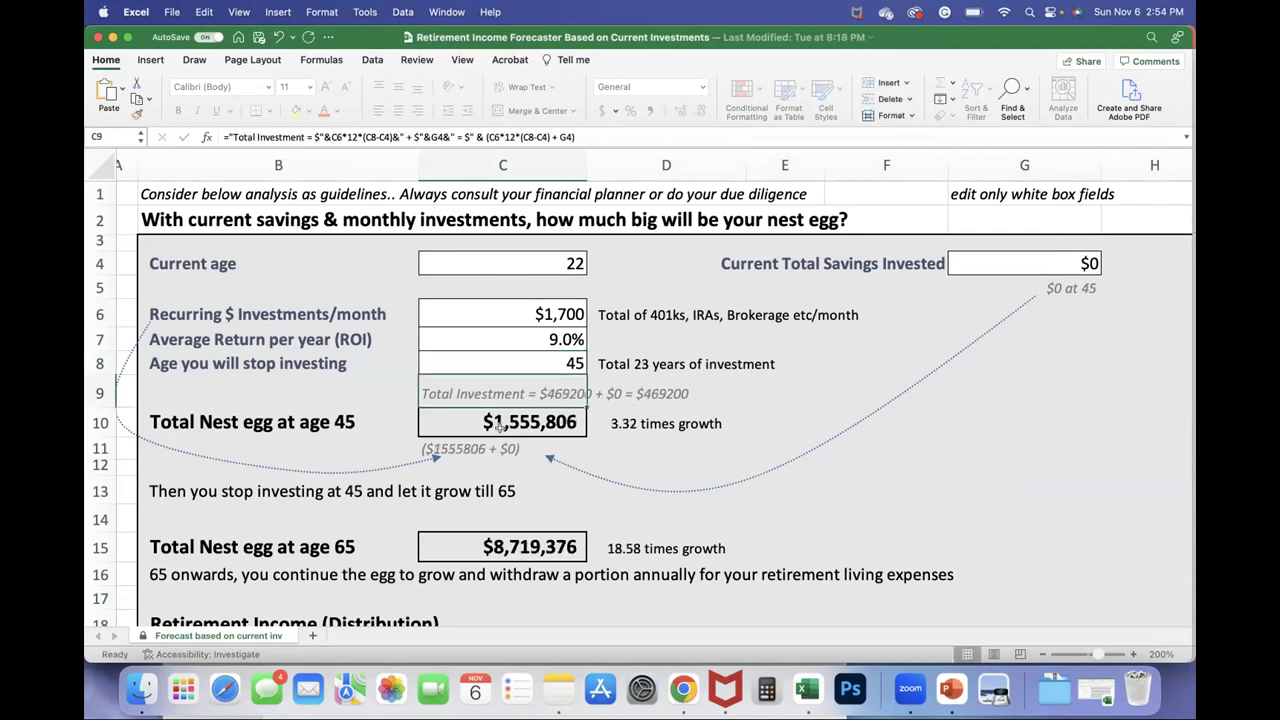
pyautogui.click(500, 425)
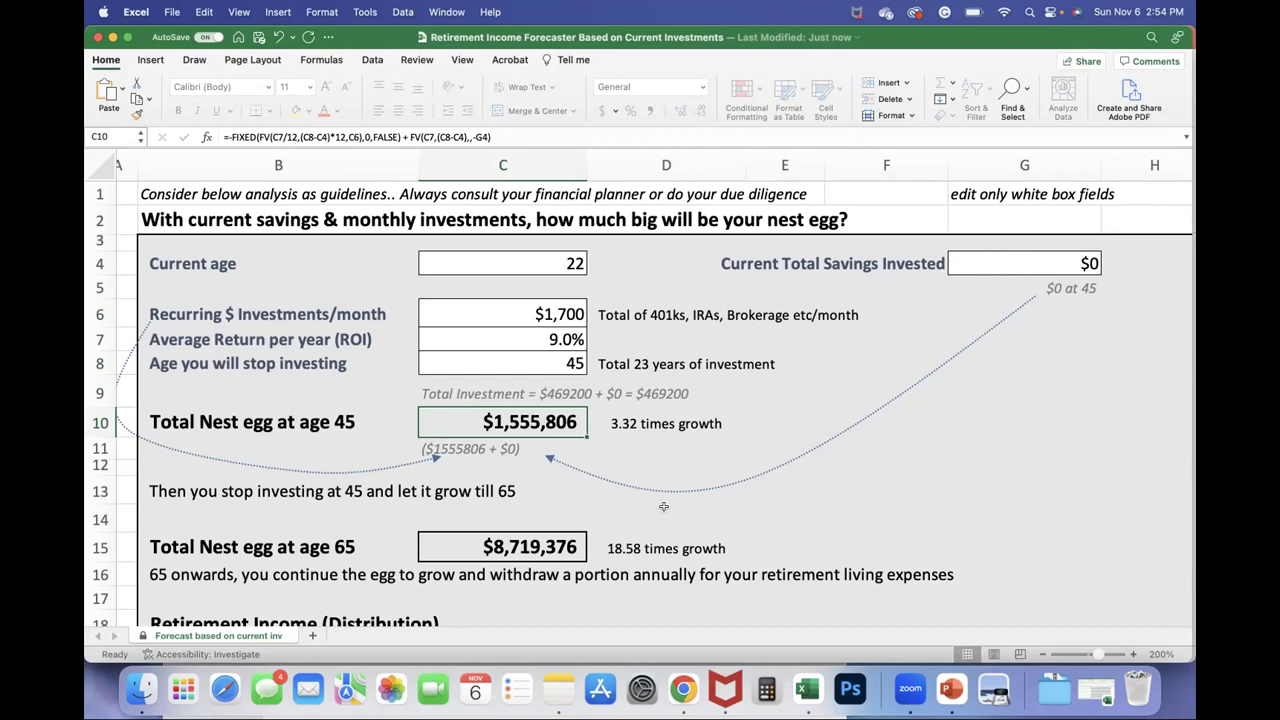
# Switch back to the Financial Goals simulation in Chrome and set the initial amount to $1500000
pyautogui.click(683, 689)
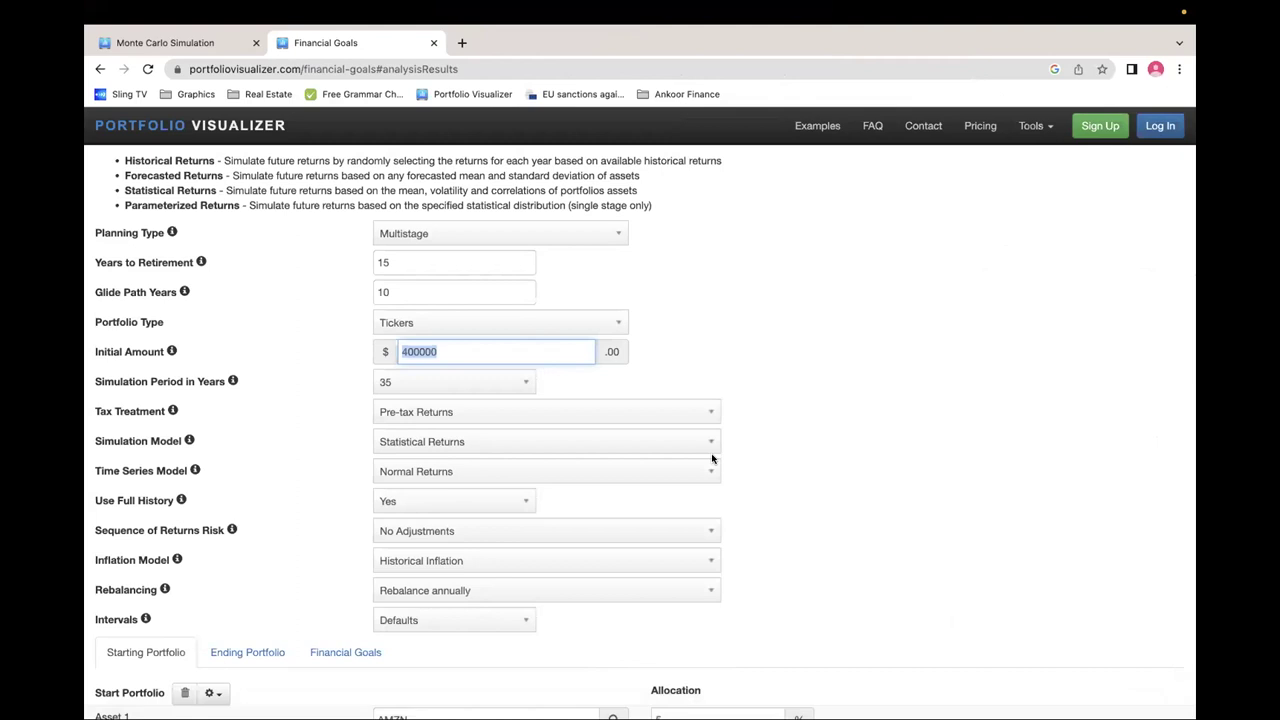
pyautogui.scroll(2, 712, 458)
pyautogui.write('15')
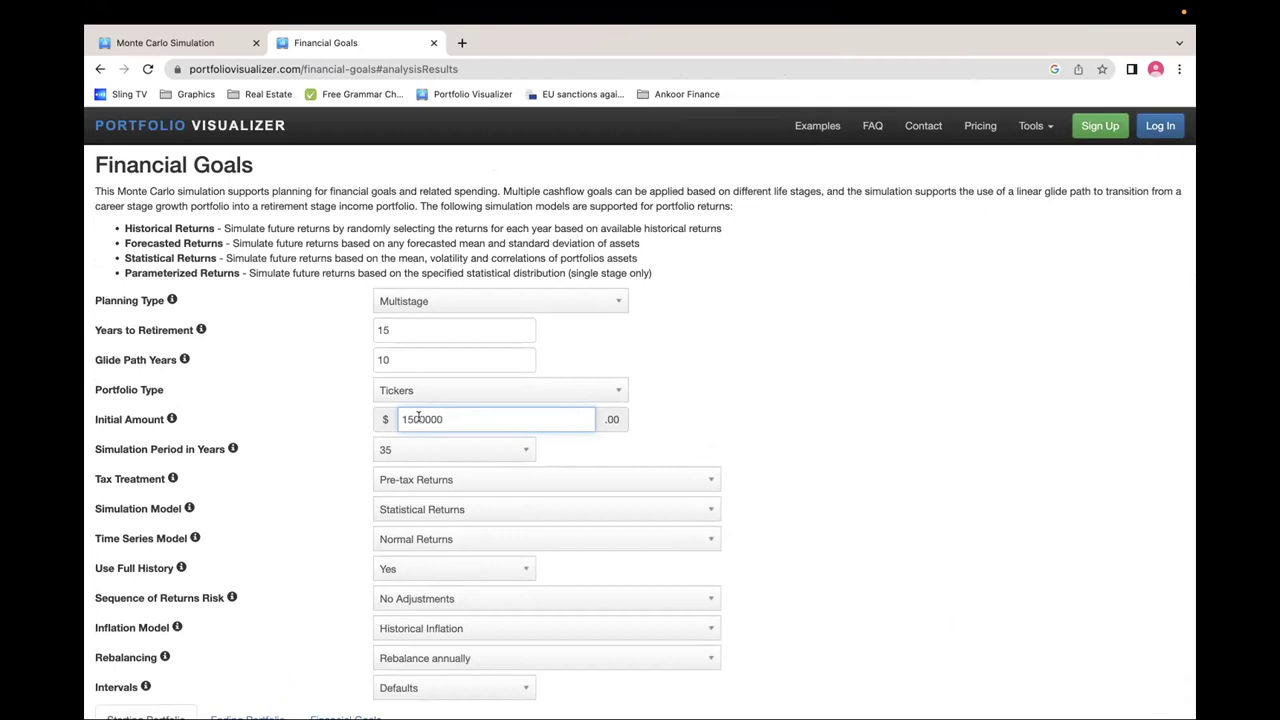
pyautogui.moveTo(442, 419); pyautogui.dragTo(422, 419)
pyautogui.click(837, 376)
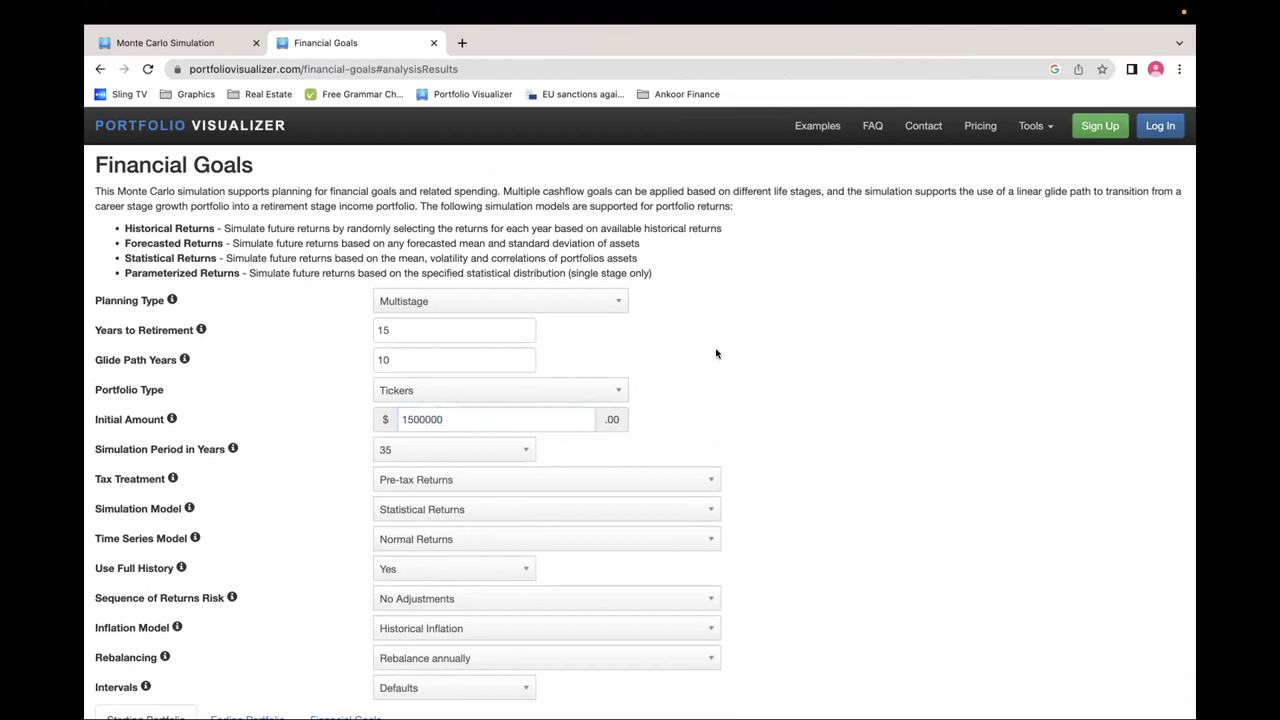
# Keep the portfolio type as Tickers and import ETF-Conservative.csv from the PV folder as the starting portfolio
pyautogui.scroll(-1, 710, 351)
pyautogui.click(595, 374)
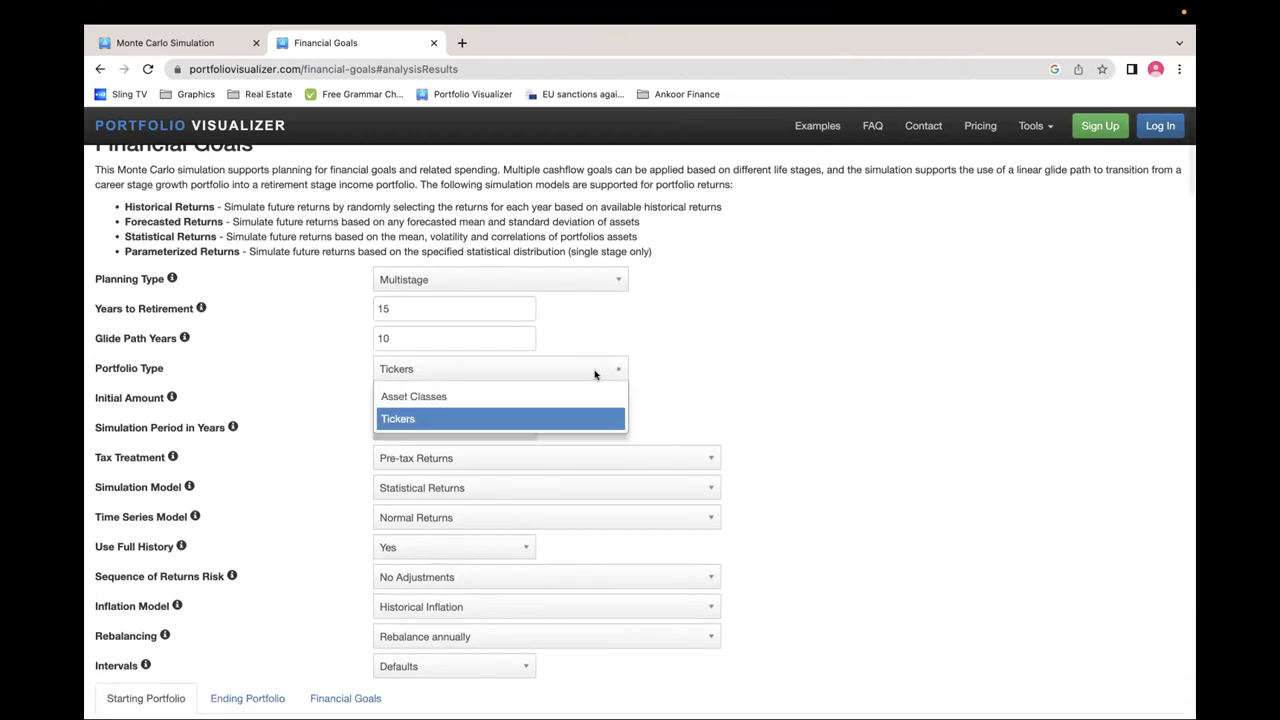
pyautogui.click(545, 426)
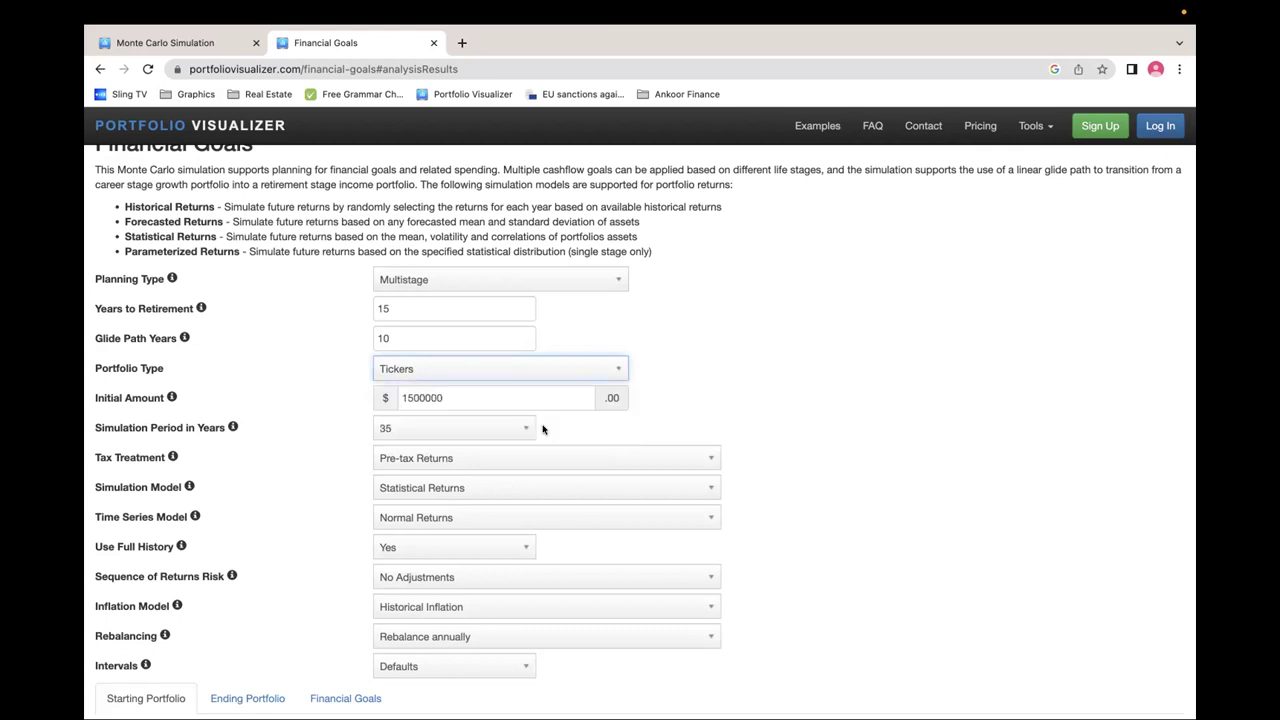
pyautogui.scroll(-10, 812, 482)
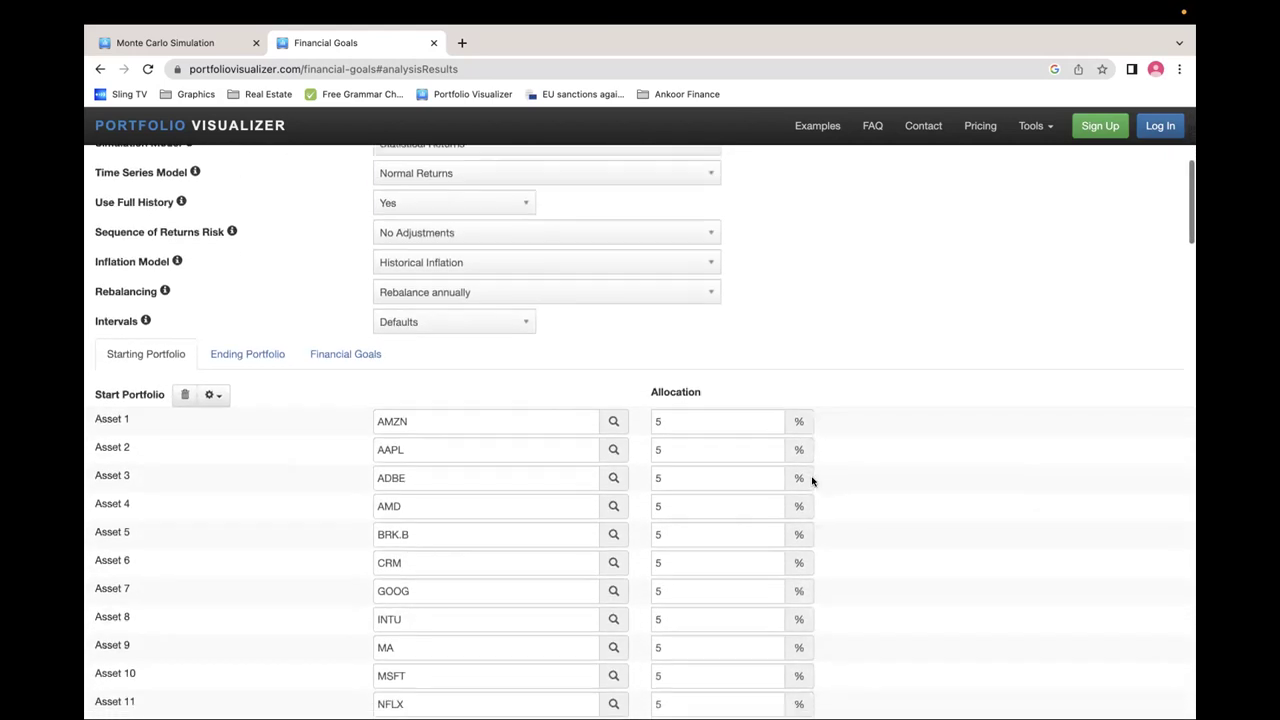
pyautogui.scroll(-3, 812, 482)
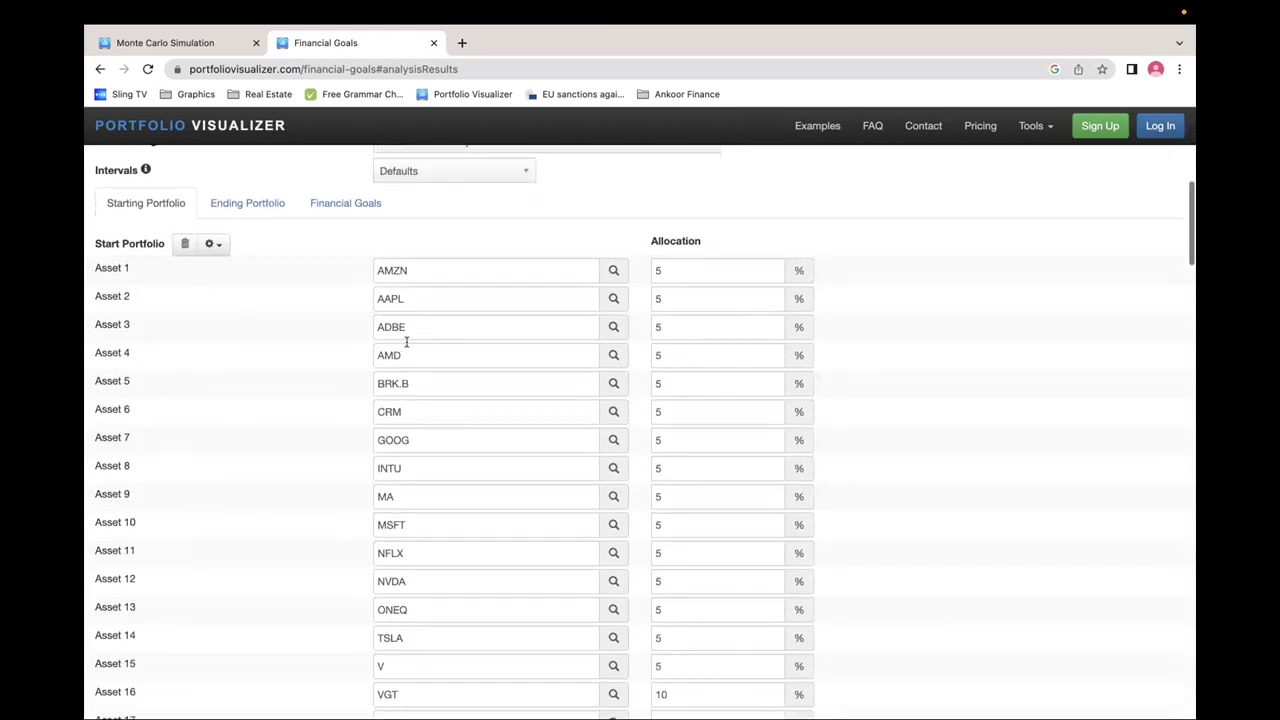
pyautogui.click(214, 245)
pyautogui.click(273, 374)
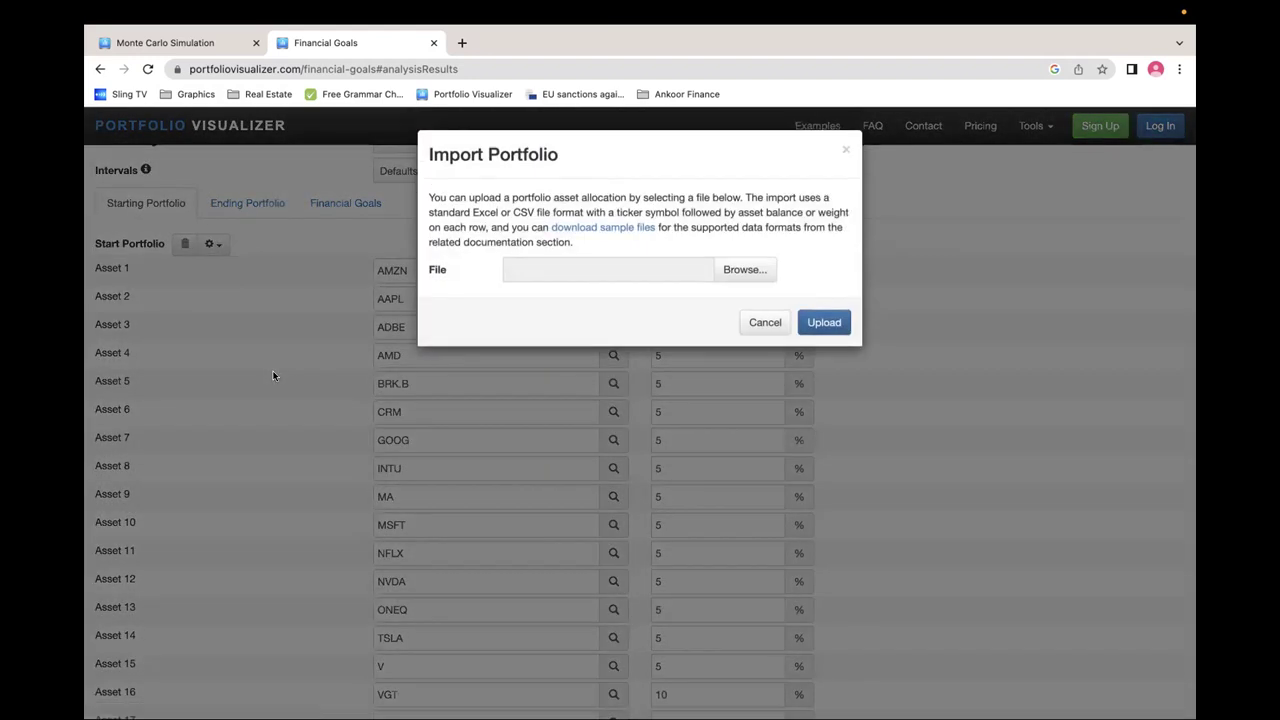
pyautogui.click(751, 274)
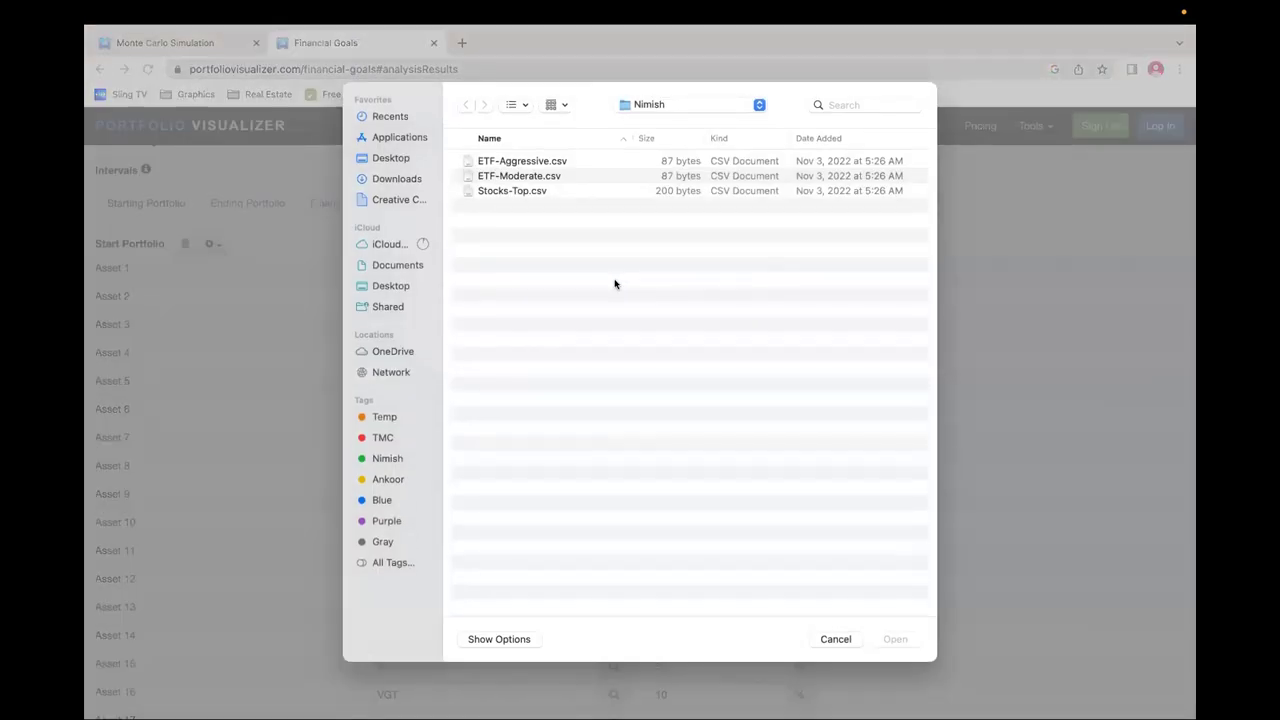
pyautogui.click(660, 106)
pyautogui.click(660, 122)
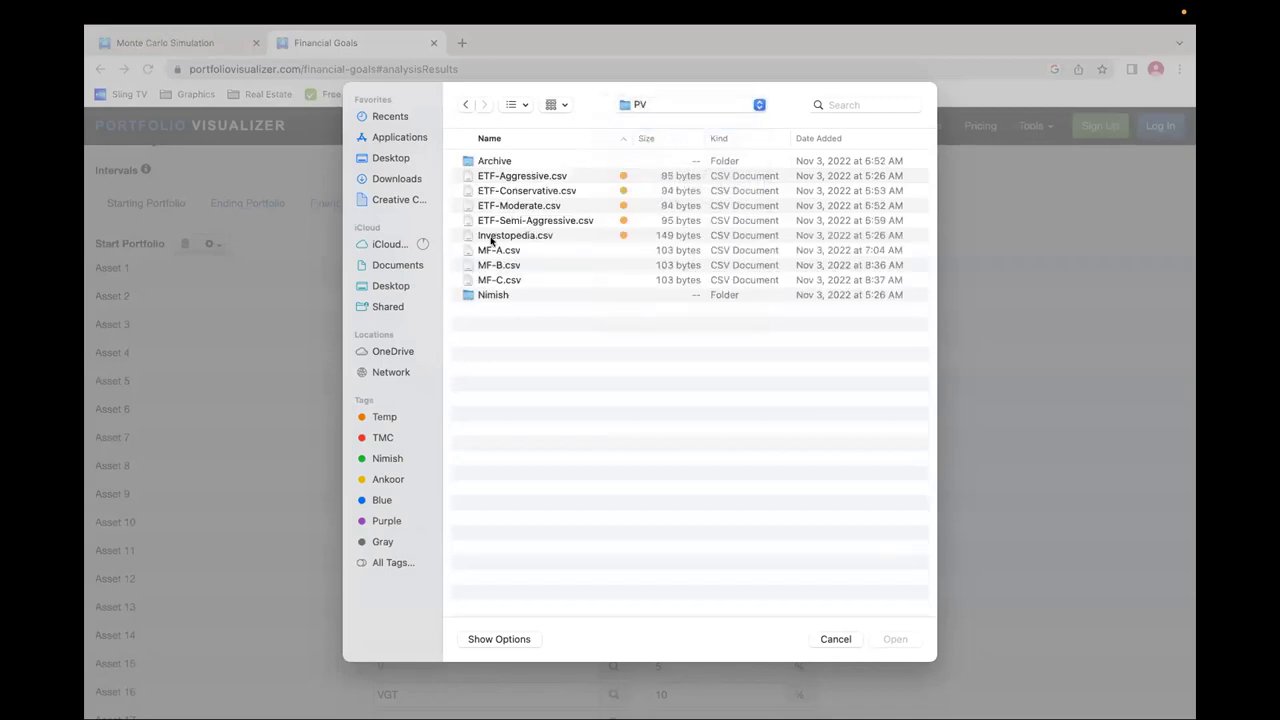
pyautogui.doubleClick(537, 191)
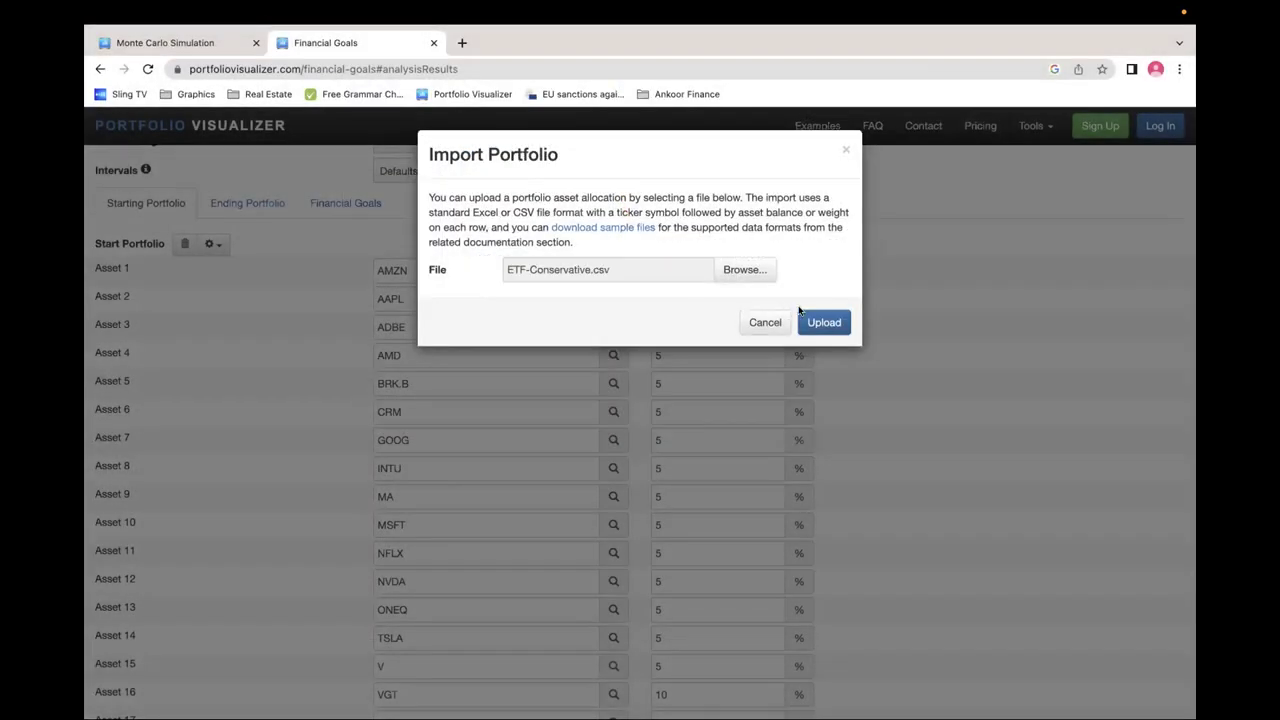
pyautogui.click(806, 320)
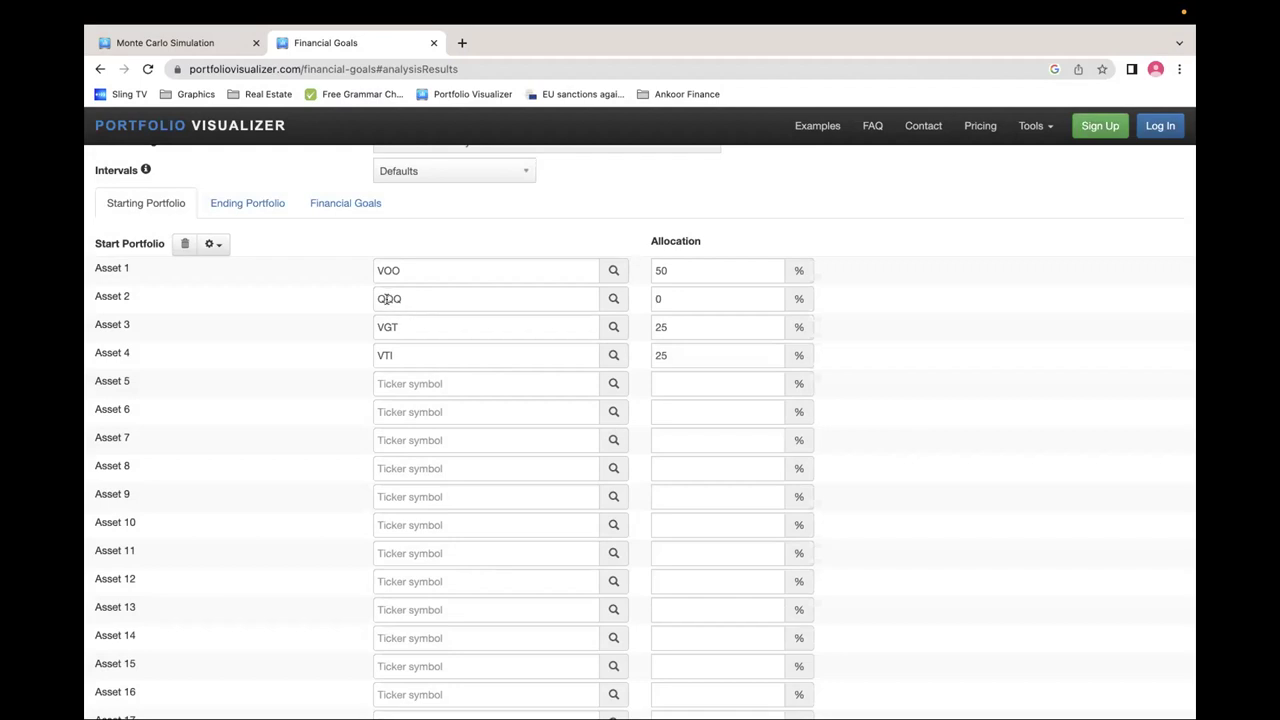
# Check the allocations of the starting and ending portfolios and run the simulation
pyautogui.scroll(-5, 345, 383)
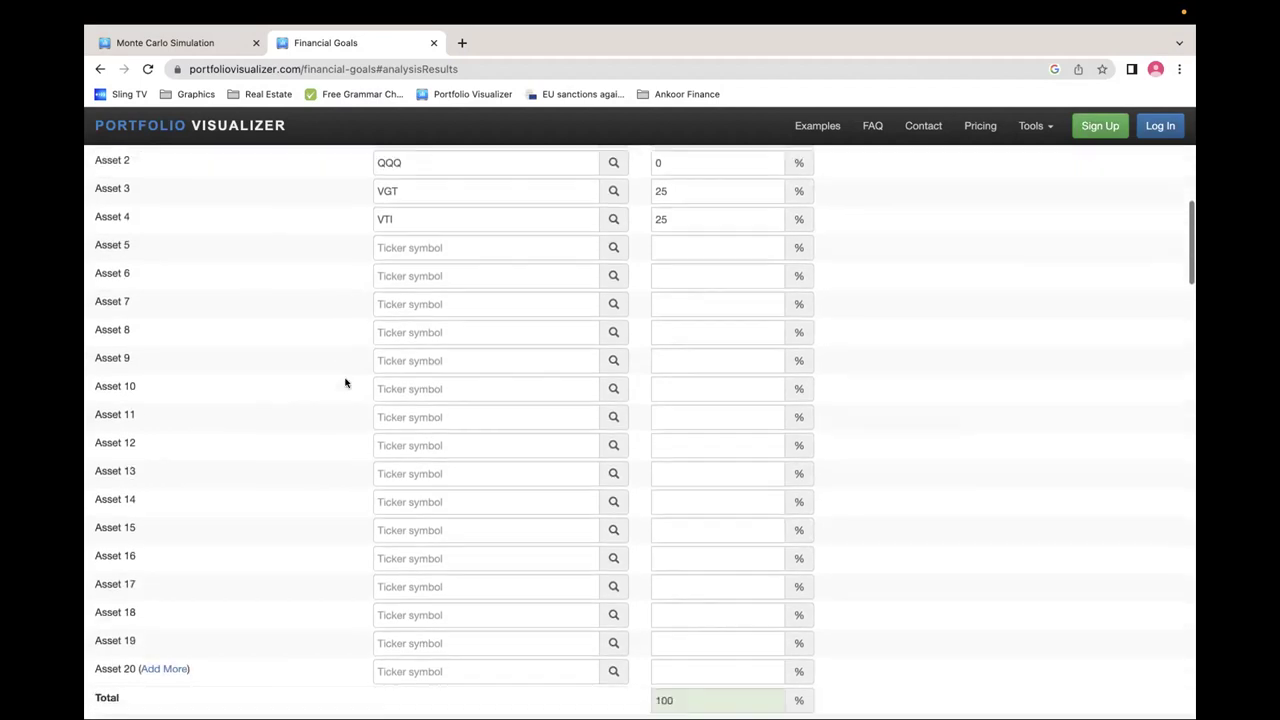
pyautogui.scroll(-2, 345, 383)
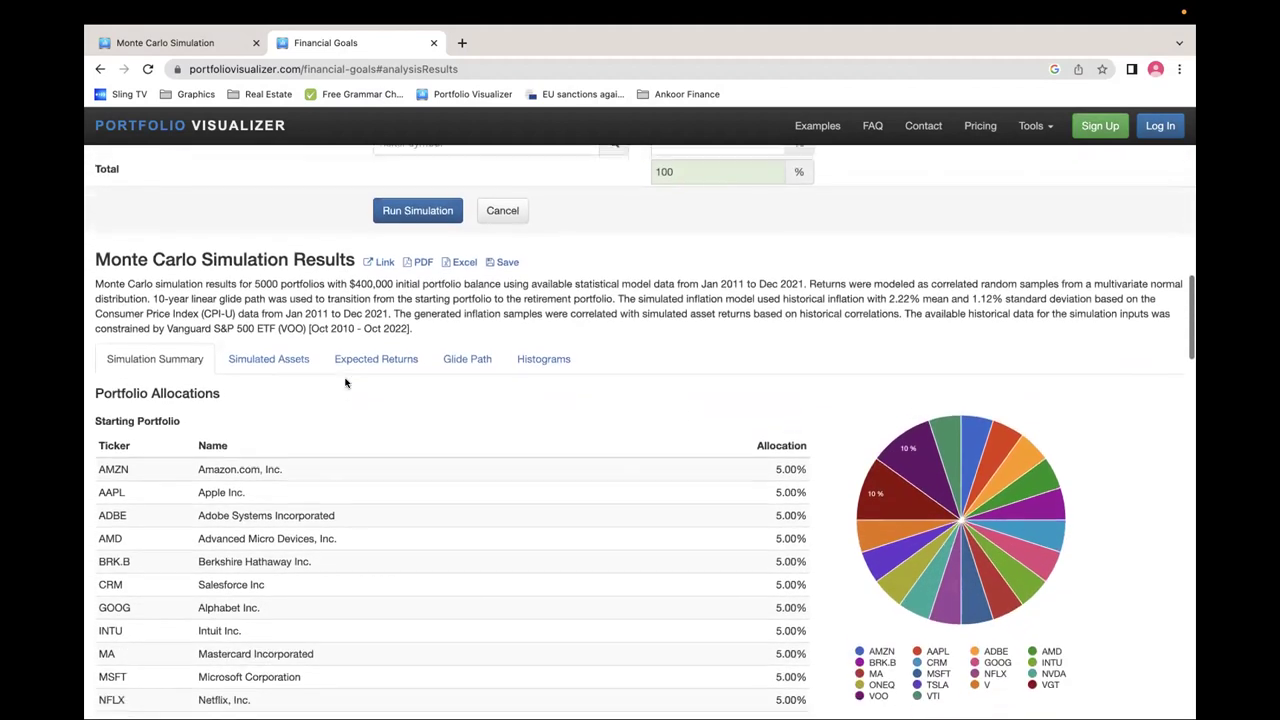
pyautogui.scroll(1, 312, 425)
pyautogui.scroll(9, 312, 425)
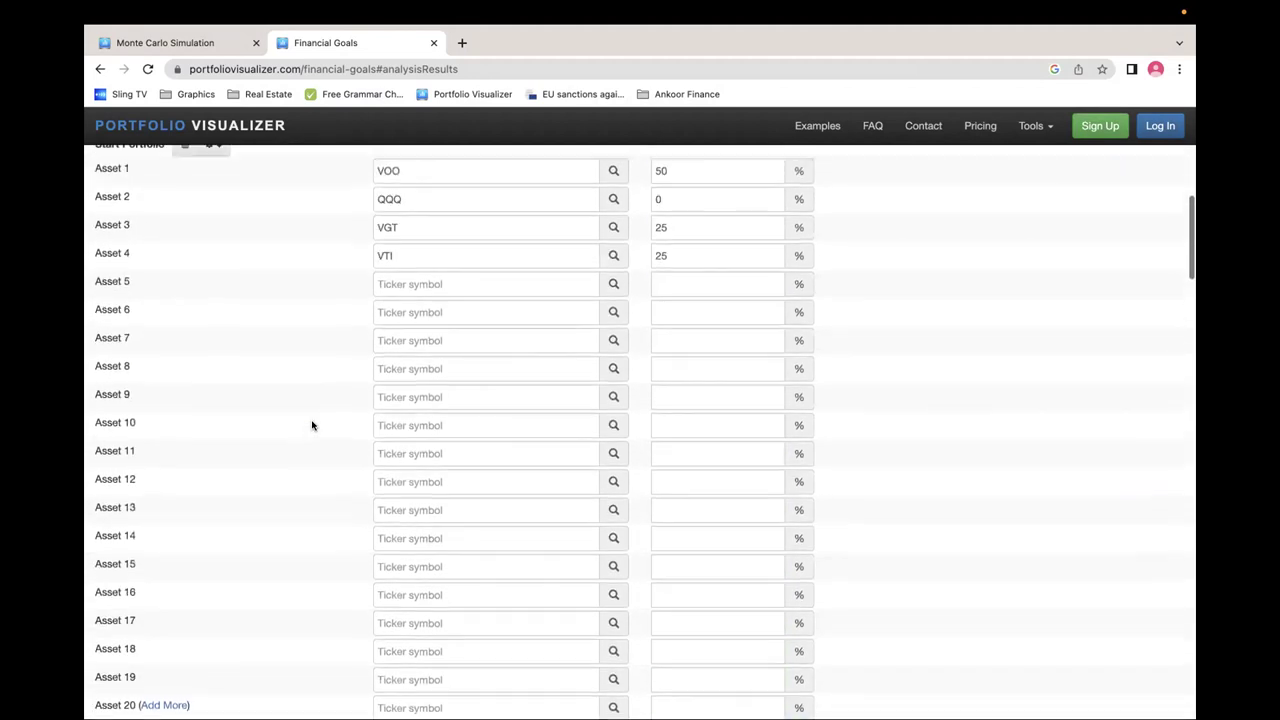
pyautogui.scroll(-1, 311, 424)
pyautogui.click(243, 439)
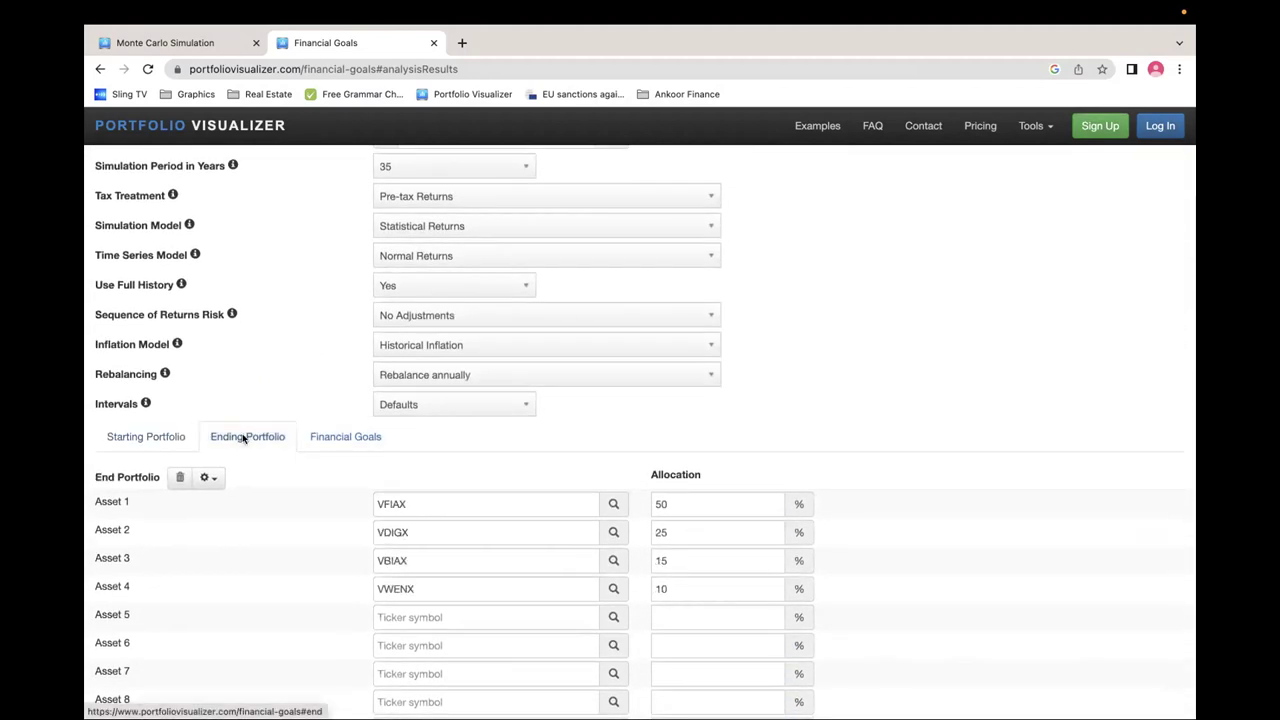
pyautogui.click(144, 441)
pyautogui.scroll(-4, 312, 512)
pyautogui.scroll(-5, 312, 512)
pyautogui.scroll(1, 400, 330)
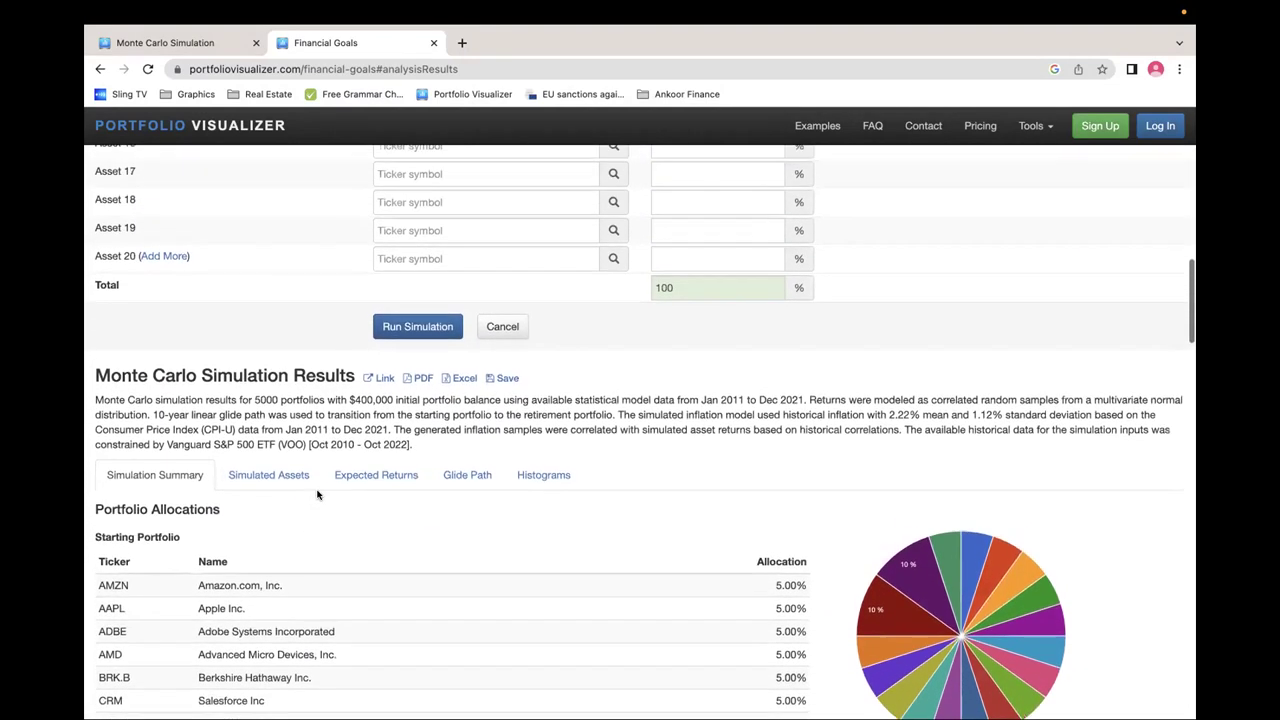
pyautogui.click(401, 330)
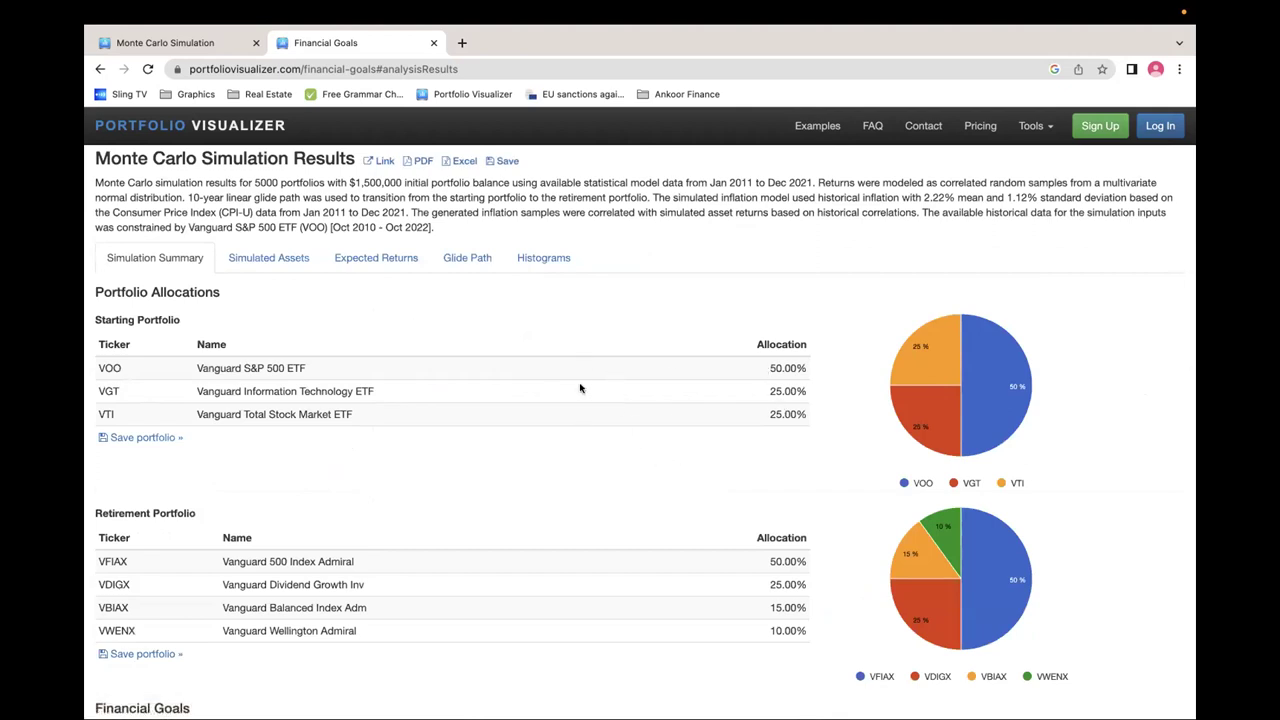
# Examine the portfolio allocations, withdrawal goal and summary statistics, highlighting the 50th percentile nominal portfolio end balance
pyautogui.scroll(-1, 695, 511)
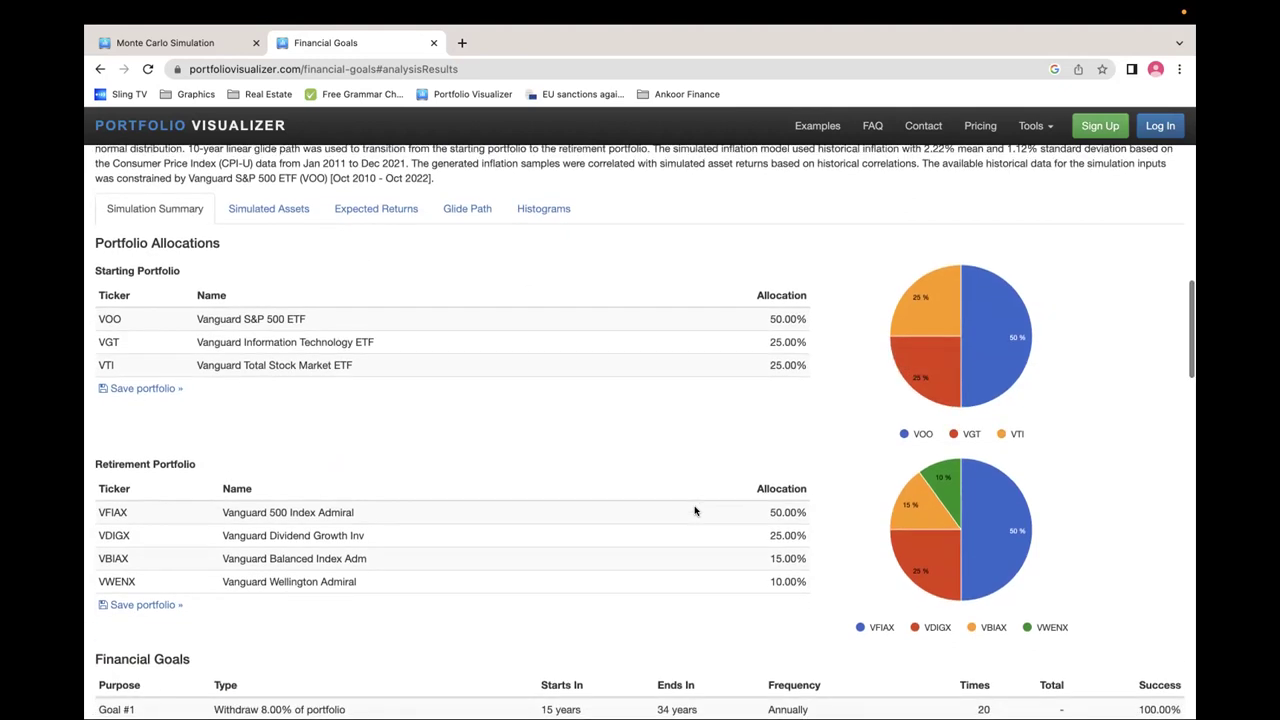
pyautogui.scroll(-5, 695, 511)
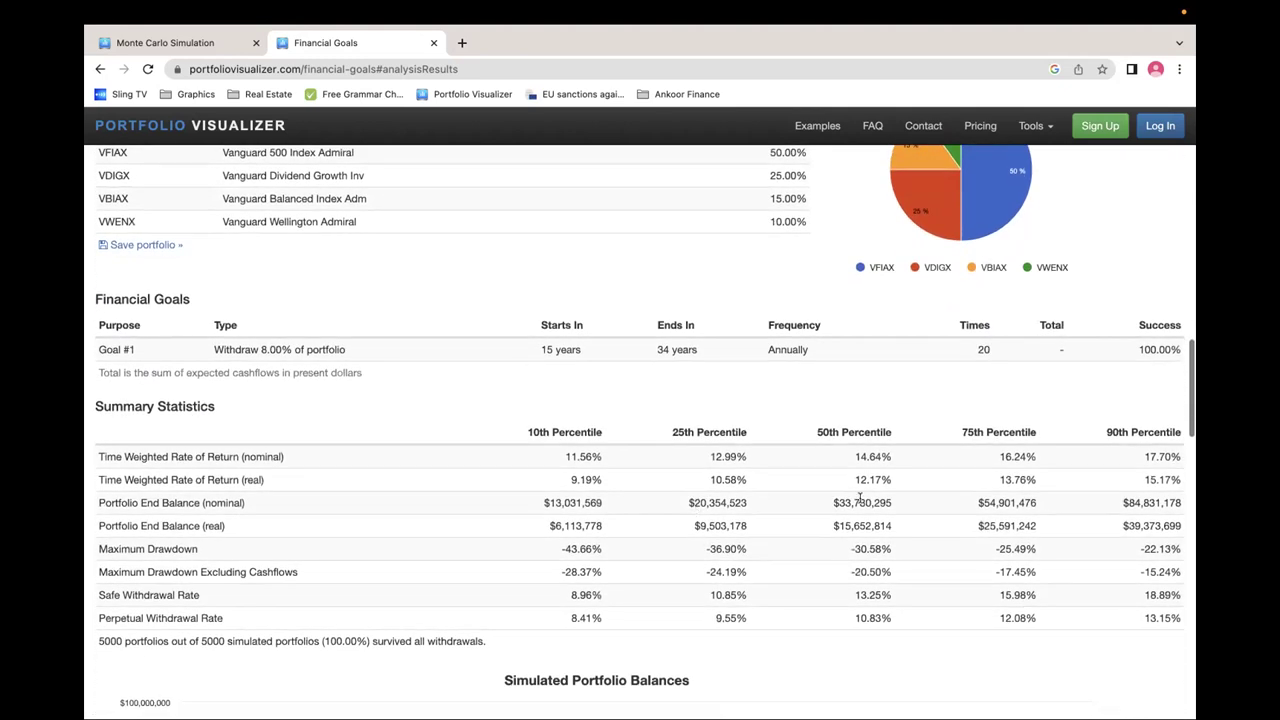
pyautogui.moveTo(886, 500); pyautogui.dragTo(823, 500)
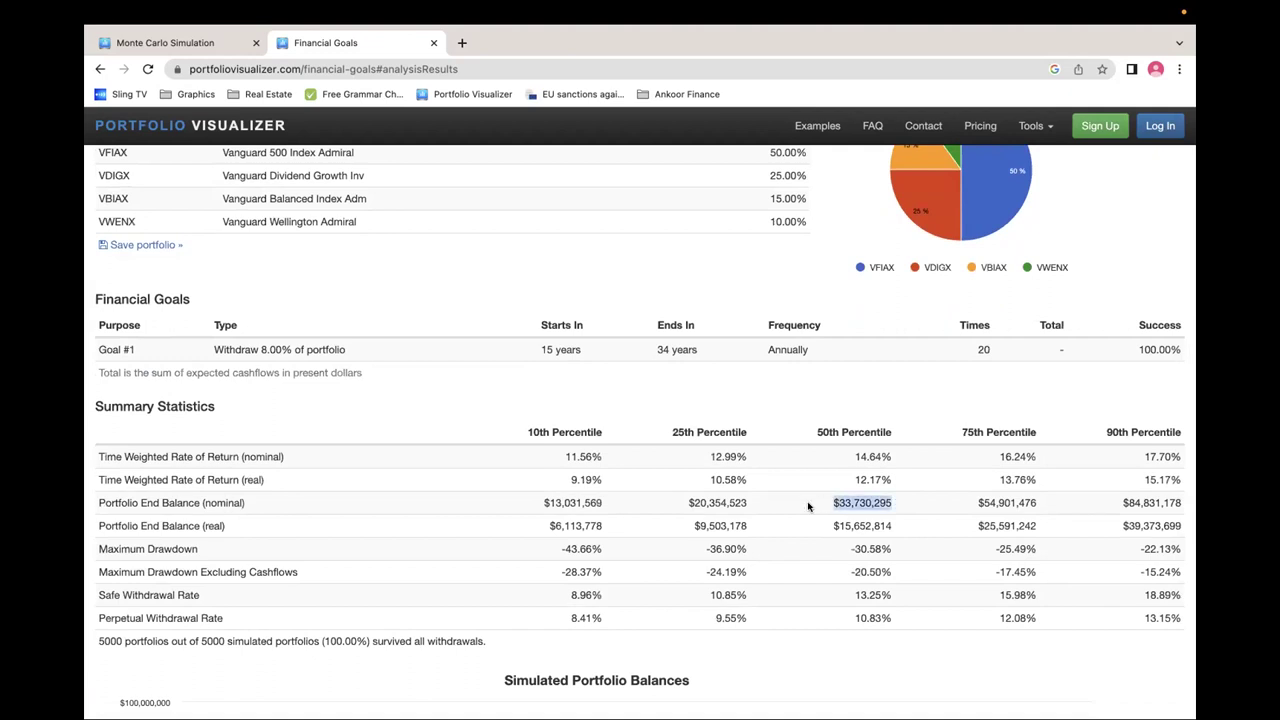
pyautogui.scroll(3, 808, 506)
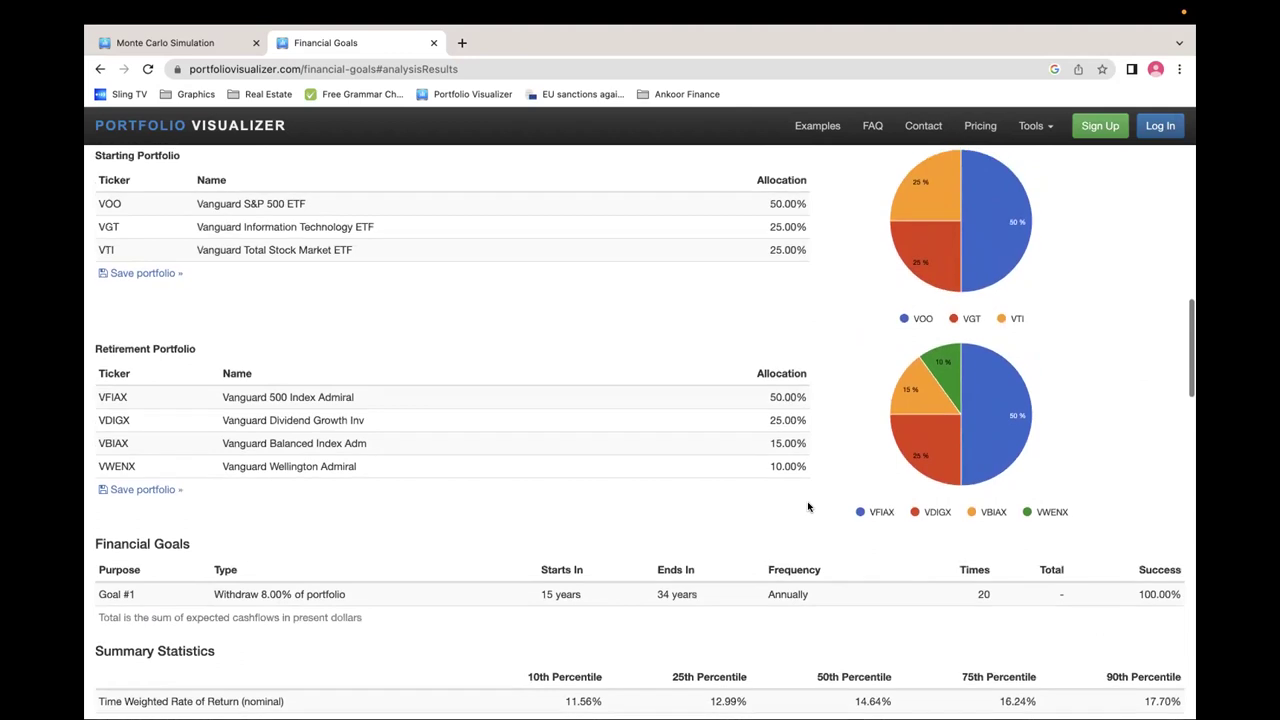
pyautogui.scroll(-3, 808, 506)
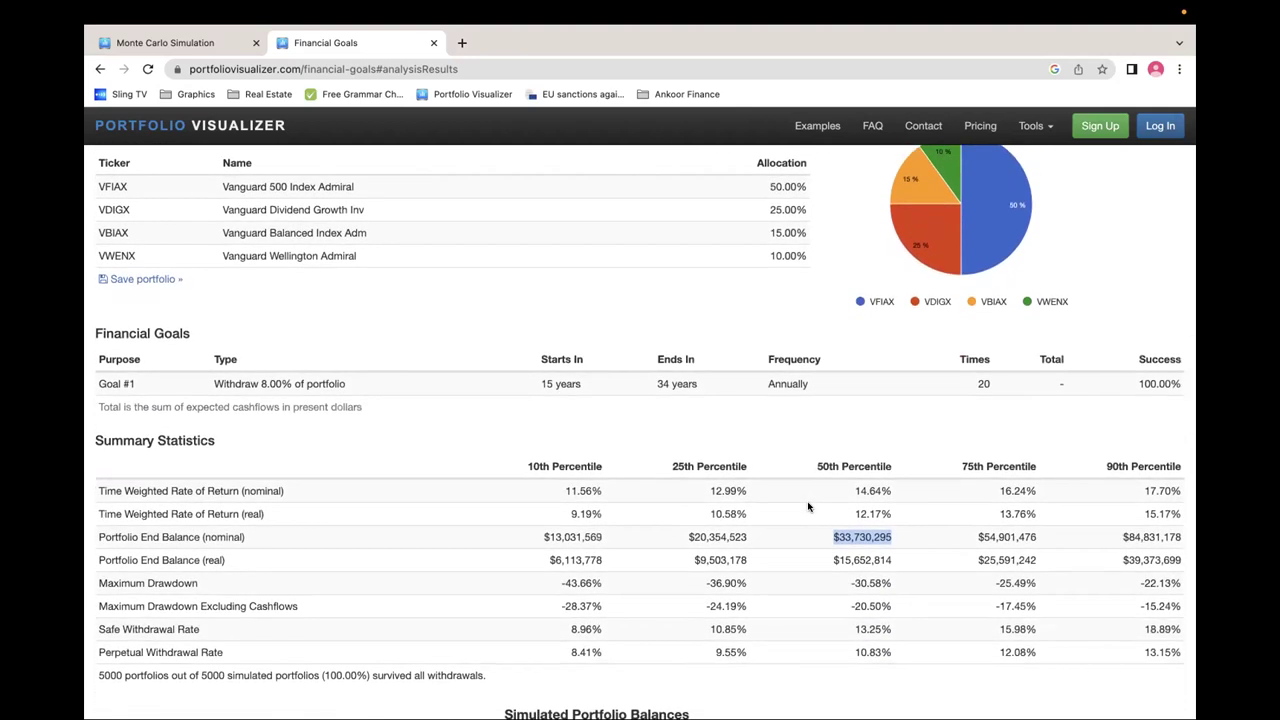
pyautogui.scroll(5, 808, 506)
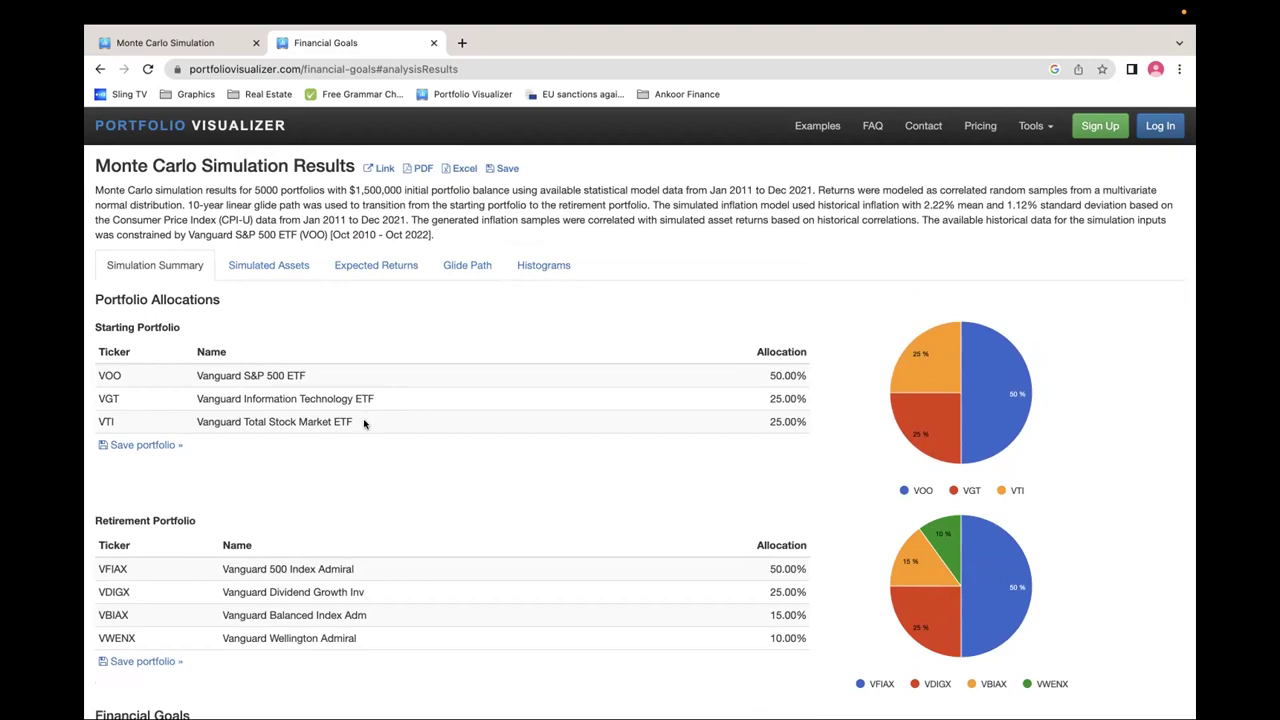
pyautogui.scroll(-3, 364, 424)
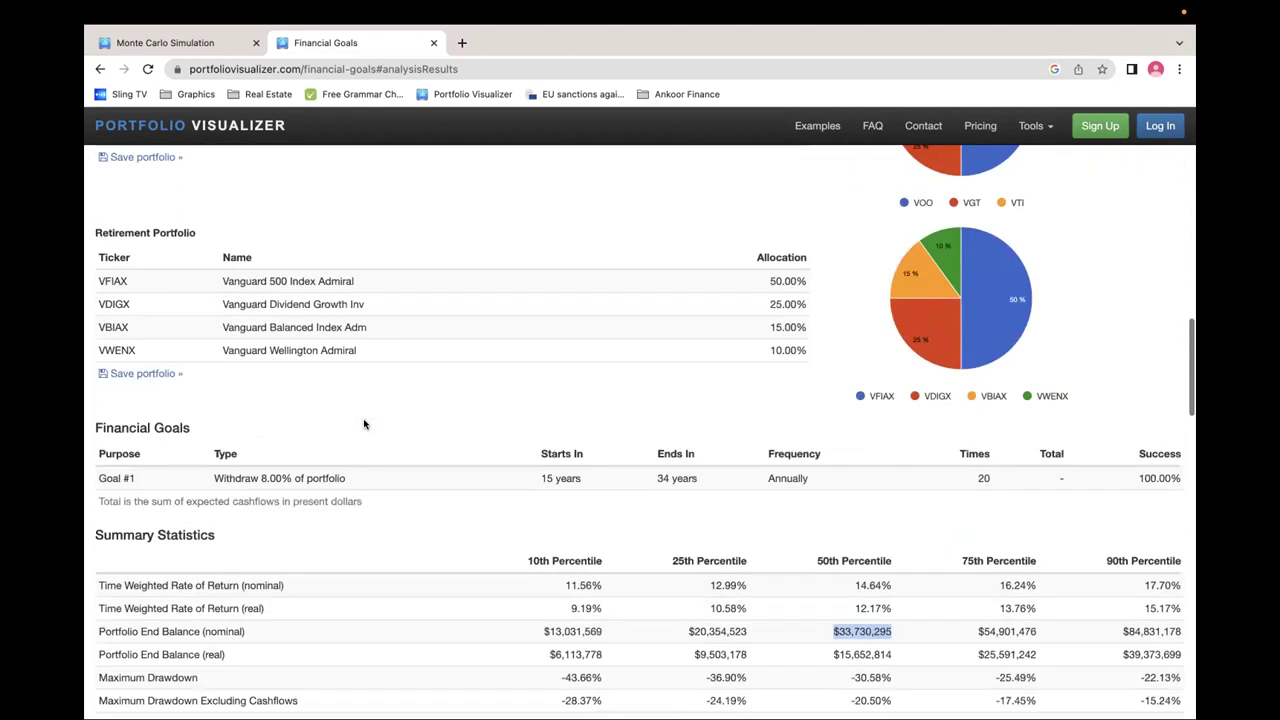
# Set the years to retirement to 10 and rerun the simulation
pyautogui.scroll(15, 364, 424)
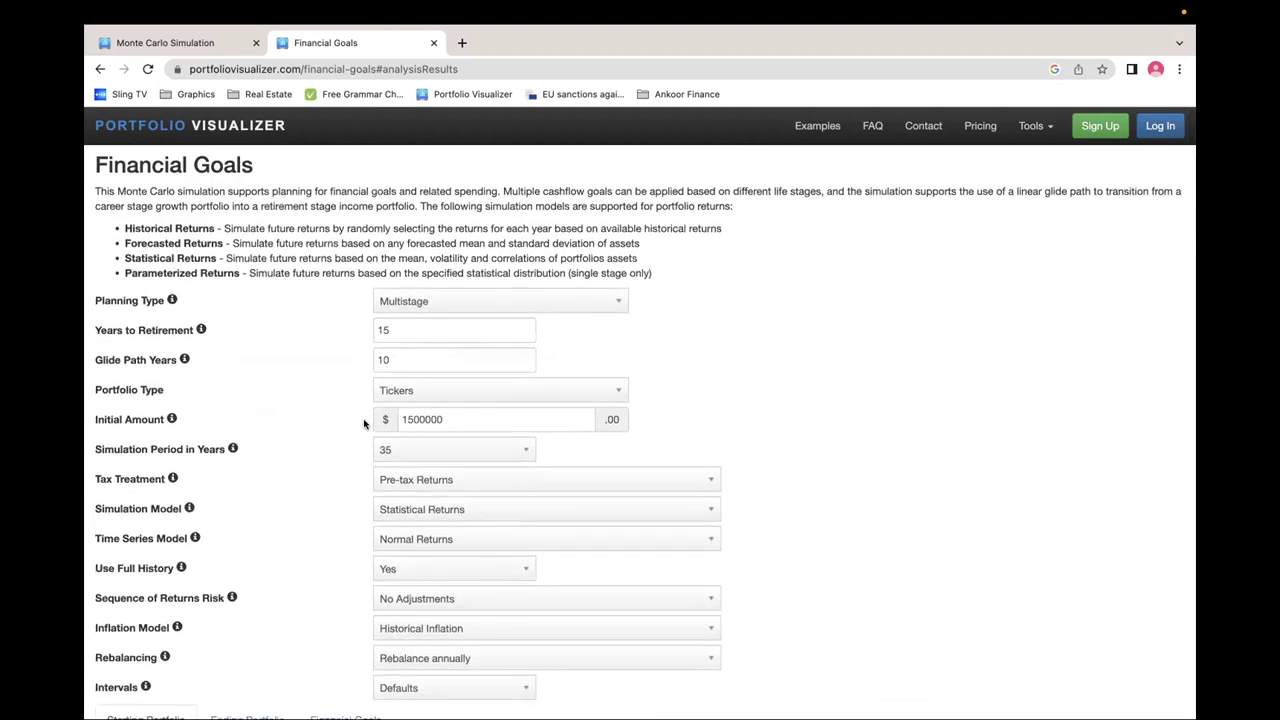
pyautogui.click(432, 332)
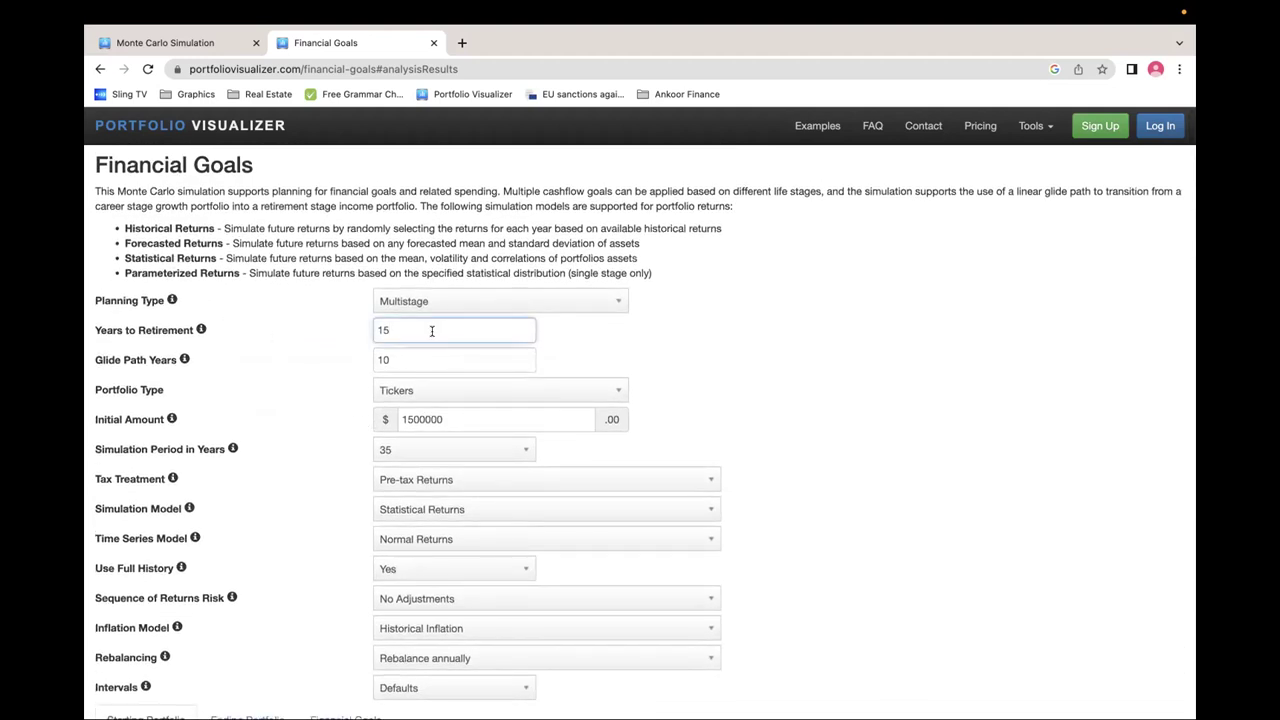
pyautogui.press('BackSpace')
pyautogui.write('0')
pyautogui.click(800, 380)
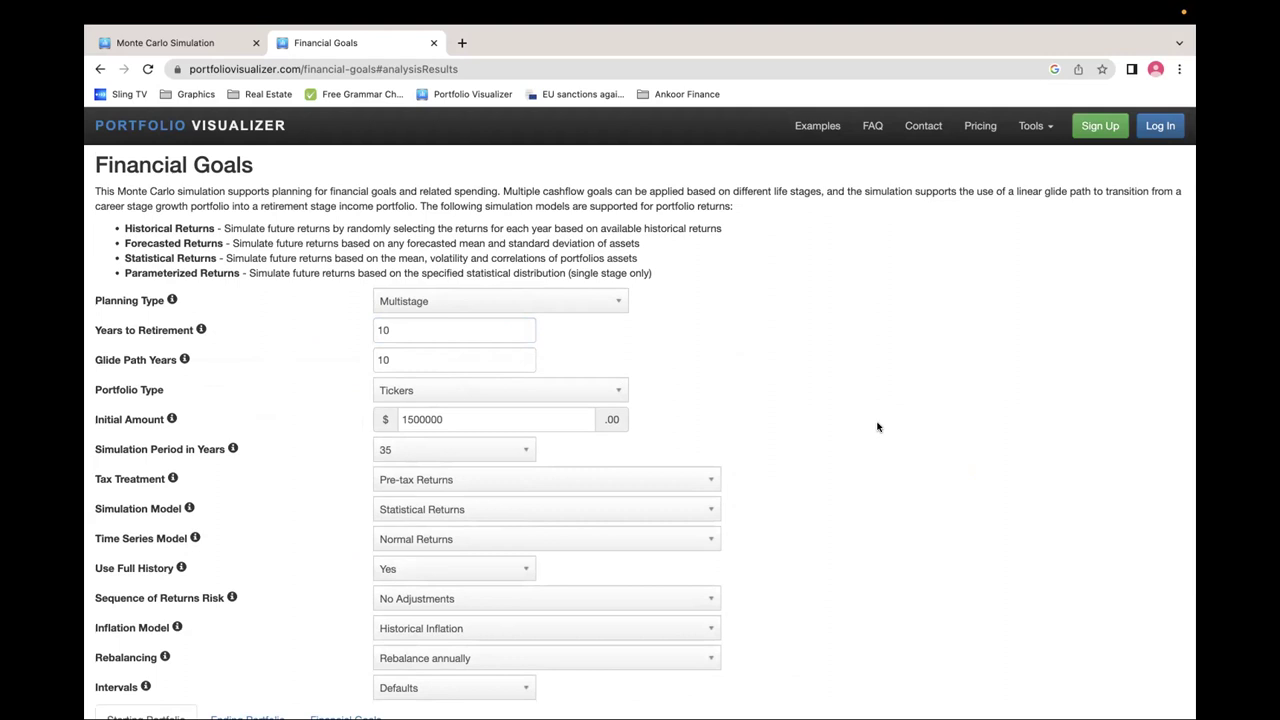
pyautogui.scroll(-5, 878, 427)
pyautogui.scroll(-9, 943, 334)
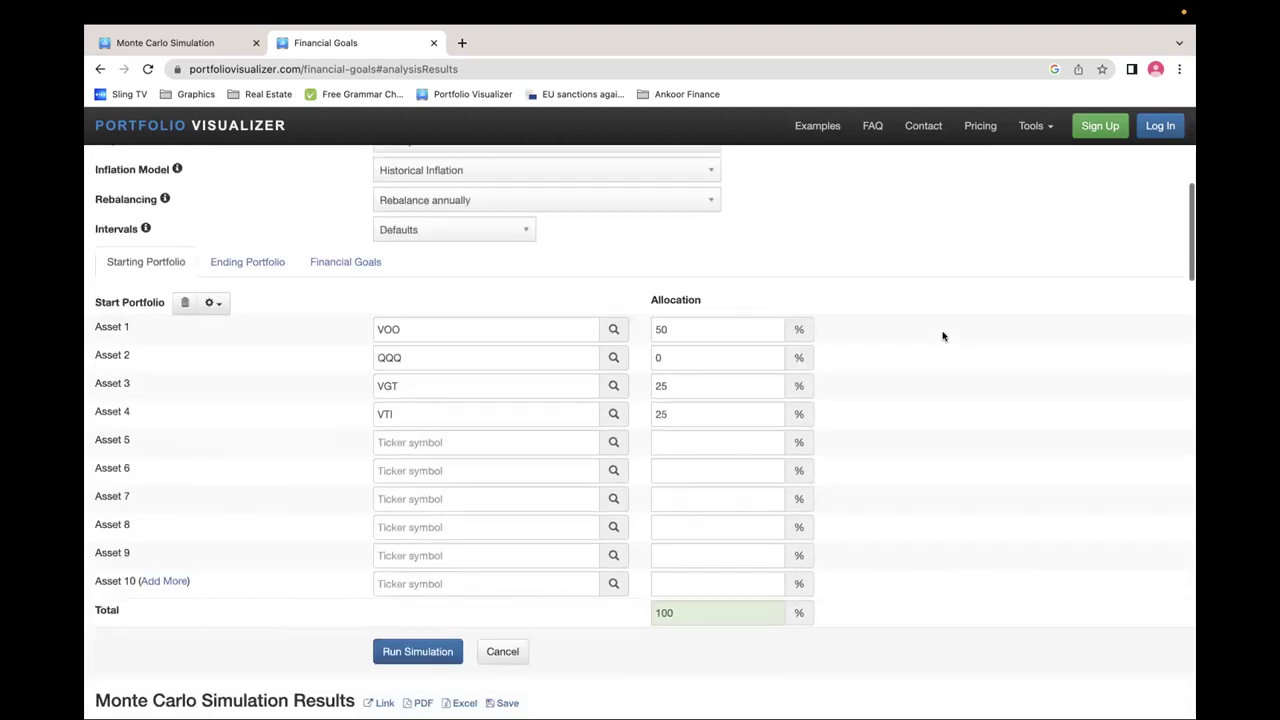
pyautogui.click(409, 444)
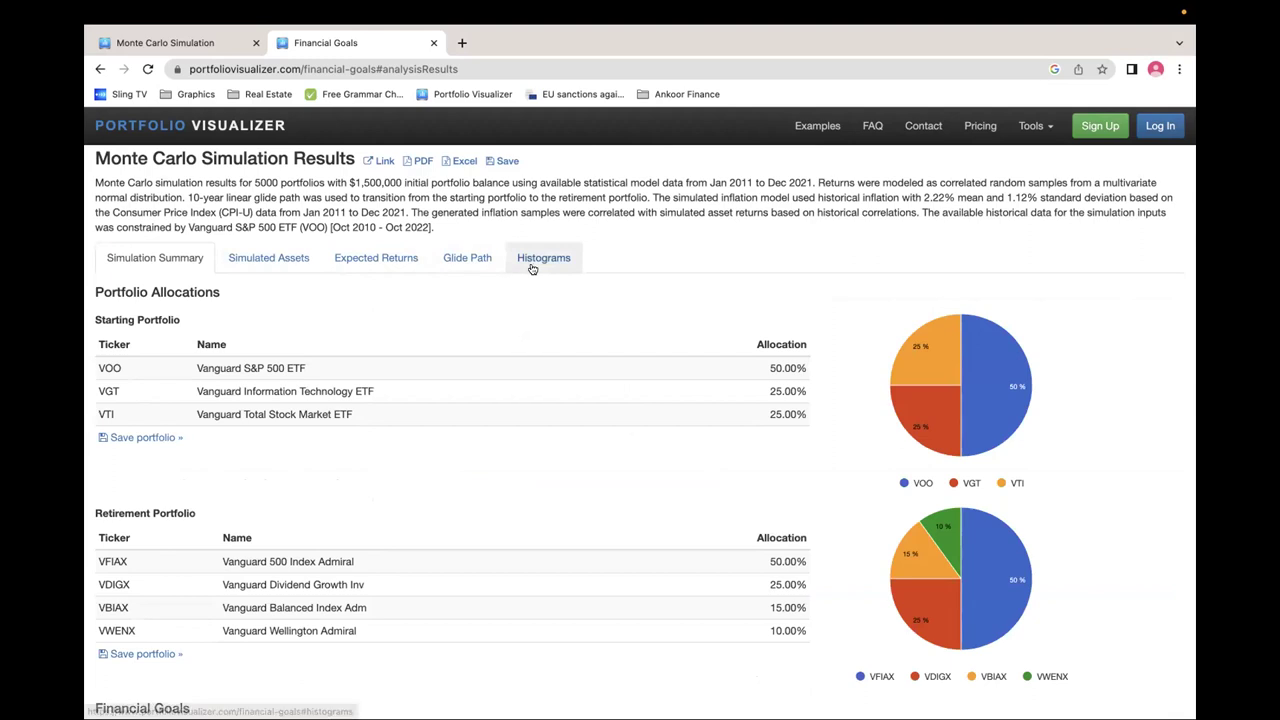
# Set the percentage withdrawal of Goal #1 to 4% and rerun the simulation
pyautogui.scroll(15, 445, 293)
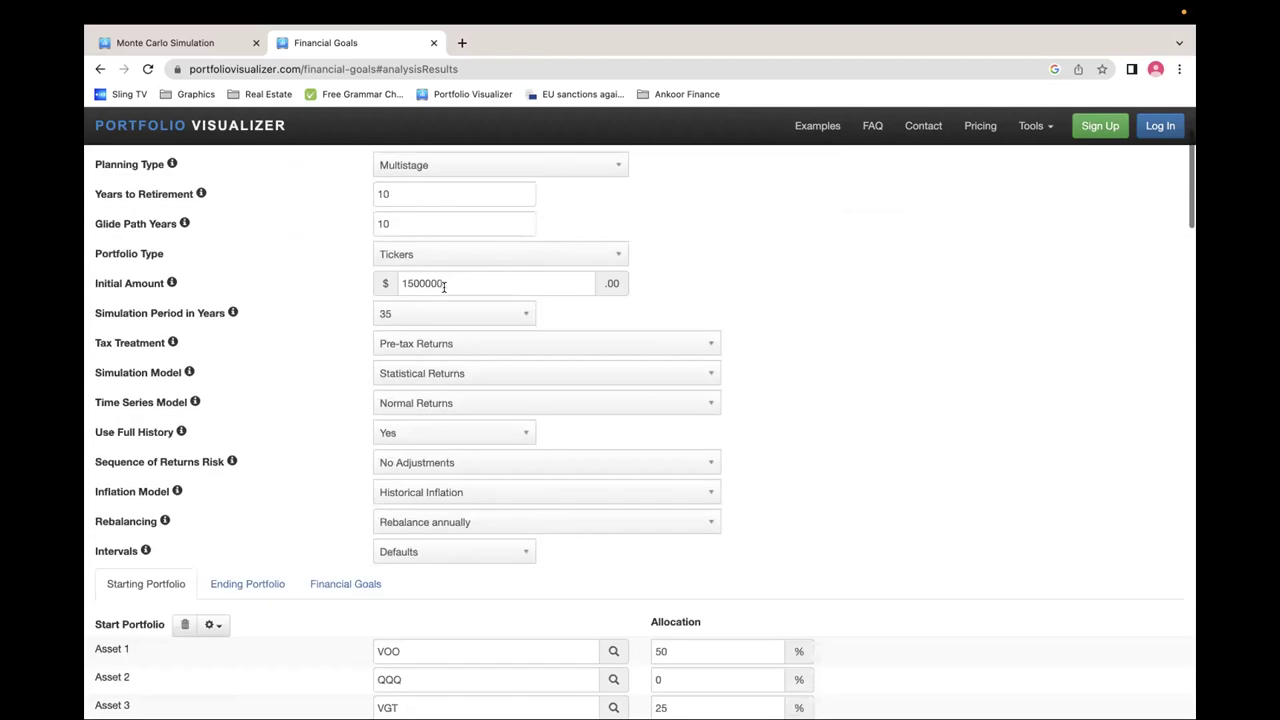
pyautogui.click(340, 494)
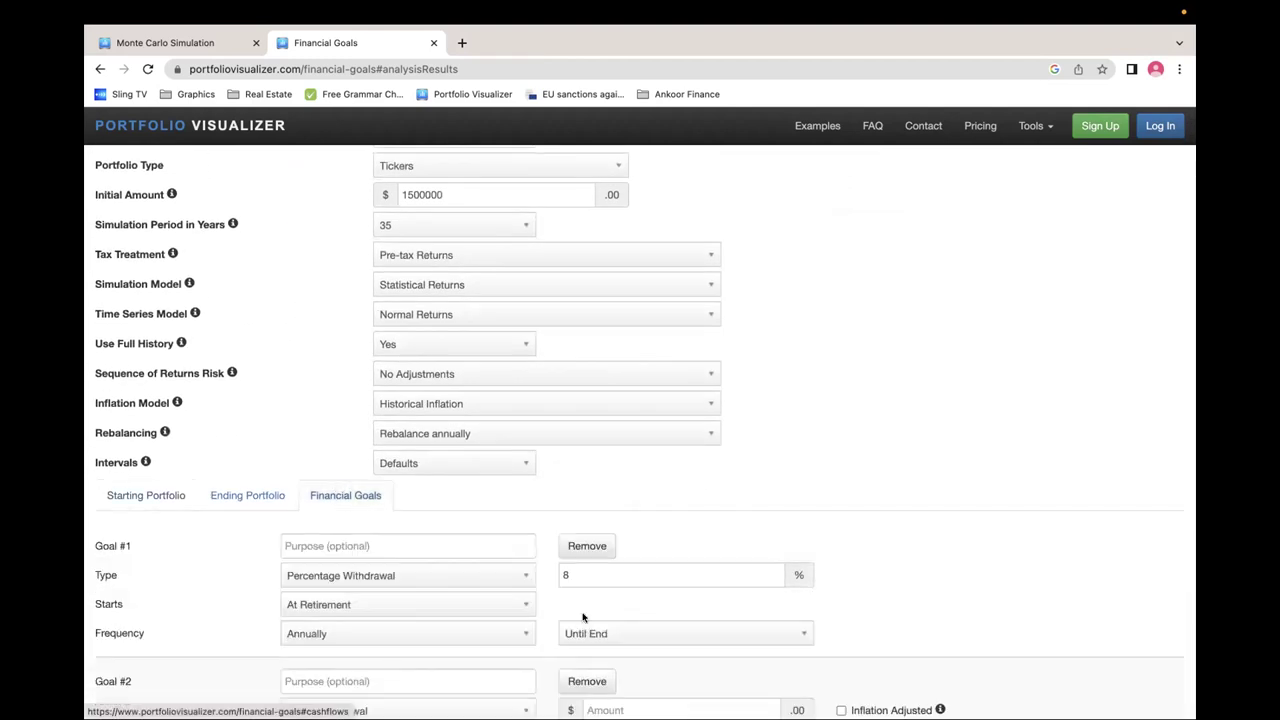
pyautogui.click(576, 571)
pyautogui.press('BackSpace')
pyautogui.write('4')
pyautogui.click(866, 489)
pyautogui.scroll(-5, 866, 489)
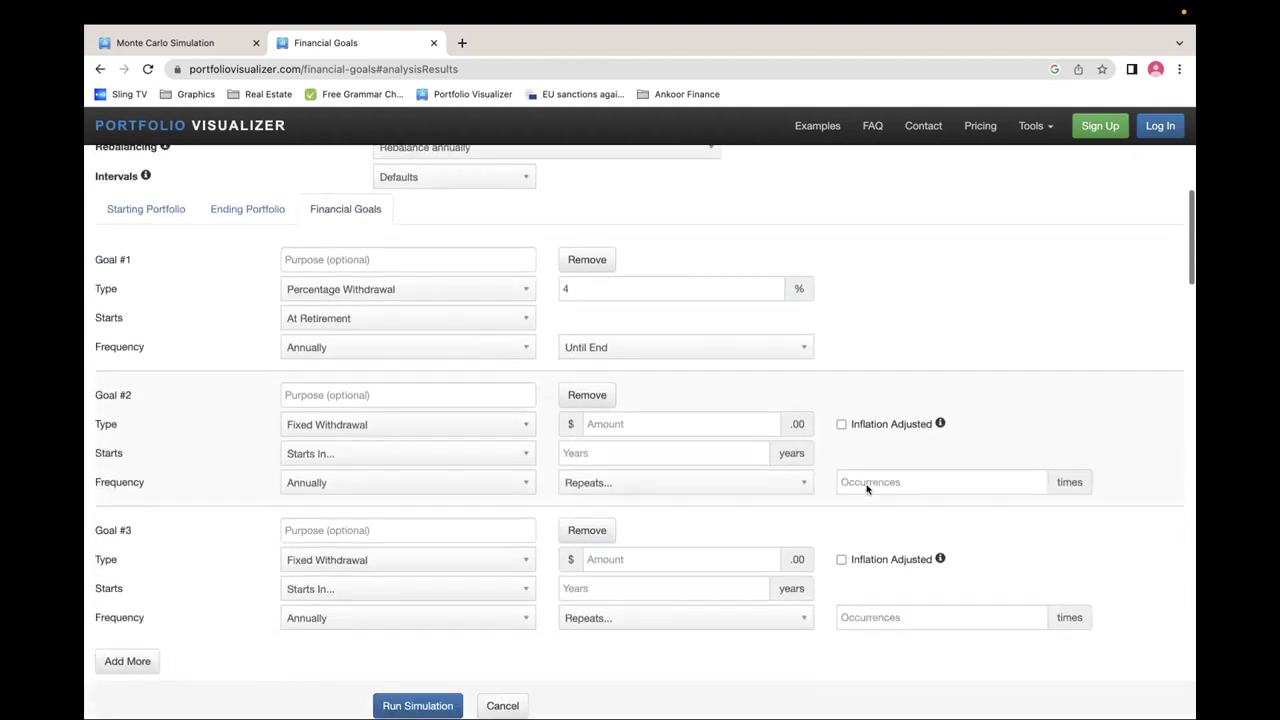
pyautogui.click(419, 642)
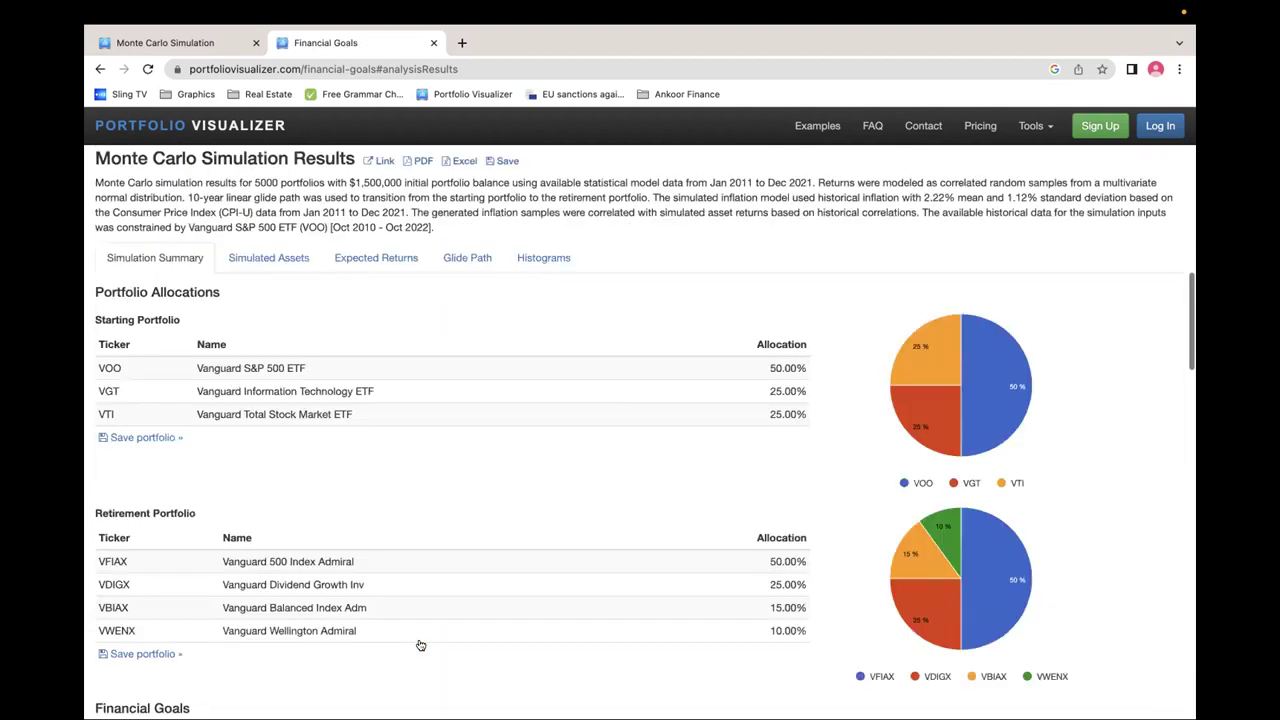
# Examine the new results, highlighting the 50th percentile nominal end balance and viewing the simulated annual cashflows chart
pyautogui.scroll(-3, 555, 479)
pyautogui.scroll(-2, 555, 479)
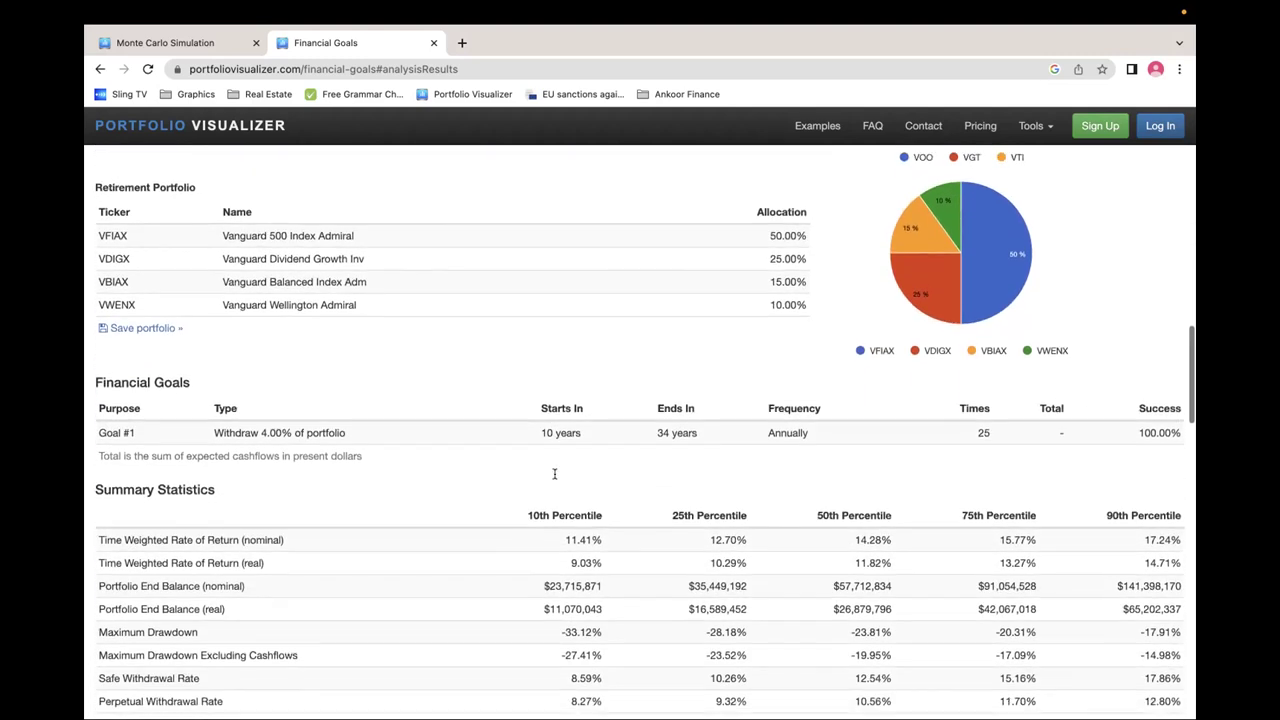
pyautogui.moveTo(893, 550); pyautogui.dragTo(830, 551)
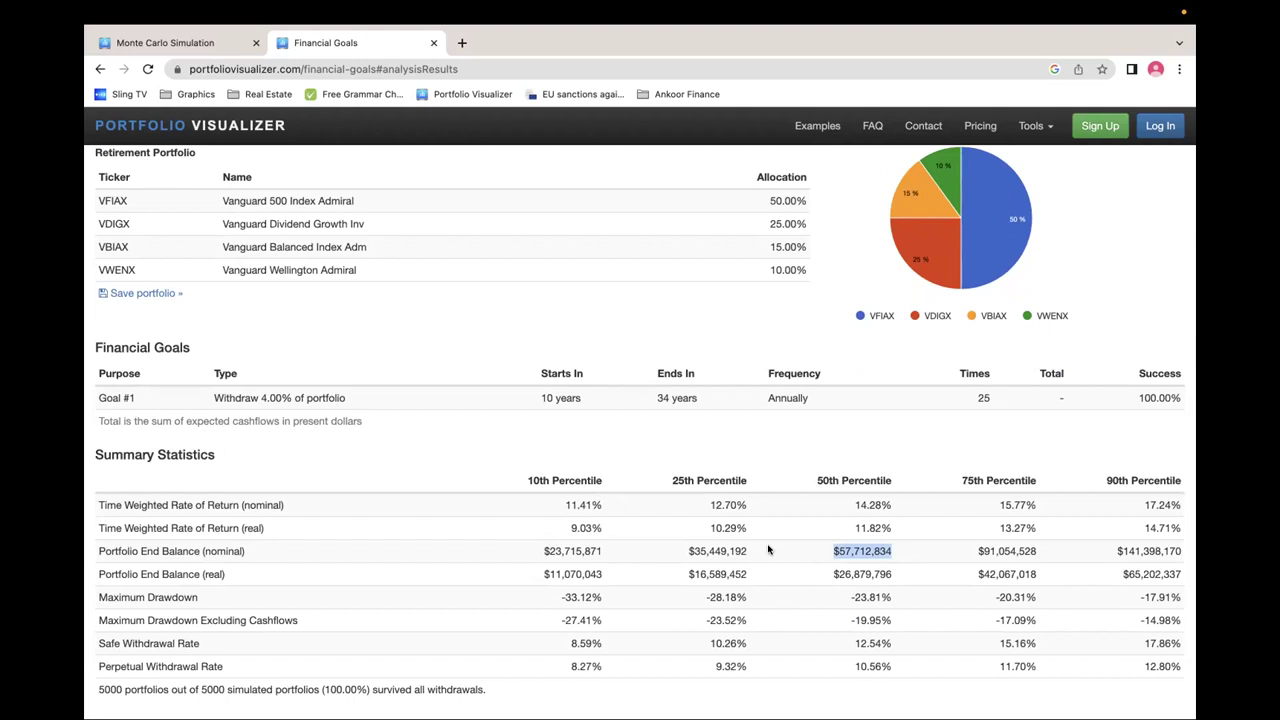
pyautogui.scroll(-5, 768, 549)
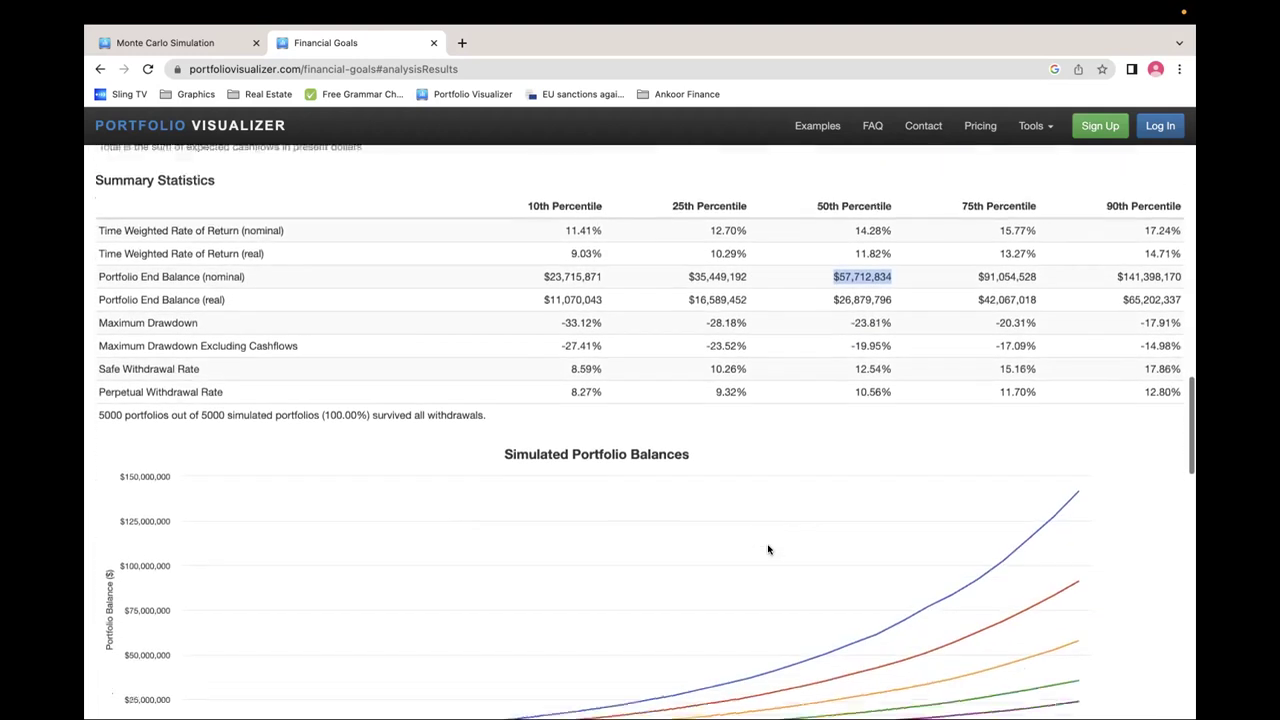
pyautogui.scroll(-3, 768, 549)
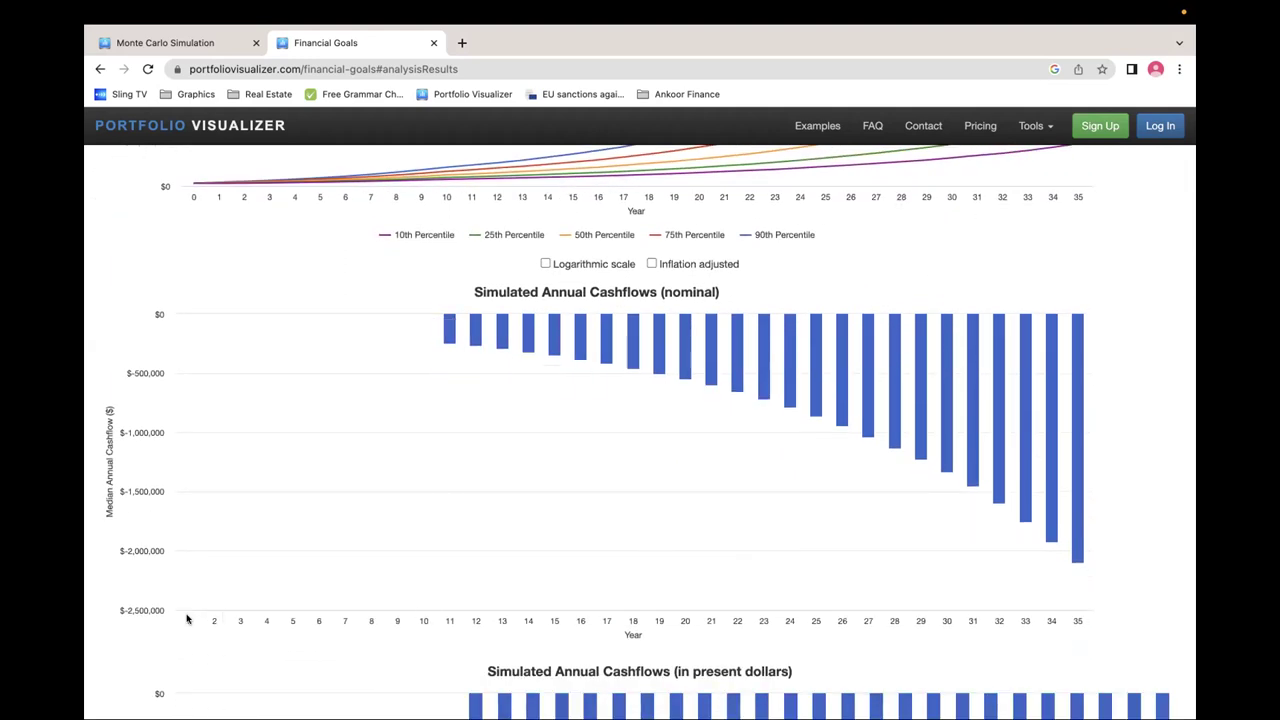
# Inspect the median nominal annual cashflows over the years and highlight the 50th percentile perpetual withdrawal rate
pyautogui.moveTo(445, 338)
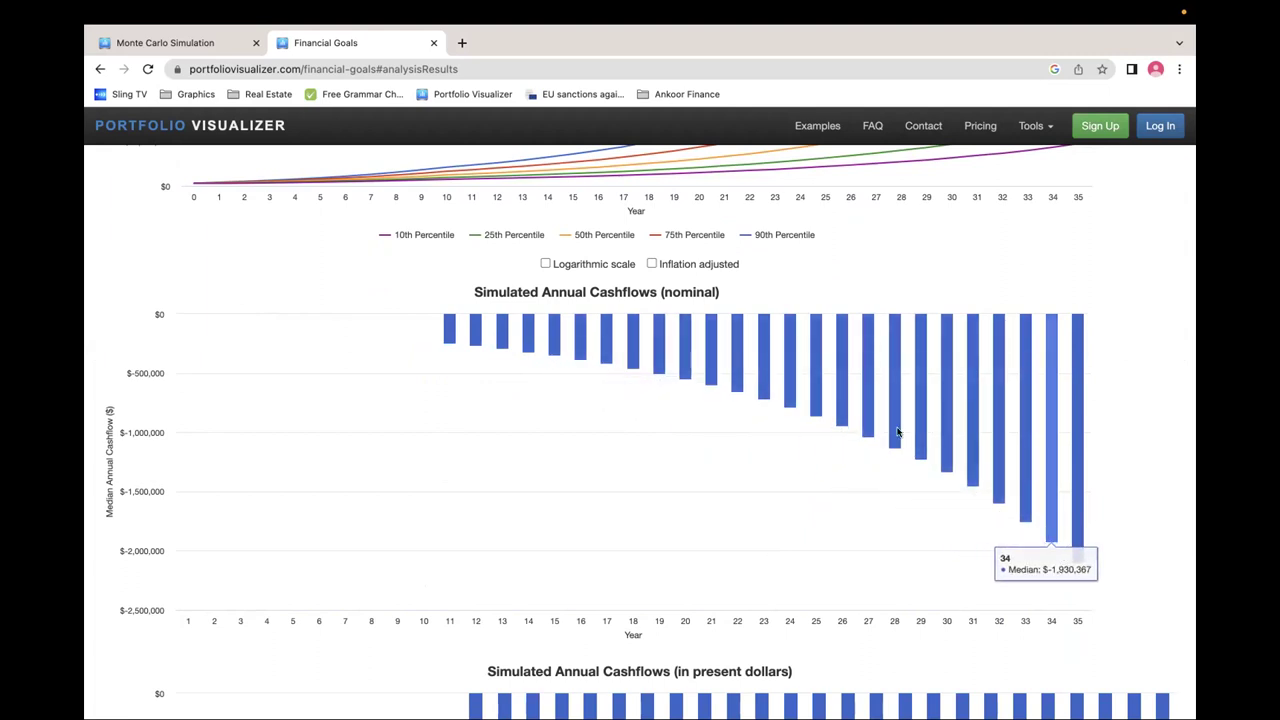
pyautogui.scroll(6, 712, 366)
pyautogui.scroll(1, 712, 366)
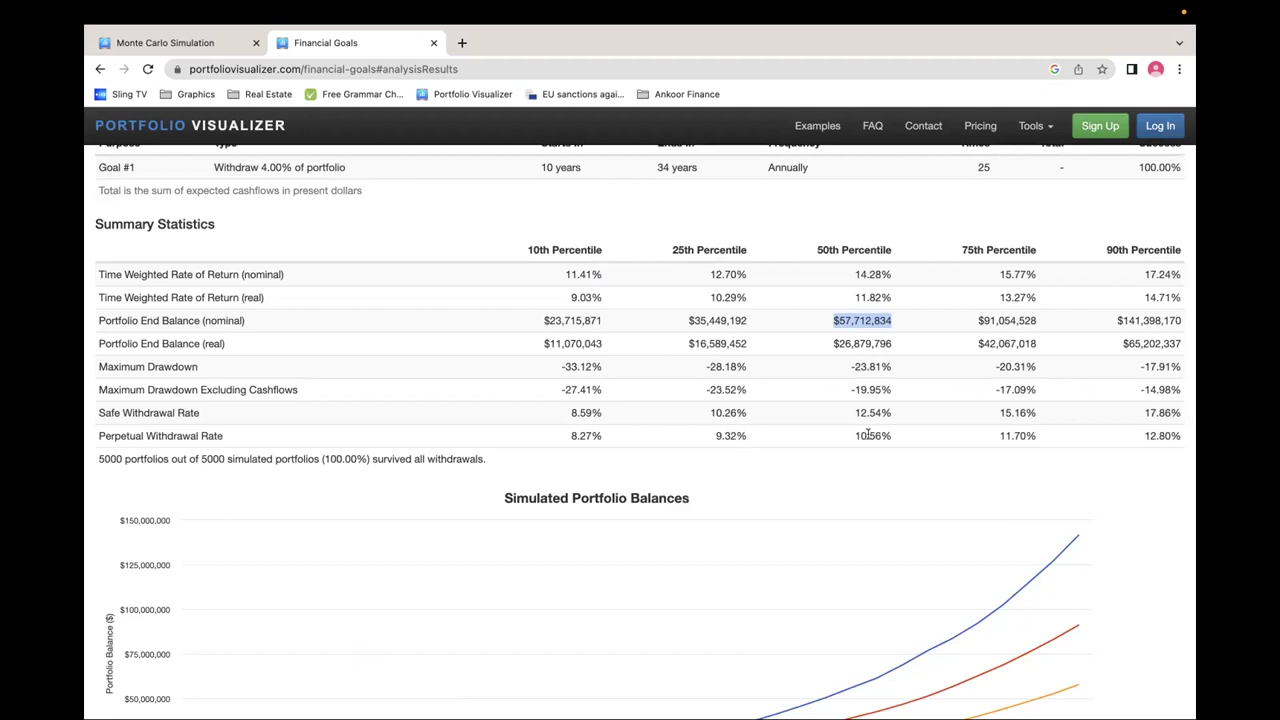
pyautogui.moveTo(859, 435); pyautogui.dragTo(886, 433)
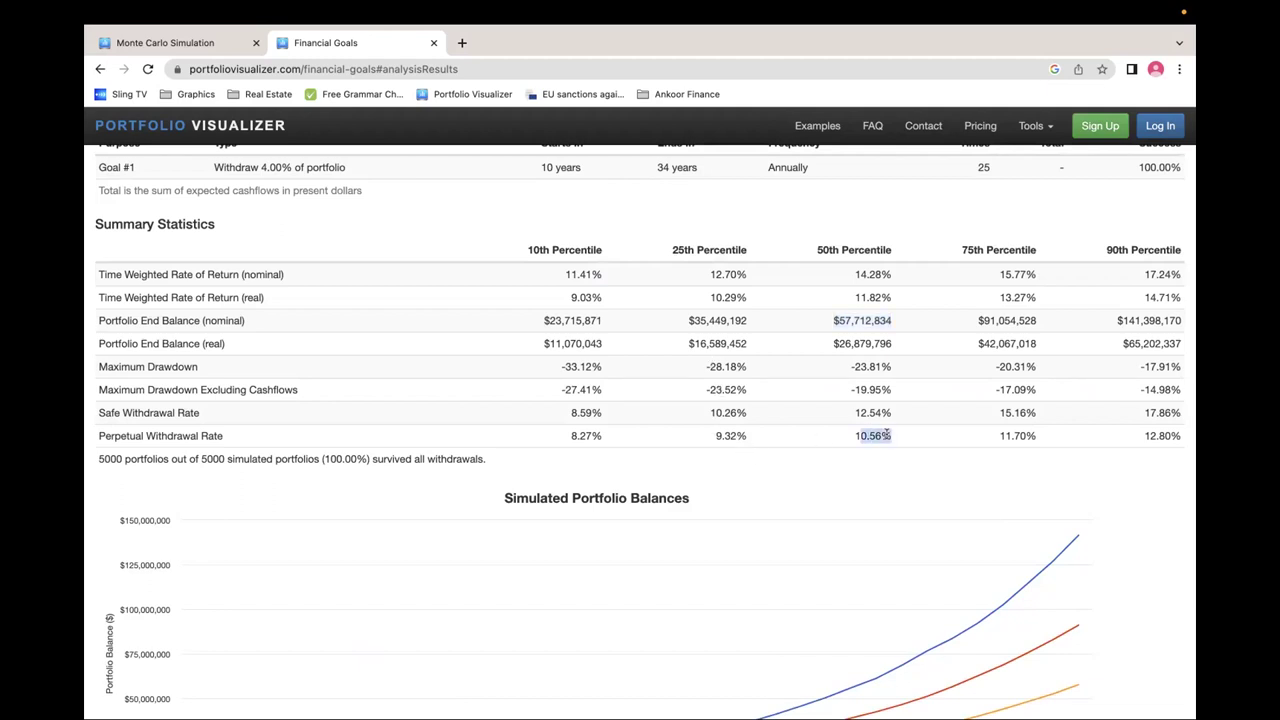
pyautogui.click(793, 427)
# Switch to the Retirement Income Forecaster workbook in Excel and select the total nest egg at age 65
pyautogui.scroll(10, 793, 427)
pyautogui.scroll(5, 793, 427)
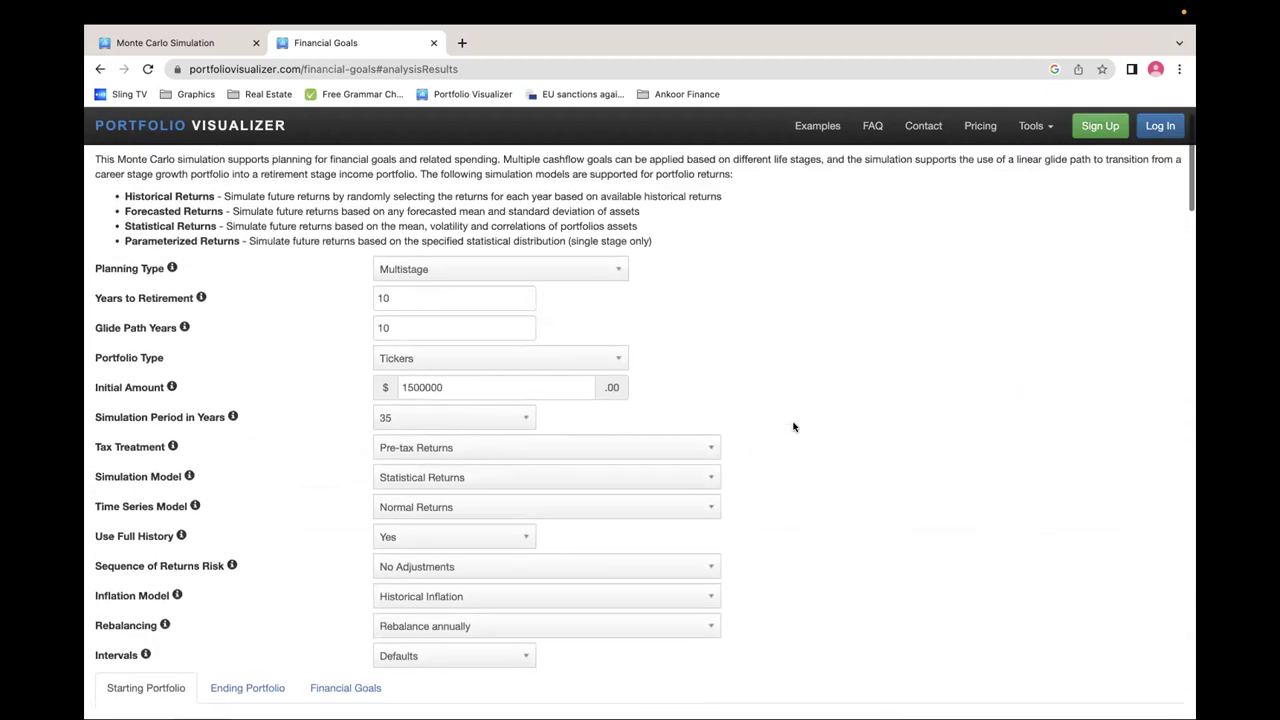
pyautogui.moveTo(766, 705)
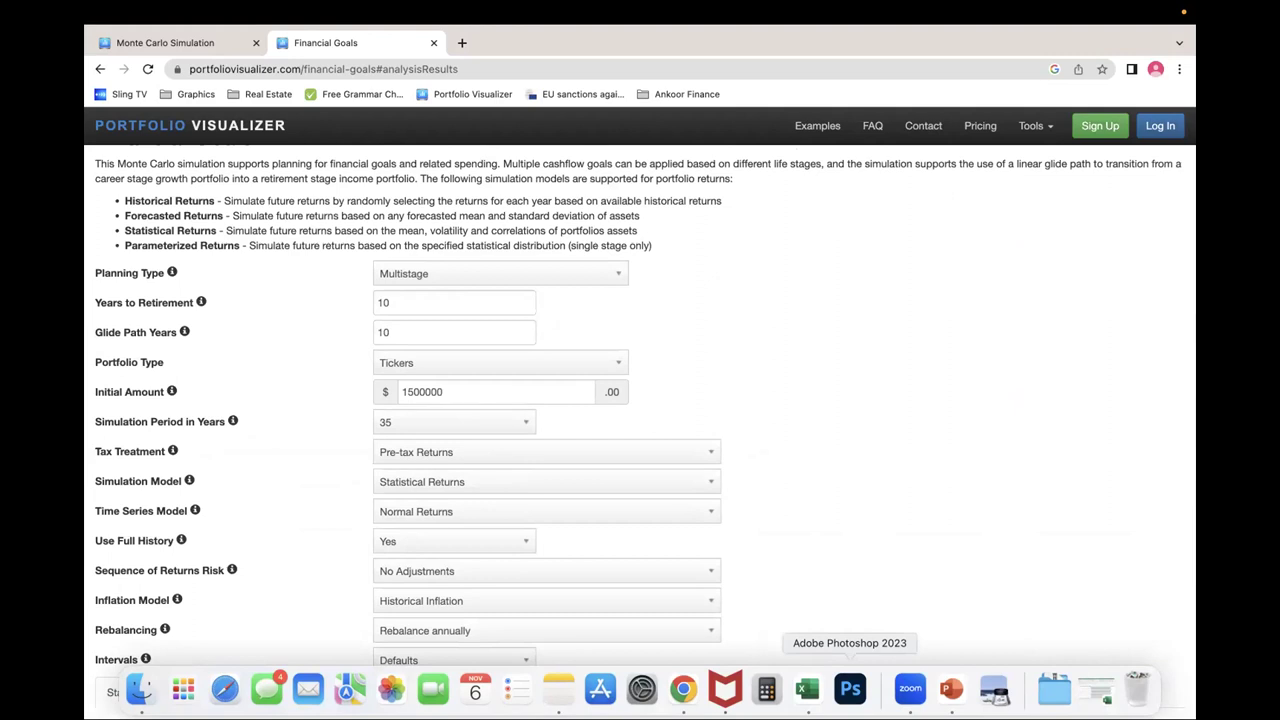
pyautogui.click(808, 689)
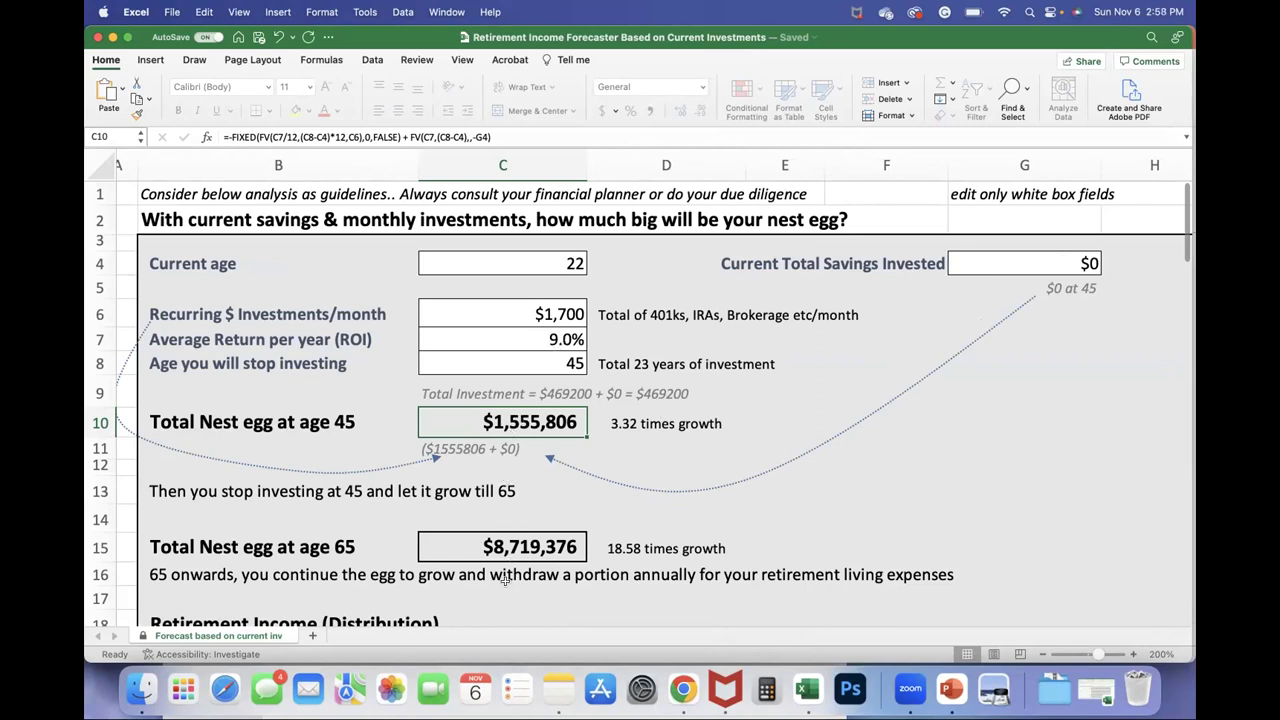
pyautogui.click(500, 548)
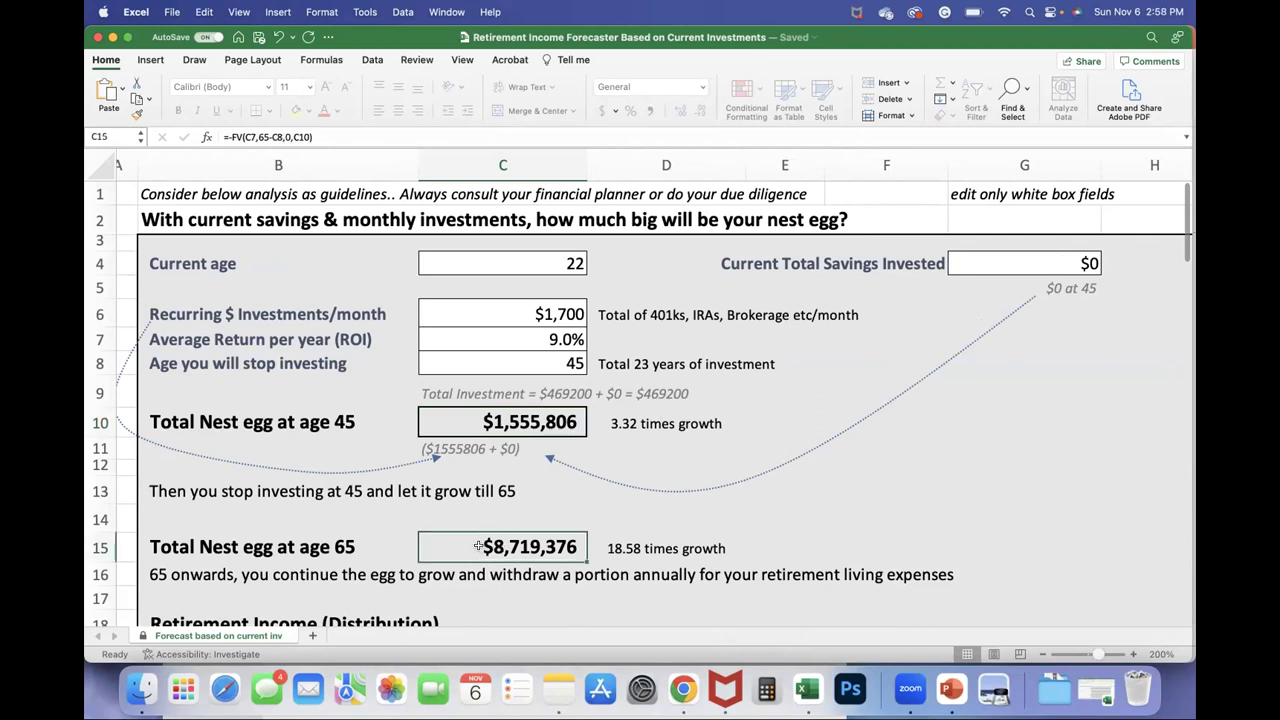
# Set the recurring monthly investments to $2,200
pyautogui.click(536, 315)
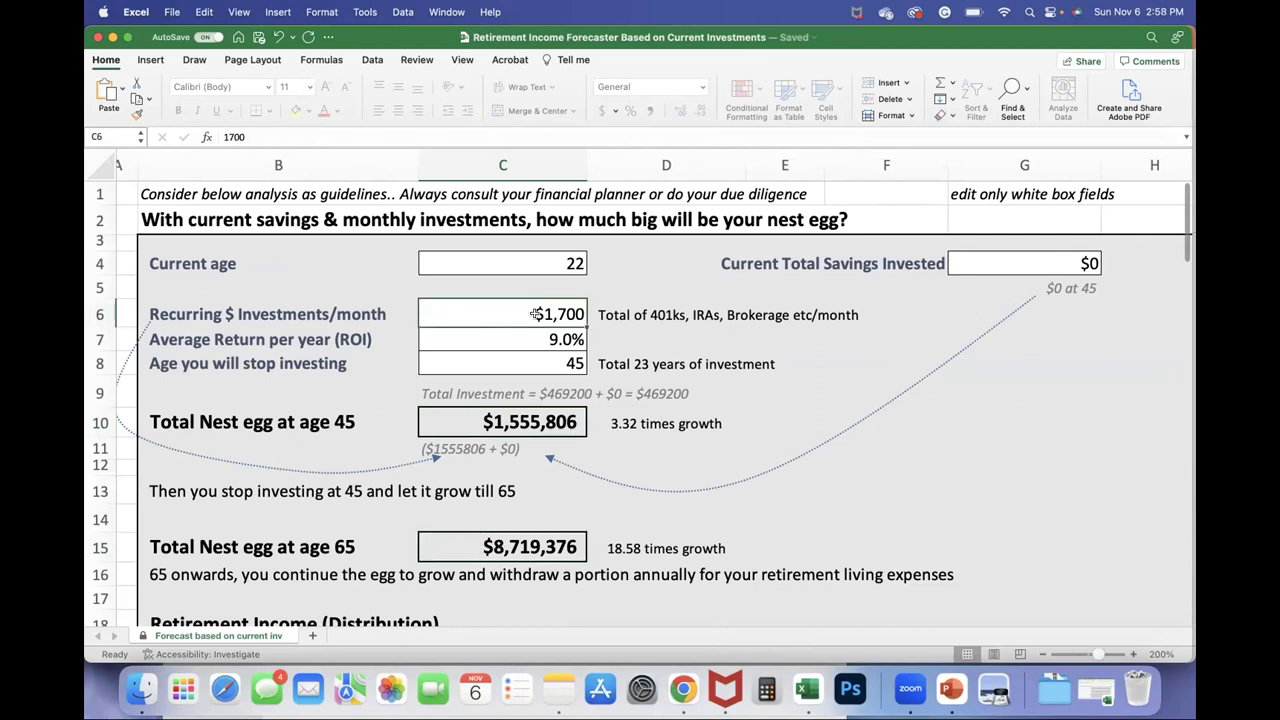
pyautogui.write('23')
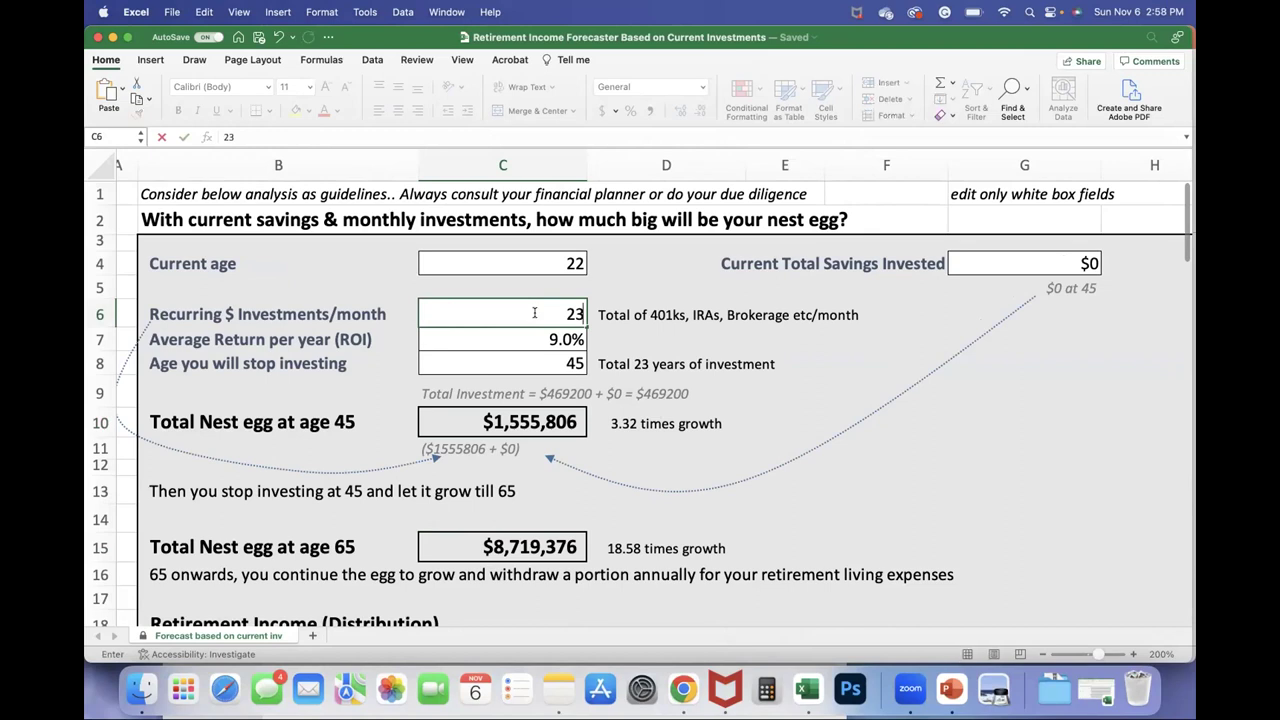
pyautogui.press('BackSpace')
pyautogui.write('200')
pyautogui.press('Return')
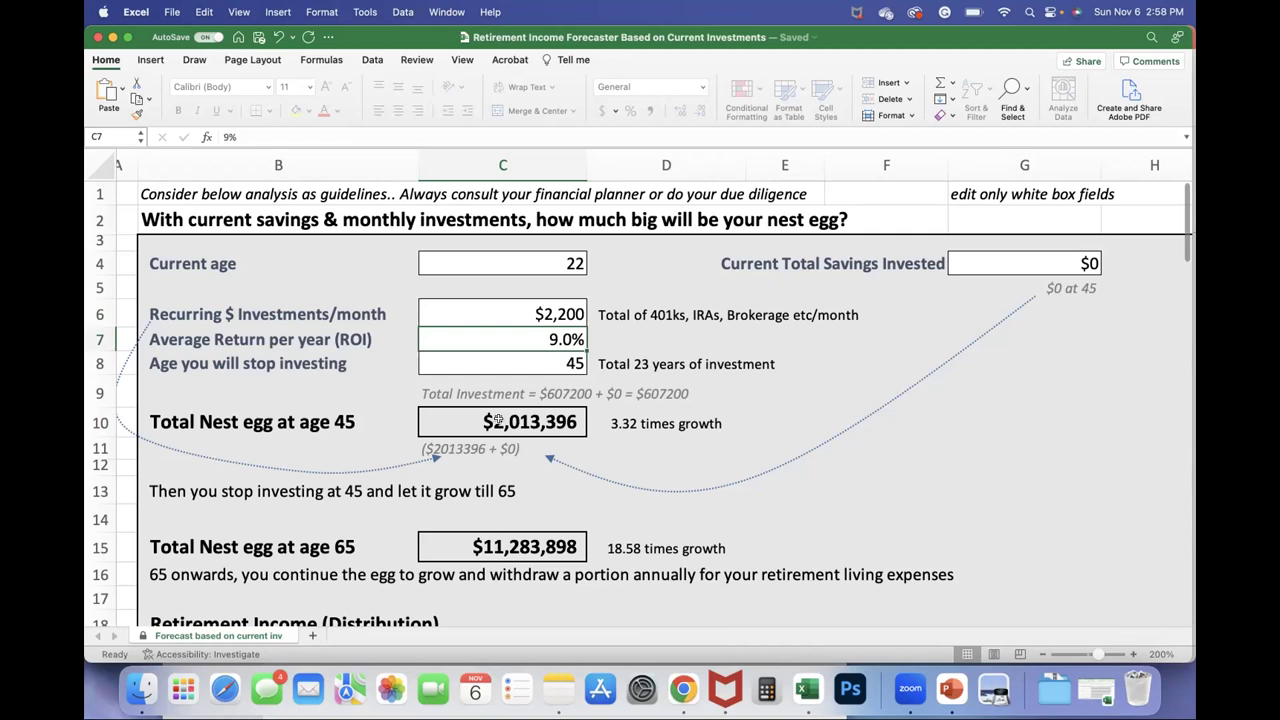
# Set the recurring monthly investments to $3,500 and select the total nest egg at age 45
pyautogui.click(537, 314)
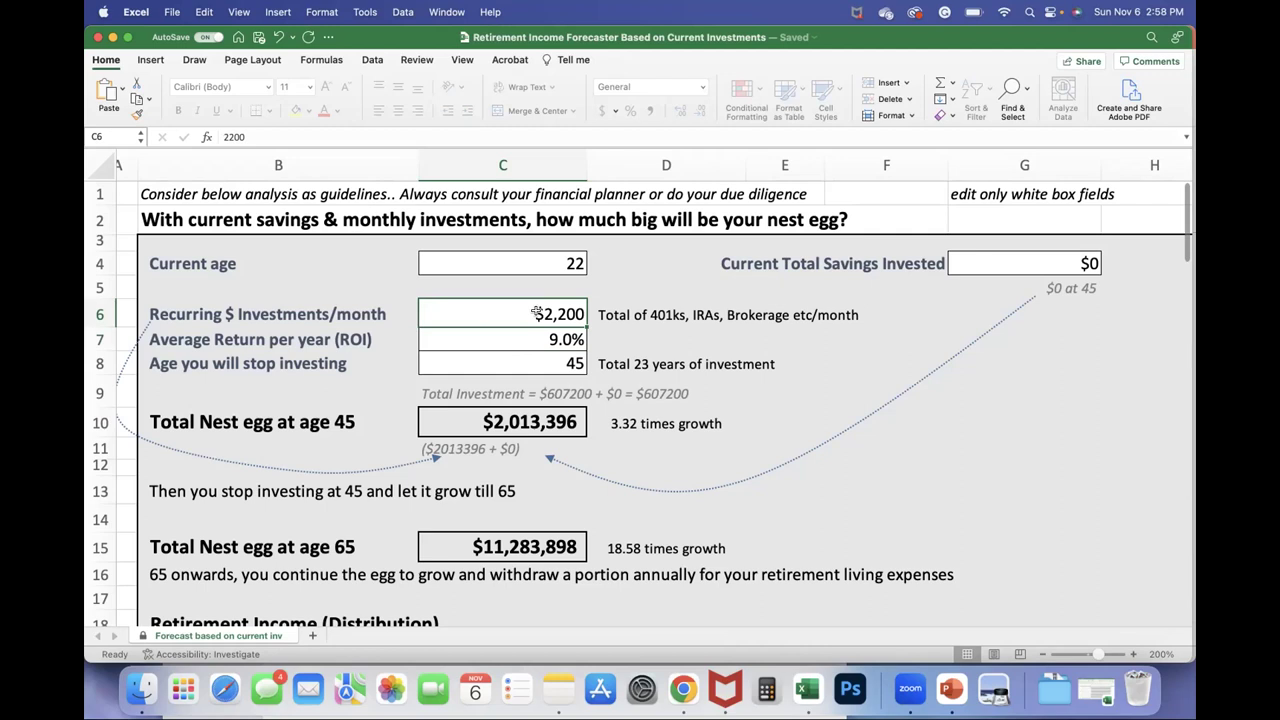
pyautogui.write('3500')
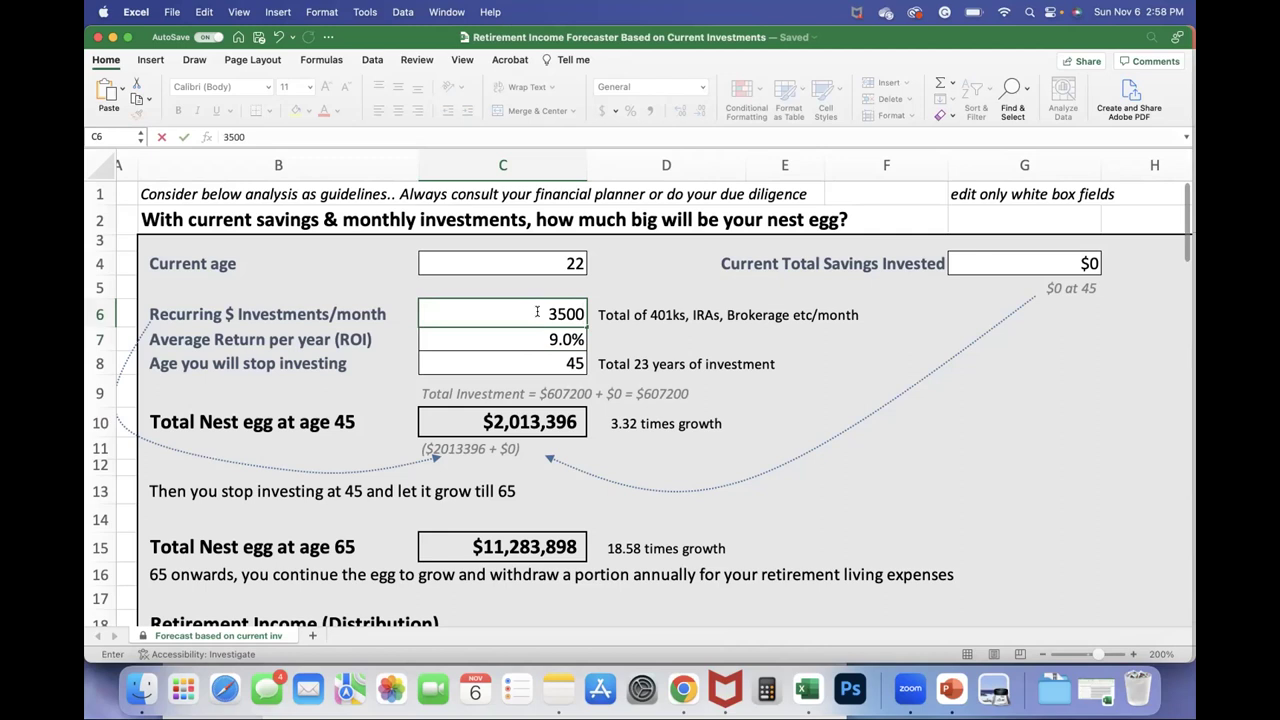
pyautogui.press('Return')
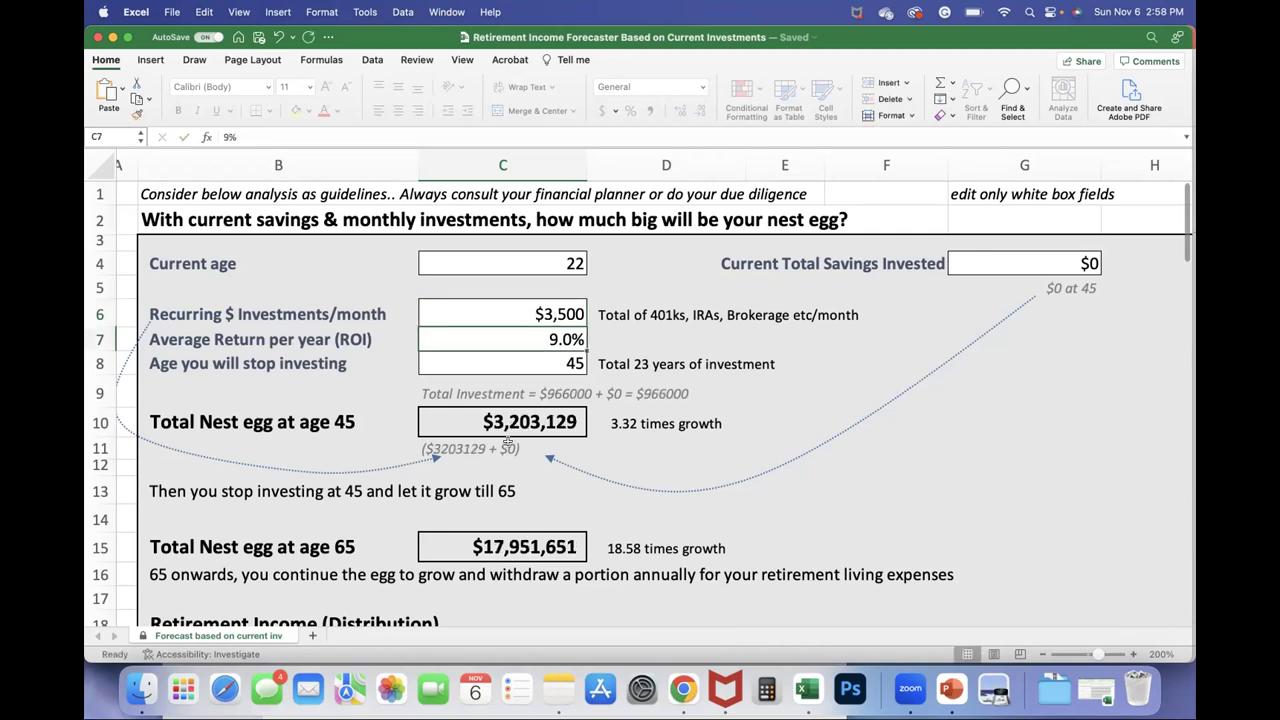
pyautogui.click(516, 421)
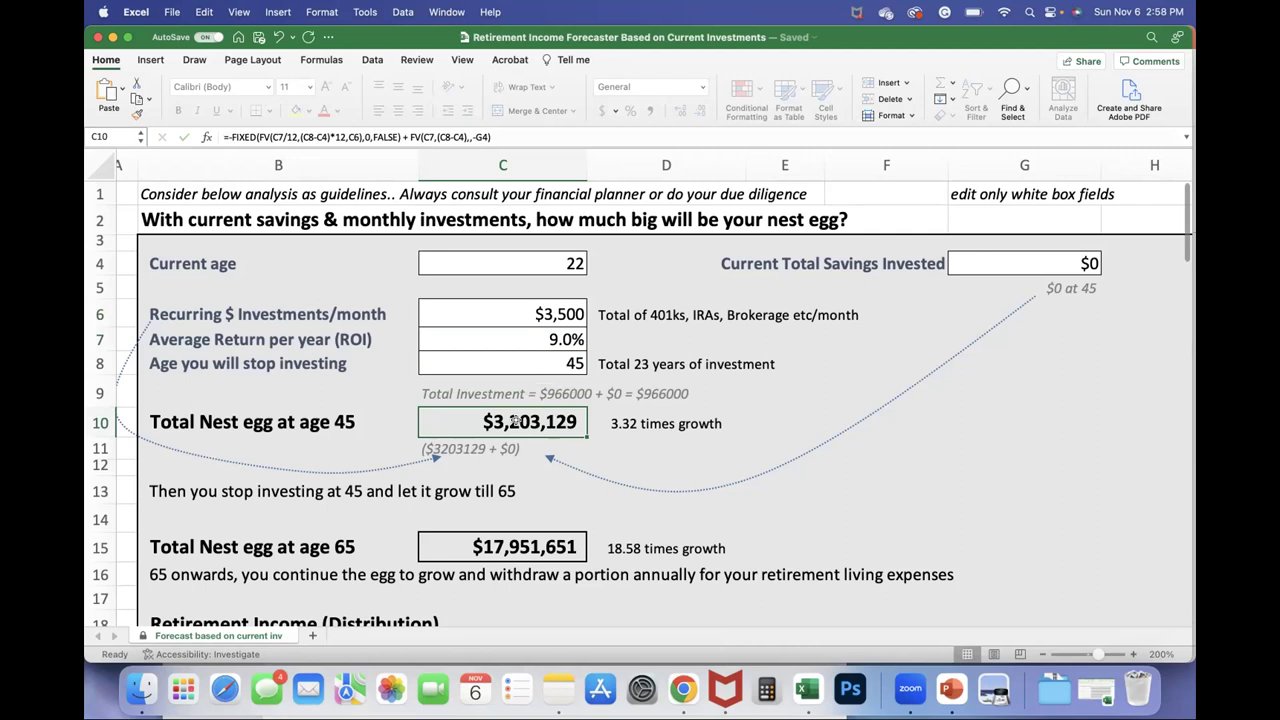
# Switch back to the Financial Goals page in Chrome, set the initial amount to 3200000 and rerun the simulation
pyautogui.hotkey('ctrl', 'Right')
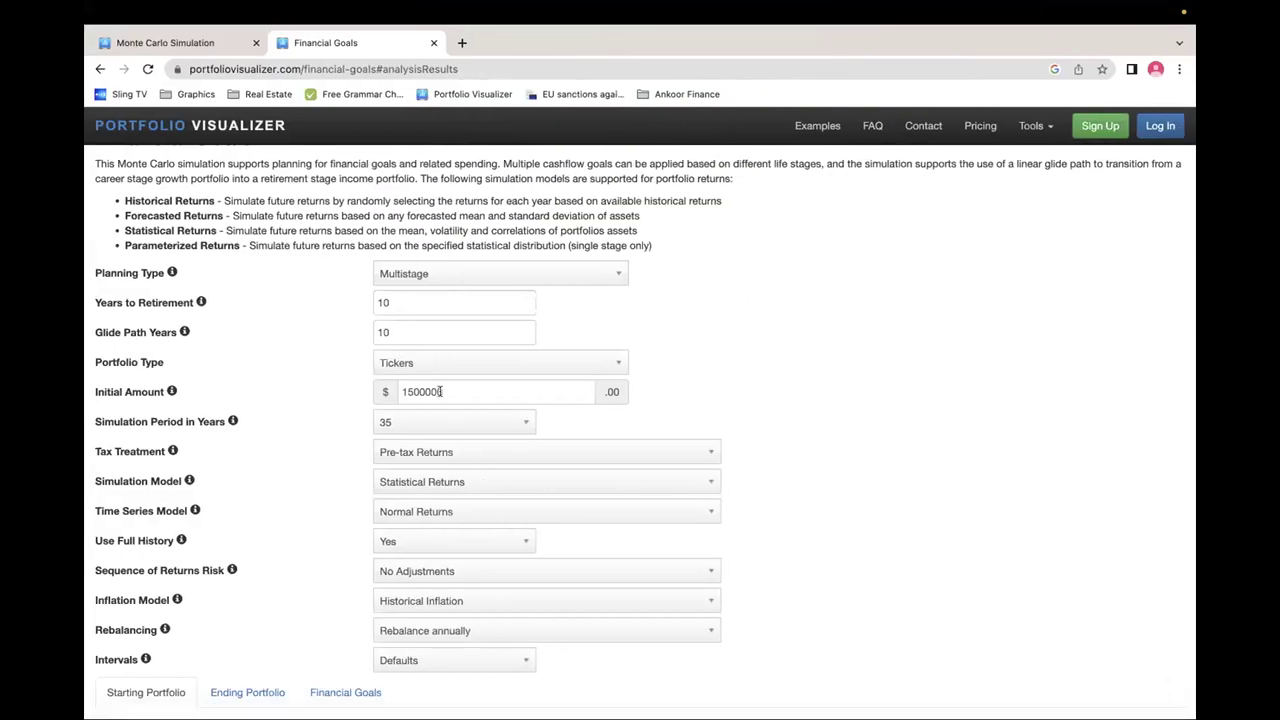
pyautogui.moveTo(411, 391); pyautogui.dragTo(391, 393)
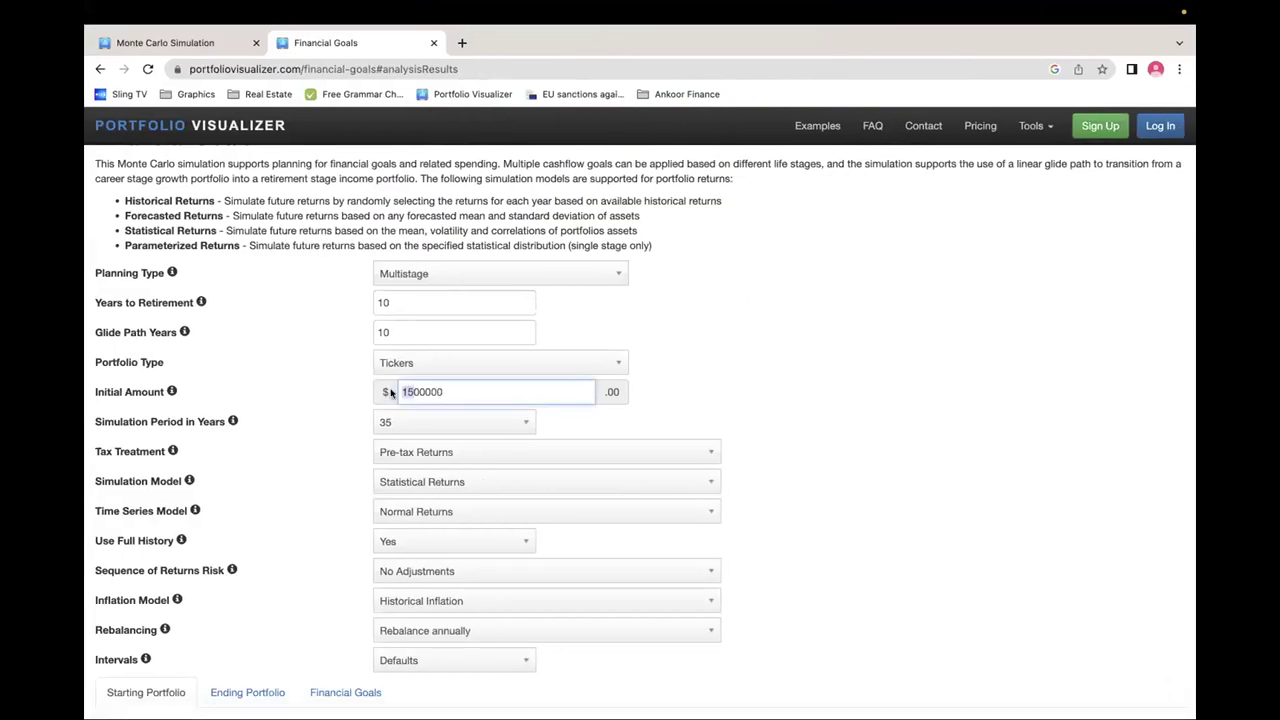
pyautogui.click(877, 372)
pyautogui.scroll(-5, 877, 372)
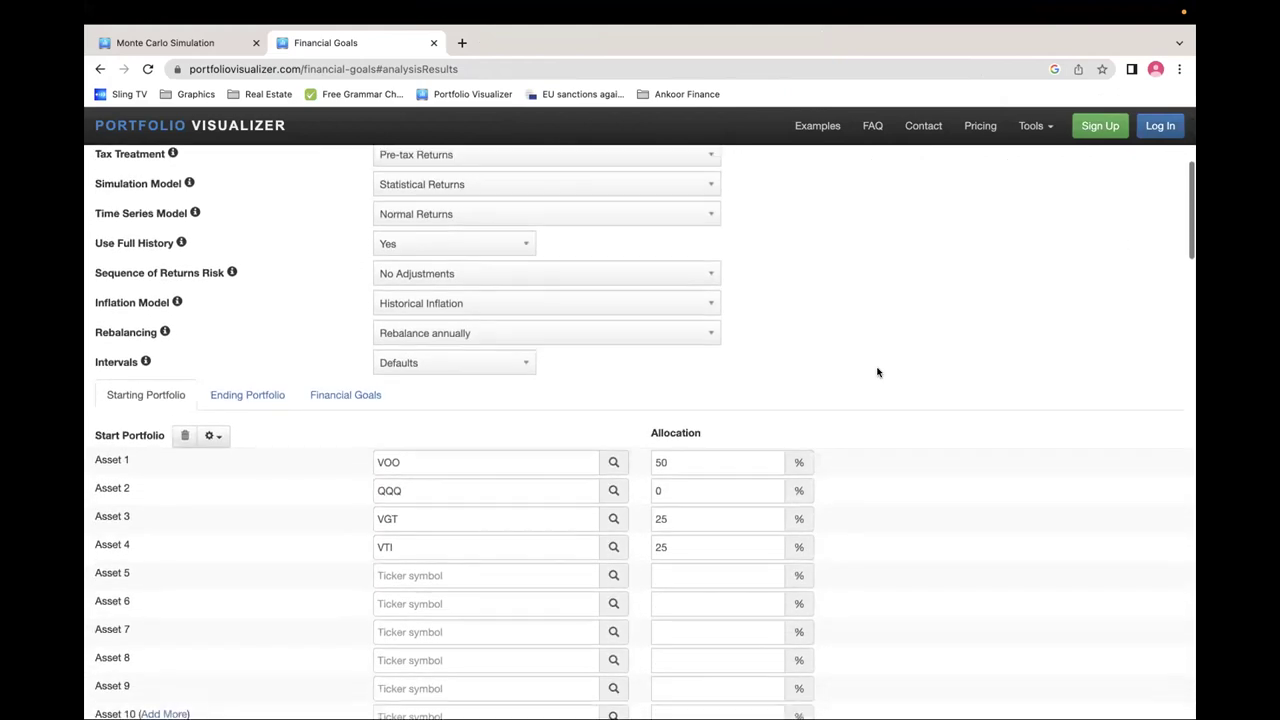
pyautogui.scroll(-10, 877, 372)
pyautogui.scroll(1, 877, 372)
pyautogui.click(381, 281)
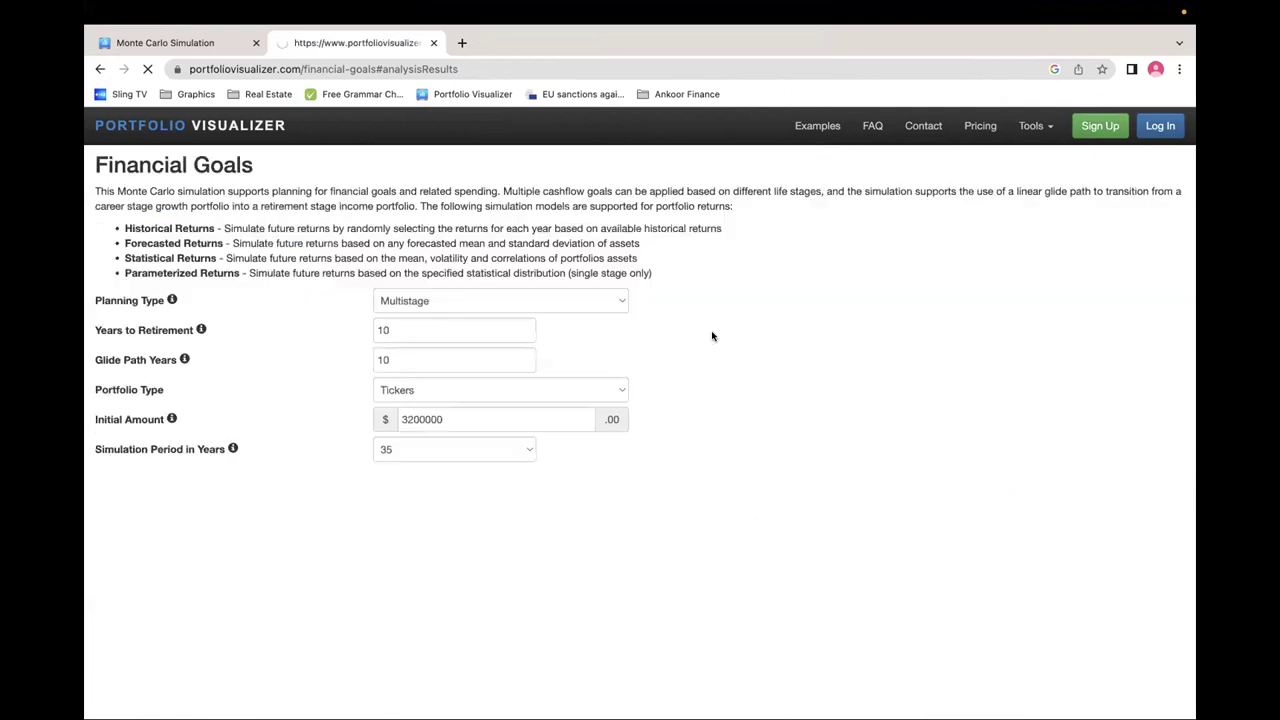
# Examine the new results, highlighting the 50th percentile nominal end balance and reading the simulated portfolio balances chart by year
pyautogui.scroll(-5, 712, 336)
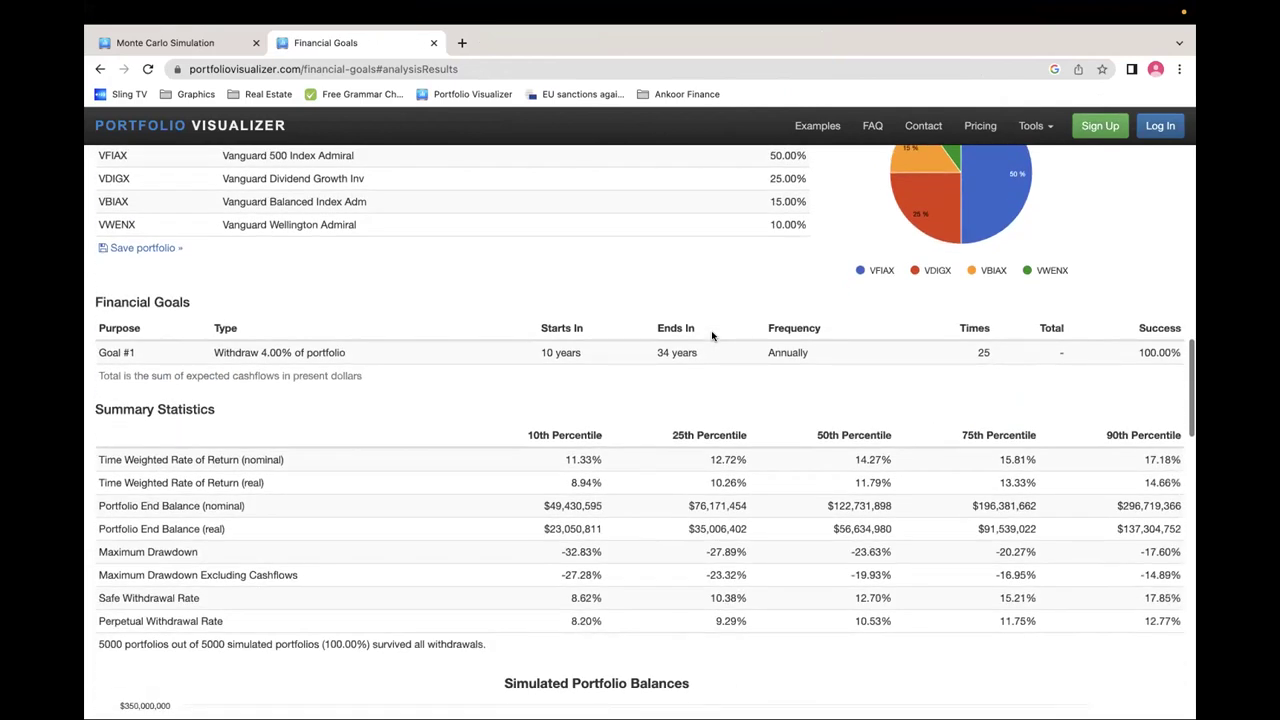
pyautogui.moveTo(896, 507); pyautogui.dragTo(825, 509)
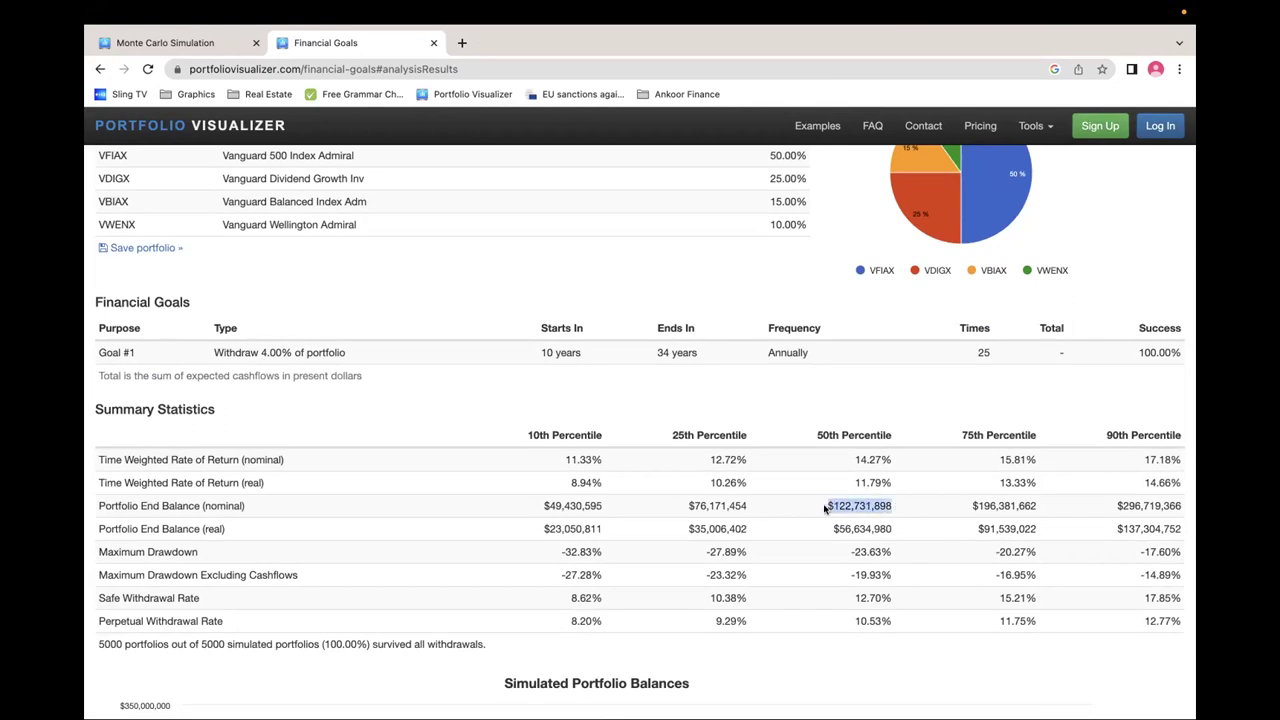
pyautogui.scroll(-5, 791, 531)
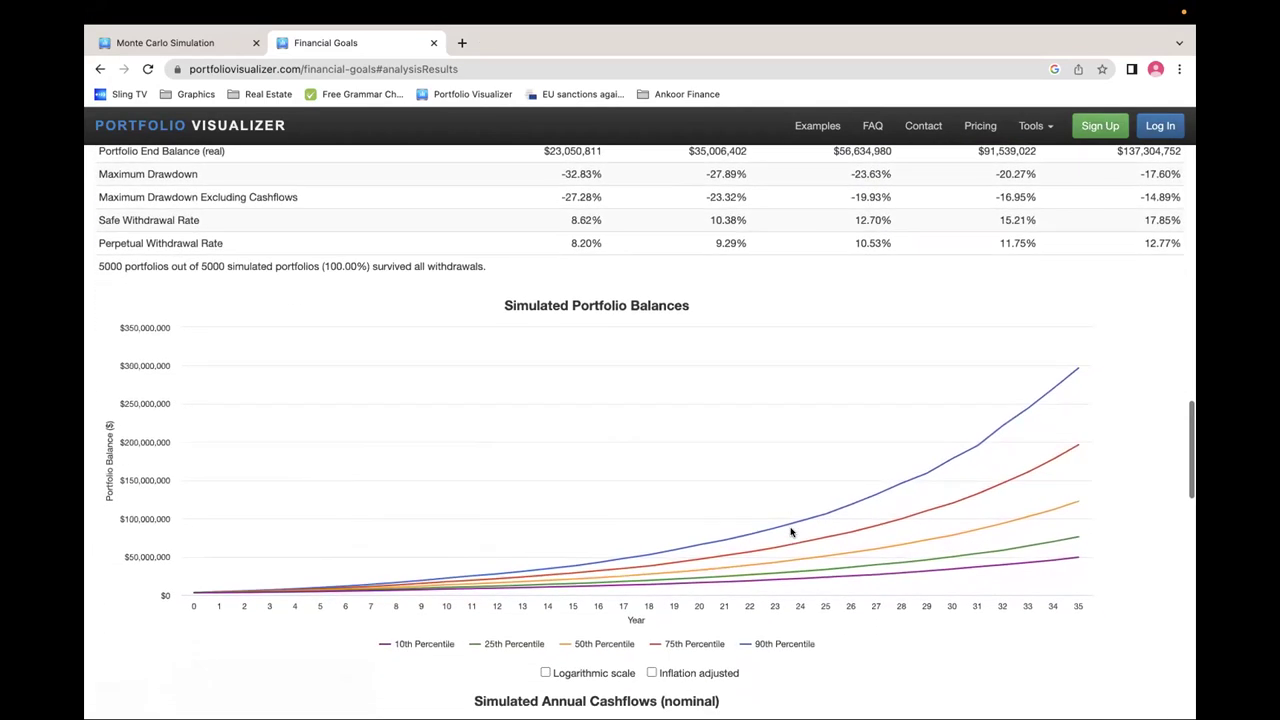
pyautogui.moveTo(188, 549)
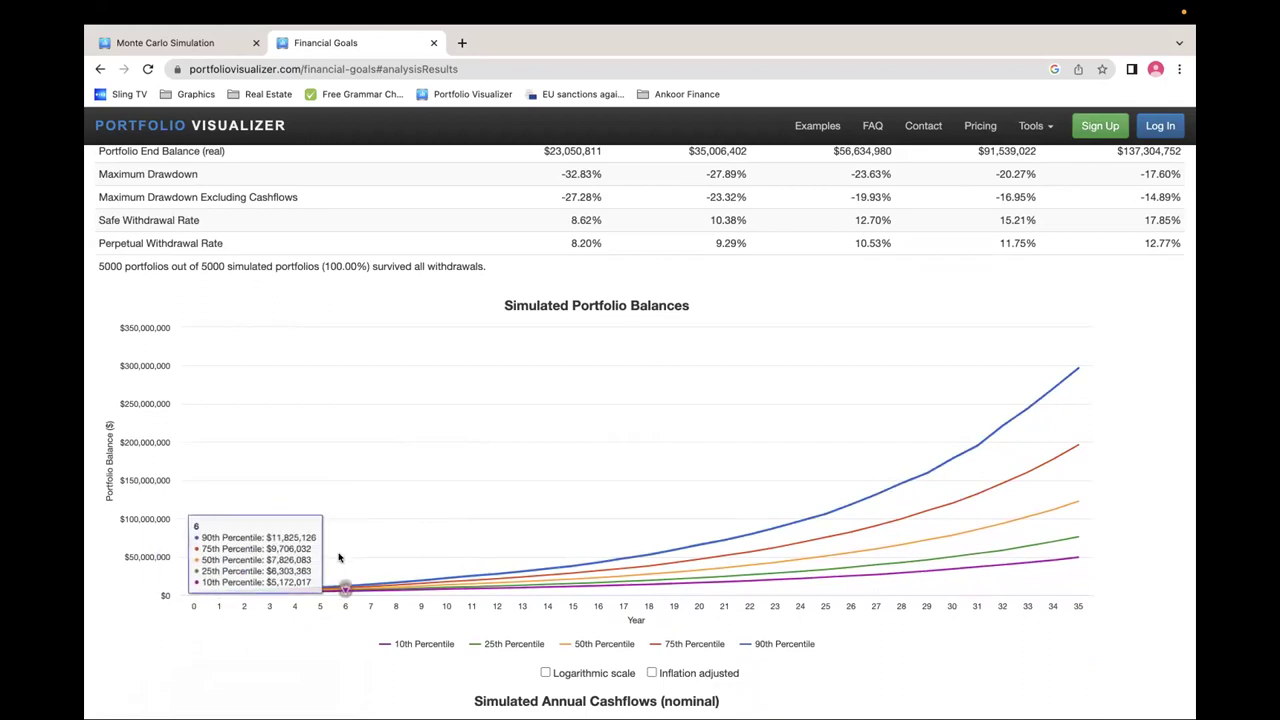
pyautogui.scroll(20, 409, 444)
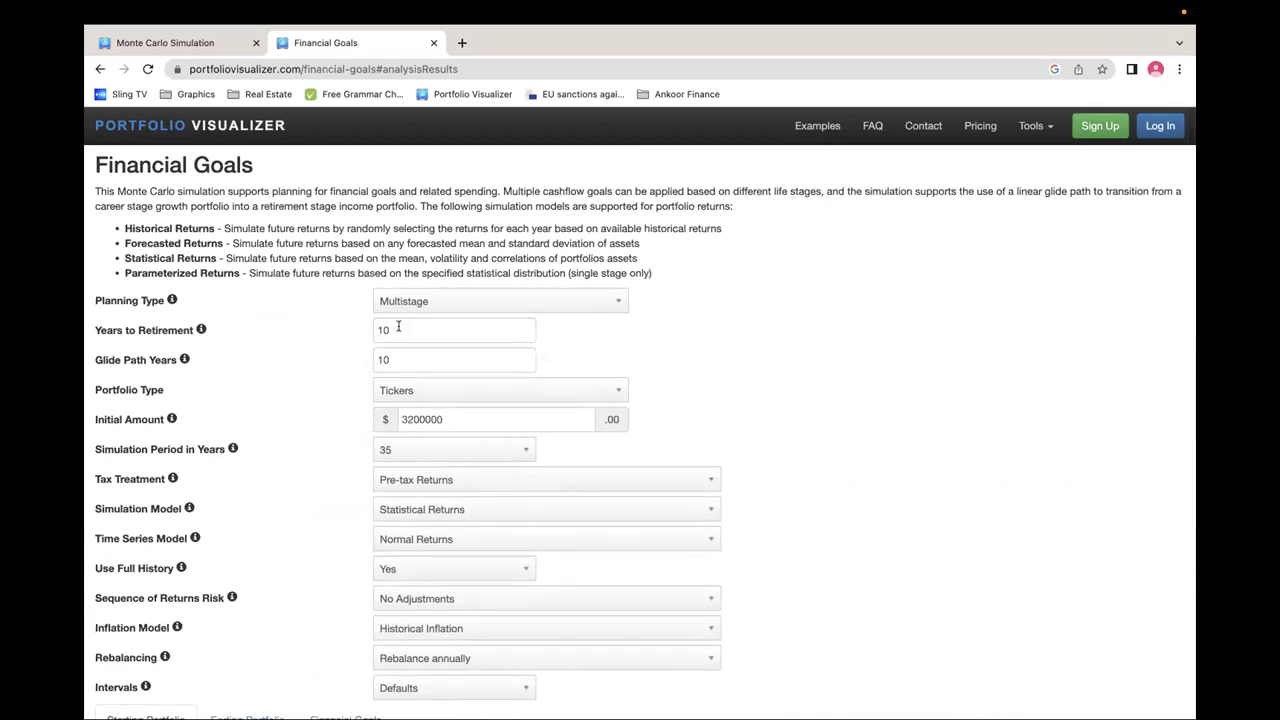
pyautogui.scroll(-20, 321, 394)
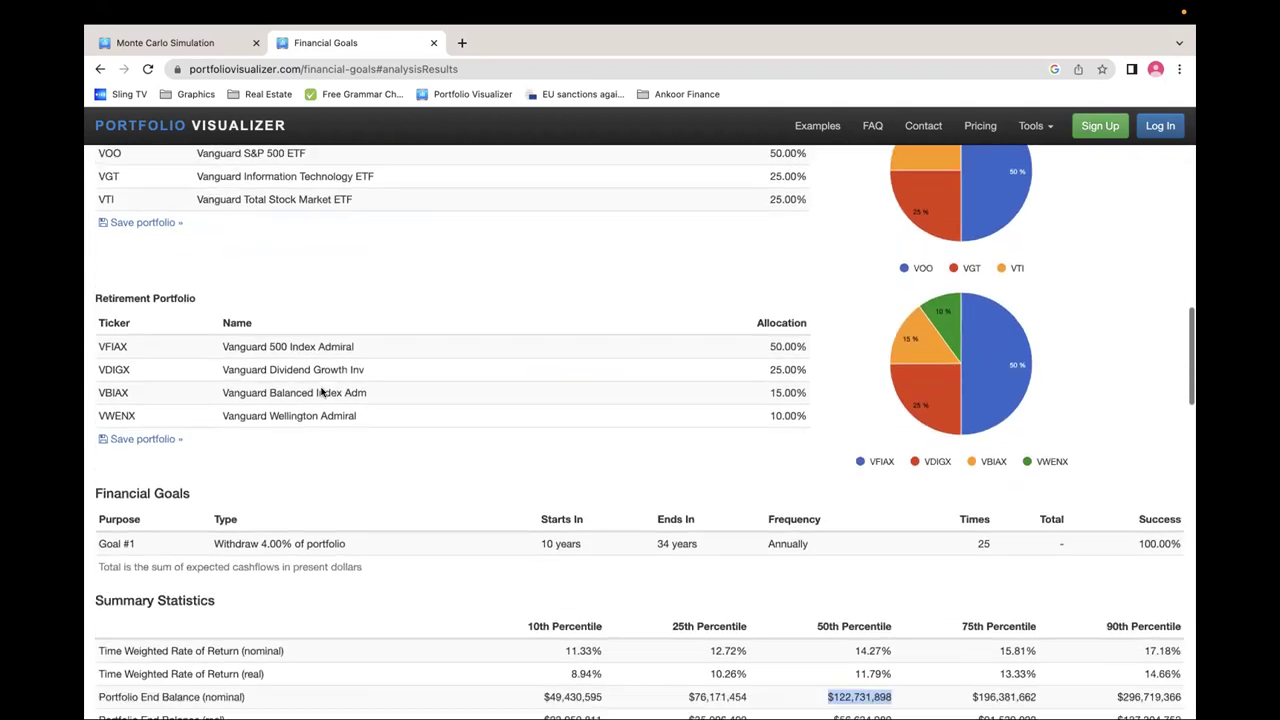
pyautogui.scroll(-1, 321, 392)
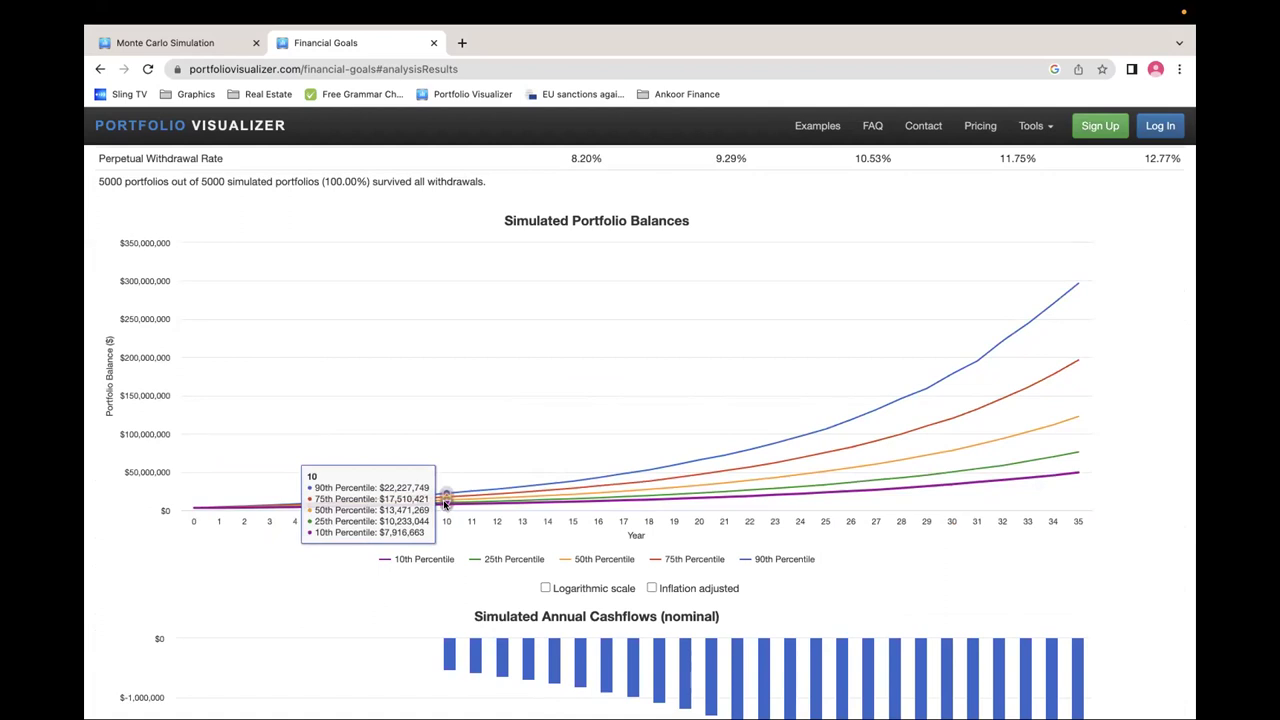
pyautogui.scroll(1, 1138, 306)
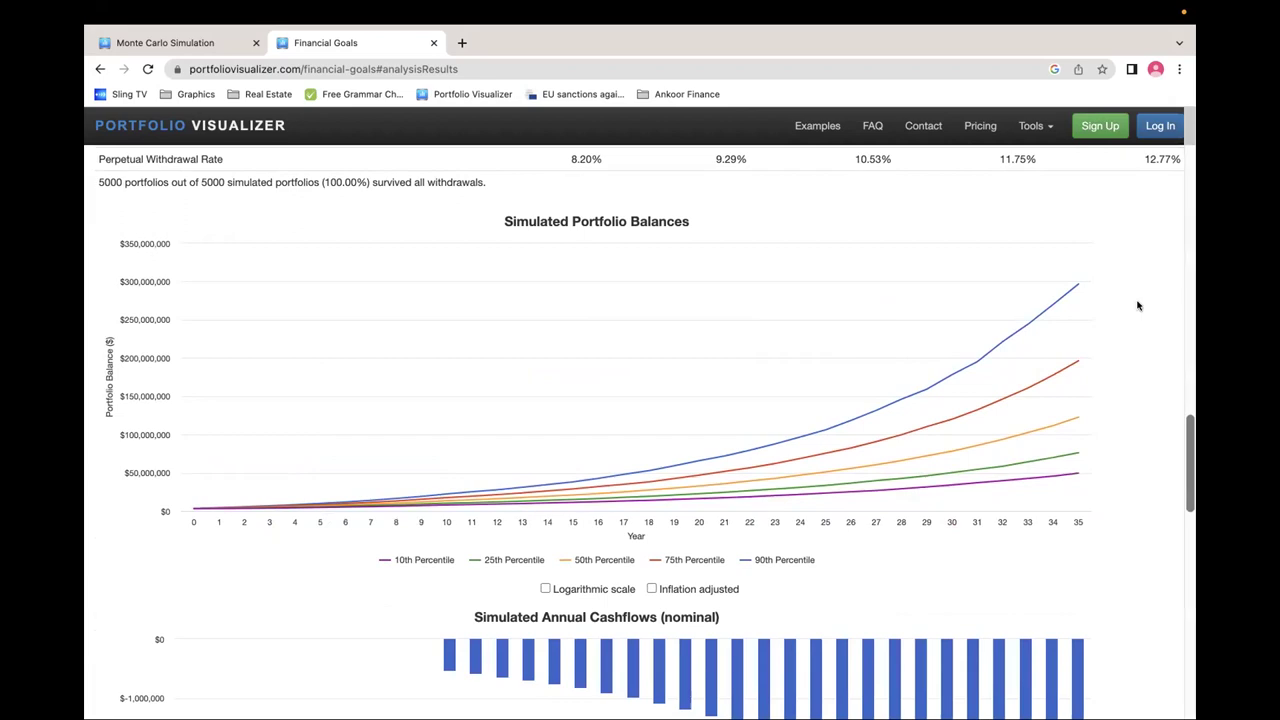
# Review the simulation inputs and highlight the 25th percentile nominal portfolio end balance in the summary statistics
pyautogui.scroll(20, 1111, 307)
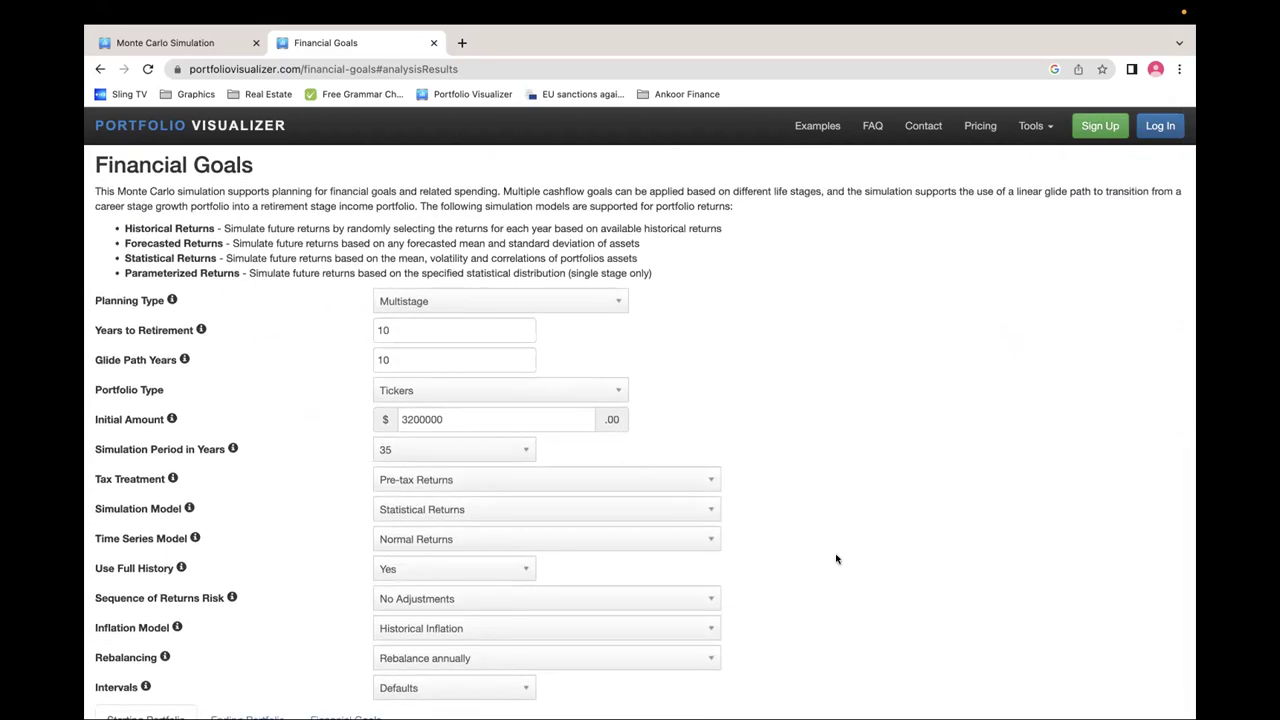
pyautogui.scroll(-15, 851, 390)
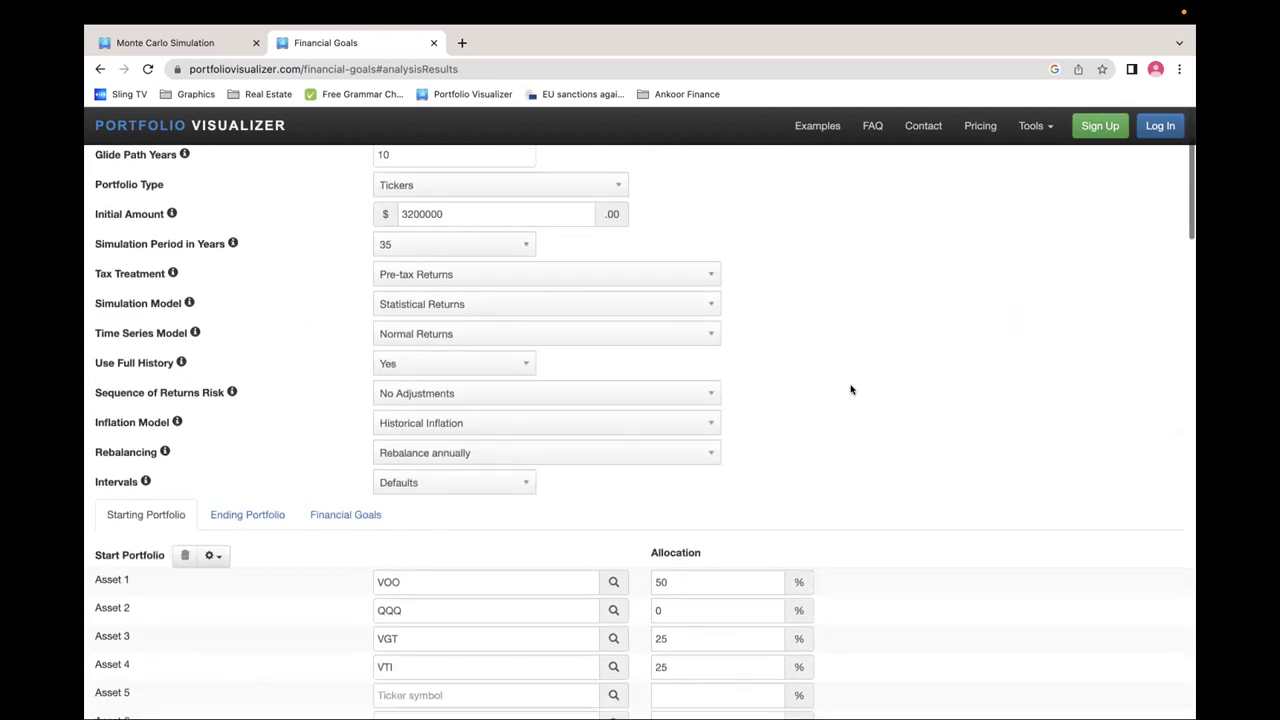
pyautogui.scroll(-10, 851, 390)
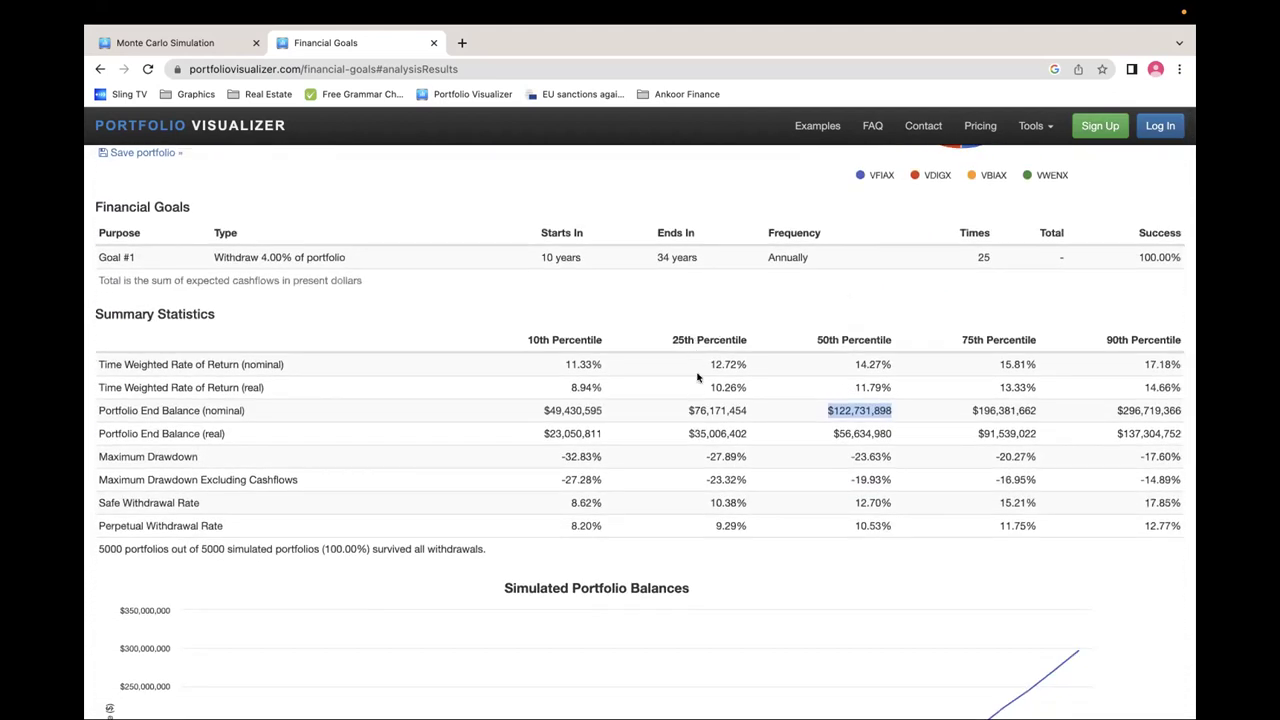
pyautogui.moveTo(689, 410); pyautogui.dragTo(746, 410)
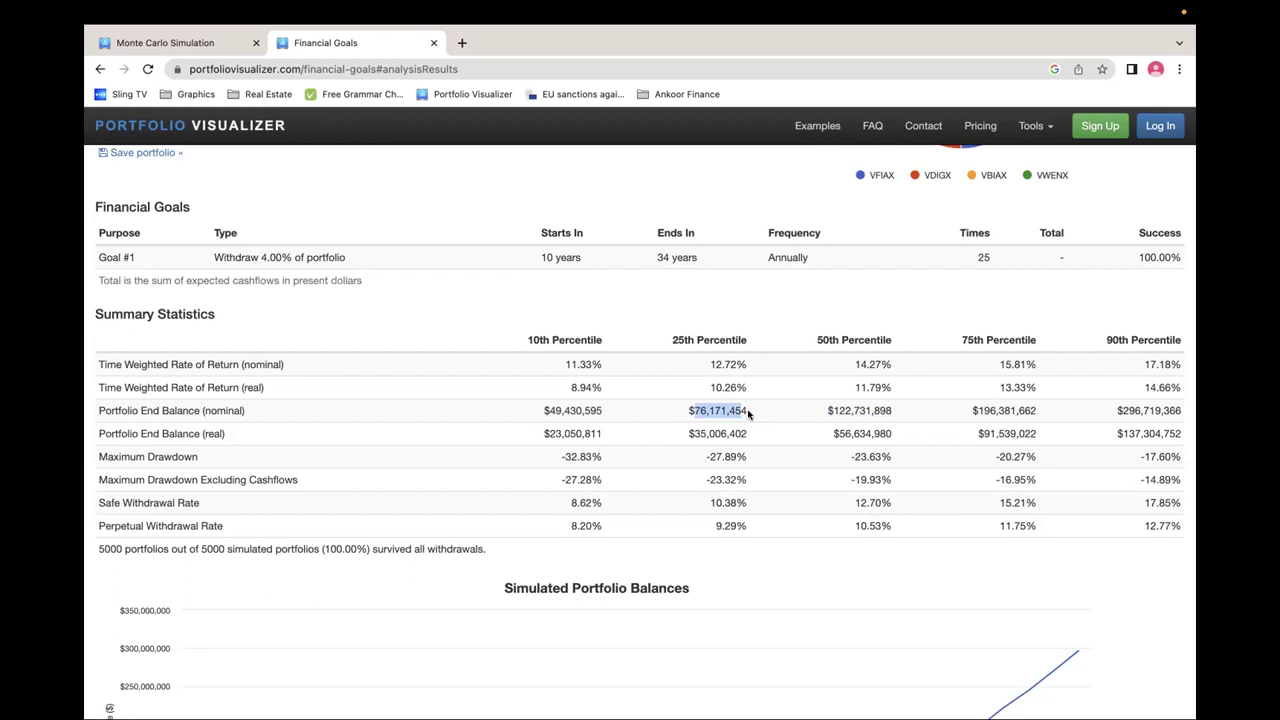
pyautogui.click(748, 413)
pyautogui.scroll(-1, 748, 413)
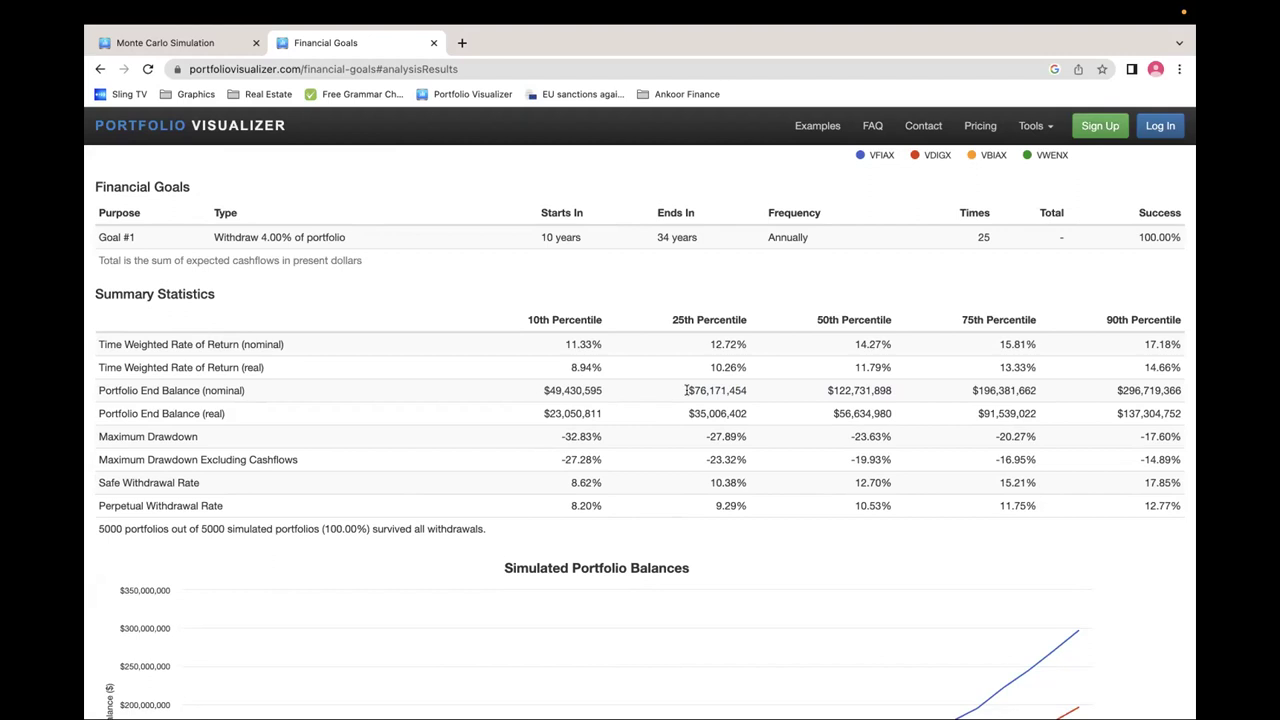
# Return to the start of the Financial Goals page and switch to the 2022 Top Stocks folder in Finder
pyautogui.scroll(10, 686, 390)
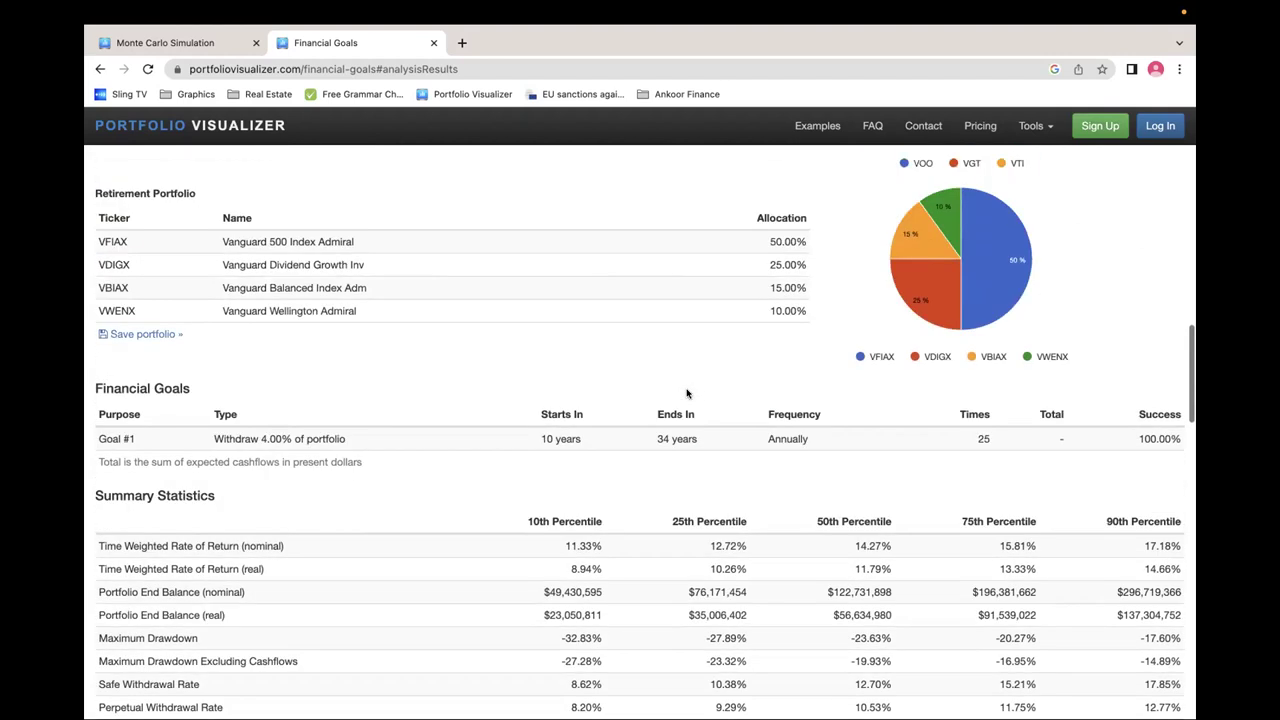
pyautogui.scroll(10, 686, 392)
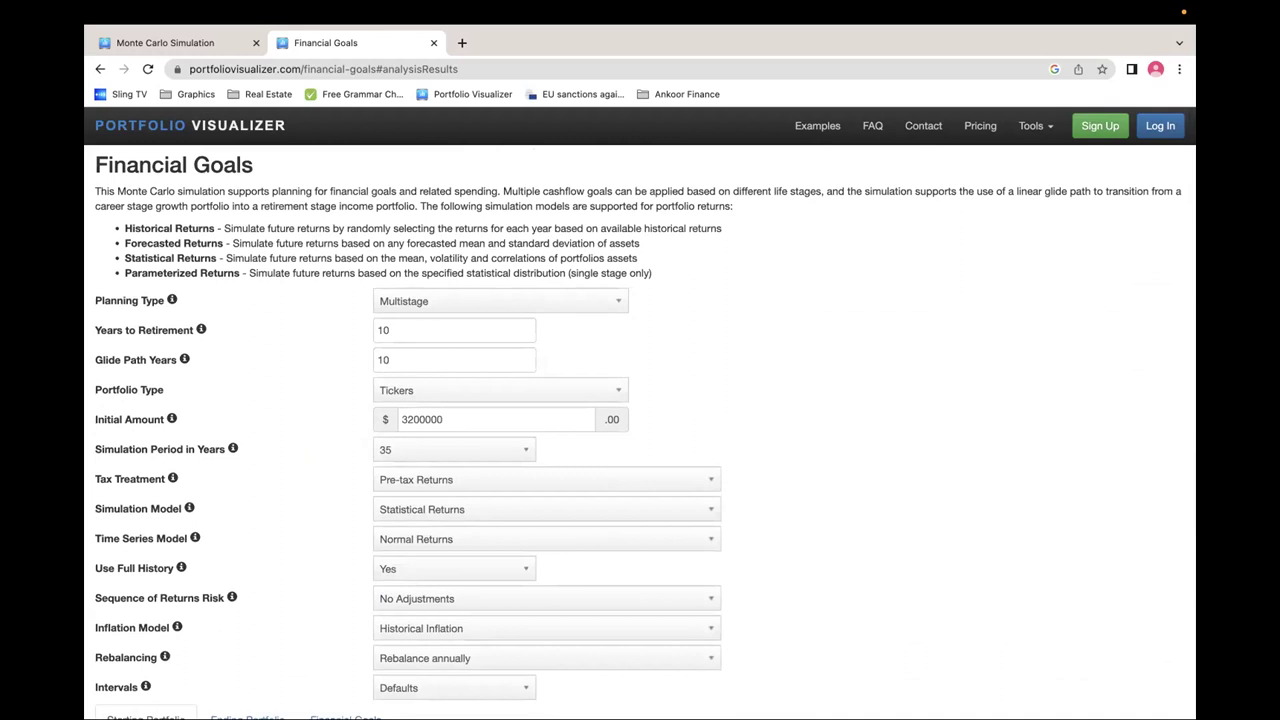
pyautogui.moveTo(766, 690)
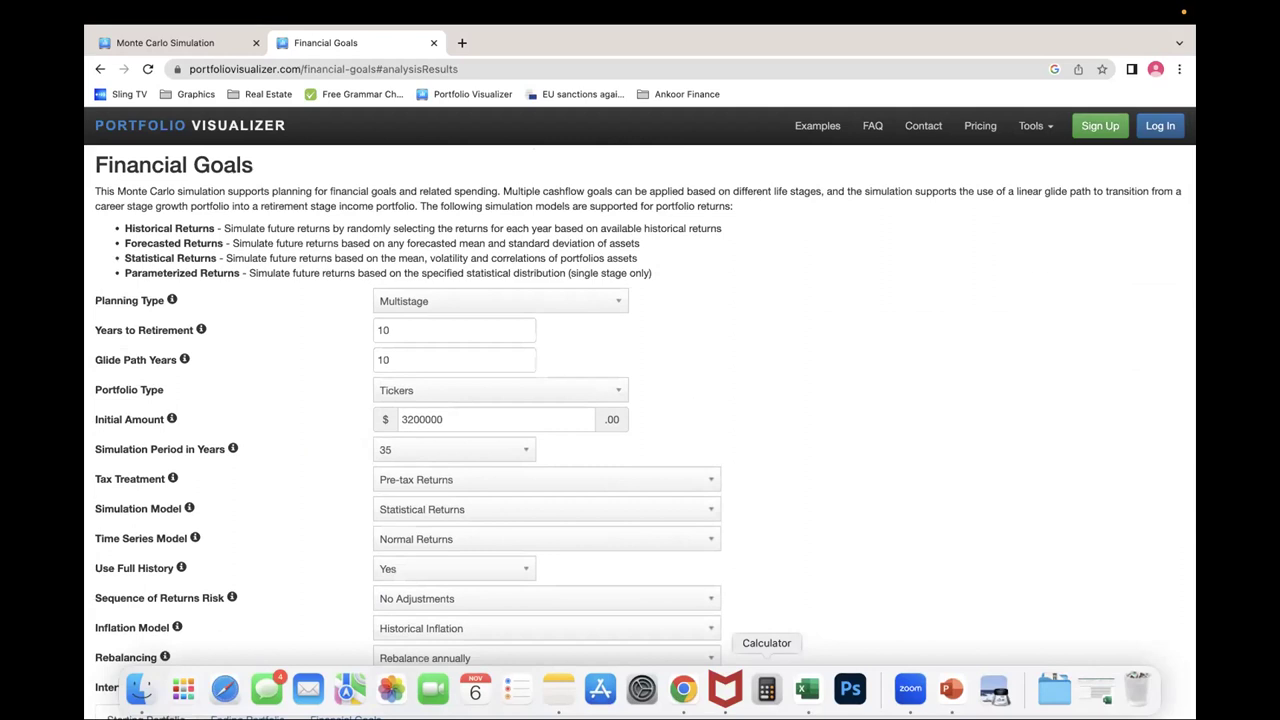
pyautogui.click(141, 690)
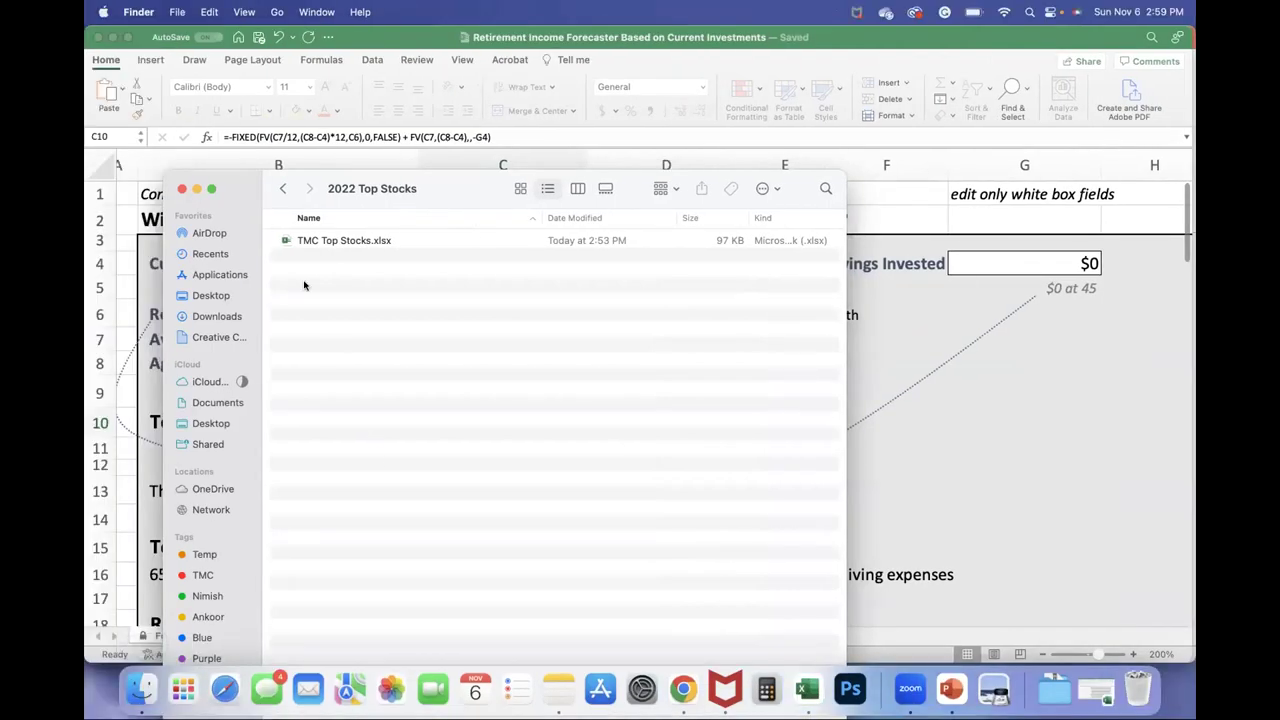
# Open the Early Retirement.xlsx workbook from the Individual Calculators folder tagged TMC
pyautogui.click(203, 575)
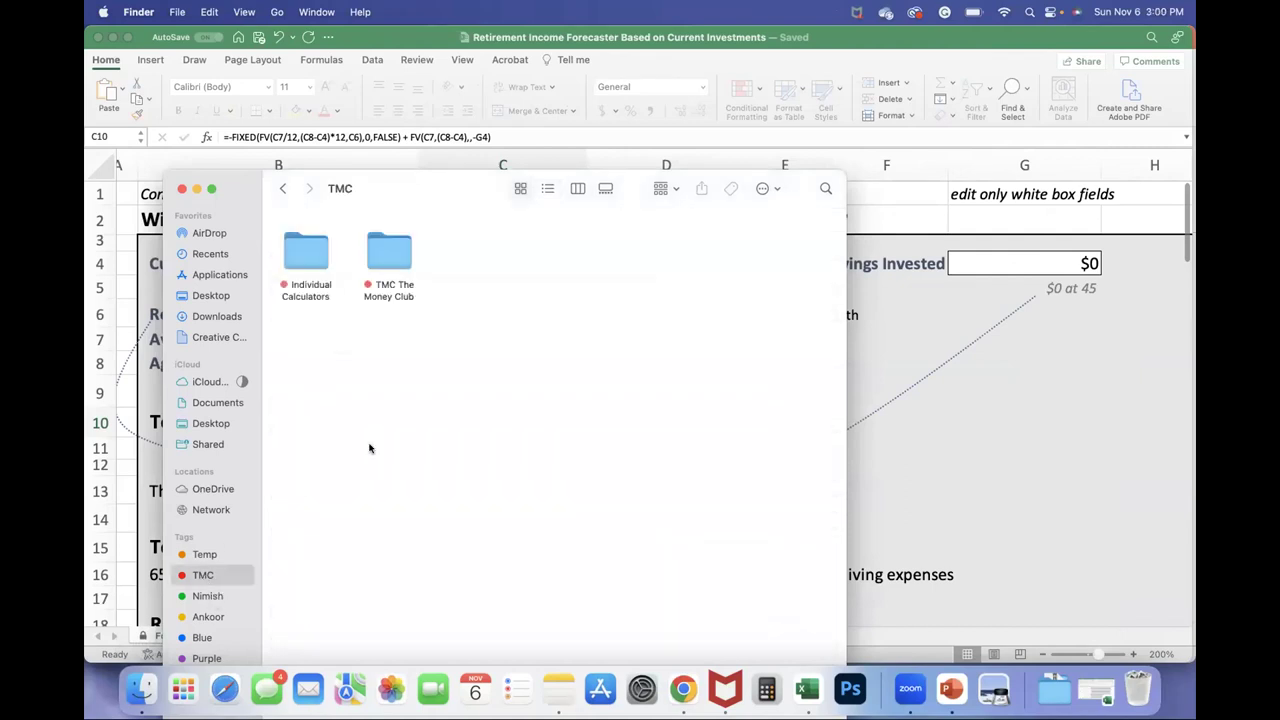
pyautogui.doubleClick(287, 266)
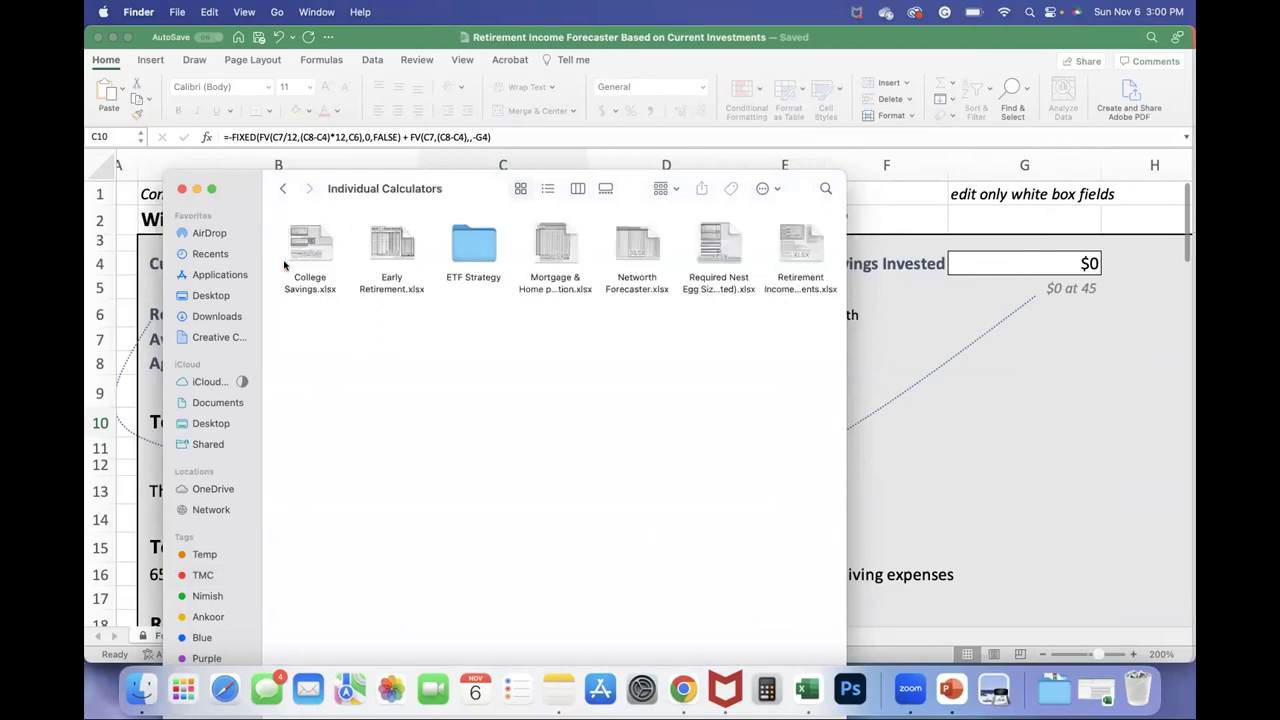
pyautogui.doubleClick(391, 250)
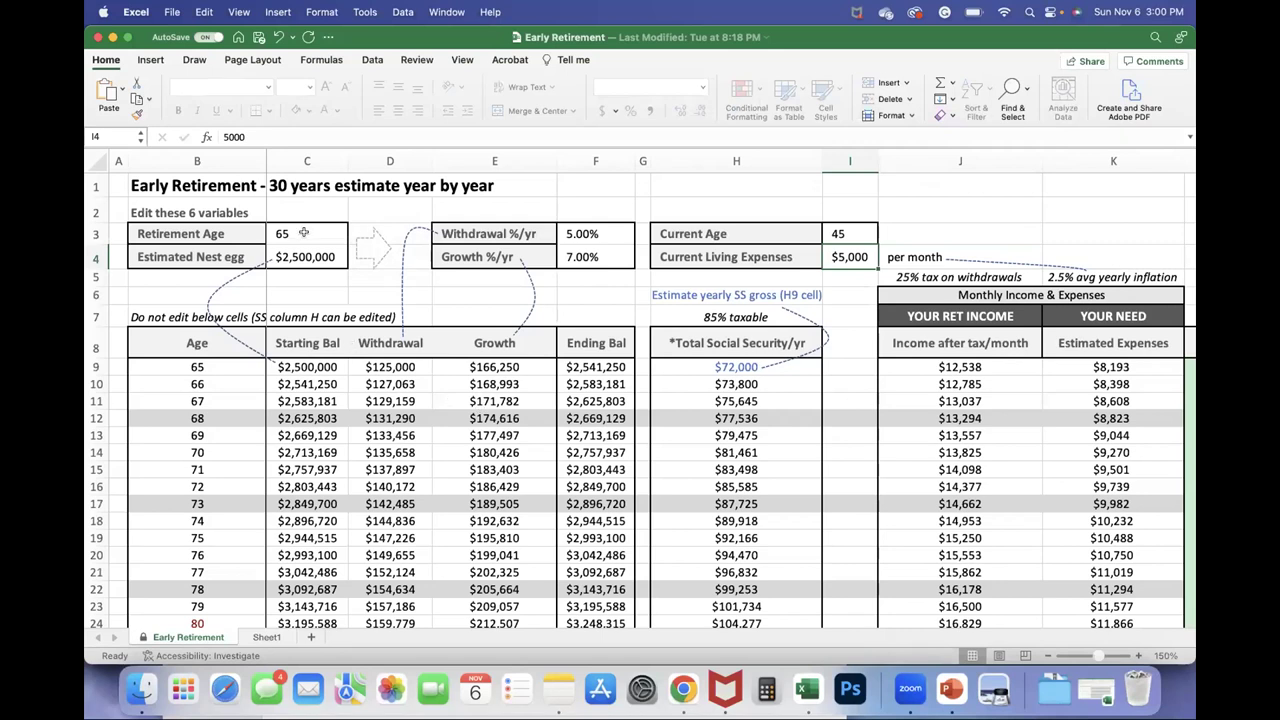
# Examine the retirement age, nest egg, current age and living expenses inputs, and follow the year-by-year table to age 80
pyautogui.click(302, 232)
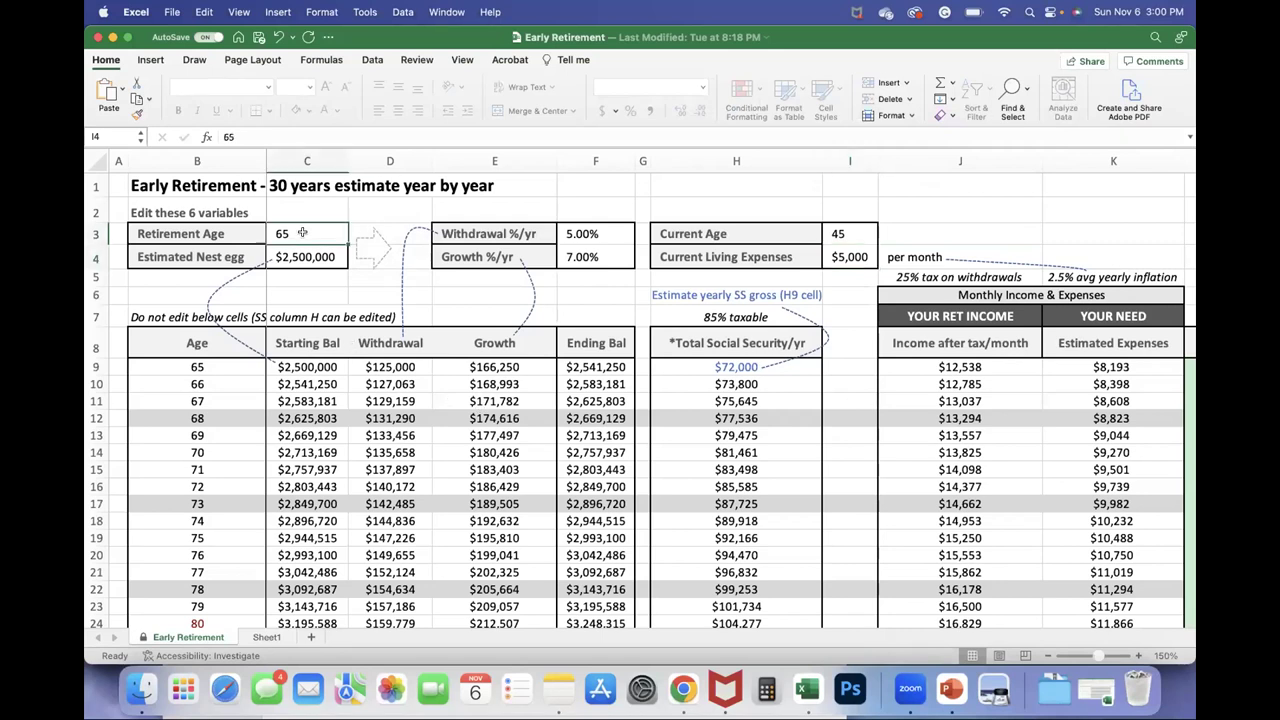
pyautogui.click(852, 232)
pyautogui.click(850, 258)
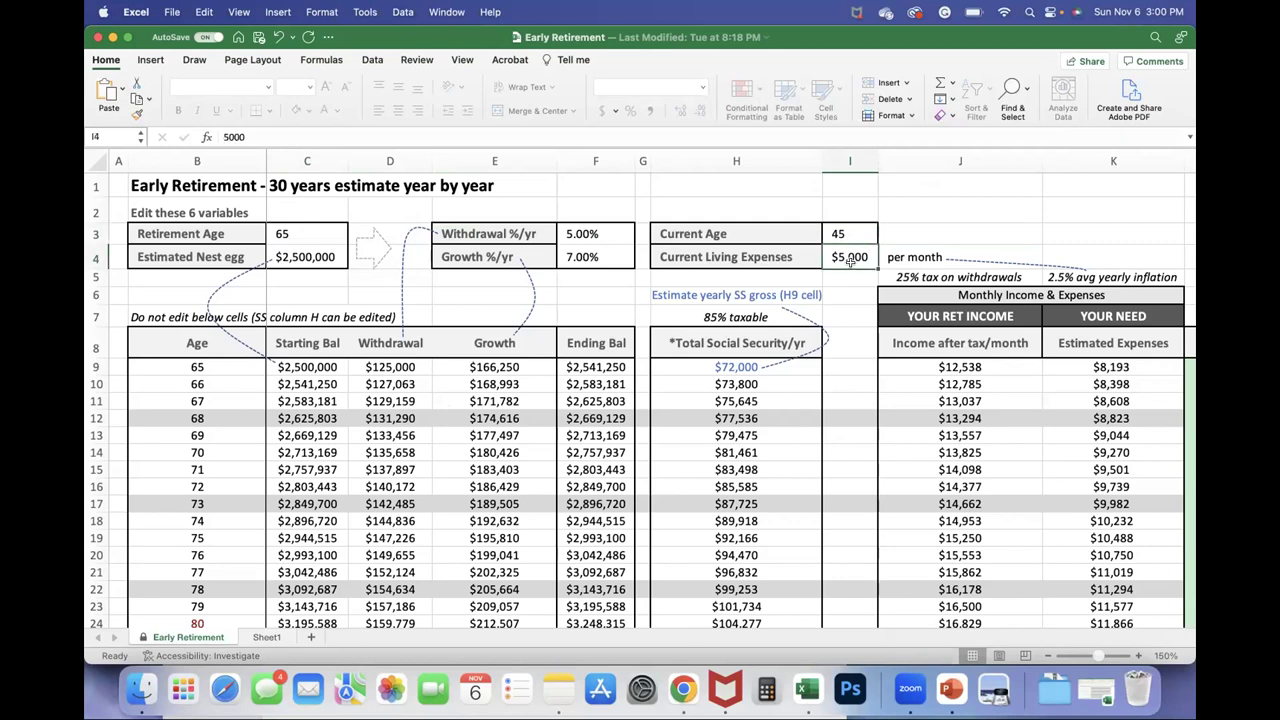
pyautogui.click(289, 257)
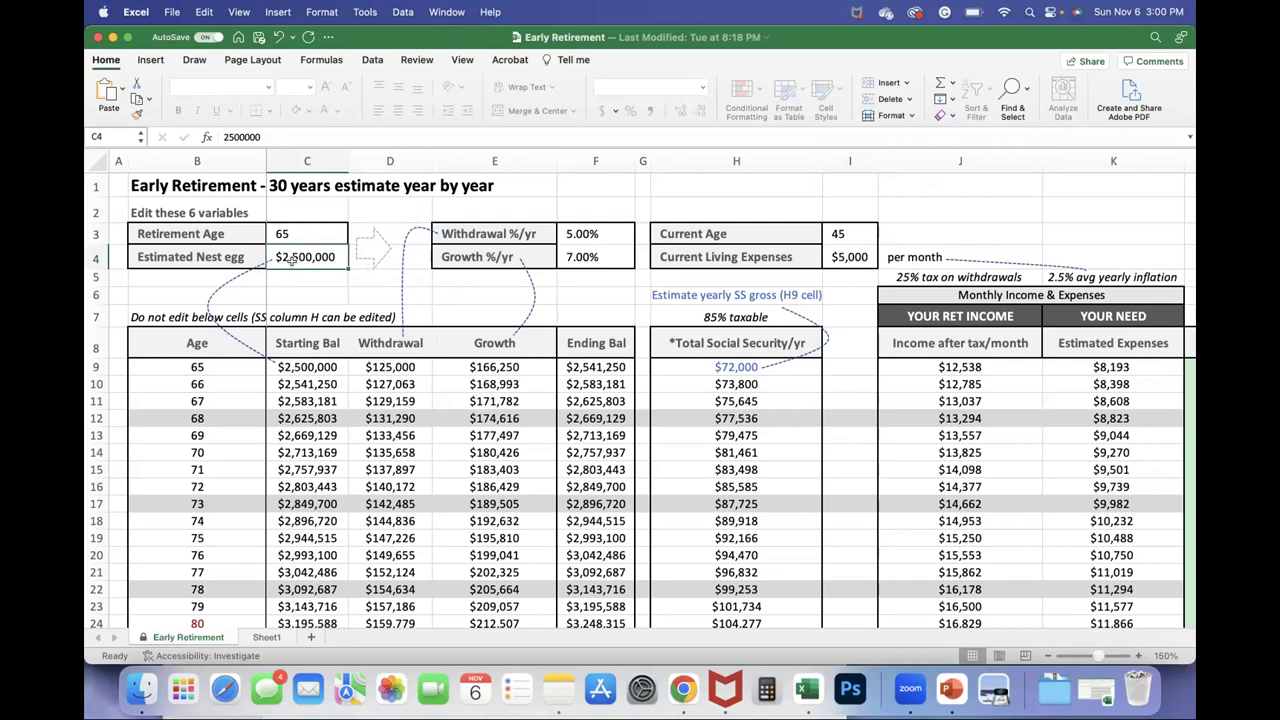
pyautogui.scroll(-4, 648, 405)
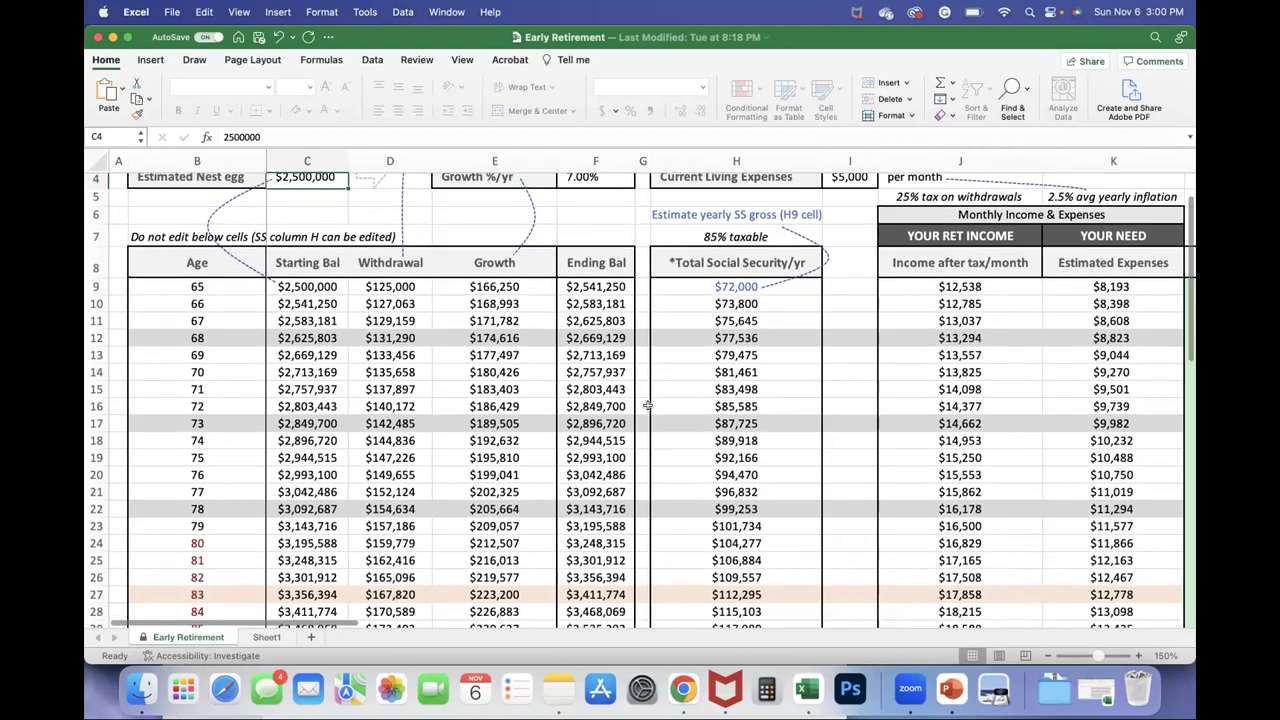
pyautogui.scroll(2, 648, 405)
pyautogui.scroll(-5, 648, 405)
pyautogui.click(203, 457)
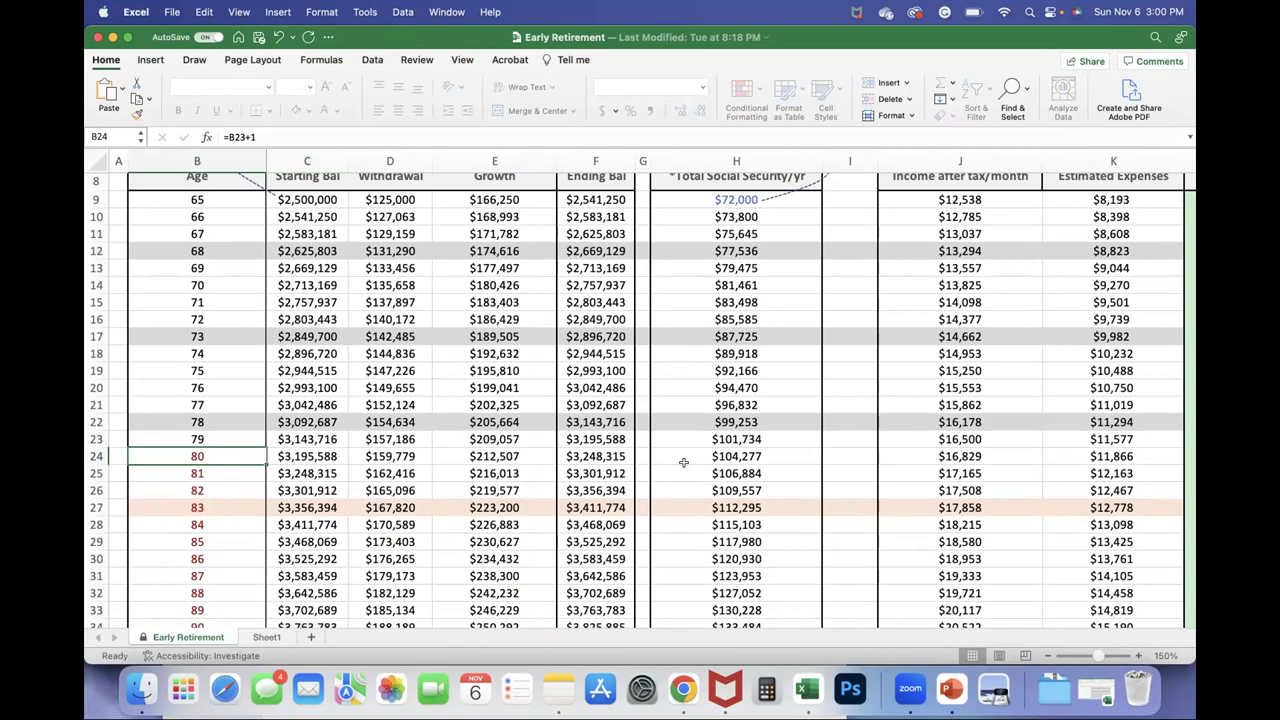
# Compare the age 65 after-tax monthly income with estimated expenses, and review the monthly and yearly savings and their formulas
pyautogui.hscroll(6, 683, 463)
pyautogui.scroll(4, 683, 463)
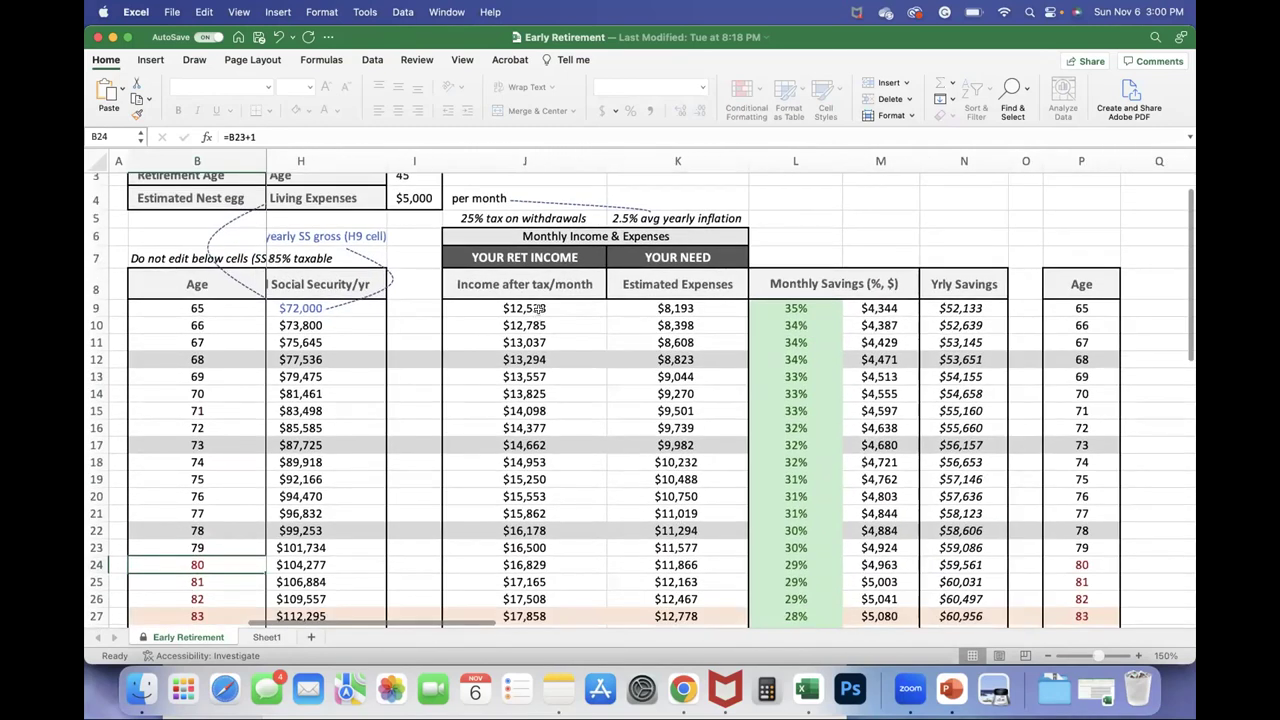
pyautogui.click(540, 310)
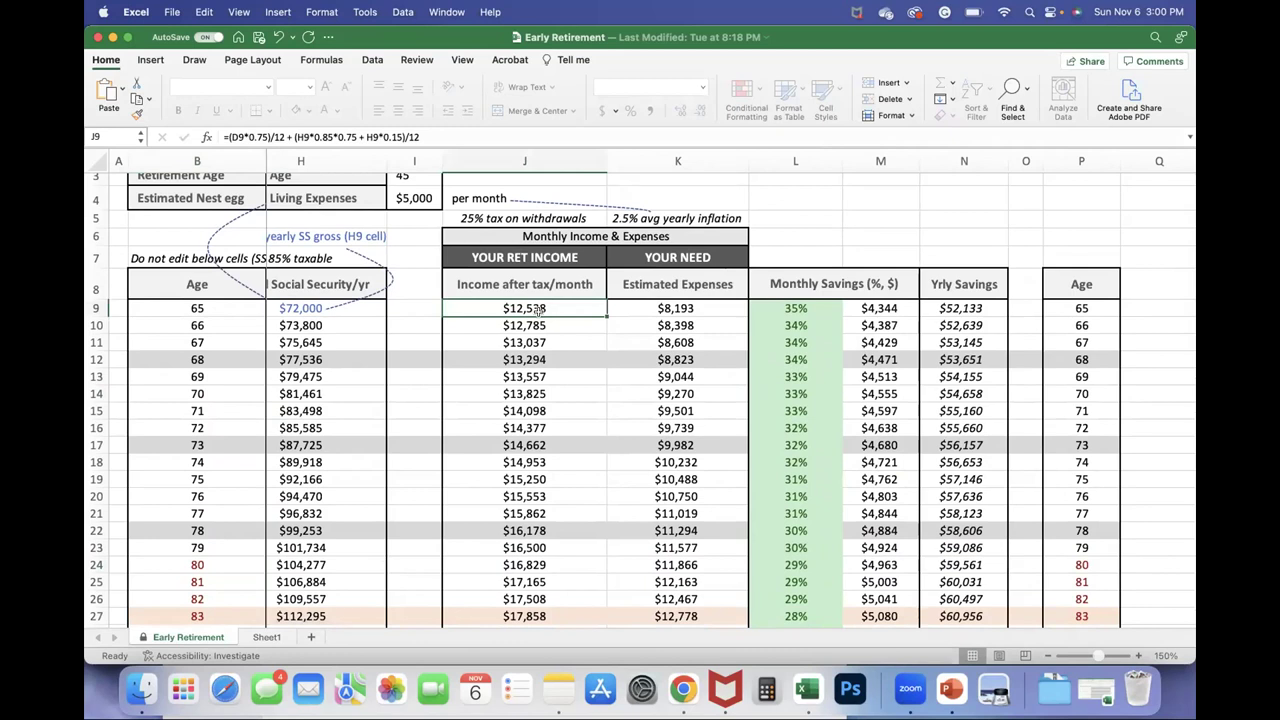
pyautogui.click(413, 198)
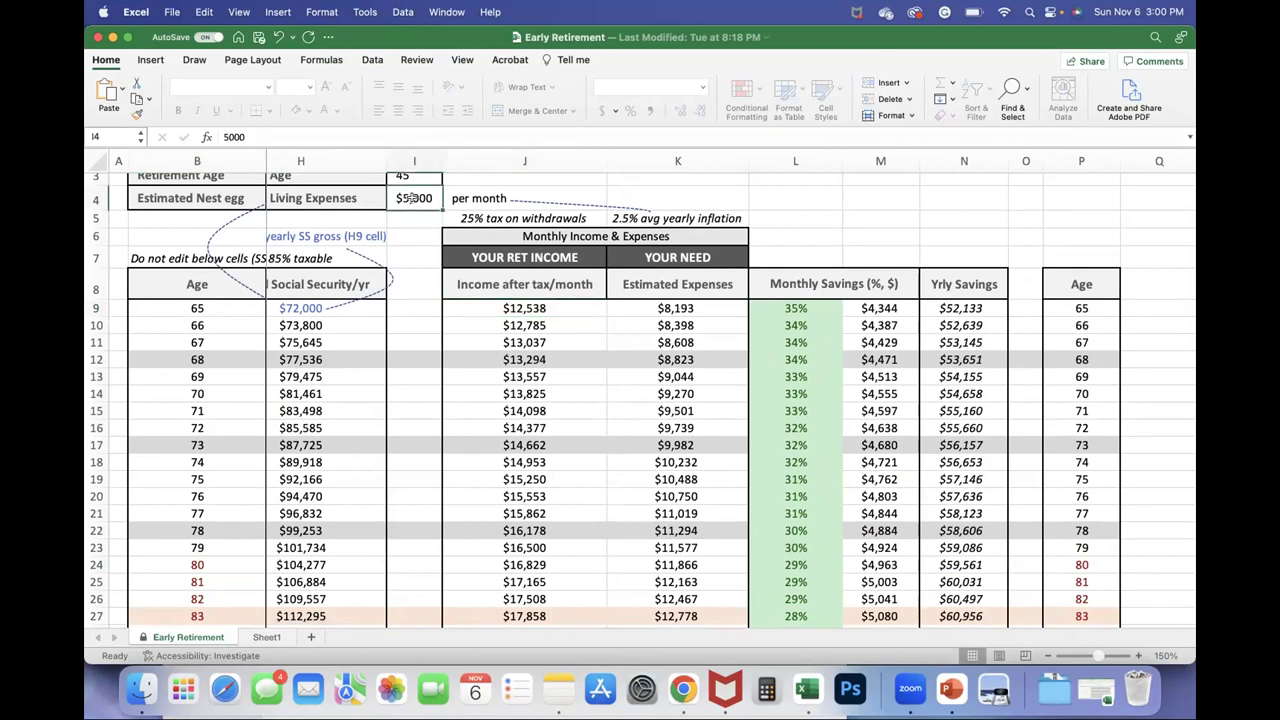
pyautogui.click(670, 306)
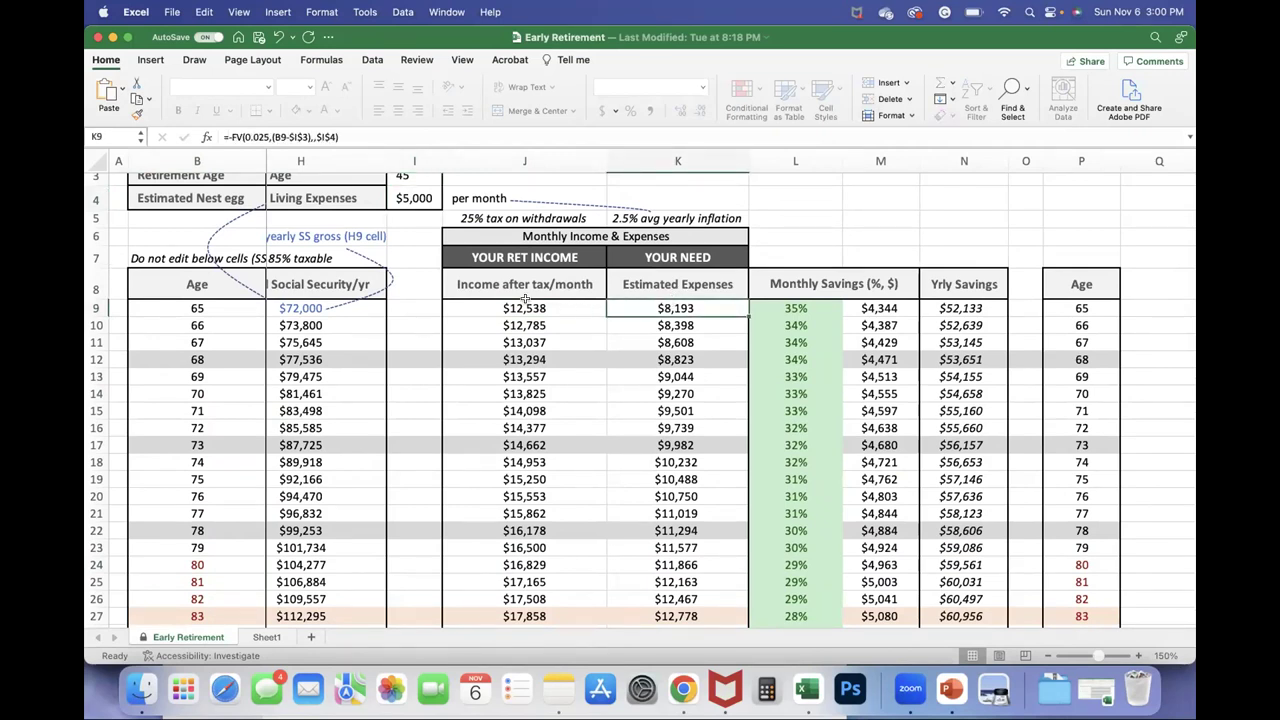
pyautogui.click(880, 308)
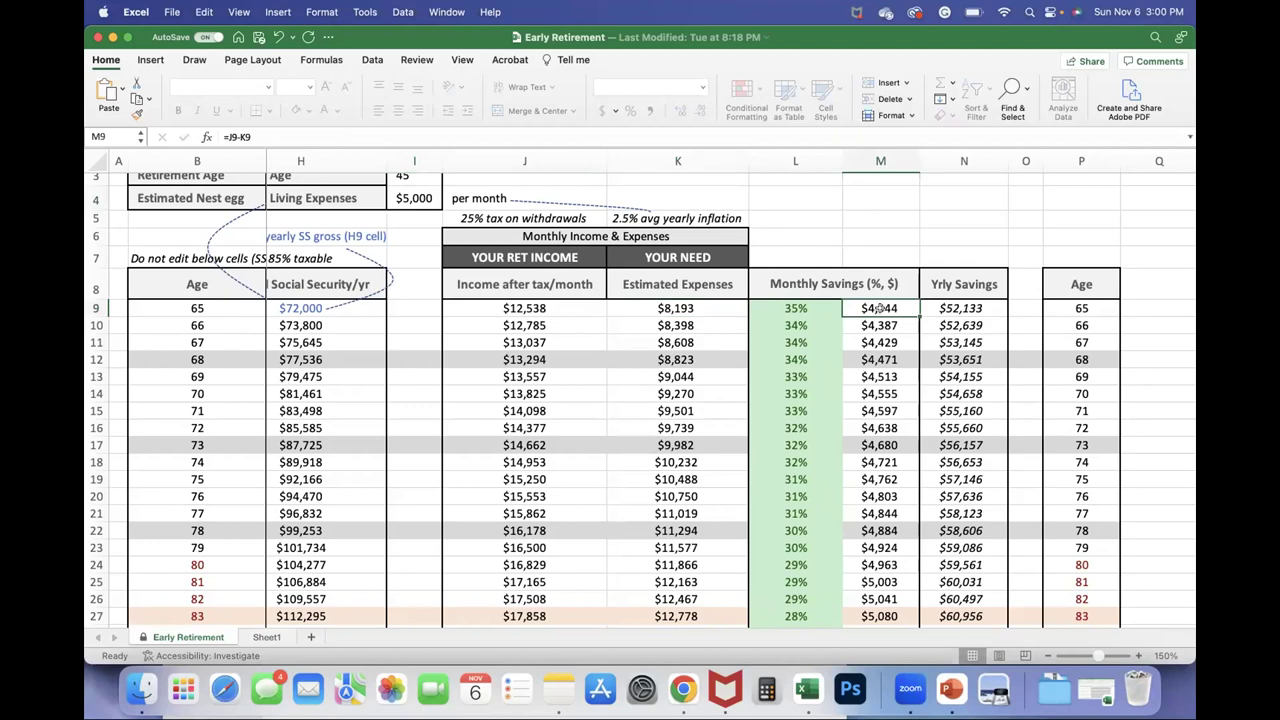
pyautogui.click(942, 308)
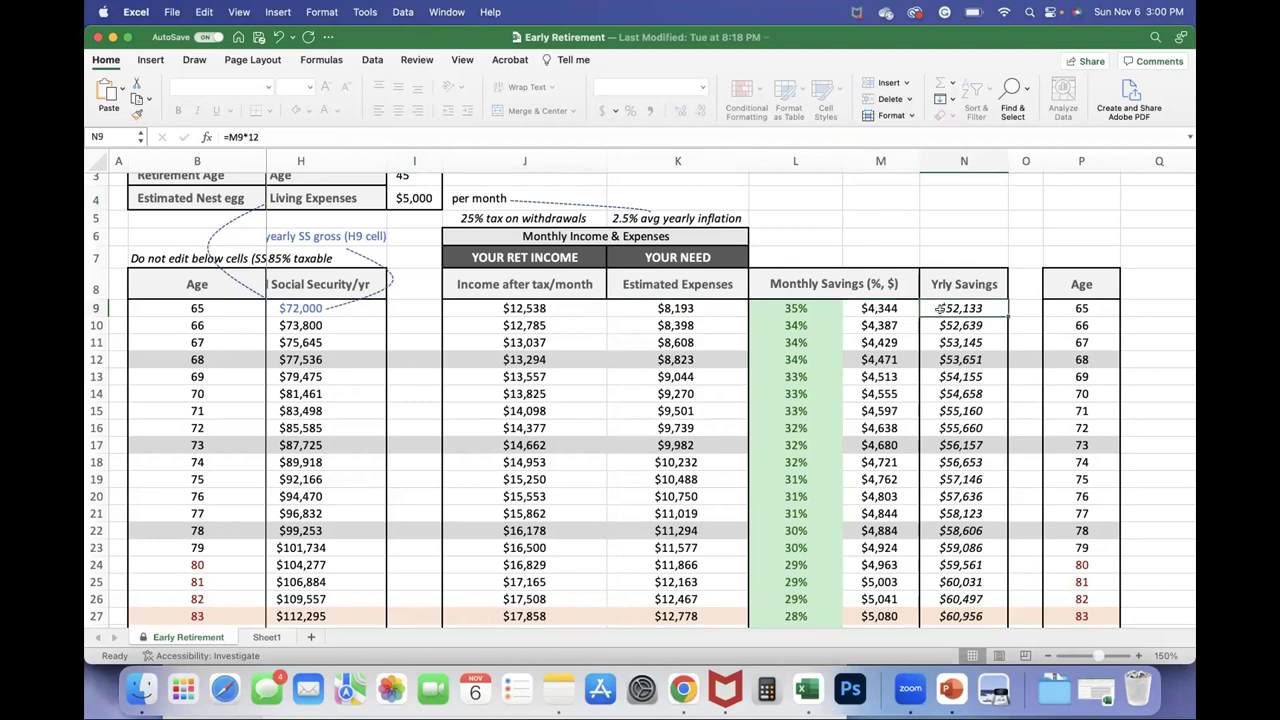
# Review the yearly withdrawal and growth percentage inputs of the Early Retirement sheet
pyautogui.scroll(3, 522, 333)
pyautogui.hscroll(-6, 522, 333)
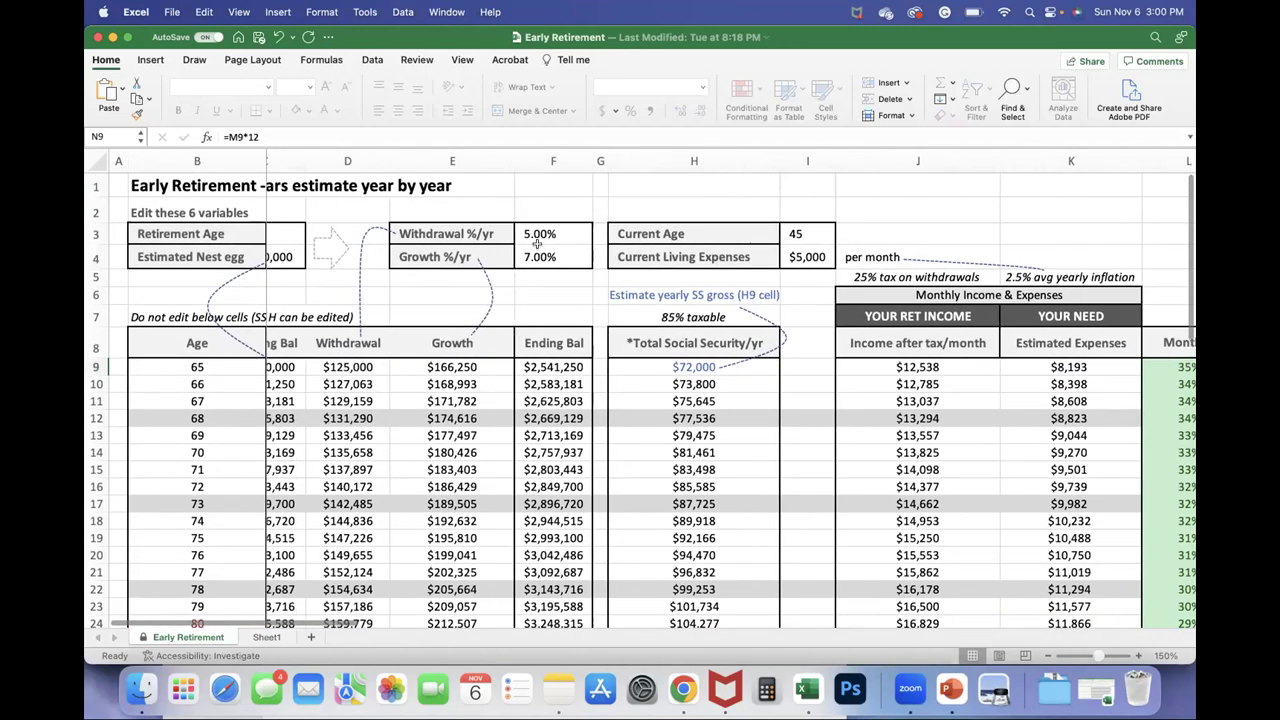
pyautogui.click(538, 236)
pyautogui.click(540, 257)
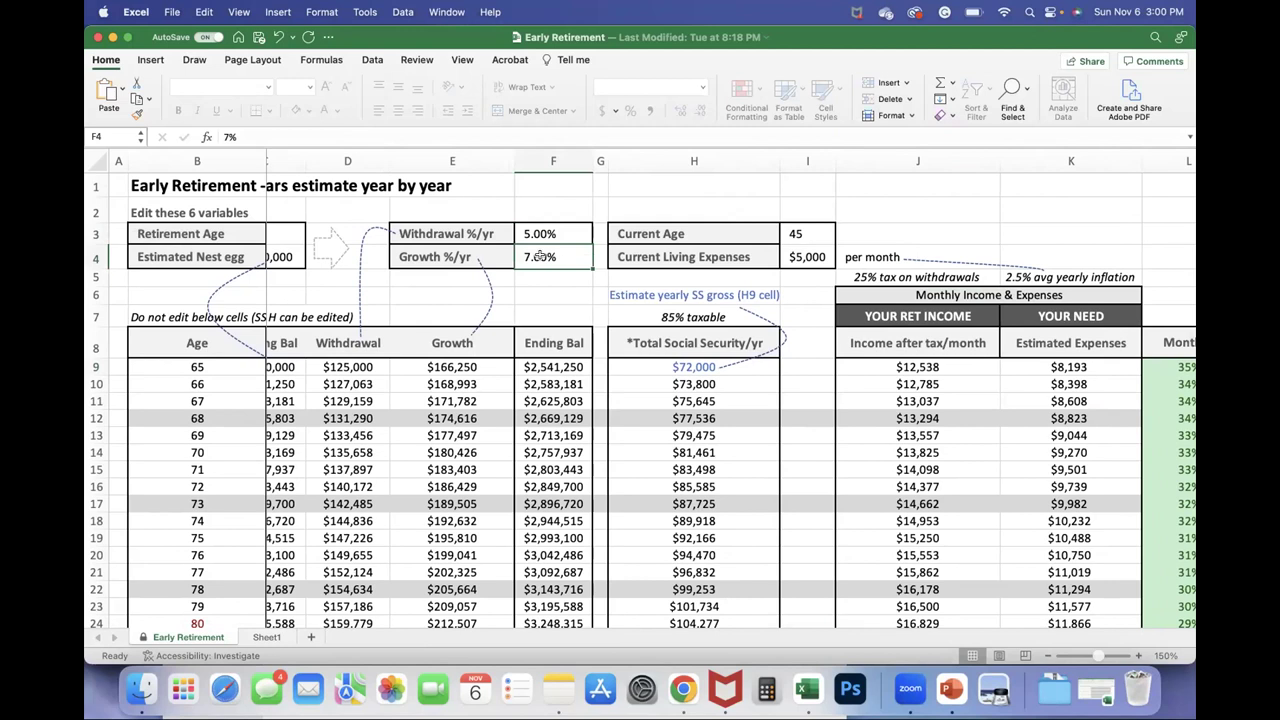
pyautogui.scroll(-1, 452, 350)
pyautogui.hscroll(-1, 452, 350)
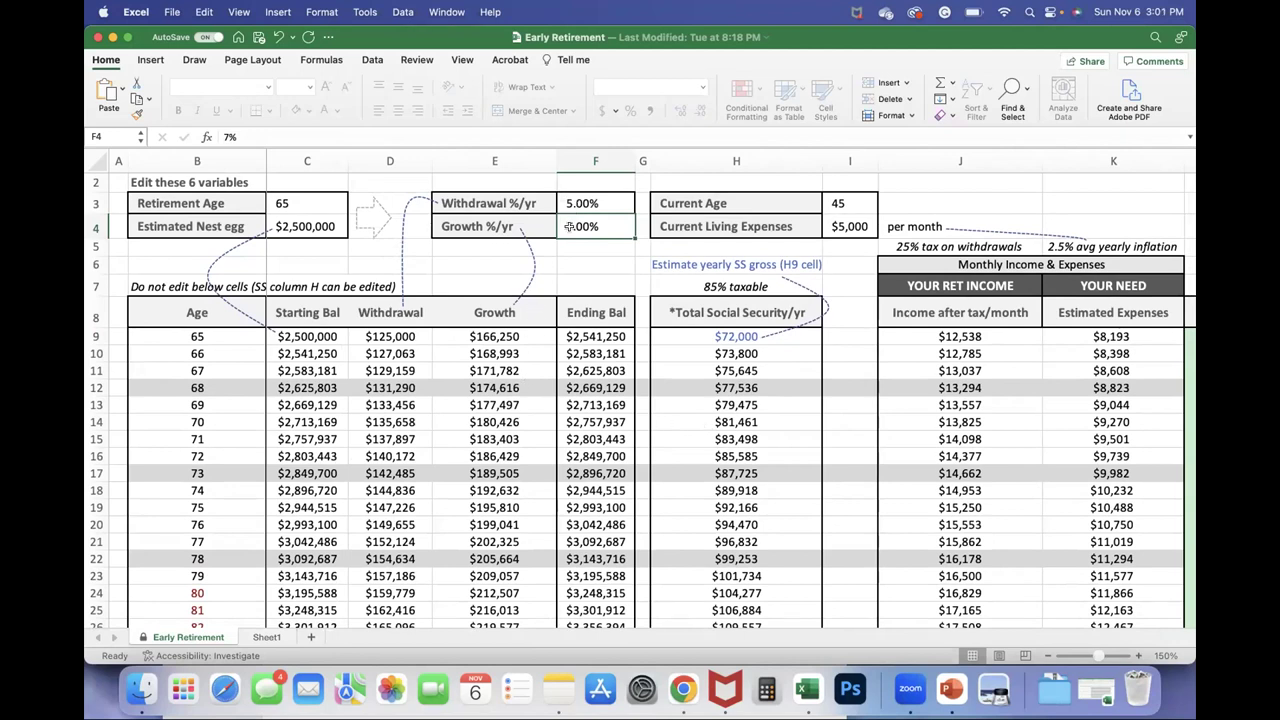
# Set the age 65 total Social Security in H9 to 36000 and the yearly withdrawal rate to 6%
pyautogui.click(733, 335)
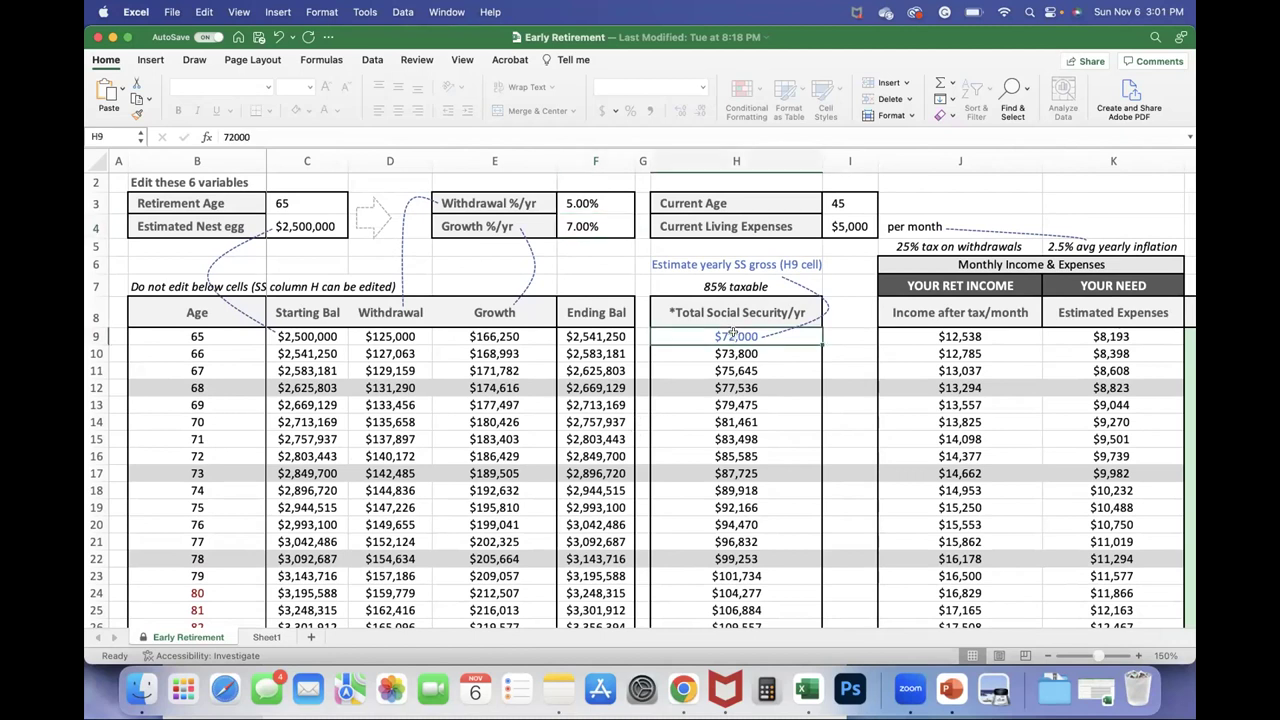
pyautogui.write('36,00')
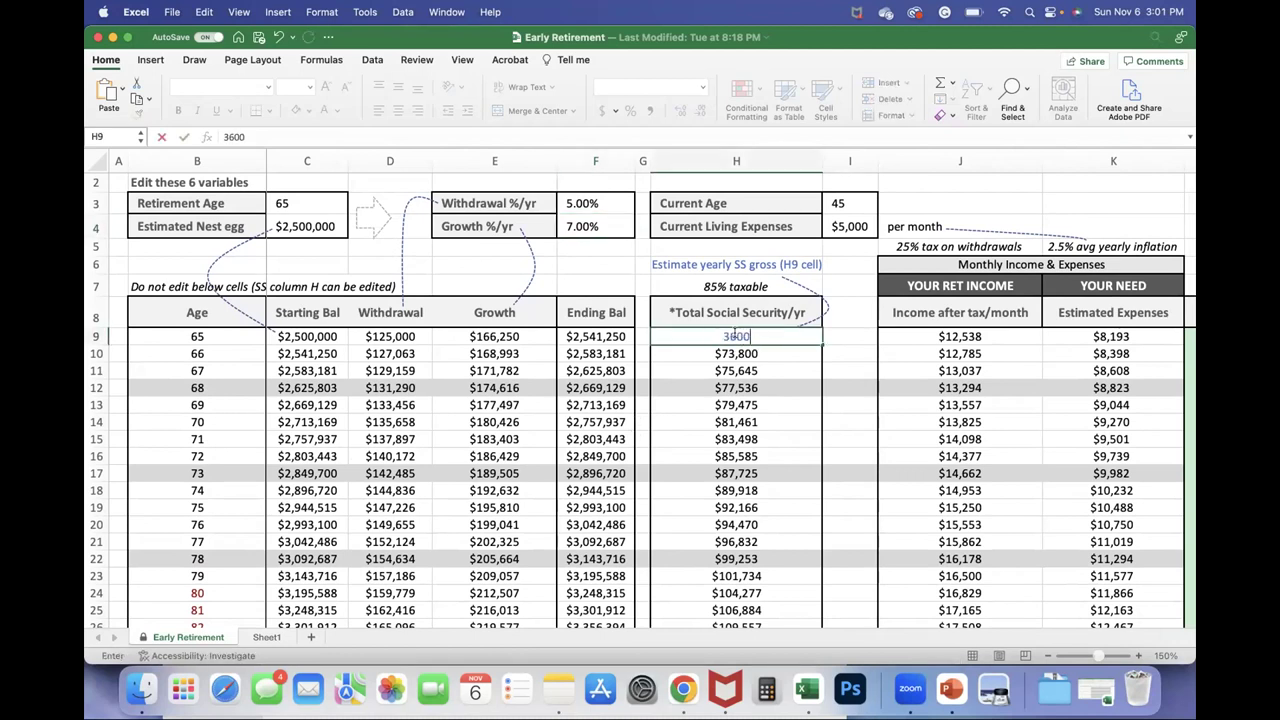
pyautogui.write('0')
pyautogui.press('Return')
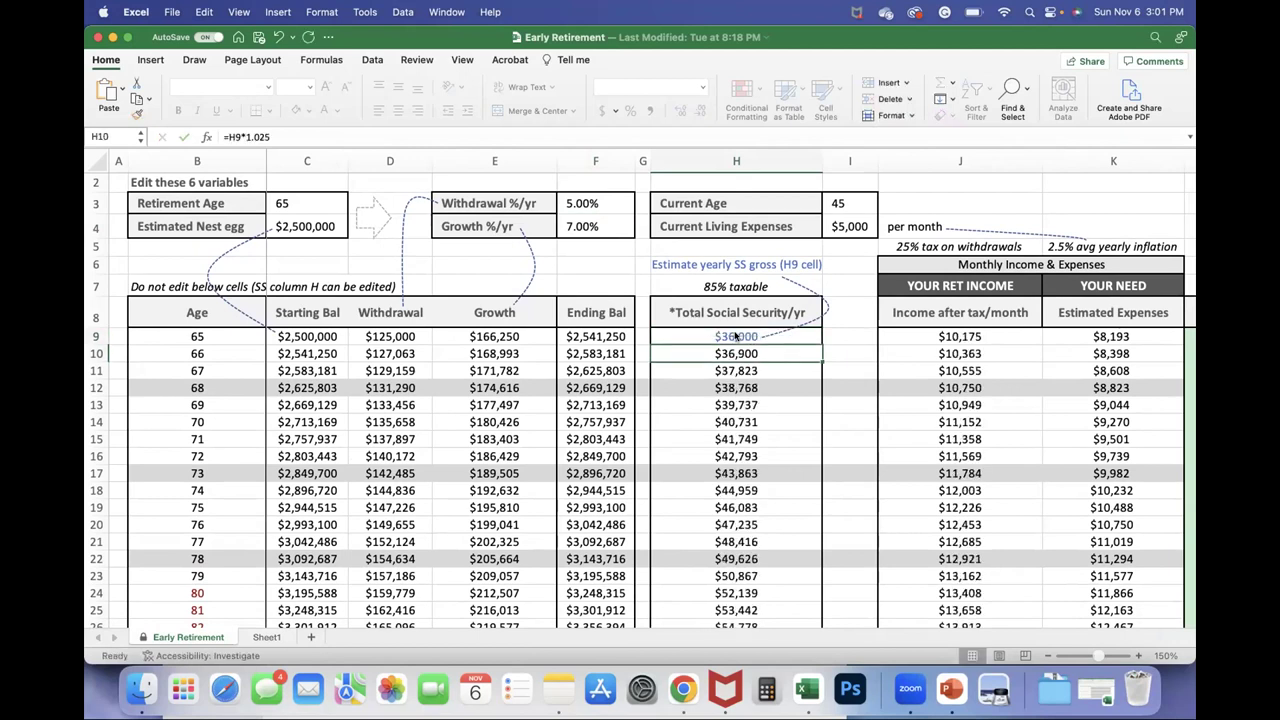
pyautogui.click(570, 203)
pyautogui.write('6')
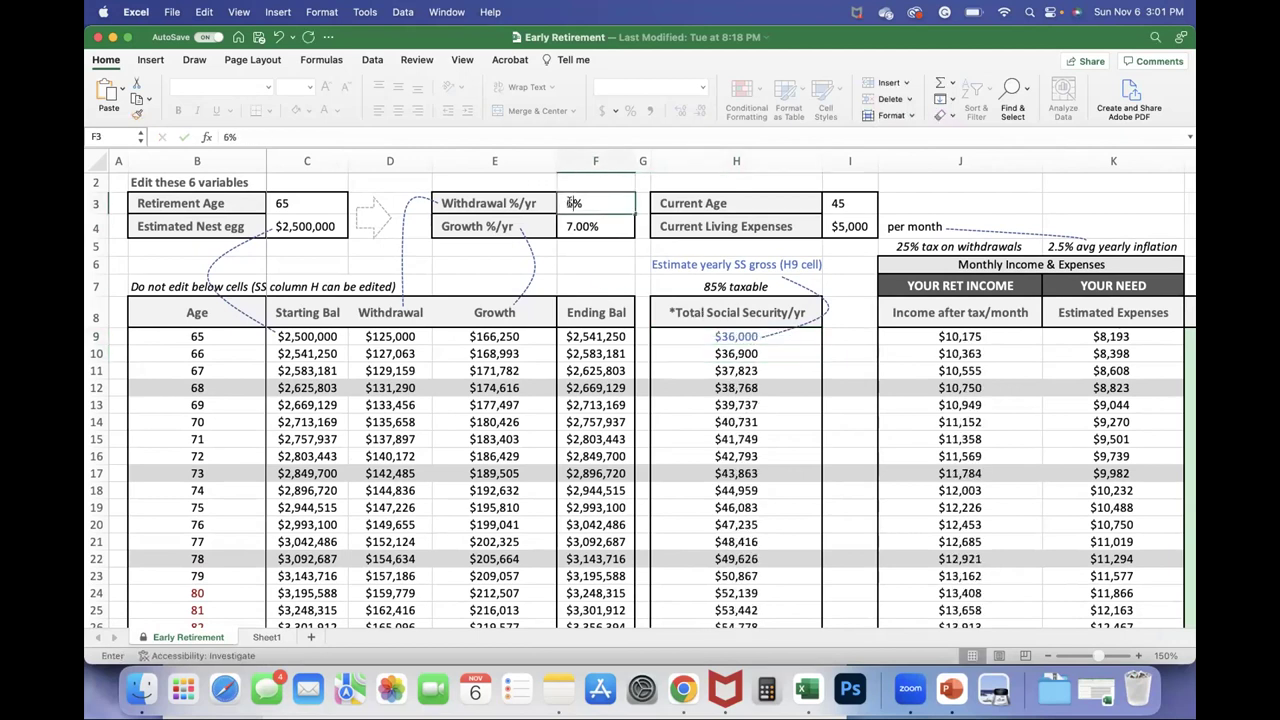
pyautogui.press('Return')
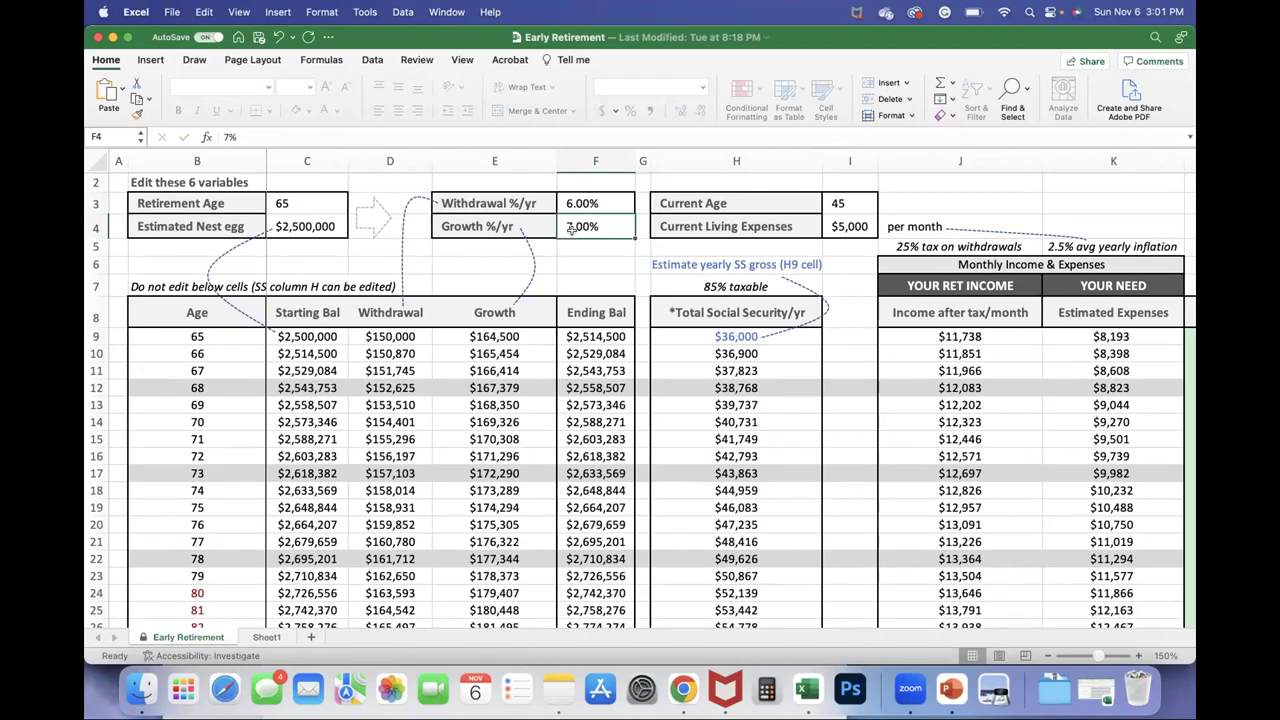
# Check the recalculated ending balances at age 95 and age 80 in the table
pyautogui.scroll(-10, 577, 490)
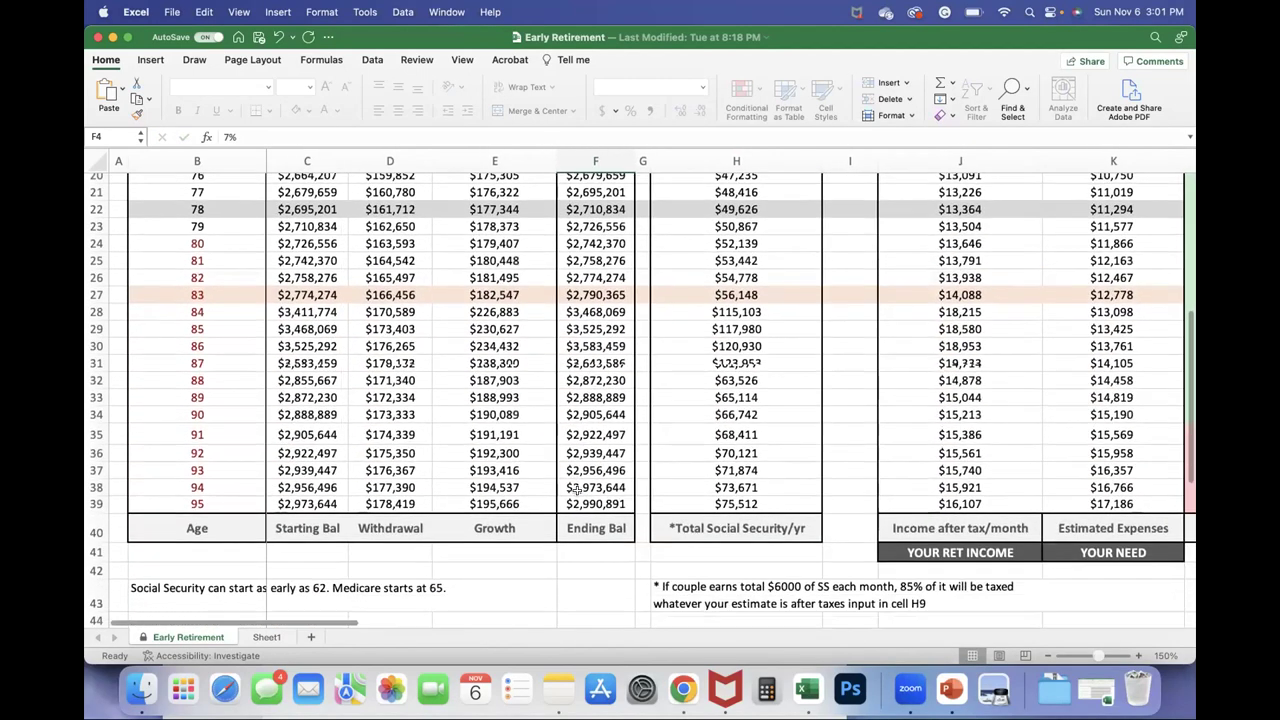
pyautogui.scroll(1, 577, 490)
pyautogui.click(596, 412)
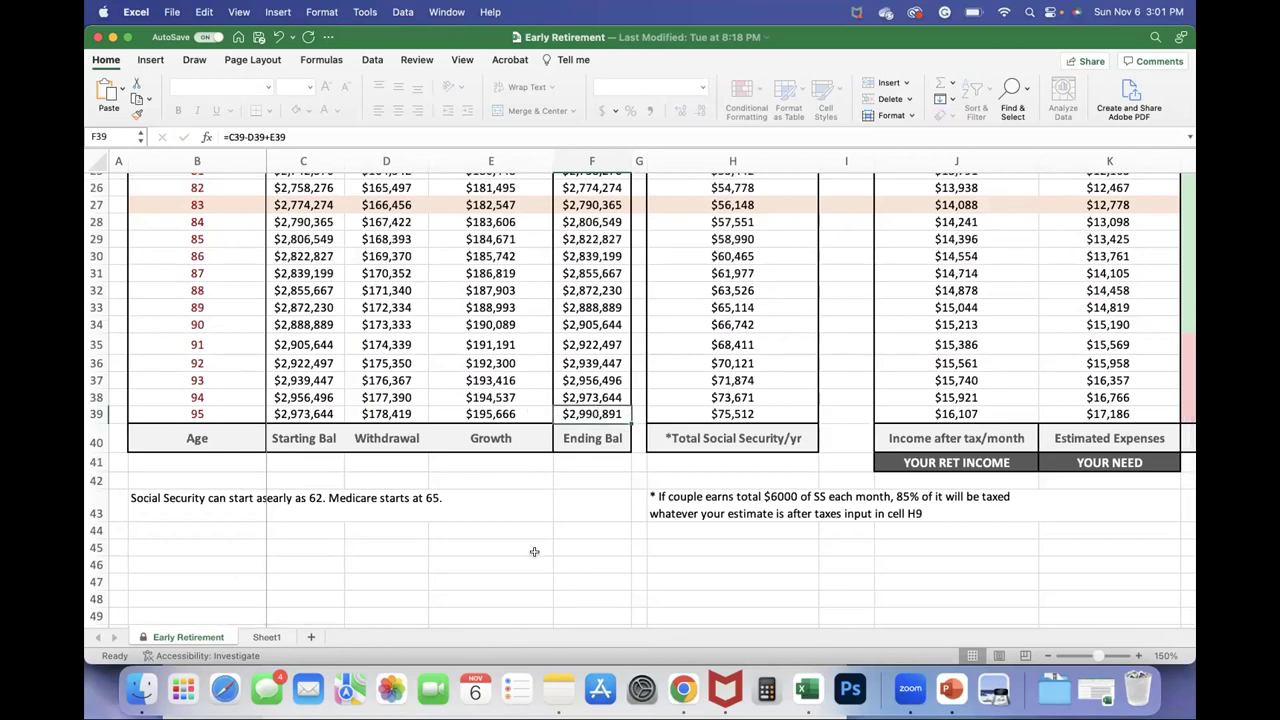
pyautogui.scroll(5, 534, 551)
pyautogui.click(596, 370)
pyautogui.scroll(3, 551, 497)
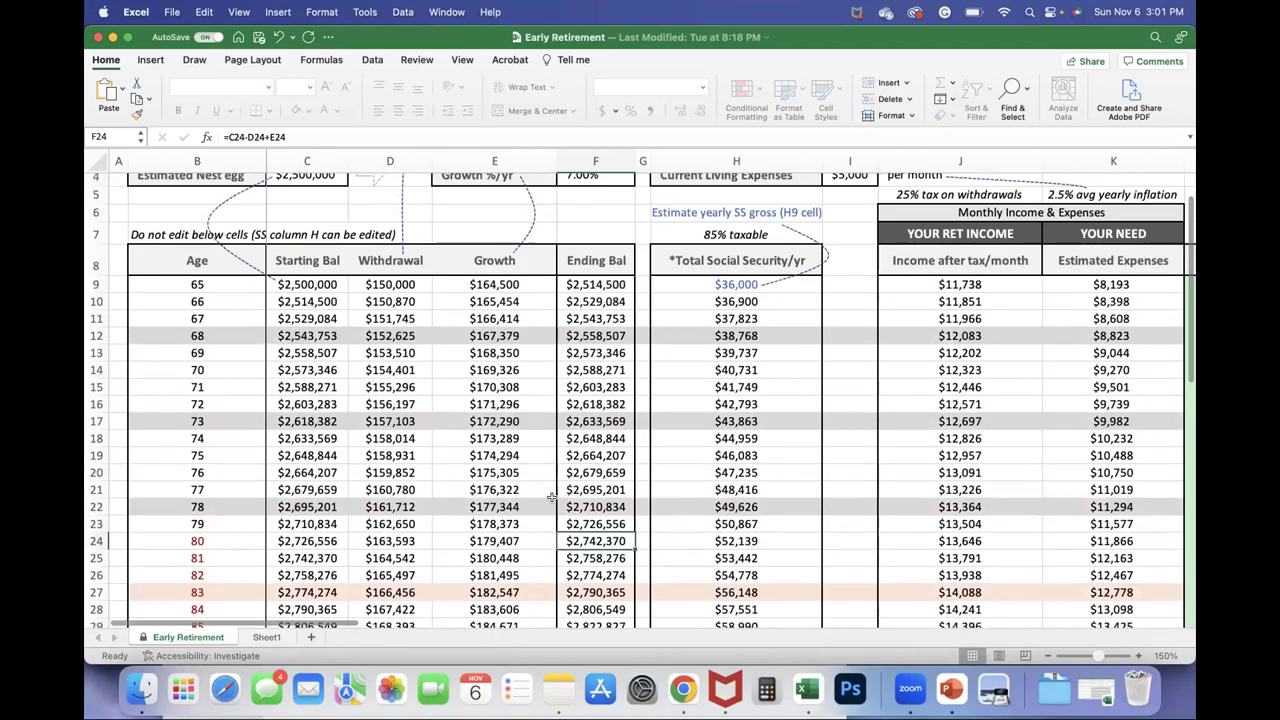
# Set the yearly growth rate in F4 to 9%
pyautogui.scroll(1, 551, 497)
pyautogui.click(600, 256)
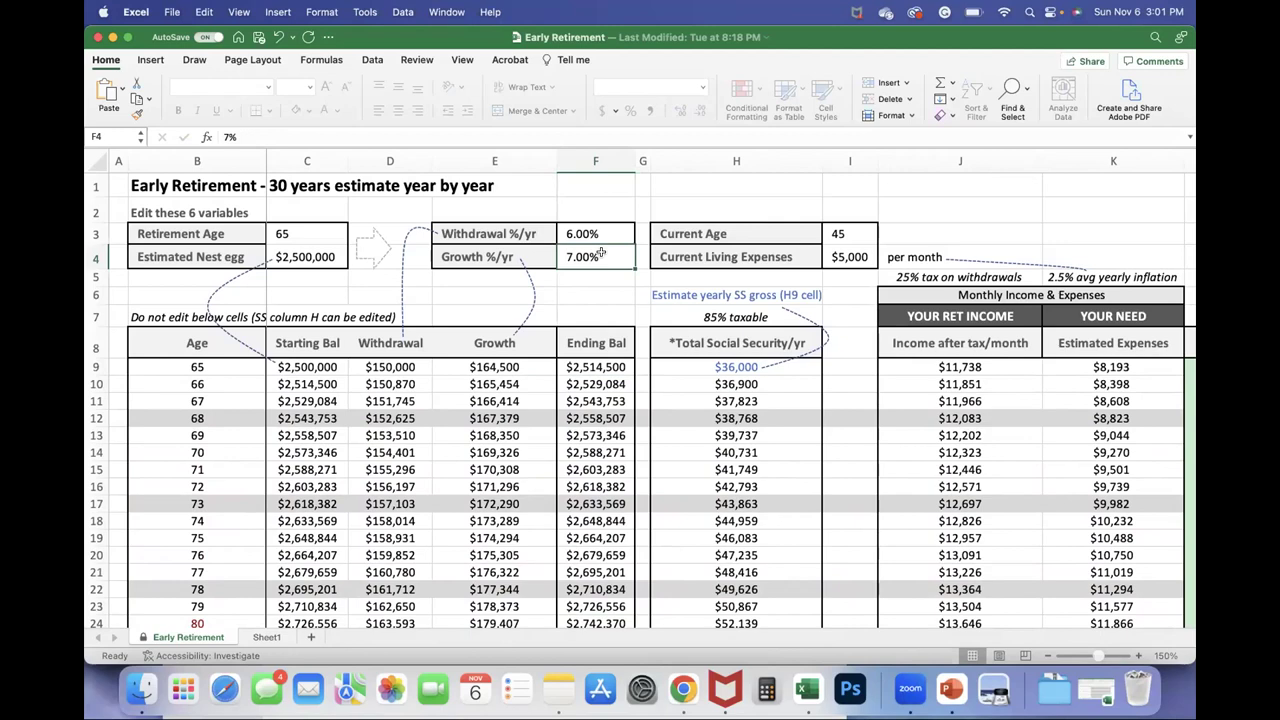
pyautogui.write('9')
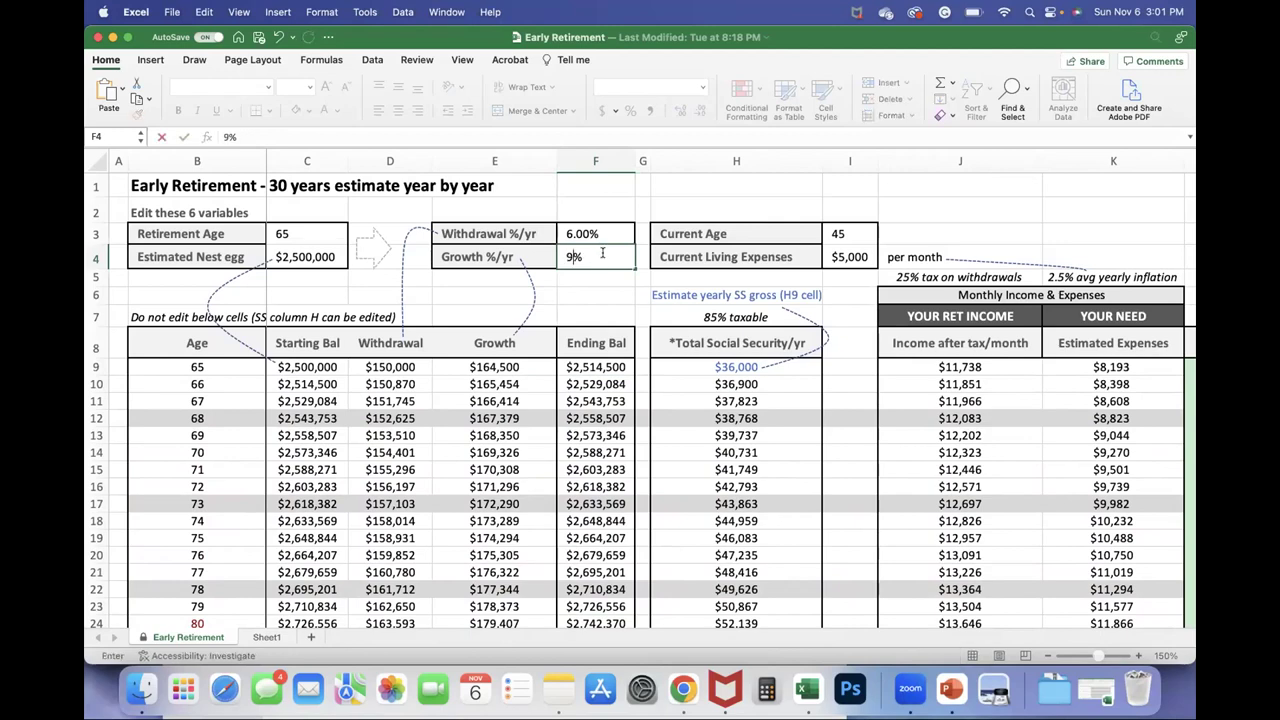
pyautogui.press('Return')
# Check the ending balances at ages 83 and 80 under the new growth rate
pyautogui.scroll(-5, 620, 466)
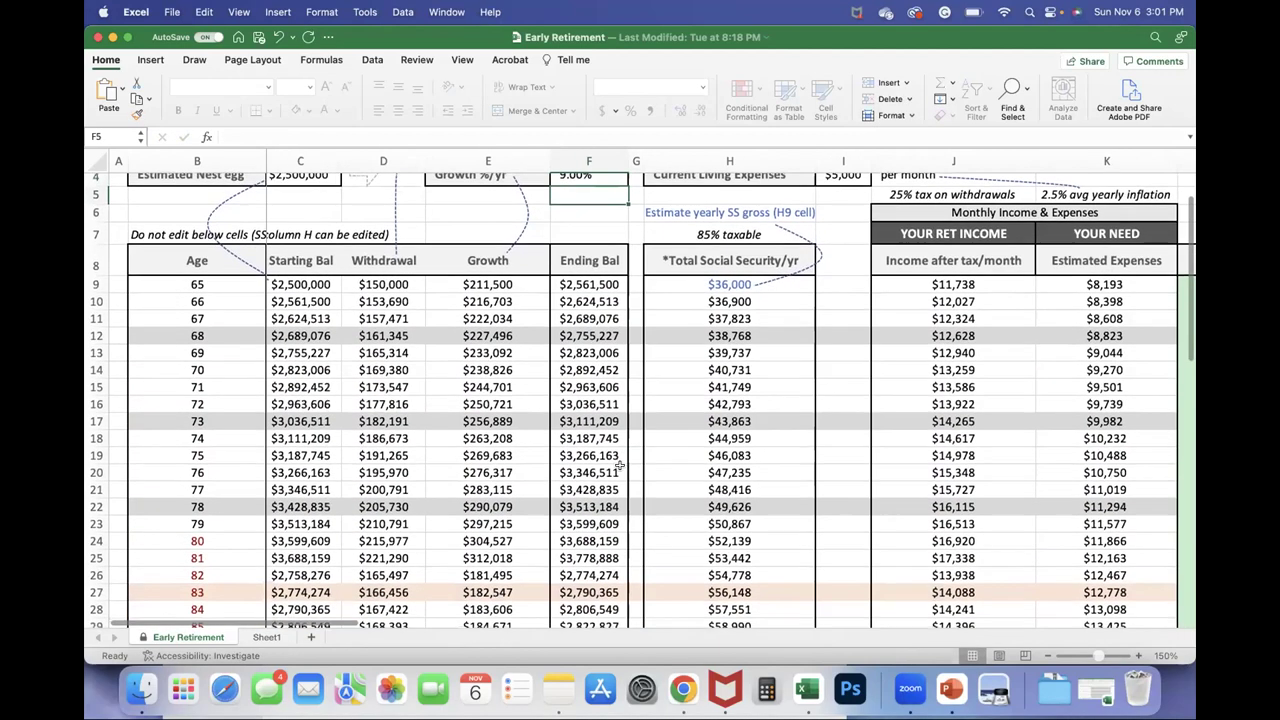
pyautogui.click(578, 562)
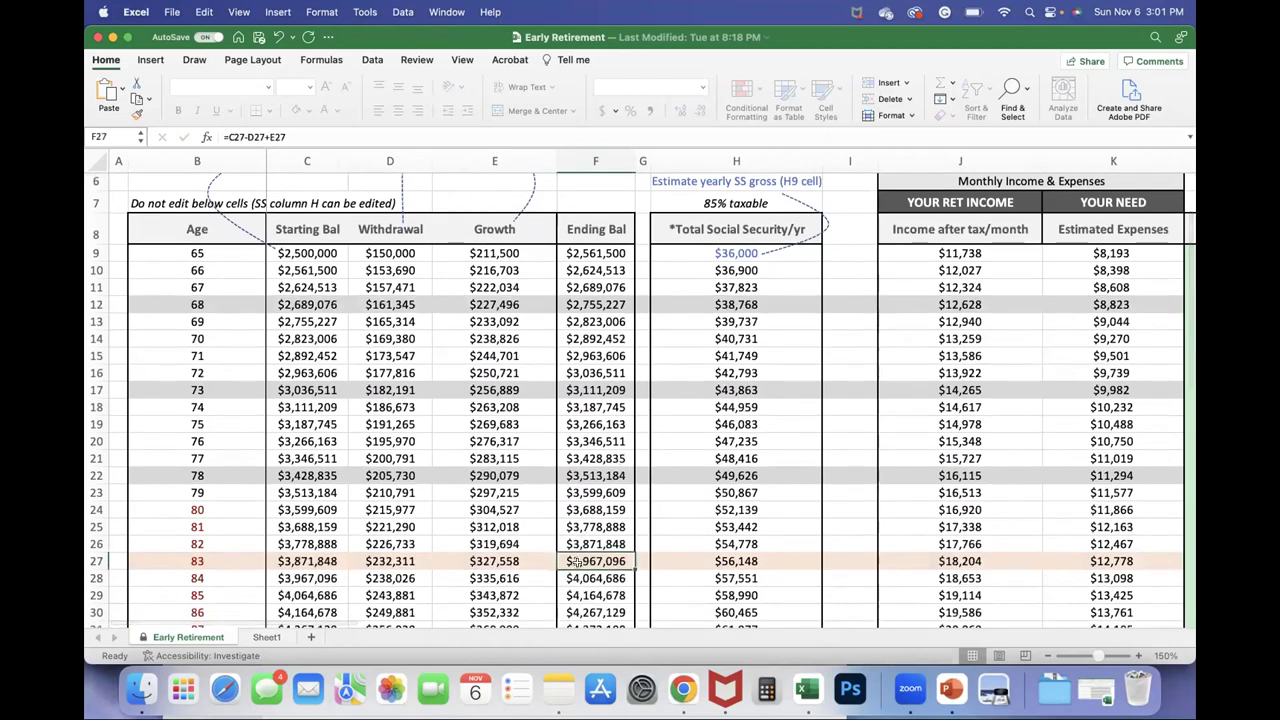
pyautogui.click(576, 510)
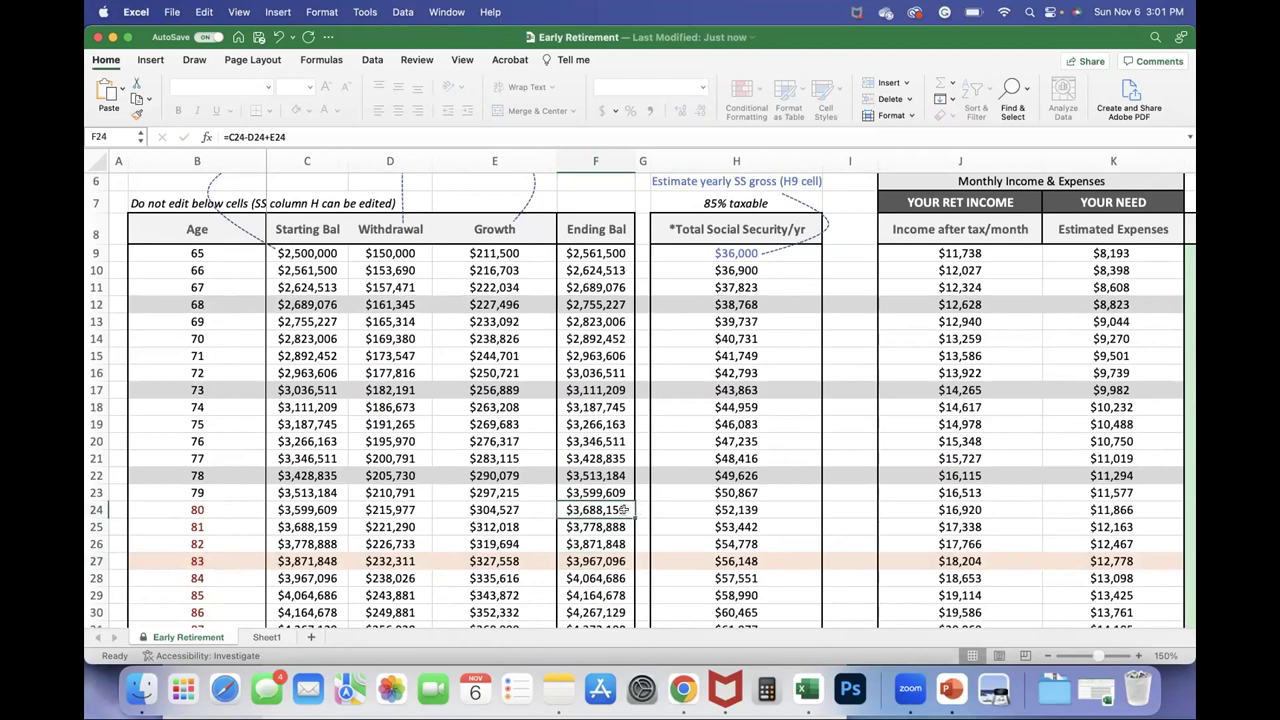
# Review the recalculated age 65 monthly income after tax, estimated expenses and monthly savings amount
pyautogui.hscroll(5, 882, 436)
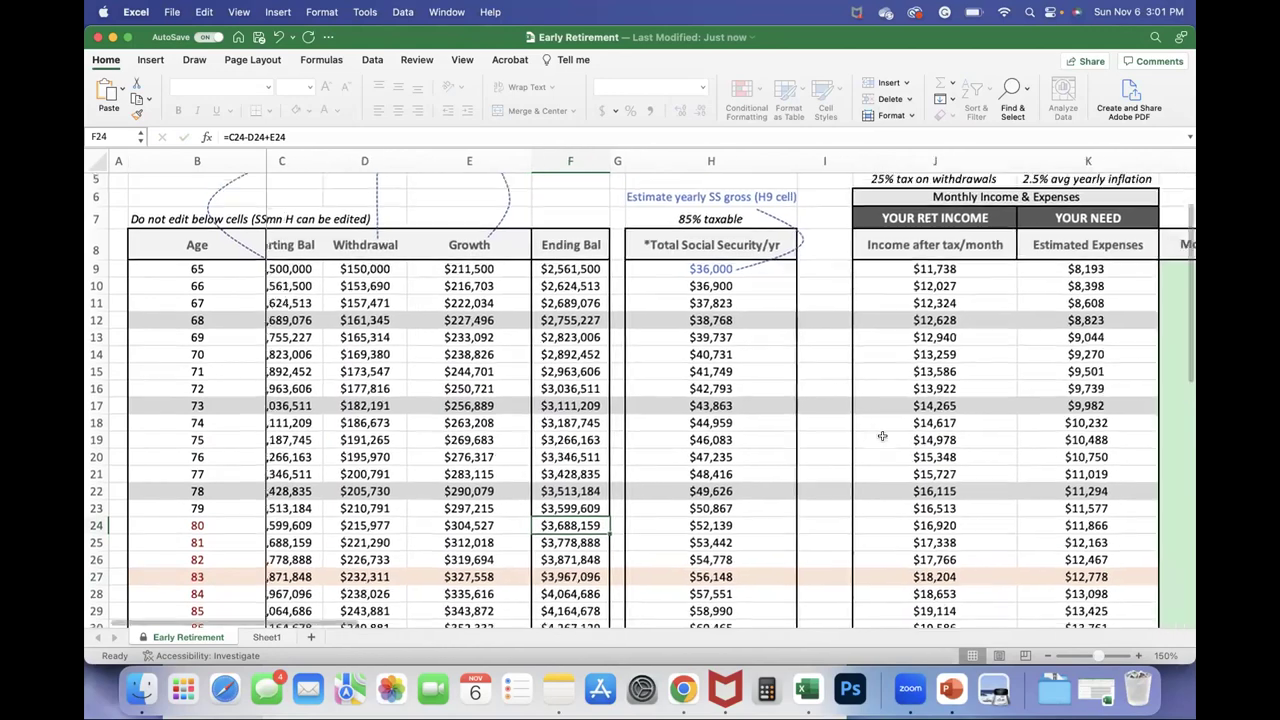
pyautogui.scroll(5, 882, 436)
pyautogui.hscroll(2, 882, 436)
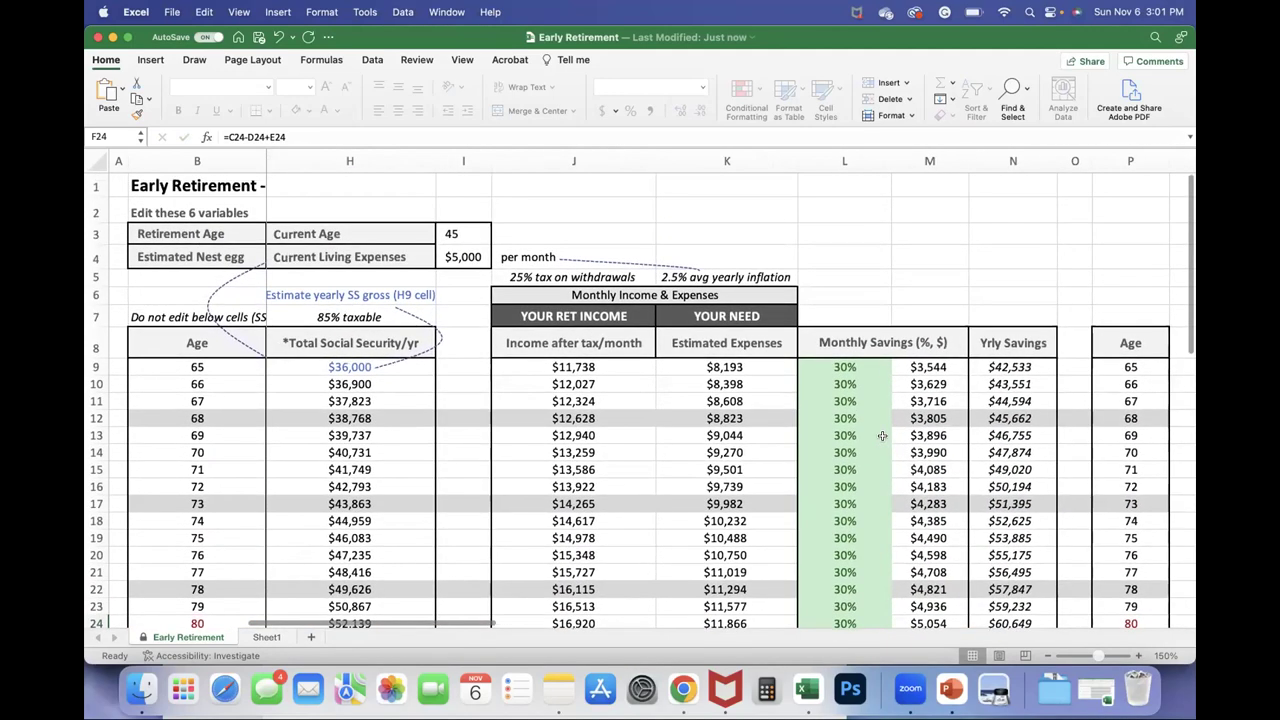
pyautogui.click(596, 368)
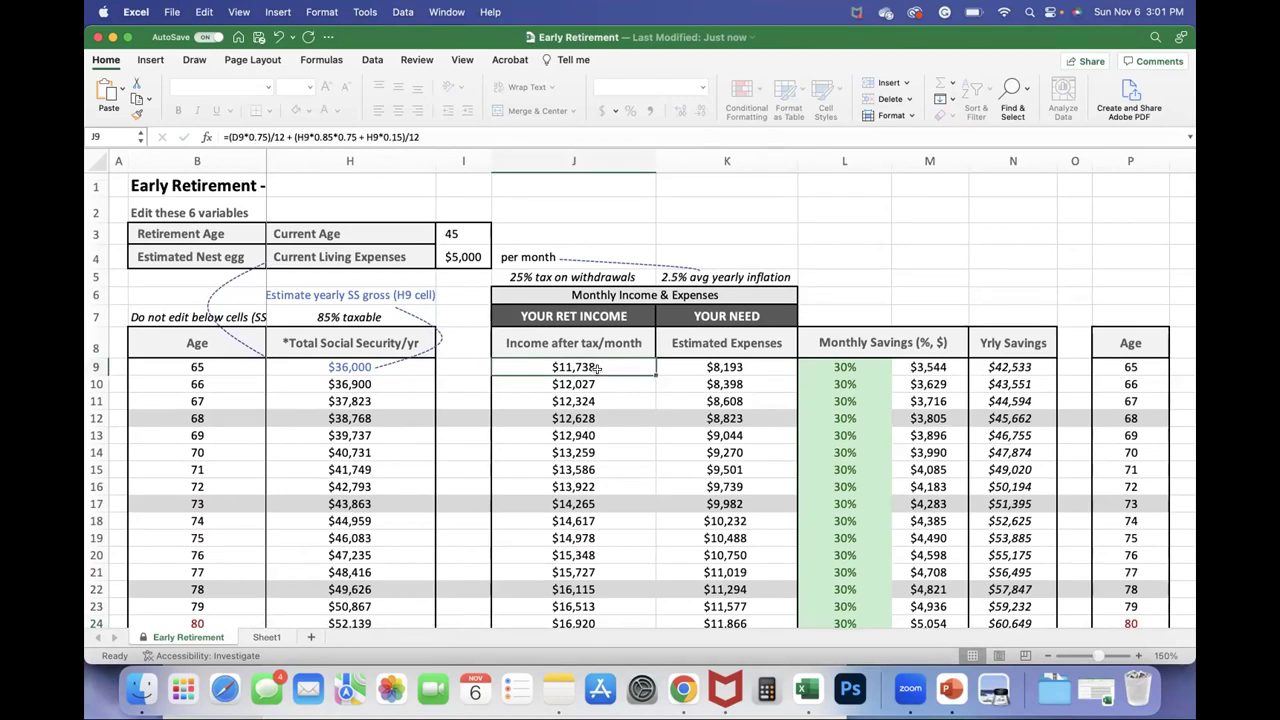
pyautogui.click(713, 368)
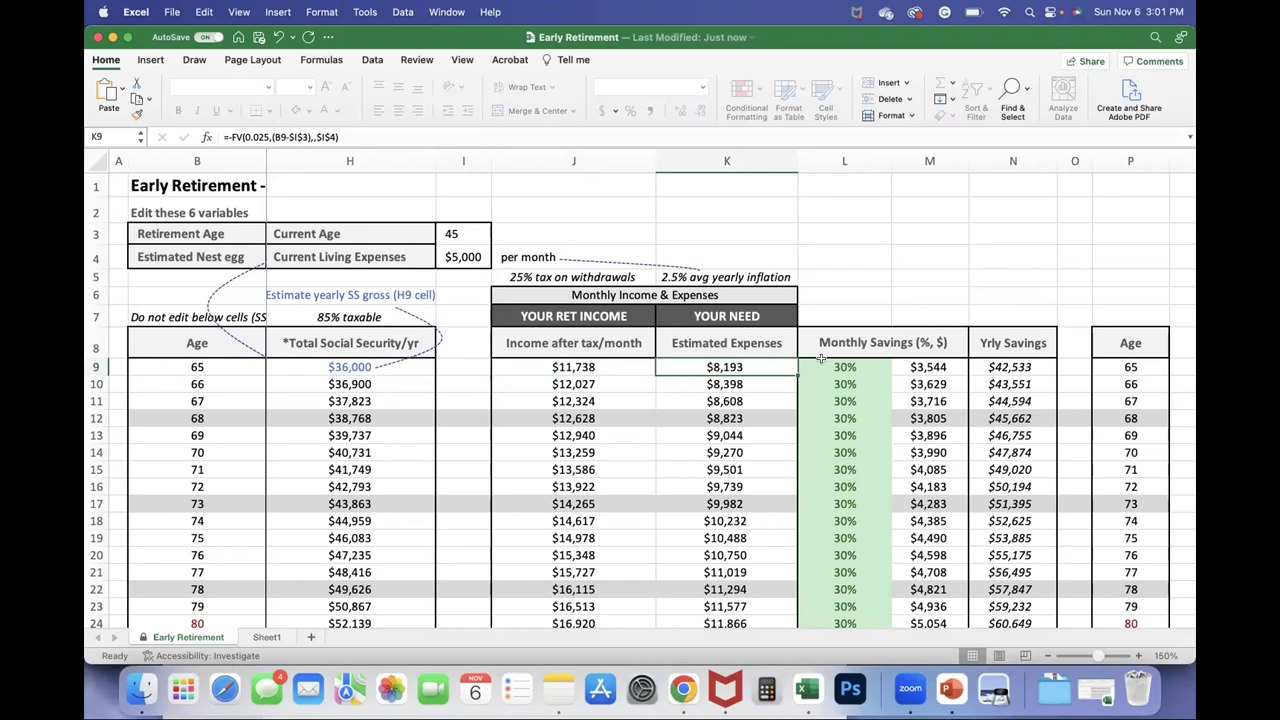
pyautogui.click(938, 368)
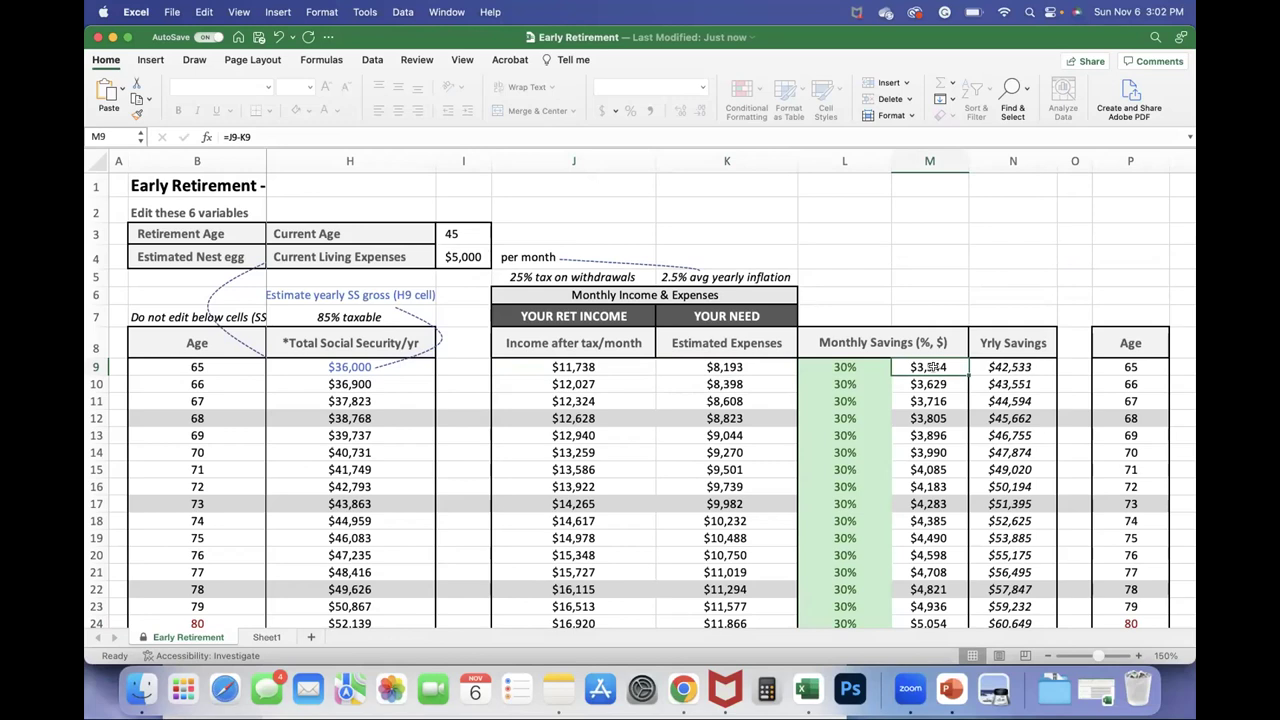
# Review the yearly savings amounts for ages 65 to 69 in the Early Retirement table
pyautogui.scroll(-1, 929, 367)
pyautogui.hscroll(1, 929, 367)
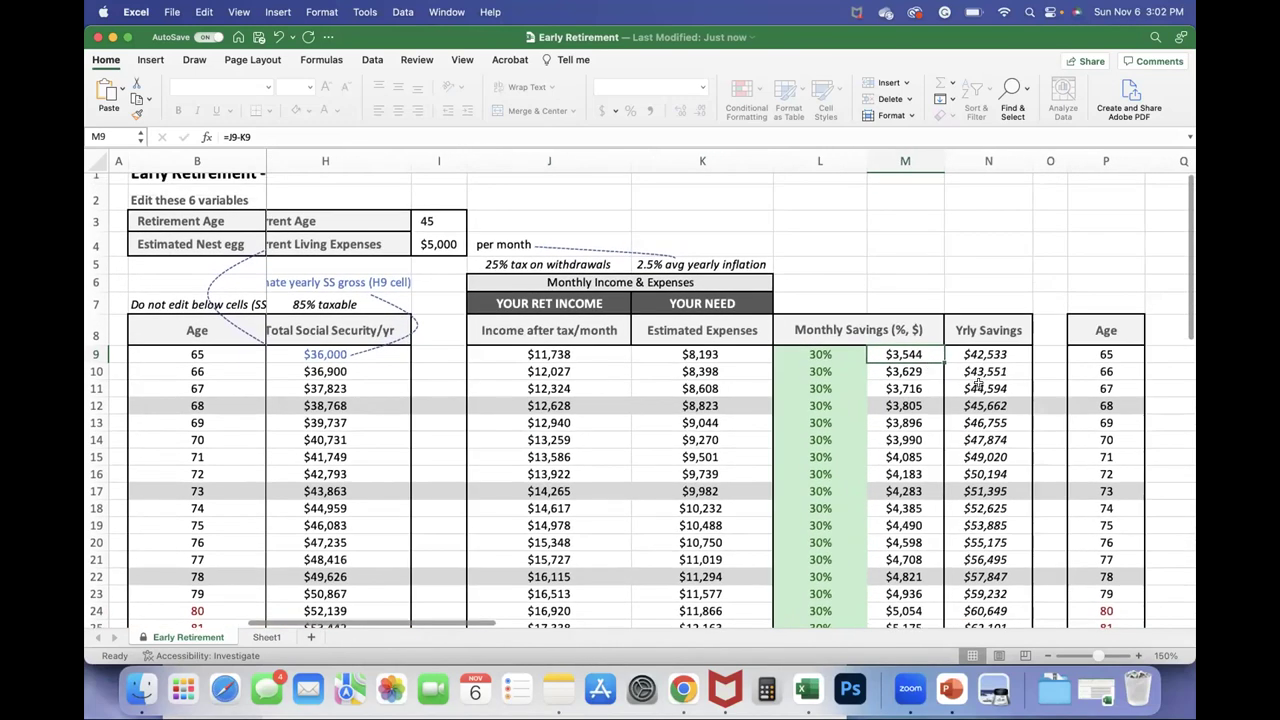
pyautogui.moveTo(985, 358); pyautogui.dragTo(996, 422)
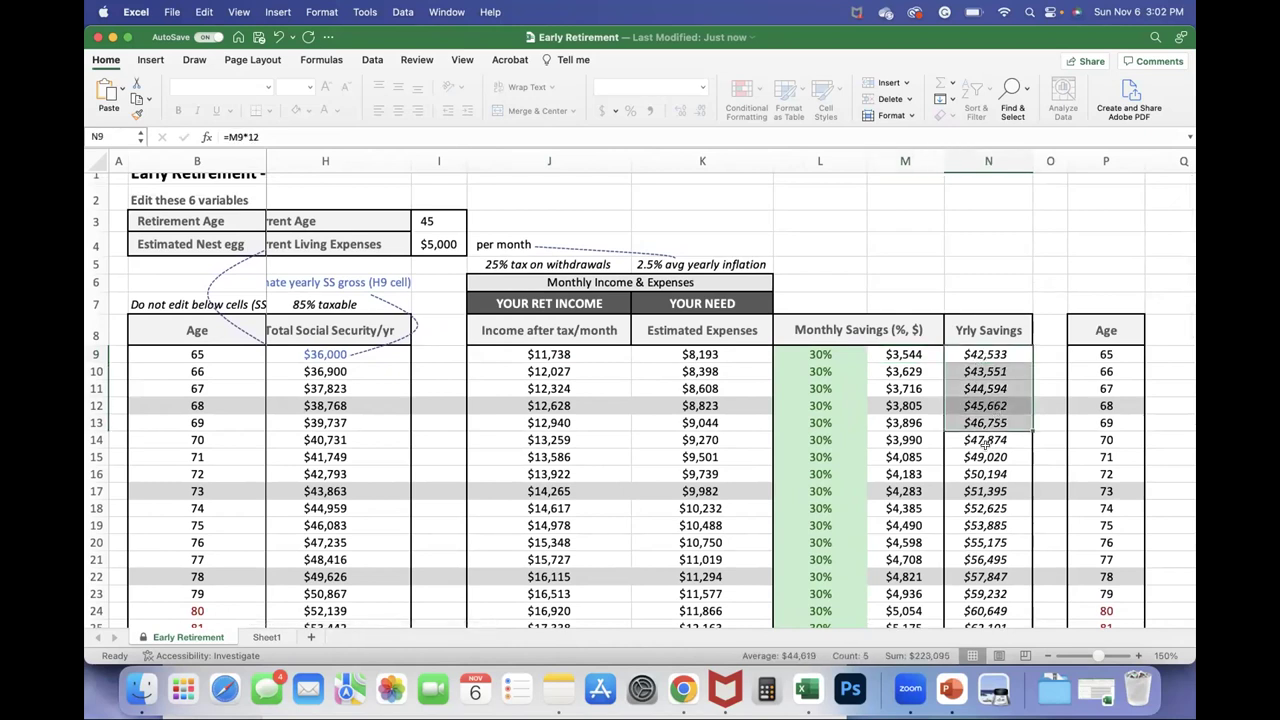
pyautogui.click(1004, 424)
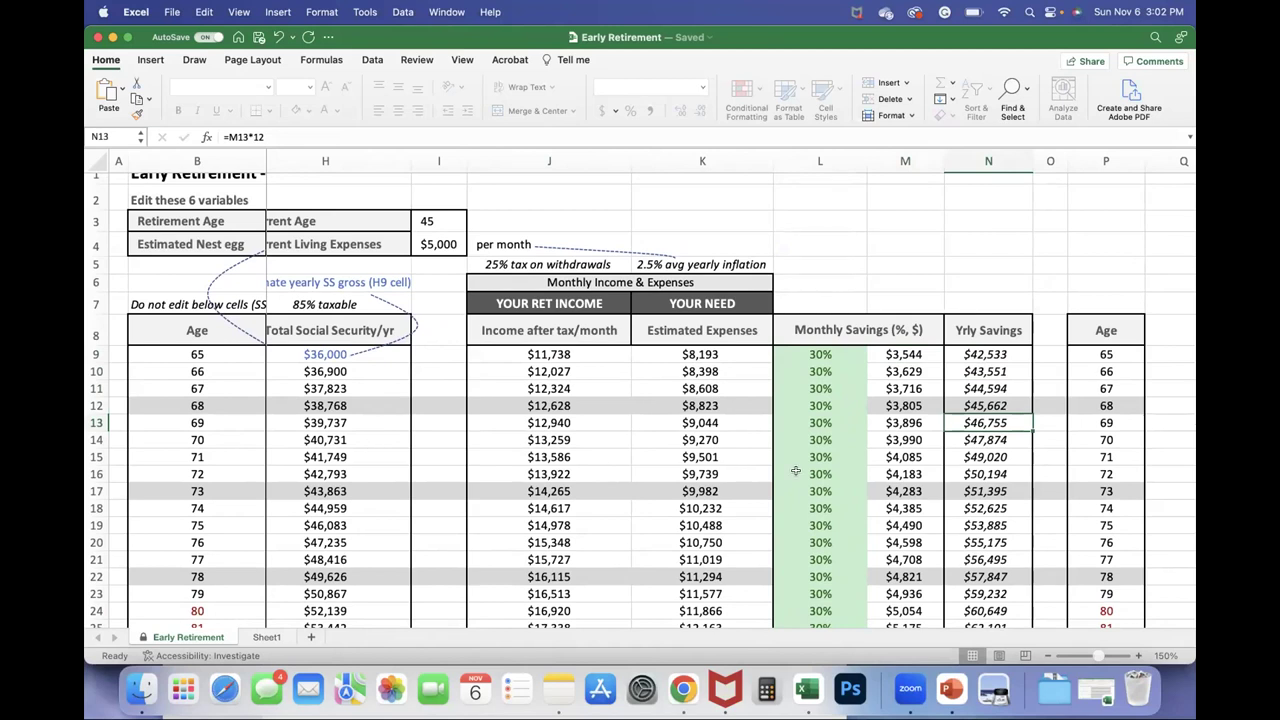
# Check the monthly savings percentage at age 95 at the end of the table
pyautogui.scroll(-8, 795, 470)
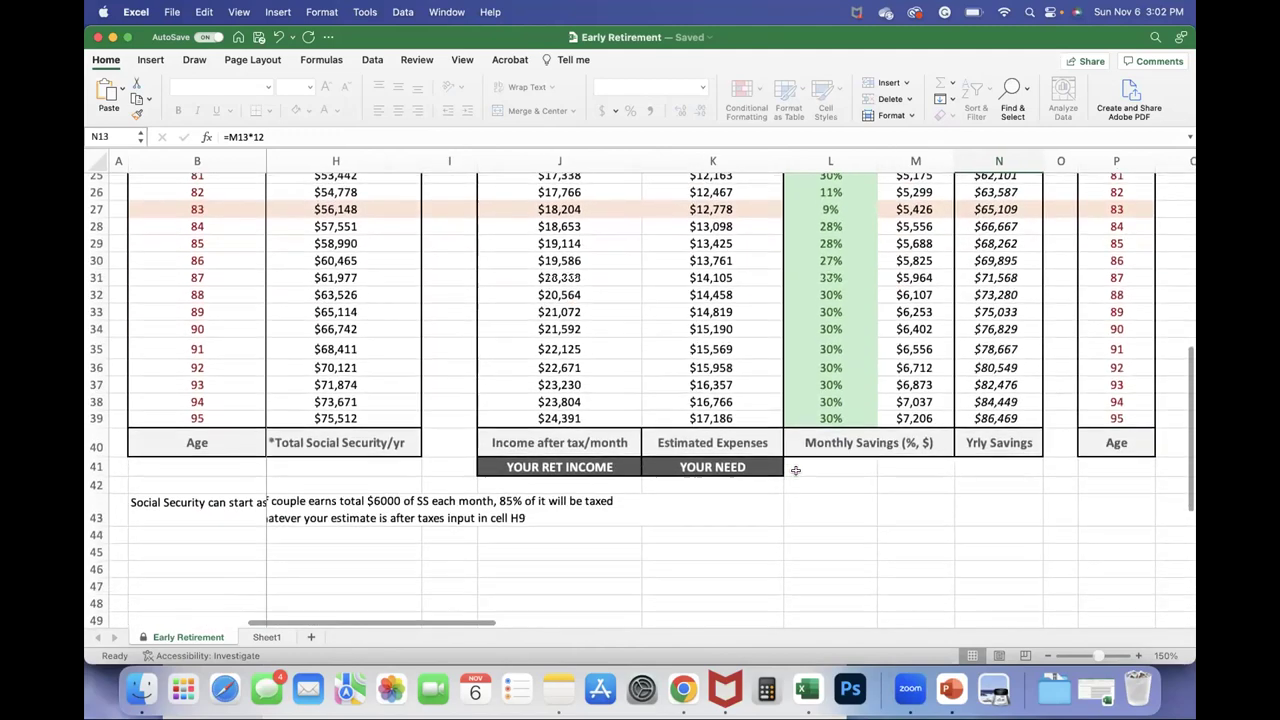
pyautogui.scroll(5, 795, 470)
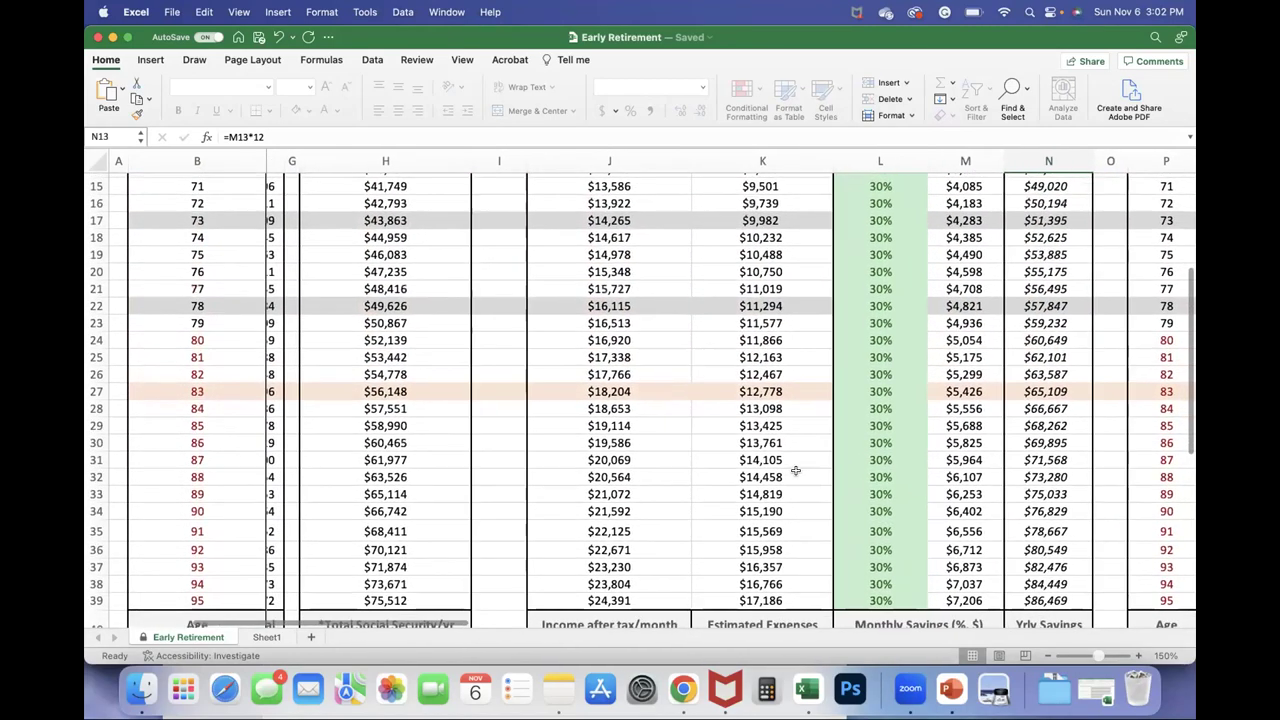
pyautogui.click(870, 599)
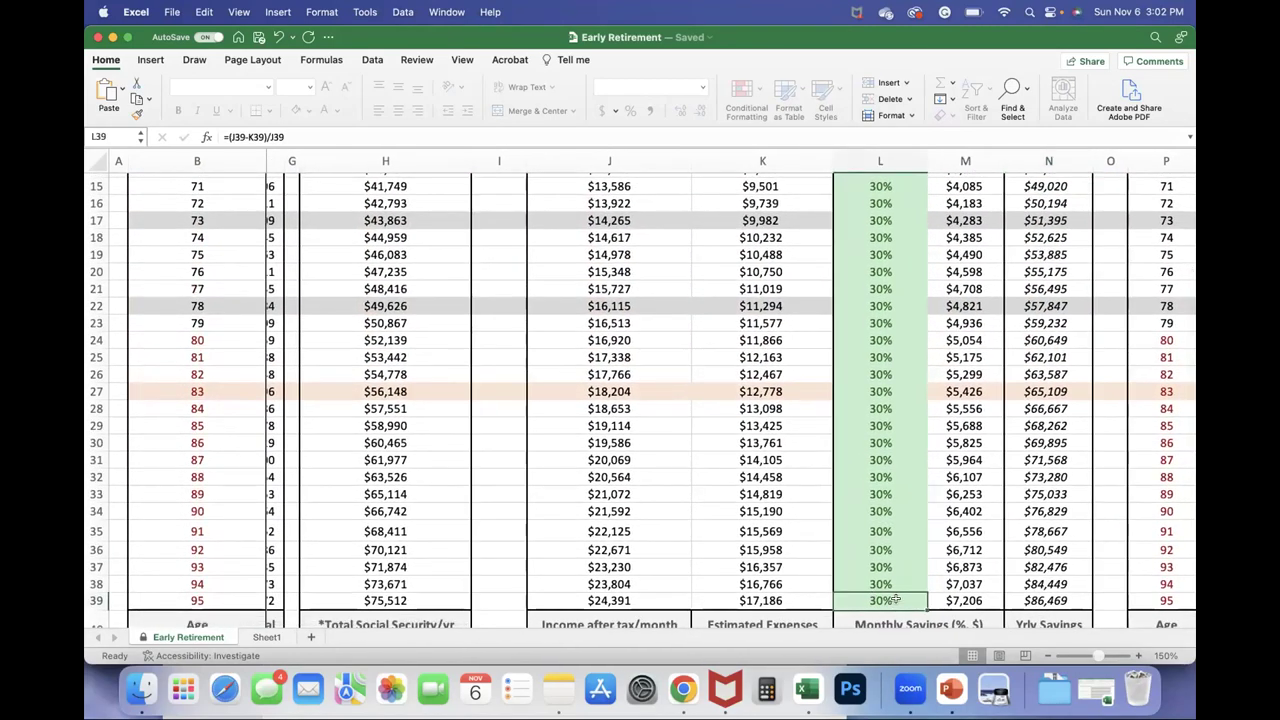
pyautogui.scroll(6, 873, 370)
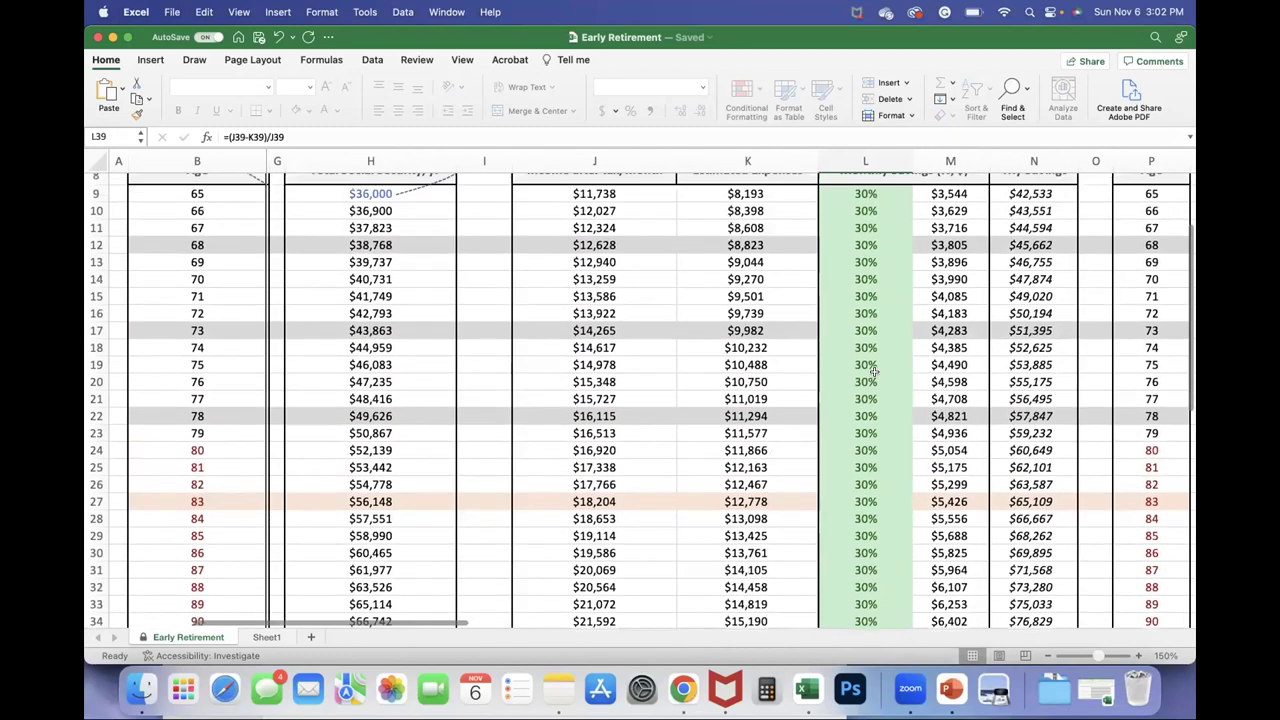
# Examine the monthly savings percentages from age 65 onward and the estimated expenses at age 69
pyautogui.scroll(1, 870, 360)
pyautogui.click(863, 341)
pyautogui.press('Down')
pyautogui.press('Down')
pyautogui.press('Down')
pyautogui.press('Down')
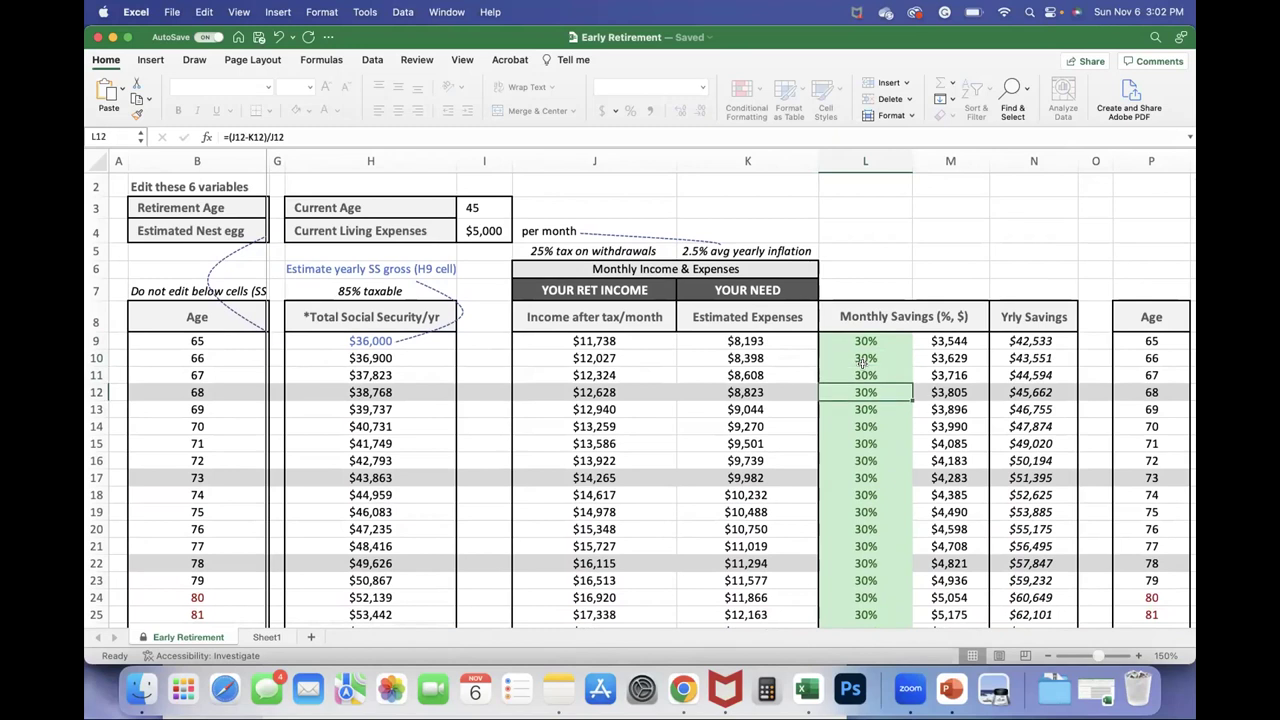
pyautogui.press('Right')
pyautogui.press('Right')
pyautogui.press('Right')
pyautogui.press('Right')
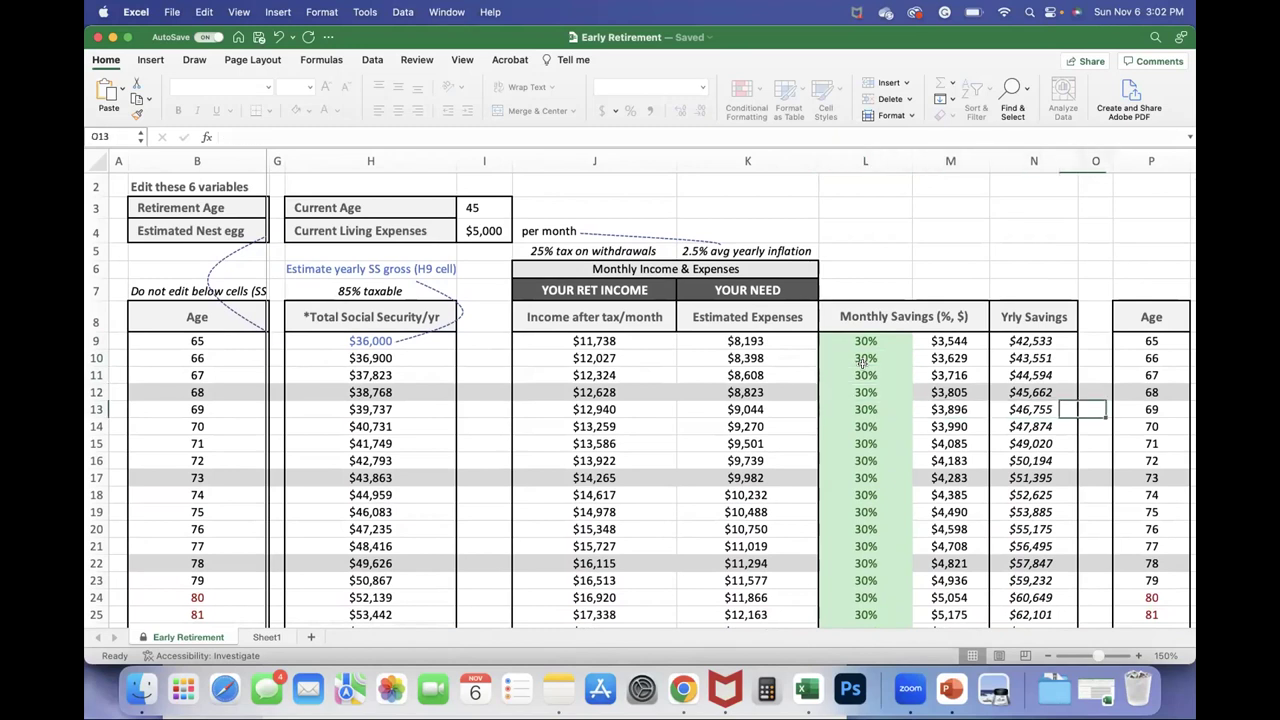
pyautogui.press('Left')
pyautogui.press('Left')
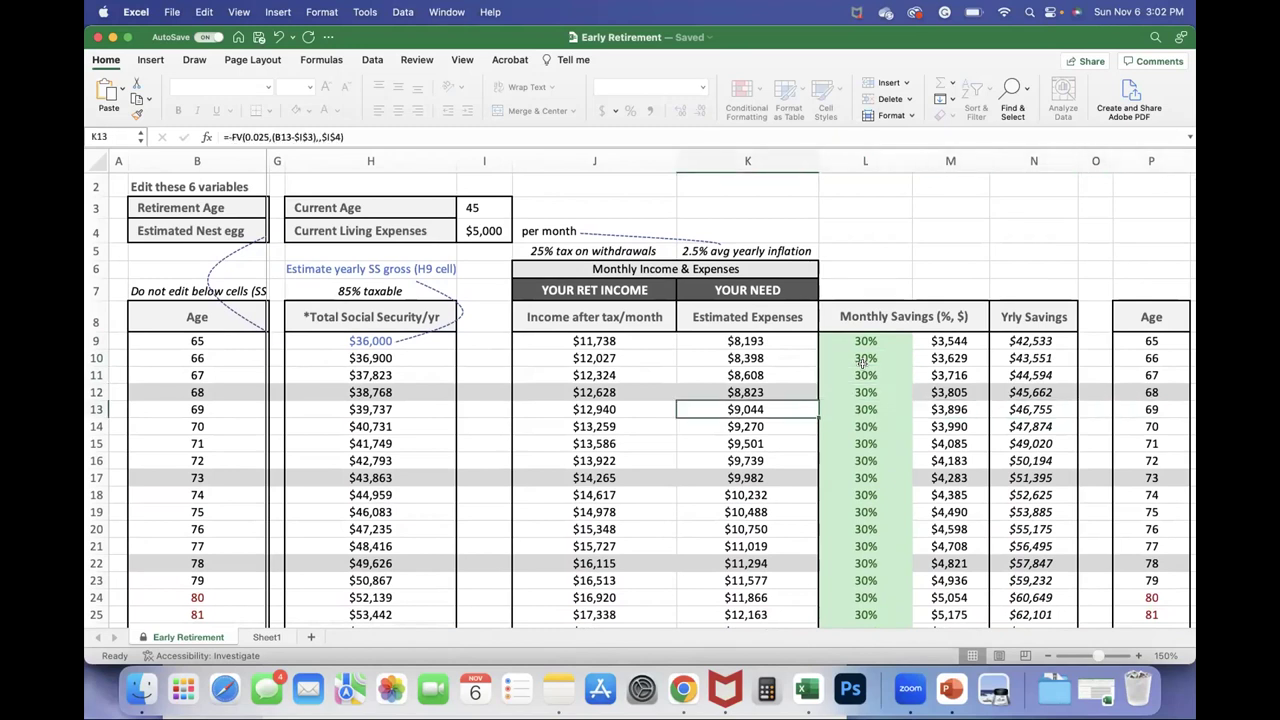
# Review the income, expenses, growth and ending balances through age 95, then return to the input variables
pyautogui.scroll(-5, 791, 433)
pyautogui.scroll(-4, 791, 433)
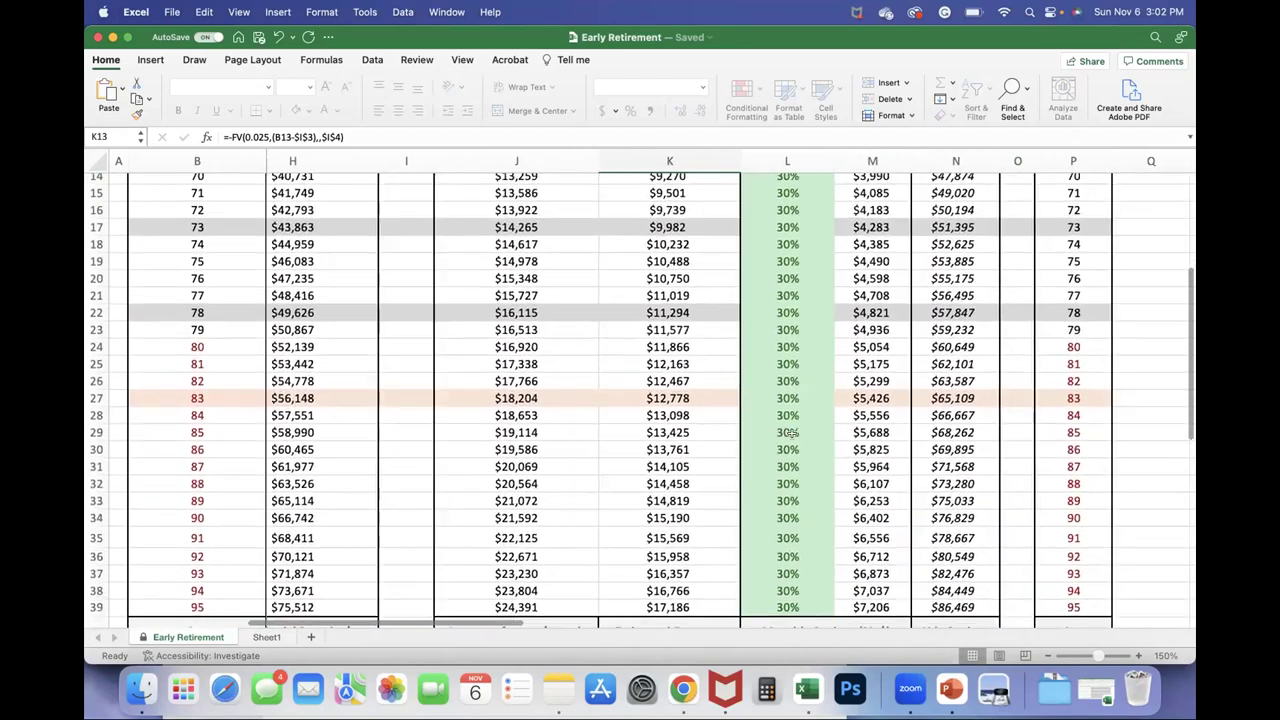
pyautogui.hscroll(-3, 791, 433)
pyautogui.hscroll(-3, 791, 433)
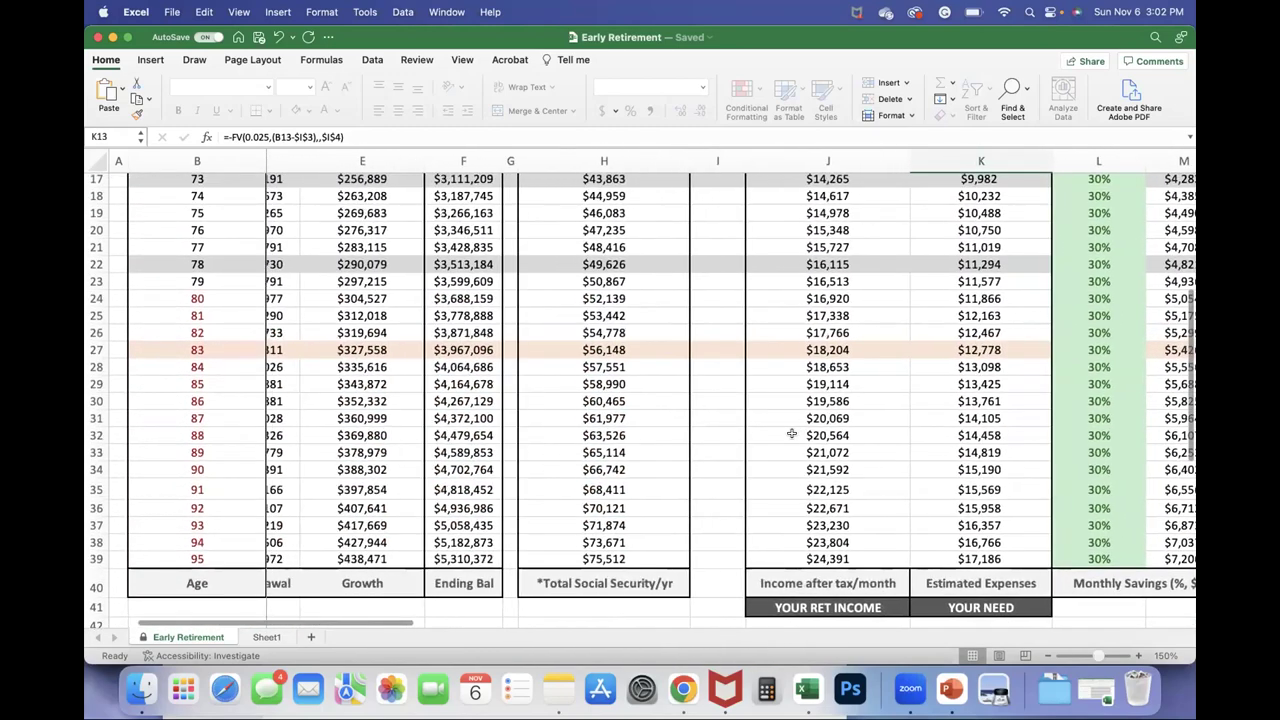
pyautogui.scroll(8, 791, 433)
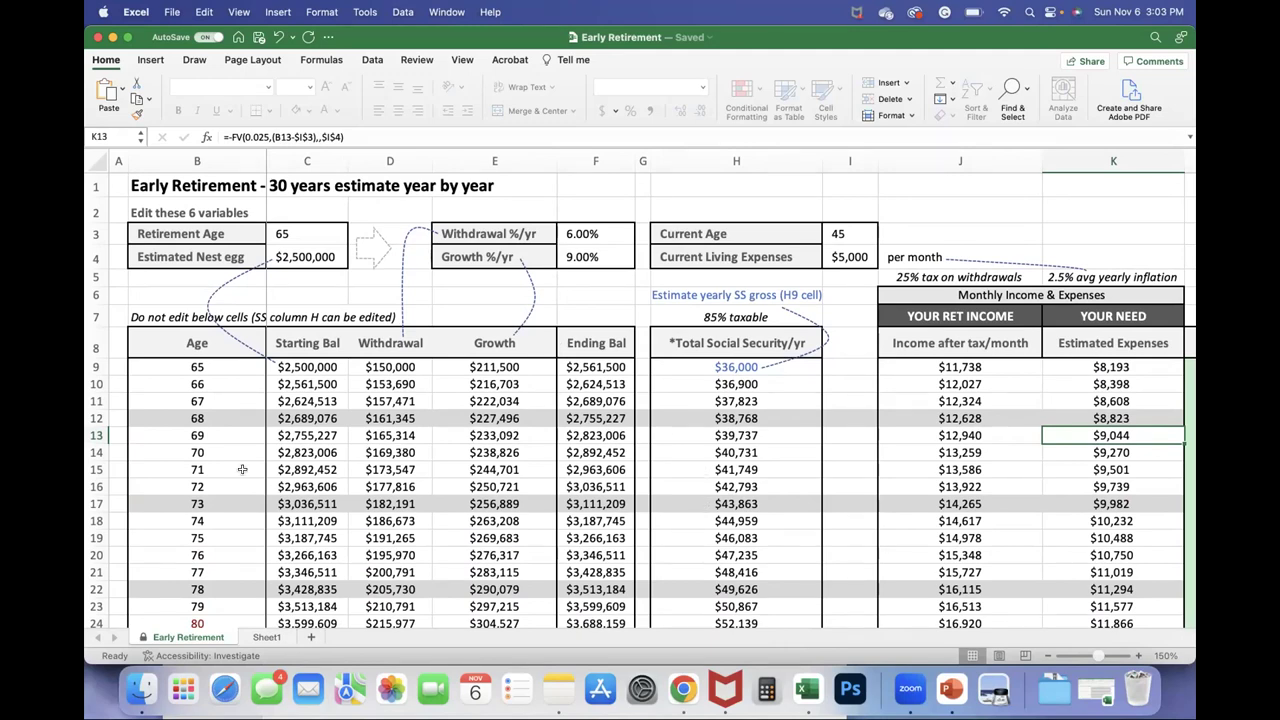
# Switch to the Asset Allocation presentation in PowerPoint and start the slide show from the "Where you invest matters" slide
pyautogui.click(683, 695)
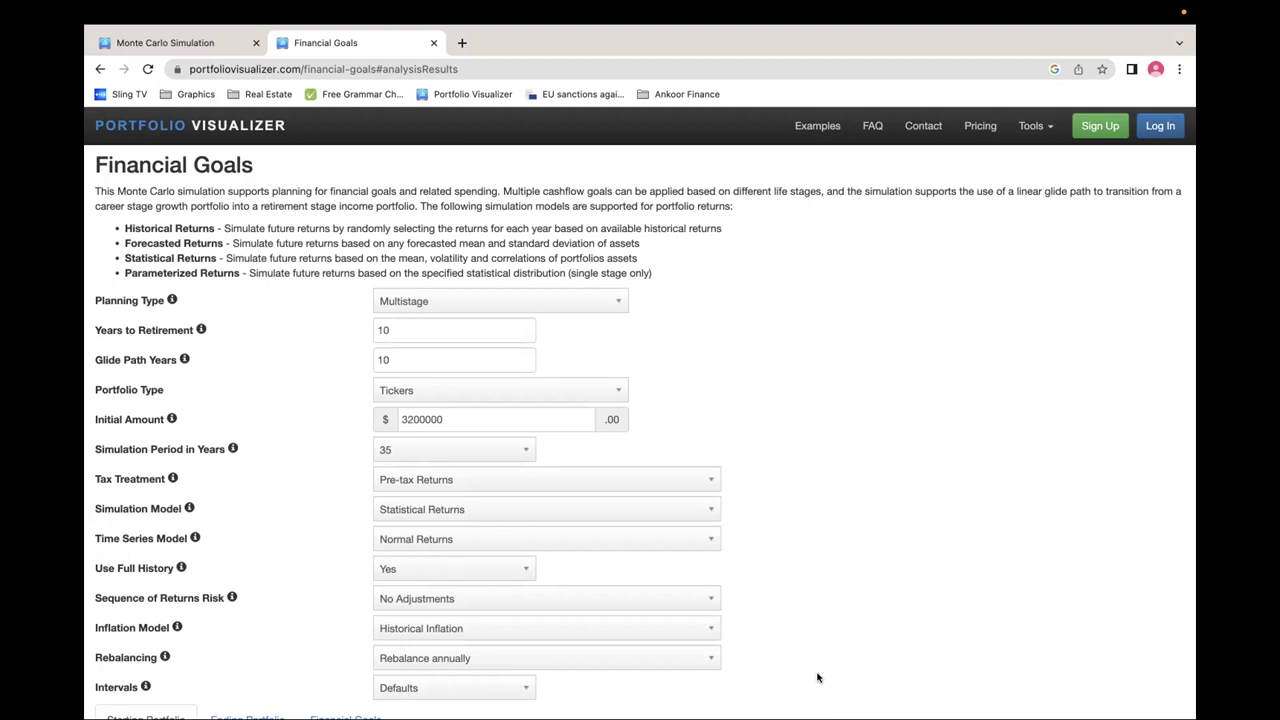
pyautogui.moveTo(683, 690)
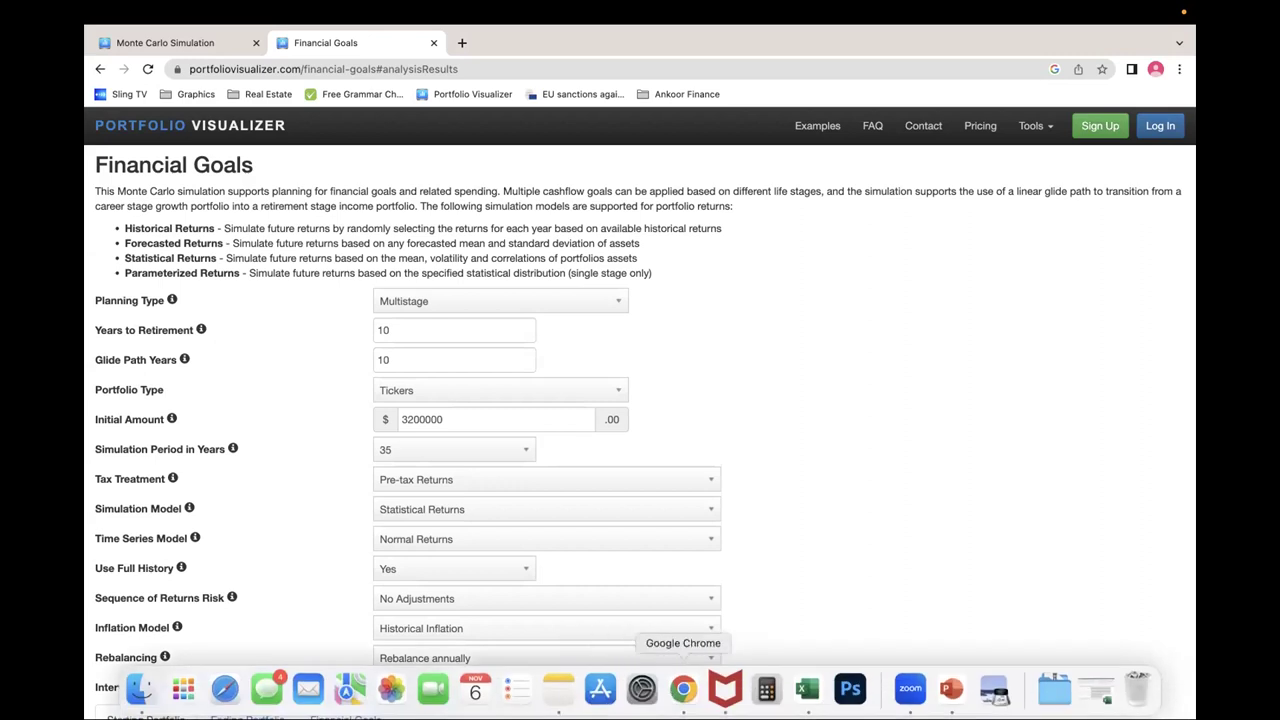
pyautogui.click(953, 690)
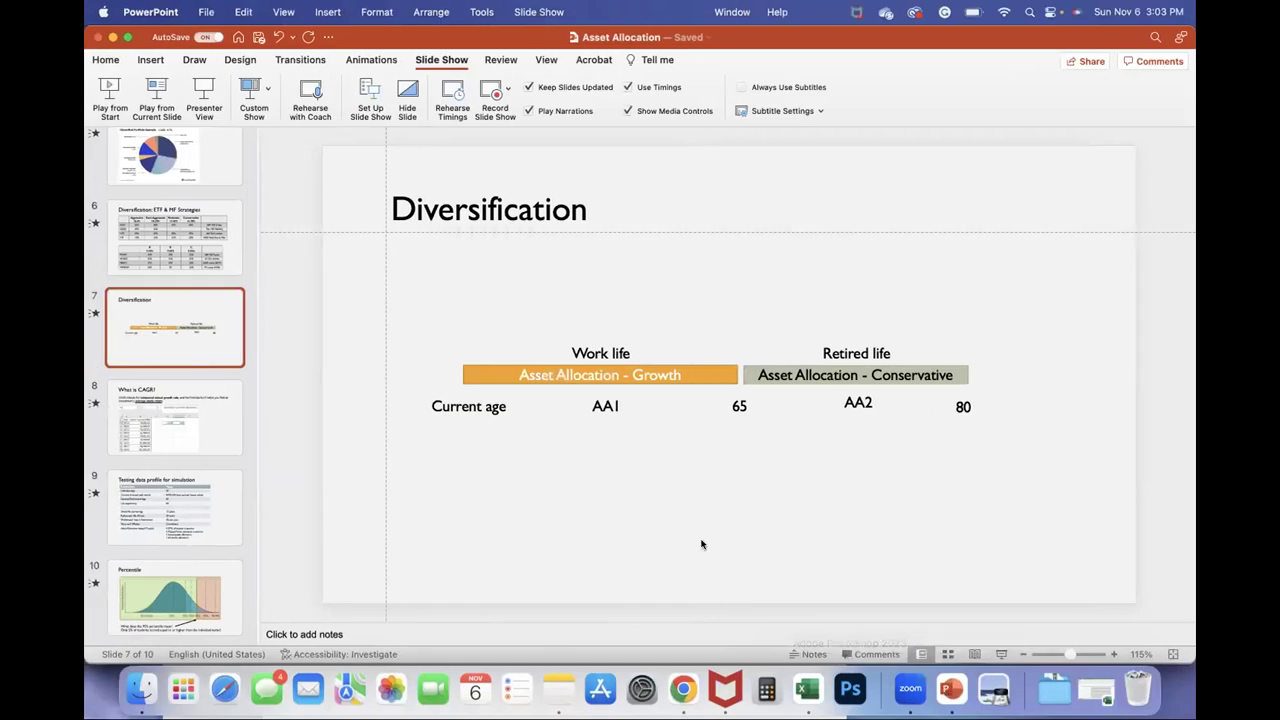
pyautogui.click(138, 215)
pyautogui.scroll(5, 145, 268)
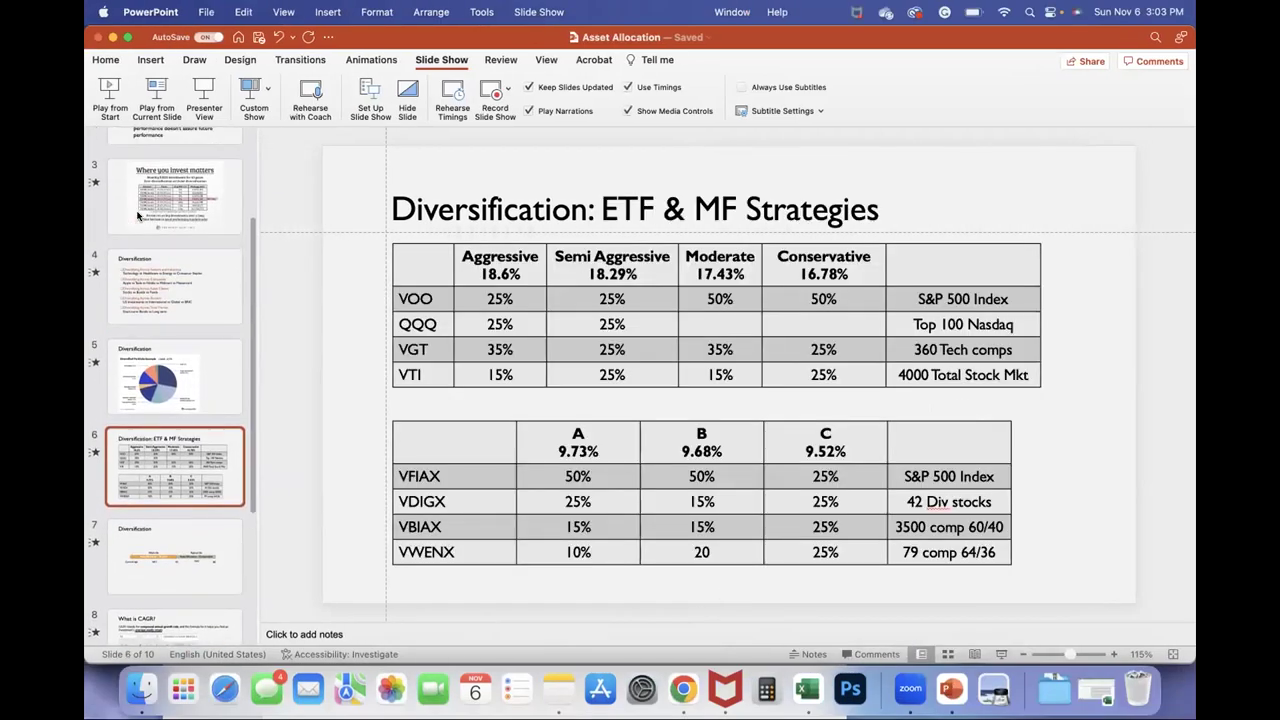
pyautogui.click(145, 268)
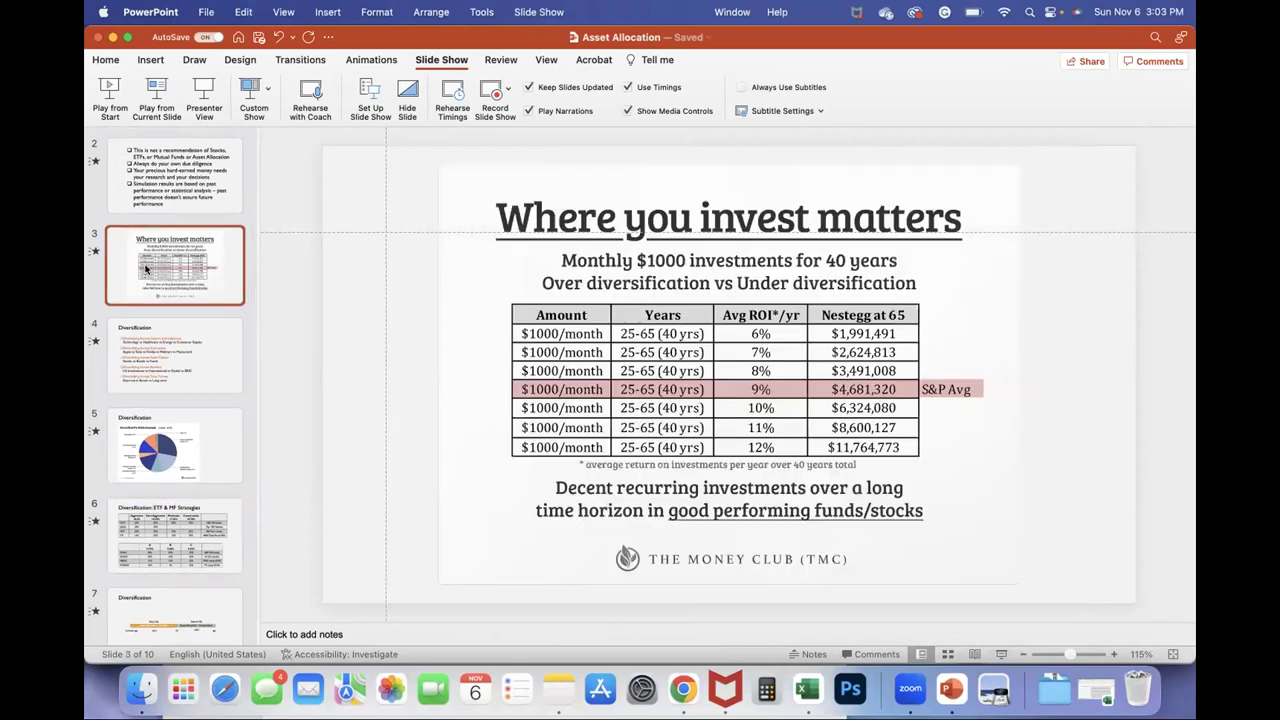
pyautogui.click(158, 88)
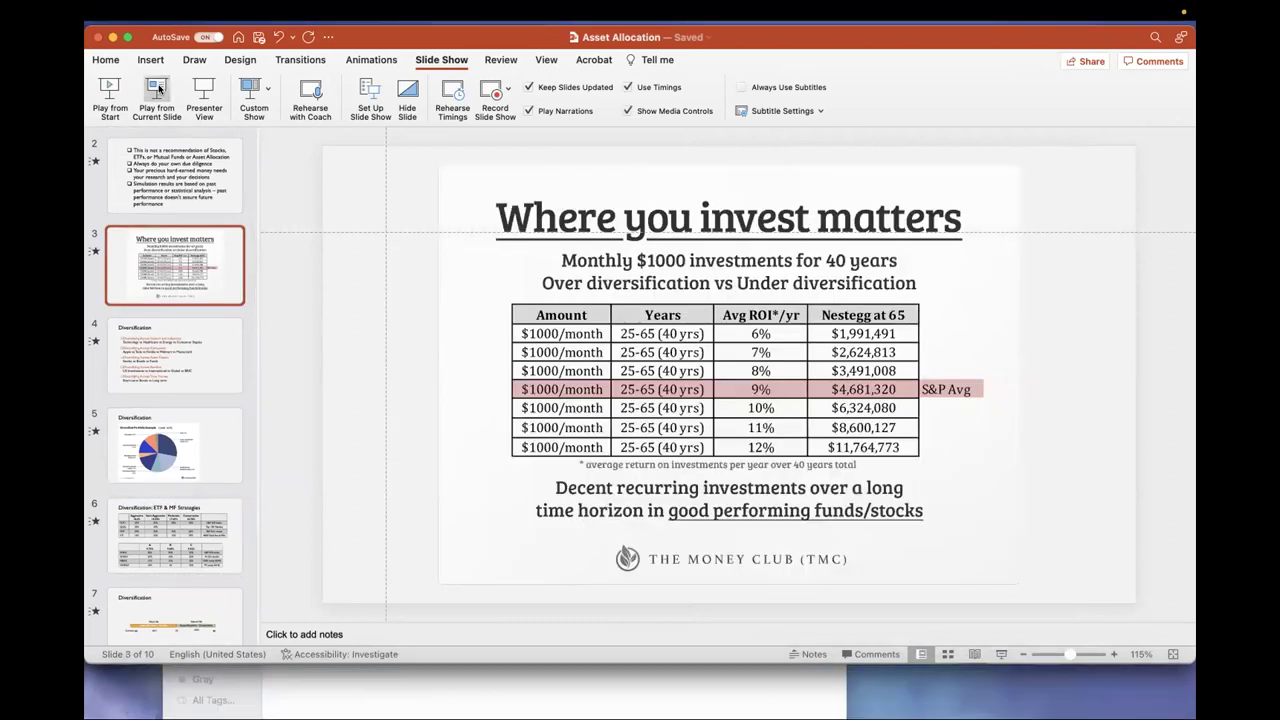